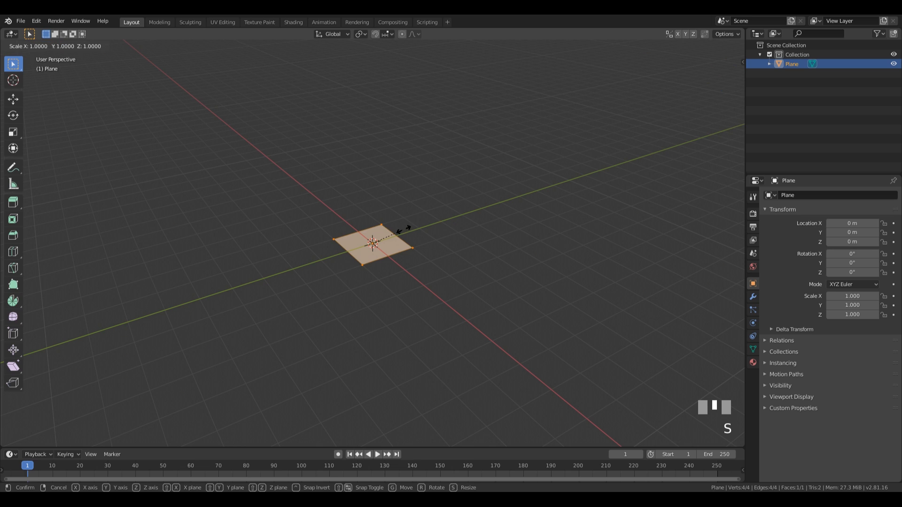
Step: Scale the plane by 4 and extrude it upward into a thick slab
{"action": "type", "text": "4"}
{"action": "key", "text": "KP_Enter"}
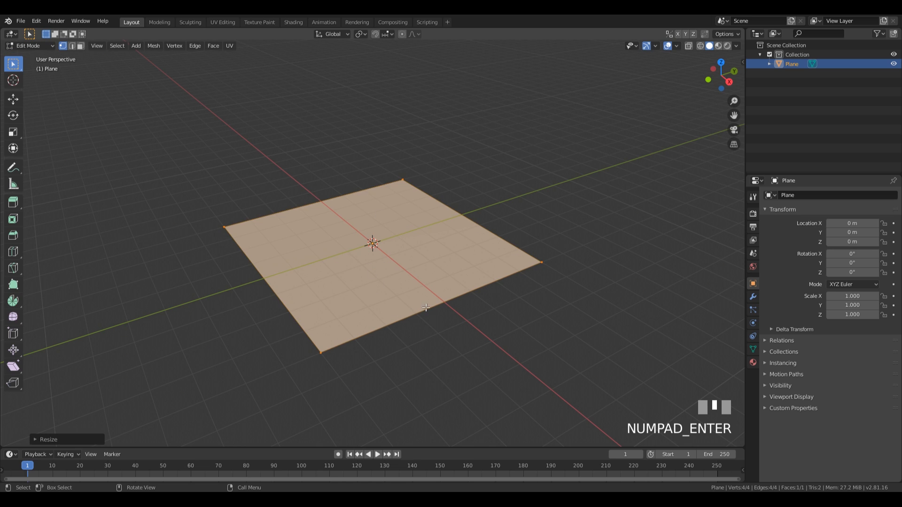
{"action": "middle_click_drag", "start_coordinate": [426, 307], "coordinate": [444, 304]}
{"action": "key", "text": "e"}
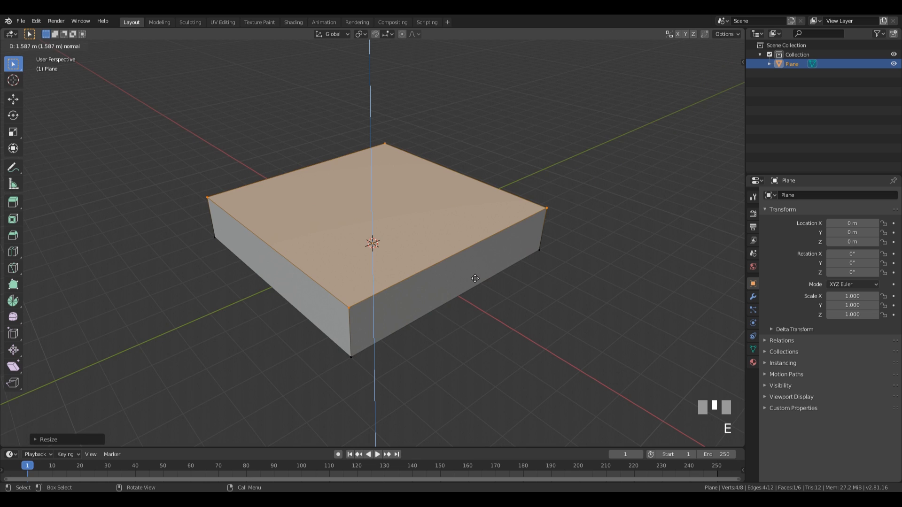
{"action": "left_click", "coordinate": [474, 278]}
{"action": "middle_click_drag", "start_coordinate": [475, 278], "coordinate": [280, 240]}
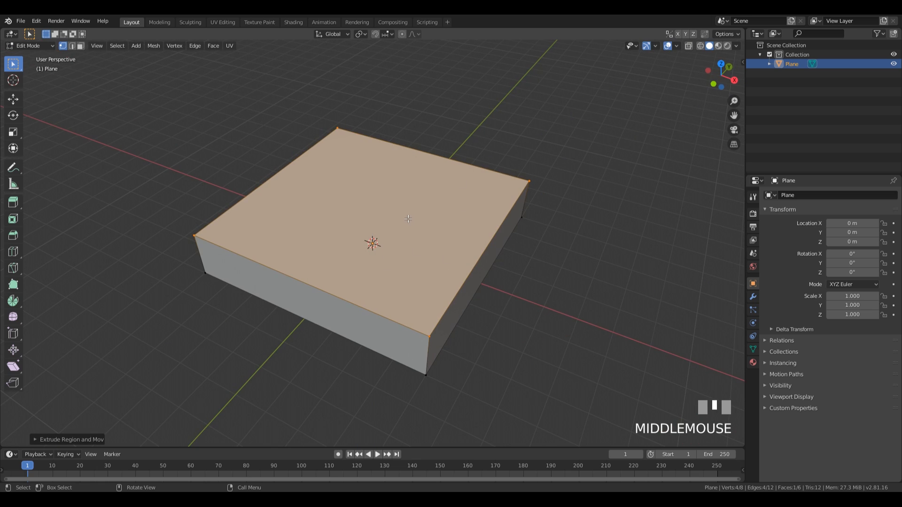
{"action": "middle_click_drag", "start_coordinate": [443, 246], "coordinate": [384, 237]}
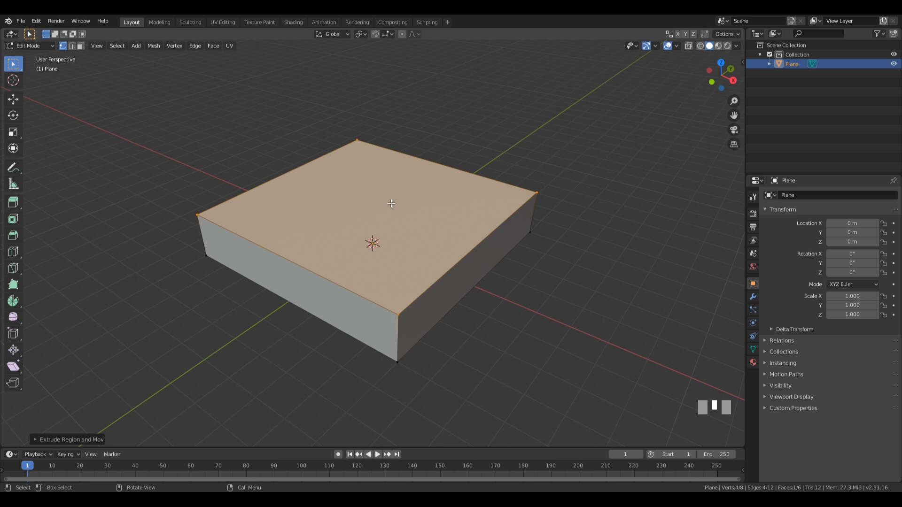
Step: Subdivide the slab's top face four times until it becomes a 16×16 grid
{"action": "right_click", "coordinate": [389, 203]}
{"action": "left_click", "coordinate": [379, 218]}
{"action": "right_click", "coordinate": [379, 217]}
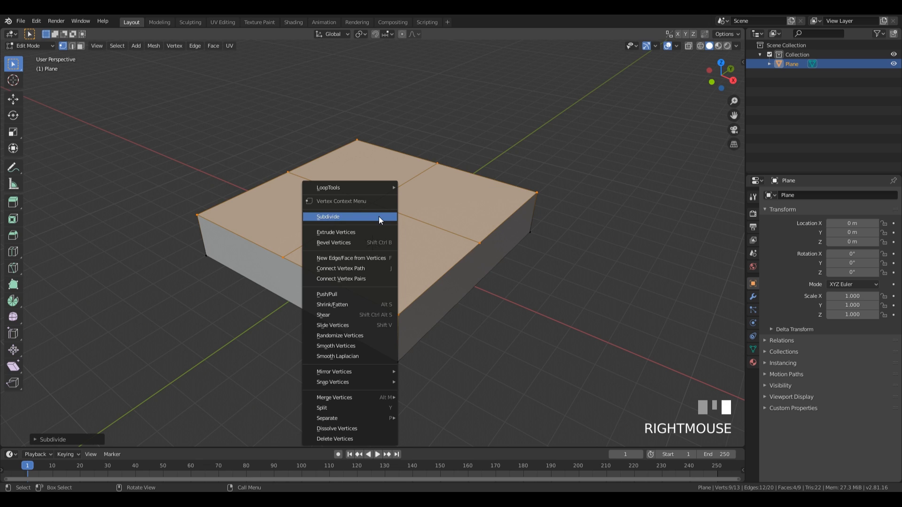
{"action": "left_click", "coordinate": [379, 217]}
{"action": "right_click", "coordinate": [379, 216]}
{"action": "left_click", "coordinate": [379, 217]}
{"action": "right_click", "coordinate": [378, 216]}
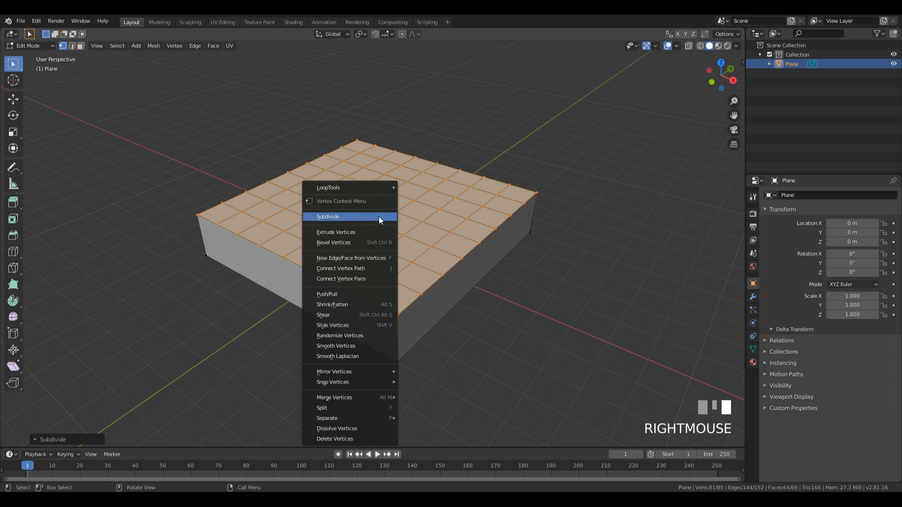
{"action": "left_click", "coordinate": [379, 216]}
{"action": "middle_click_drag", "start_coordinate": [378, 217], "coordinate": [354, 332]}
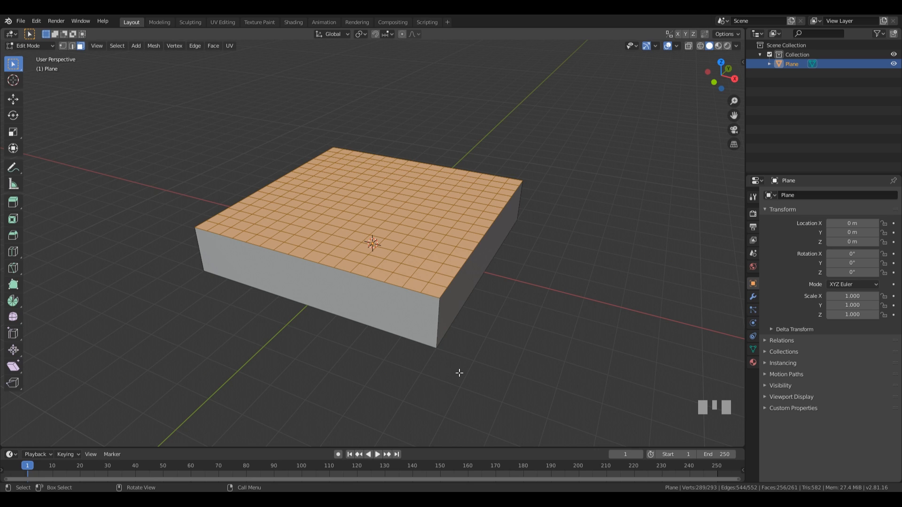
Step: Select the slab's bottom face from below and hide it in vertex mode, leaving the top grid
{"action": "middle_click_drag", "start_coordinate": [348, 191], "coordinate": [357, 203]}
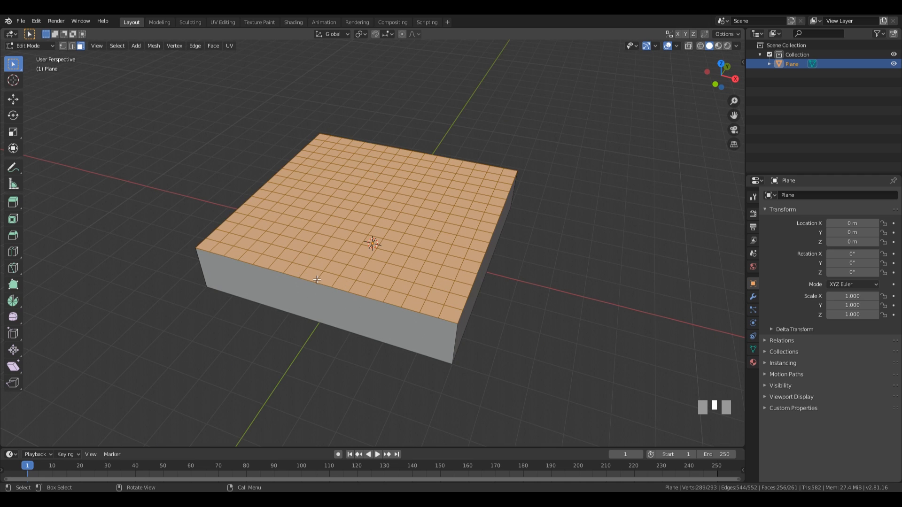
{"action": "middle_click_drag", "start_coordinate": [481, 368], "coordinate": [425, 234]}
{"action": "left_click", "coordinate": [425, 234]}
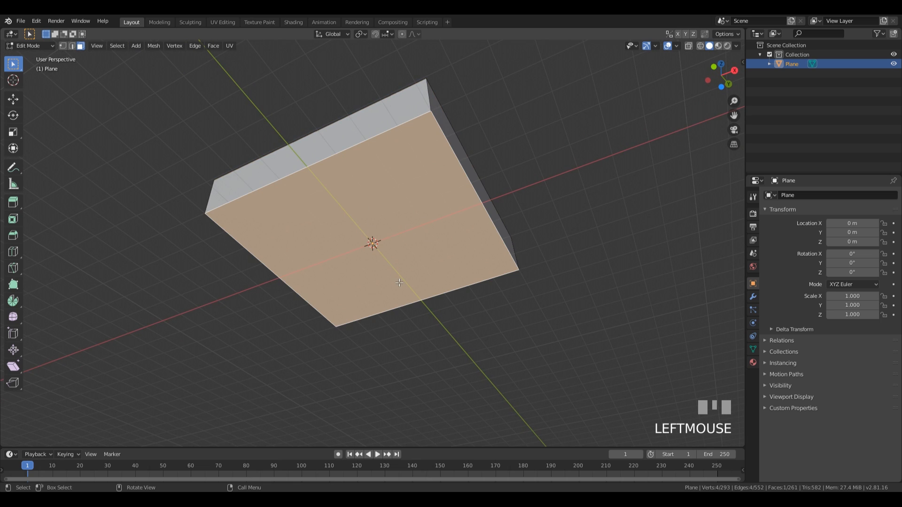
{"action": "key", "text": "h"}
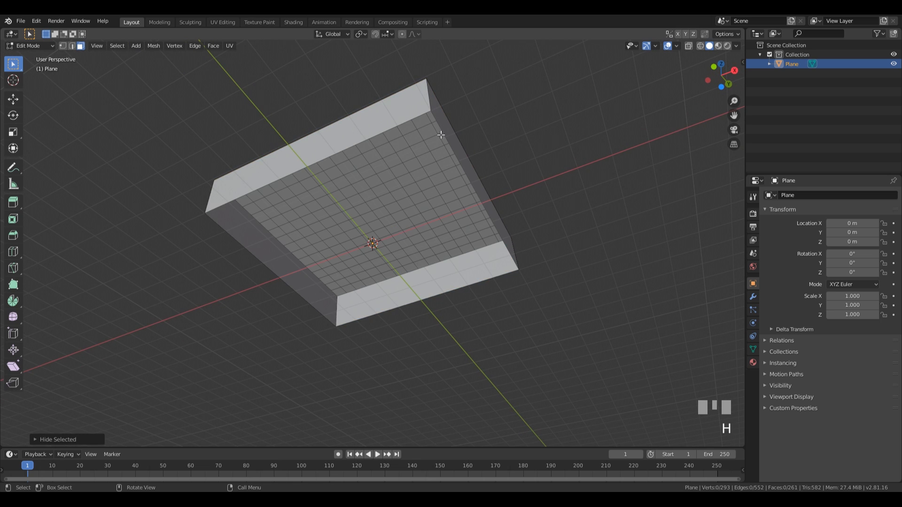
{"action": "key", "text": "ctrl+z"}
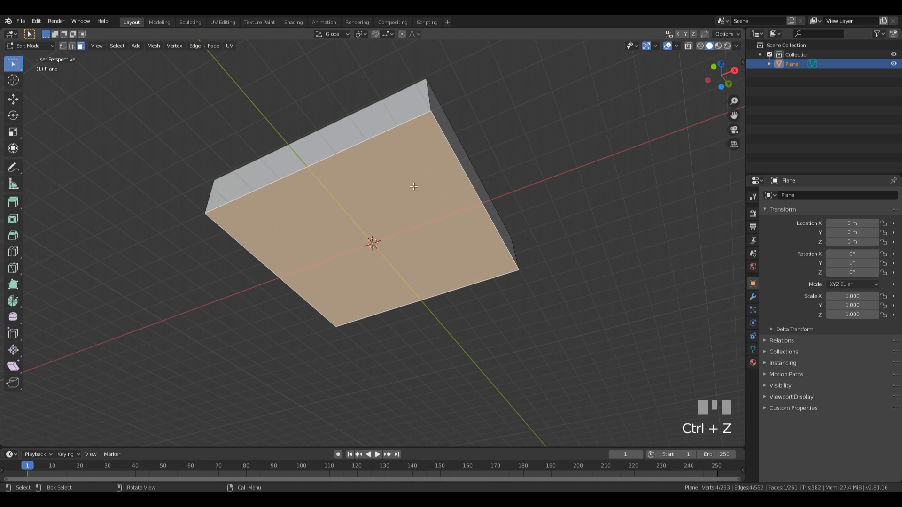
{"action": "key", "text": "1"}
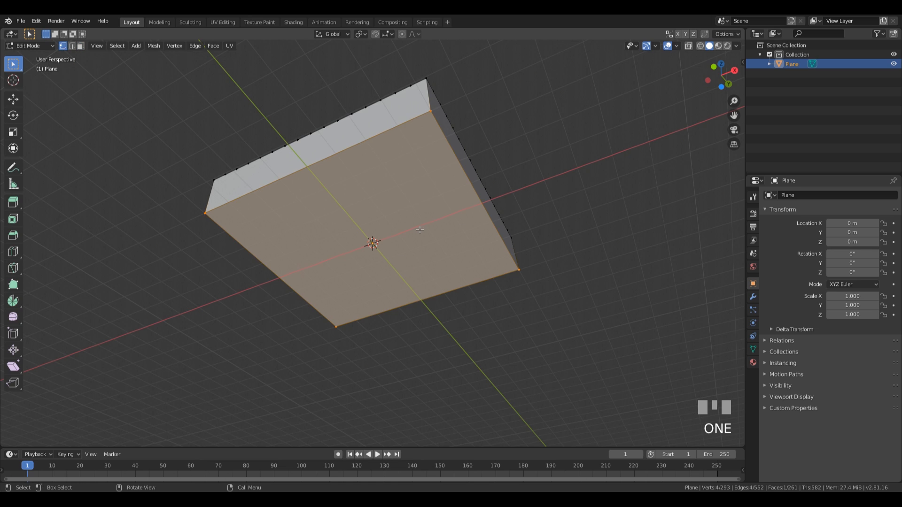
{"action": "key", "text": "h"}
{"action": "middle_click_drag", "start_coordinate": [445, 82], "coordinate": [394, 315]}
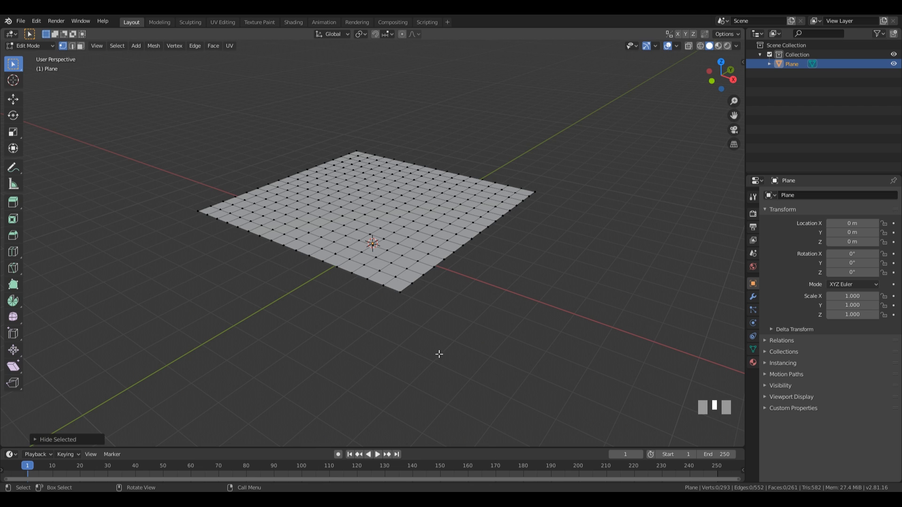
Step: In top orthographic view, box-select the vertical strip of faces through the grid's middle
{"action": "middle_click_drag", "start_coordinate": [532, 237], "coordinate": [565, 258]}
{"action": "key", "text": "KP_7"}
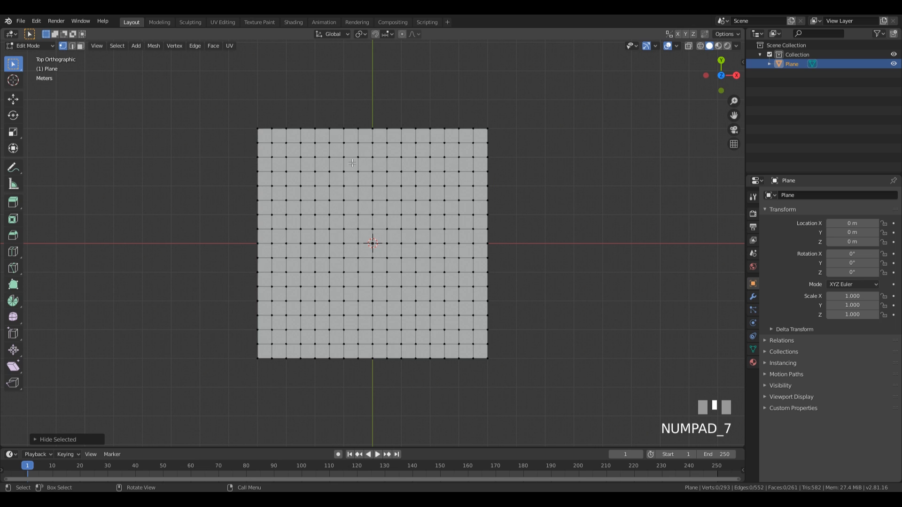
{"action": "key", "text": "3"}
{"action": "left_click_drag", "start_coordinate": [338, 114], "coordinate": [393, 376]}
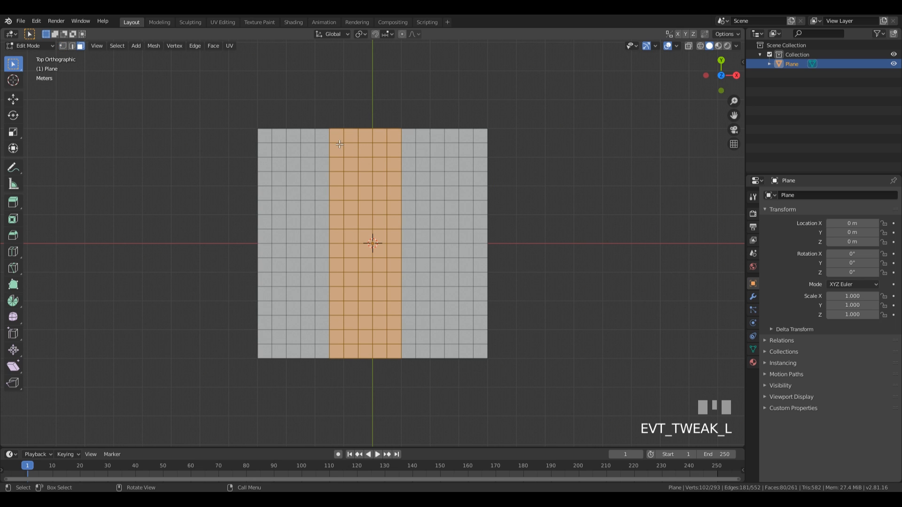
{"action": "middle_click_drag", "start_coordinate": [484, 368], "coordinate": [463, 288]}
Step: Lower the selected strip about 1 m along Z and return to Object Mode
{"action": "key", "text": "g"}
{"action": "key", "text": "z"}
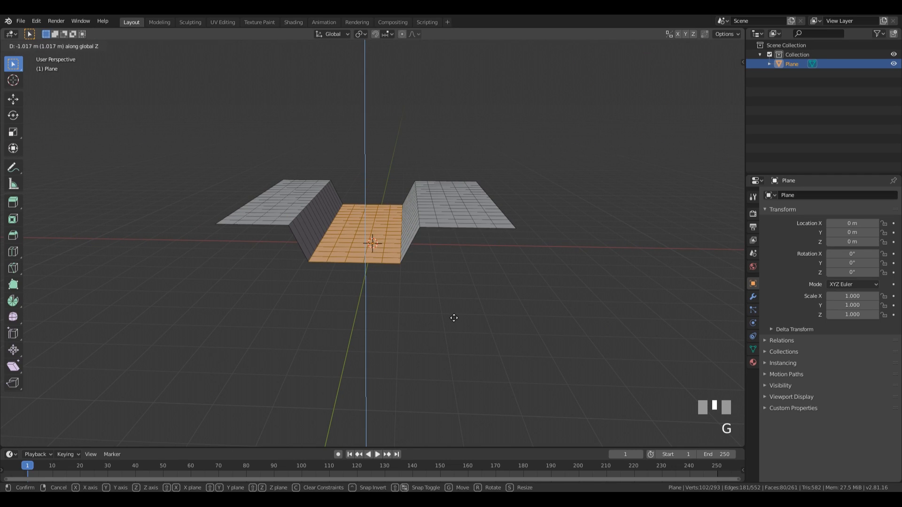
{"action": "left_click", "coordinate": [454, 318]}
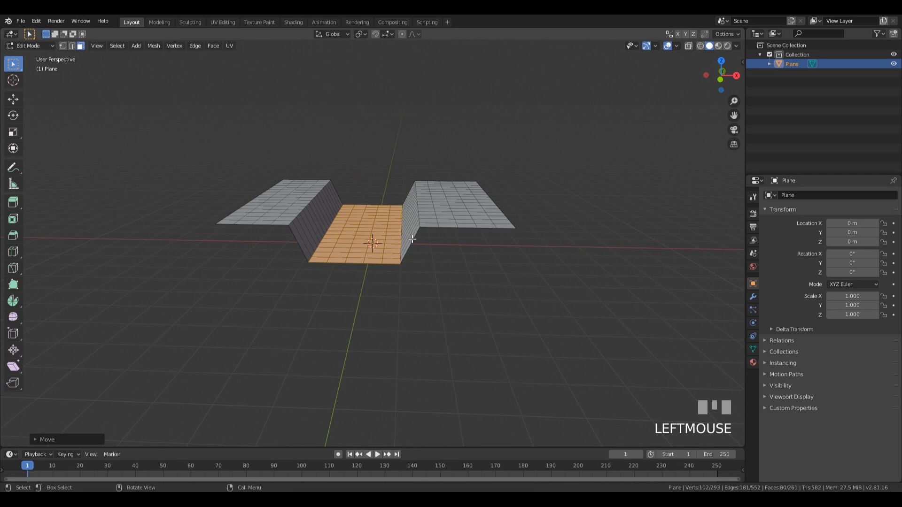
{"action": "key", "text": "Tab"}
{"action": "middle_click_drag", "start_coordinate": [501, 242], "coordinate": [311, 256]}
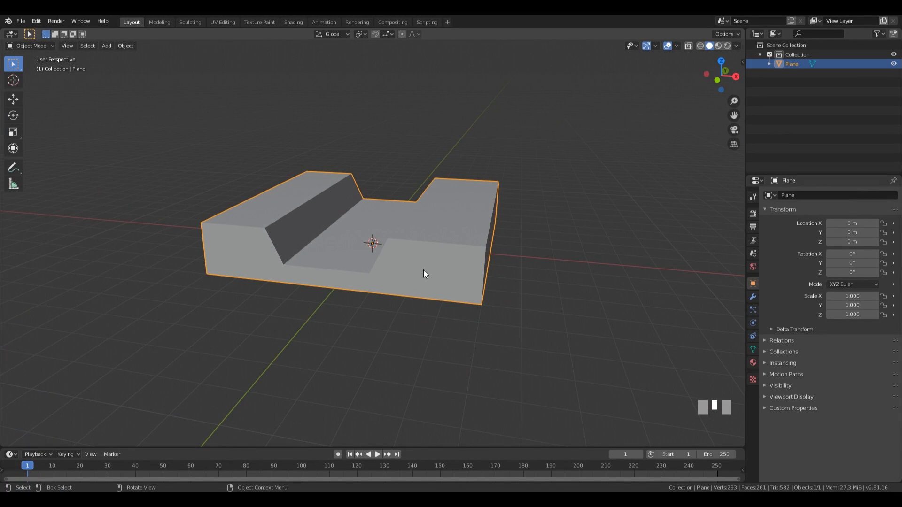
{"action": "middle_click_drag", "start_coordinate": [424, 274], "coordinate": [282, 259]}
Step: Add two unslid loop cuts, one across the mesh and one along the channel ramp
{"action": "key", "text": "Tab"}
{"action": "key", "text": "ctrl+r"}
{"action": "left_click", "coordinate": [423, 239]}
{"action": "key", "text": "Escape"}
{"action": "key", "text": "ctrl+r"}
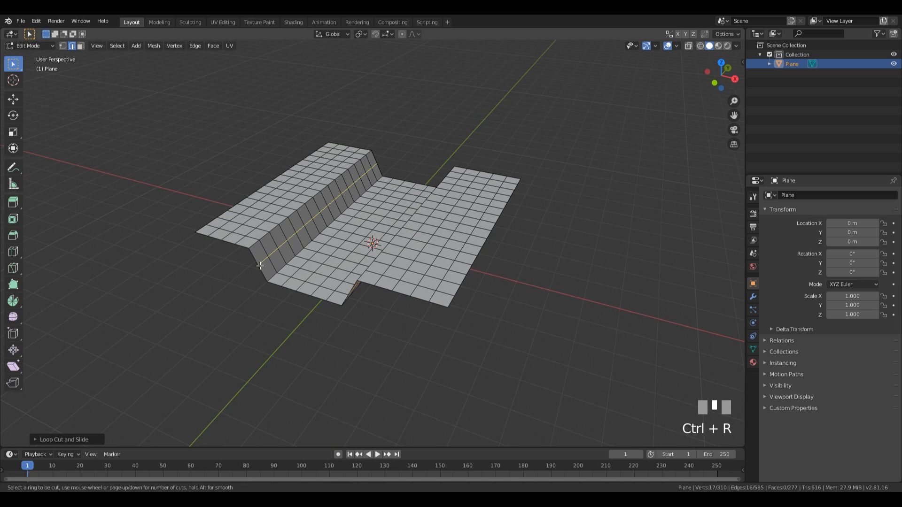
{"action": "scroll", "coordinate": [266, 267], "scroll_direction": "up", "scroll_amount": 1}
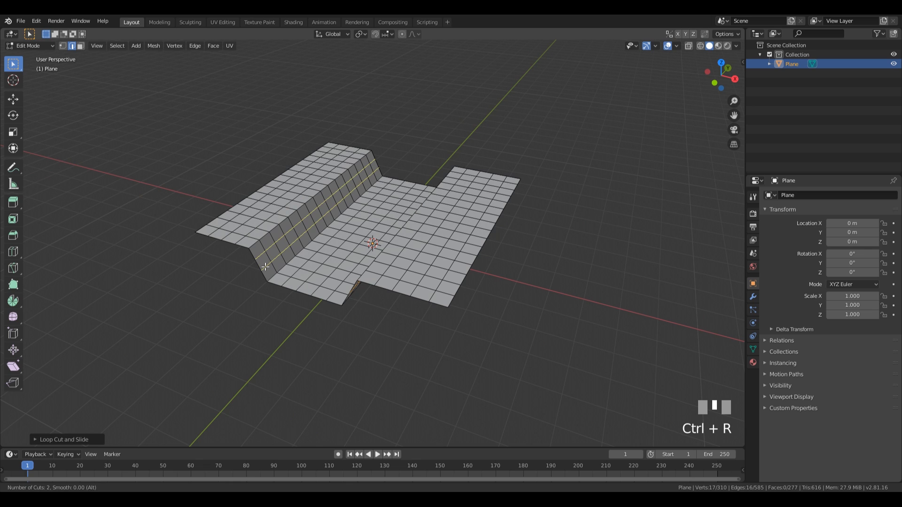
{"action": "scroll", "coordinate": [266, 266], "scroll_direction": "down", "scroll_amount": 1}
{"action": "left_click", "coordinate": [264, 264]}
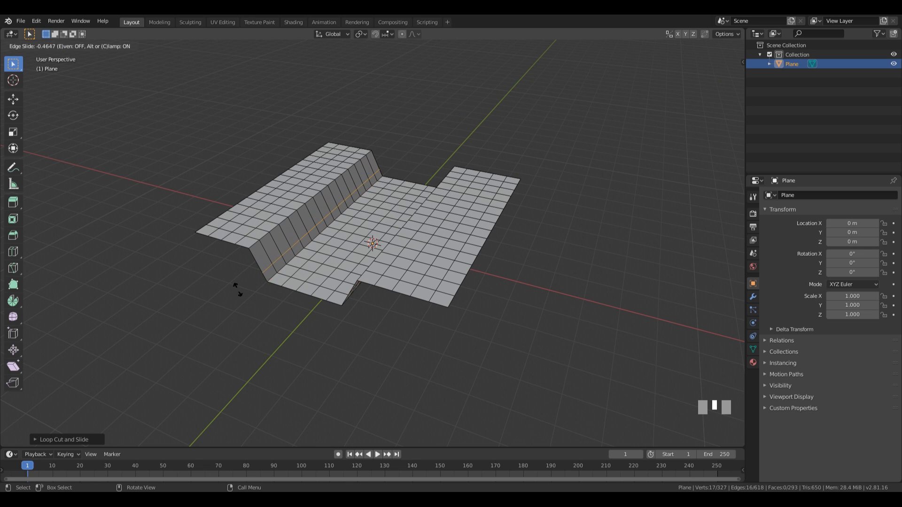
{"action": "key", "text": "Escape"}
{"action": "middle_click_drag", "start_coordinate": [237, 279], "coordinate": [429, 189]}
{"action": "key", "text": "Tab"}
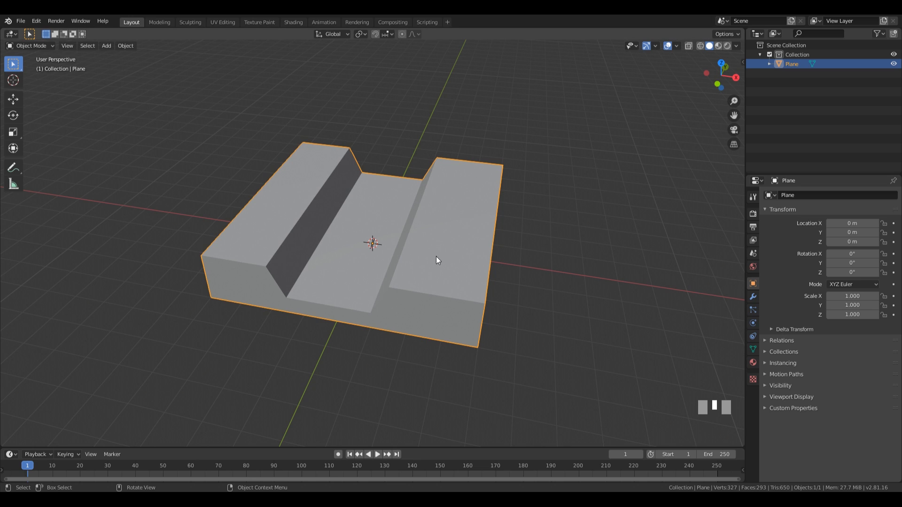
{"action": "key", "text": "Tab"}
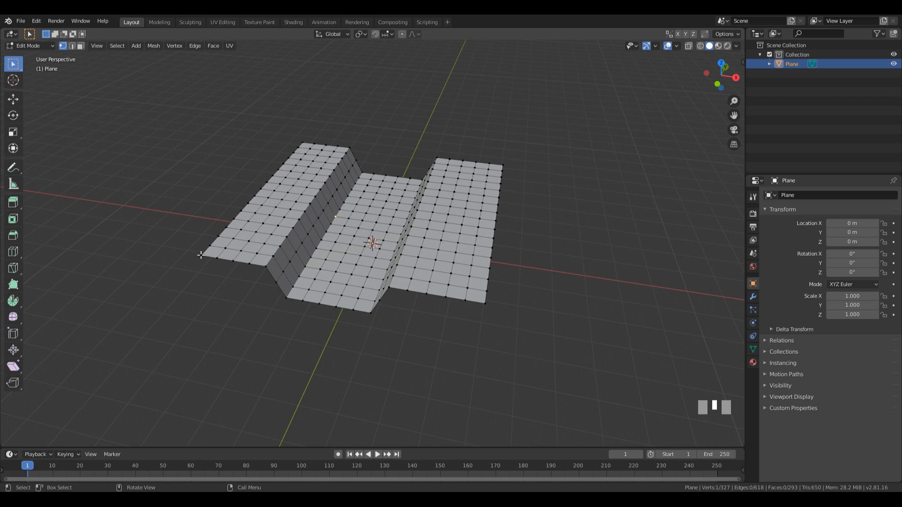
Step: Select the front, right and left boundary edge loops and hide them
{"action": "middle_click_drag", "start_coordinate": [469, 301], "coordinate": [534, 225]}
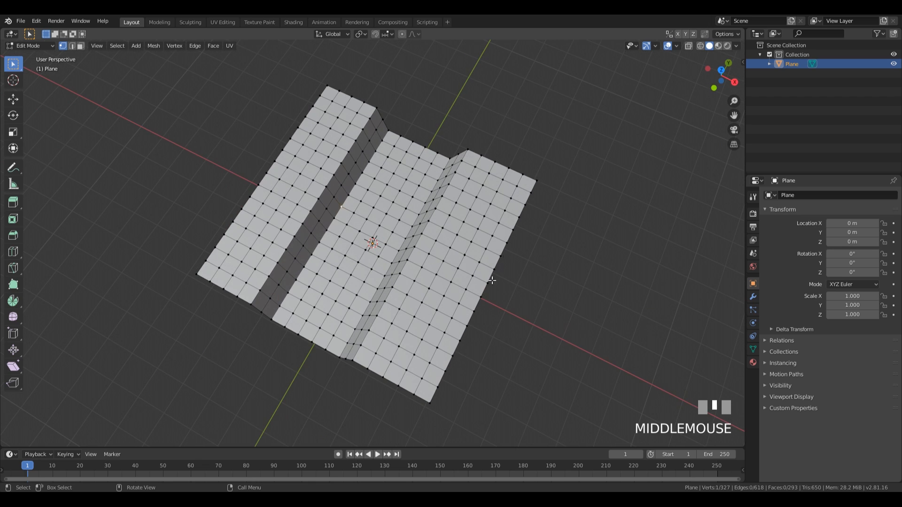
{"action": "middle_click_drag", "start_coordinate": [274, 321], "coordinate": [344, 317]}
{"action": "left_click", "coordinate": [342, 309], "text": "alt"}
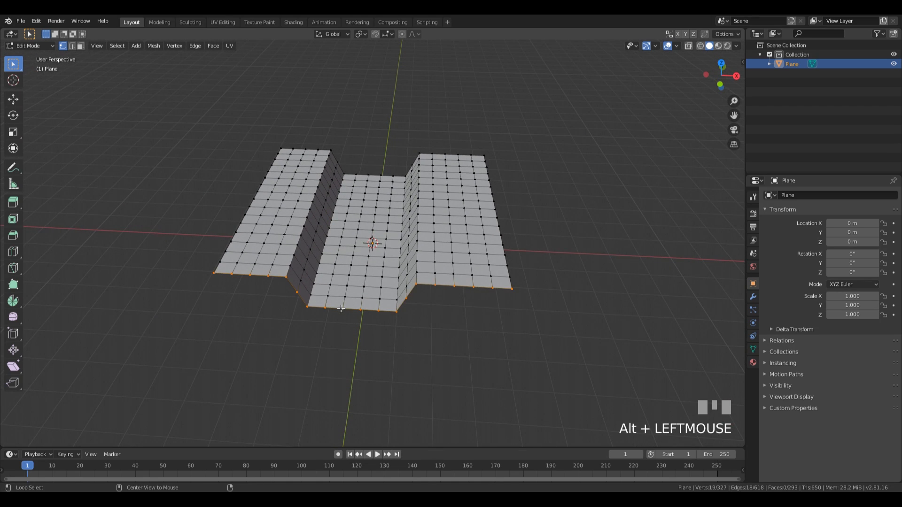
{"action": "left_click", "coordinate": [510, 256], "text": "alt+shift"}
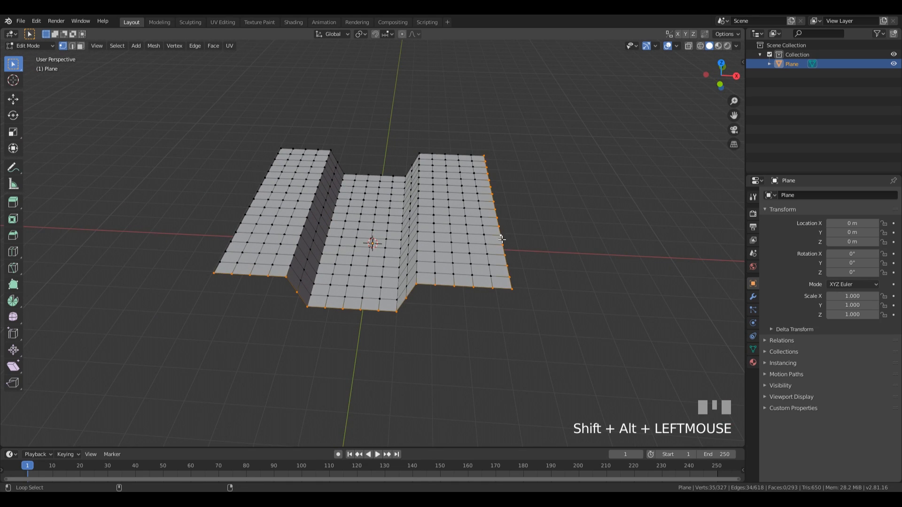
{"action": "left_click", "coordinate": [270, 168], "text": "alt+shift"}
{"action": "middle_click_drag", "start_coordinate": [537, 84], "coordinate": [539, 160]}
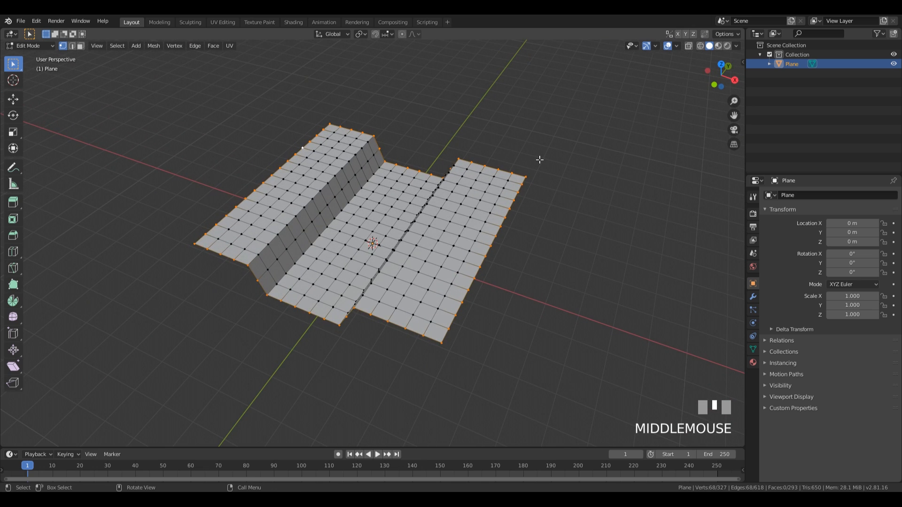
{"action": "key", "text": "h"}
Step: Select a vertex at the foot of the left slope and turn on proportional editing
{"action": "middle_click_drag", "start_coordinate": [425, 188], "coordinate": [331, 278]}
{"action": "left_click", "coordinate": [341, 207]}
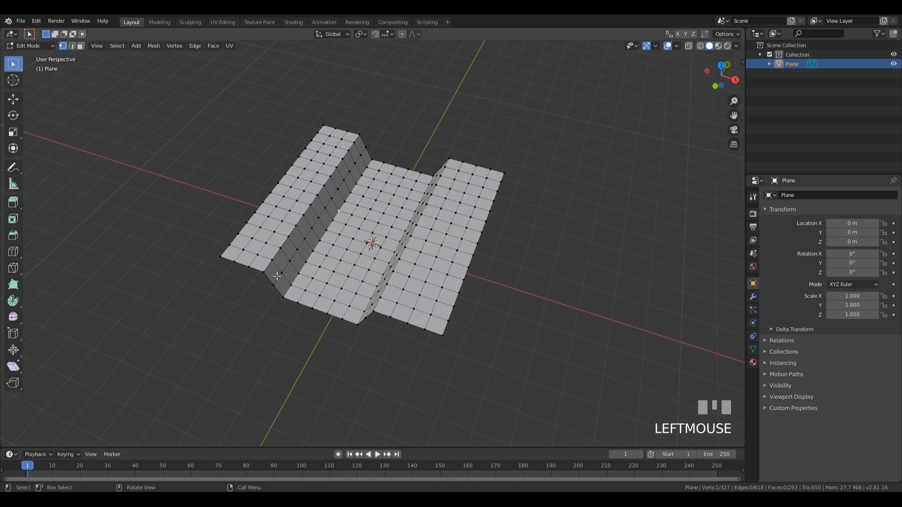
{"action": "left_click", "coordinate": [403, 33]}
{"action": "left_click", "coordinate": [414, 34]}
Step: Bend the left ridge, right ridge and lower channel wall sideways along X
{"action": "middle_click_drag", "start_coordinate": [379, 218], "coordinate": [376, 221]}
{"action": "key", "text": "g"}
{"action": "key", "text": "x"}
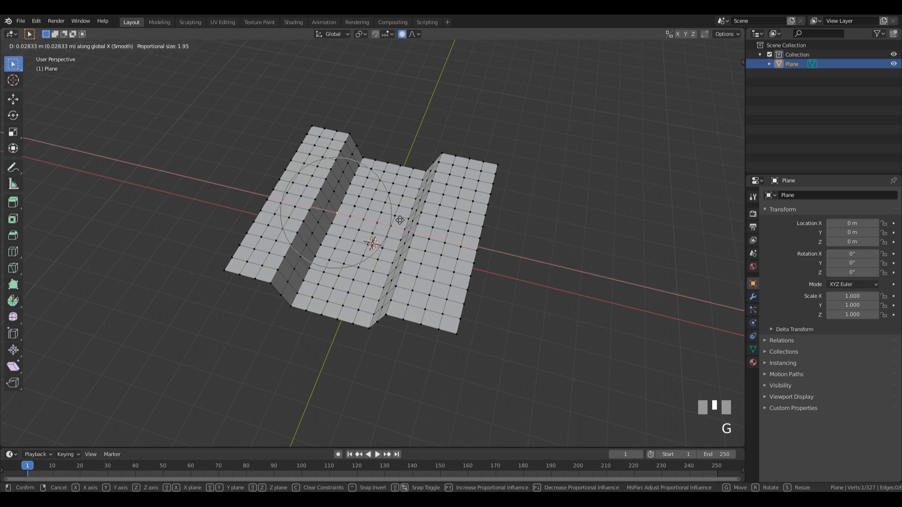
{"action": "scroll", "coordinate": [417, 231], "scroll_direction": "down", "scroll_amount": 5}
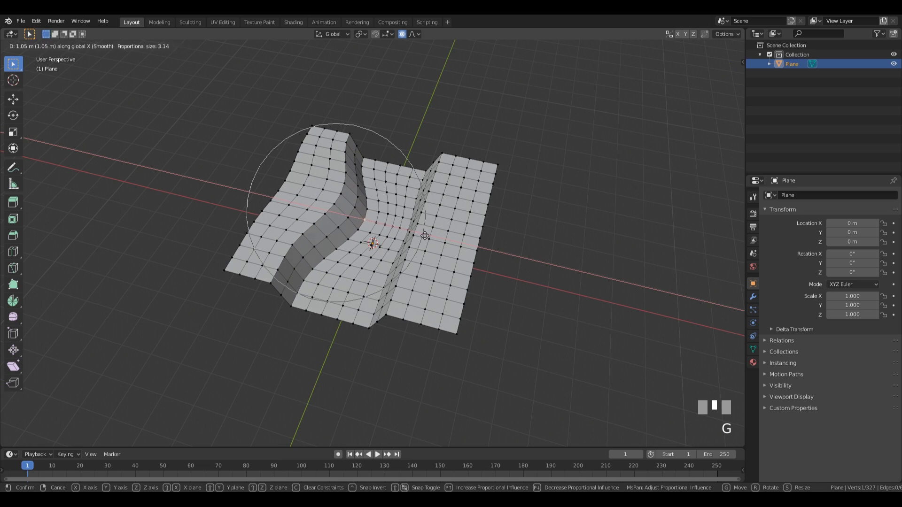
{"action": "scroll", "coordinate": [416, 230], "scroll_direction": "up", "scroll_amount": 3}
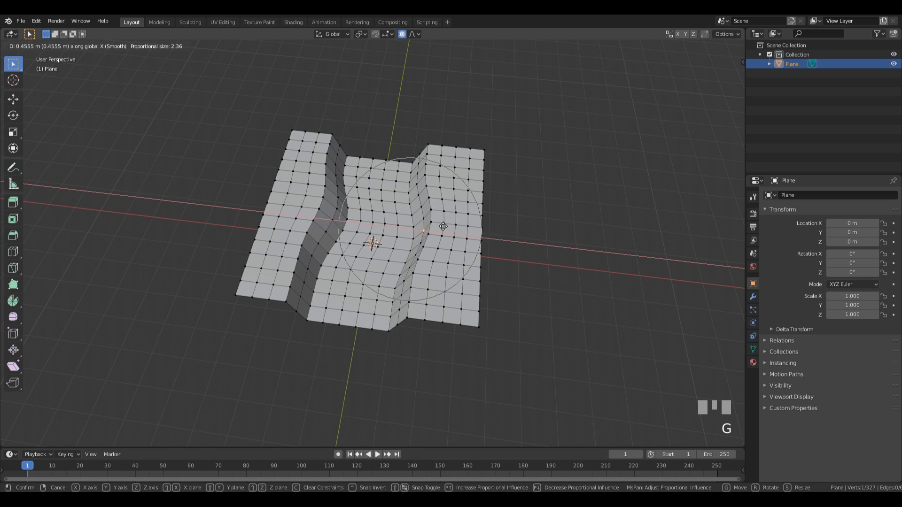
{"action": "left_click", "coordinate": [439, 224]}
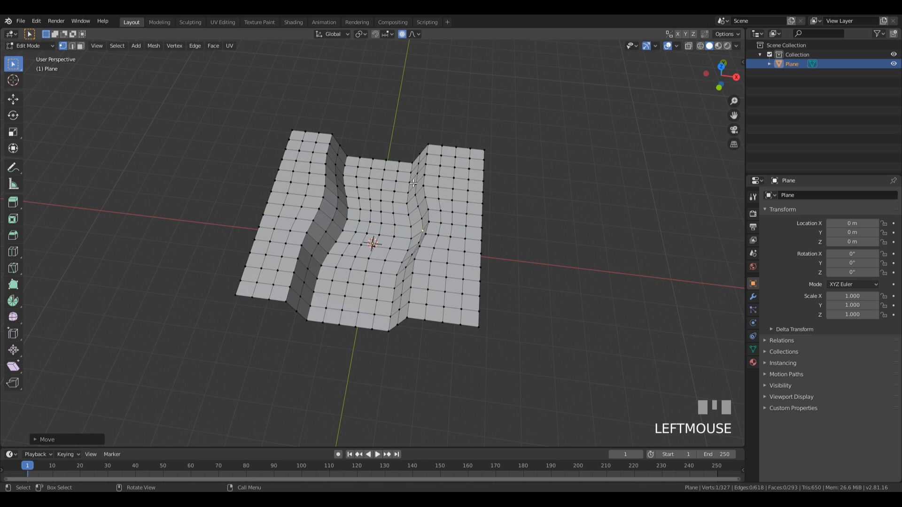
{"action": "key", "text": "g"}
{"action": "key", "text": "x"}
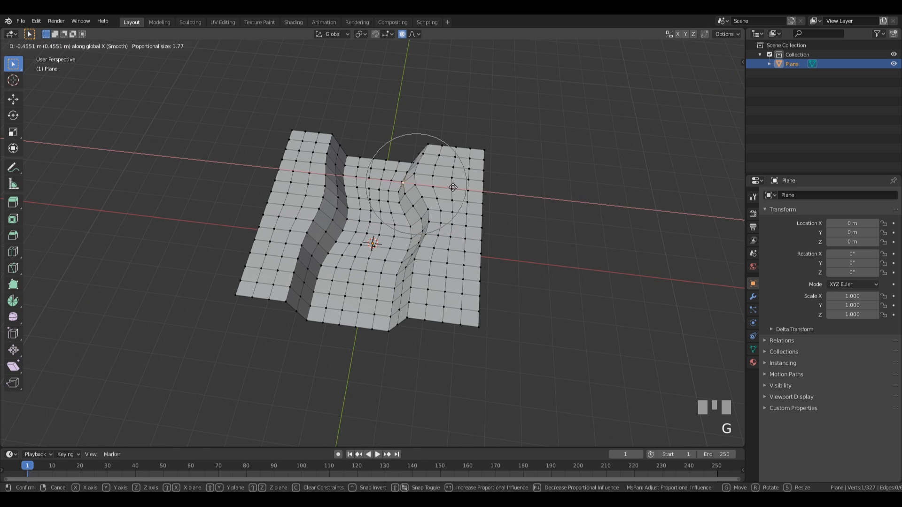
{"action": "left_click", "coordinate": [453, 187]}
{"action": "left_click", "coordinate": [314, 276]}
{"action": "key", "text": "g"}
{"action": "key", "text": "x"}
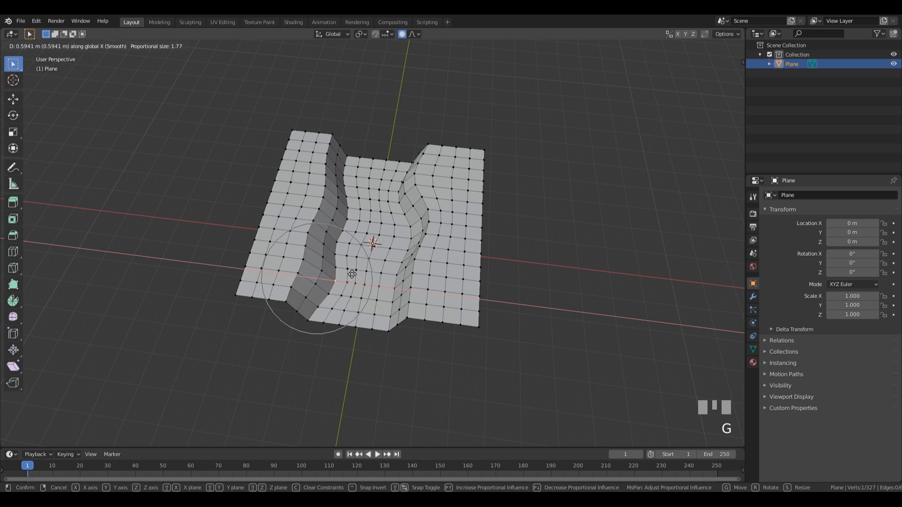
{"action": "left_click", "coordinate": [348, 275]}
Step: Lower part of the left fold with a vertical proportional move
{"action": "middle_click_drag", "start_coordinate": [349, 274], "coordinate": [413, 256]}
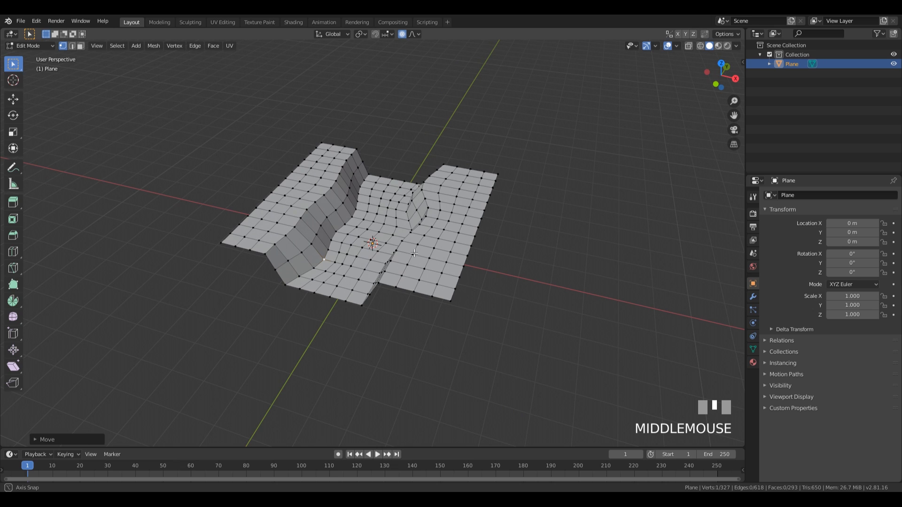
{"action": "left_click", "coordinate": [324, 197]}
{"action": "middle_click_drag", "start_coordinate": [411, 203], "coordinate": [430, 169]}
{"action": "key", "text": "g"}
{"action": "key", "text": "z"}
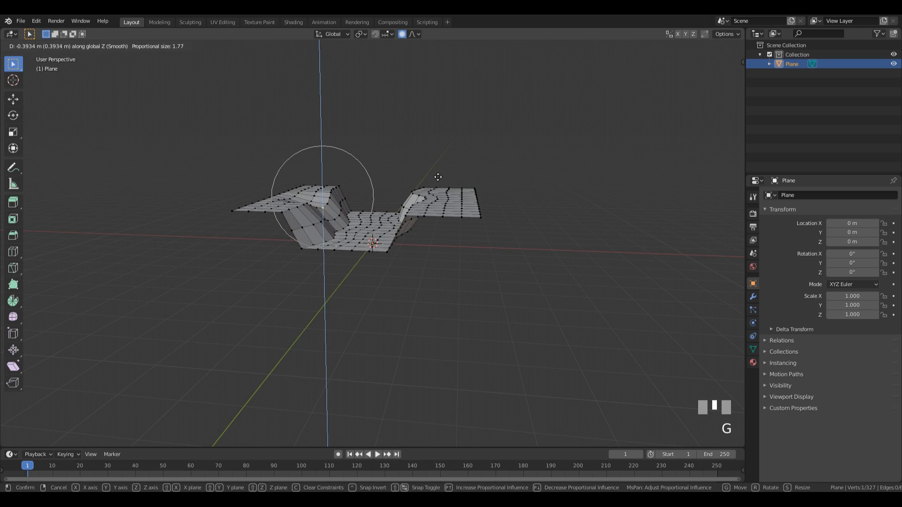
{"action": "scroll", "coordinate": [438, 175], "scroll_direction": "down", "scroll_amount": 5}
{"action": "left_click", "coordinate": [437, 173]}
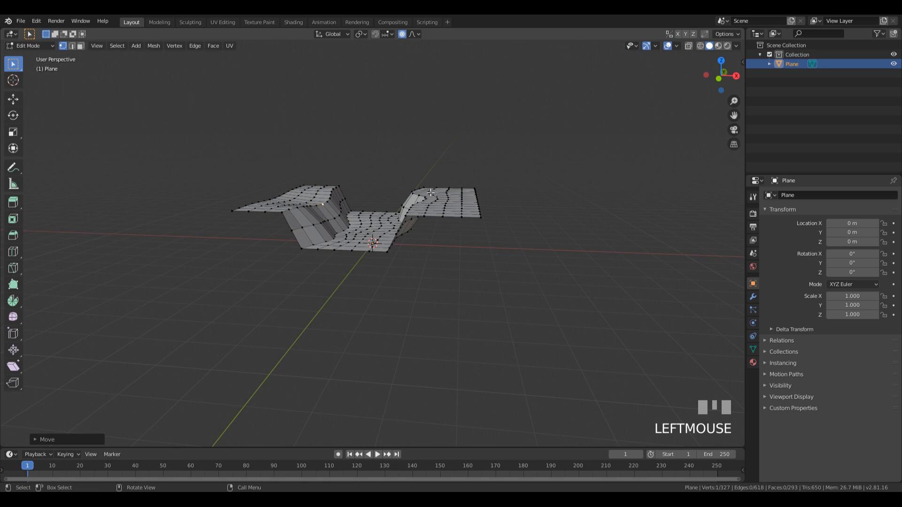
Step: Shift three right-ridge vertices vertically, lowering one and raising another
{"action": "middle_click_drag", "start_coordinate": [417, 194], "coordinate": [497, 191]}
{"action": "key", "text": "g"}
{"action": "key", "text": "z"}
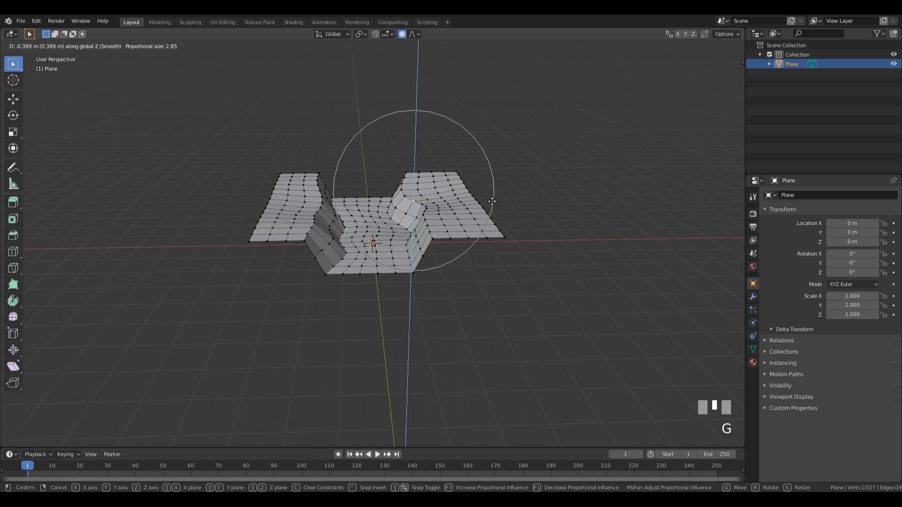
{"action": "scroll", "coordinate": [488, 196], "scroll_direction": "up", "scroll_amount": 8}
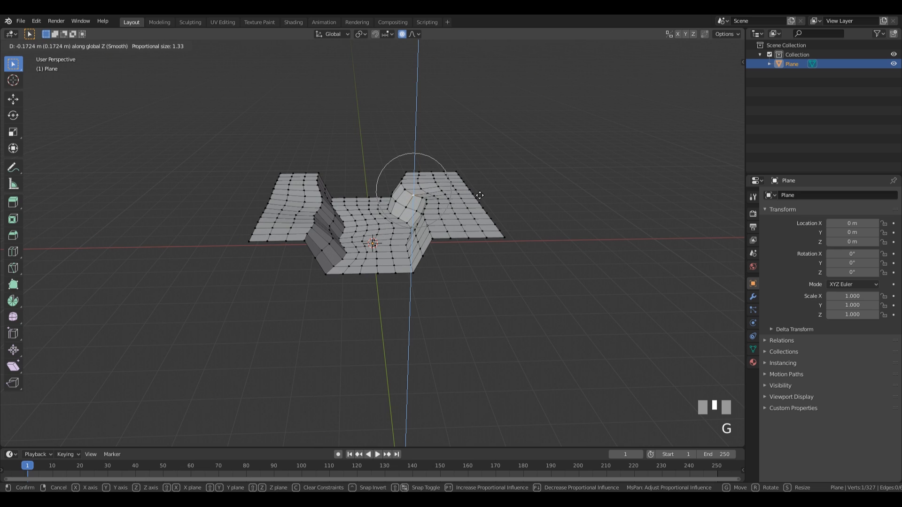
{"action": "left_click", "coordinate": [479, 195]}
{"action": "left_click", "coordinate": [400, 184]}
{"action": "key", "text": "g"}
{"action": "key", "text": "z"}
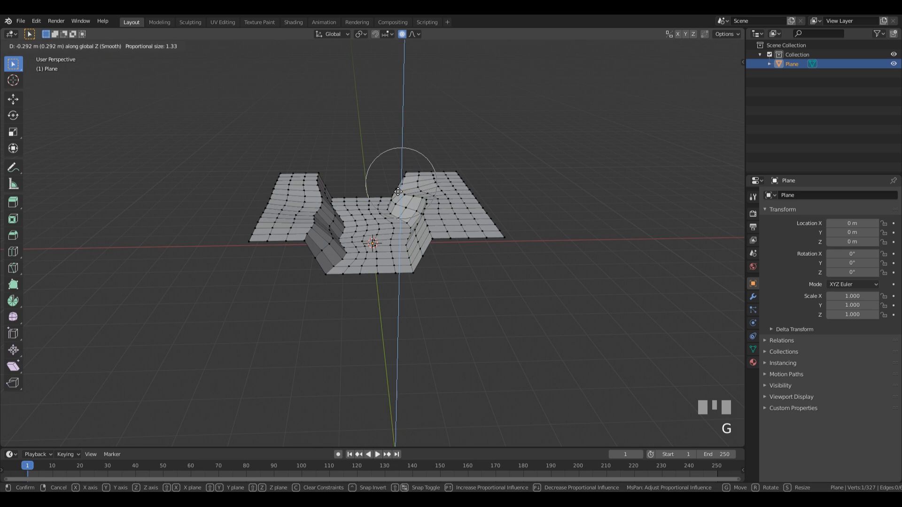
{"action": "left_click", "coordinate": [399, 190]}
{"action": "left_click", "coordinate": [437, 196]}
{"action": "key", "text": "g"}
{"action": "key", "text": "z"}
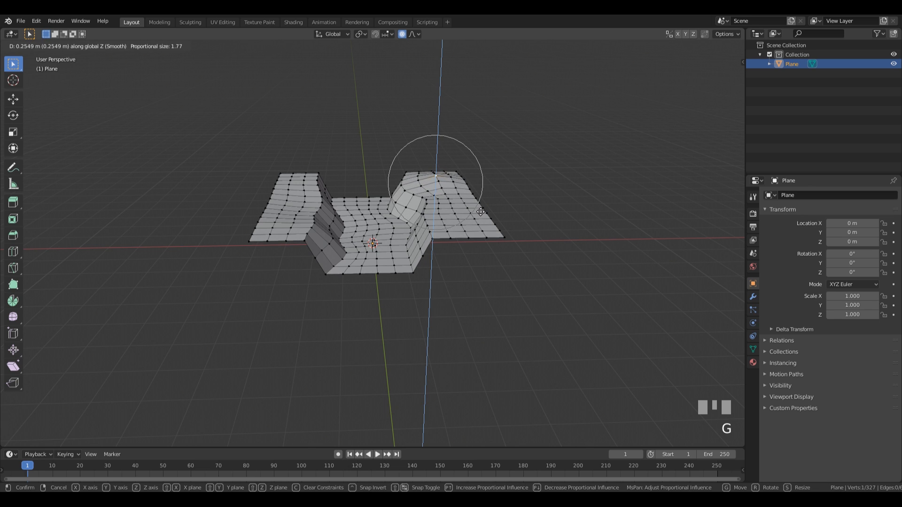
{"action": "left_click", "coordinate": [481, 211]}
Step: Reveal the hidden side faces, then hide them again in vertex mode
{"action": "middle_click_drag", "start_coordinate": [481, 211], "coordinate": [437, 221]}
{"action": "scroll", "coordinate": [437, 225], "scroll_direction": "down", "scroll_amount": 2}
{"action": "left_click", "coordinate": [413, 251]}
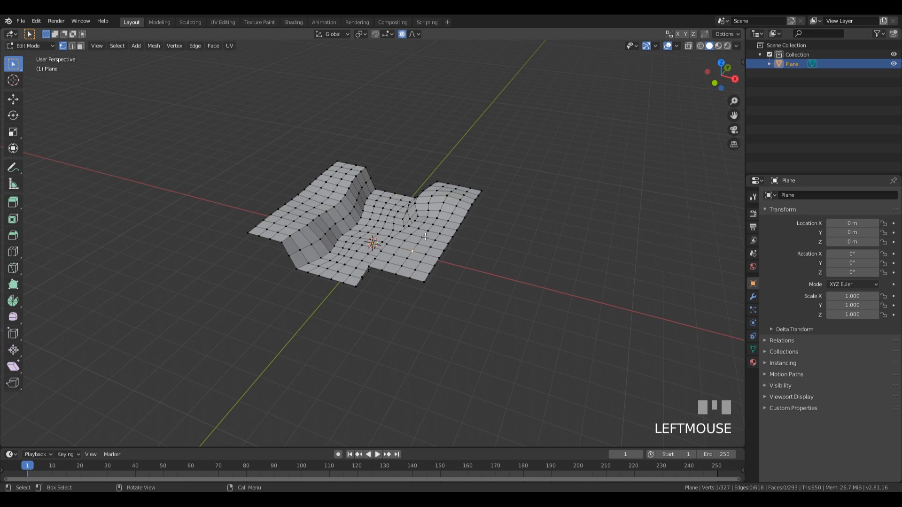
{"action": "middle_click_drag", "start_coordinate": [369, 149], "coordinate": [424, 202]}
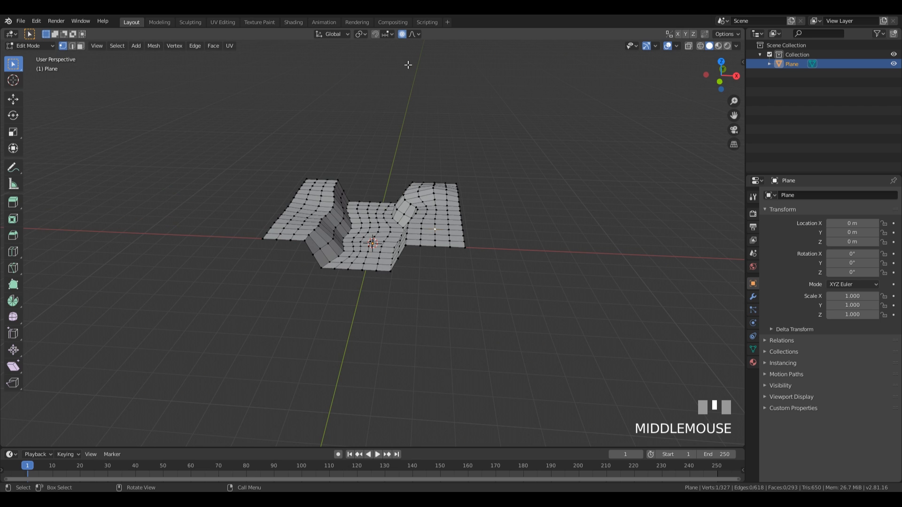
{"action": "key", "text": "alt+h"}
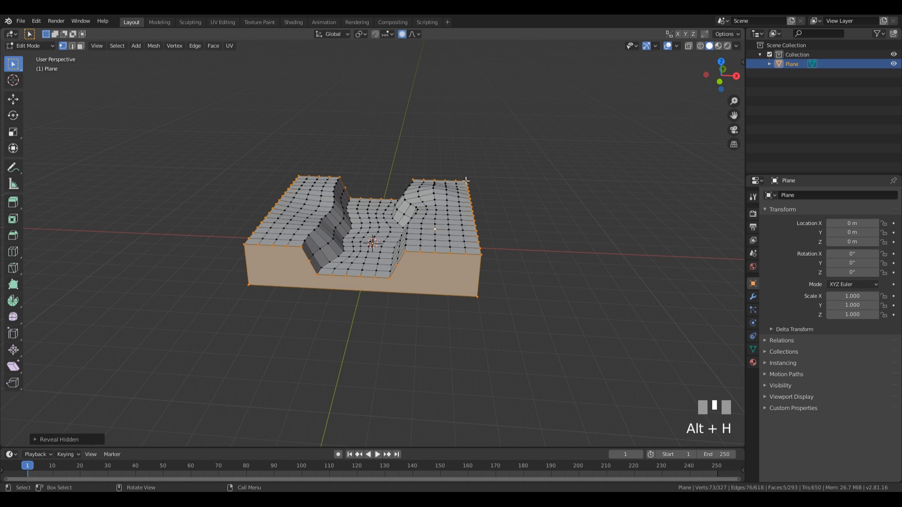
{"action": "middle_click_drag", "start_coordinate": [466, 181], "coordinate": [470, 123]}
{"action": "key", "text": "3"}
{"action": "left_click", "coordinate": [393, 238]}
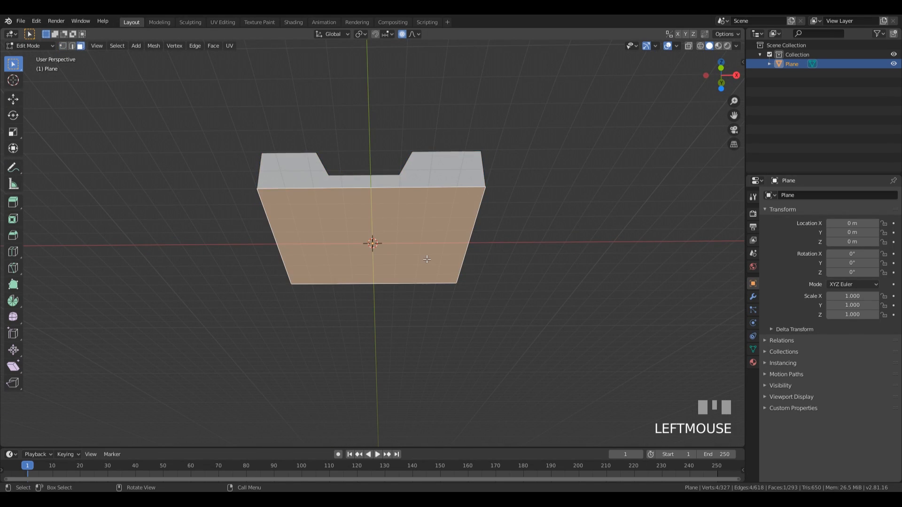
{"action": "key", "text": "1"}
{"action": "key", "text": "h"}
{"action": "middle_click_drag", "start_coordinate": [437, 243], "coordinate": [483, 267]}
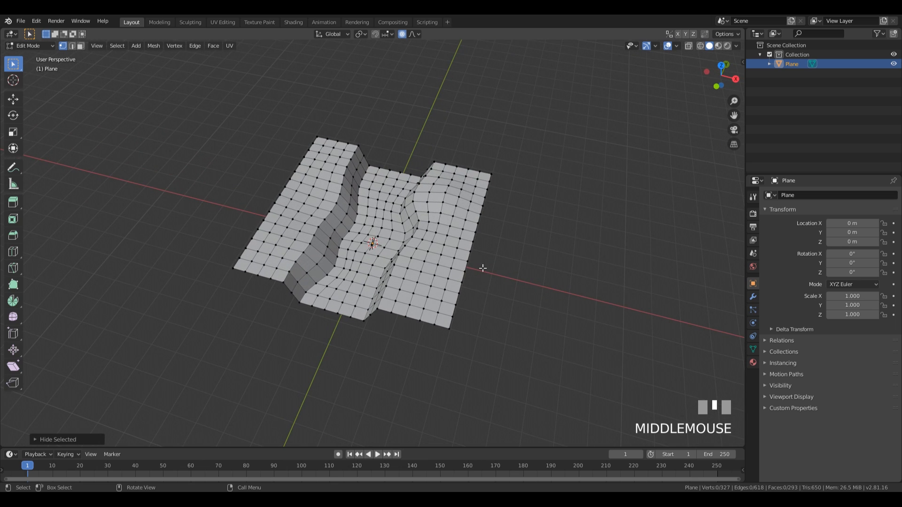
{"action": "middle_click_drag", "start_coordinate": [500, 198], "coordinate": [463, 238]}
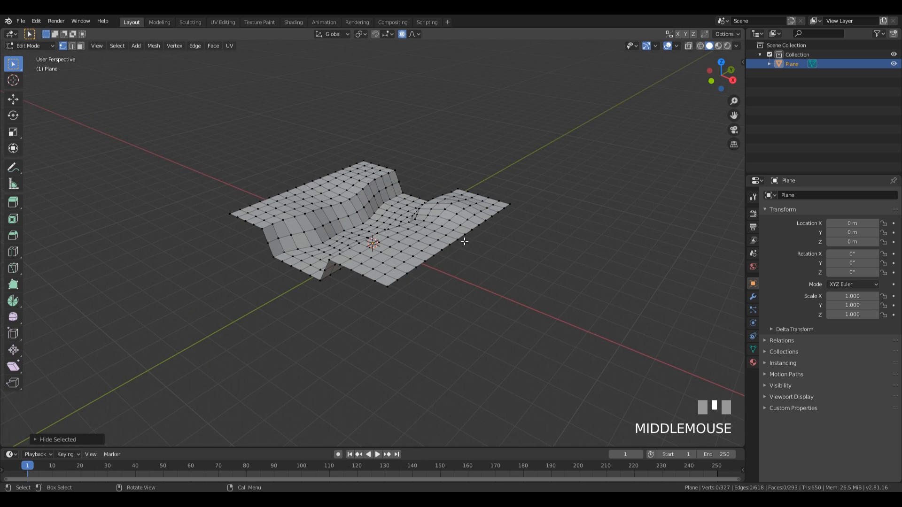
Step: Reshape the right side vertically and raise the left ridge into a hill
{"action": "left_click", "coordinate": [448, 245]}
{"action": "key", "text": "g"}
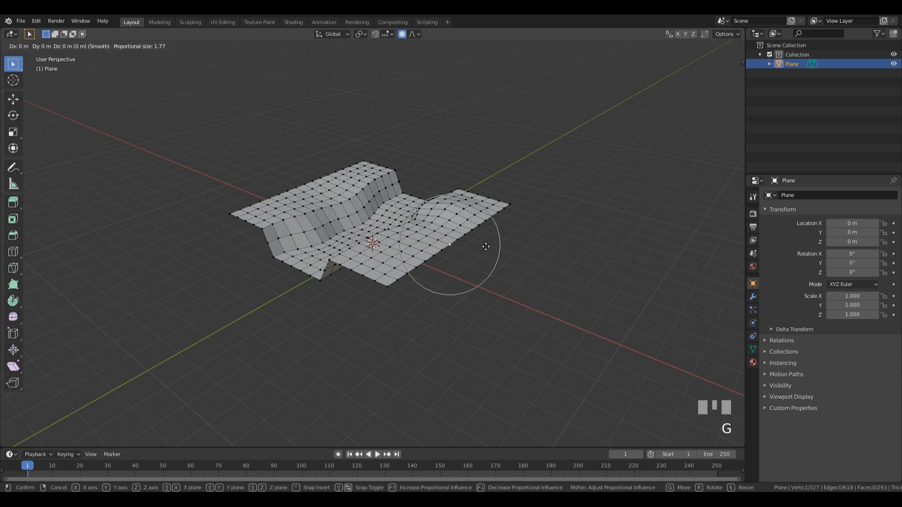
{"action": "key", "text": "z"}
{"action": "scroll", "coordinate": [493, 217], "scroll_direction": "down", "scroll_amount": 6}
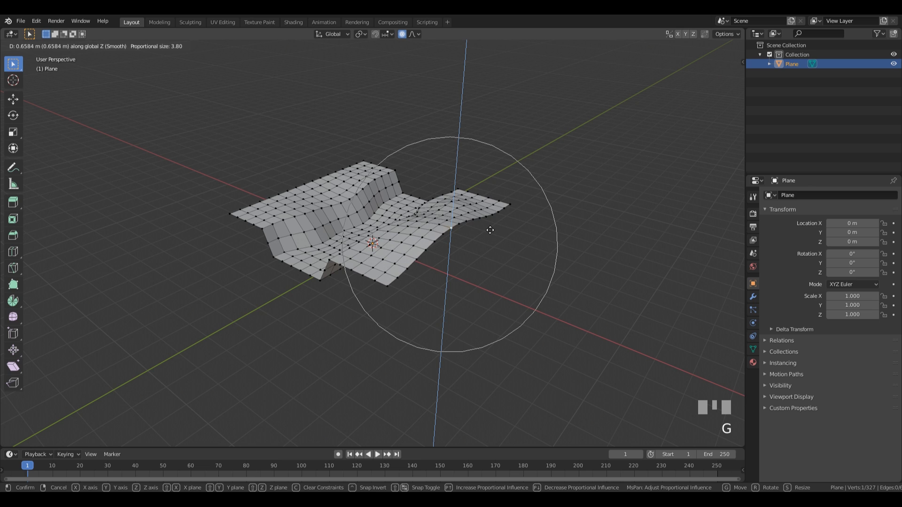
{"action": "left_click", "coordinate": [490, 233]}
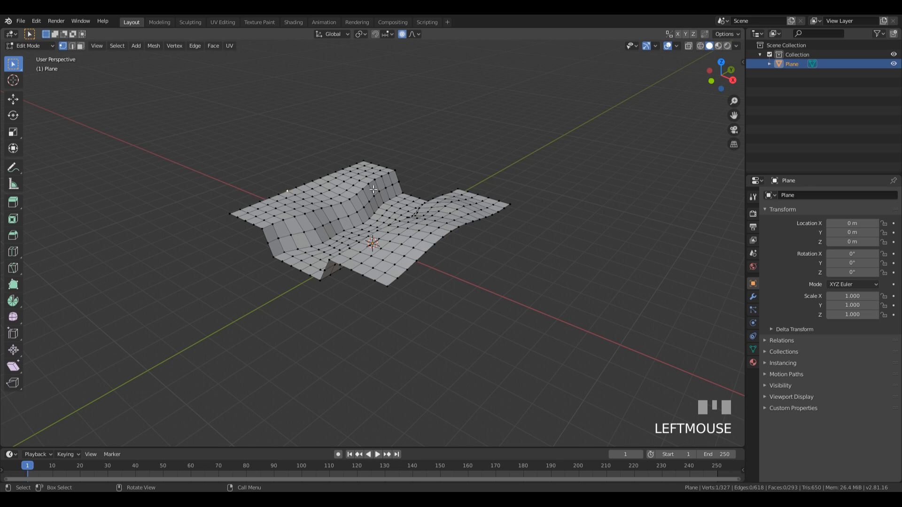
{"action": "middle_click_drag", "start_coordinate": [326, 199], "coordinate": [370, 210]}
{"action": "scroll", "coordinate": [362, 214], "scroll_direction": "up", "scroll_amount": 2}
{"action": "key", "text": "g"}
{"action": "key", "text": "z"}
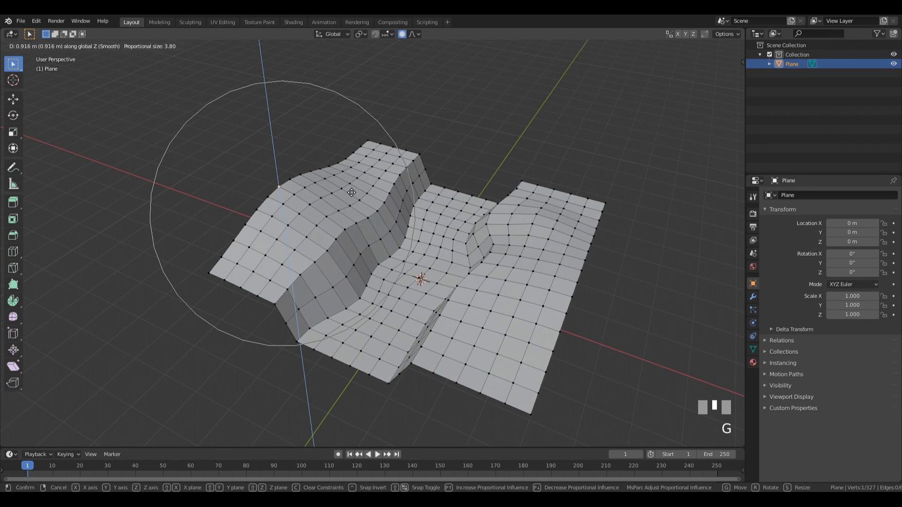
{"action": "left_click", "coordinate": [346, 202]}
Step: Change the height of two vertices near the channel along Z
{"action": "scroll", "coordinate": [471, 254], "scroll_direction": "up", "scroll_amount": 1}
{"action": "middle_click_drag", "start_coordinate": [473, 254], "coordinate": [470, 221]}
{"action": "left_click", "coordinate": [446, 254]}
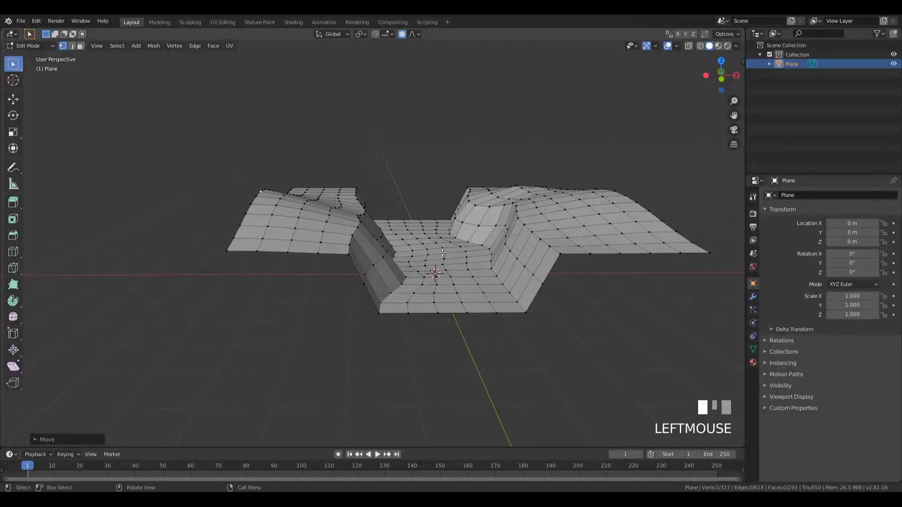
{"action": "key", "text": "g"}
{"action": "key", "text": "z"}
{"action": "scroll", "coordinate": [449, 239], "scroll_direction": "up", "scroll_amount": 7}
{"action": "left_click", "coordinate": [448, 237]}
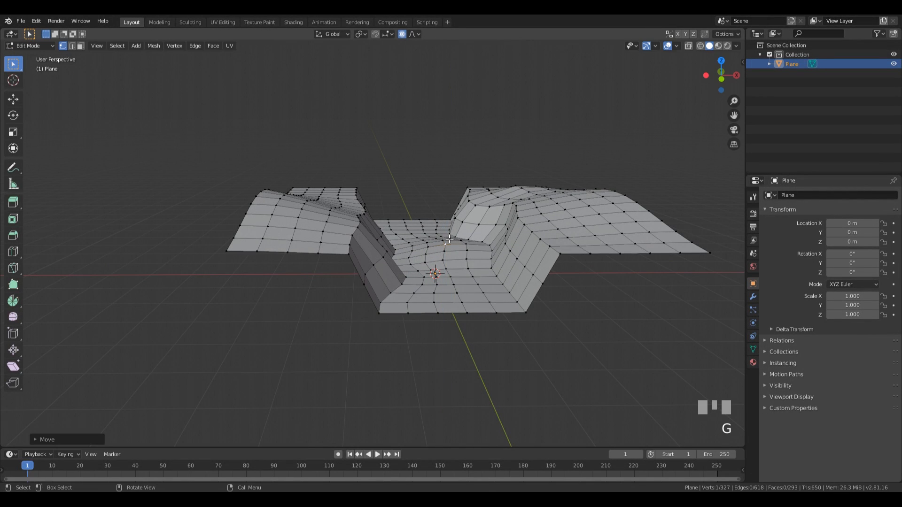
{"action": "left_click", "coordinate": [407, 220]}
{"action": "key", "text": "g"}
{"action": "key", "text": "z"}
{"action": "left_click", "coordinate": [407, 216]}
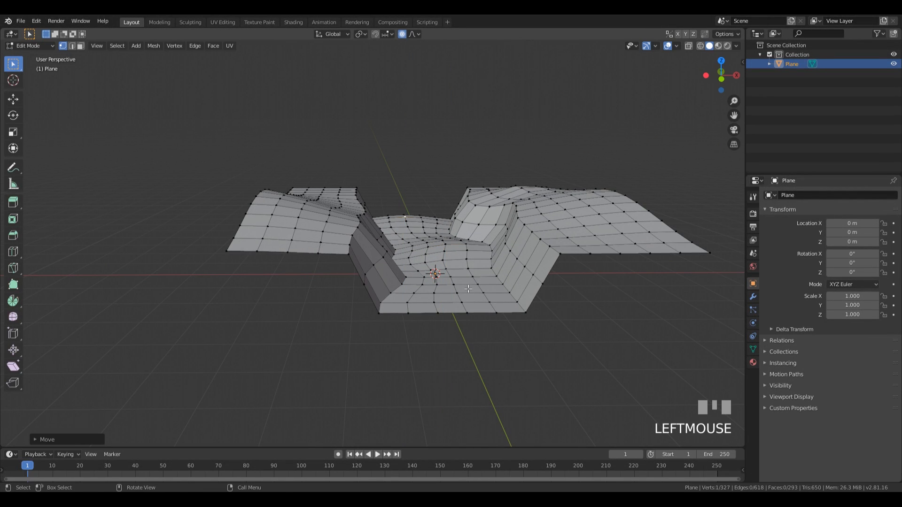
Step: Raise two more terrain vertices vertically to finish the rolling banks
{"action": "left_click", "coordinate": [468, 288]}
{"action": "key", "text": "g"}
{"action": "key", "text": "z"}
{"action": "left_click", "coordinate": [466, 276]}
{"action": "middle_click_drag", "start_coordinate": [466, 276], "coordinate": [348, 343]}
{"action": "left_click", "coordinate": [457, 203]}
{"action": "key", "text": "g"}
{"action": "key", "text": "z"}
{"action": "left_click", "coordinate": [456, 189]}
{"action": "scroll", "coordinate": [389, 178], "scroll_direction": "down", "scroll_amount": 3}
{"action": "scroll", "coordinate": [451, 261], "scroll_direction": "down", "scroll_amount": 3}
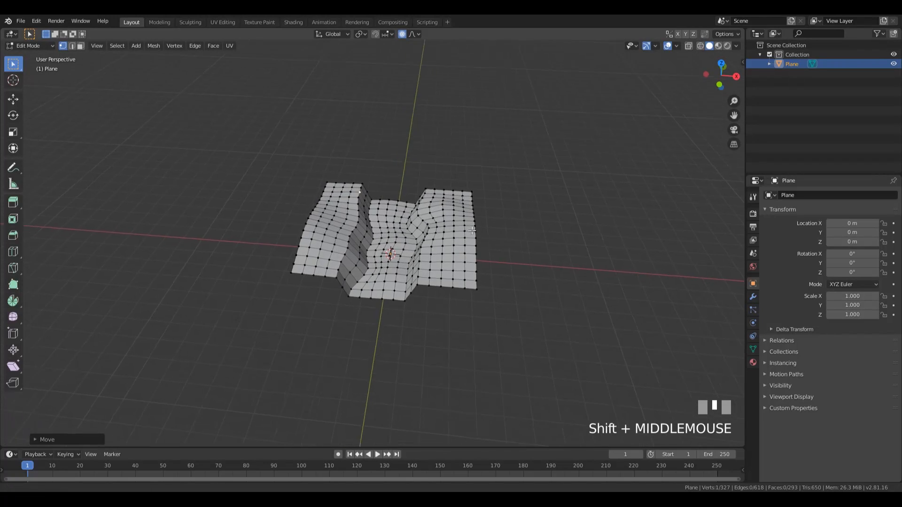
{"action": "scroll", "coordinate": [343, 347], "scroll_direction": "up", "scroll_amount": 3}
Step: Select and hide the terrain's four outer boundary edge loops, then list the proportional falloff options
{"action": "key", "text": "2"}
{"action": "left_click", "coordinate": [344, 348], "text": "alt"}
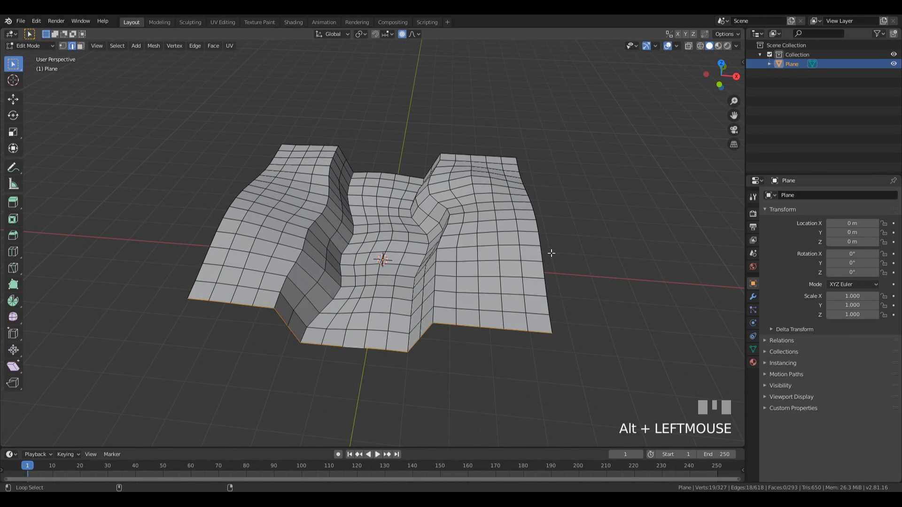
{"action": "left_click", "coordinate": [539, 244], "text": "alt+shift"}
{"action": "left_click", "coordinate": [270, 167], "text": "alt+shift"}
{"action": "left_click", "coordinate": [329, 142], "text": "alt+shift"}
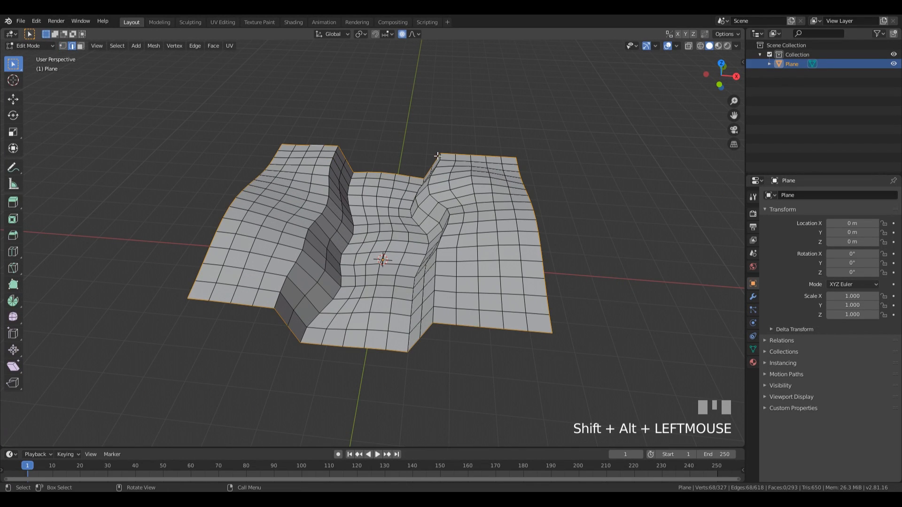
{"action": "key", "text": "1"}
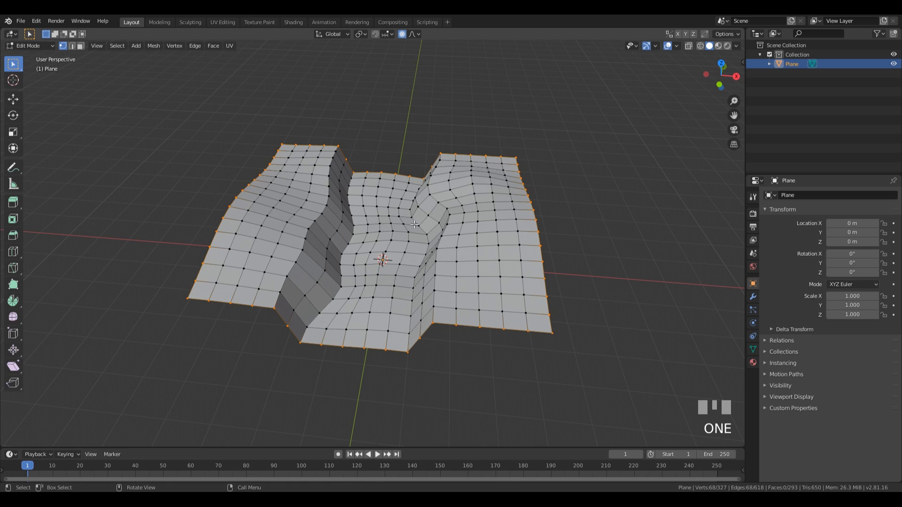
{"action": "key", "text": "h"}
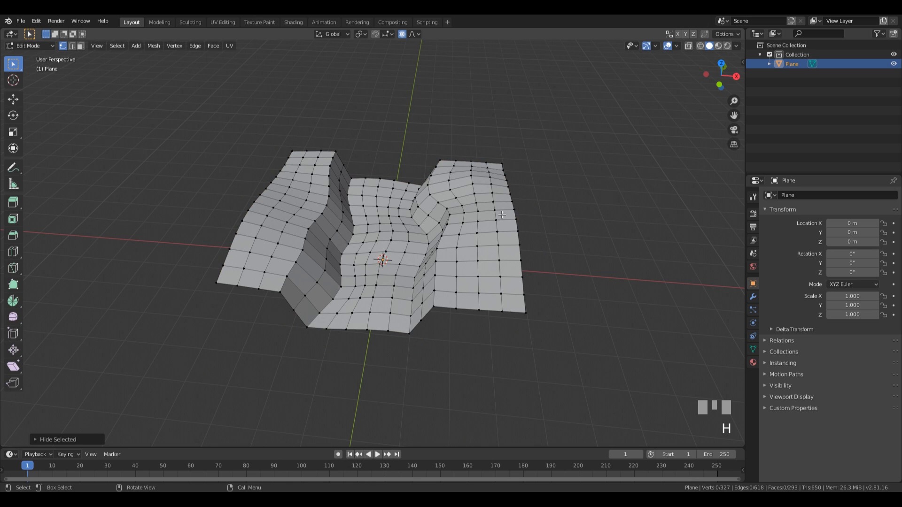
{"action": "left_click", "coordinate": [411, 34]}
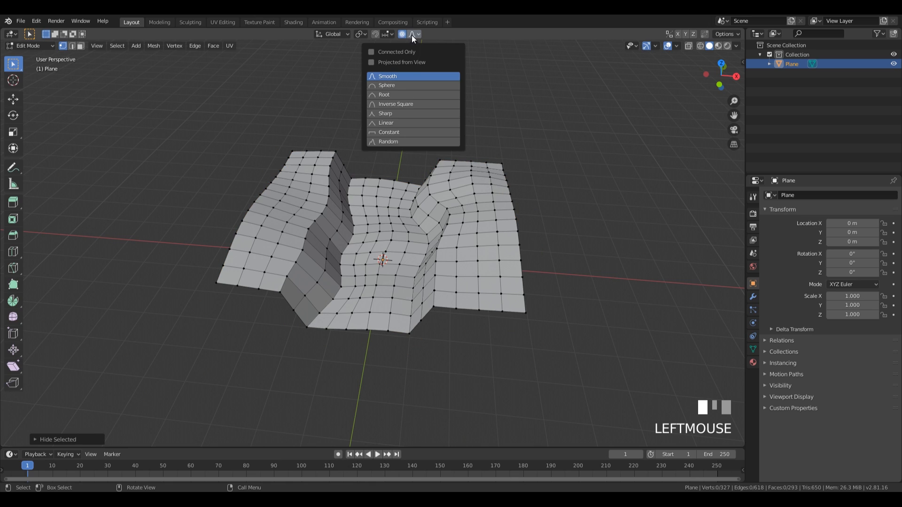
Step: Set the proportional falloff to Random and raise a first bump by moving one vertex straight up
{"action": "left_click", "coordinate": [400, 142]}
{"action": "left_click", "coordinate": [380, 231]}
{"action": "middle_click_drag", "start_coordinate": [447, 244], "coordinate": [463, 229]}
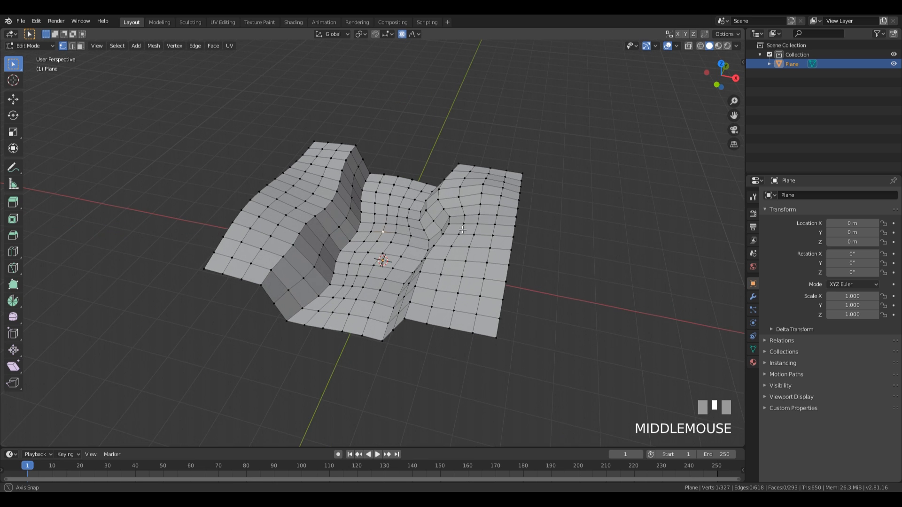
{"action": "key", "text": "g"}
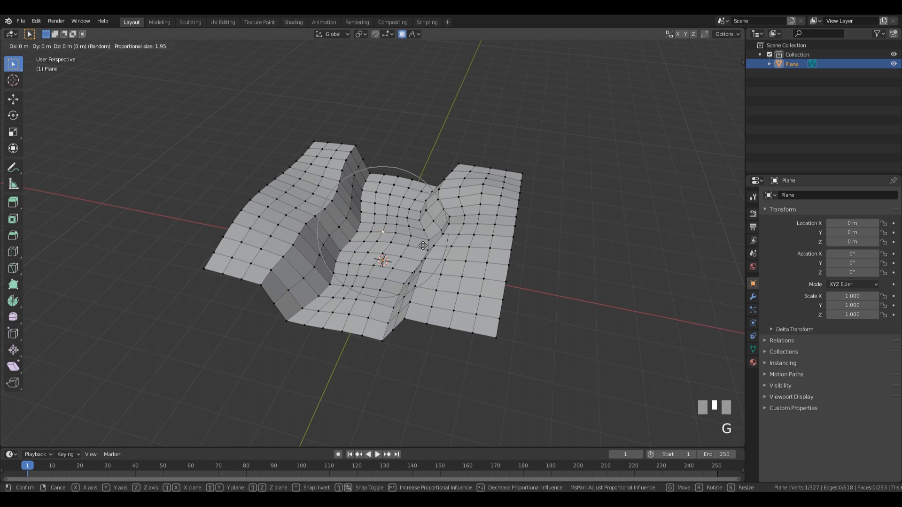
{"action": "key", "text": "z"}
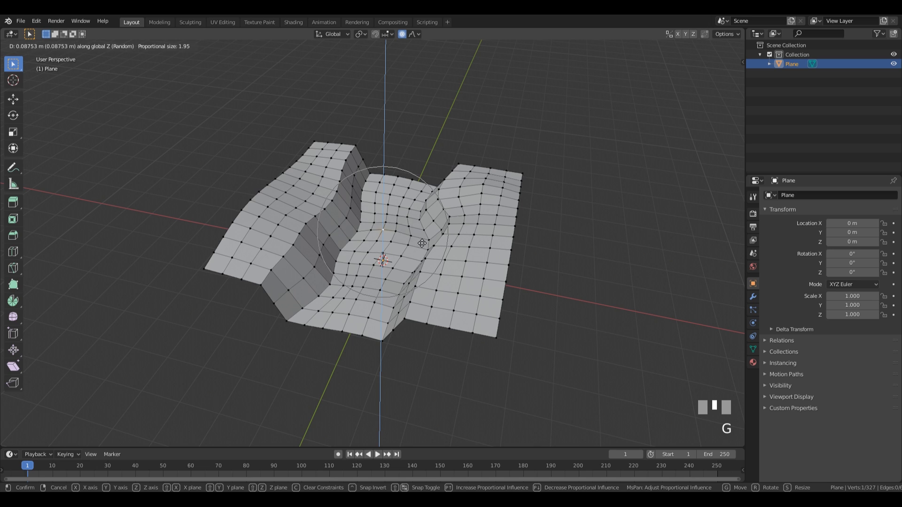
{"action": "scroll", "coordinate": [422, 239], "scroll_direction": "down", "scroll_amount": 7}
{"action": "scroll", "coordinate": [423, 239], "scroll_direction": "down", "scroll_amount": 4}
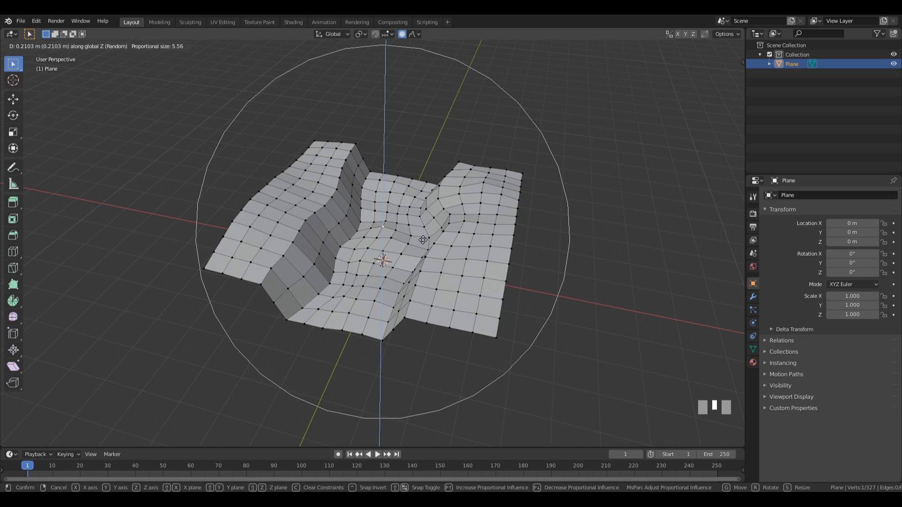
{"action": "scroll", "coordinate": [422, 240], "scroll_direction": "up", "scroll_amount": 1}
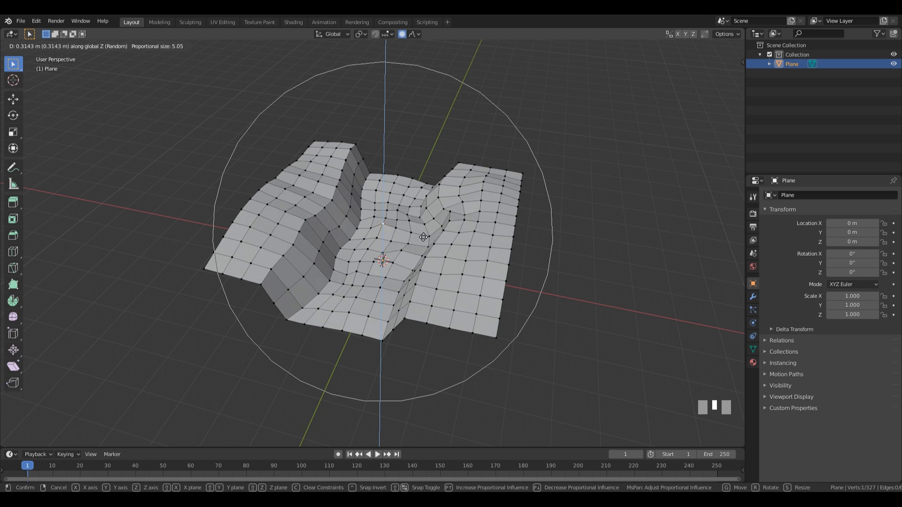
{"action": "left_click", "coordinate": [425, 242]}
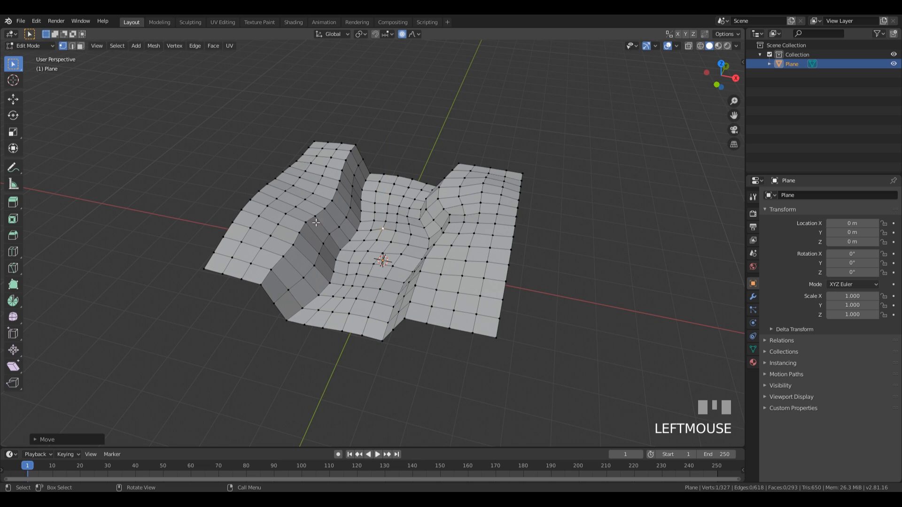
Step: Raise three more vertical bumps, including one on the left ridge and one on the right side
{"action": "middle_click_drag", "start_coordinate": [425, 241], "coordinate": [451, 214]}
{"action": "key", "text": "g"}
{"action": "key", "text": "z"}
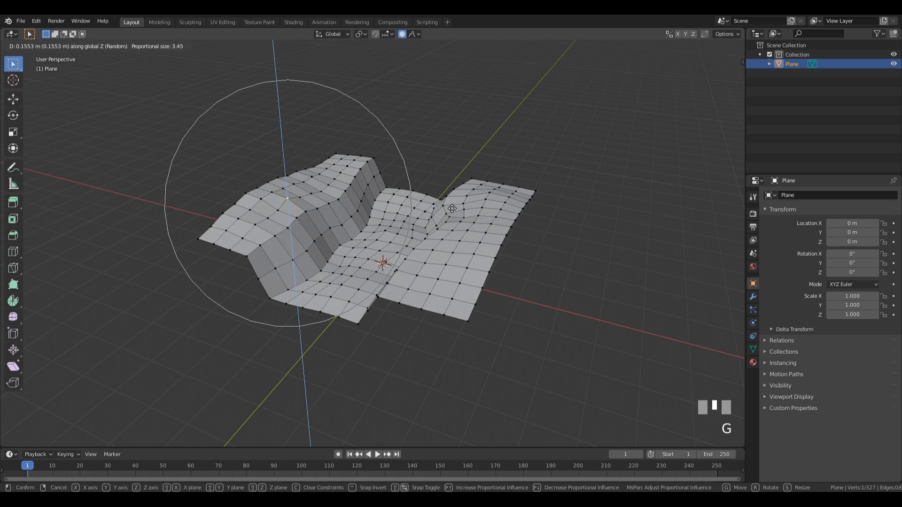
{"action": "left_click", "coordinate": [454, 206]}
{"action": "left_click", "coordinate": [360, 169]}
{"action": "key", "text": "g"}
{"action": "key", "text": "z"}
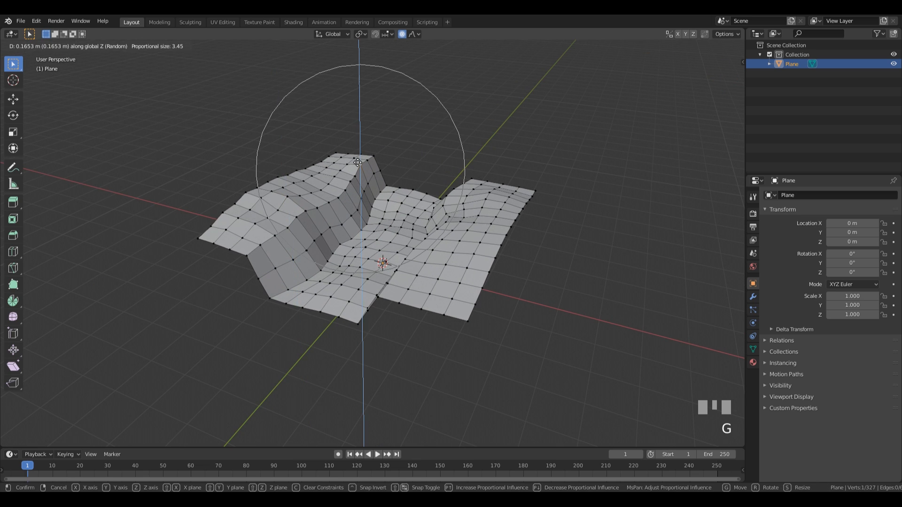
{"action": "left_click", "coordinate": [460, 200]}
{"action": "left_click", "coordinate": [426, 259]}
{"action": "key", "text": "g"}
{"action": "key", "text": "z"}
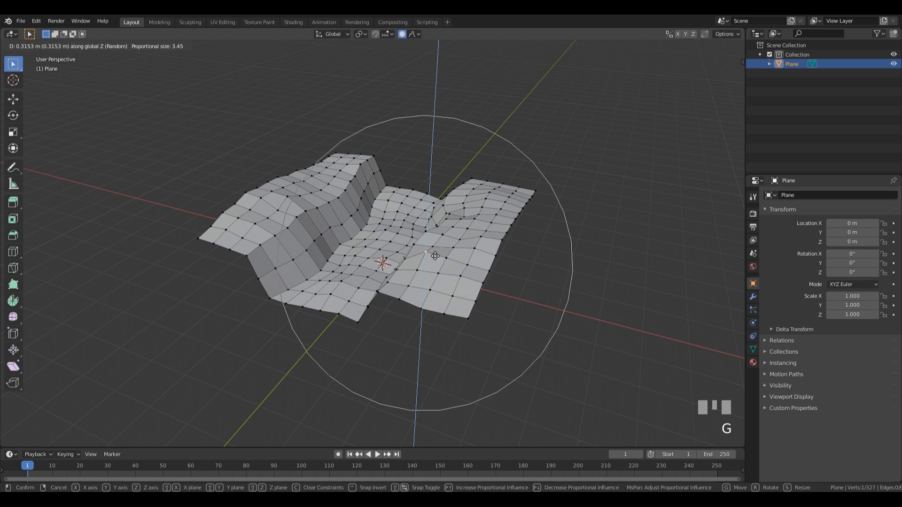
{"action": "left_click", "coordinate": [433, 258]}
Step: Reshape two ridge vertices with proportional moves and return the terrain to Object Mode
{"action": "middle_click_drag", "start_coordinate": [434, 257], "coordinate": [501, 230]}
{"action": "left_click", "coordinate": [430, 219]}
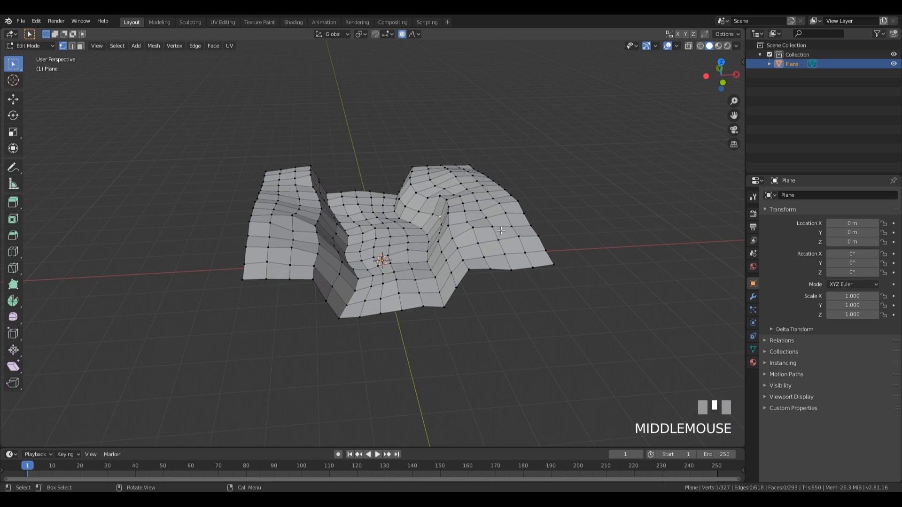
{"action": "key", "text": "g"}
{"action": "left_click", "coordinate": [493, 229]}
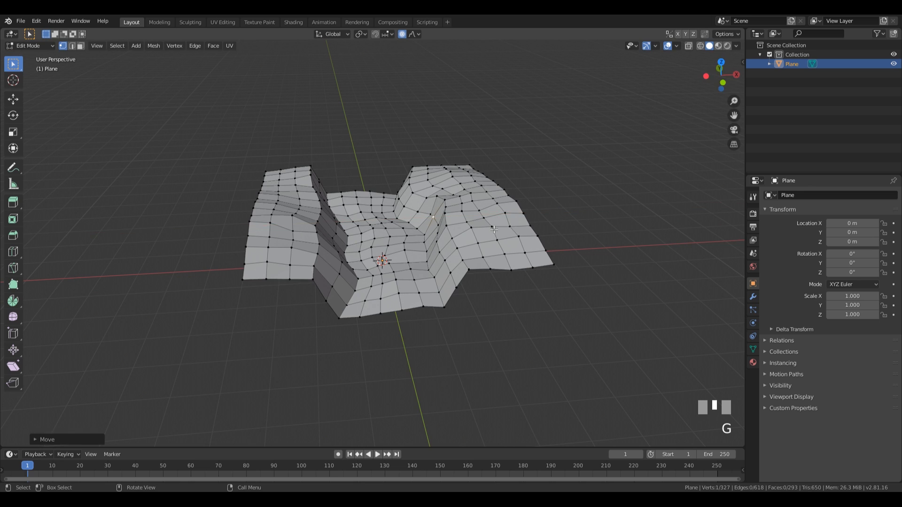
{"action": "middle_click_drag", "start_coordinate": [494, 229], "coordinate": [441, 210]}
{"action": "left_click", "coordinate": [441, 211]}
{"action": "key", "text": "g"}
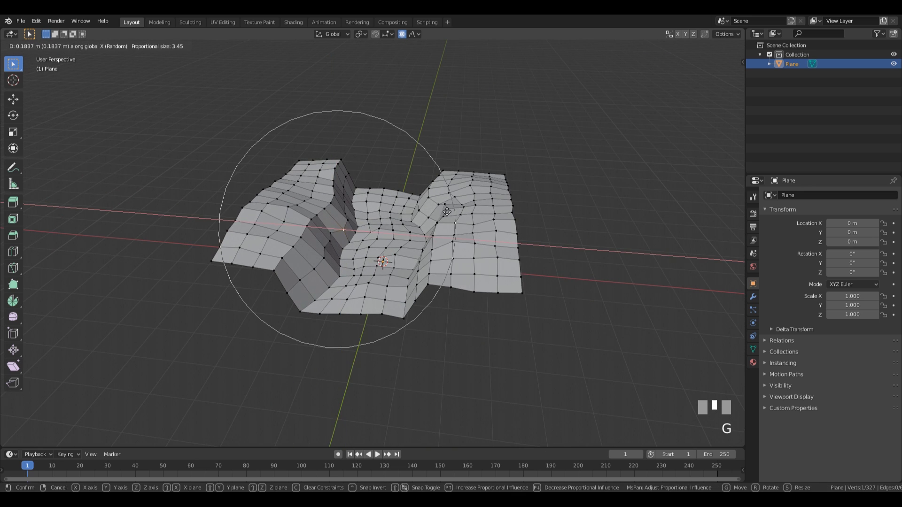
{"action": "left_click", "coordinate": [449, 211]}
{"action": "mouse_move", "coordinate": [449, 212]}
{"action": "middle_mouse_down"}
{"action": "mouse_move", "coordinate": [426, 267]}
{"action": "mouse_move", "coordinate": [474, 235]}
{"action": "mouse_move", "coordinate": [520, 221]}
{"action": "mouse_move", "coordinate": [455, 275]}
{"action": "mouse_move", "coordinate": [517, 245]}
{"action": "mouse_move", "coordinate": [534, 247]}
{"action": "mouse_move", "coordinate": [495, 244]}
{"action": "mouse_move", "coordinate": [483, 262]}
{"action": "mouse_move", "coordinate": [461, 255]}
{"action": "middle_mouse_up"}
{"action": "key", "text": "Tab"}
{"action": "scroll", "coordinate": [496, 251], "scroll_direction": "down", "scroll_amount": 2}
{"action": "scroll", "coordinate": [439, 252], "scroll_direction": "up", "scroll_amount": 2}
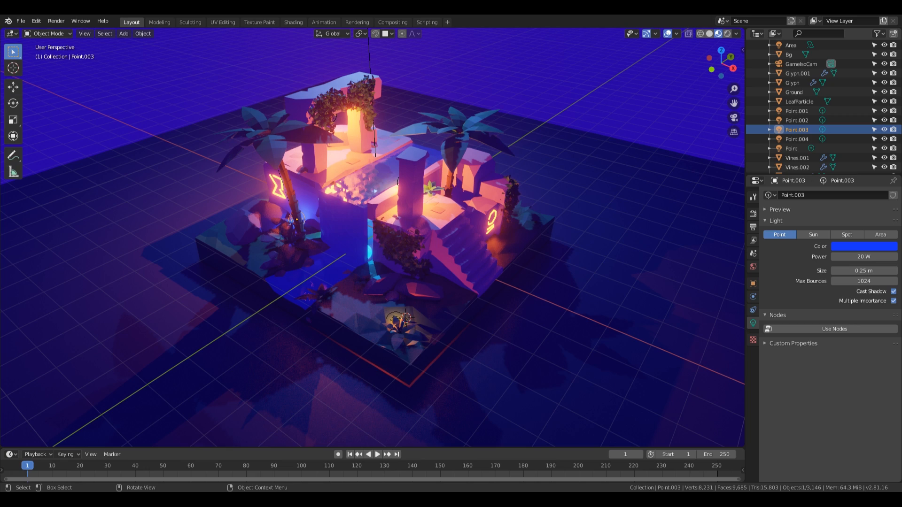
{"action": "middle_click_drag", "start_coordinate": [629, 220], "coordinate": [610, 211]}
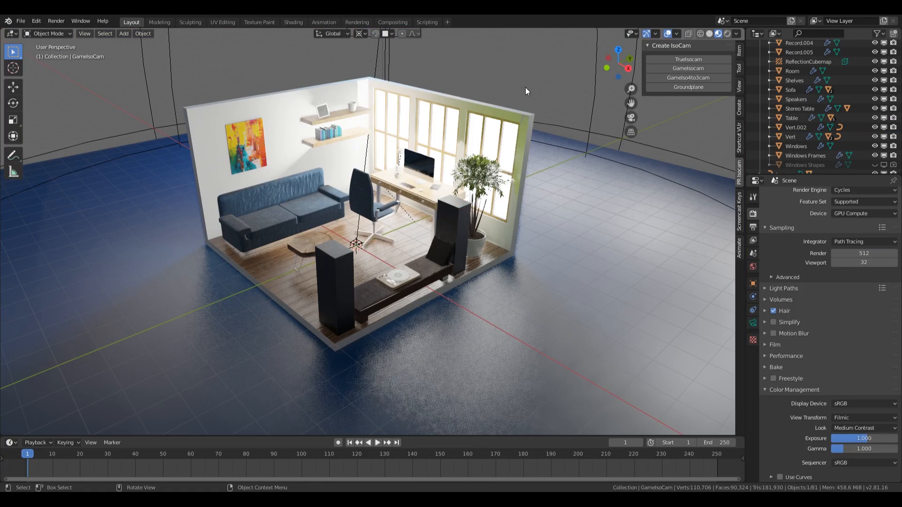
{"action": "mouse_move", "coordinate": [471, 89]}
{"action": "middle_mouse_down"}
{"action": "mouse_move", "coordinate": [469, 115]}
{"action": "mouse_move", "coordinate": [505, 116]}
{"action": "mouse_move", "coordinate": [549, 134]}
{"action": "mouse_move", "coordinate": [441, 124]}
{"action": "middle_mouse_up"}
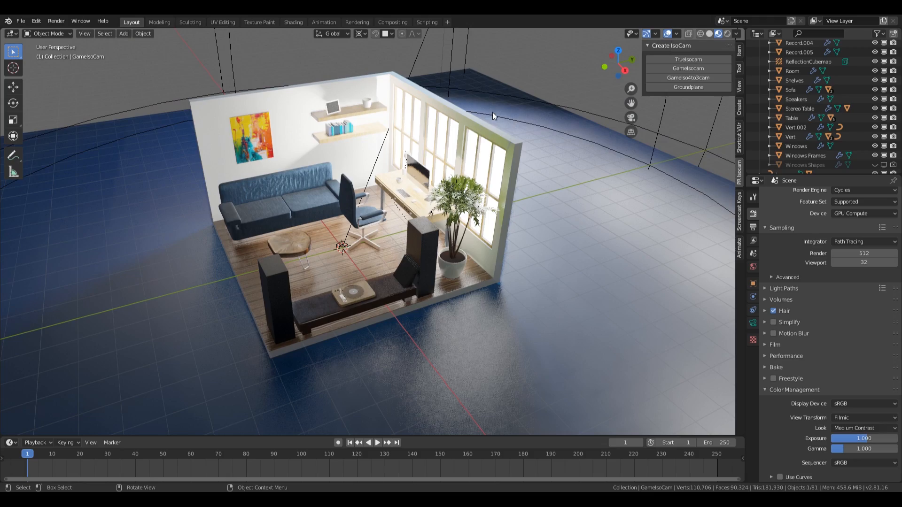
{"action": "scroll", "coordinate": [513, 235], "scroll_direction": "up", "scroll_amount": 7}
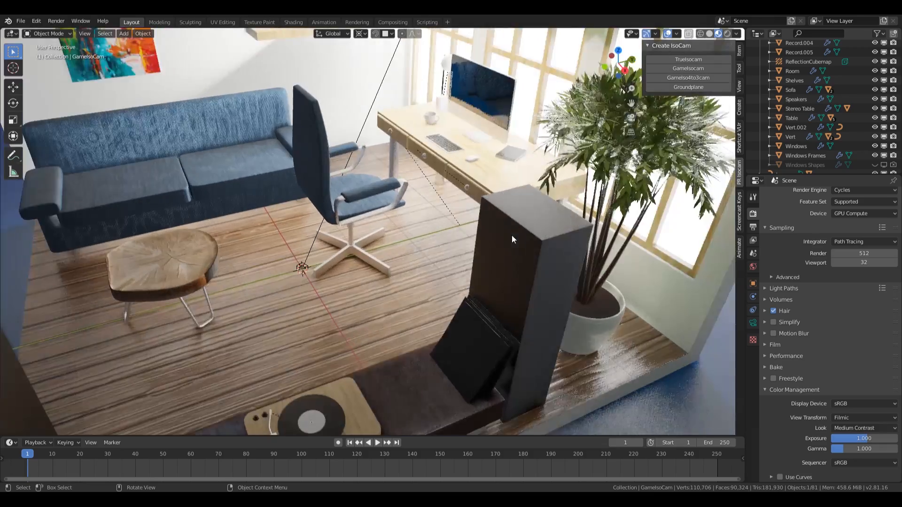
{"action": "mouse_move", "coordinate": [511, 235]}
{"action": "middle_mouse_down"}
{"action": "mouse_move", "coordinate": [538, 231]}
{"action": "mouse_move", "coordinate": [551, 174]}
{"action": "mouse_move", "coordinate": [507, 250]}
{"action": "mouse_move", "coordinate": [525, 234]}
{"action": "mouse_move", "coordinate": [520, 228]}
{"action": "mouse_move", "coordinate": [438, 248]}
{"action": "mouse_move", "coordinate": [508, 267]}
{"action": "mouse_move", "coordinate": [505, 300]}
{"action": "mouse_move", "coordinate": [520, 297]}
{"action": "mouse_move", "coordinate": [543, 267]}
{"action": "mouse_move", "coordinate": [534, 253]}
{"action": "mouse_move", "coordinate": [438, 275]}
{"action": "mouse_move", "coordinate": [408, 258]}
{"action": "mouse_move", "coordinate": [579, 248]}
{"action": "middle_mouse_up"}
{"action": "scroll", "coordinate": [506, 250], "scroll_direction": "down", "scroll_amount": 4}
{"action": "scroll", "coordinate": [523, 233], "scroll_direction": "up", "scroll_amount": 3}
{"action": "scroll", "coordinate": [533, 252], "scroll_direction": "up", "scroll_amount": 5}
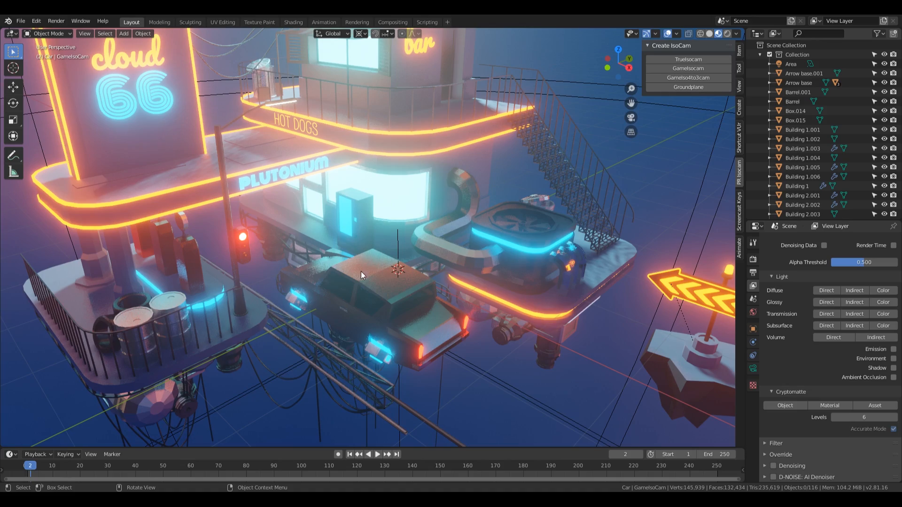
{"action": "middle_click_drag", "start_coordinate": [361, 271], "coordinate": [685, 279]}
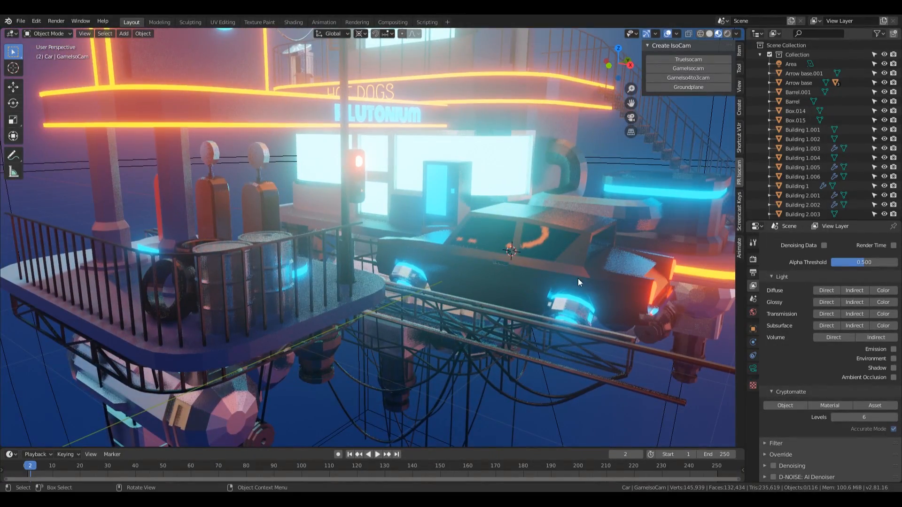
{"action": "middle_click_drag", "start_coordinate": [633, 269], "coordinate": [467, 314], "text": "shift"}
{"action": "middle_click_drag", "start_coordinate": [421, 242], "coordinate": [436, 194], "text": "shift"}
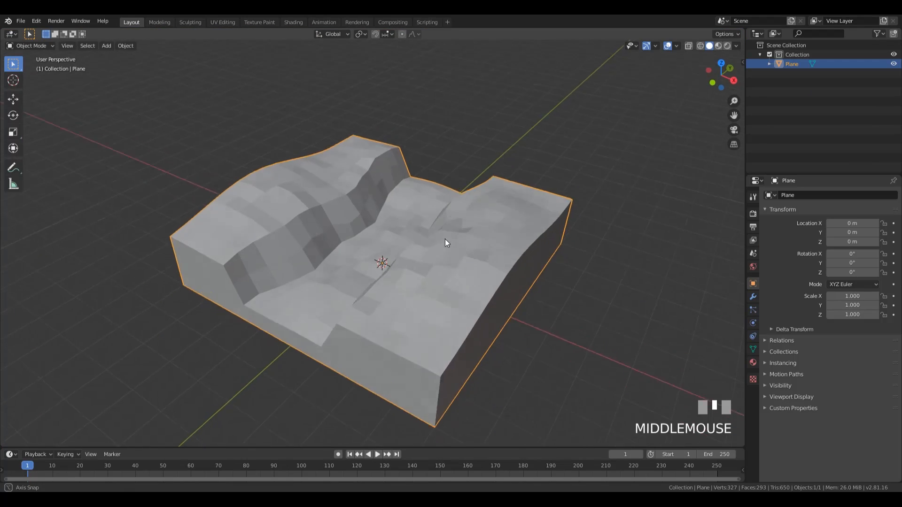
{"action": "middle_click_drag", "start_coordinate": [444, 238], "coordinate": [441, 226]}
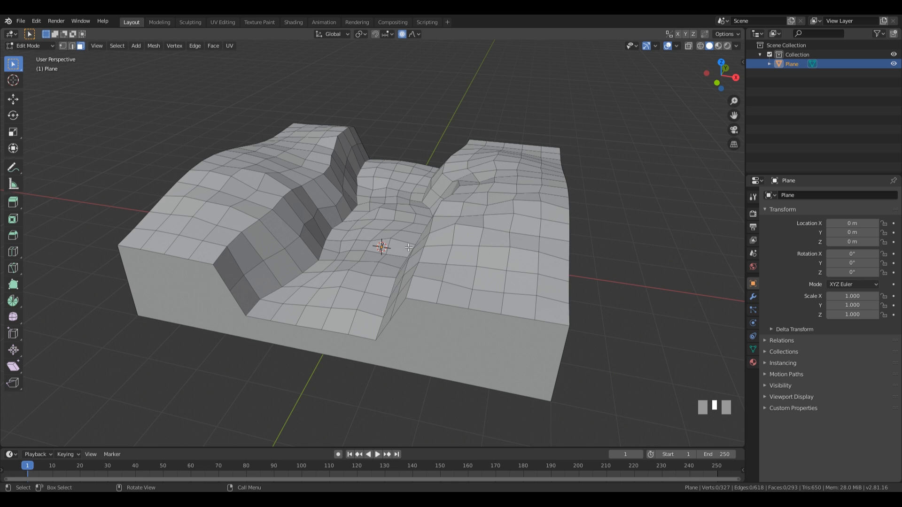
Step: Back in Object Mode, add a plane (Plane.001) at the terrain's centre and view it from the top
{"action": "middle_click_drag", "start_coordinate": [409, 247], "coordinate": [440, 236]}
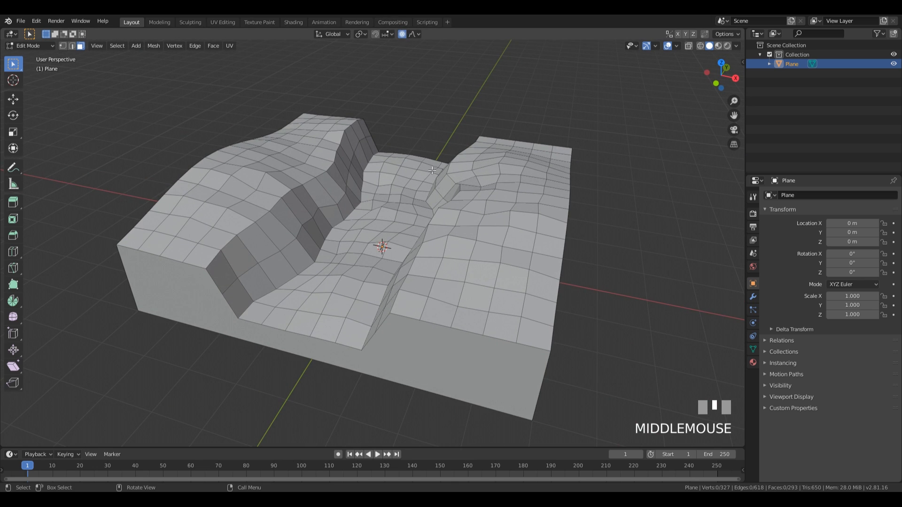
{"action": "middle_click_drag", "start_coordinate": [407, 274], "coordinate": [444, 268]}
{"action": "scroll", "coordinate": [417, 271], "scroll_direction": "down", "scroll_amount": 2}
{"action": "key", "text": "shift+a"}
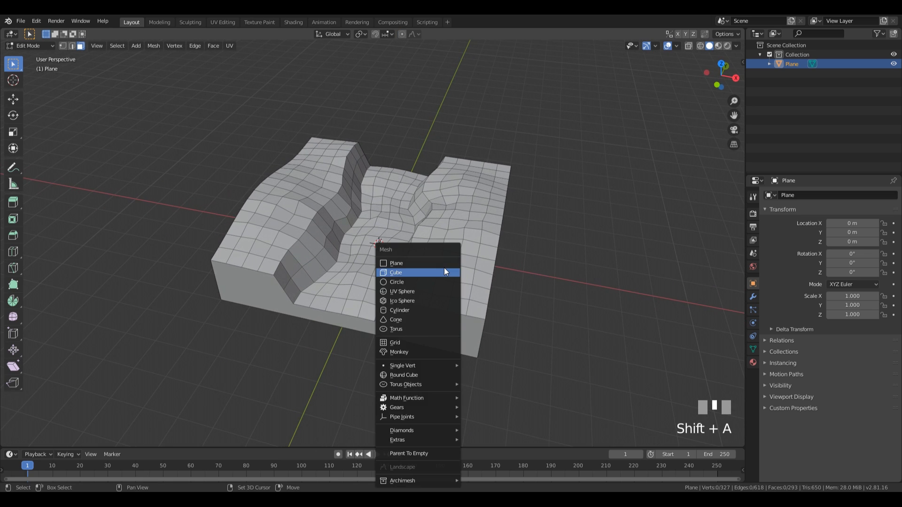
{"action": "key", "text": "Tab"}
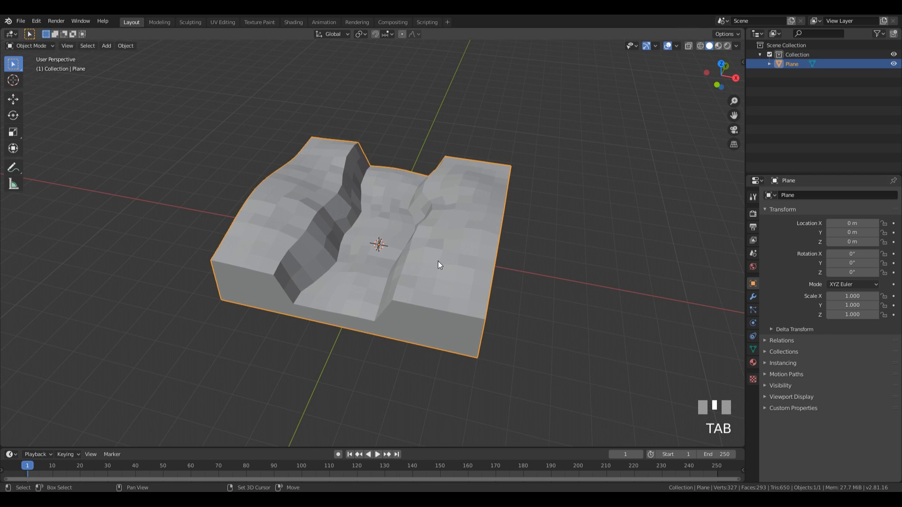
{"action": "key", "text": "shift+a"}
{"action": "mouse_move", "coordinate": [438, 261]}
{"action": "left_click", "coordinate": [480, 45]}
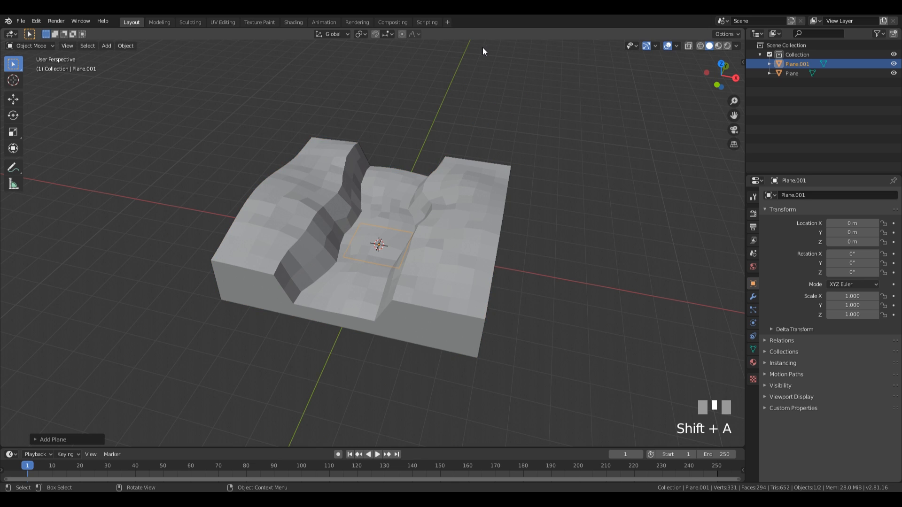
{"action": "middle_click_drag", "start_coordinate": [508, 222], "coordinate": [506, 233]}
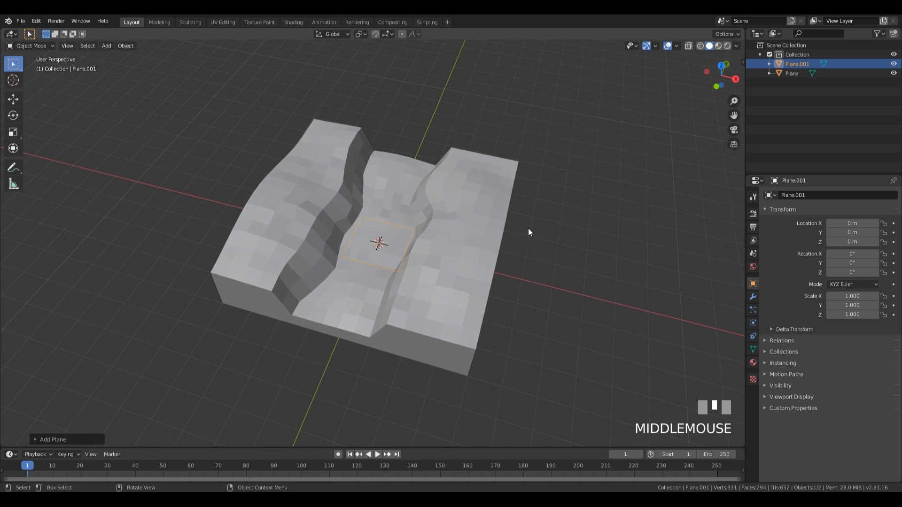
{"action": "key", "text": "KP_7"}
Step: Enter Edit Mode on the new plane and switch the viewport to wireframe shading
{"action": "key", "text": "Tab"}
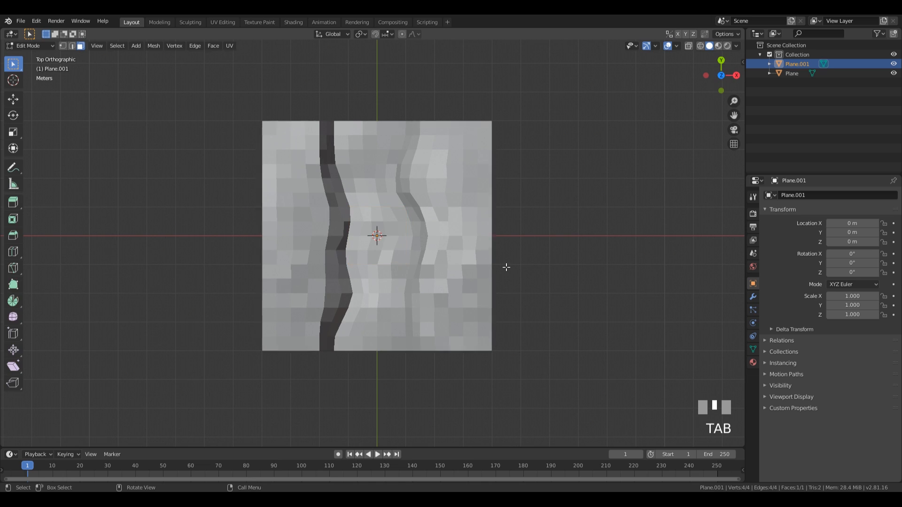
{"action": "key", "text": "z"}
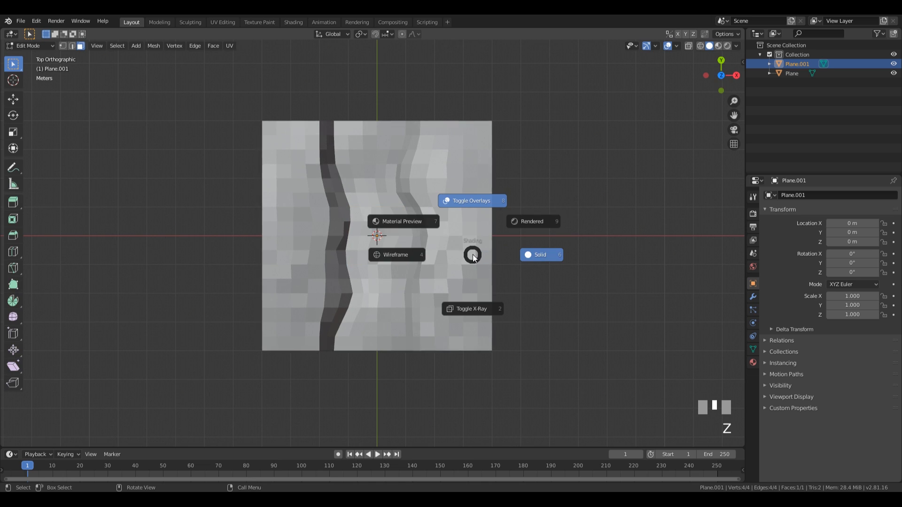
{"action": "left_click", "coordinate": [419, 255]}
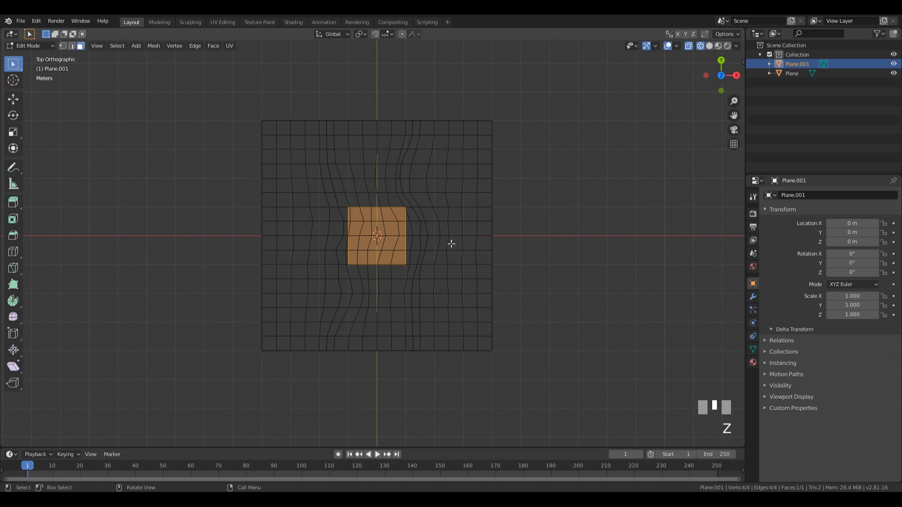
Step: Scale the plane along Y to the terrain's length and along X to the channel width, then view from front
{"action": "key", "text": "s"}
{"action": "key", "text": "y"}
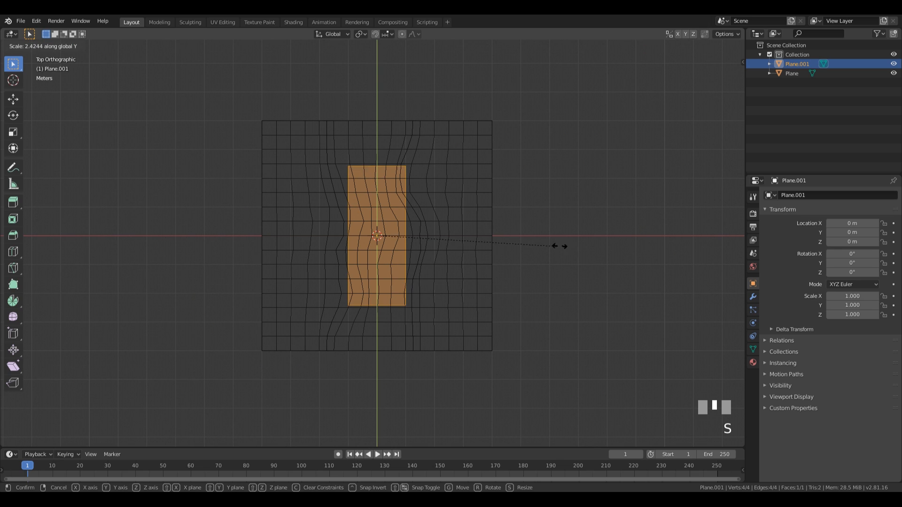
{"action": "left_click", "coordinate": [664, 230]}
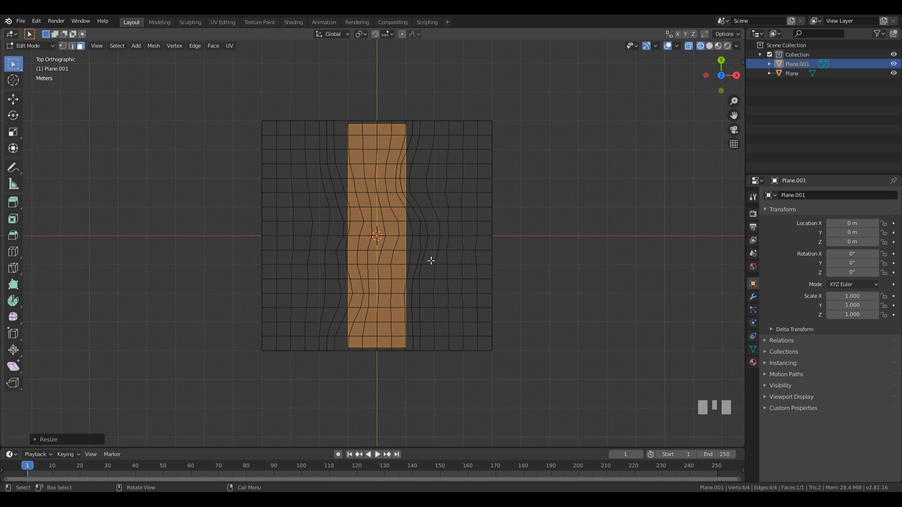
{"action": "key", "text": "s"}
{"action": "key", "text": "x"}
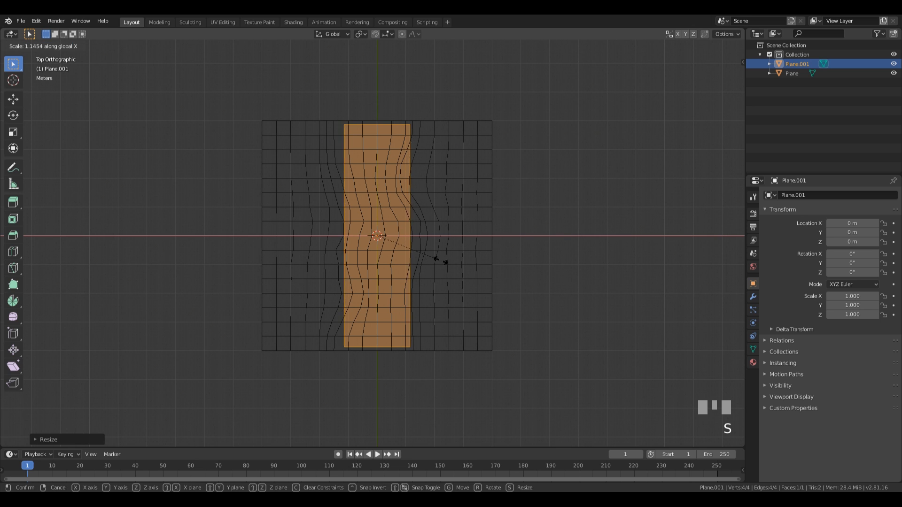
{"action": "left_click", "coordinate": [483, 260]}
{"action": "middle_click_drag", "start_coordinate": [457, 336], "coordinate": [466, 238]}
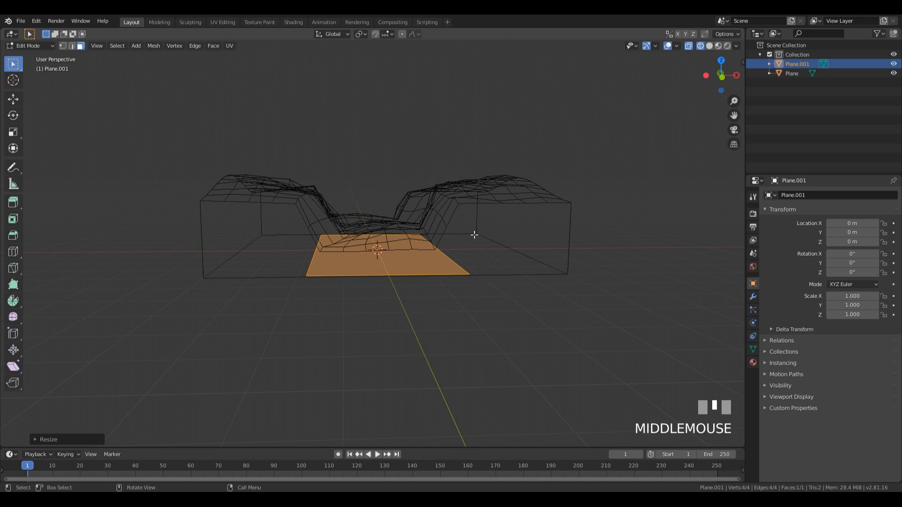
{"action": "key", "text": "KP_1"}
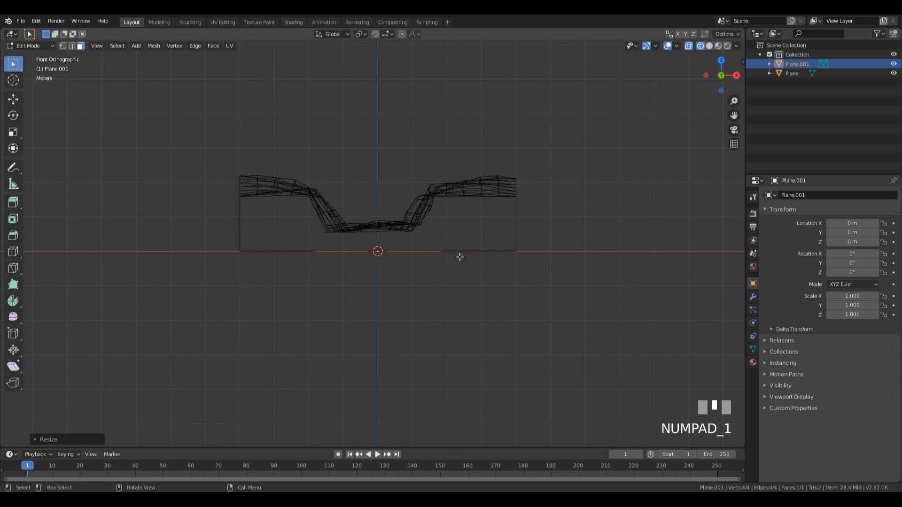
Step: Raise the plane's edge vertically and extrude it upward into a thick block
{"action": "scroll", "coordinate": [459, 257], "scroll_direction": "up", "scroll_amount": 2}
{"action": "key", "text": "g"}
{"action": "key", "text": "z"}
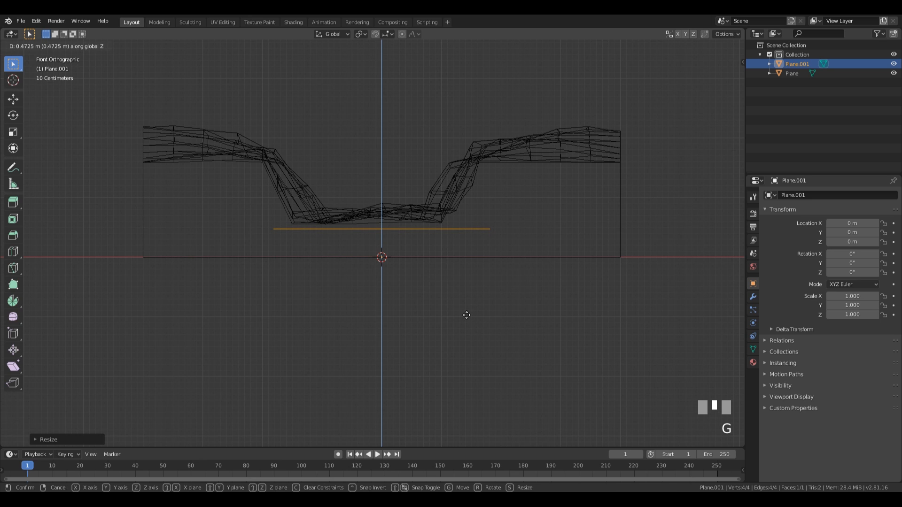
{"action": "left_click", "coordinate": [466, 315]}
{"action": "key", "text": "e"}
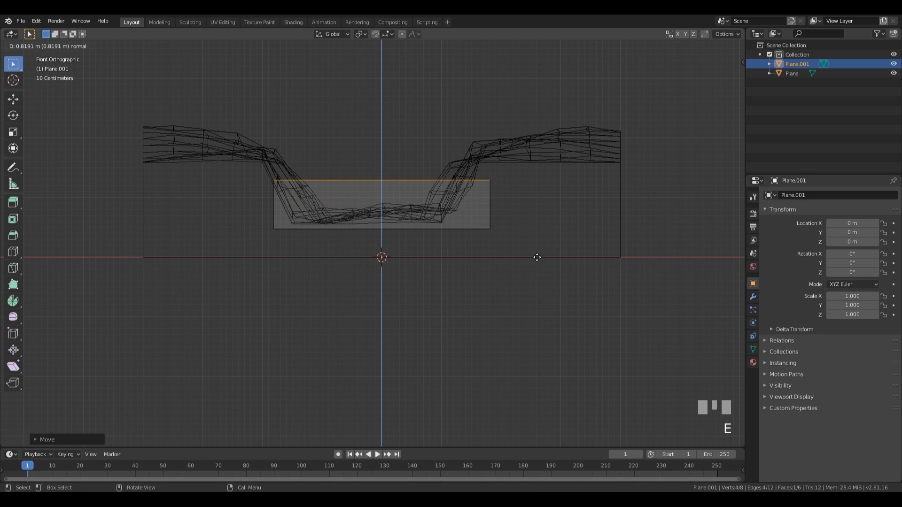
{"action": "left_click", "coordinate": [537, 257]}
Step: Switch back to solid shading and orbit to see the block filling the channel diagonally
{"action": "middle_click_drag", "start_coordinate": [537, 257], "coordinate": [549, 233]}
{"action": "scroll", "coordinate": [363, 238], "scroll_direction": "down", "scroll_amount": 4}
{"action": "key", "text": "z"}
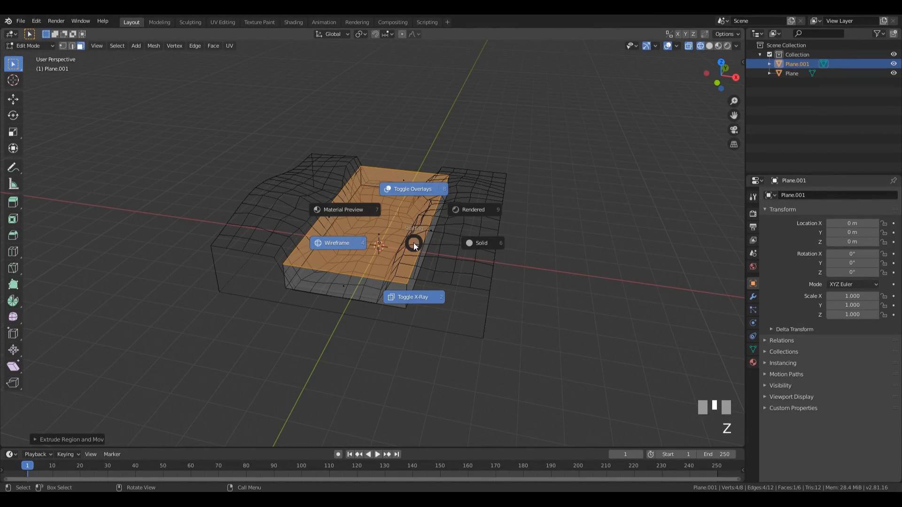
{"action": "mouse_move", "coordinate": [531, 241]}
{"action": "middle_mouse_down"}
{"action": "mouse_move", "coordinate": [475, 215]}
{"action": "mouse_move", "coordinate": [401, 221]}
{"action": "mouse_move", "coordinate": [560, 162]}
{"action": "middle_mouse_up"}
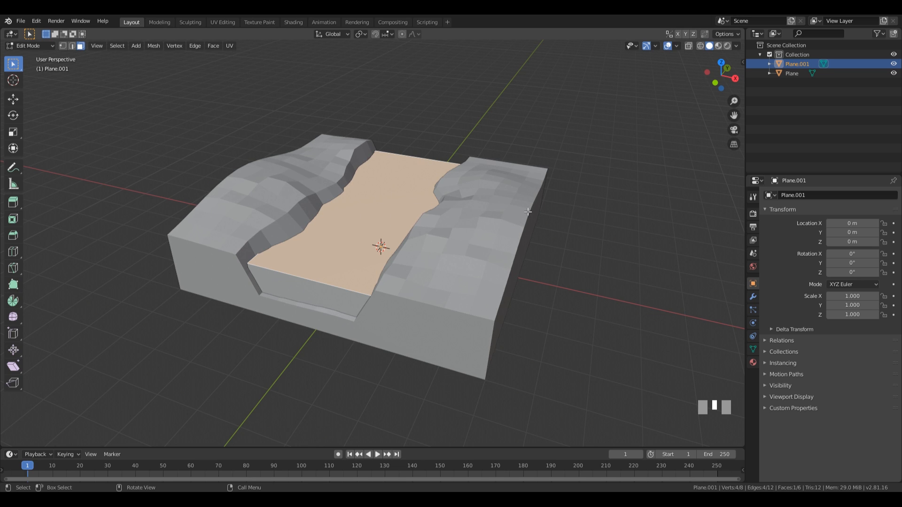
{"action": "middle_click_drag", "start_coordinate": [472, 256], "coordinate": [386, 240]}
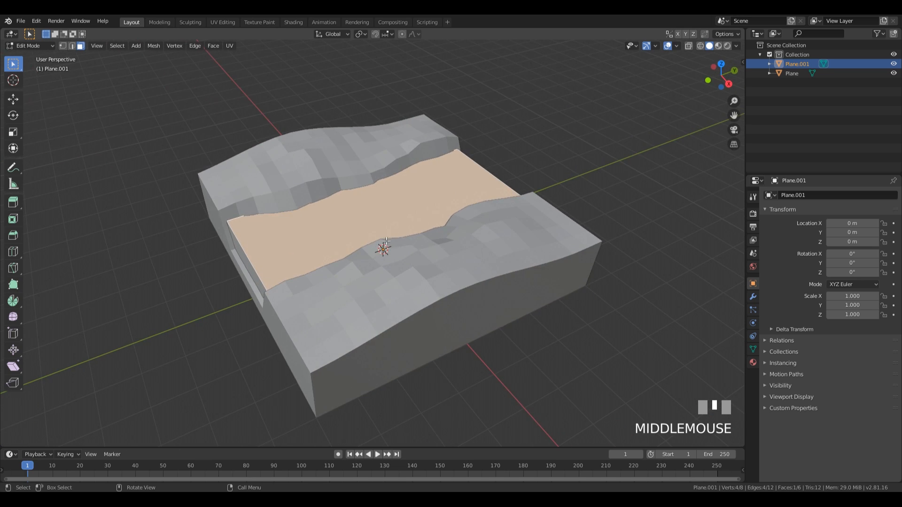
{"action": "right_click", "coordinate": [403, 221]}
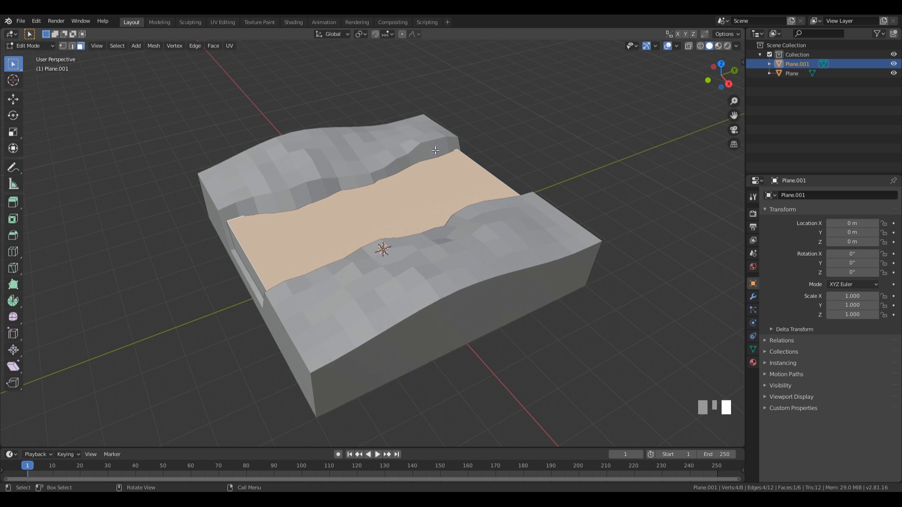
{"action": "middle_click_drag", "start_coordinate": [435, 150], "coordinate": [410, 183]}
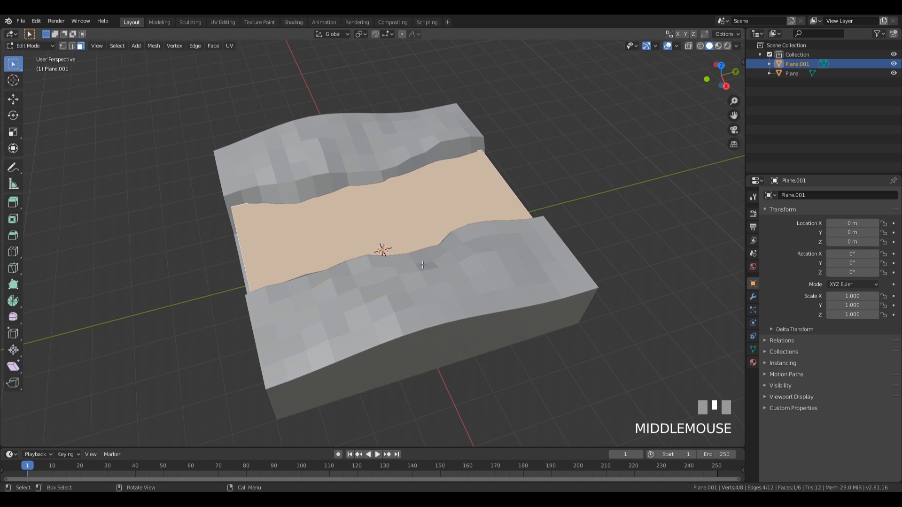
{"action": "middle_click_drag", "start_coordinate": [422, 265], "coordinate": [444, 264]}
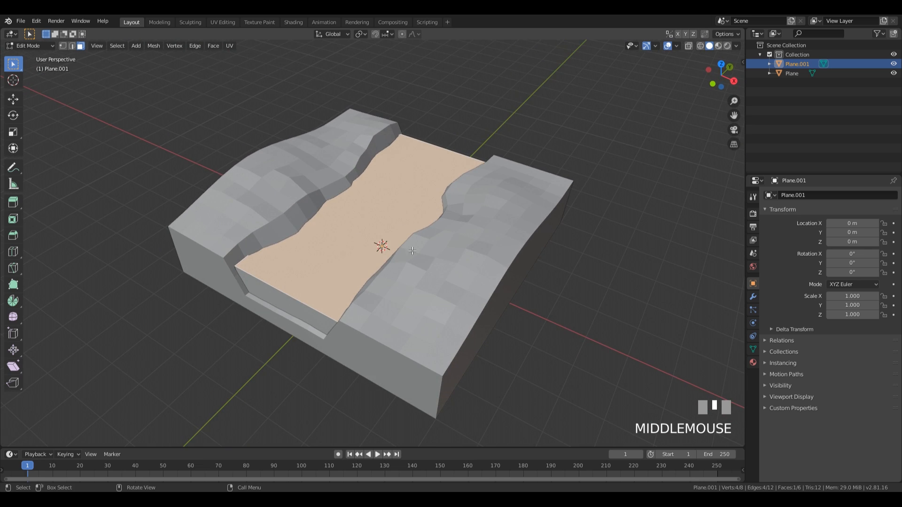
Step: Isolate the channel block in local view, subdivide its two top edges, then undo that split
{"action": "key", "text": "KP_Divide"}
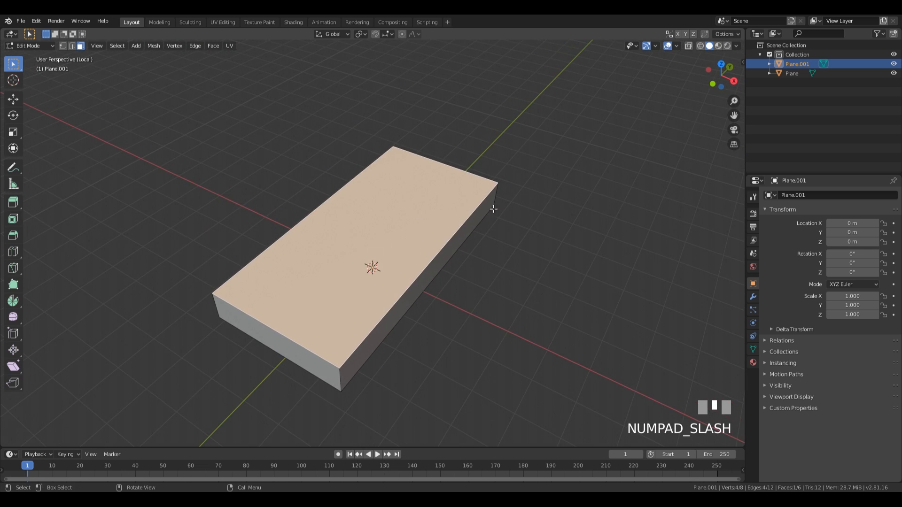
{"action": "middle_click_drag", "start_coordinate": [482, 281], "coordinate": [443, 296]}
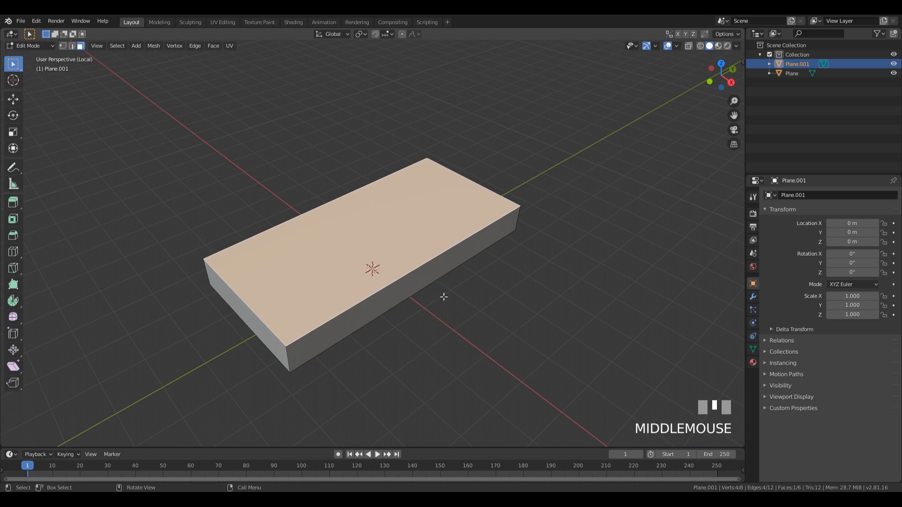
{"action": "key", "text": "2"}
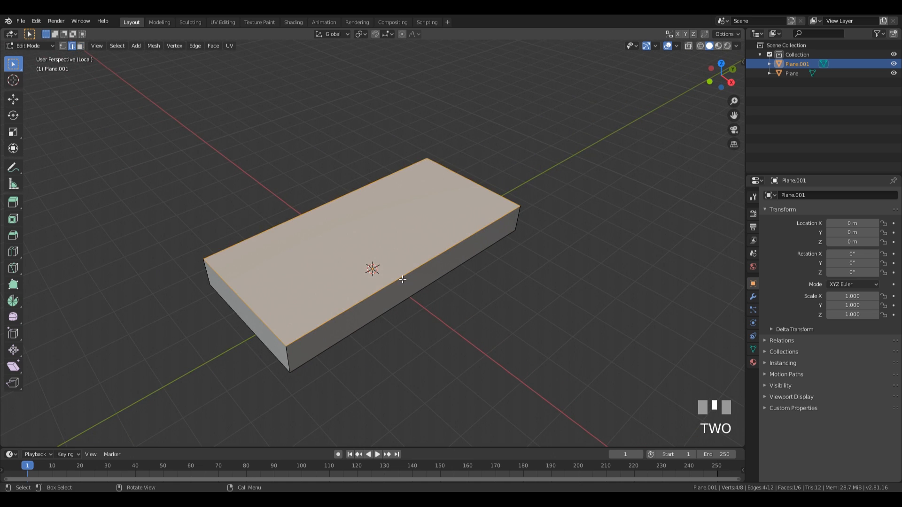
{"action": "left_click", "coordinate": [402, 278]}
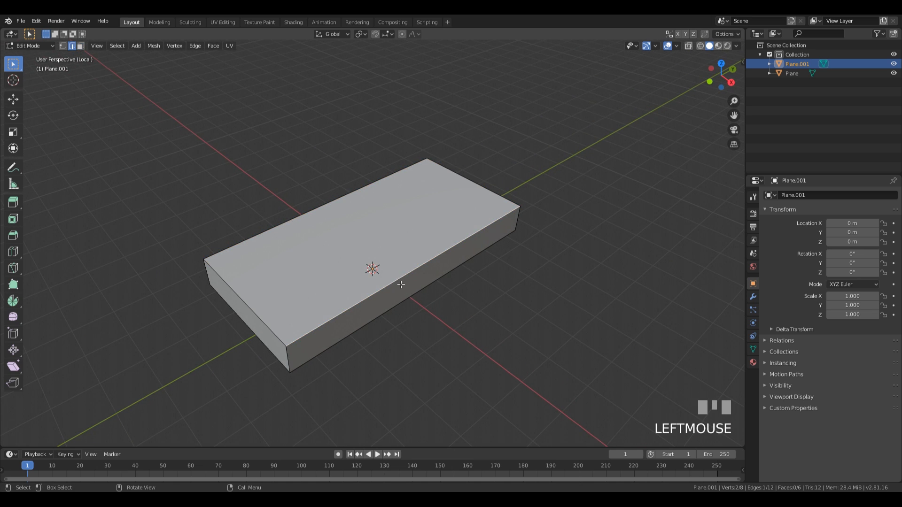
{"action": "left_click", "coordinate": [314, 210], "text": "shift"}
{"action": "right_click", "coordinate": [320, 207]}
{"action": "left_click", "coordinate": [321, 208]}
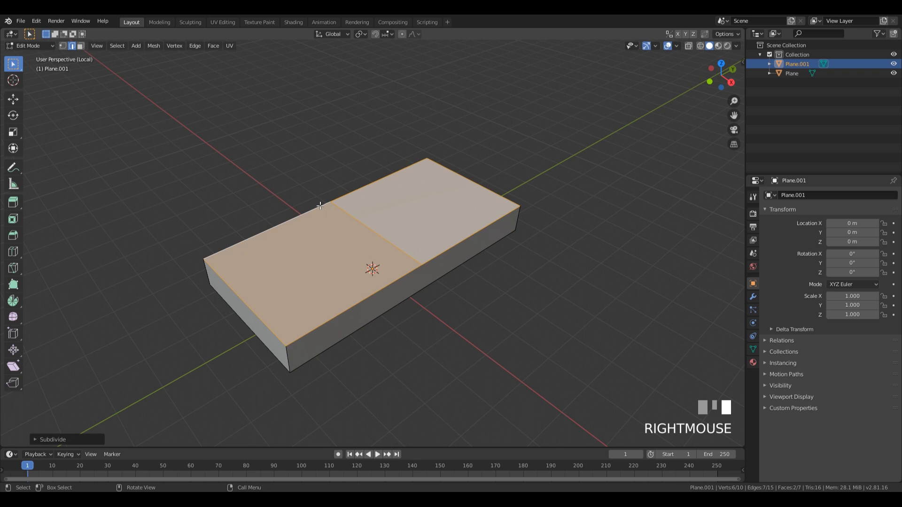
{"action": "middle_click_drag", "start_coordinate": [318, 206], "coordinate": [506, 299]}
{"action": "key", "text": "ctrl+z"}
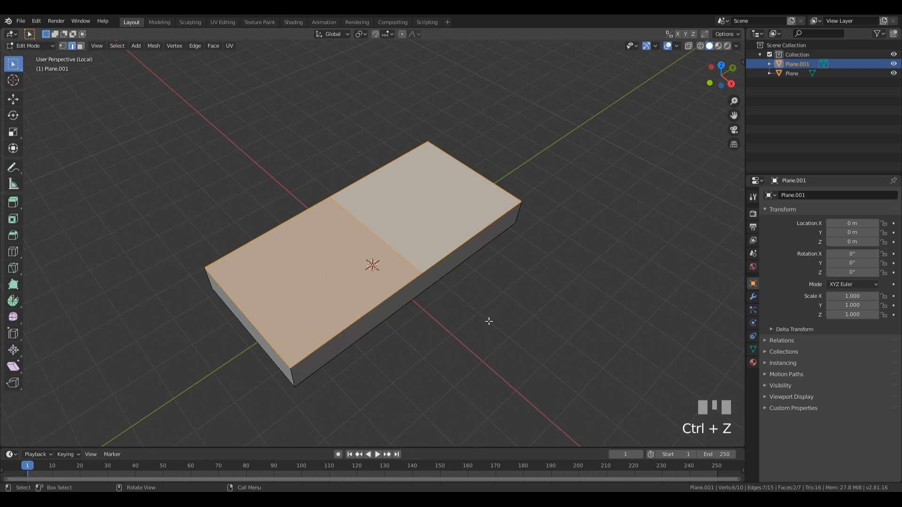
Step: In face mode, subdivide the block's top faces three times into a finer grid
{"action": "key", "text": "3"}
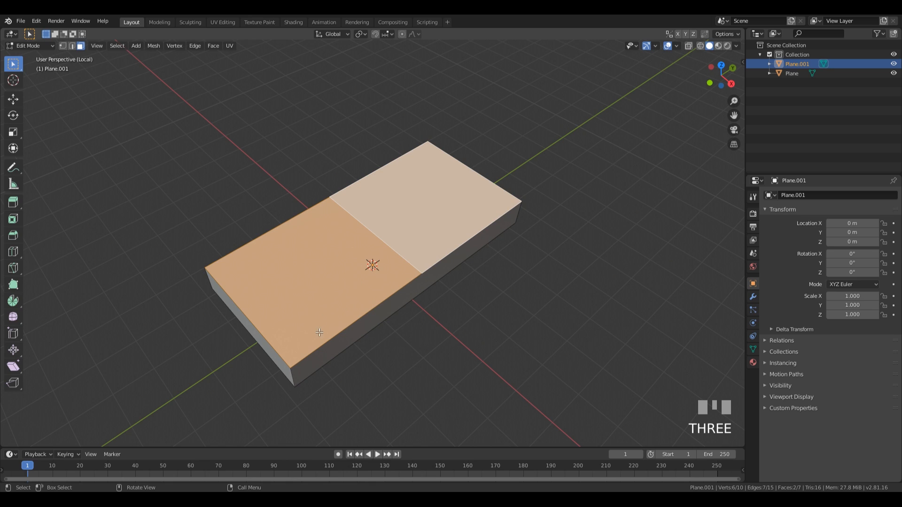
{"action": "right_click", "coordinate": [375, 218]}
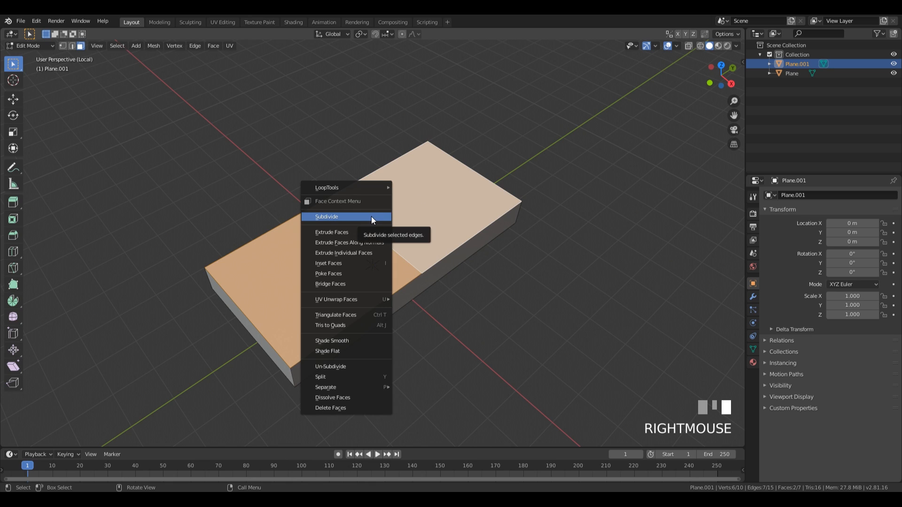
{"action": "left_click", "coordinate": [371, 217]}
{"action": "right_click", "coordinate": [371, 217]}
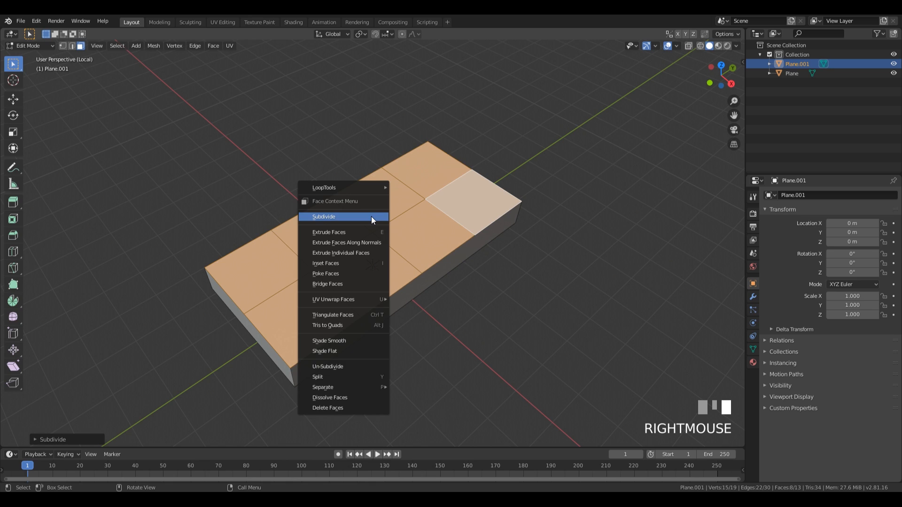
{"action": "left_click", "coordinate": [371, 217]}
{"action": "right_click", "coordinate": [371, 217]}
{"action": "left_click", "coordinate": [371, 217]}
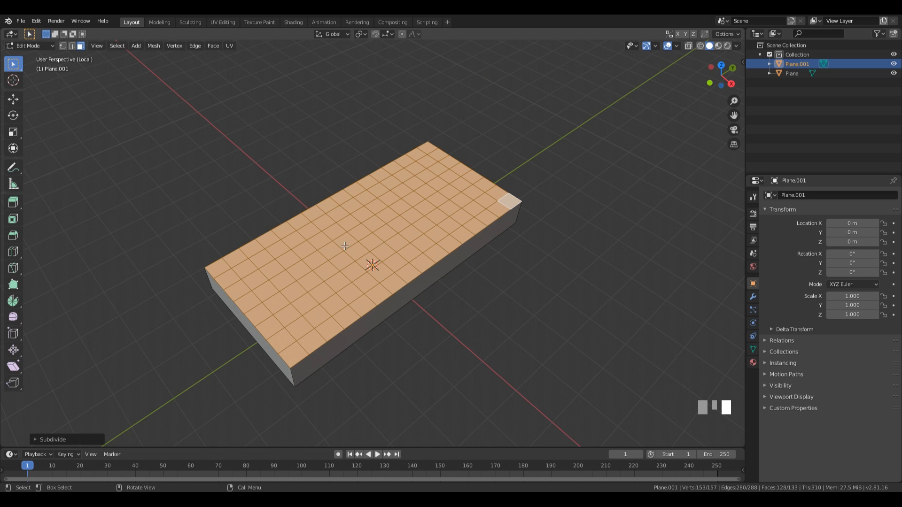
Step: Subdivide the top once more to about 512 faces, then return to Object Mode showing the whole terrain
{"action": "middle_click_drag", "start_coordinate": [345, 247], "coordinate": [463, 277]}
{"action": "right_click", "coordinate": [387, 244]}
{"action": "left_click", "coordinate": [386, 244]}
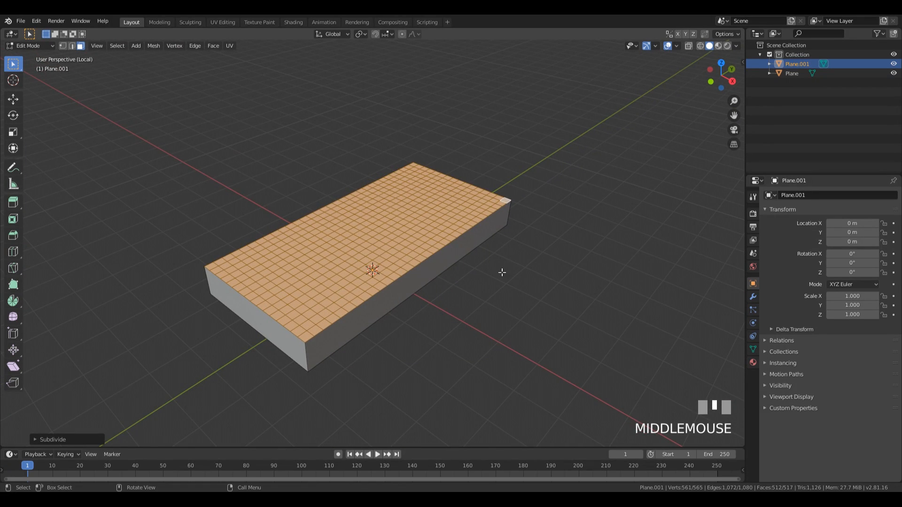
{"action": "key", "text": "Tab"}
{"action": "key", "text": "KP_Divide"}
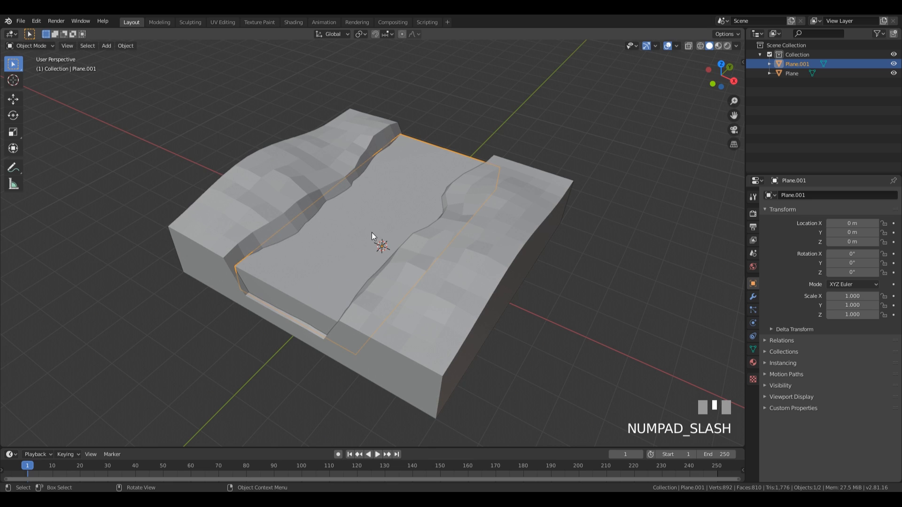
Step: Add a Displace modifier to Plane.001
{"action": "left_click", "coordinate": [752, 297]}
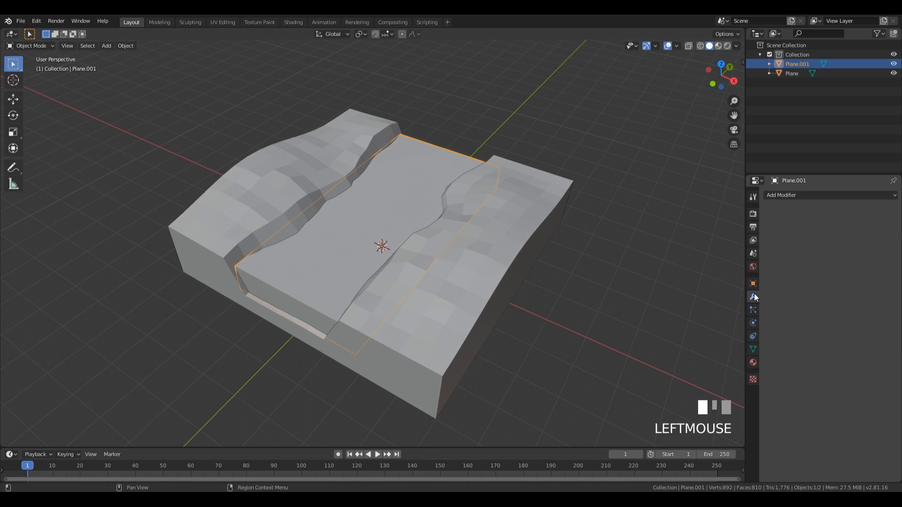
{"action": "left_click", "coordinate": [786, 194]}
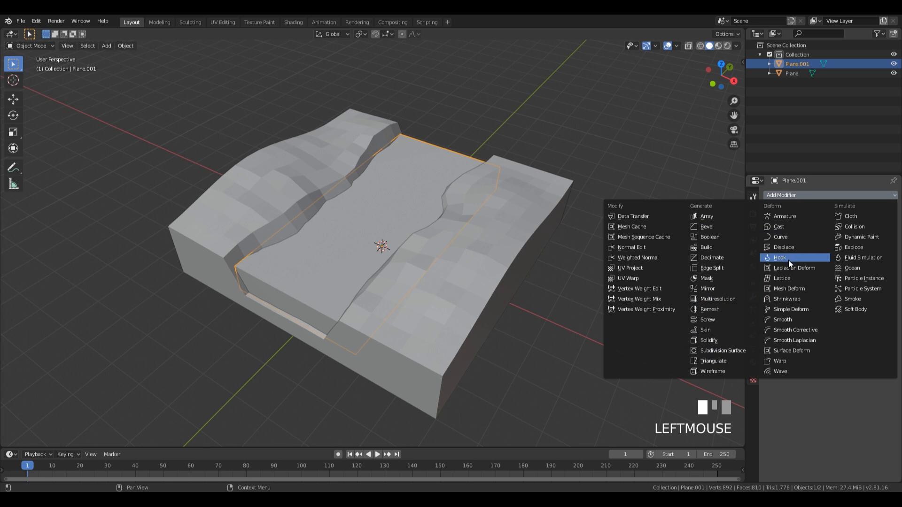
{"action": "left_click", "coordinate": [799, 247]}
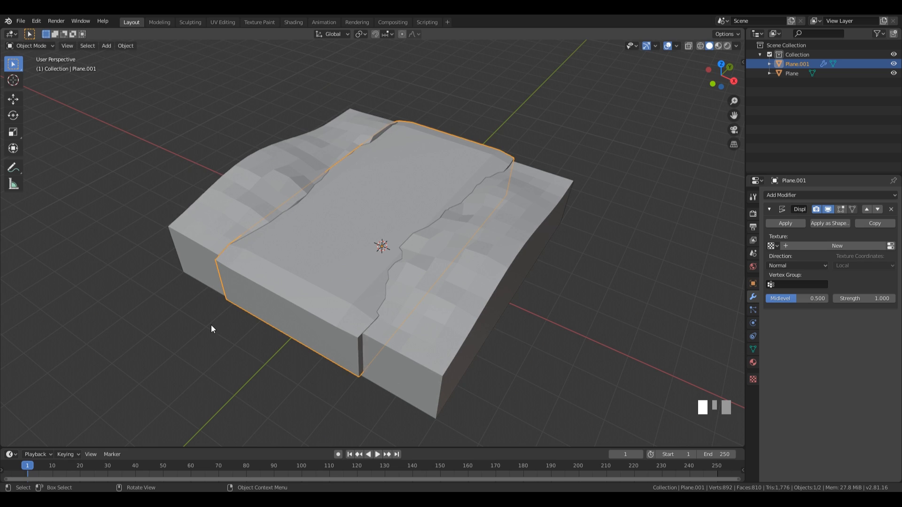
Step: In Edit Mode, create vertex group 'Group', assign the channel faces to it, and leave Edit Mode
{"action": "key", "text": "Tab"}
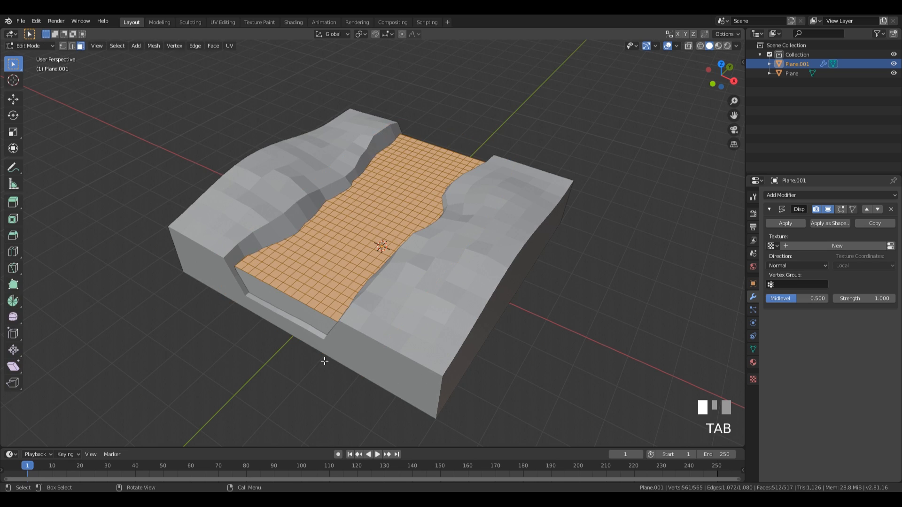
{"action": "left_click", "coordinate": [753, 348]}
{"action": "left_click", "coordinate": [753, 297]}
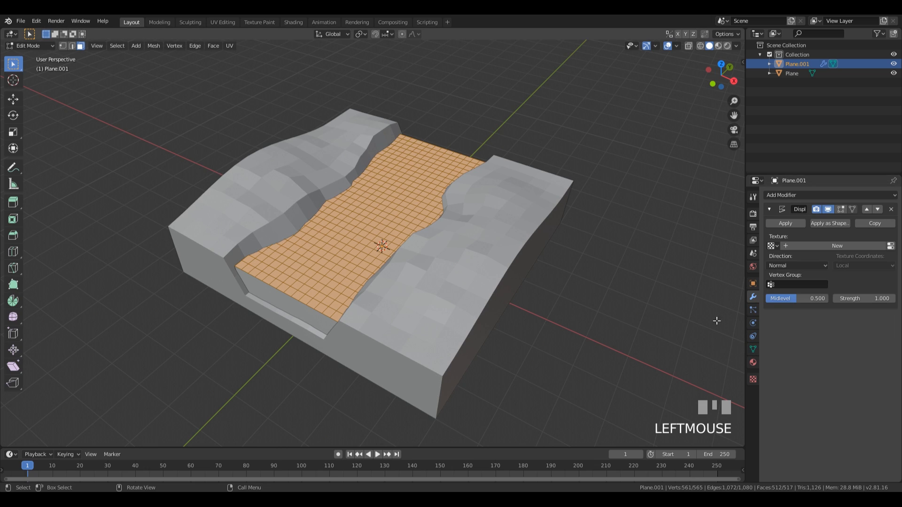
{"action": "left_click", "coordinate": [753, 350]}
{"action": "left_click", "coordinate": [786, 334]}
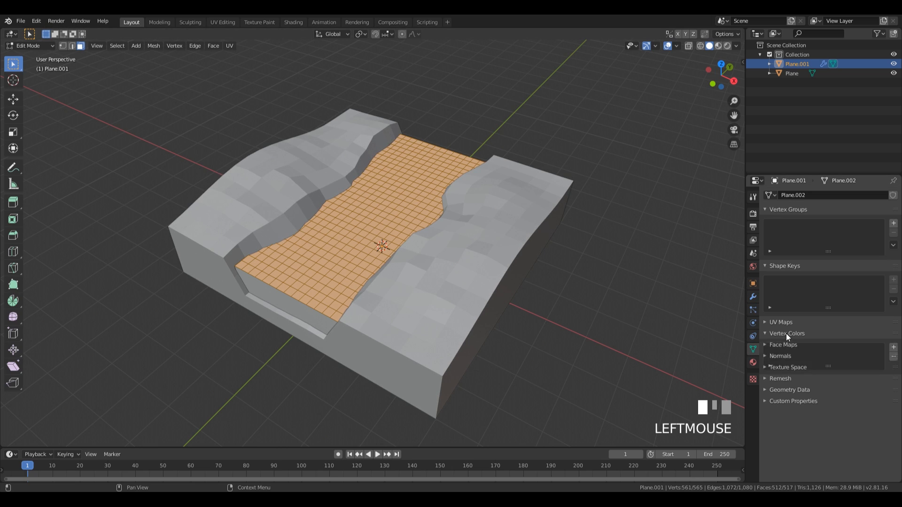
{"action": "left_click", "coordinate": [786, 333]}
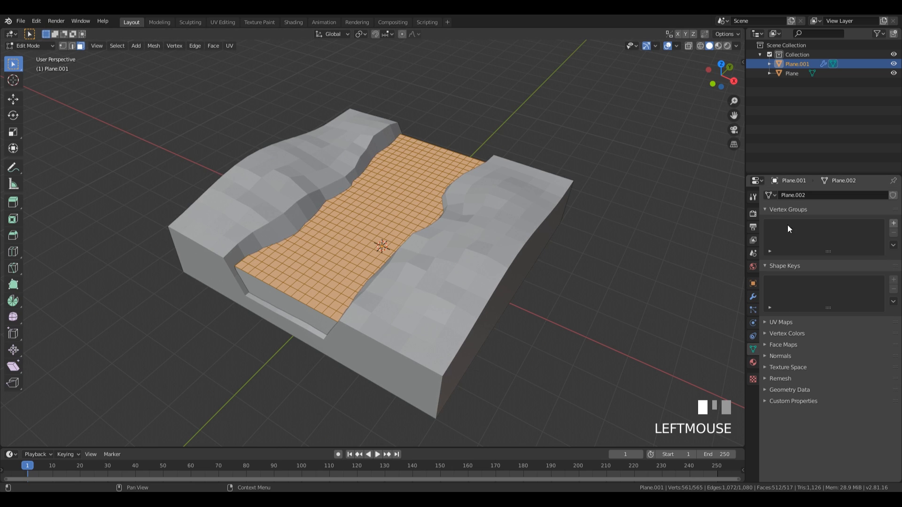
{"action": "left_click", "coordinate": [893, 224]}
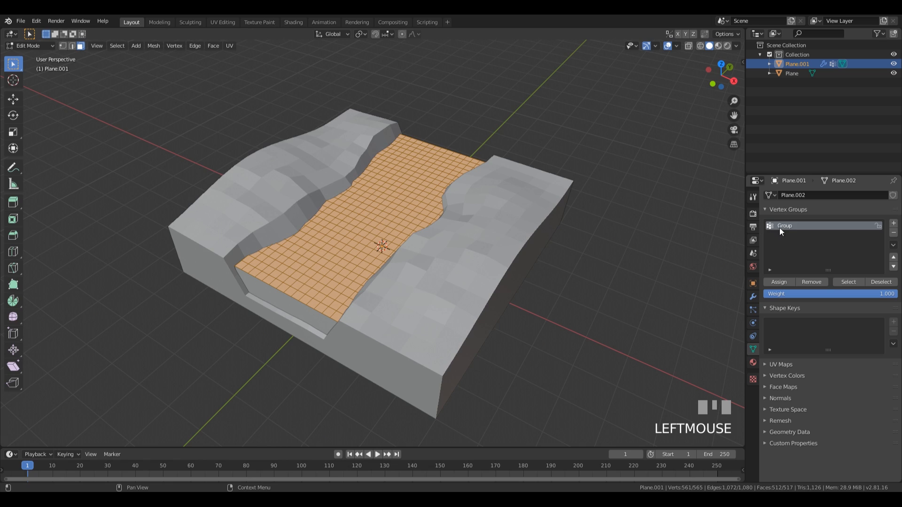
{"action": "left_click", "coordinate": [779, 284]}
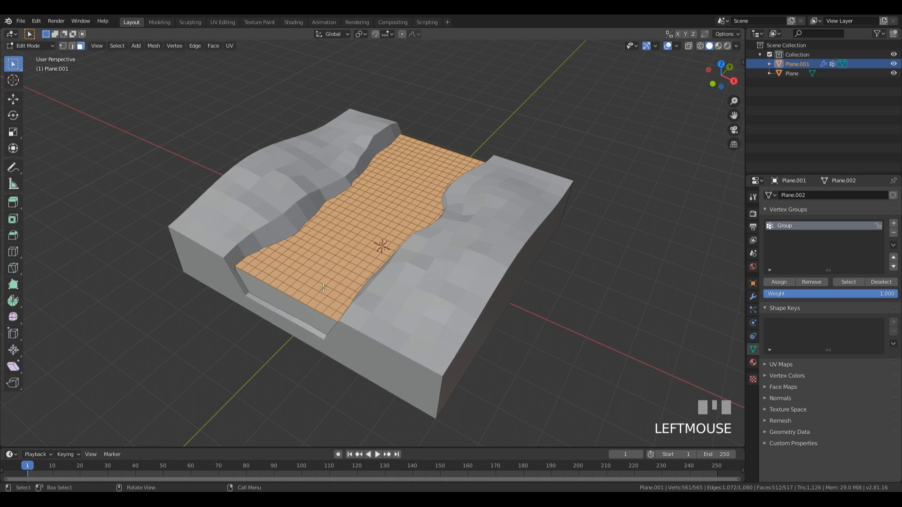
{"action": "left_click", "coordinate": [753, 297]}
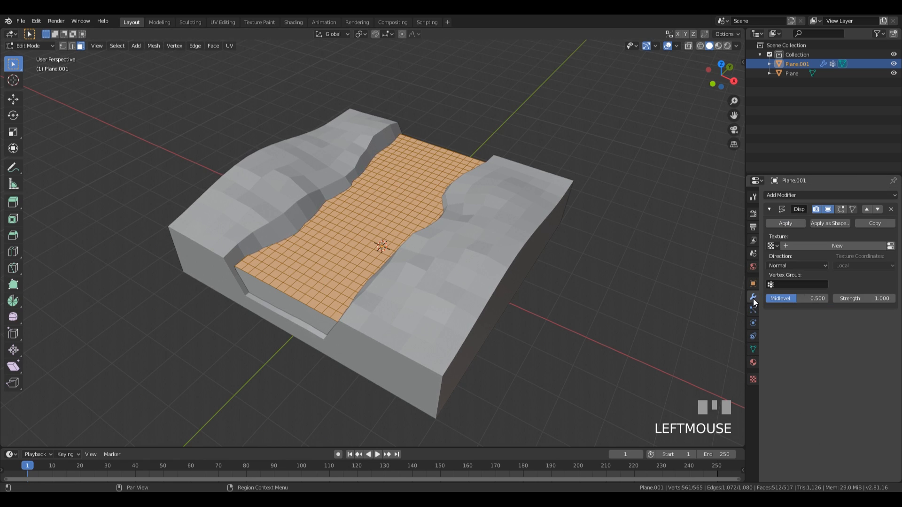
{"action": "key", "text": "Tab"}
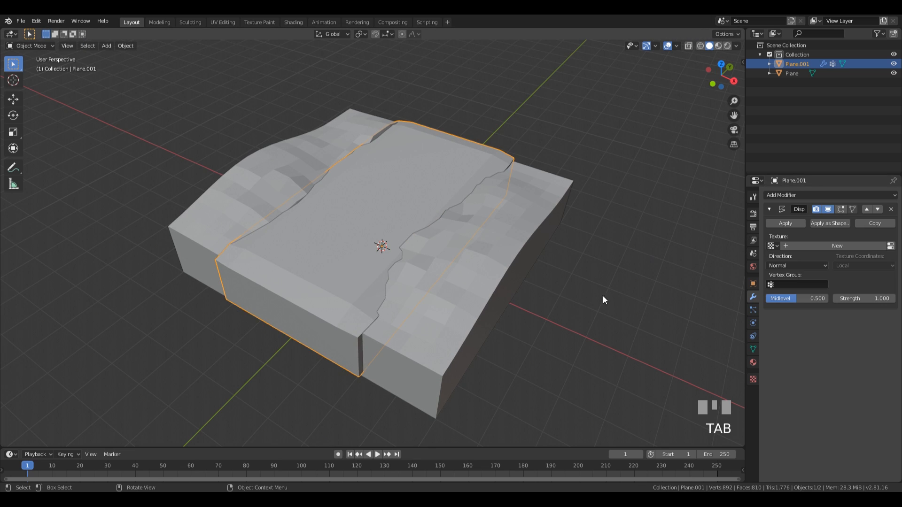
Step: Limit the Displace modifier to the Group vertex group and give it a new texture
{"action": "left_click", "coordinate": [799, 285]}
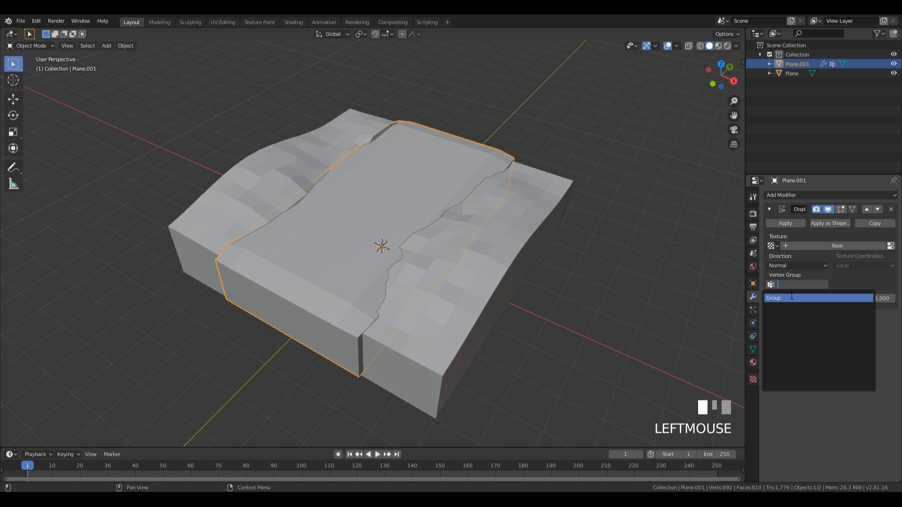
{"action": "left_click", "coordinate": [791, 297]}
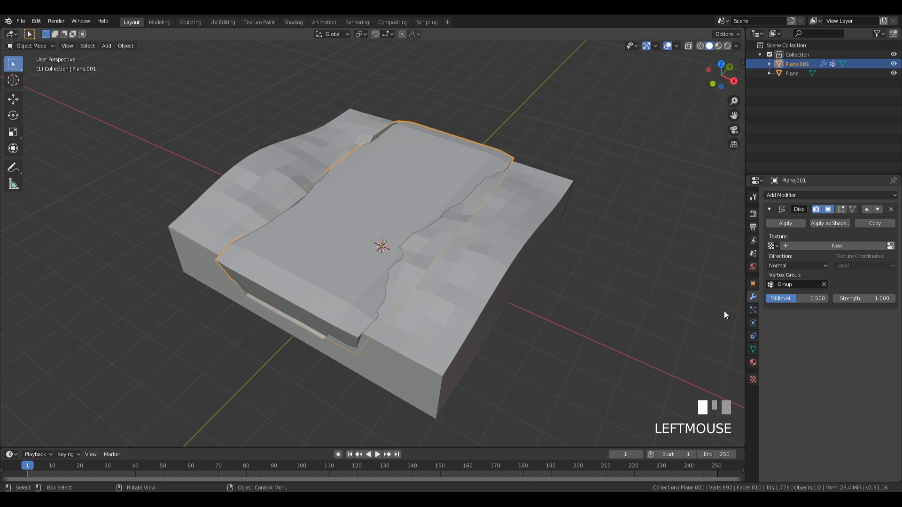
{"action": "left_click", "coordinate": [871, 246]}
{"action": "left_click", "coordinate": [890, 246]}
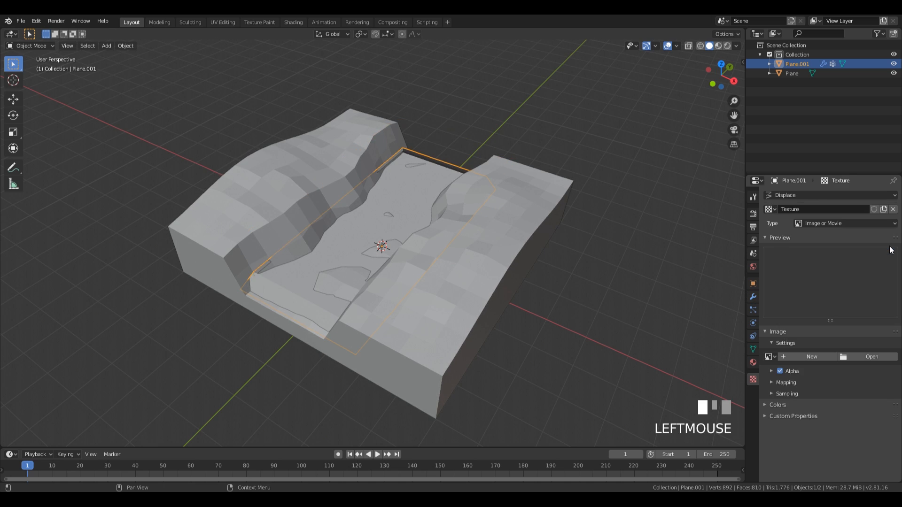
Step: Set the displacement texture type to Clouds and reduce its size to 0.24
{"action": "left_click", "coordinate": [820, 225]}
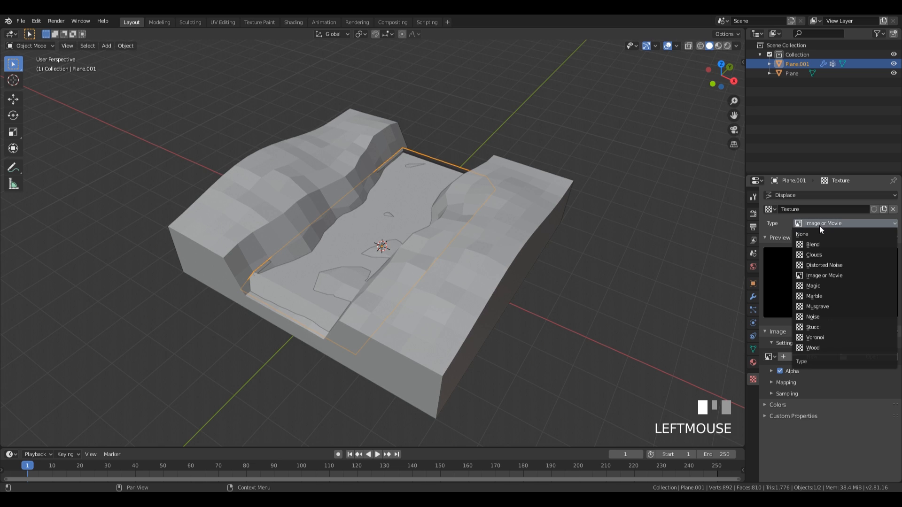
{"action": "left_click", "coordinate": [821, 253]}
{"action": "middle_click_drag", "start_coordinate": [380, 217], "coordinate": [403, 227]}
{"action": "scroll", "coordinate": [402, 244], "scroll_direction": "up", "scroll_amount": 3}
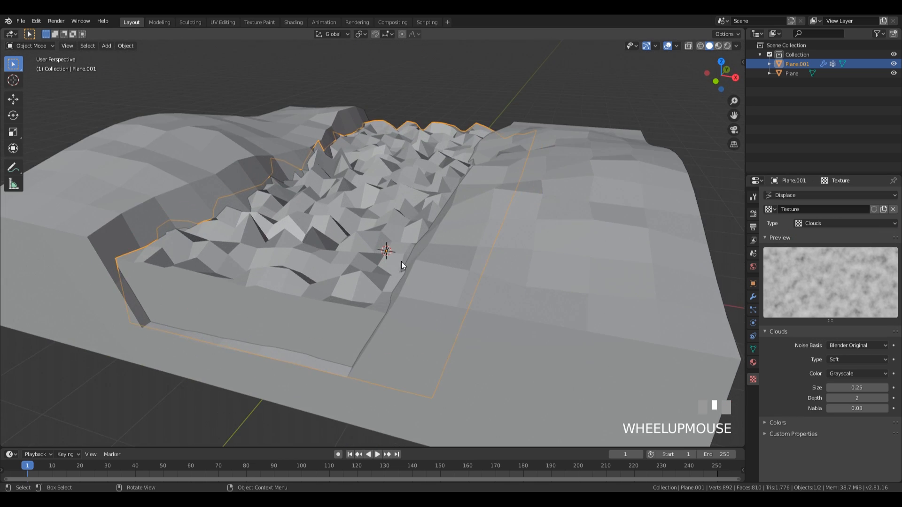
{"action": "mouse_move", "coordinate": [403, 261]}
{"action": "middle_mouse_down"}
{"action": "mouse_move", "coordinate": [451, 246]}
{"action": "mouse_move", "coordinate": [420, 274]}
{"action": "mouse_move", "coordinate": [407, 269]}
{"action": "middle_mouse_up"}
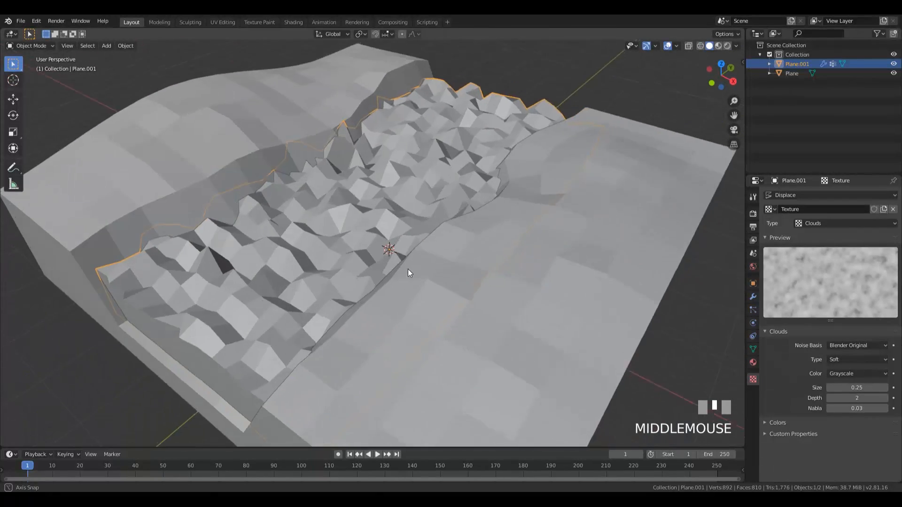
{"action": "scroll", "coordinate": [422, 255], "scroll_direction": "down", "scroll_amount": 3}
{"action": "scroll", "coordinate": [489, 265], "scroll_direction": "up", "scroll_amount": 1}
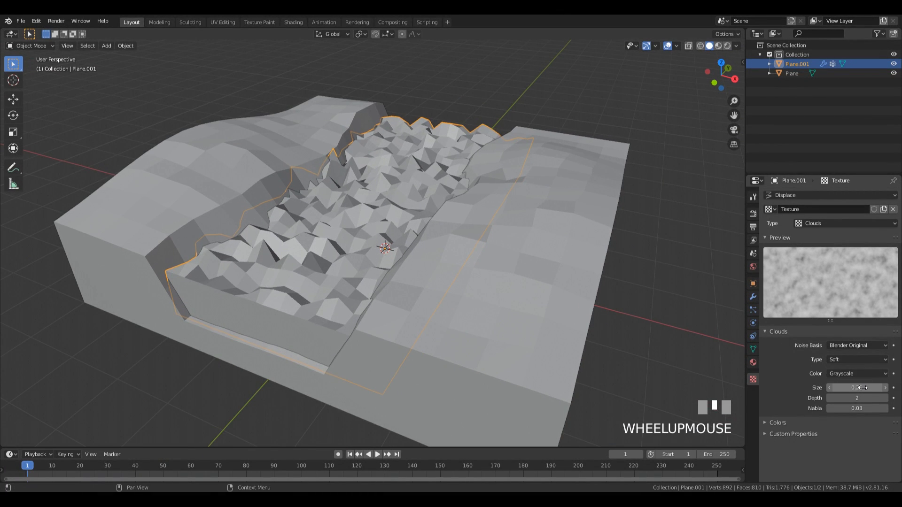
{"action": "mouse_move", "coordinate": [860, 388]}
{"action": "left_mouse_down"}
{"action": "mouse_move", "coordinate": [821, 387]}
{"action": "mouse_move", "coordinate": [872, 388]}
{"action": "mouse_move", "coordinate": [853, 387]}
{"action": "left_mouse_up"}
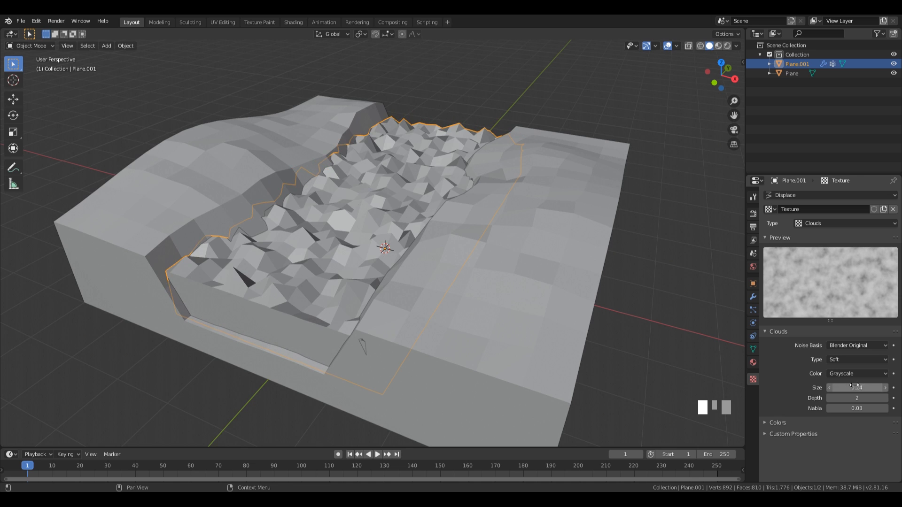
Step: Lower the Displace strength to 0.25 and raise the Clouds size to 1.12
{"action": "left_click", "coordinate": [752, 297]}
{"action": "left_click_drag", "start_coordinate": [874, 298], "coordinate": [841, 298]}
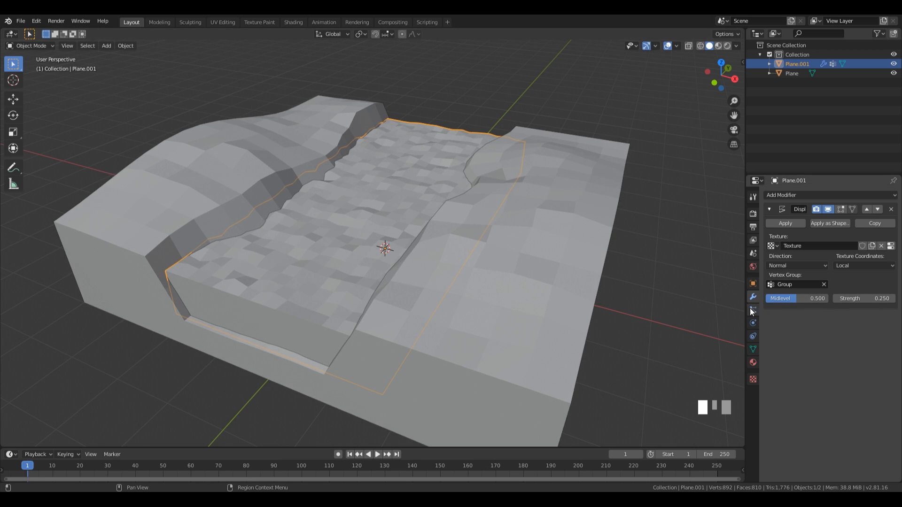
{"action": "left_click", "coordinate": [890, 246]}
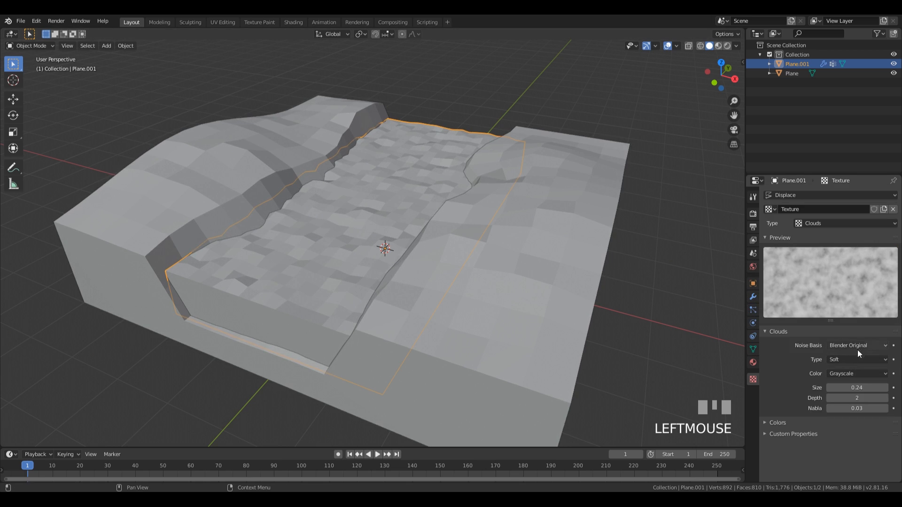
{"action": "left_click_drag", "start_coordinate": [858, 388], "coordinate": [895, 388]}
{"action": "scroll", "coordinate": [410, 177], "scroll_direction": "down", "scroll_amount": 2}
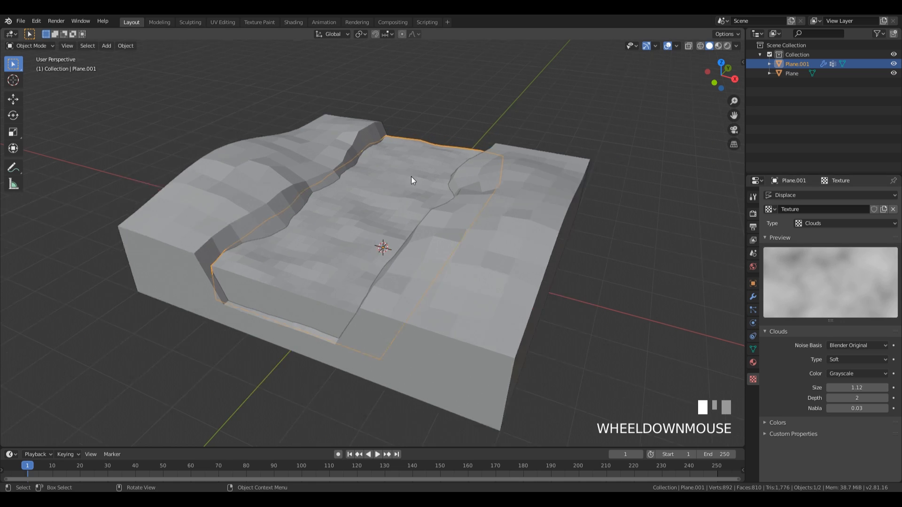
{"action": "scroll", "coordinate": [410, 177], "scroll_direction": "down", "scroll_amount": 1}
{"action": "middle_click_drag", "start_coordinate": [410, 176], "coordinate": [438, 239]}
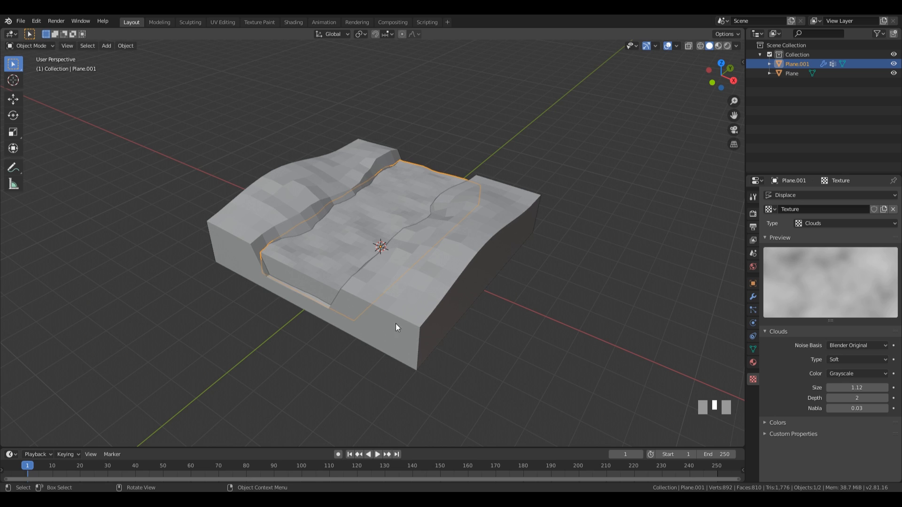
Step: Add a cube to the scene and isolate it in local view
{"action": "key", "text": "shift+a"}
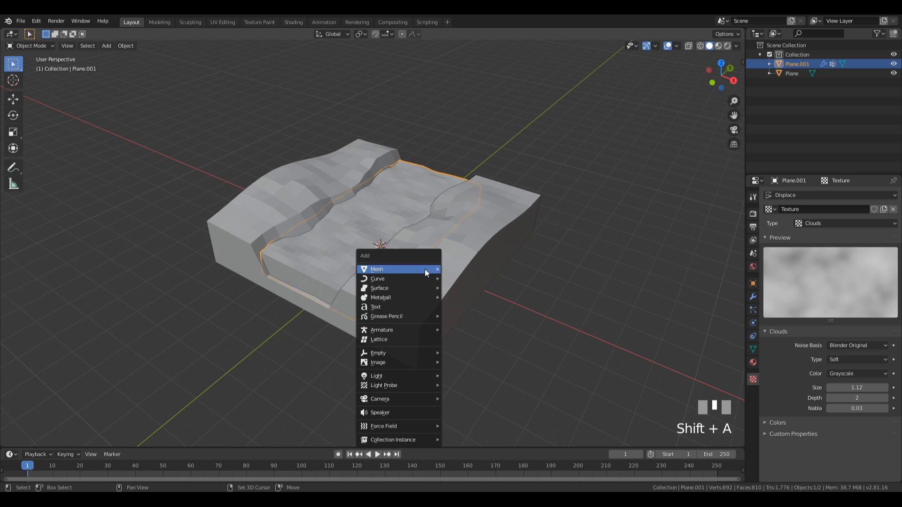
{"action": "mouse_move", "coordinate": [424, 269]}
{"action": "left_click", "coordinate": [463, 61]}
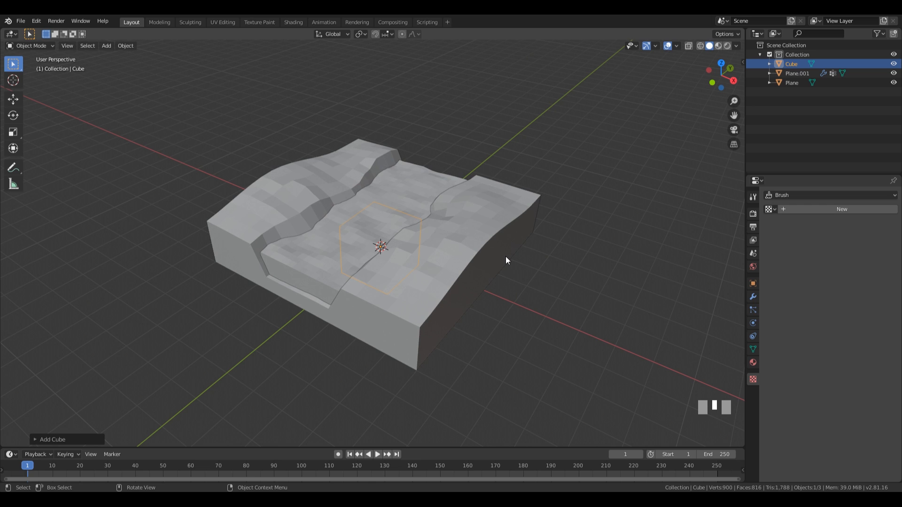
{"action": "key", "text": "KP_Divide"}
{"action": "scroll", "coordinate": [452, 185], "scroll_direction": "down", "scroll_amount": 2}
Step: In edit mode, subdivide the cube so each side has 2x2 faces
{"action": "scroll", "coordinate": [452, 188], "scroll_direction": "down", "scroll_amount": 2}
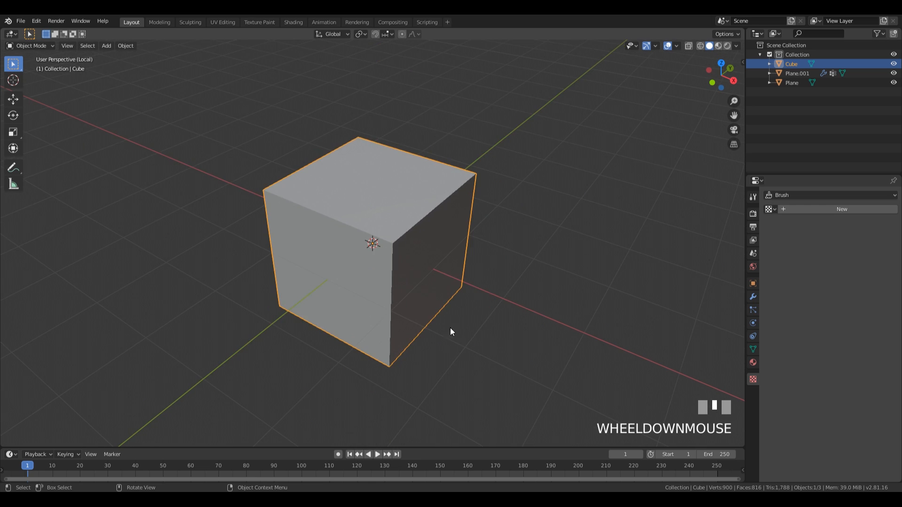
{"action": "middle_click_drag", "start_coordinate": [450, 328], "coordinate": [422, 278]}
{"action": "key", "text": "Tab"}
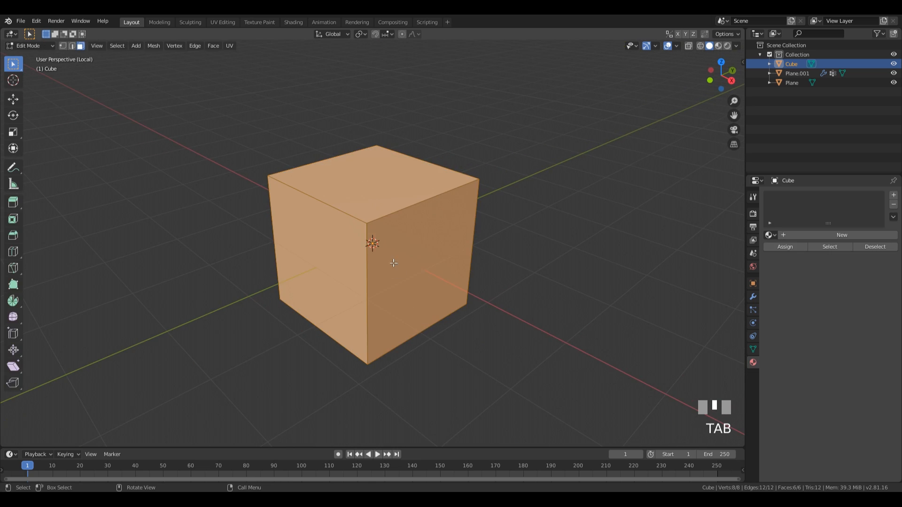
{"action": "right_click", "coordinate": [408, 258]}
{"action": "left_click", "coordinate": [408, 257]}
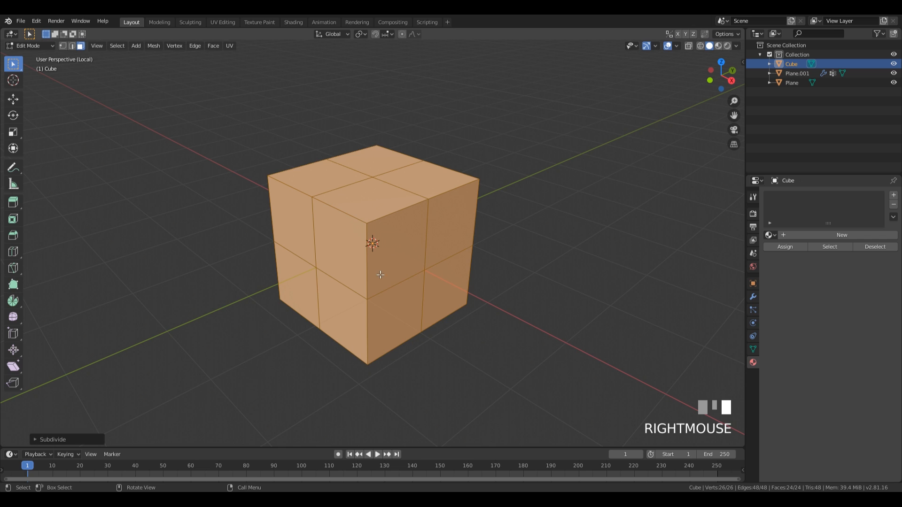
{"action": "middle_click_drag", "start_coordinate": [429, 263], "coordinate": [70, 310]}
Step: Smooth the vertices into a rounded rock and flatten it along Z to 0.9331
{"action": "left_click", "coordinate": [13, 318]}
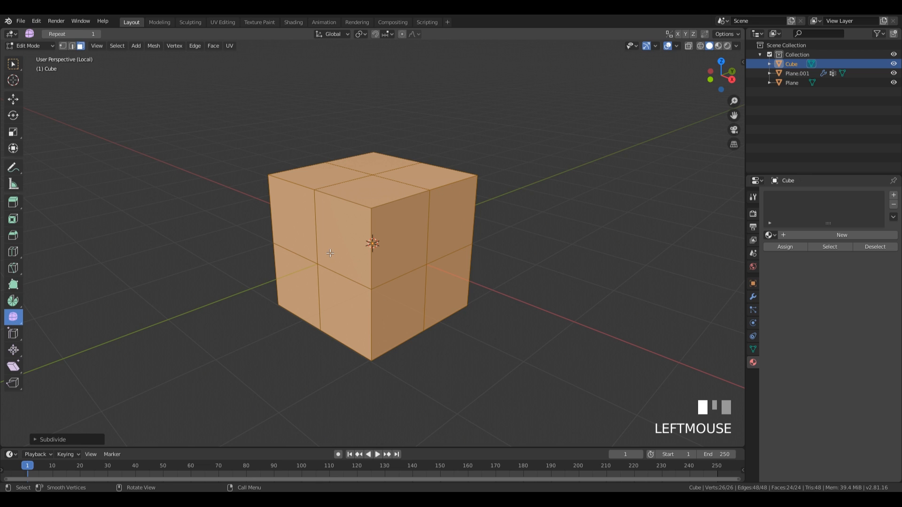
{"action": "left_click_drag", "start_coordinate": [384, 306], "coordinate": [511, 312]}
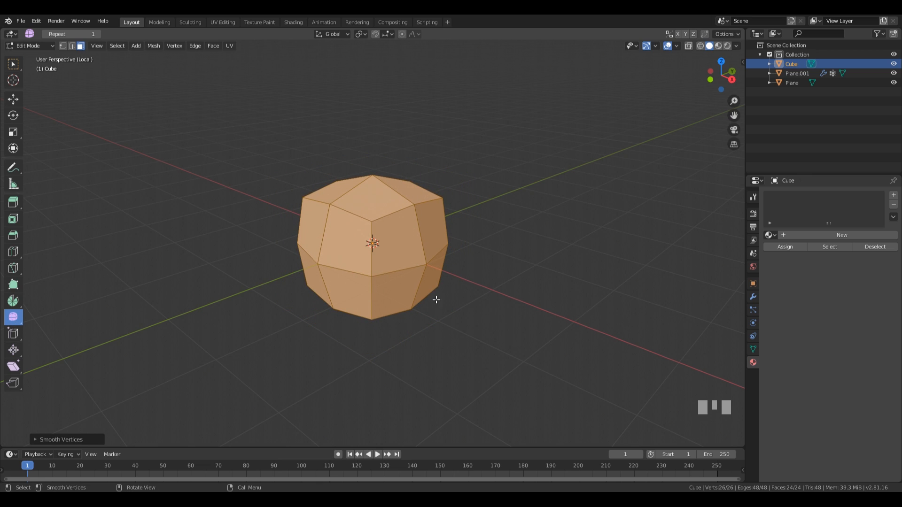
{"action": "key", "text": "s"}
{"action": "key", "text": "z"}
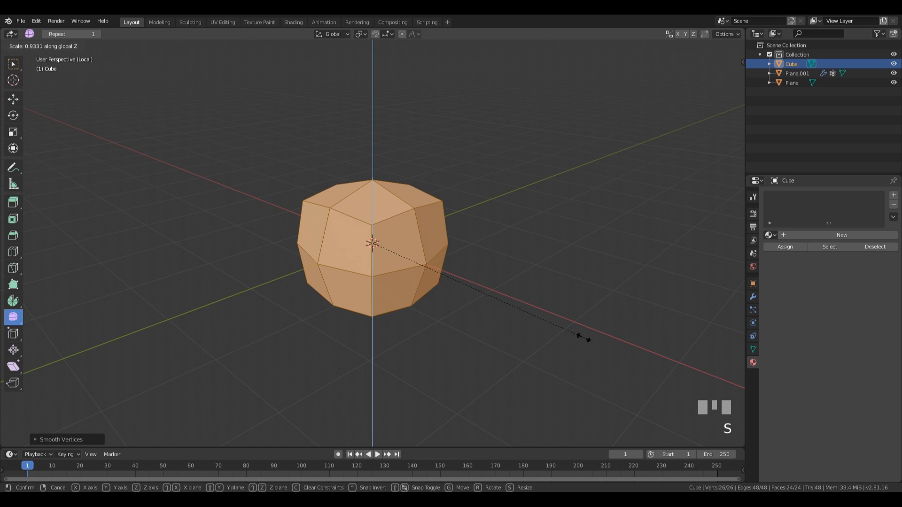
{"action": "left_click", "coordinate": [524, 304]}
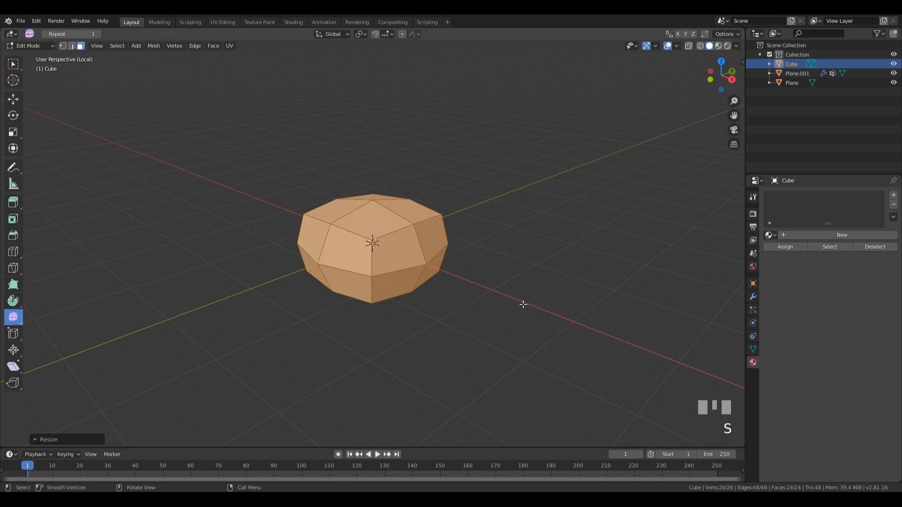
{"action": "left_click", "coordinate": [13, 64]}
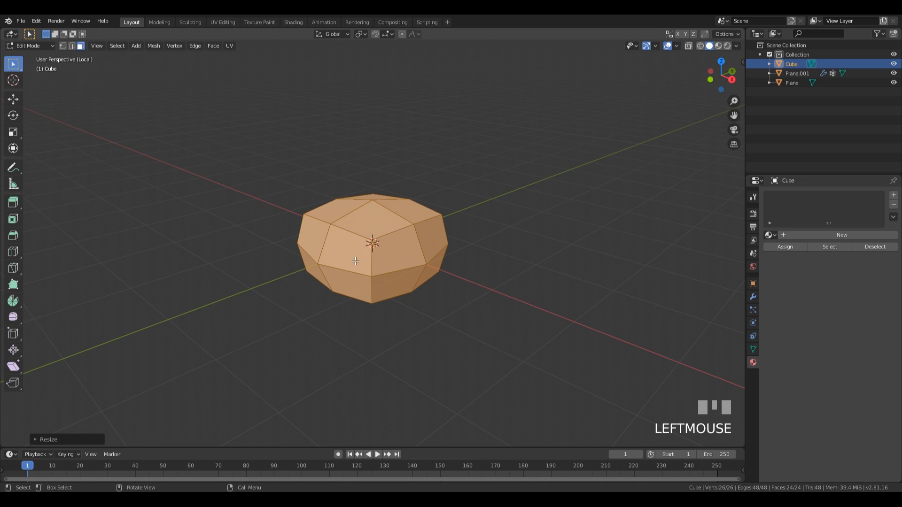
Step: In vertex mode, bevel two corner vertices of the rock into small faces
{"action": "key", "text": "1"}
{"action": "middle_click_drag", "start_coordinate": [317, 259], "coordinate": [360, 272]}
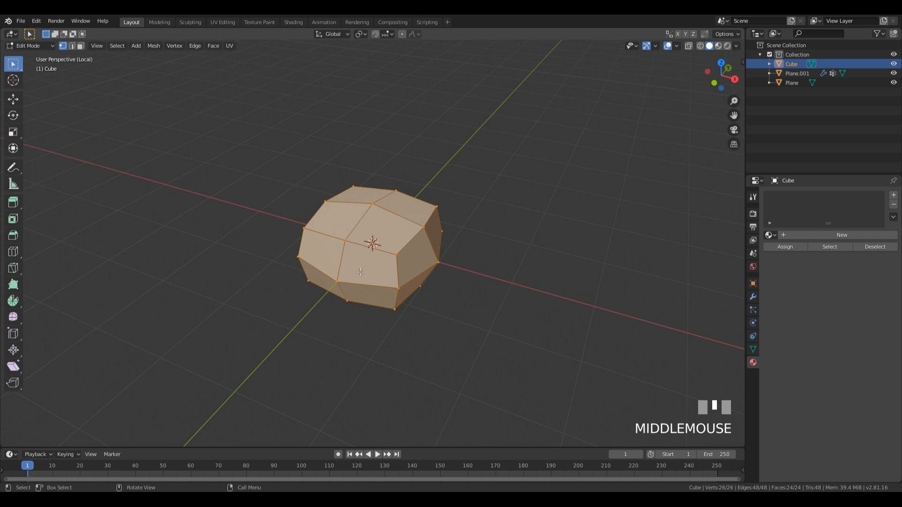
{"action": "left_click", "coordinate": [309, 230]}
{"action": "middle_click_drag", "start_coordinate": [323, 245], "coordinate": [370, 254]}
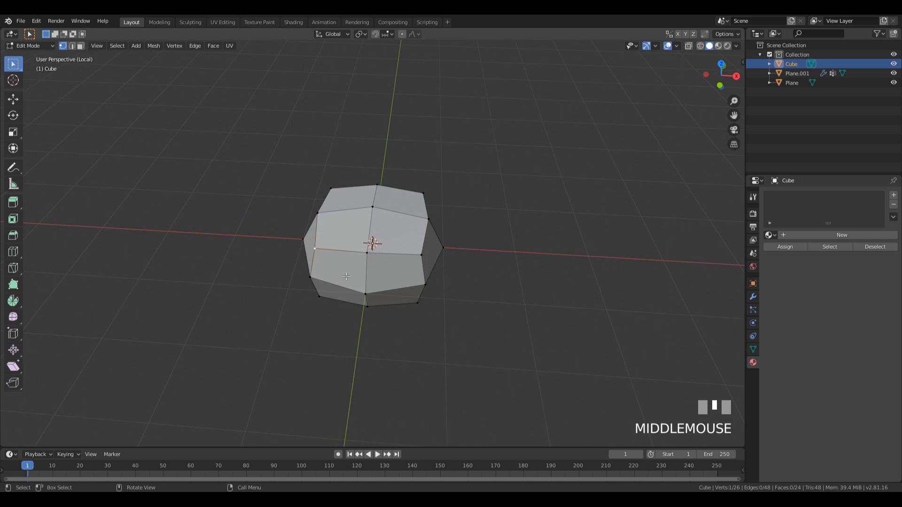
{"action": "key", "text": "ctrl+b"}
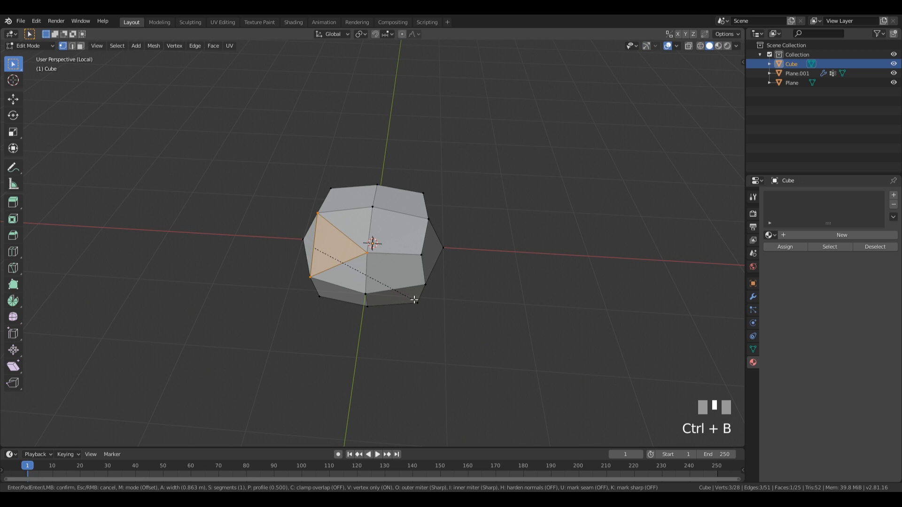
{"action": "left_click", "coordinate": [437, 249]}
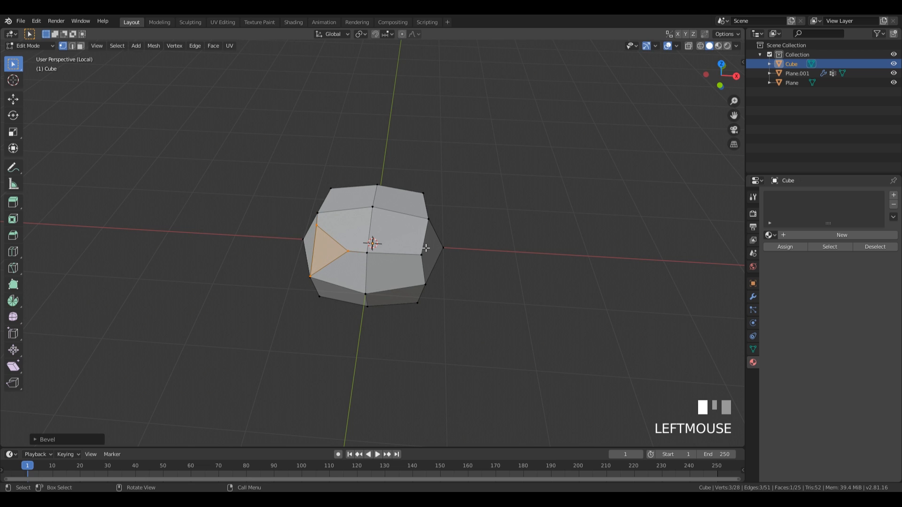
{"action": "middle_click_drag", "start_coordinate": [426, 248], "coordinate": [372, 221]}
{"action": "key", "text": "ctrl+b"}
{"action": "left_click", "coordinate": [523, 246]}
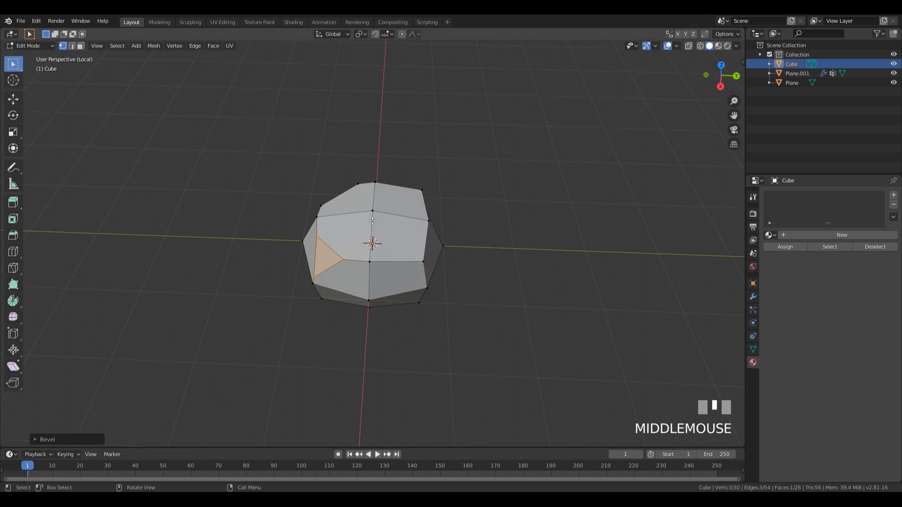
Step: Bevel the rock's top vertex into a small face
{"action": "left_click", "coordinate": [373, 212]}
{"action": "key", "text": "ctrl+b"}
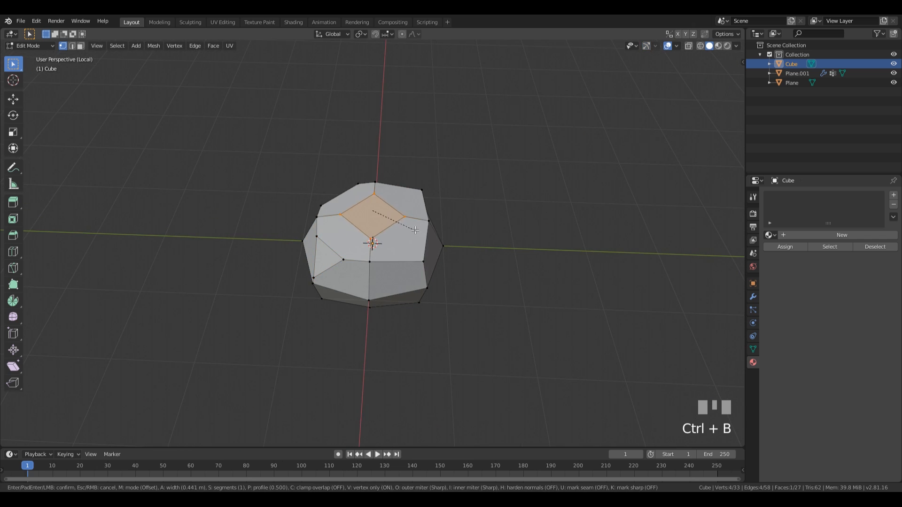
{"action": "left_click", "coordinate": [411, 228]}
{"action": "middle_click_drag", "start_coordinate": [409, 224], "coordinate": [428, 235]}
{"action": "scroll", "coordinate": [428, 234], "scroll_direction": "down", "scroll_amount": 2}
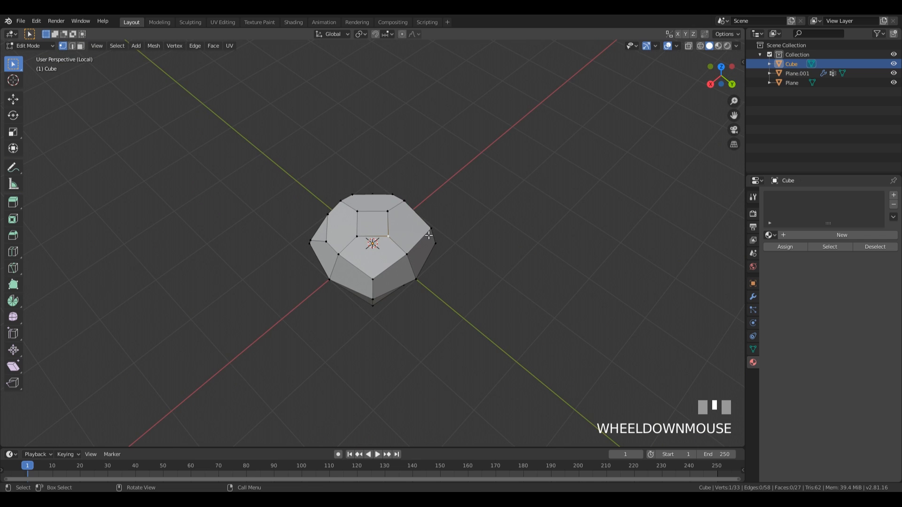
Step: Slide two top vertices along their edges to make the rock irregular
{"action": "key", "text": "g"}
{"action": "key", "text": "g"}
{"action": "left_click", "coordinate": [444, 243]}
{"action": "left_click", "coordinate": [392, 215]}
{"action": "key", "text": "g"}
{"action": "key", "text": "g"}
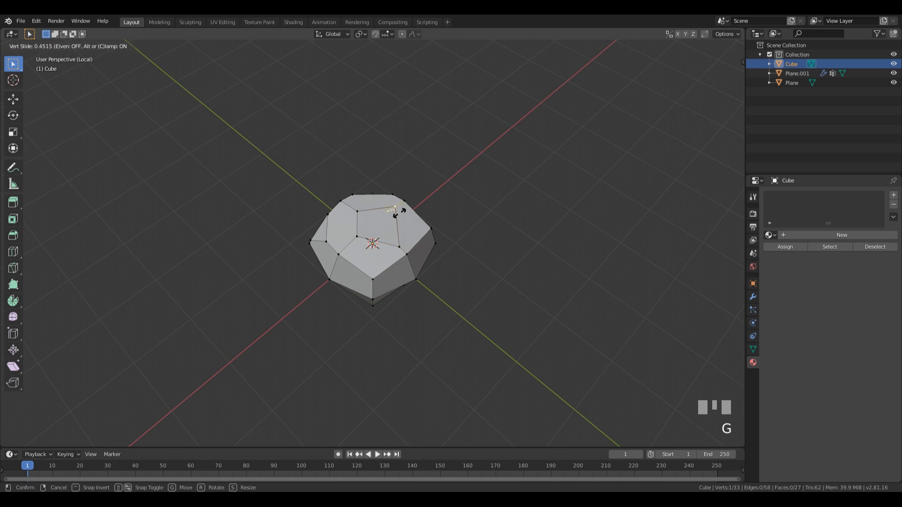
{"action": "left_click", "coordinate": [402, 205]}
{"action": "middle_click_drag", "start_coordinate": [402, 205], "coordinate": [492, 211]}
Step: Bevel a bottom vertex of the rock and return to Edit Mode
{"action": "left_click", "coordinate": [388, 280]}
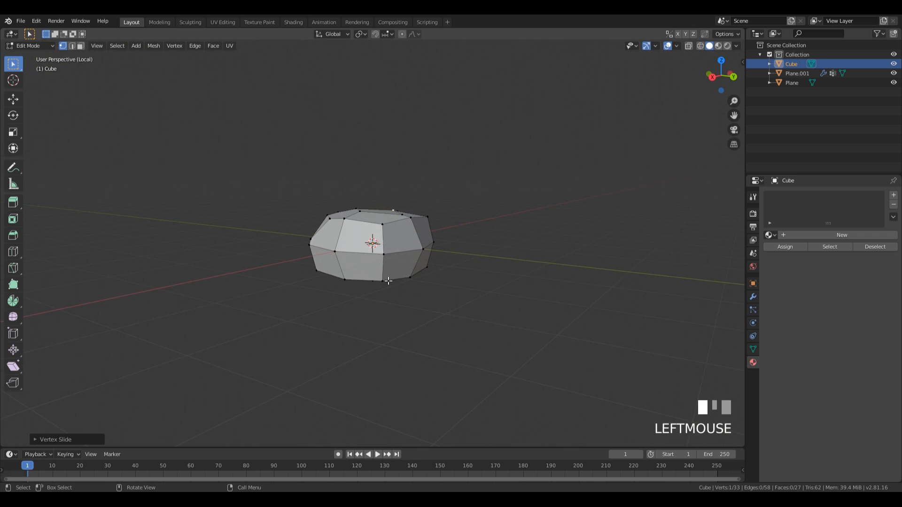
{"action": "middle_click_drag", "start_coordinate": [388, 281], "coordinate": [302, 173]}
{"action": "key", "text": "ctrl+b"}
{"action": "left_click", "coordinate": [488, 252]}
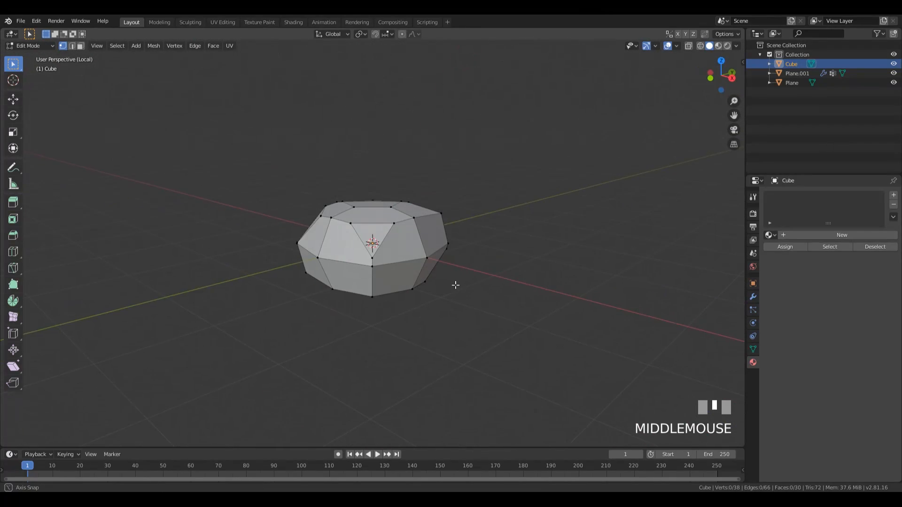
{"action": "middle_click_drag", "start_coordinate": [439, 228], "coordinate": [442, 268]}
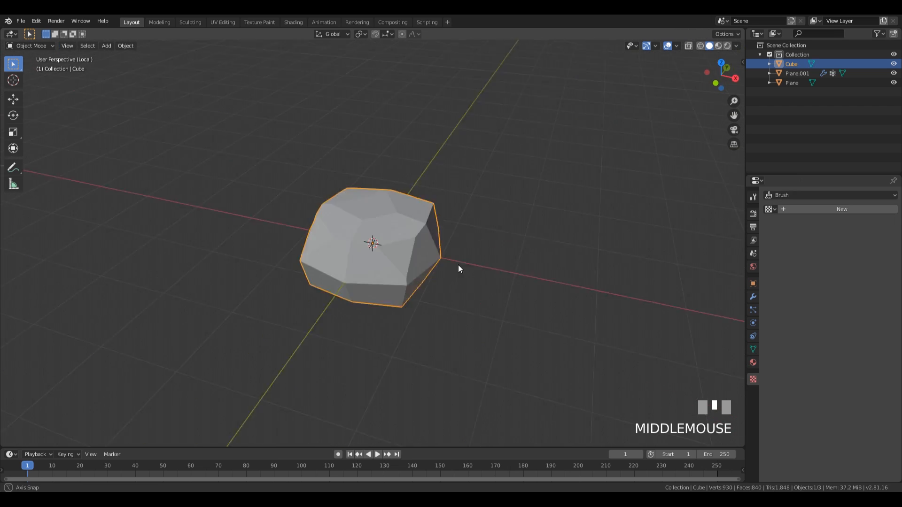
{"action": "middle_click_drag", "start_coordinate": [458, 265], "coordinate": [432, 98]}
{"action": "key", "text": "Tab"}
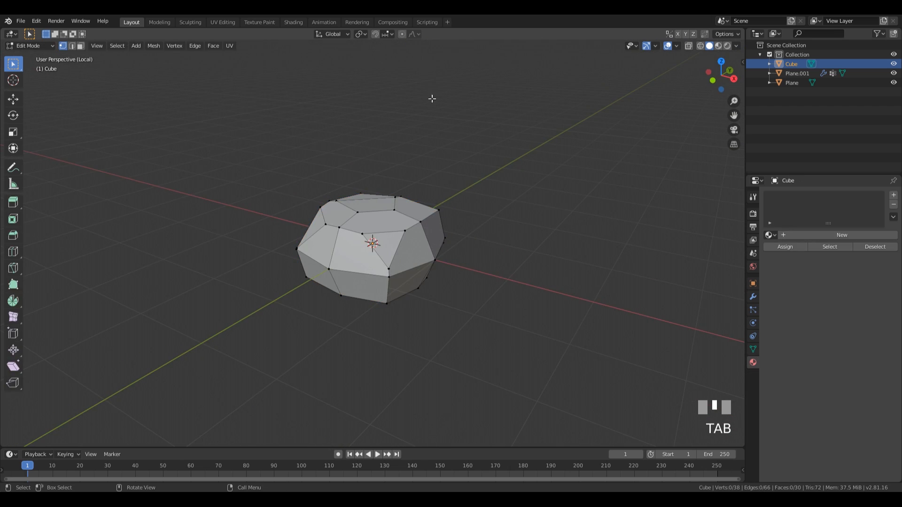
Step: Turn on proportional editing with Smooth falloff and push a top vertex down
{"action": "left_click", "coordinate": [402, 34]}
{"action": "left_click", "coordinate": [415, 34]}
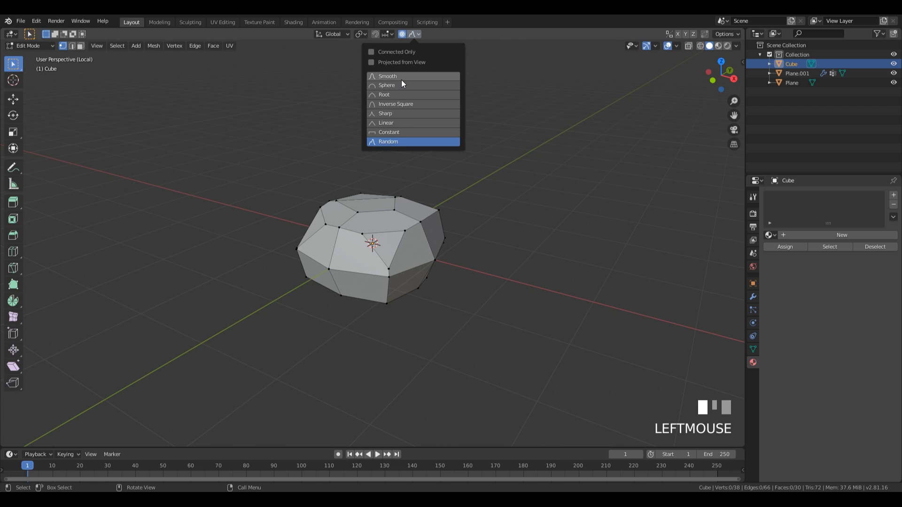
{"action": "scroll", "coordinate": [420, 199], "scroll_direction": "down", "scroll_amount": 2}
{"action": "left_click", "coordinate": [421, 200]}
{"action": "middle_click_drag", "start_coordinate": [537, 209], "coordinate": [543, 218]}
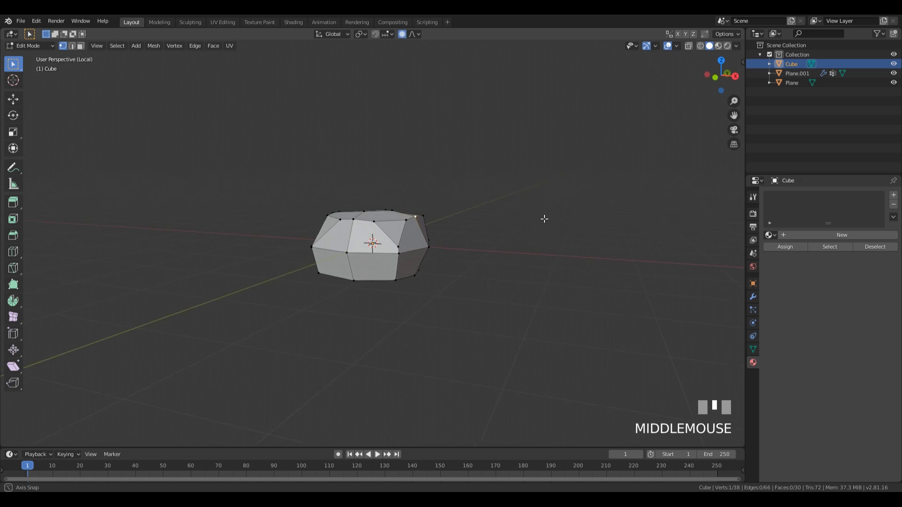
{"action": "key", "text": "g"}
{"action": "scroll", "coordinate": [540, 251], "scroll_direction": "up", "scroll_amount": 9}
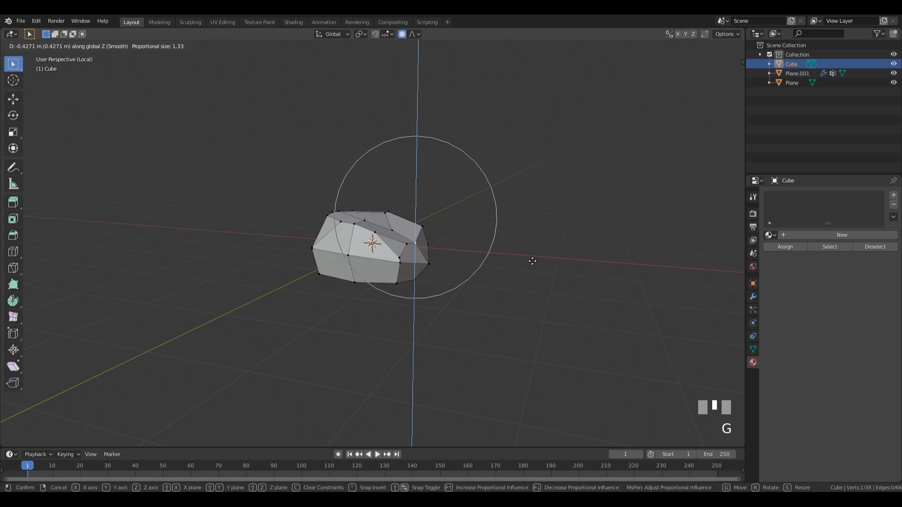
{"action": "left_click", "coordinate": [533, 262]}
{"action": "middle_click_drag", "start_coordinate": [366, 231], "coordinate": [485, 215]}
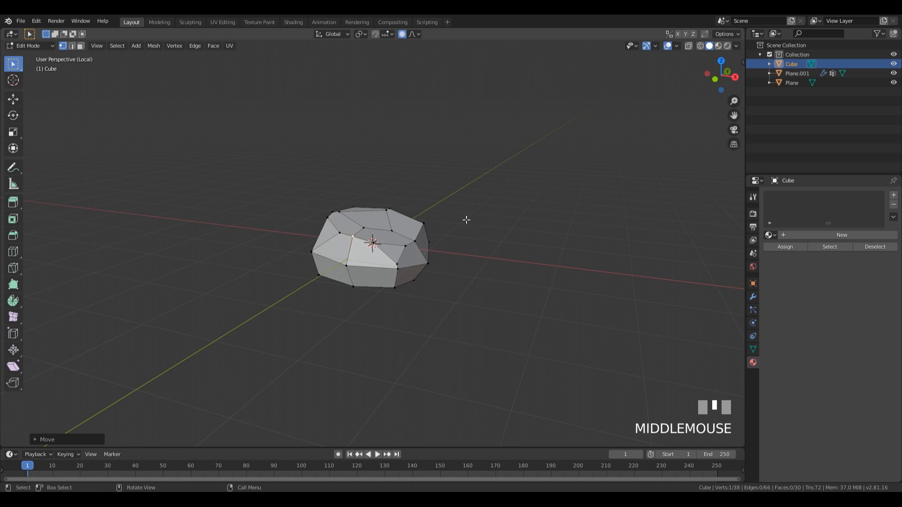
{"action": "scroll", "coordinate": [519, 242], "scroll_direction": "up", "scroll_amount": 2}
{"action": "middle_click_drag", "start_coordinate": [520, 241], "coordinate": [455, 281]}
Step: In face mode, flatten the rock's inner top face with LoopTools Flatten
{"action": "key", "text": "3"}
{"action": "left_click", "coordinate": [394, 247]}
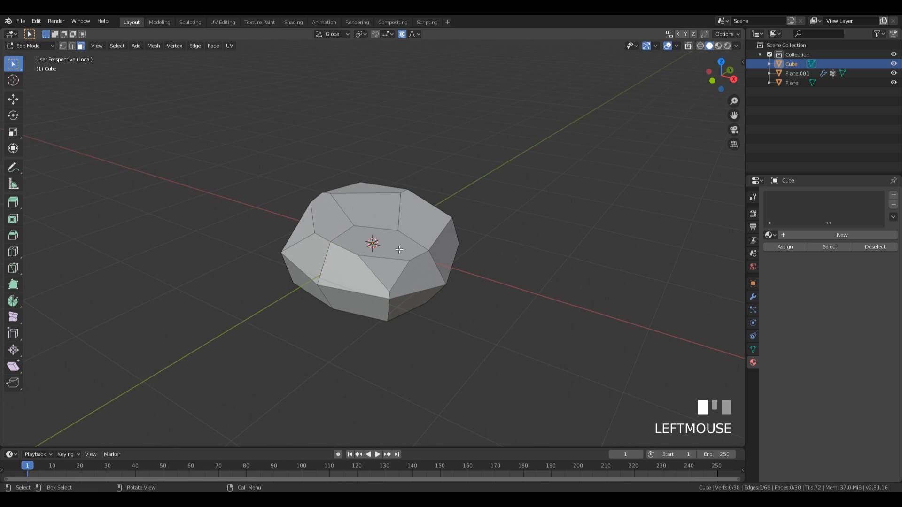
{"action": "left_click", "coordinate": [423, 230], "text": "shift"}
{"action": "left_click", "coordinate": [431, 245], "text": "shift"}
{"action": "left_click", "coordinate": [396, 255]}
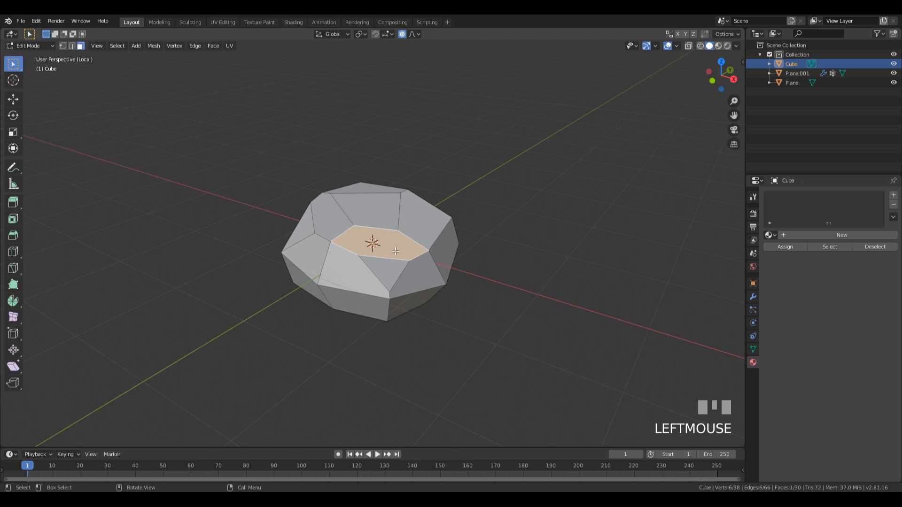
{"action": "right_click", "coordinate": [371, 229]}
{"action": "mouse_move", "coordinate": [367, 219]}
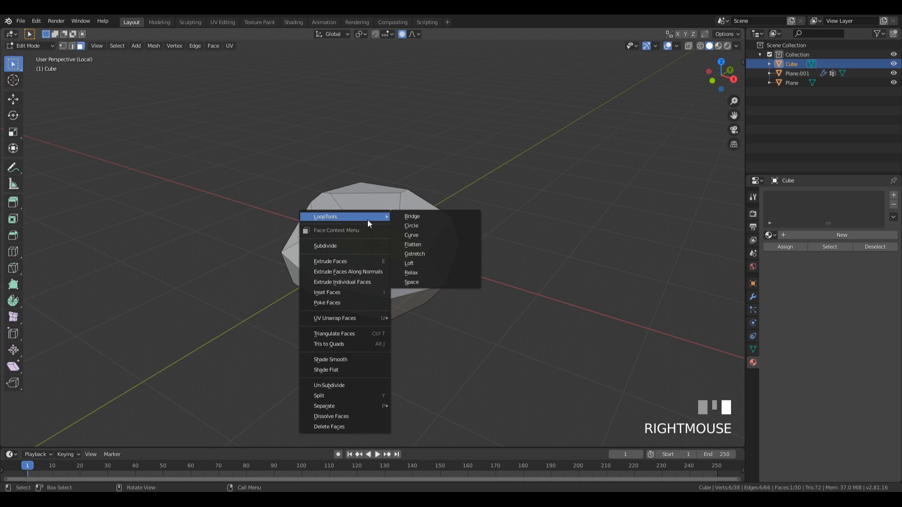
{"action": "left_click", "coordinate": [424, 245]}
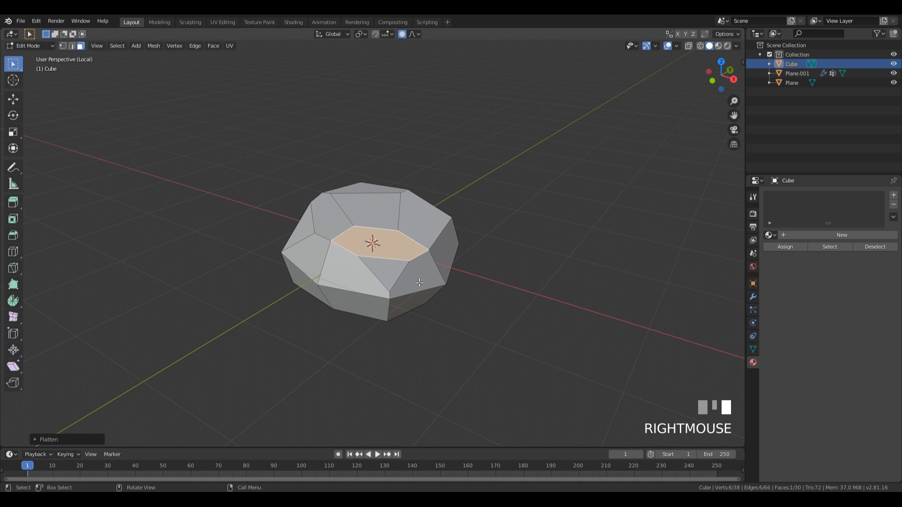
Step: Flatten the upper right and right side faces using Flatten from Quick Favorites
{"action": "key", "text": "q"}
{"action": "left_click", "coordinate": [429, 223]}
{"action": "key", "text": "q"}
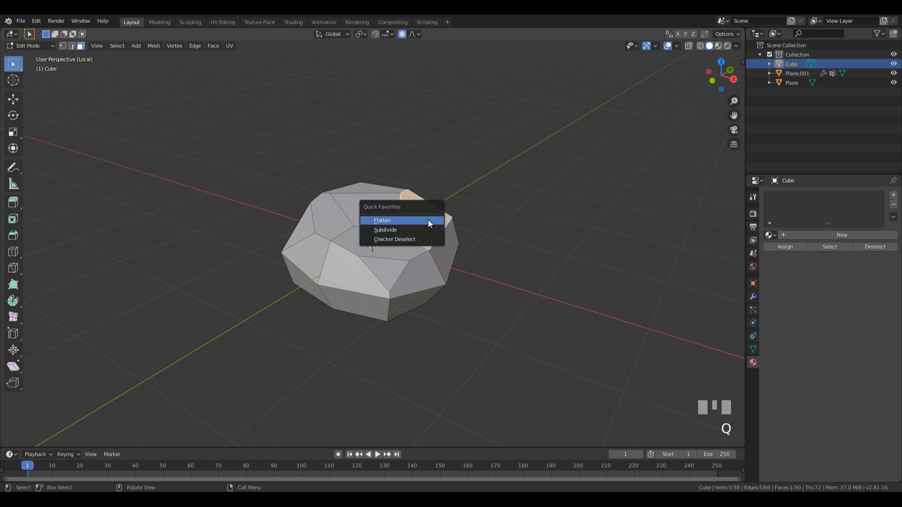
{"action": "left_click", "coordinate": [428, 224]}
{"action": "left_click", "coordinate": [449, 228]}
{"action": "key", "text": "q"}
{"action": "left_click", "coordinate": [407, 273]}
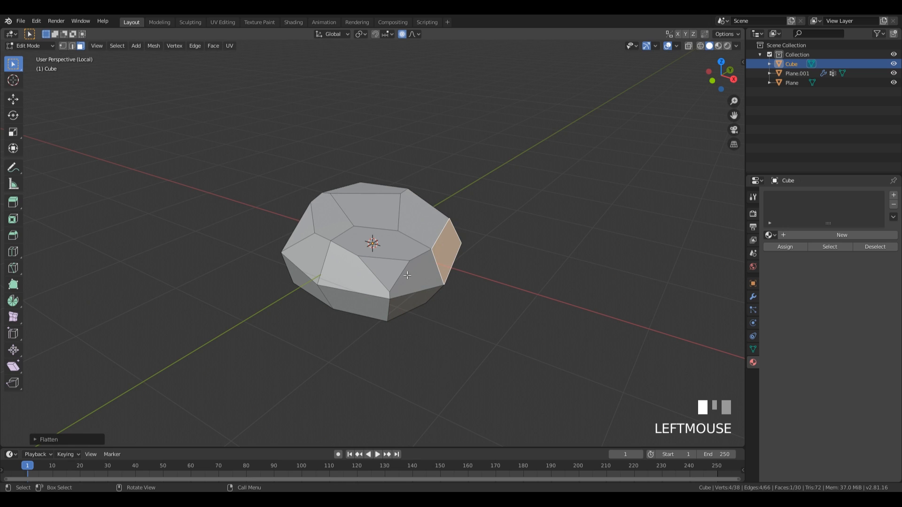
{"action": "key", "text": "q"}
{"action": "left_click", "coordinate": [406, 275]}
{"action": "left_click", "coordinate": [371, 212]}
{"action": "key", "text": "q"}
{"action": "left_click", "coordinate": [372, 212]}
Step: Flatten three more faces around the far and right sides of the rock
{"action": "middle_click_drag", "start_coordinate": [514, 218], "coordinate": [424, 213]}
{"action": "left_click", "coordinate": [423, 213]}
{"action": "key", "text": "q"}
{"action": "left_click", "coordinate": [423, 213]}
{"action": "left_click", "coordinate": [433, 250]}
{"action": "key", "text": "q"}
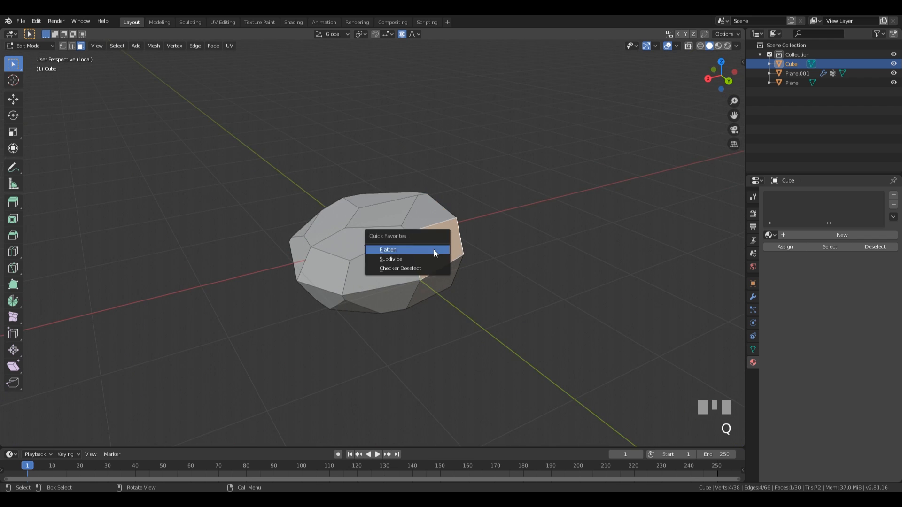
{"action": "left_click", "coordinate": [433, 249]}
{"action": "middle_click_drag", "start_coordinate": [433, 250], "coordinate": [336, 223]}
{"action": "left_click", "coordinate": [335, 221]}
{"action": "key", "text": "q"}
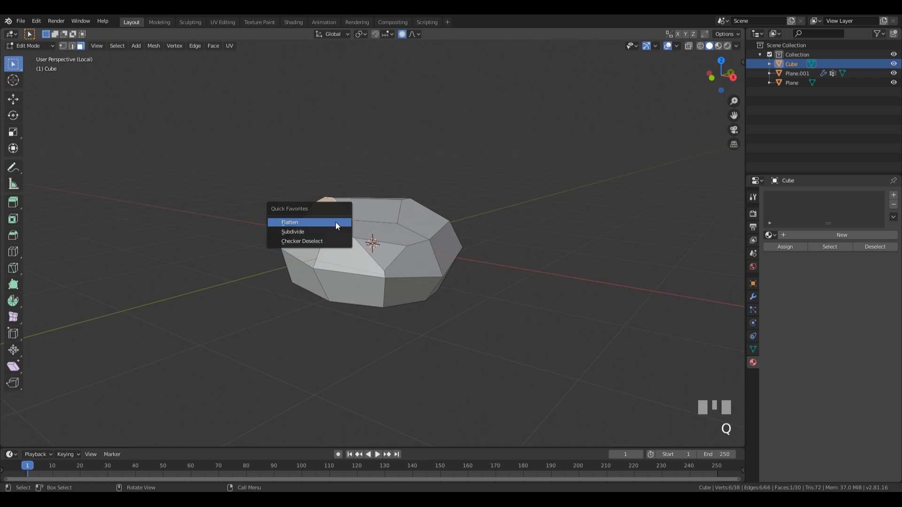
{"action": "left_click", "coordinate": [336, 222]}
Step: Move another top vertex with proportional falloff to finish shaping the rock
{"action": "key", "text": "1"}
{"action": "left_click", "coordinate": [352, 214]}
{"action": "key", "text": "g"}
{"action": "left_click", "coordinate": [485, 254]}
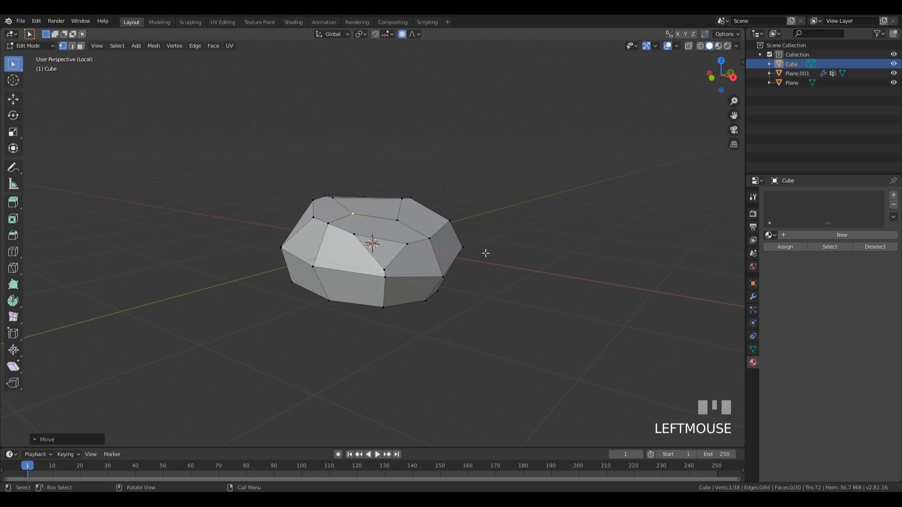
{"action": "middle_click_drag", "start_coordinate": [485, 253], "coordinate": [504, 313]}
Step: Return to object mode with the whole terrain visible and enable Face snapping with Align Rotation
{"action": "key", "text": "Tab"}
{"action": "scroll", "coordinate": [506, 314], "scroll_direction": "down", "scroll_amount": 1}
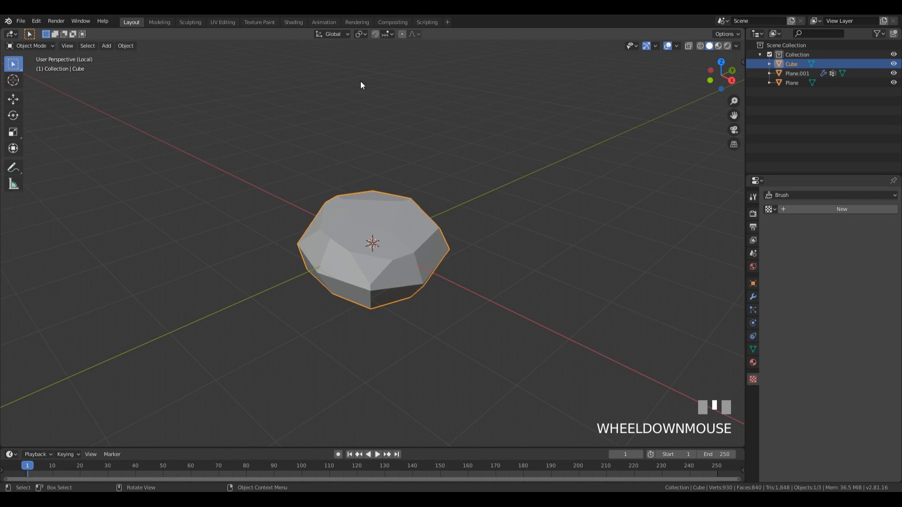
{"action": "key", "text": "KP_Divide"}
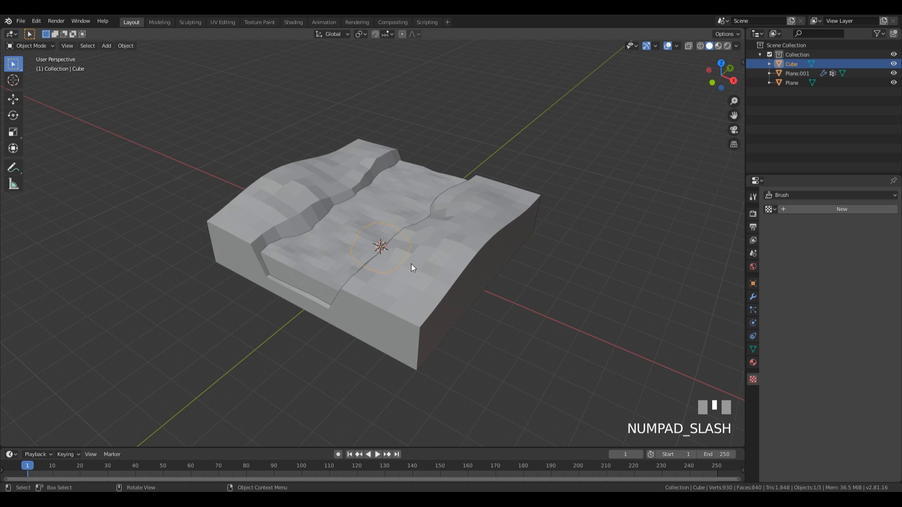
{"action": "key", "text": "shift+Tab"}
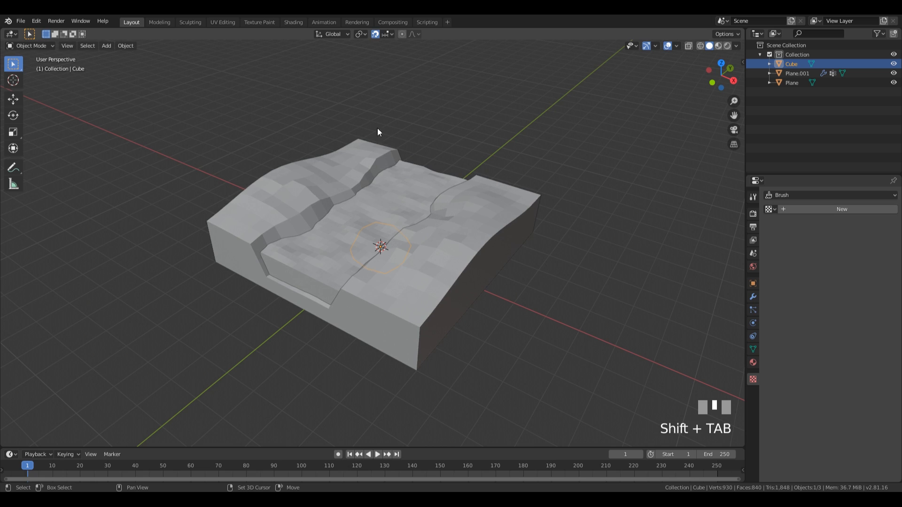
{"action": "left_click", "coordinate": [386, 34]}
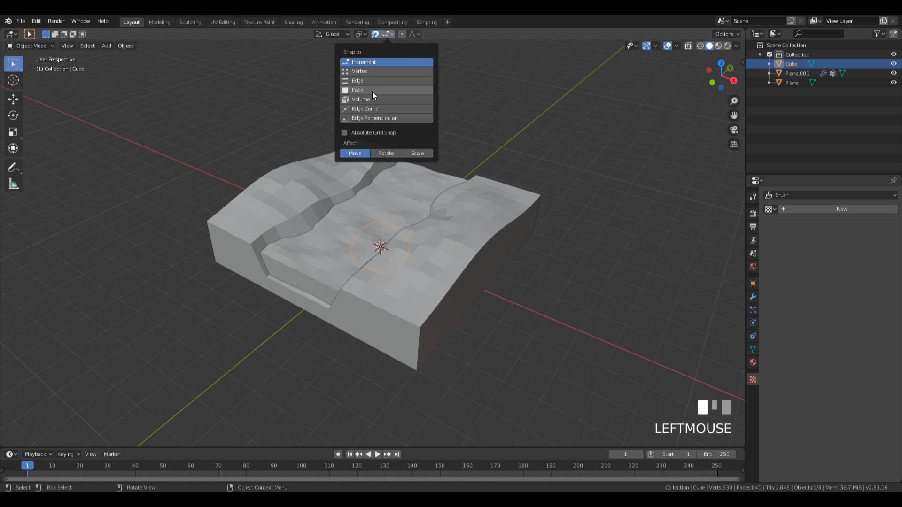
{"action": "left_click", "coordinate": [371, 91]}
{"action": "left_click", "coordinate": [364, 154]}
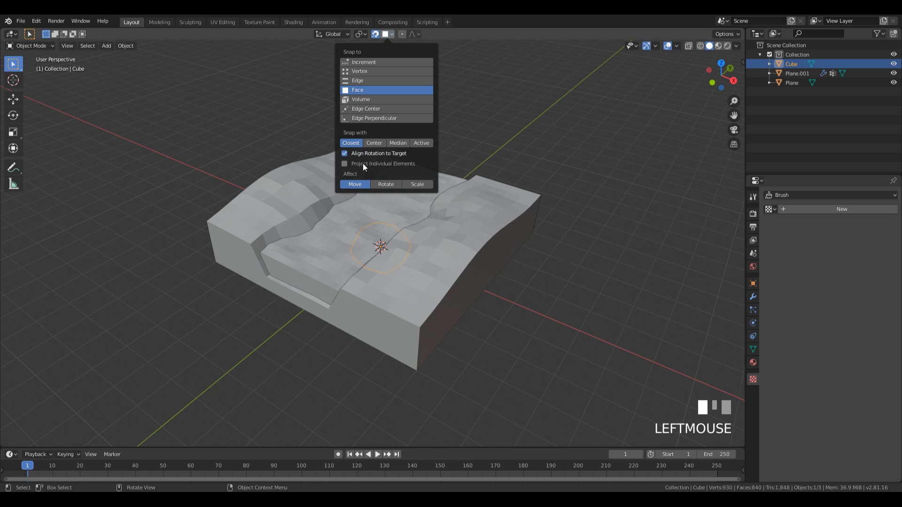
{"action": "middle_click_drag", "start_coordinate": [452, 185], "coordinate": [406, 319]}
Step: Snap the rock onto the terrain's back edge, then resize and tumble it
{"action": "key", "text": "g"}
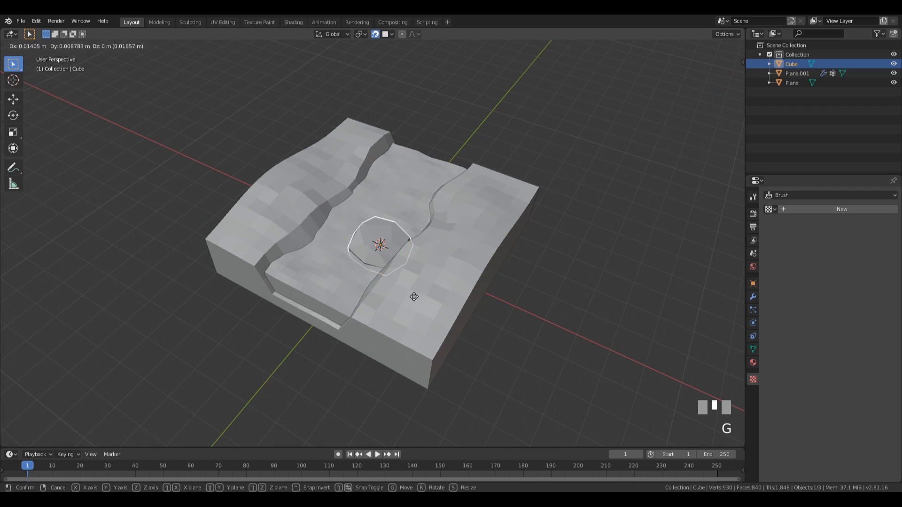
{"action": "left_click", "coordinate": [353, 151]}
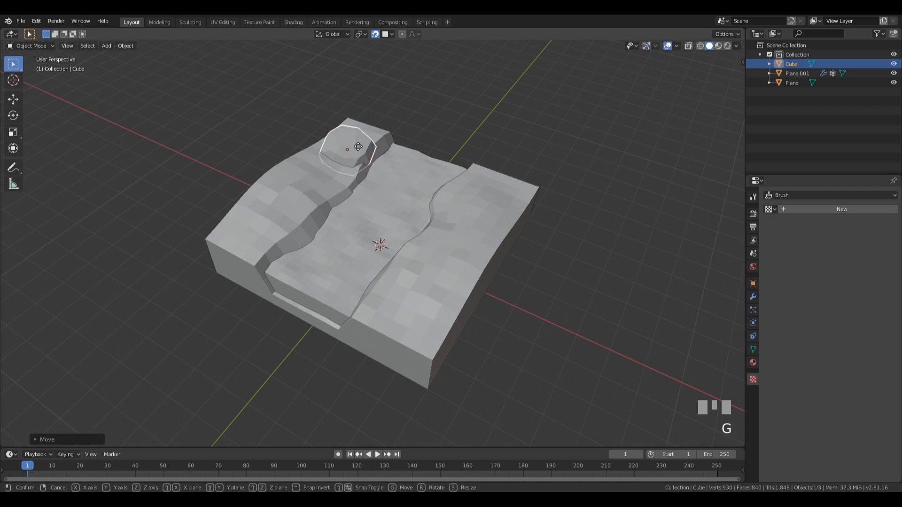
{"action": "key", "text": "s"}
{"action": "left_click", "coordinate": [357, 181]}
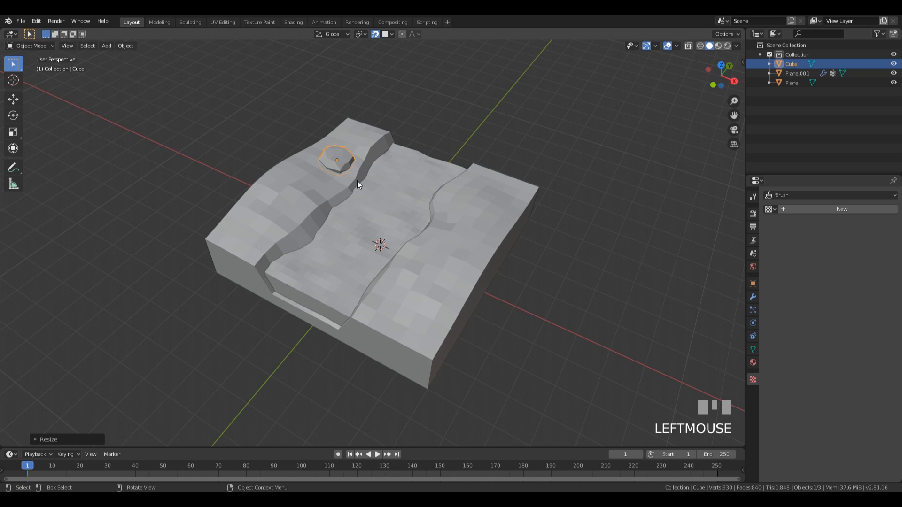
{"action": "key", "text": "g"}
{"action": "left_click", "coordinate": [370, 160]}
{"action": "key", "text": "r"}
{"action": "key", "text": "r"}
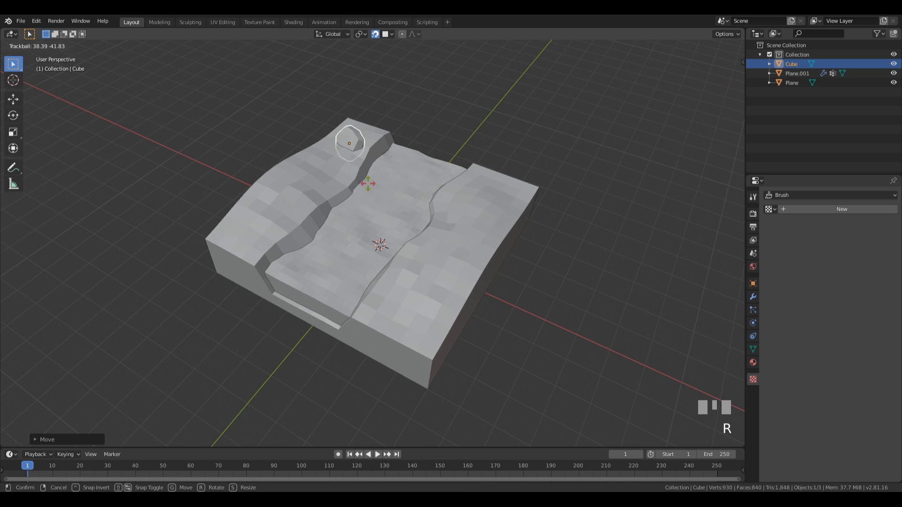
{"action": "left_click", "coordinate": [399, 158]}
{"action": "key", "text": "s"}
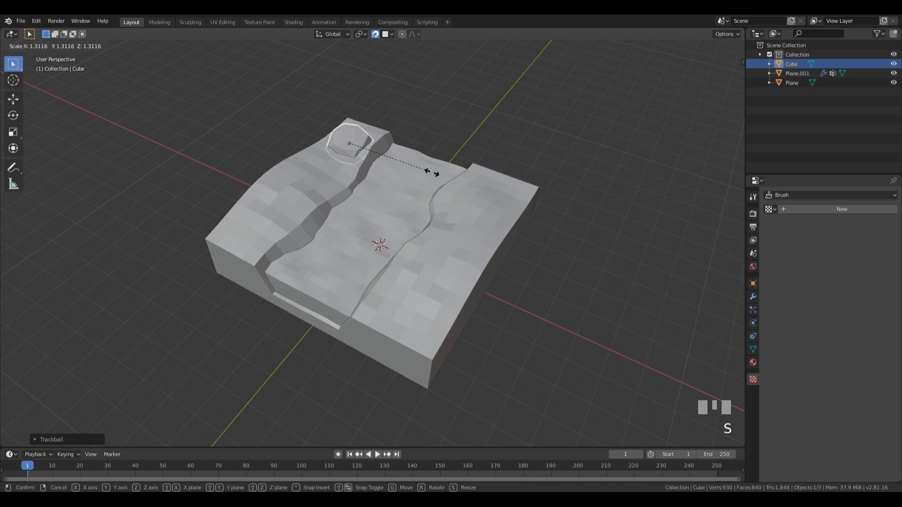
{"action": "left_click", "coordinate": [431, 173]}
Step: Make a smaller linked rock copy with snapping off, tumble it, and set its height along Z
{"action": "key", "text": "alt+d"}
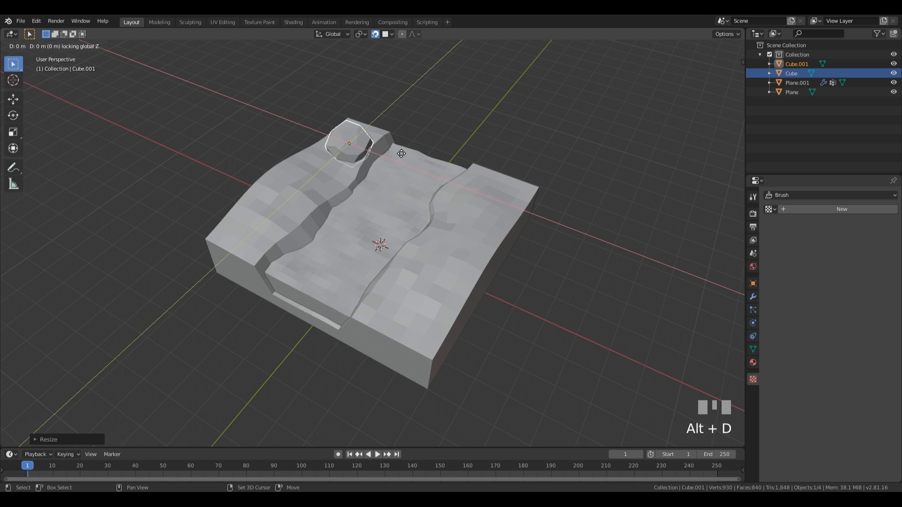
{"action": "key", "text": "s"}
{"action": "left_click", "coordinate": [344, 176]}
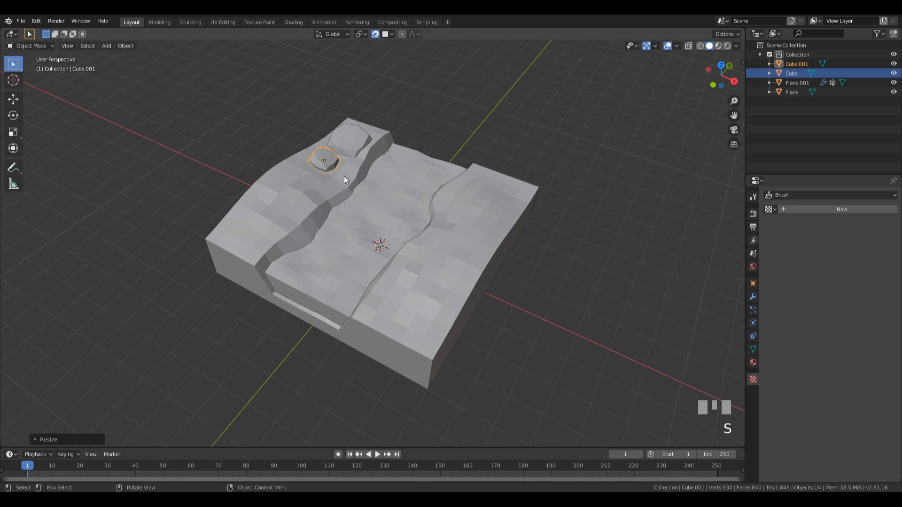
{"action": "key", "text": "shift+Tab"}
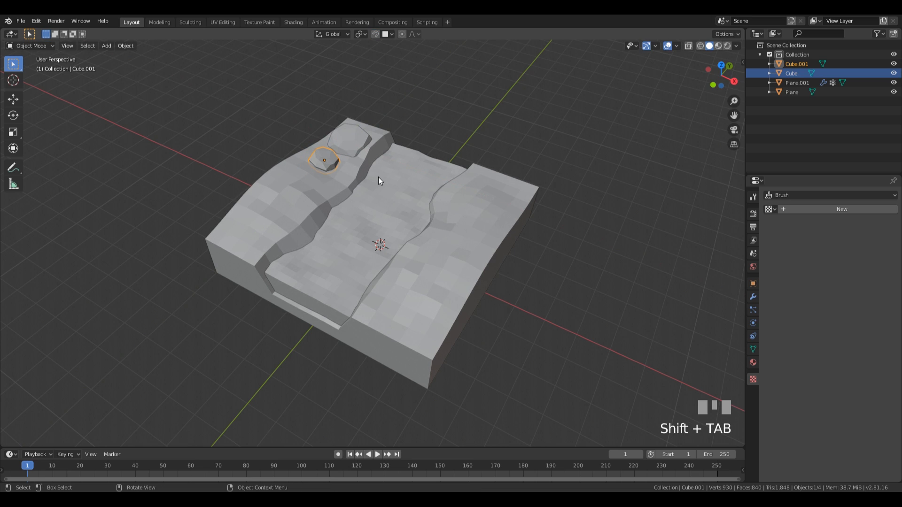
{"action": "key", "text": "r"}
{"action": "key", "text": "r"}
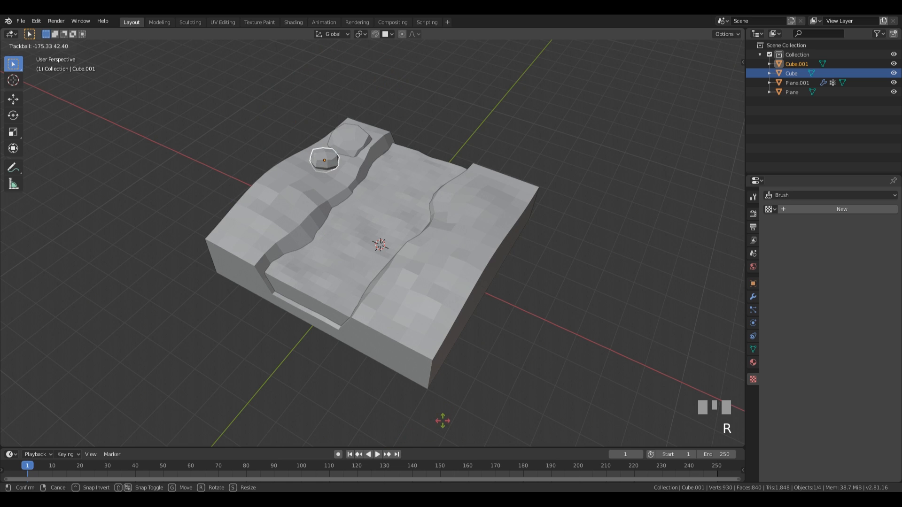
{"action": "left_click", "coordinate": [435, 252]}
{"action": "middle_click_drag", "start_coordinate": [435, 253], "coordinate": [424, 331], "text": "shift"}
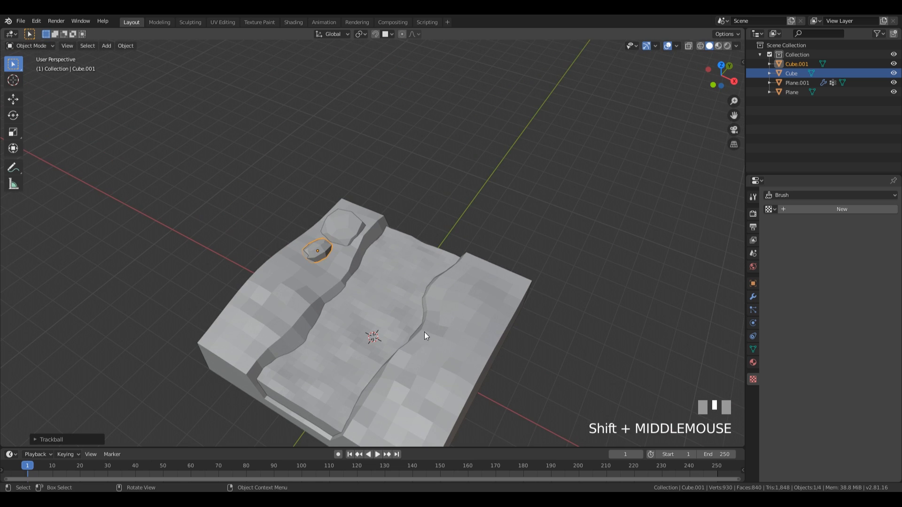
{"action": "key", "text": "r"}
{"action": "key", "text": "g"}
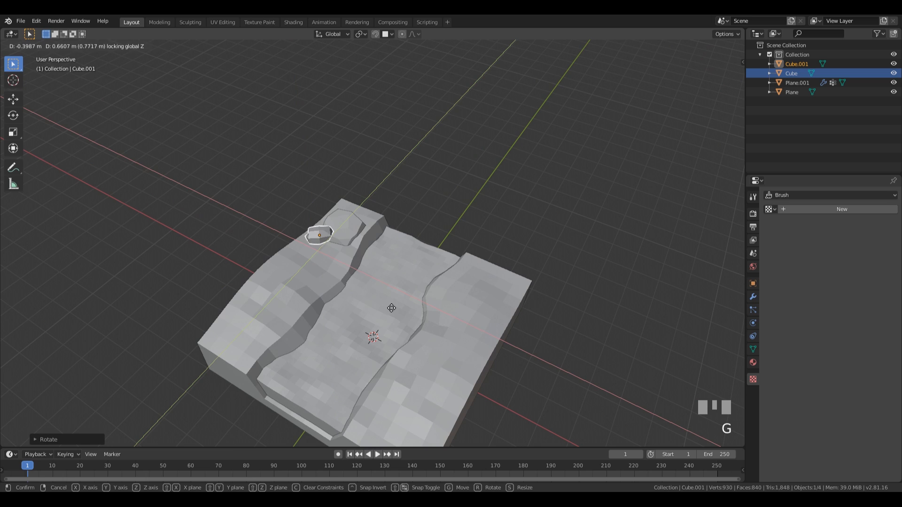
{"action": "key", "text": "z"}
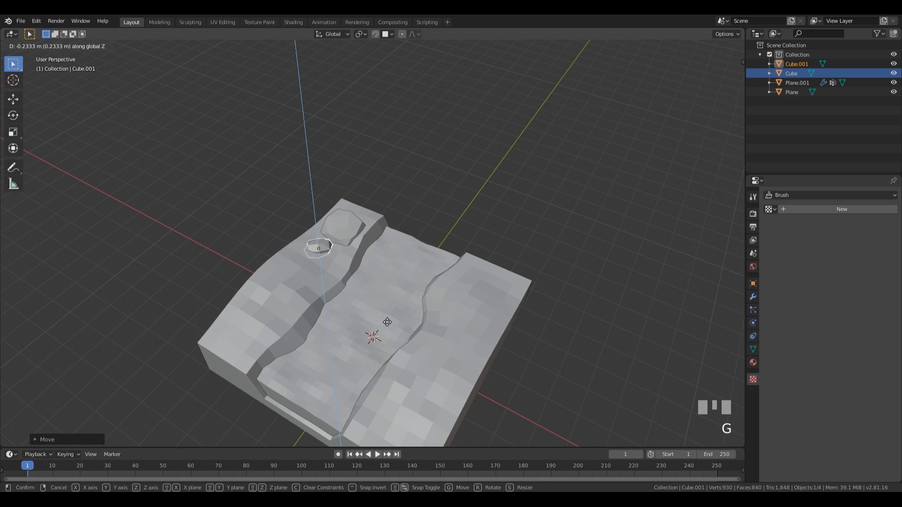
{"action": "left_click", "coordinate": [387, 320]}
Step: Add another smaller, rotated linked rock beside it, adjusting its height along Z
{"action": "key", "text": "alt+d"}
{"action": "left_click", "coordinate": [429, 331]}
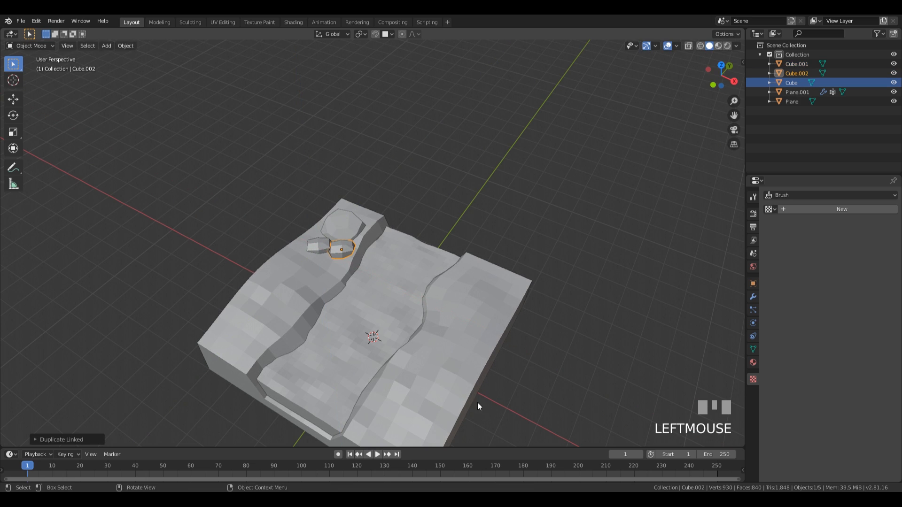
{"action": "key", "text": "r"}
{"action": "key", "text": "r"}
{"action": "left_click", "coordinate": [480, 345]}
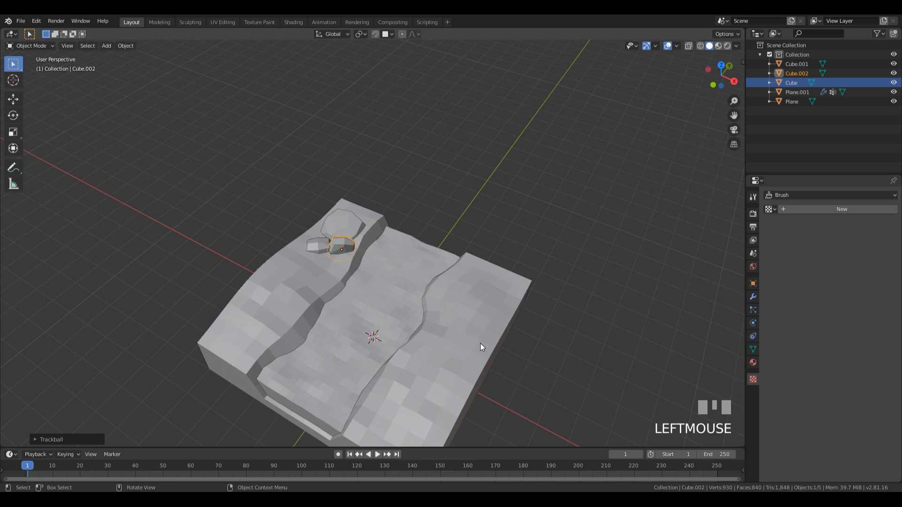
{"action": "key", "text": "s"}
{"action": "left_click", "coordinate": [443, 322]}
{"action": "key", "text": "g"}
{"action": "key", "text": "z"}
{"action": "left_click", "coordinate": [325, 258]}
Step: Place a linked rock copy on the right channel bank, then add a tumbled copy next to it
{"action": "key", "text": "alt+d"}
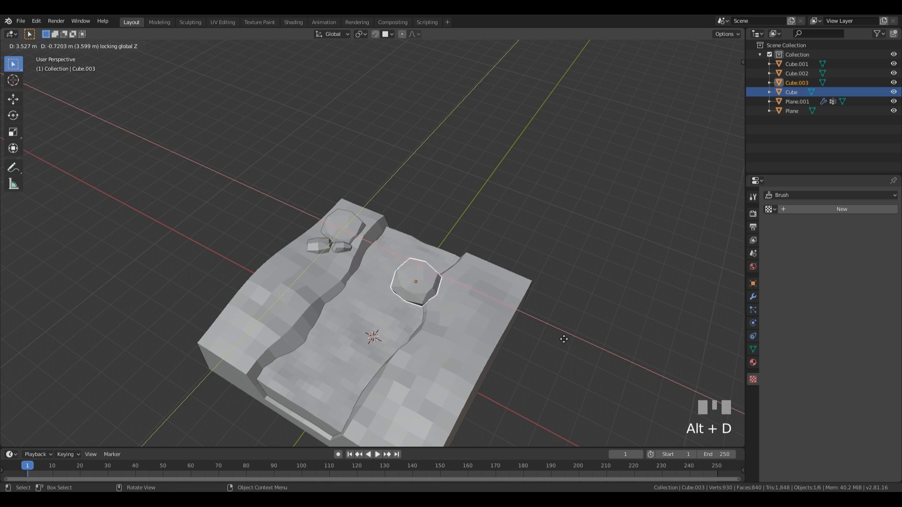
{"action": "left_click", "coordinate": [595, 359]}
{"action": "key", "text": "g"}
{"action": "key", "text": "z"}
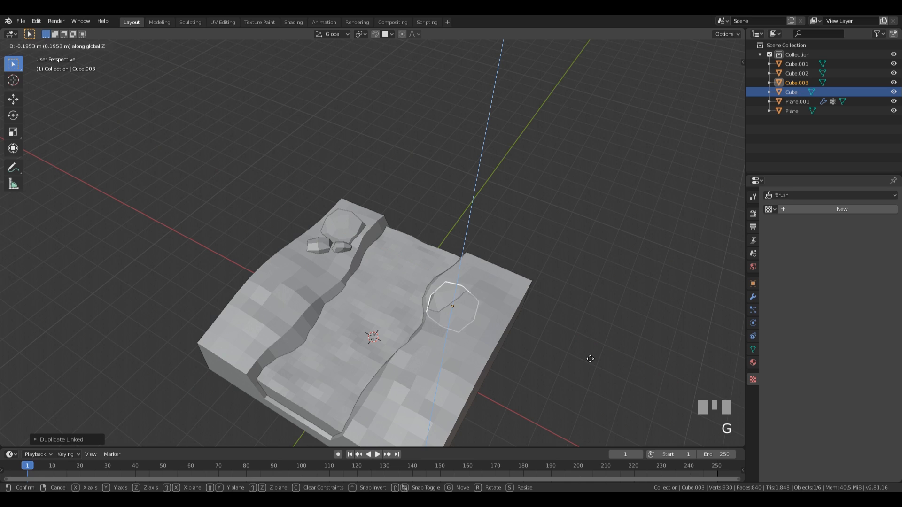
{"action": "left_click", "coordinate": [582, 360]}
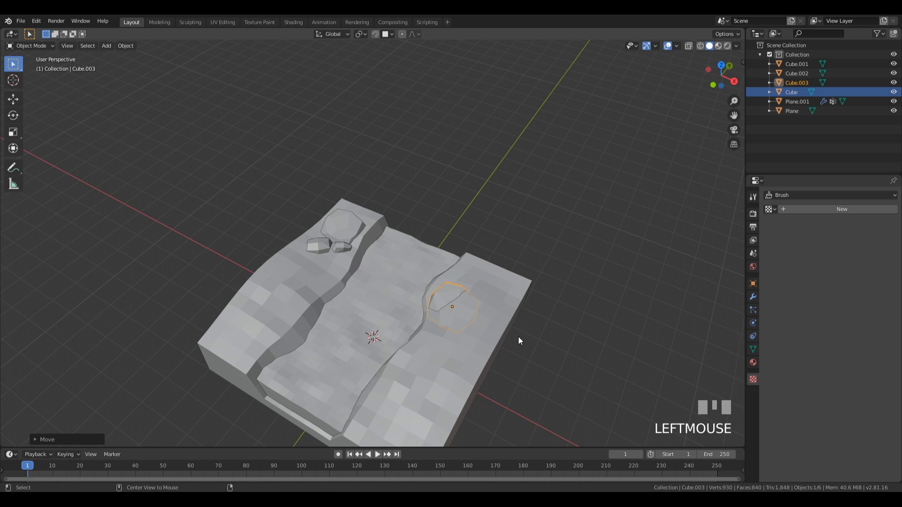
{"action": "key", "text": "alt+d"}
{"action": "key", "text": "r"}
{"action": "key", "text": "r"}
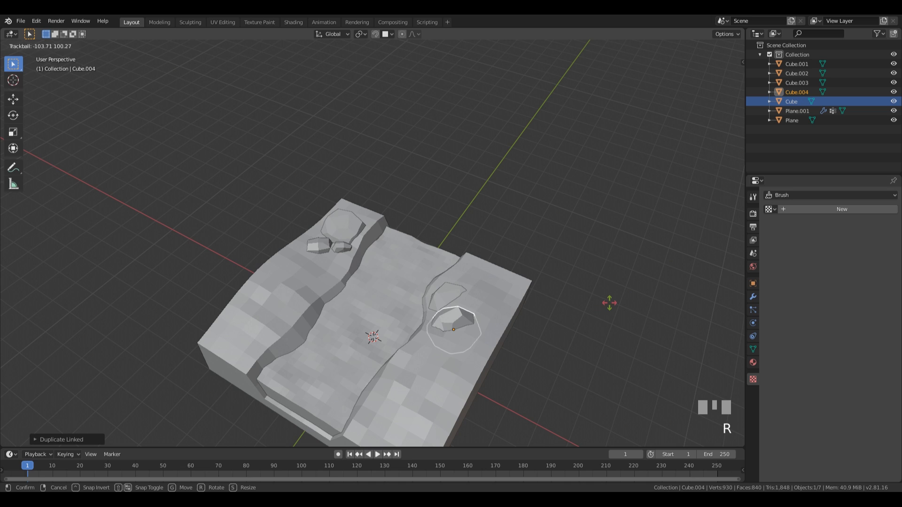
{"action": "left_click", "coordinate": [614, 303]}
Step: Copy the small back-left rock over to the right-side rocks
{"action": "left_click", "coordinate": [318, 249]}
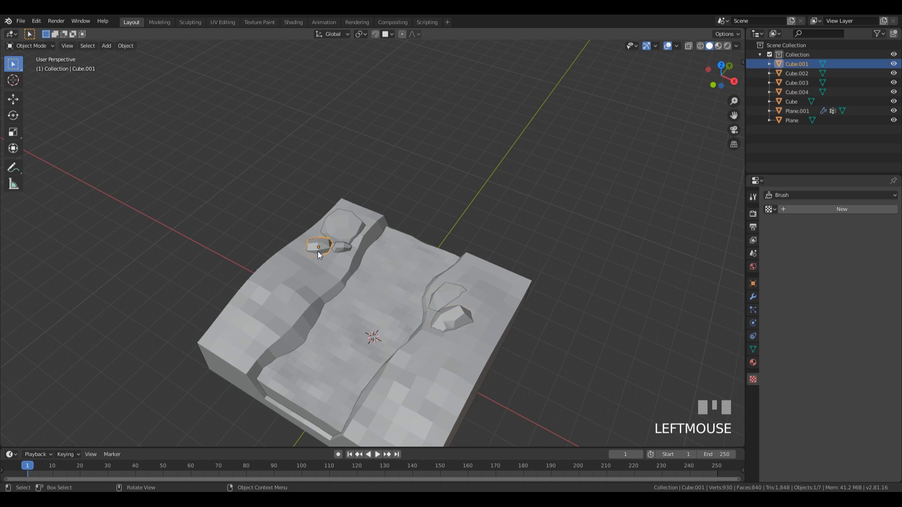
{"action": "key", "text": "alt+d"}
{"action": "key", "text": "z"}
{"action": "key", "text": "g"}
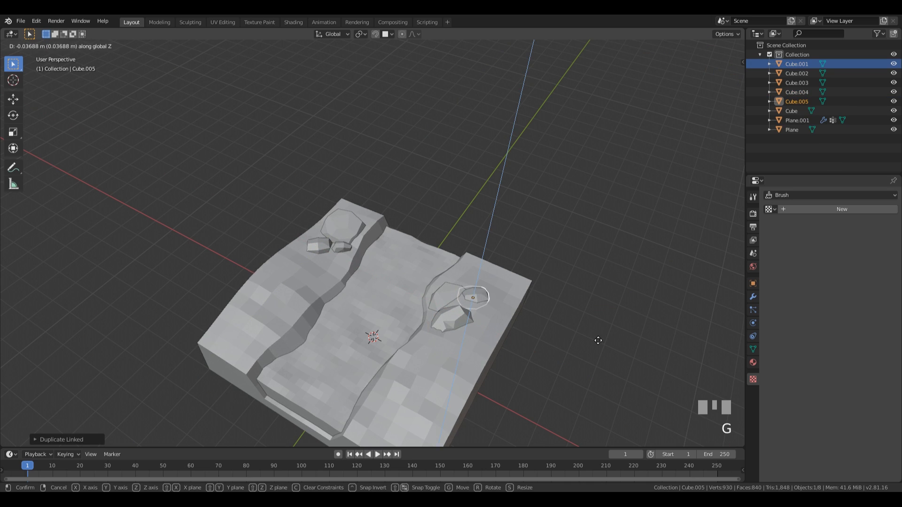
{"action": "left_click", "coordinate": [599, 341]}
Step: Copy the other back-left rock to the back of the right bank and tumble it
{"action": "left_click", "coordinate": [345, 263]}
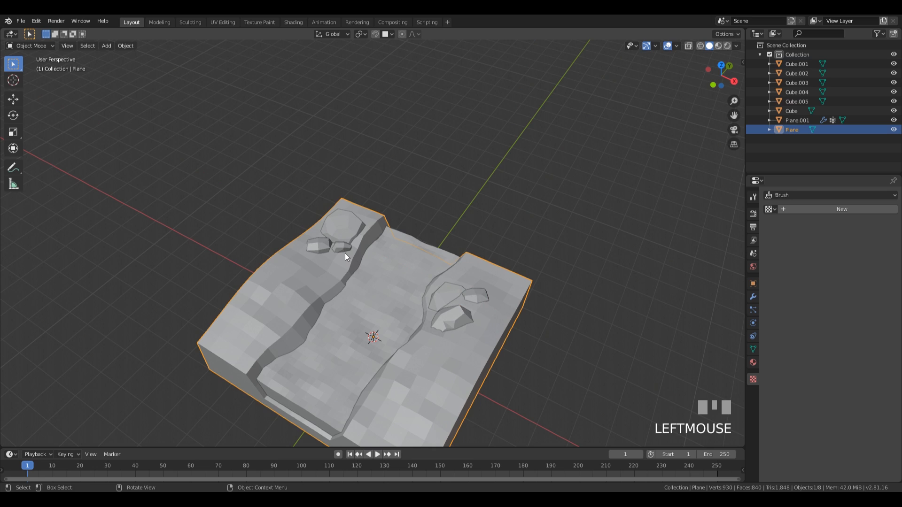
{"action": "left_click", "coordinate": [345, 250]}
{"action": "key", "text": "alt+d"}
{"action": "key", "text": "shift+z"}
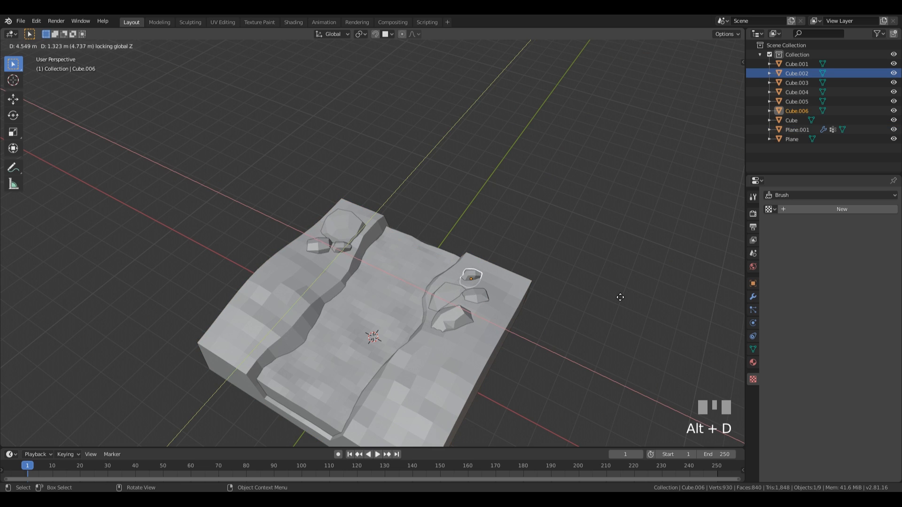
{"action": "left_click", "coordinate": [620, 297]}
{"action": "key", "text": "r"}
{"action": "key", "text": "r"}
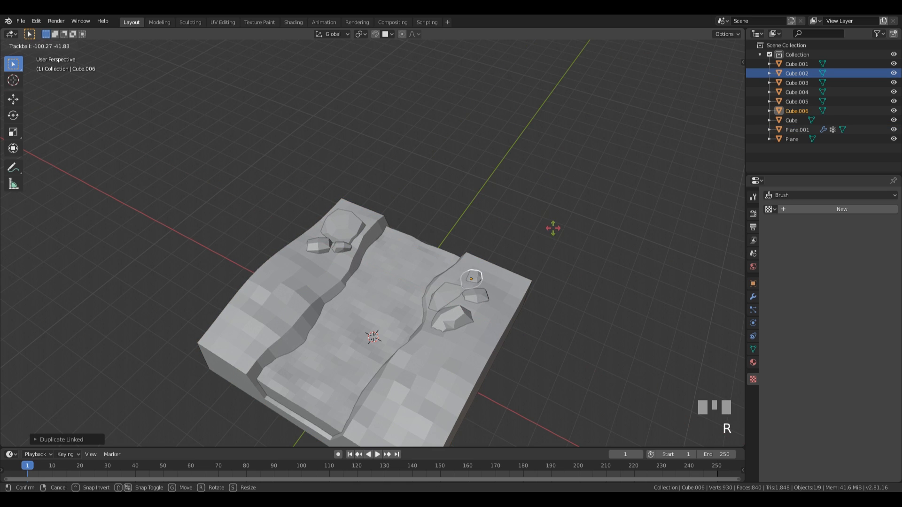
{"action": "left_click", "coordinate": [552, 229]}
Step: Select a rock on the right side of the terrain
{"action": "scroll", "coordinate": [538, 307], "scroll_direction": "down", "scroll_amount": 1}
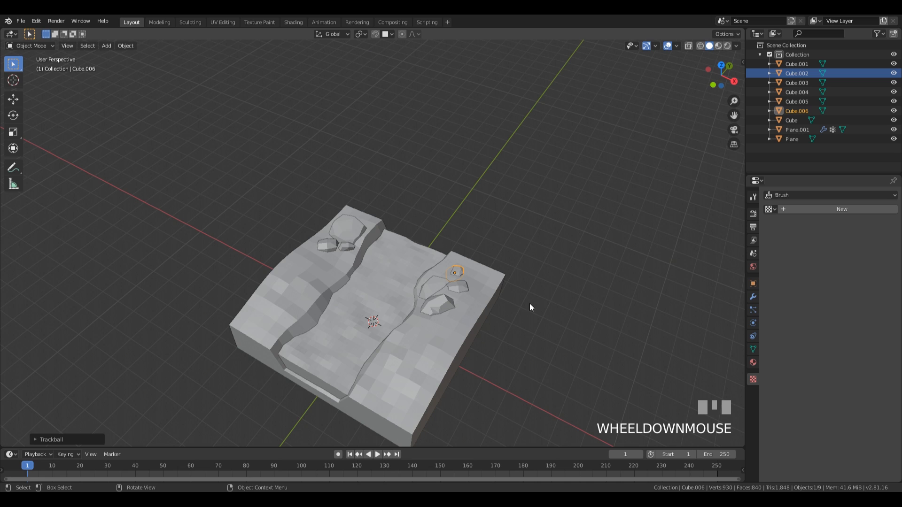
{"action": "left_click", "coordinate": [446, 302]}
{"action": "left_click", "coordinate": [432, 286]}
Step: Place a tumbled linked rock copy near the terrain's front edge
{"action": "key", "text": "alt+d"}
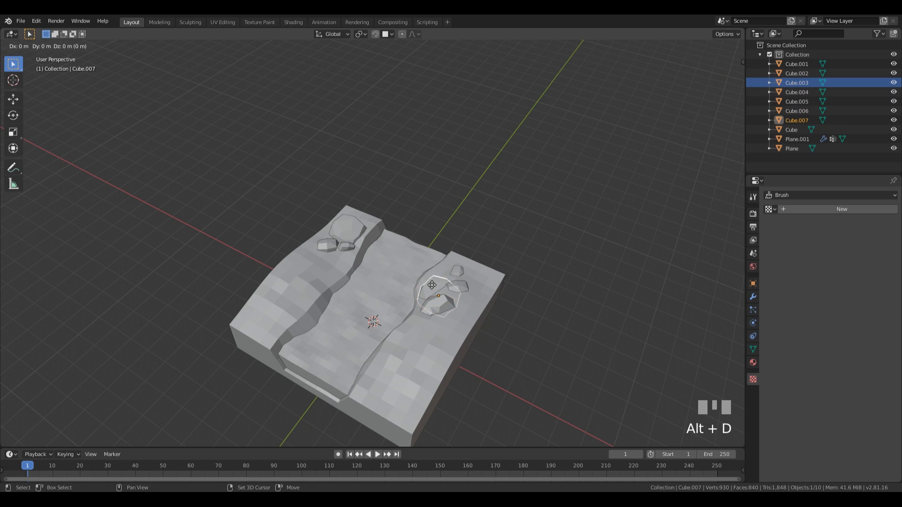
{"action": "key", "text": "shift+z"}
{"action": "left_click", "coordinate": [375, 404]}
{"action": "key", "text": "r"}
{"action": "key", "text": "r"}
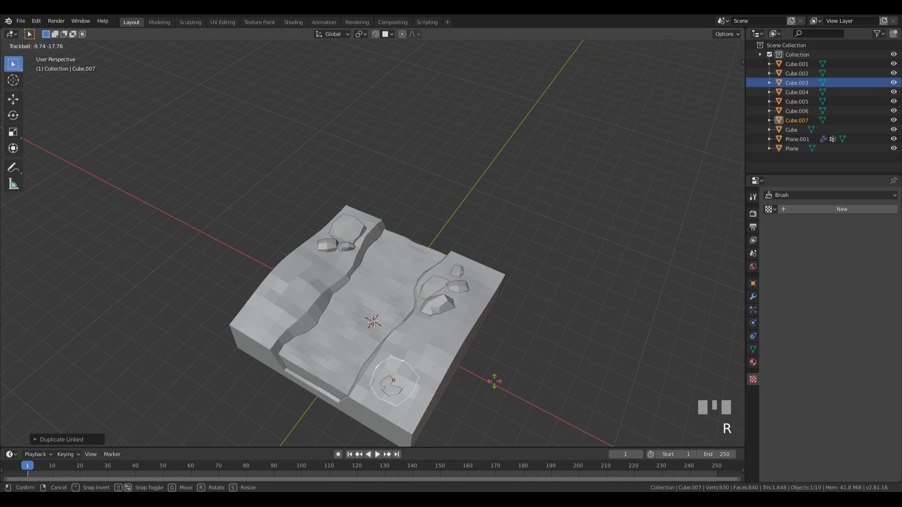
{"action": "left_click", "coordinate": [430, 387]}
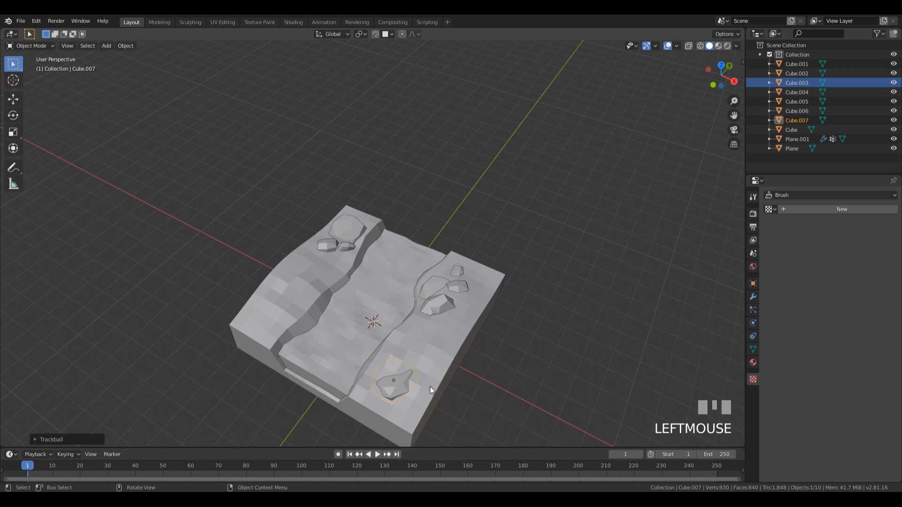
{"action": "middle_click_drag", "start_coordinate": [430, 386], "coordinate": [522, 347]}
Step: Set another linked rock copy down near the centre of the slab
{"action": "key", "text": "alt+d"}
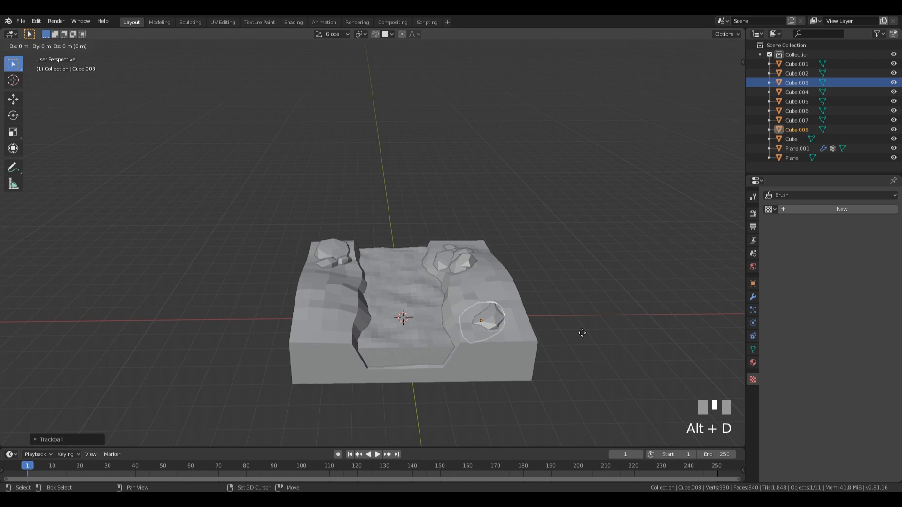
{"action": "key", "text": "g"}
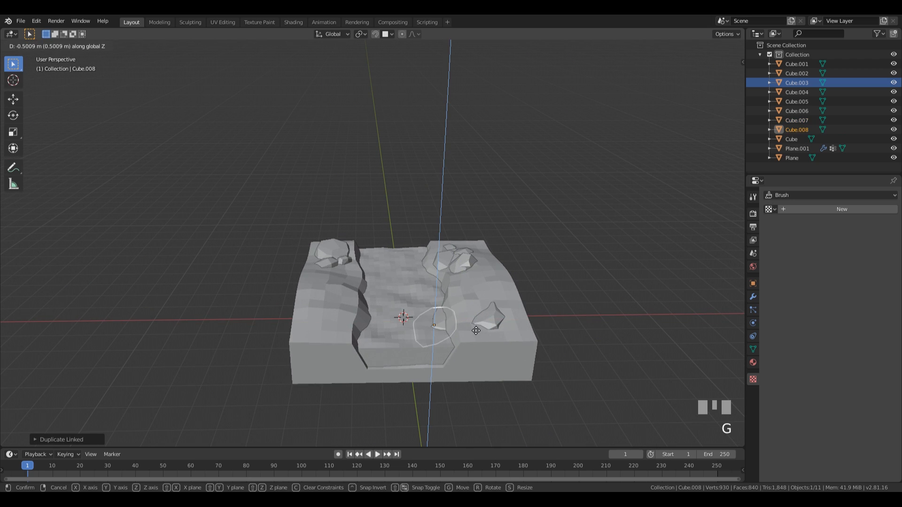
{"action": "left_click", "coordinate": [473, 332]}
{"action": "middle_click_drag", "start_coordinate": [531, 311], "coordinate": [501, 332]}
Step: Add one more linked rock up and to the left, tumbled to a new angle
{"action": "key", "text": "alt+d"}
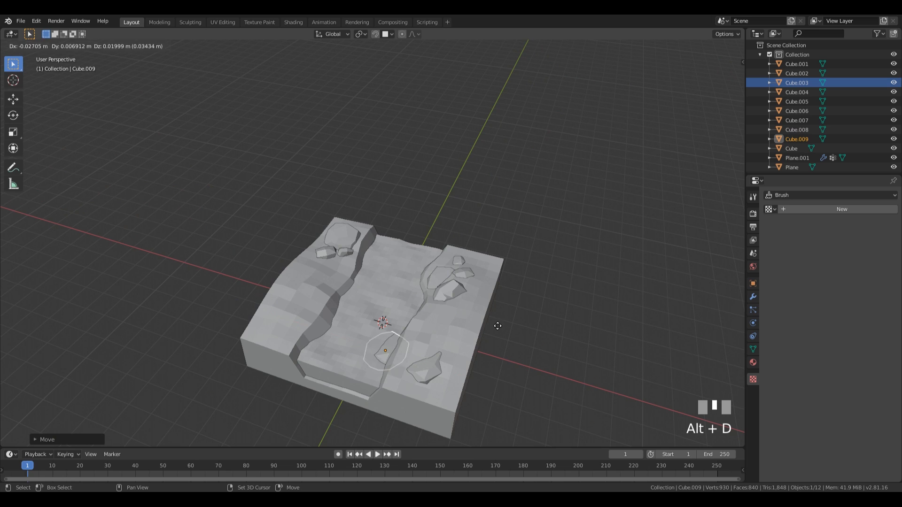
{"action": "left_click", "coordinate": [388, 212]}
{"action": "key", "text": "r"}
{"action": "key", "text": "r"}
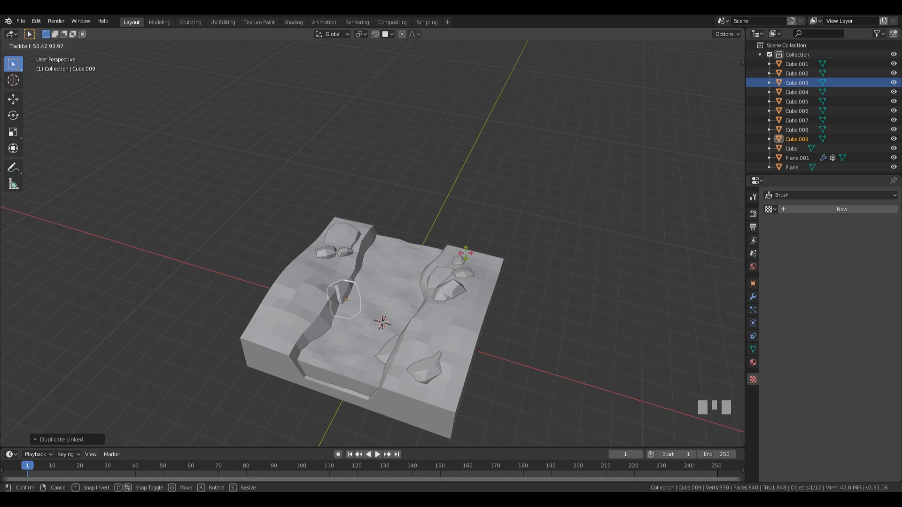
{"action": "left_click", "coordinate": [530, 306]}
{"action": "middle_click_drag", "start_coordinate": [530, 306], "coordinate": [535, 367]}
{"action": "left_click", "coordinate": [528, 225]}
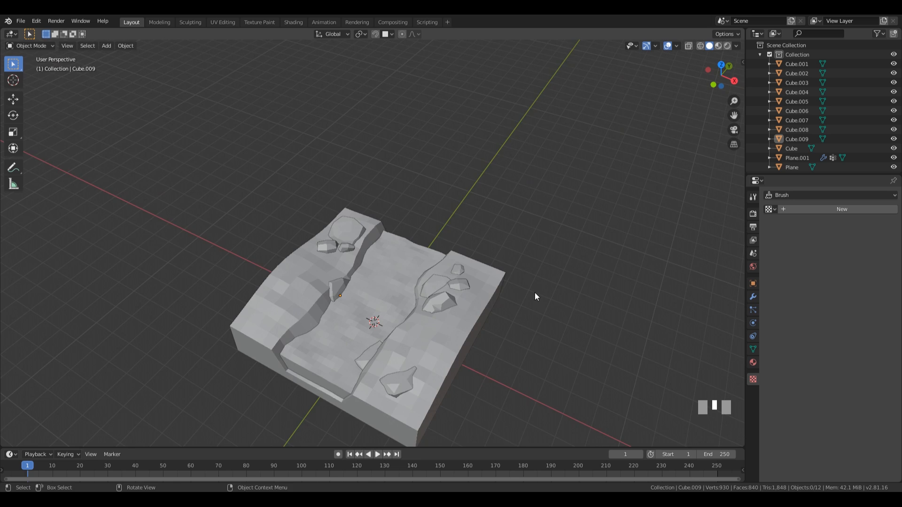
{"action": "middle_click_drag", "start_coordinate": [535, 296], "coordinate": [498, 270]}
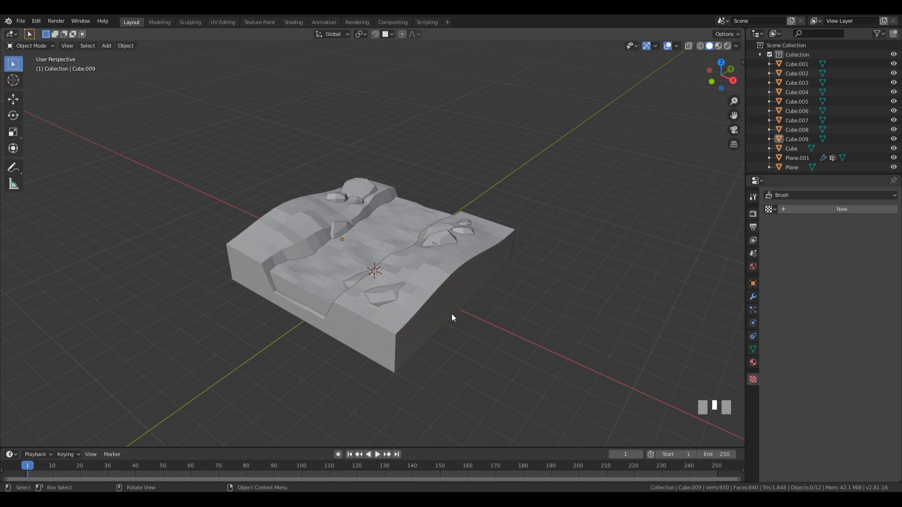
{"action": "middle_click_drag", "start_coordinate": [451, 314], "coordinate": [396, 226]}
Step: Add a Circle mesh with 6 vertices
{"action": "key", "text": "shift+a"}
{"action": "mouse_move", "coordinate": [388, 246]}
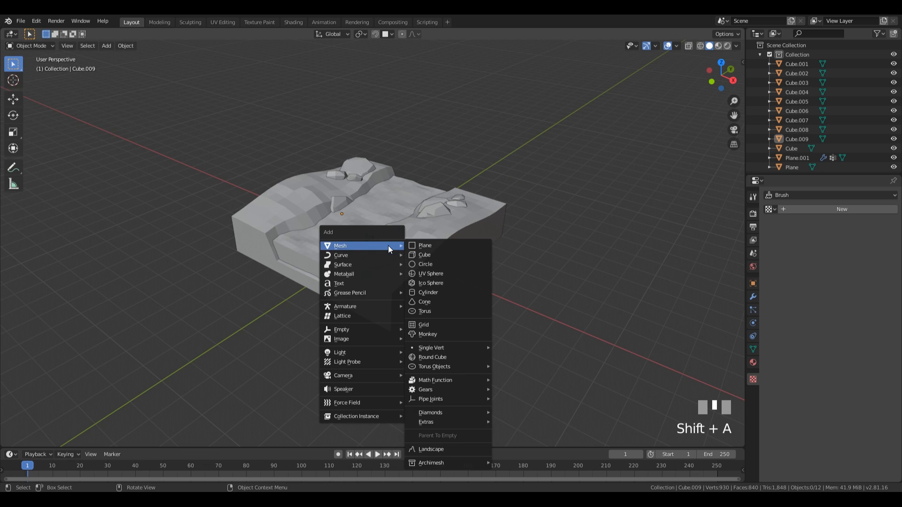
{"action": "left_click", "coordinate": [436, 264]}
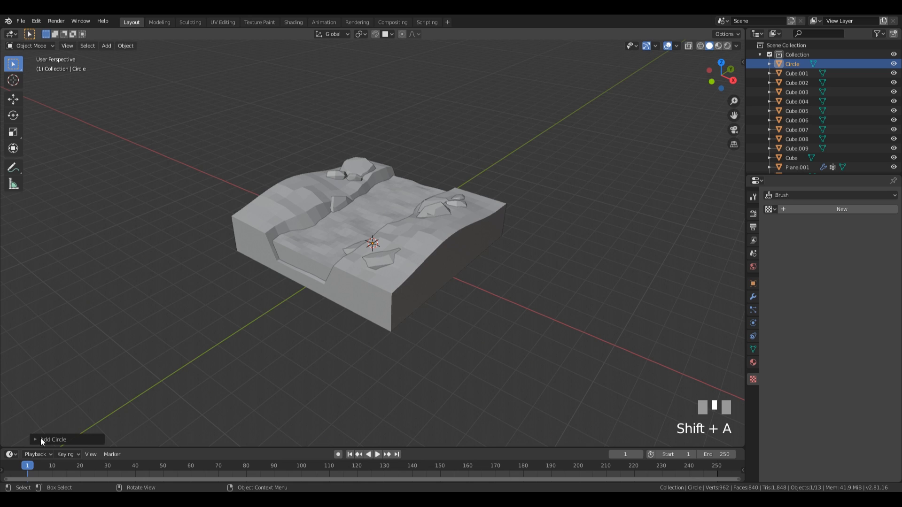
{"action": "left_click", "coordinate": [53, 440]}
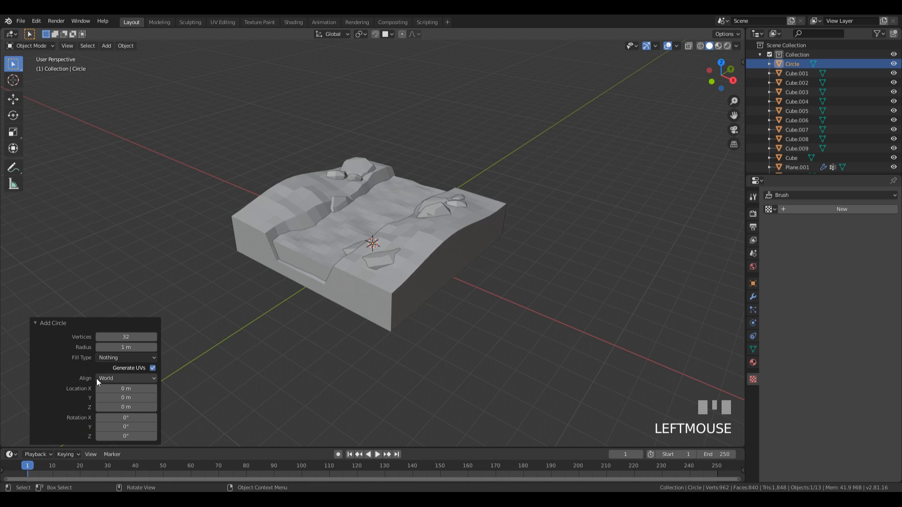
{"action": "left_click", "coordinate": [126, 337]}
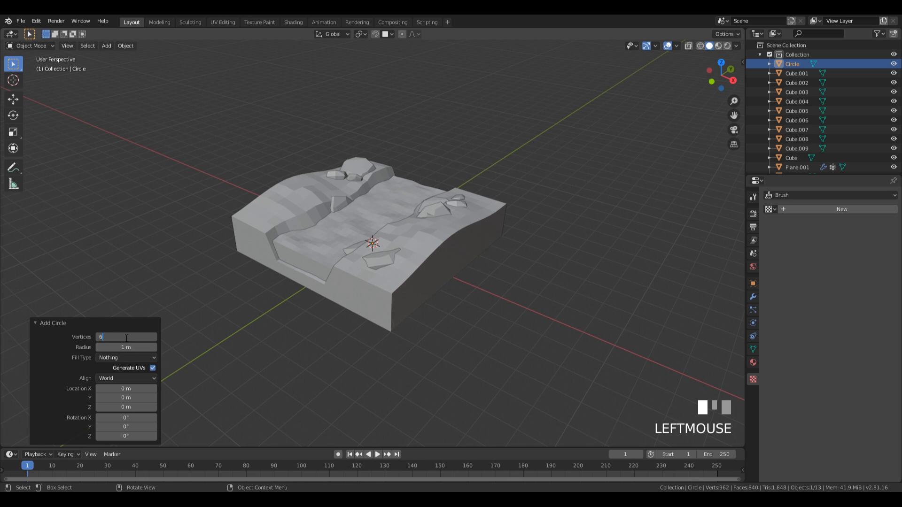
{"action": "key", "text": "KP_Enter"}
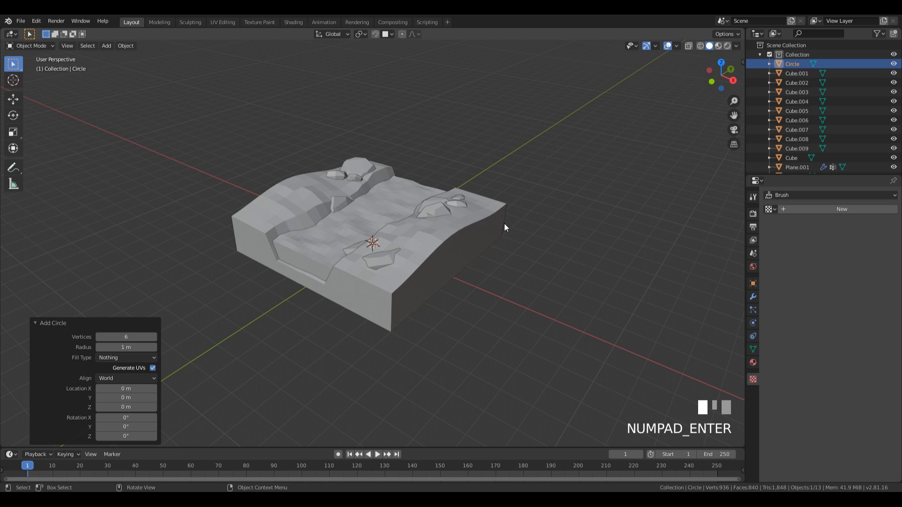
Step: Isolate the hexagon in local view and scale it down in edit mode
{"action": "key", "text": "KP_Divide"}
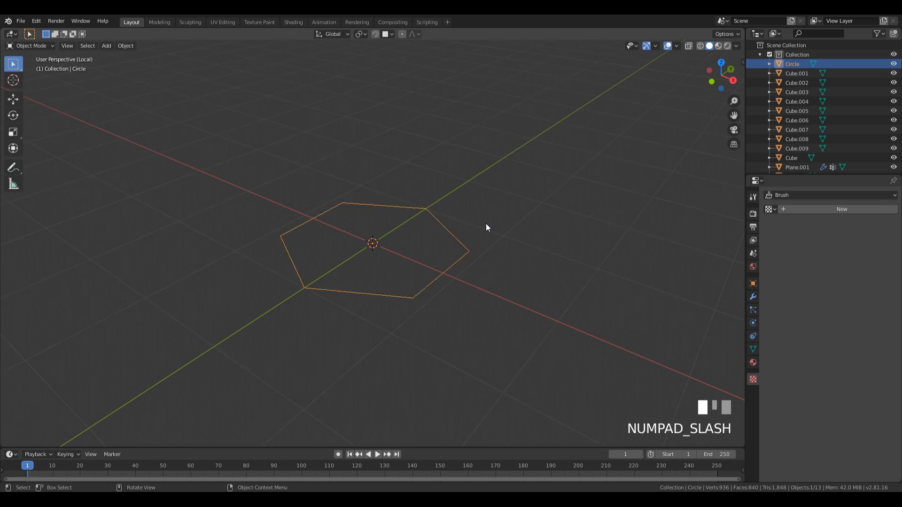
{"action": "scroll", "coordinate": [447, 212], "scroll_direction": "down", "scroll_amount": 2}
{"action": "key", "text": "Tab"}
{"action": "scroll", "coordinate": [417, 244], "scroll_direction": "down", "scroll_amount": 1}
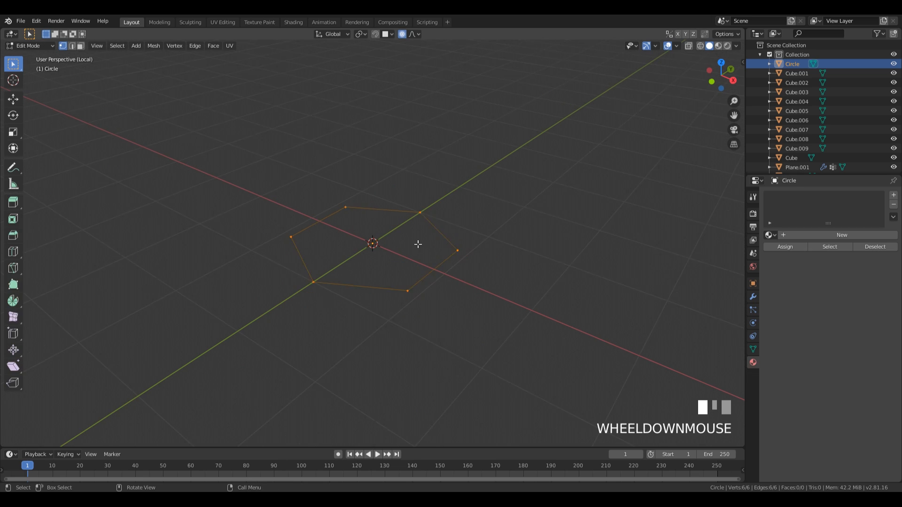
{"action": "key", "text": "s"}
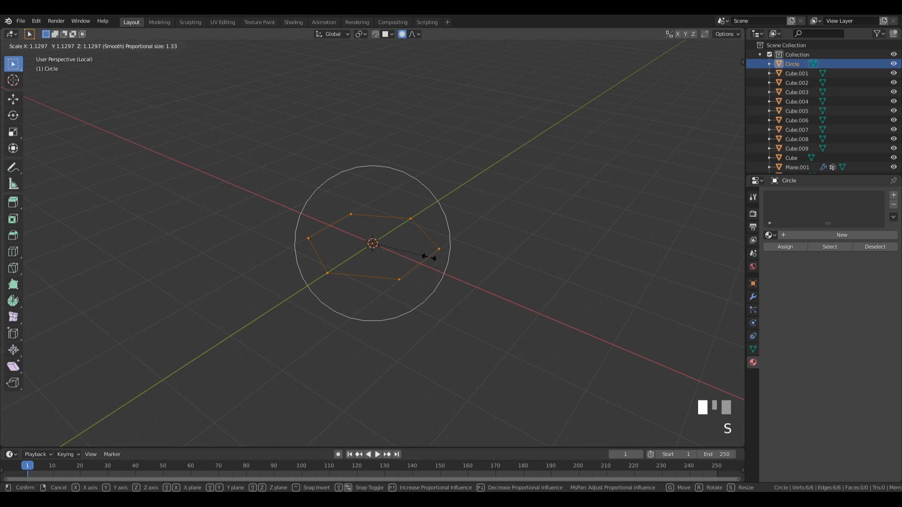
{"action": "left_click", "coordinate": [429, 257]}
{"action": "middle_click_drag", "start_coordinate": [427, 292], "coordinate": [465, 289]}
Step: Shrink the hexagon further, fill it with a face, and view it from the front
{"action": "key", "text": "s"}
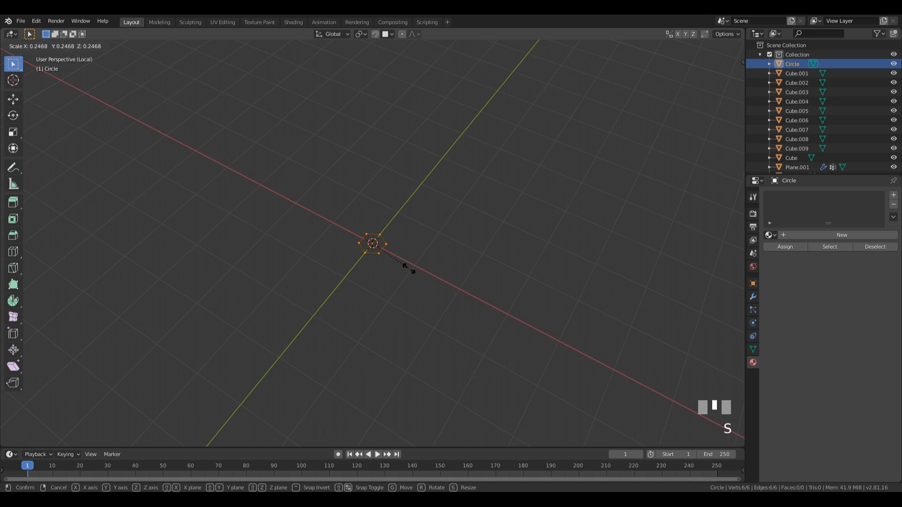
{"action": "left_click", "coordinate": [408, 268]}
{"action": "key", "text": "f"}
{"action": "key", "text": "KP_1"}
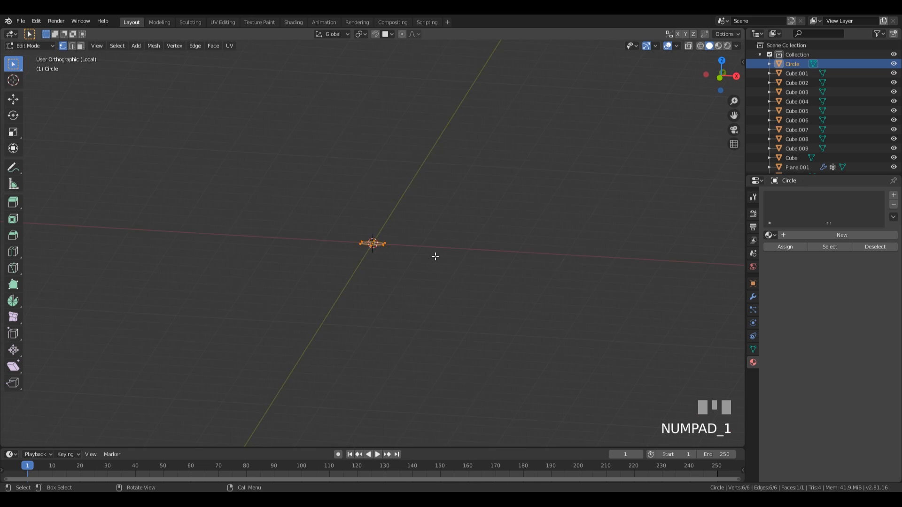
{"action": "middle_click_drag", "start_coordinate": [439, 241], "coordinate": [413, 281], "text": "shift"}
{"action": "scroll", "coordinate": [415, 396], "scroll_direction": "down", "scroll_amount": 2}
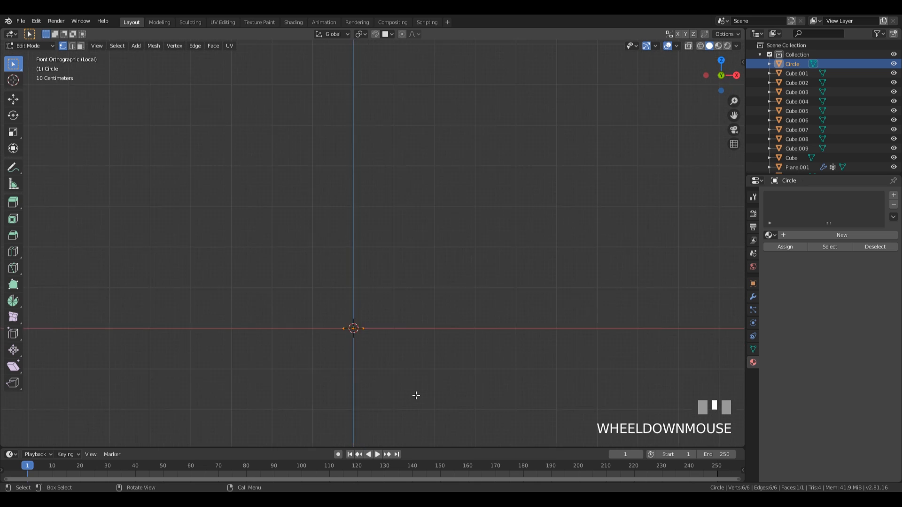
Step: Extrude the hexagon into a short trunk and widen a new top face for the canopy base
{"action": "key", "text": "e"}
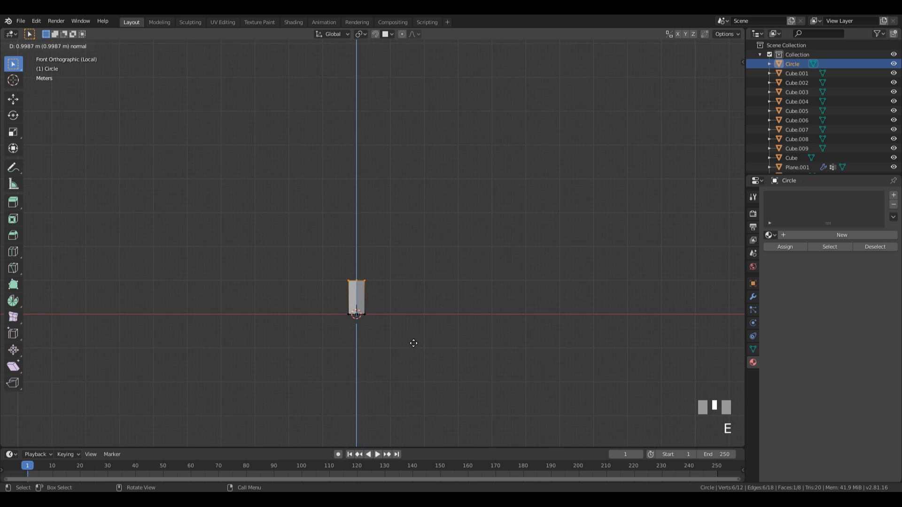
{"action": "left_click", "coordinate": [411, 343]}
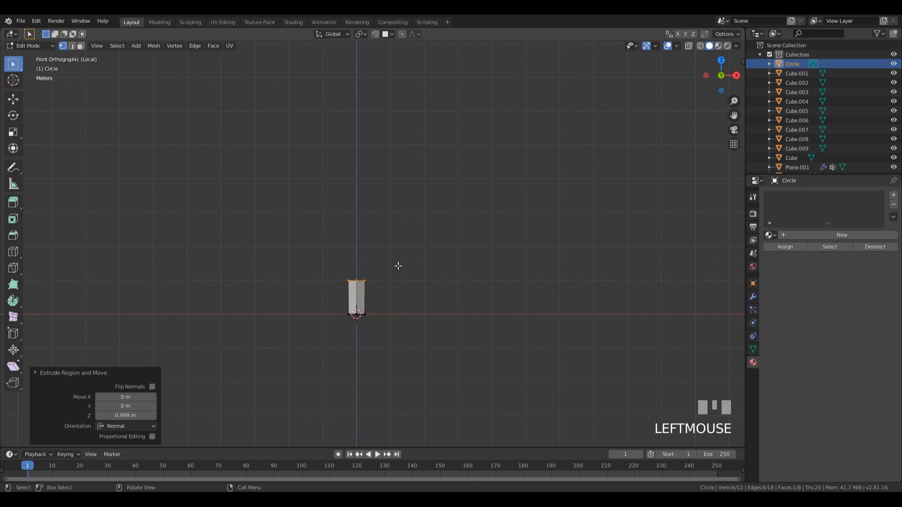
{"action": "key", "text": "e"}
{"action": "left_click", "coordinate": [398, 265]}
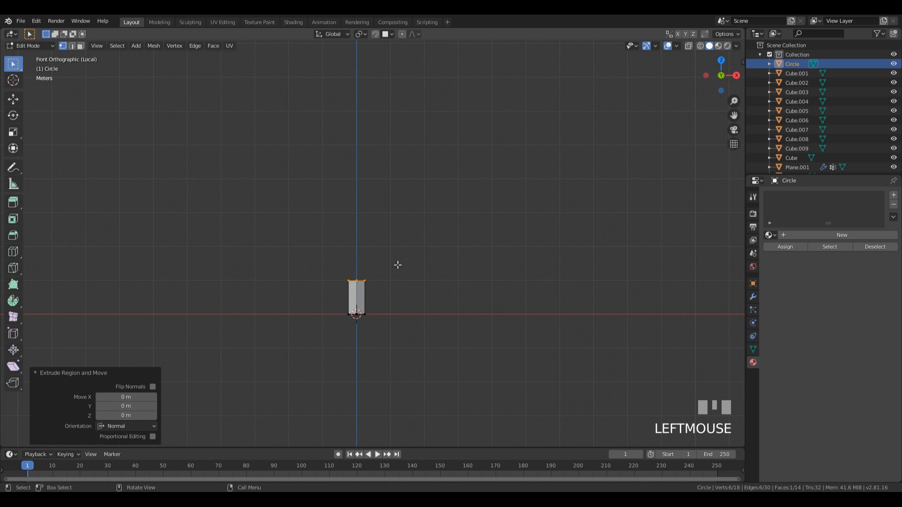
{"action": "key", "text": "s"}
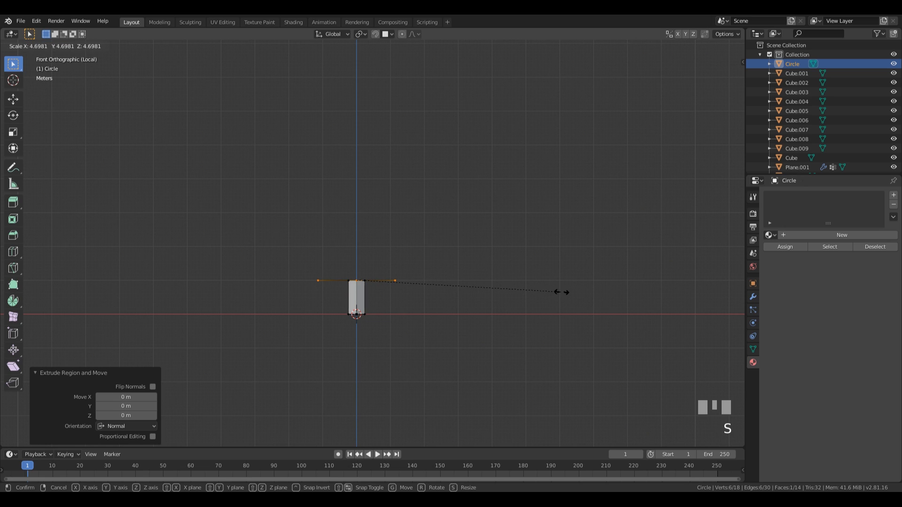
{"action": "left_click", "coordinate": [553, 291]}
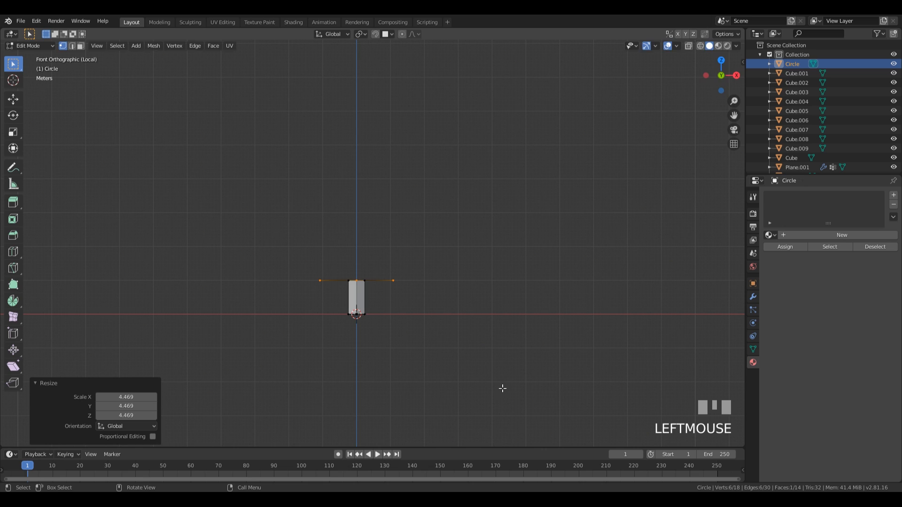
Step: Extrude the canopy 3.87 m upward and pinch its top to a point
{"action": "key", "text": "e"}
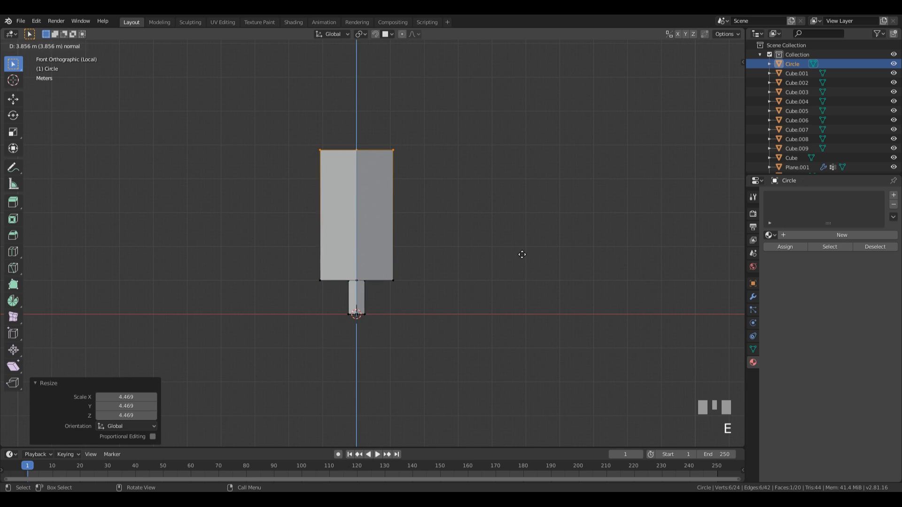
{"action": "left_click", "coordinate": [522, 254]}
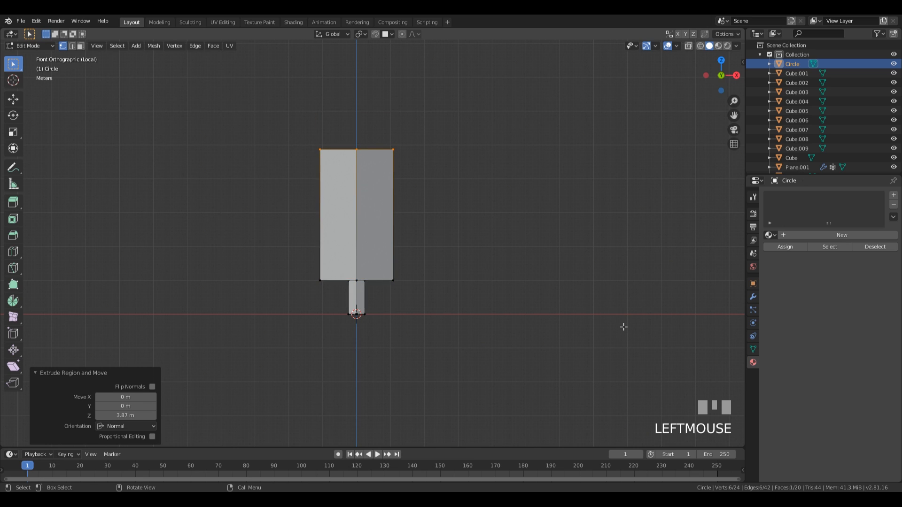
{"action": "key", "text": "s"}
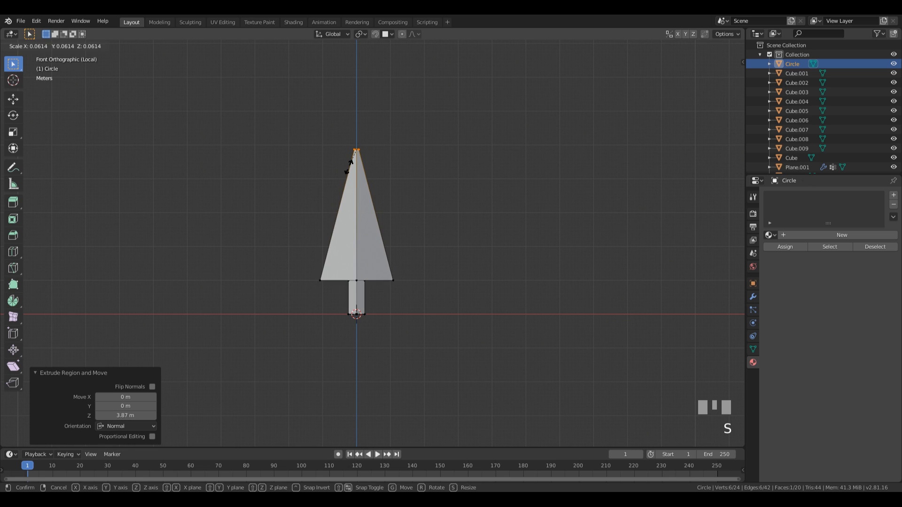
{"action": "left_click", "coordinate": [349, 162]}
Step: Add two loop cuts around the cone from the front view
{"action": "middle_click_drag", "start_coordinate": [433, 156], "coordinate": [439, 194], "text": "shift"}
{"action": "scroll", "coordinate": [329, 127], "scroll_direction": "up", "scroll_amount": 4}
{"action": "middle_click_drag", "start_coordinate": [408, 149], "coordinate": [473, 195], "text": "shift"}
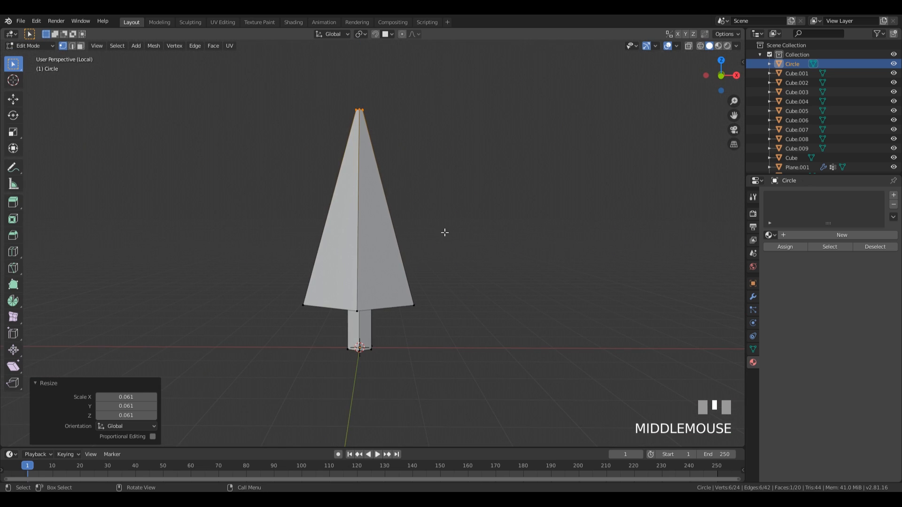
{"action": "middle_click_drag", "start_coordinate": [445, 233], "coordinate": [495, 238]}
{"action": "key", "text": "KP_1"}
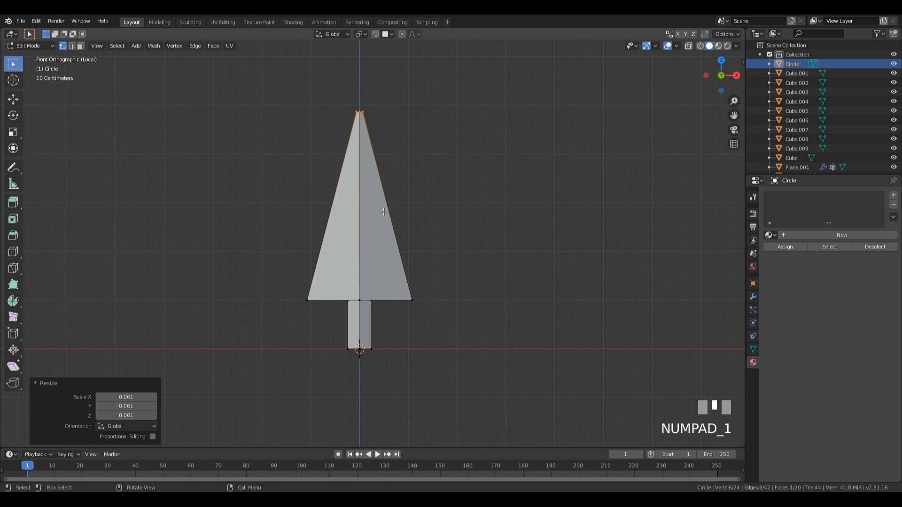
{"action": "key", "text": "ctrl+r"}
{"action": "scroll", "coordinate": [389, 225], "scroll_direction": "up", "scroll_amount": 2}
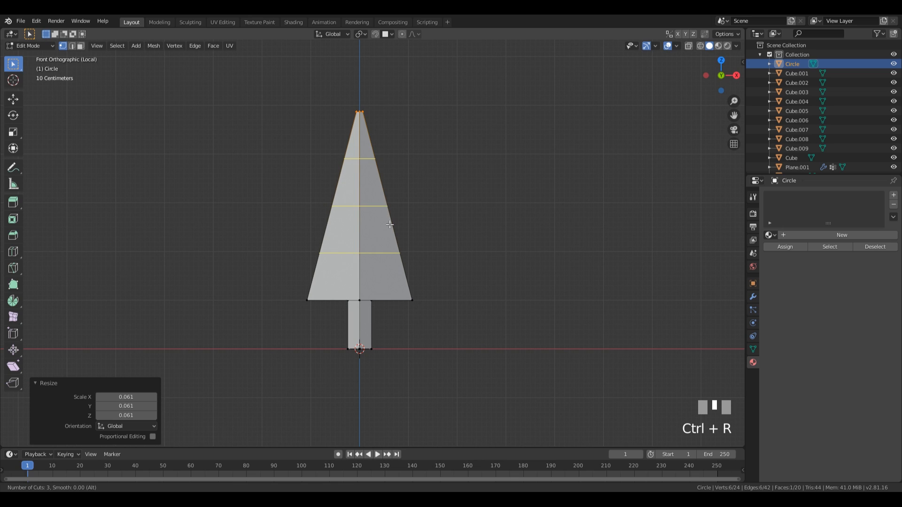
Step: Add two evenly spaced loop cuts across the crown and bevel them into thin bands
{"action": "scroll", "coordinate": [389, 225], "scroll_direction": "down", "scroll_amount": 1}
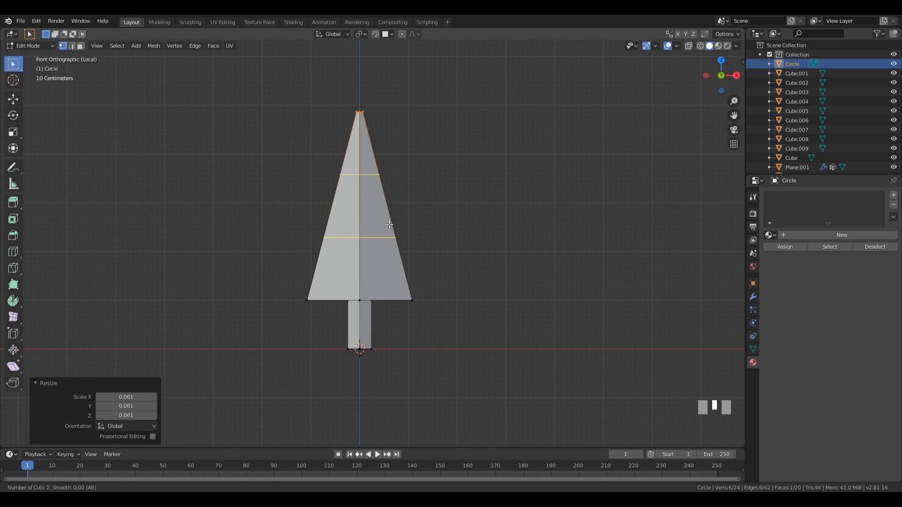
{"action": "left_click", "coordinate": [389, 225]}
{"action": "key", "text": "Escape"}
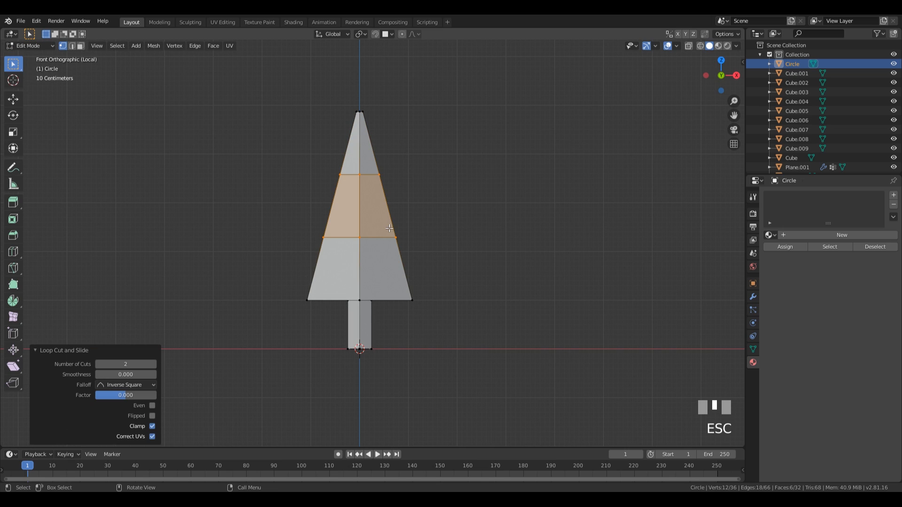
{"action": "key", "text": "2"}
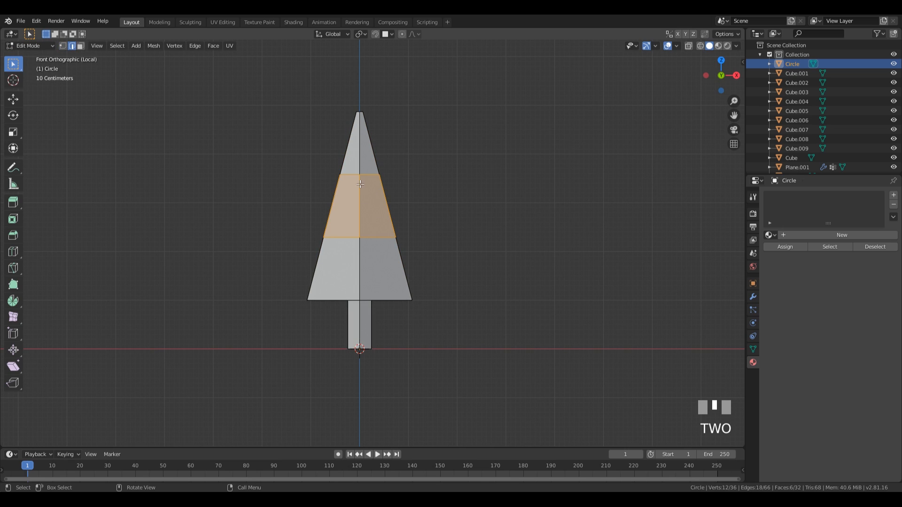
{"action": "left_click", "coordinate": [353, 174], "text": "alt"}
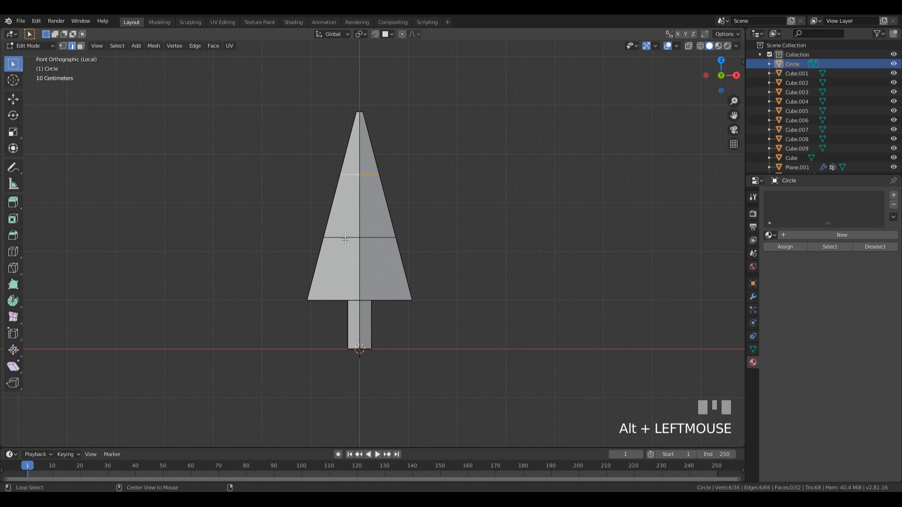
{"action": "left_click", "coordinate": [345, 238], "text": "alt+shift"}
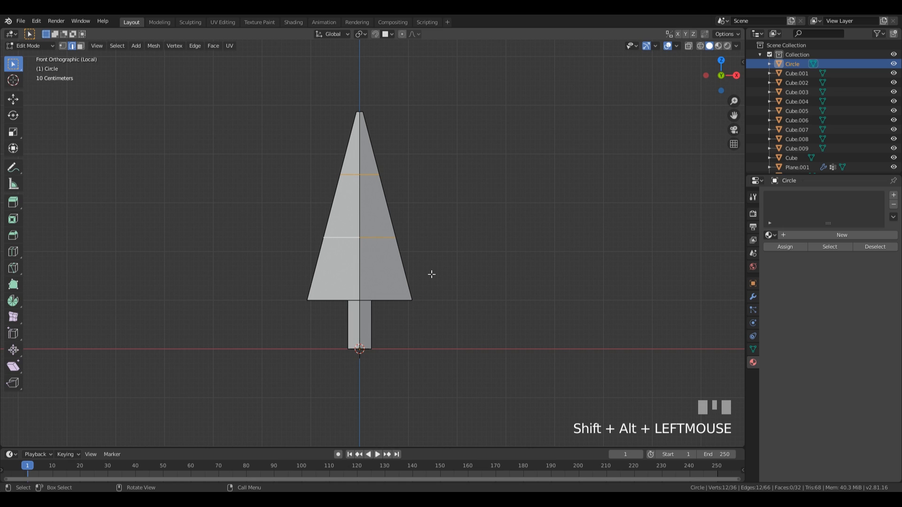
{"action": "key", "text": "ctrl+b"}
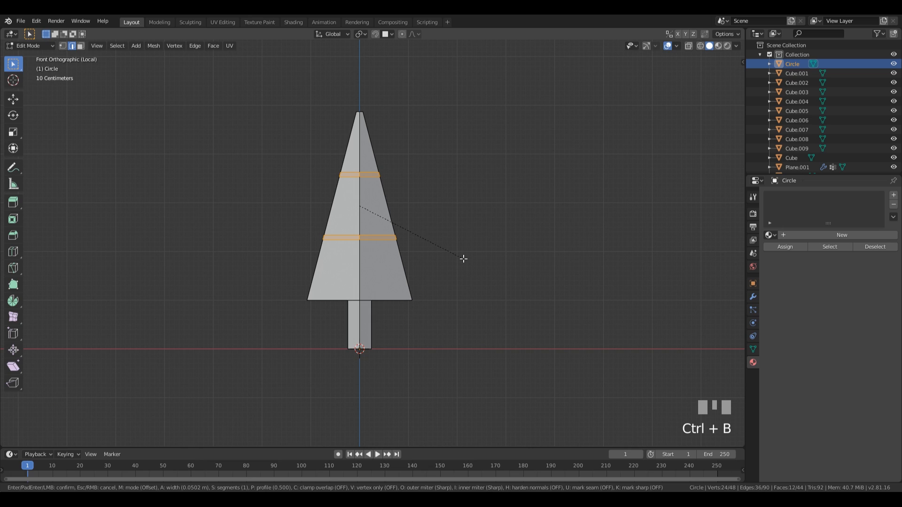
{"action": "left_click", "coordinate": [463, 259]}
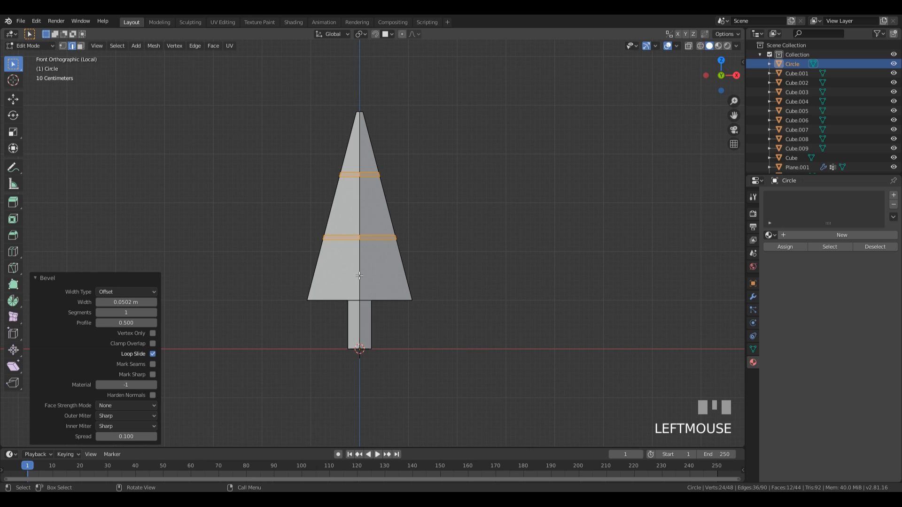
Step: Widen one edge loop of each band horizontally to flare the tier rims
{"action": "key", "text": "2"}
{"action": "left_click", "coordinate": [371, 235], "text": "alt"}
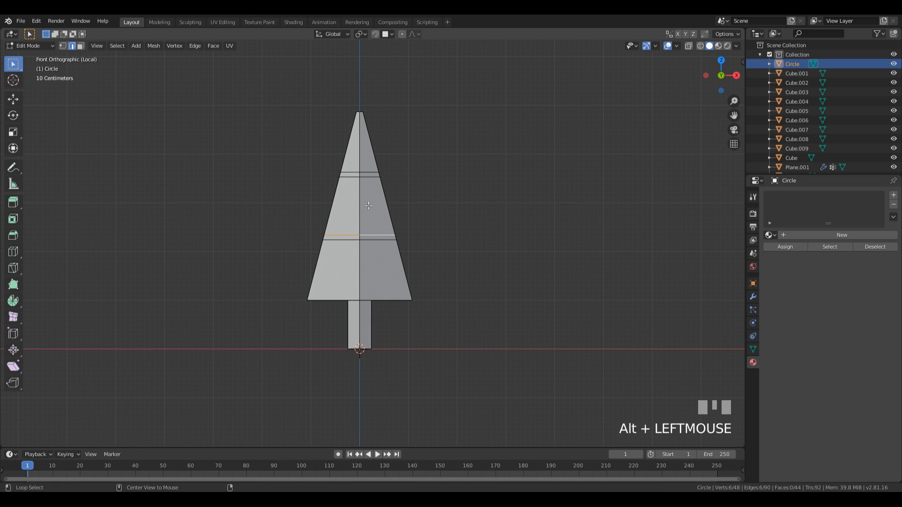
{"action": "left_click", "coordinate": [368, 170], "text": "alt+shift"}
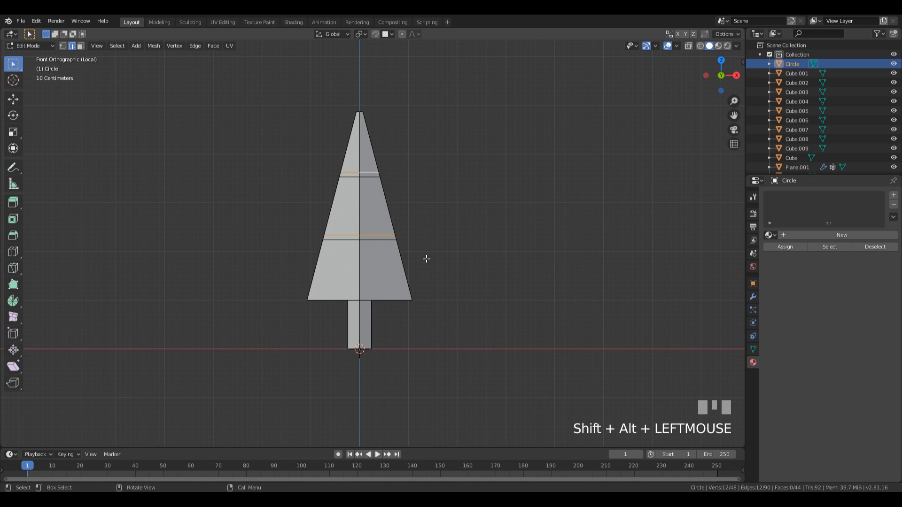
{"action": "key", "text": "s"}
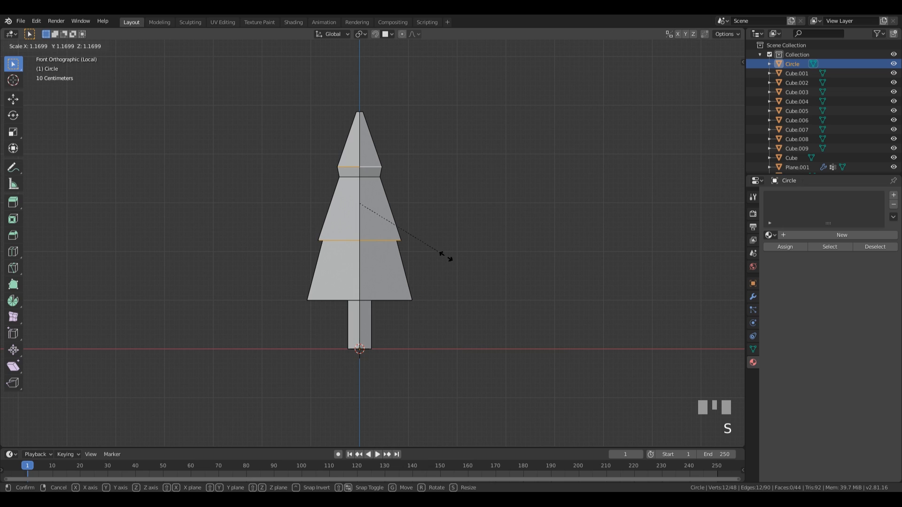
{"action": "key", "text": "shift+z"}
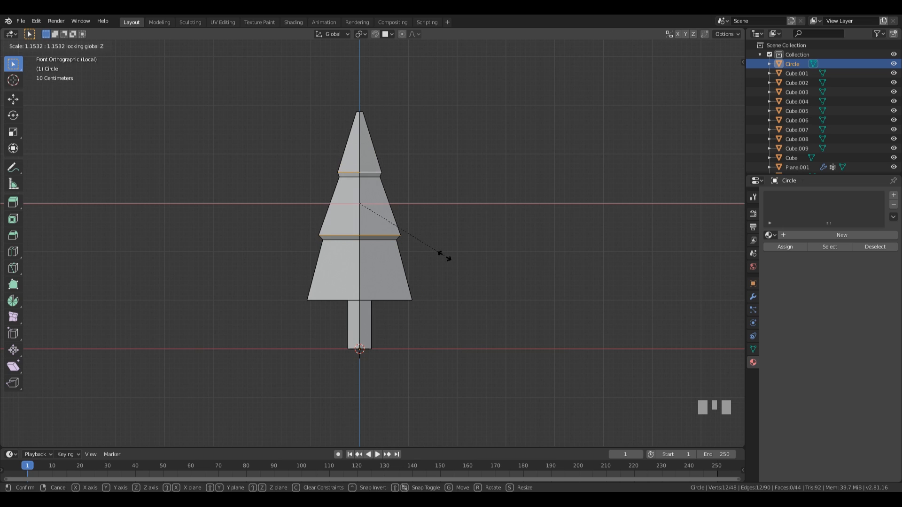
{"action": "left_click", "coordinate": [472, 249]}
Step: Shrink the tier step loops to 0.762, widen the bottom rim to 1.288, and loop-cut the middle tier
{"action": "left_click", "coordinate": [377, 234], "text": "alt"}
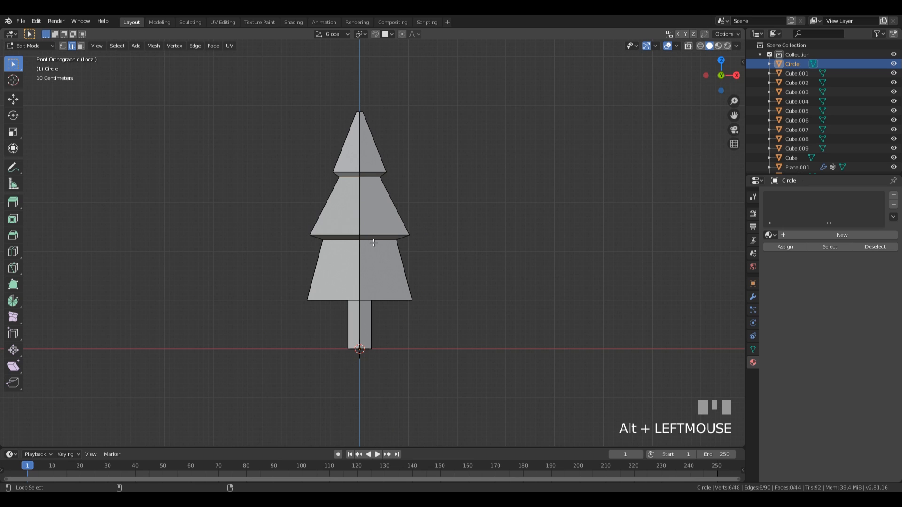
{"action": "left_click", "coordinate": [373, 242], "text": "alt+shift"}
{"action": "key", "text": "s"}
{"action": "key", "text": "shift+z"}
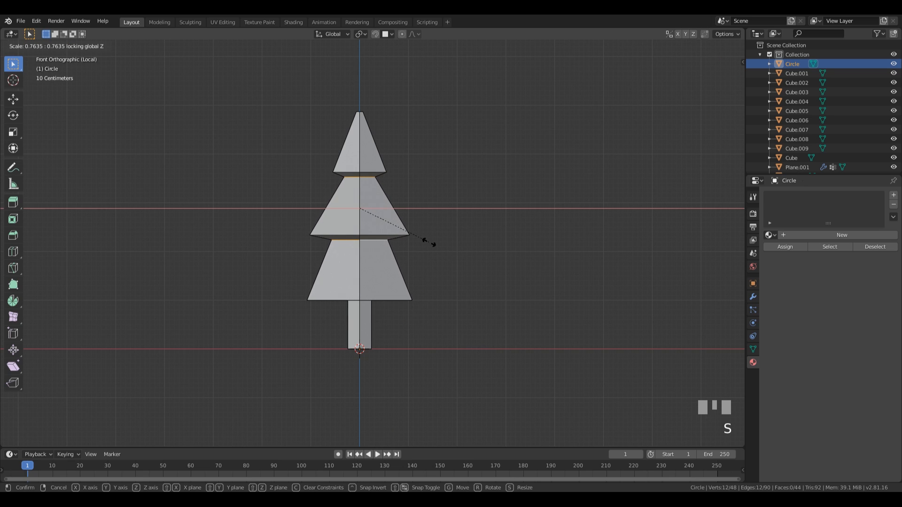
{"action": "left_click", "coordinate": [432, 244]}
{"action": "left_click", "coordinate": [389, 298], "text": "alt"}
{"action": "key", "text": "s"}
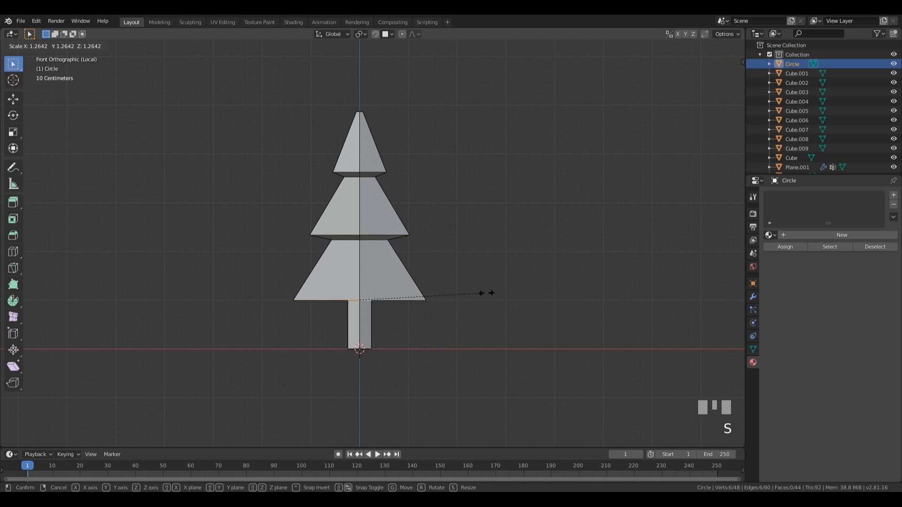
{"action": "left_click", "coordinate": [489, 293]}
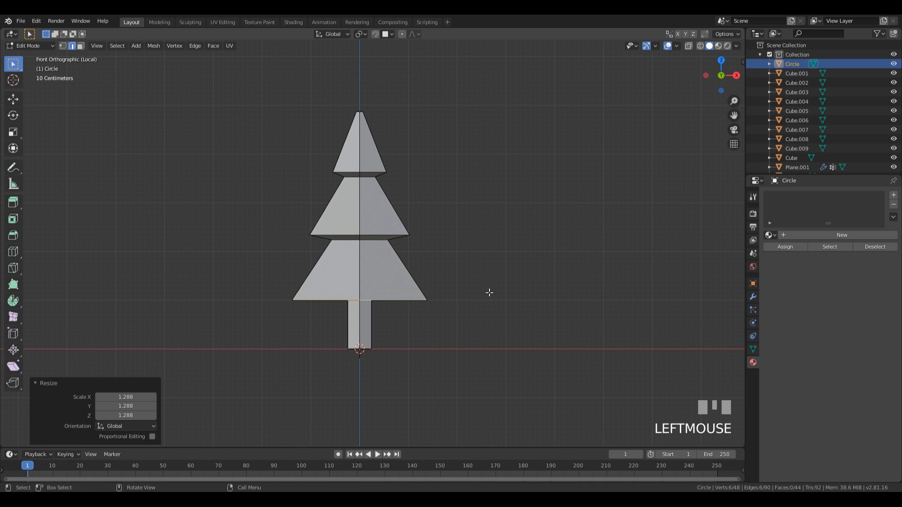
{"action": "key", "text": "ctrl+r"}
{"action": "left_click", "coordinate": [376, 206]}
Step: Add a centred loop cut in the middle, top and bottom tiers
{"action": "key", "text": "Escape"}
{"action": "key", "text": "ctrl+r"}
{"action": "left_click", "coordinate": [369, 144]}
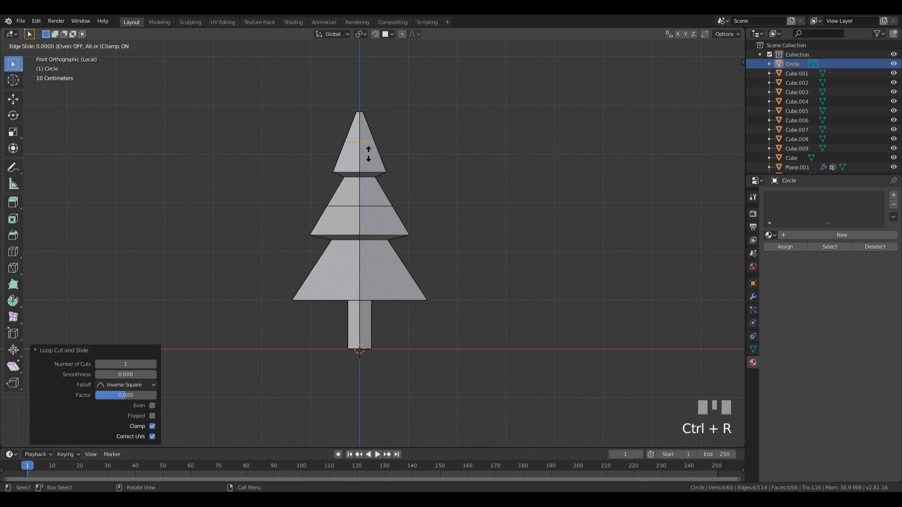
{"action": "key", "text": "Escape"}
{"action": "key", "text": "ctrl+r"}
{"action": "left_click", "coordinate": [392, 270]}
{"action": "key", "text": "Escape"}
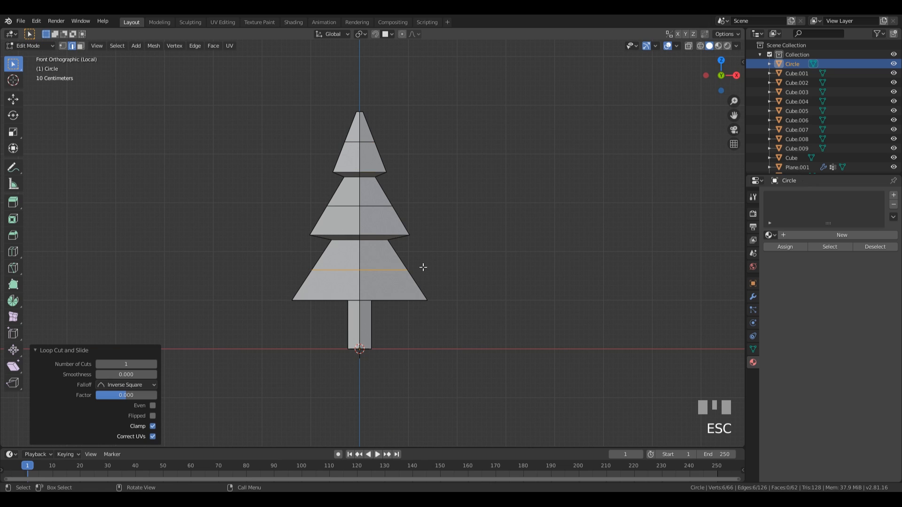
Step: Scale each tier's new loop inward, with the top tier's at 0.744, then select the top and middle rims
{"action": "key", "text": "s"}
{"action": "left_click", "coordinate": [388, 200]}
{"action": "left_click", "coordinate": [388, 203], "text": "alt"}
{"action": "key", "text": "s"}
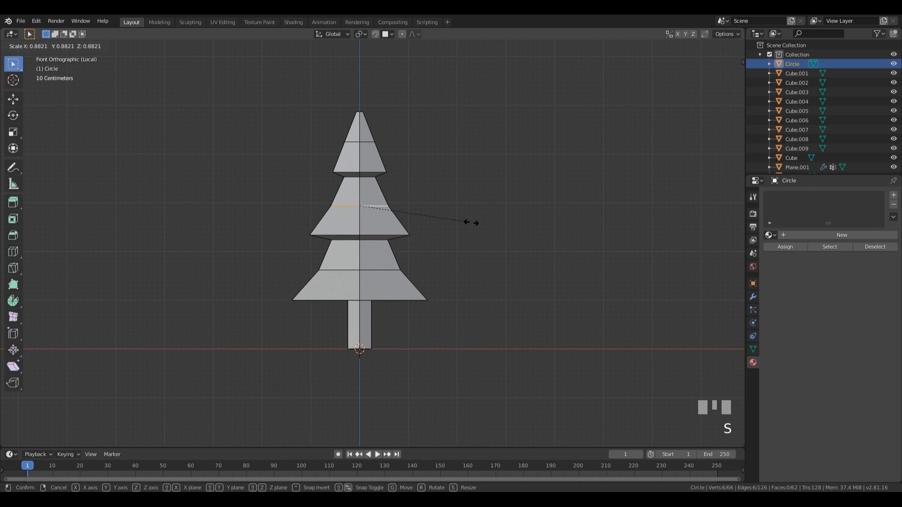
{"action": "left_click", "coordinate": [464, 220]}
{"action": "left_click", "coordinate": [372, 145]}
{"action": "left_click", "coordinate": [372, 146], "text": "alt"}
{"action": "key", "text": "s"}
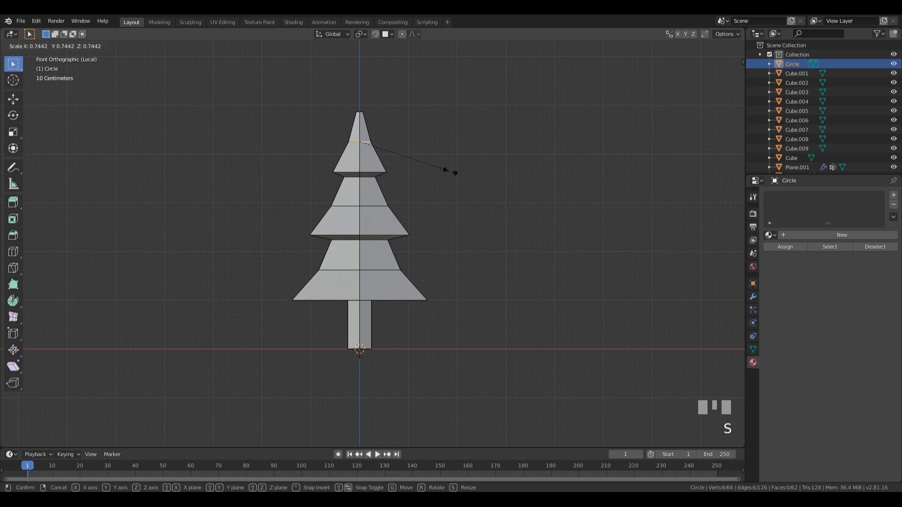
{"action": "left_click", "coordinate": [450, 172]}
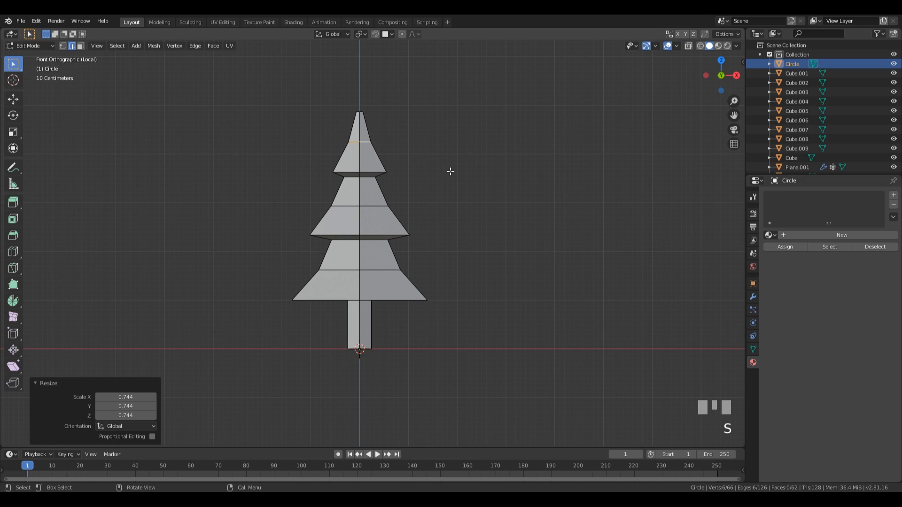
{"action": "left_click", "coordinate": [347, 172], "text": "alt"}
{"action": "left_click", "coordinate": [337, 231], "text": "alt+shift"}
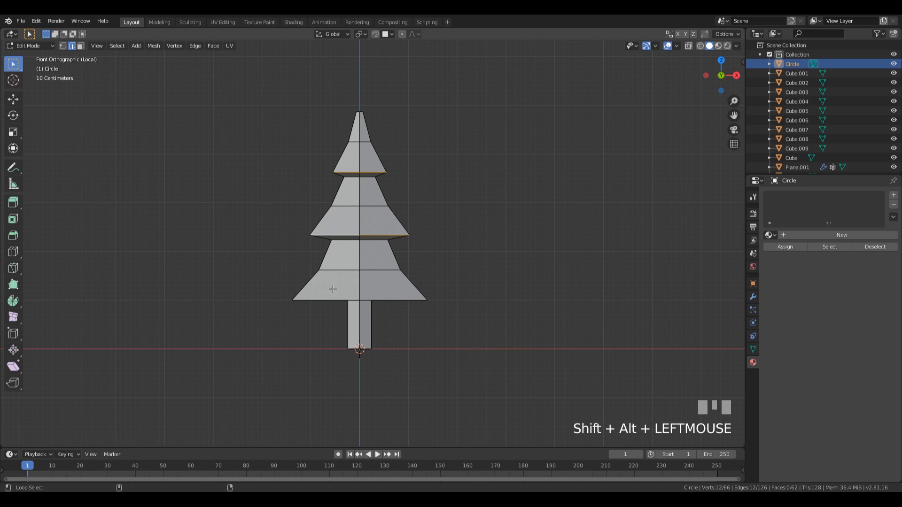
{"action": "middle_click_drag", "start_coordinate": [510, 233], "coordinate": [499, 236]}
Step: Twist the tier rims by -10.8° and the middle tier's loop by -4.56° around Z
{"action": "key", "text": "r"}
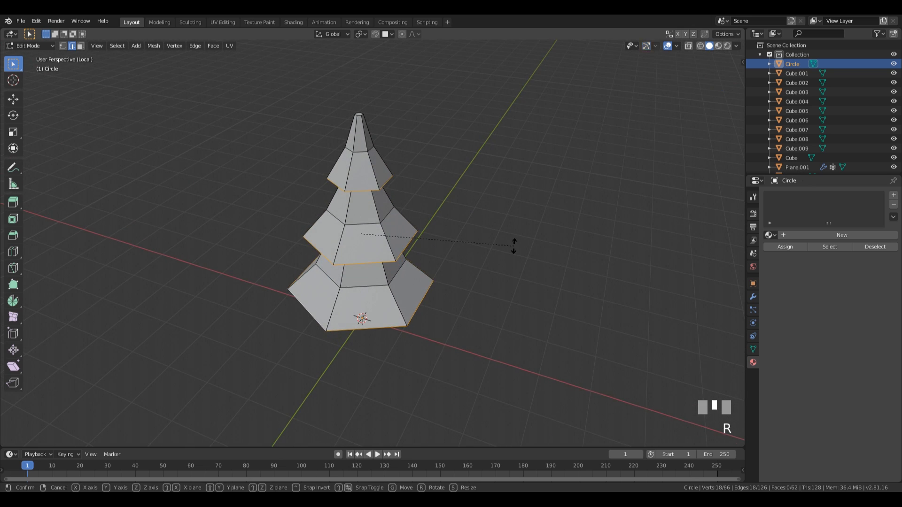
{"action": "key", "text": "z"}
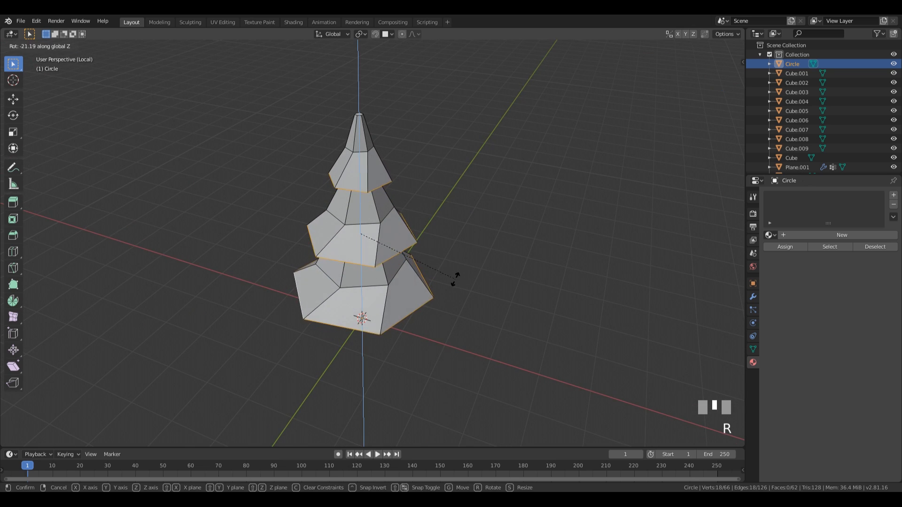
{"action": "left_click", "coordinate": [480, 266]}
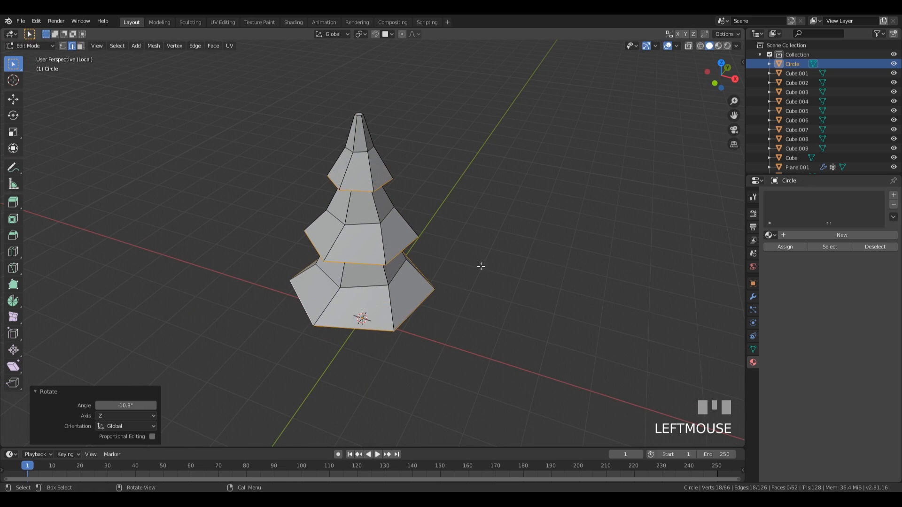
{"action": "left_click", "coordinate": [361, 262], "text": "alt"}
{"action": "key", "text": "r"}
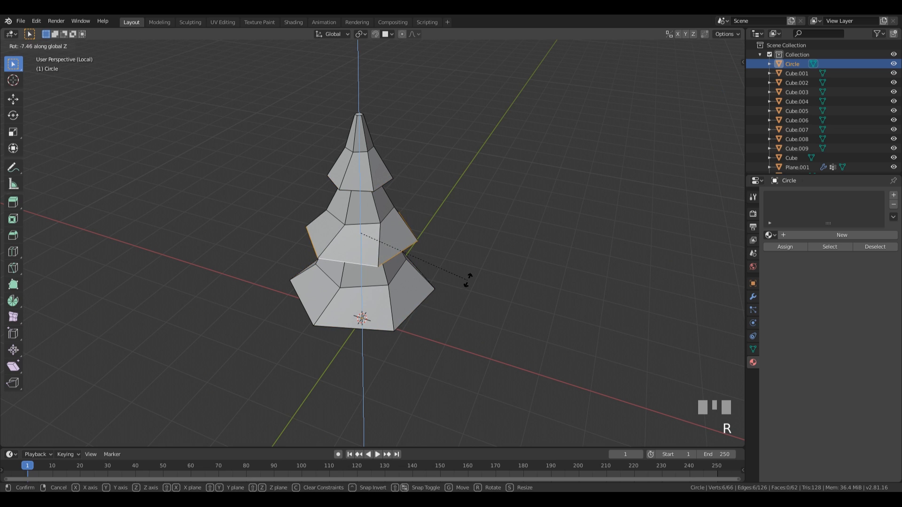
{"action": "left_click", "coordinate": [465, 283]}
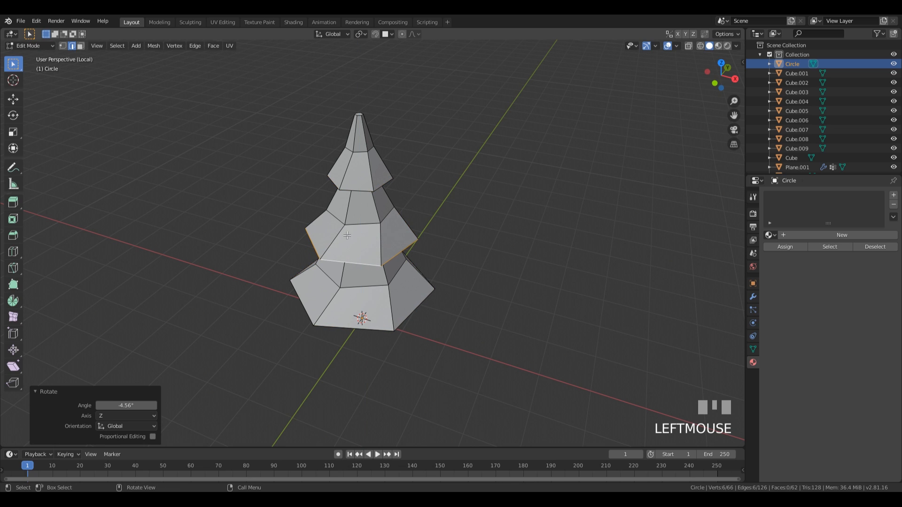
Step: Set a proportional editing falloff and raise the tip vertex 0.106 m along Z
{"action": "key", "text": "1"}
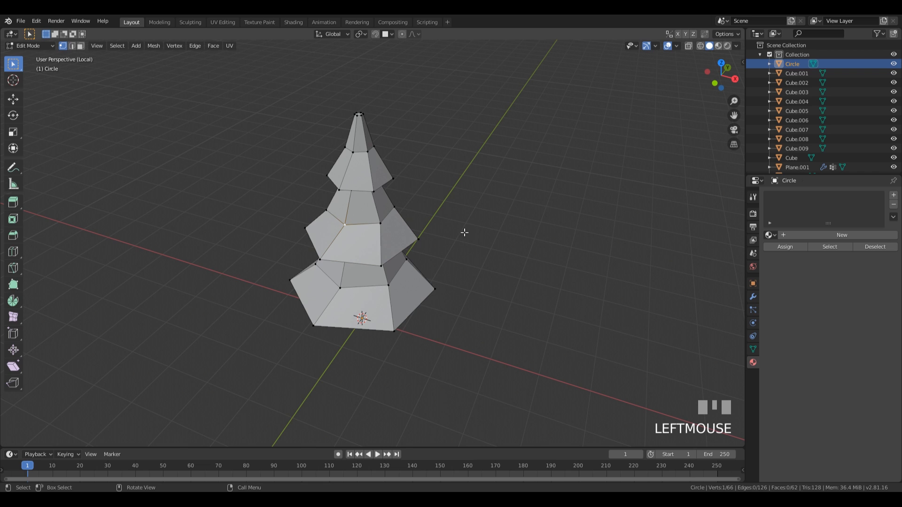
{"action": "left_click", "coordinate": [415, 35]}
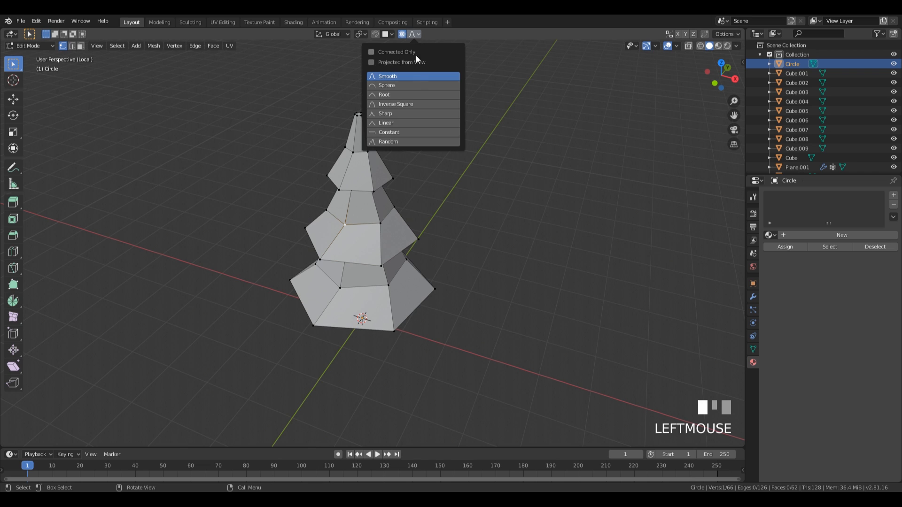
{"action": "left_click", "coordinate": [399, 138]}
{"action": "middle_click_drag", "start_coordinate": [483, 215], "coordinate": [358, 171]}
{"action": "key", "text": "g"}
{"action": "key", "text": "z"}
{"action": "scroll", "coordinate": [473, 169], "scroll_direction": "down", "scroll_amount": 4}
{"action": "left_click", "coordinate": [473, 177]}
{"action": "key", "text": "g"}
{"action": "key", "text": "z"}
{"action": "left_click", "coordinate": [411, 202]}
{"action": "left_click", "coordinate": [358, 171]}
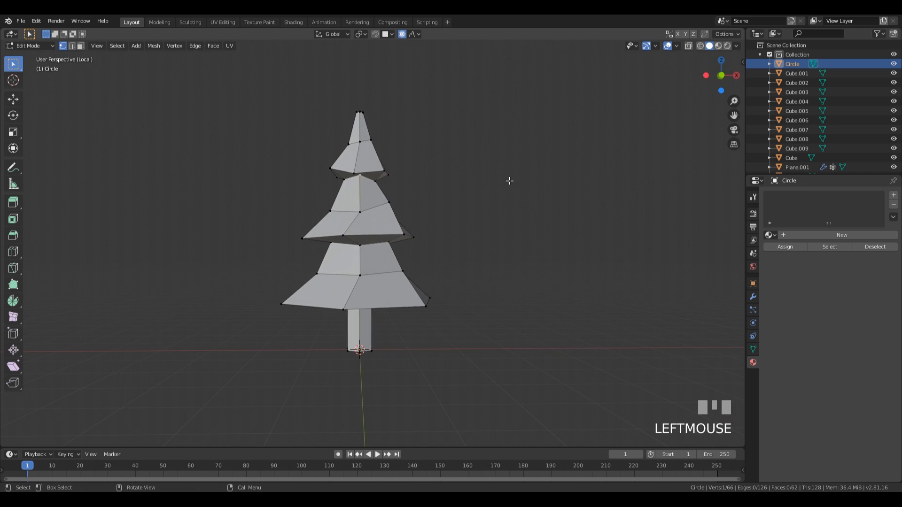
Step: Merge the six tip vertices at their center into a single point
{"action": "middle_click_drag", "start_coordinate": [510, 181], "coordinate": [445, 196]}
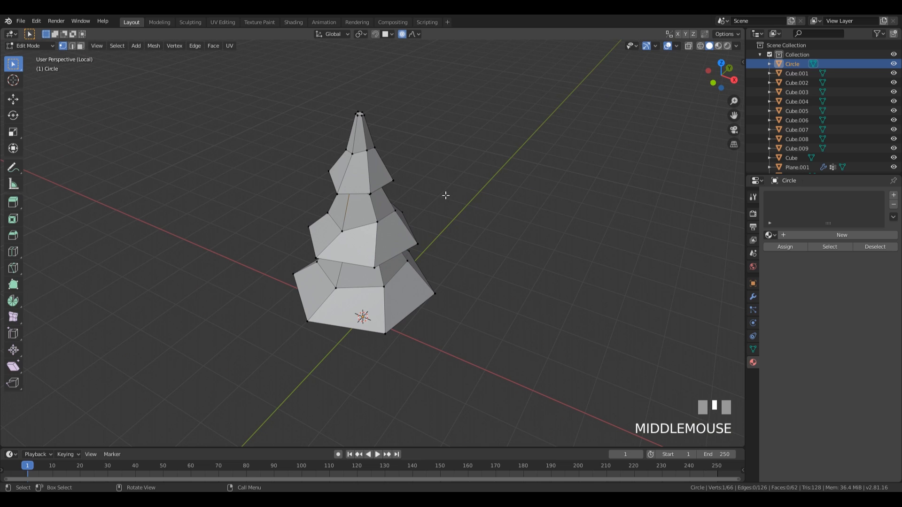
{"action": "key", "text": "1"}
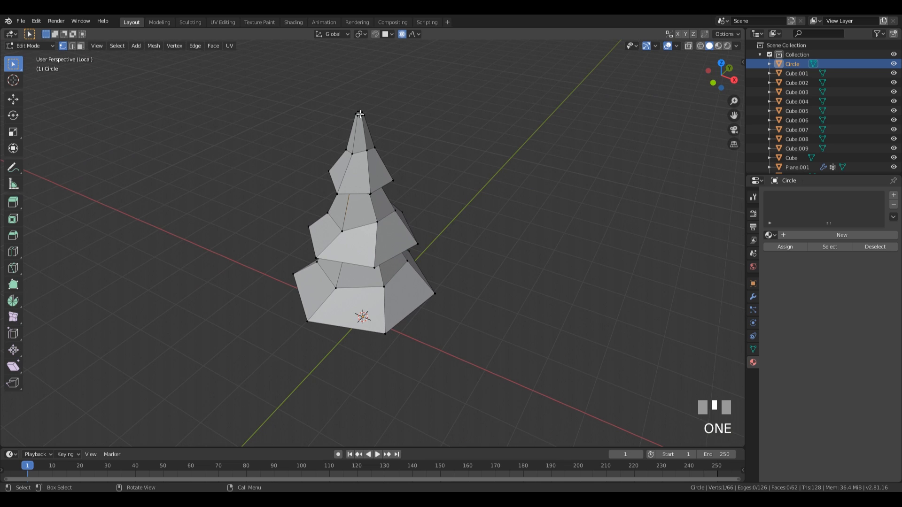
{"action": "middle_click_drag", "start_coordinate": [374, 166], "coordinate": [381, 151]}
{"action": "left_click_drag", "start_coordinate": [346, 124], "coordinate": [431, 94]}
{"action": "middle_click_drag", "start_coordinate": [432, 94], "coordinate": [424, 135]}
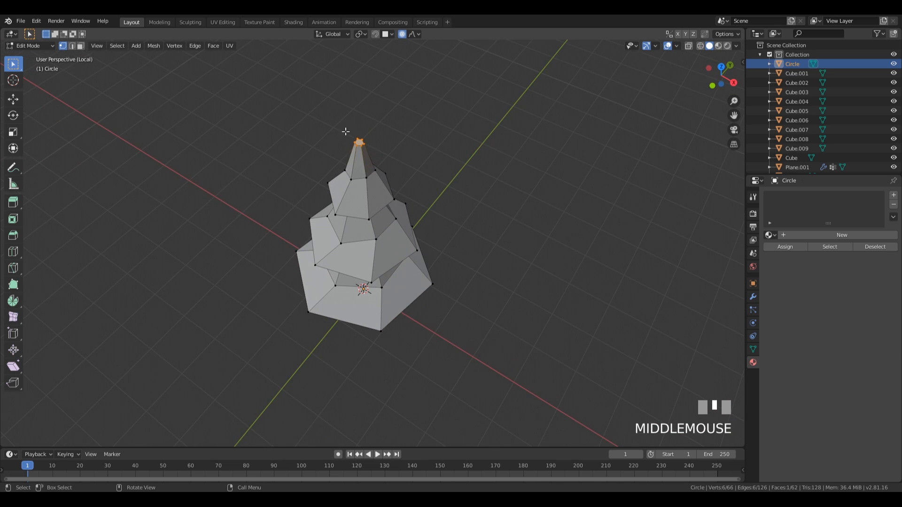
{"action": "key", "text": "alt+m"}
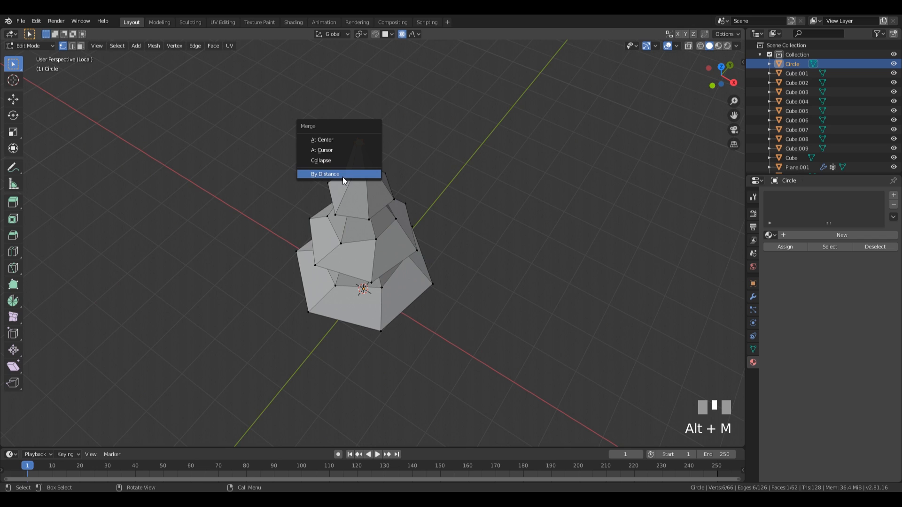
{"action": "left_click", "coordinate": [345, 139]}
{"action": "middle_click_drag", "start_coordinate": [486, 214], "coordinate": [443, 194]}
{"action": "middle_click_drag", "start_coordinate": [367, 324], "coordinate": [368, 325]}
Step: Add a mid-trunk edge loop and scale it narrower
{"action": "key", "text": "ctrl+r"}
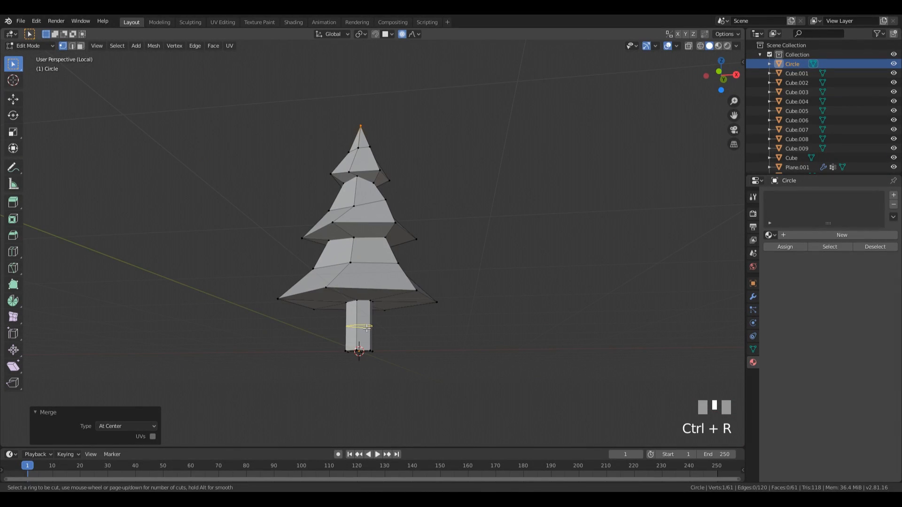
{"action": "left_click", "coordinate": [370, 326]}
{"action": "right_click", "coordinate": [370, 328]}
{"action": "middle_click_drag", "start_coordinate": [440, 314], "coordinate": [449, 332]}
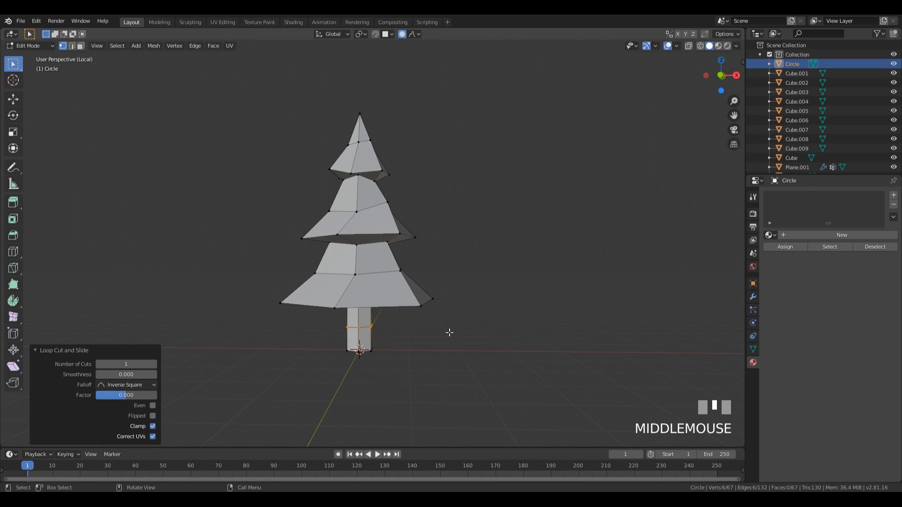
{"action": "key", "text": "s"}
{"action": "right_click", "coordinate": [433, 327]}
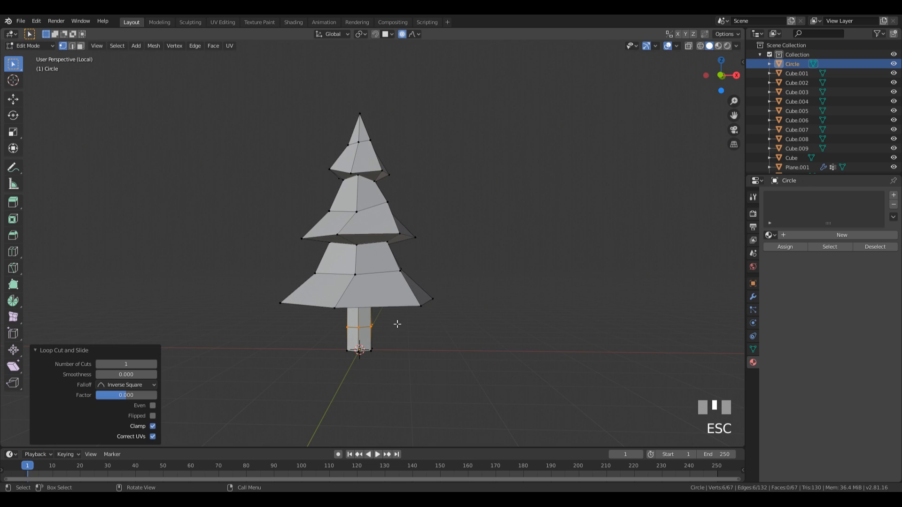
{"action": "middle_click_drag", "start_coordinate": [406, 354], "coordinate": [422, 328]}
{"action": "key", "text": "s"}
{"action": "left_click", "coordinate": [439, 332]}
Step: Scale the trunk-top loop, raise the middle loop 0.115 m, and widen the base loop to 1.583
{"action": "left_click", "coordinate": [409, 302], "text": "alt"}
{"action": "key", "text": "s"}
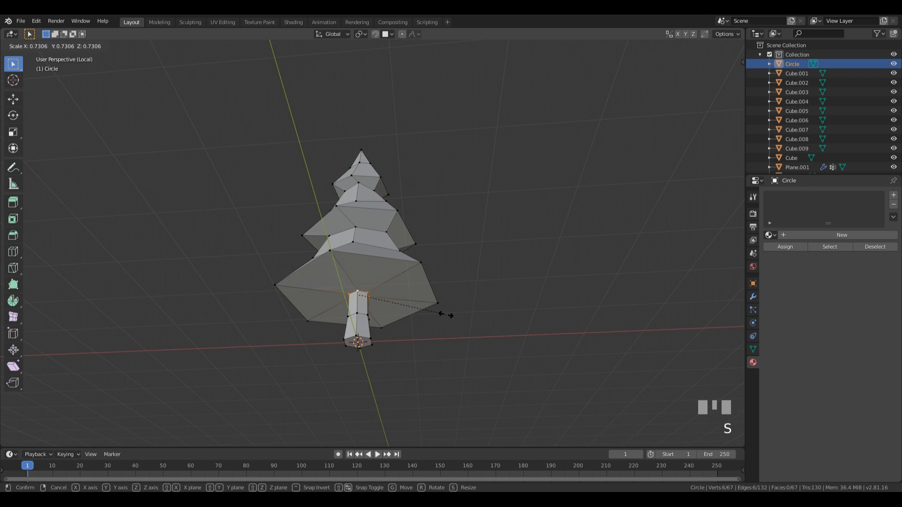
{"action": "left_click", "coordinate": [450, 315]}
{"action": "left_click", "coordinate": [370, 312], "text": "alt"}
{"action": "key", "text": "g"}
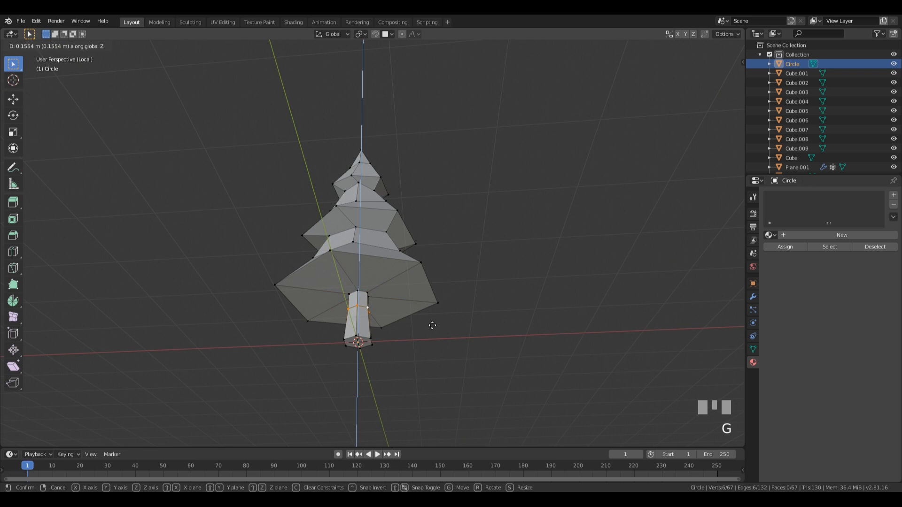
{"action": "left_click", "coordinate": [431, 327]}
{"action": "left_click", "coordinate": [359, 340], "text": "alt"}
{"action": "key", "text": "s"}
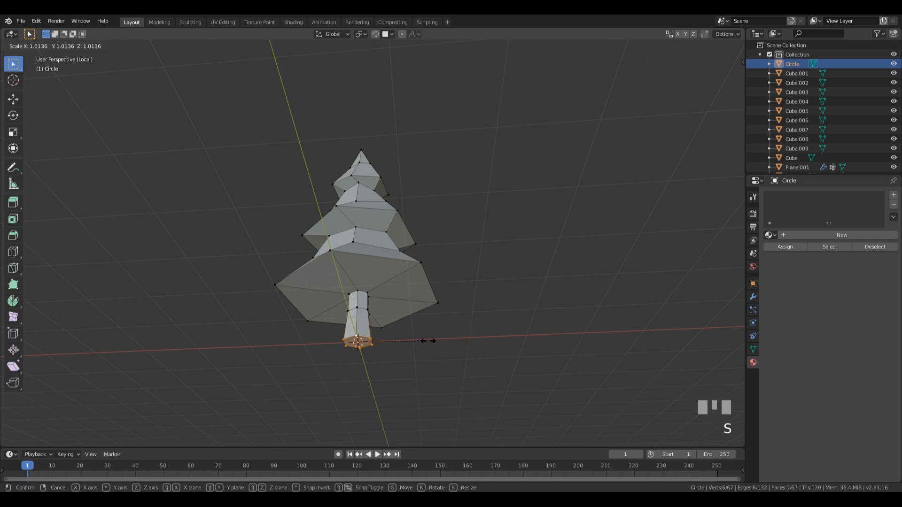
{"action": "left_click", "coordinate": [468, 346]}
{"action": "middle_click_drag", "start_coordinate": [463, 324], "coordinate": [526, 323]}
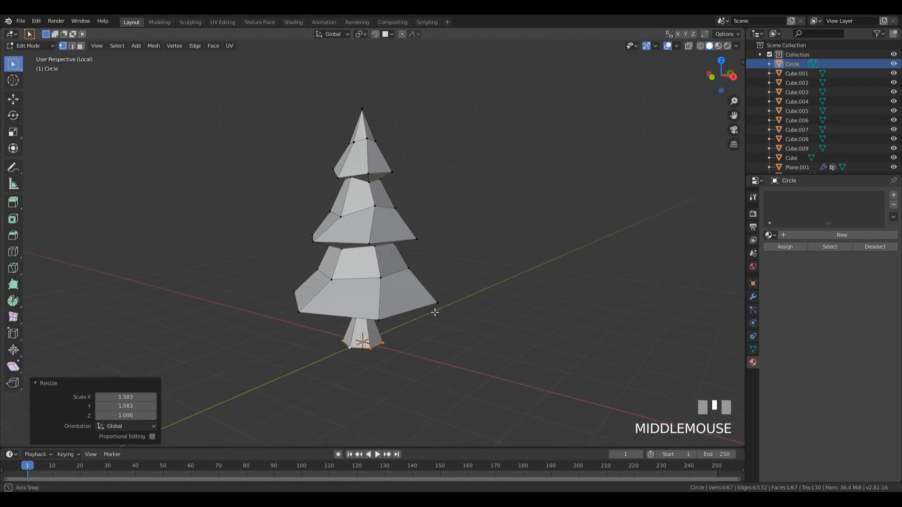
Step: Slim the whole tree horizontally to 0.945, keeping its height
{"action": "key", "text": "a"}
{"action": "middle_click_drag", "start_coordinate": [439, 277], "coordinate": [505, 280]}
{"action": "key", "text": "s"}
{"action": "key", "text": "shift+z"}
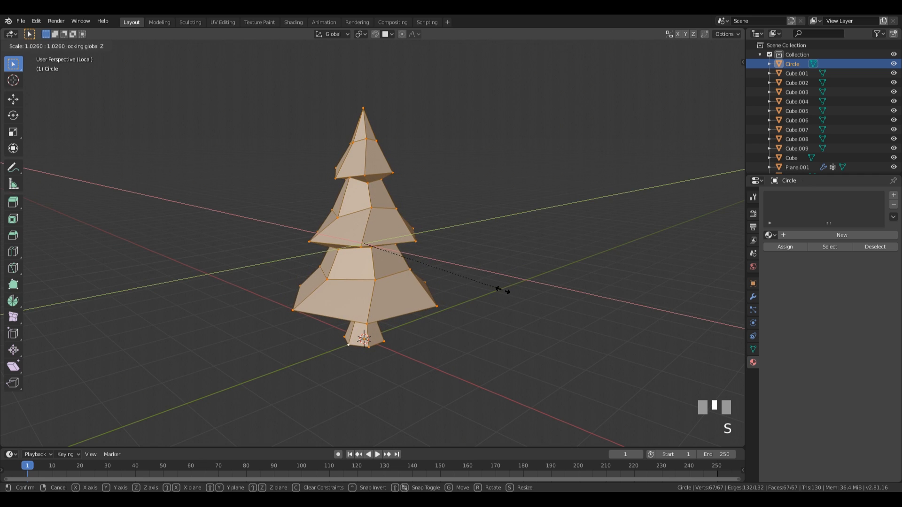
{"action": "left_click", "coordinate": [511, 299]}
{"action": "middle_click_drag", "start_coordinate": [510, 298], "coordinate": [470, 289]}
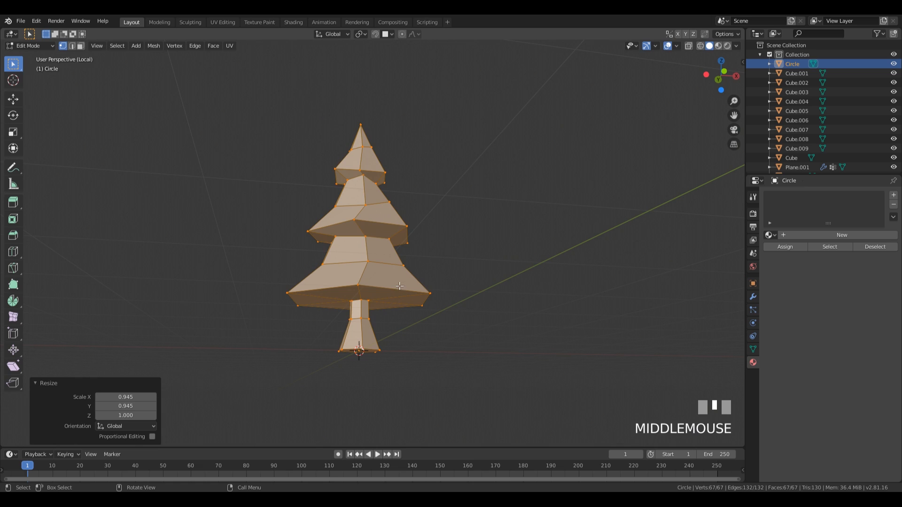
Step: Raise the trunk-top loop 0.206 m and lower the whole tree mesh 0.164 m
{"action": "key", "text": "2"}
{"action": "left_click", "coordinate": [426, 294], "text": "alt"}
{"action": "key", "text": "g"}
{"action": "key", "text": "z"}
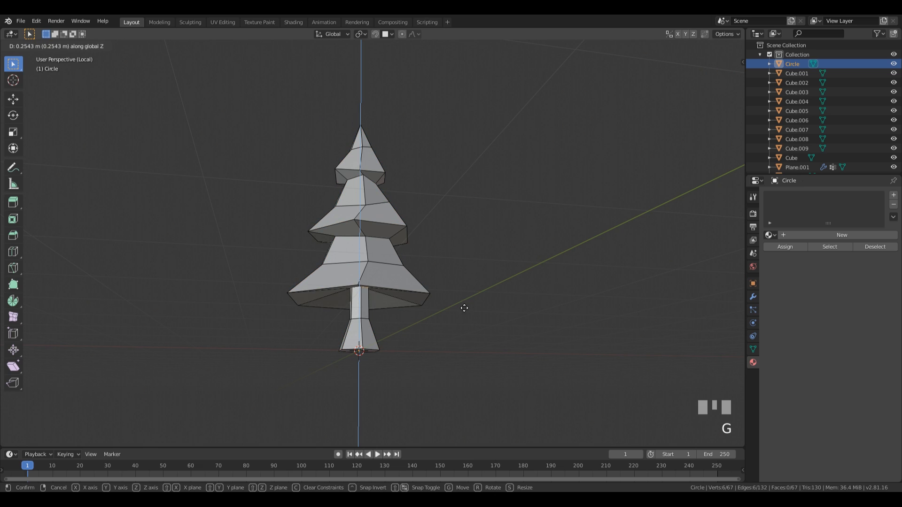
{"action": "left_click", "coordinate": [454, 310]}
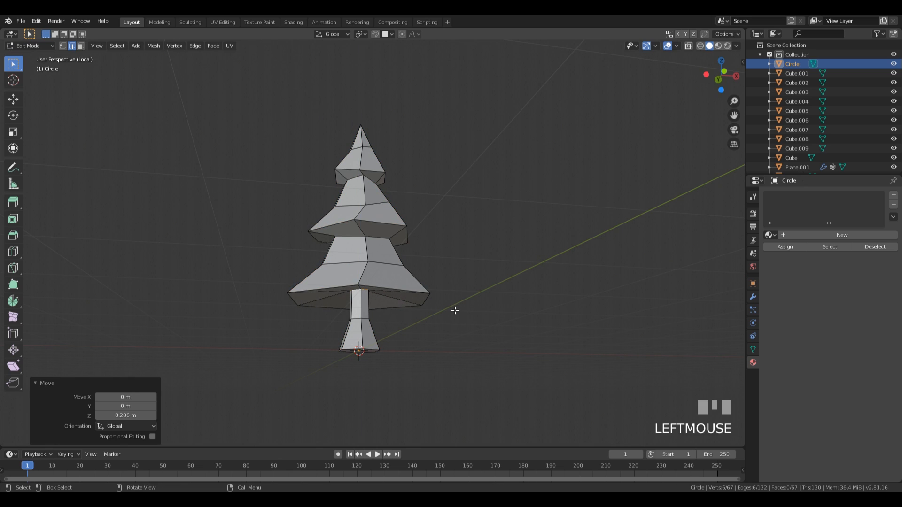
{"action": "key", "text": "a"}
{"action": "key", "text": "g"}
{"action": "key", "text": "z"}
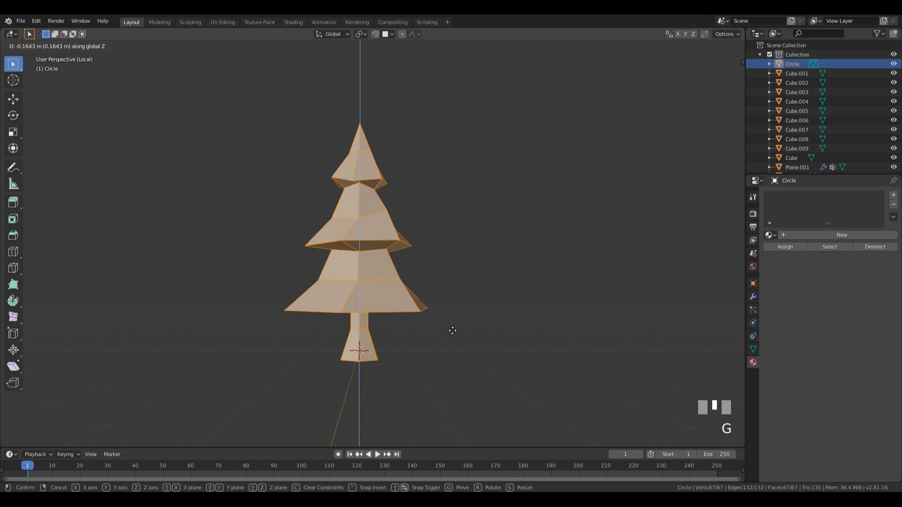
{"action": "left_click", "coordinate": [452, 331]}
{"action": "middle_click_drag", "start_coordinate": [452, 331], "coordinate": [411, 342]}
Step: With snapping on, place the tree on the terrain's left bank and scale it to 0.809
{"action": "key", "text": "Tab"}
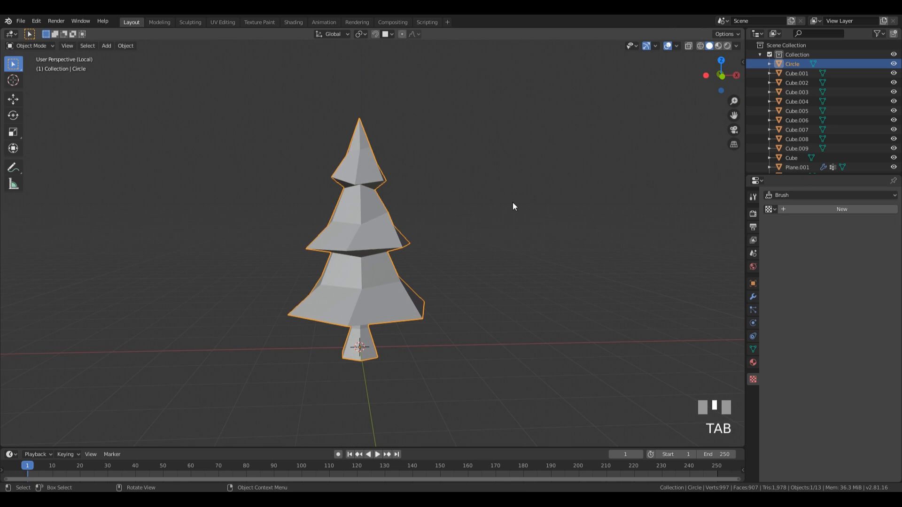
{"action": "key", "text": "KP_Divide"}
{"action": "middle_click_drag", "start_coordinate": [416, 205], "coordinate": [469, 201]}
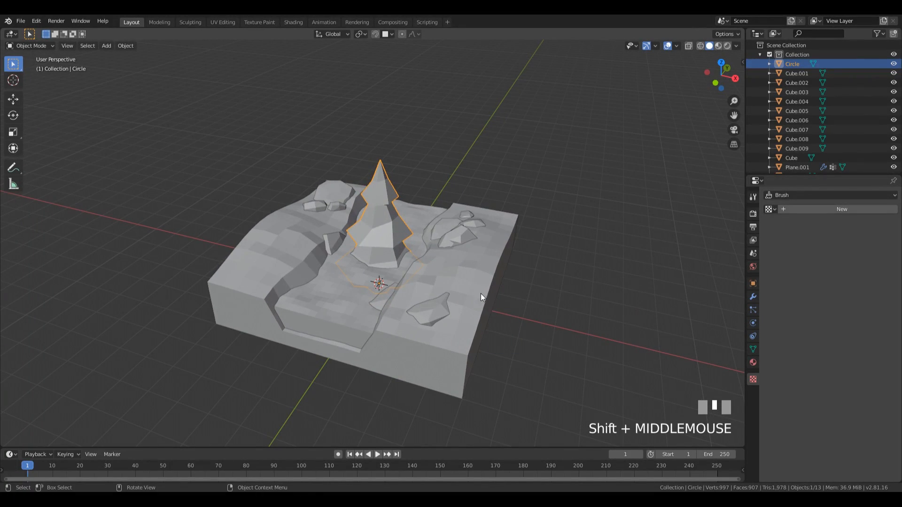
{"action": "key", "text": "shift+Tab"}
{"action": "key", "text": "g"}
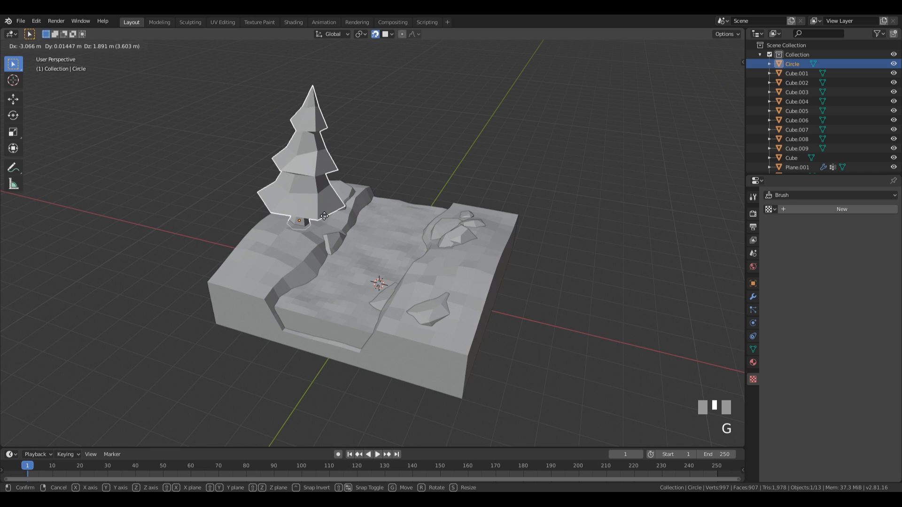
{"action": "left_click", "coordinate": [319, 220]}
{"action": "key", "text": "s"}
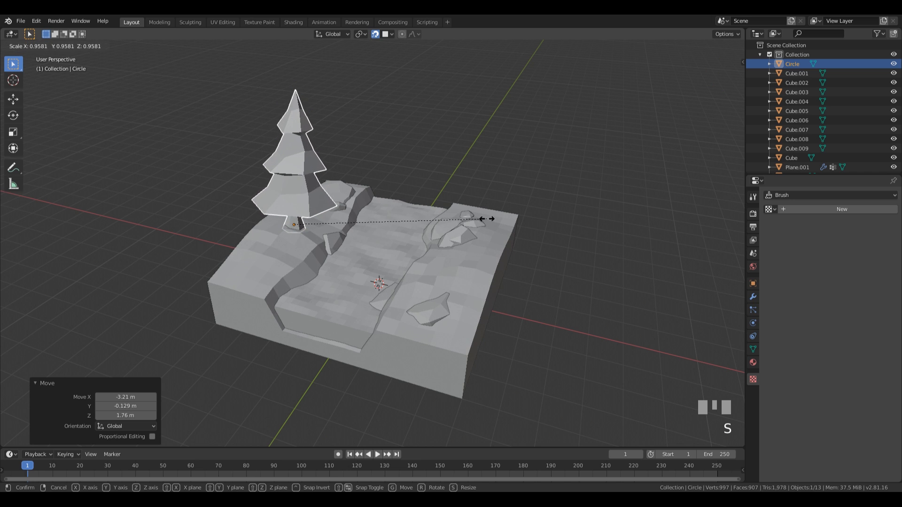
{"action": "left_click", "coordinate": [459, 217]}
Step: Turn snapping off, tilt the tree slightly, and adjust its height on the ground
{"action": "middle_click_drag", "start_coordinate": [459, 217], "coordinate": [441, 189]}
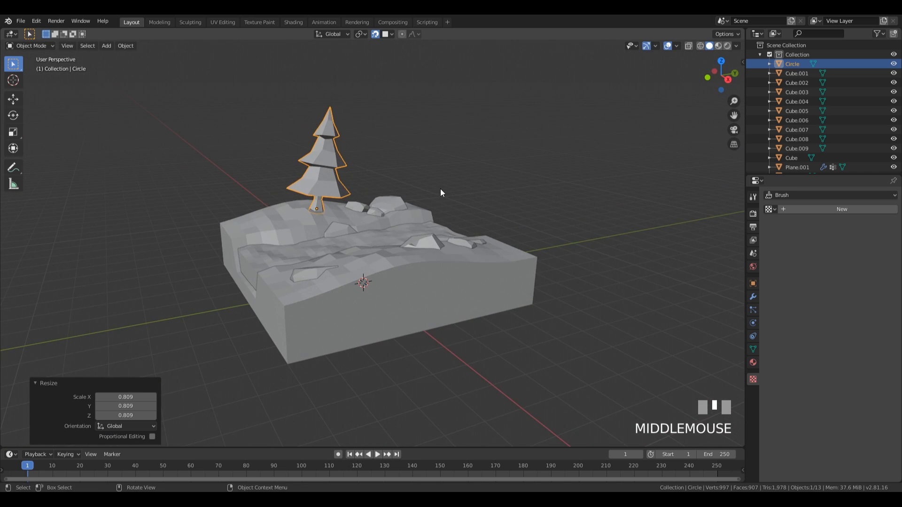
{"action": "key", "text": "shift+Tab"}
{"action": "key", "text": "r"}
{"action": "key", "text": "r"}
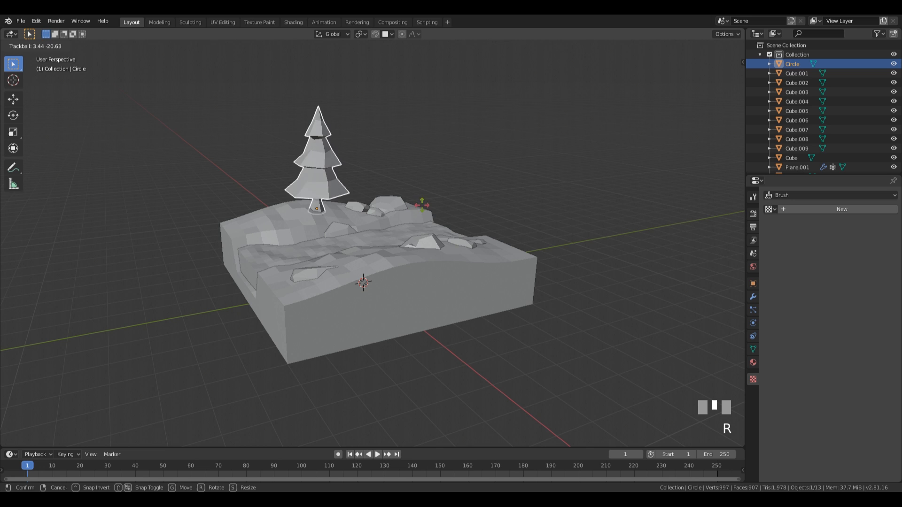
{"action": "left_click", "coordinate": [421, 202]}
{"action": "scroll", "coordinate": [408, 232], "scroll_direction": "up", "scroll_amount": 3}
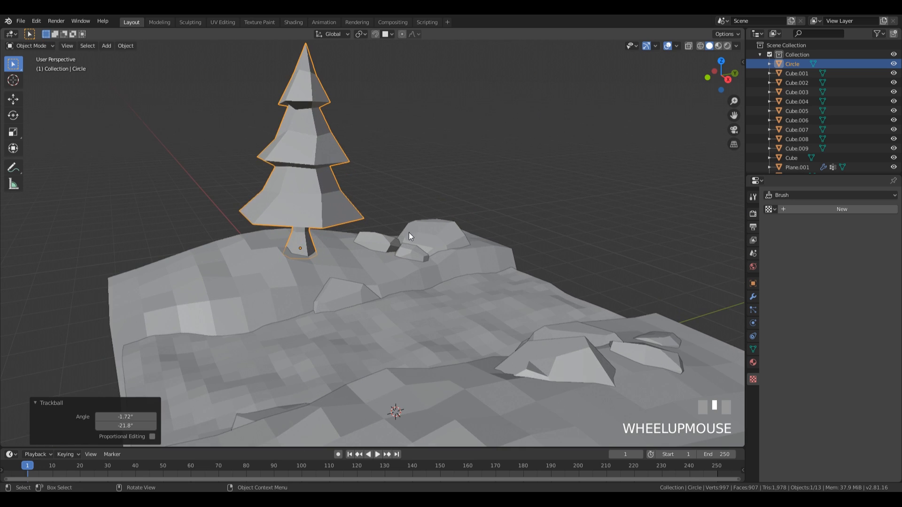
{"action": "key", "text": "g"}
{"action": "key", "text": "z"}
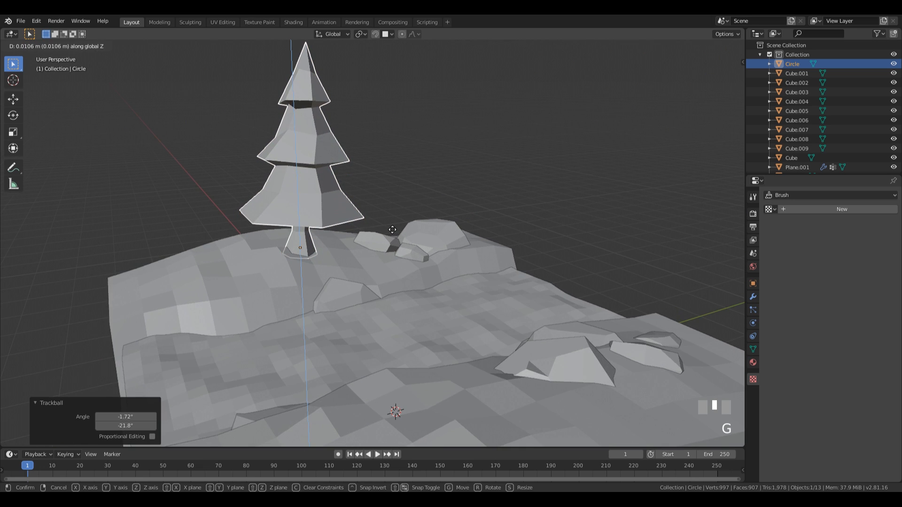
{"action": "left_click", "coordinate": [422, 234]}
Step: Rescale the tree to 0.980, reposition it on the ledge, and tilt it about 3°
{"action": "middle_click_drag", "start_coordinate": [423, 235], "coordinate": [356, 235]}
{"action": "scroll", "coordinate": [444, 237], "scroll_direction": "down", "scroll_amount": 2}
{"action": "key", "text": "s"}
{"action": "left_click", "coordinate": [437, 231]}
{"action": "key", "text": "g"}
{"action": "left_click", "coordinate": [423, 226]}
{"action": "key", "text": "r"}
{"action": "key", "text": "r"}
{"action": "left_click", "coordinate": [421, 215]}
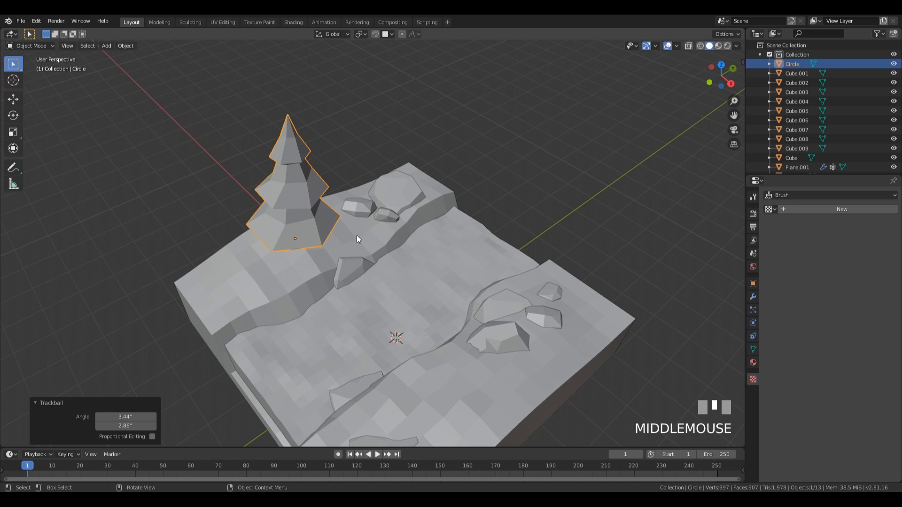
{"action": "middle_click_drag", "start_coordinate": [439, 356], "coordinate": [424, 281]}
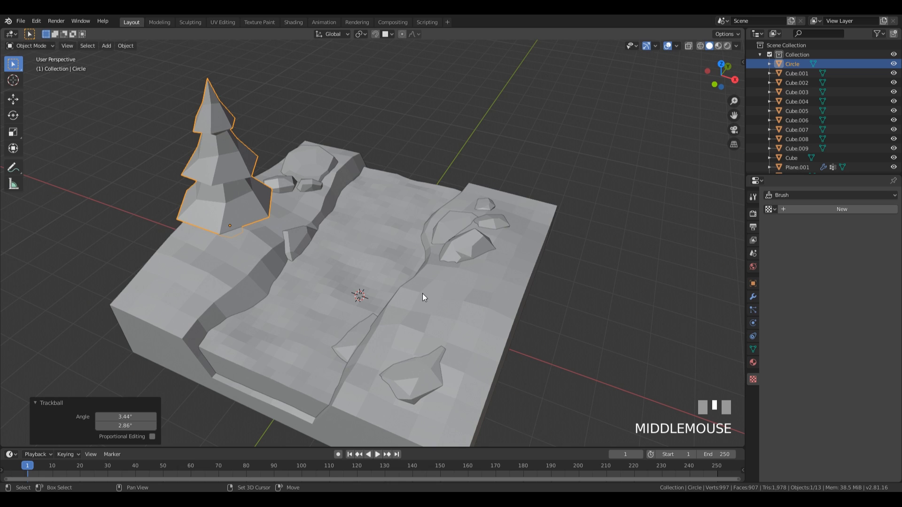
{"action": "key", "text": "shift+a"}
Step: Add a cylinder with 8 vertices
{"action": "mouse_move", "coordinate": [422, 294]}
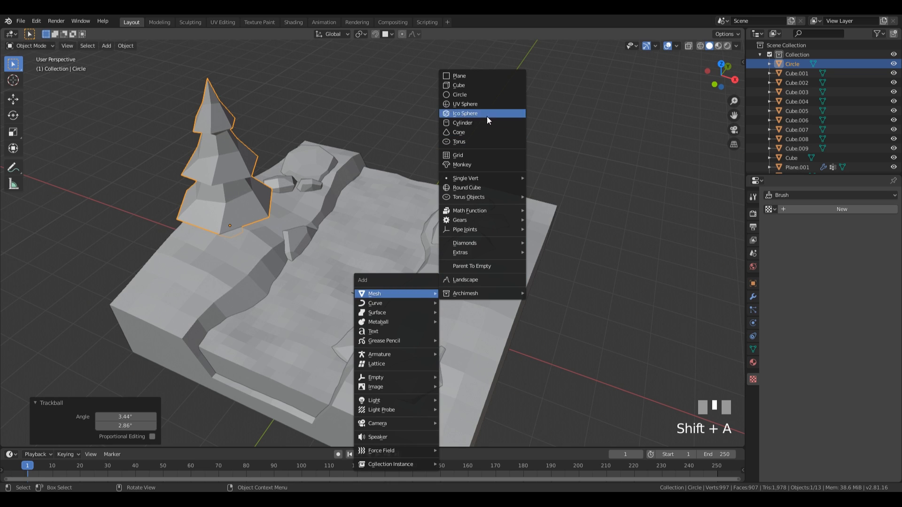
{"action": "left_click", "coordinate": [477, 123]}
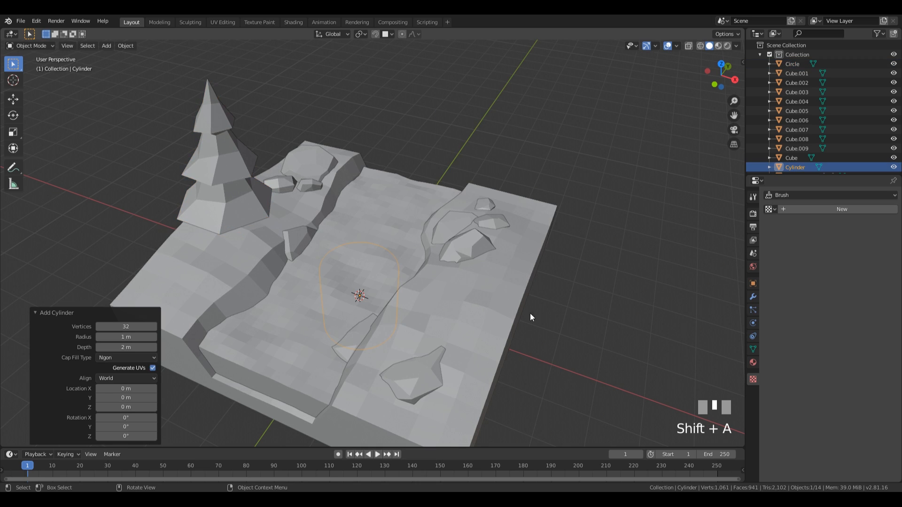
{"action": "left_click", "coordinate": [132, 327]}
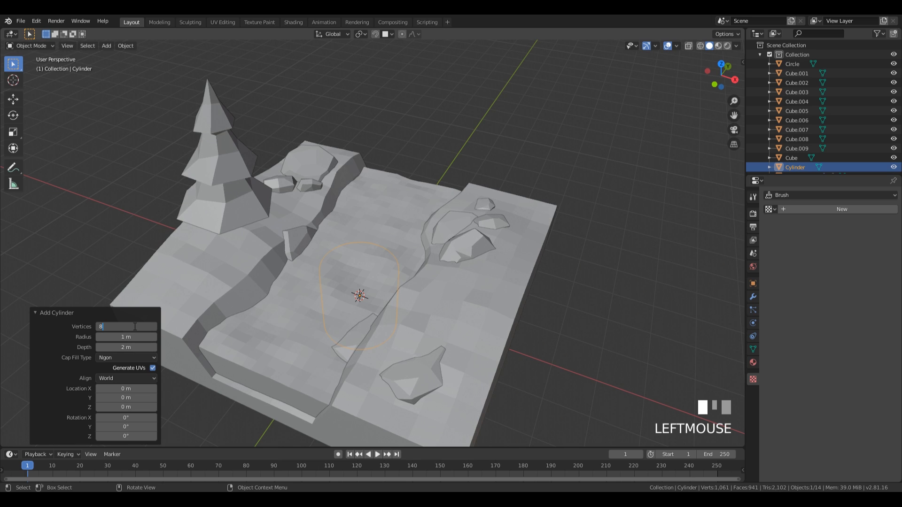
{"action": "type", "text": "8"}
{"action": "key", "text": "KP_Enter"}
Step: Raise the cylinder 3.76 m on Z and lay it on its side with R Y 90
{"action": "key", "text": "g"}
{"action": "key", "text": "z"}
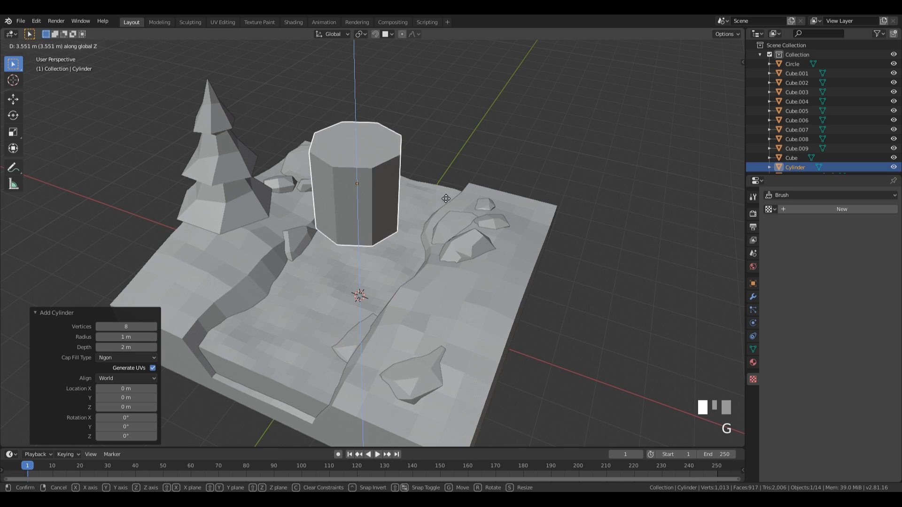
{"action": "left_click", "coordinate": [536, 198]}
{"action": "middle_click_drag", "start_coordinate": [536, 197], "coordinate": [515, 195]}
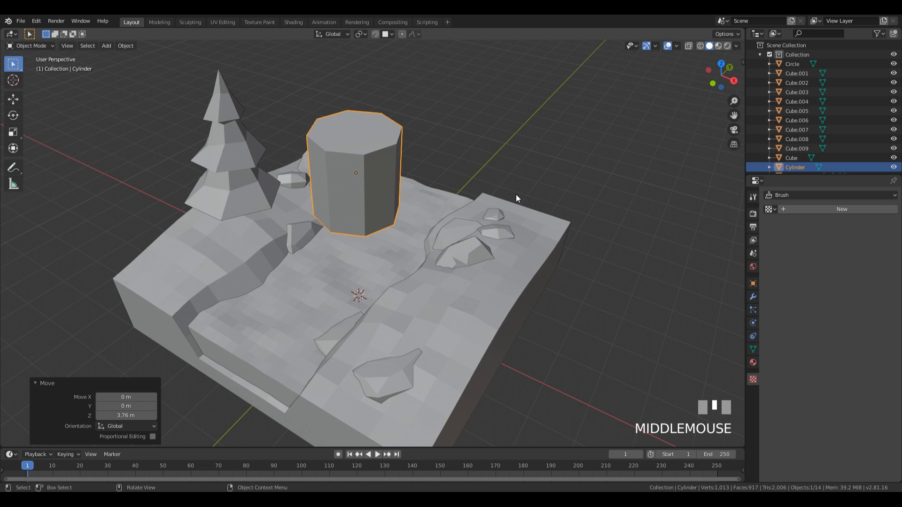
{"action": "type", "text": "ry90"}
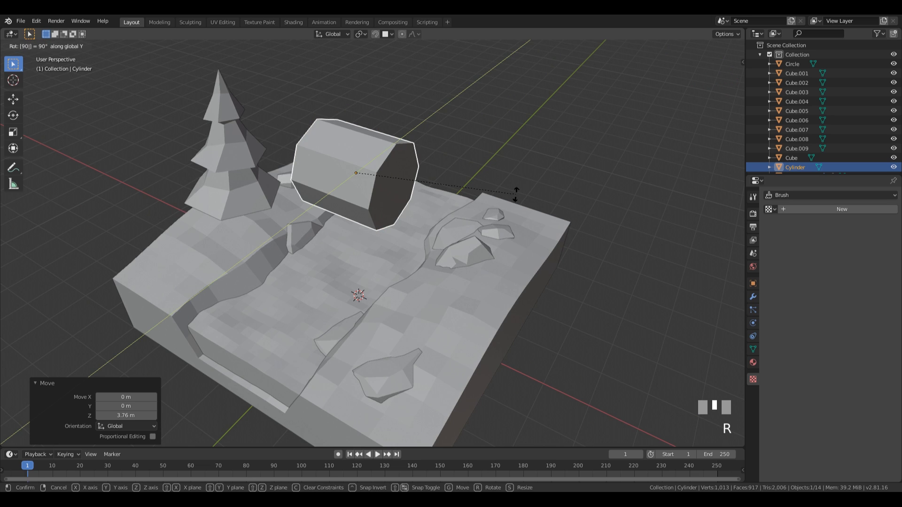
{"action": "key", "text": "KP_Enter"}
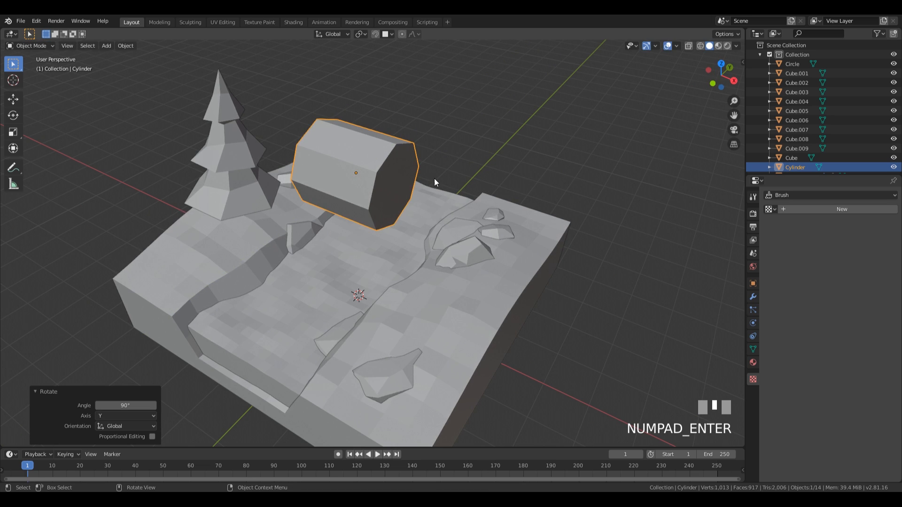
{"action": "scroll", "coordinate": [435, 192], "scroll_direction": "down", "scroll_amount": 3}
Step: In Edit Mode, scale the cylinder to 0.464 and stretch it 5.264 along X into a log
{"action": "key", "text": "Tab"}
{"action": "scroll", "coordinate": [531, 212], "scroll_direction": "up", "scroll_amount": 2}
{"action": "key", "text": "s"}
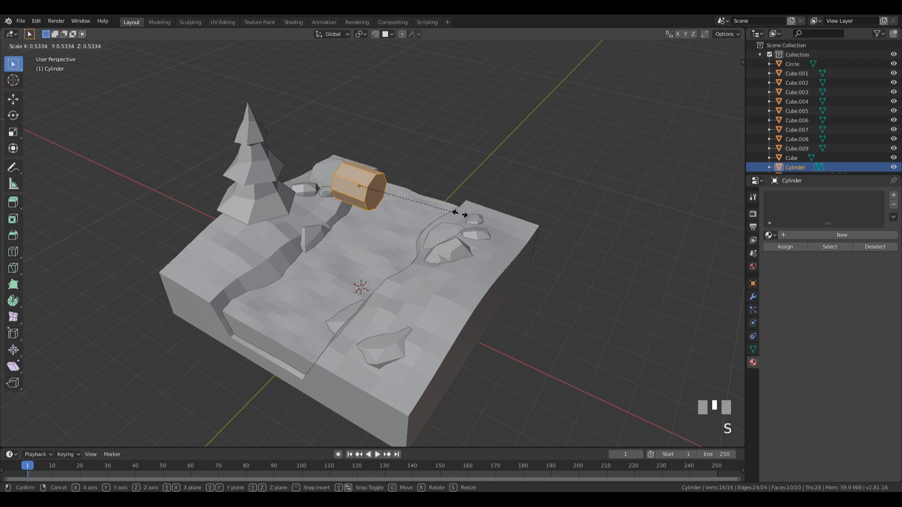
{"action": "left_click", "coordinate": [452, 202]}
{"action": "middle_click_drag", "start_coordinate": [452, 202], "coordinate": [466, 198]}
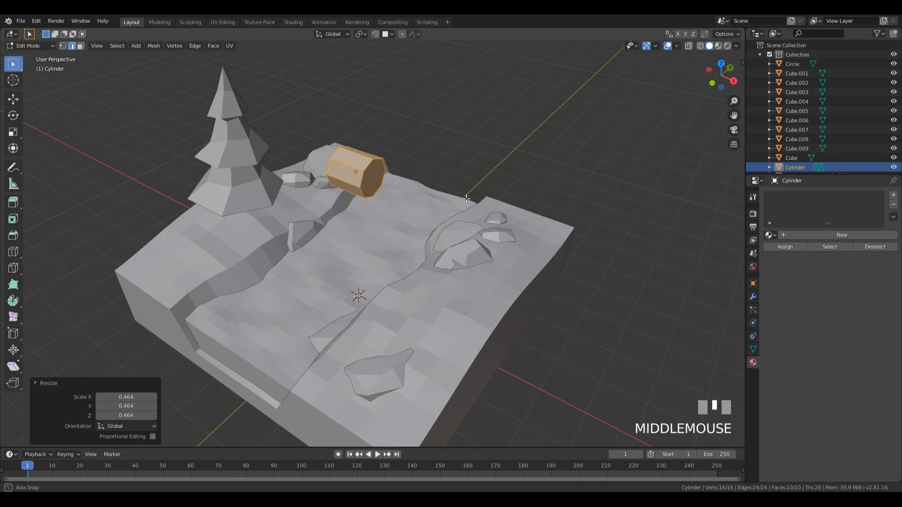
{"action": "key", "text": "s"}
{"action": "key", "text": "x"}
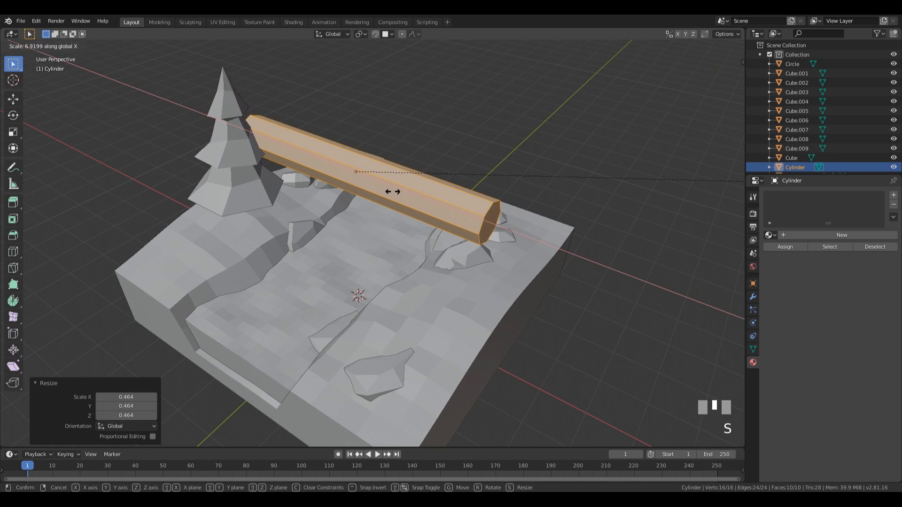
{"action": "left_click", "coordinate": [203, 174]}
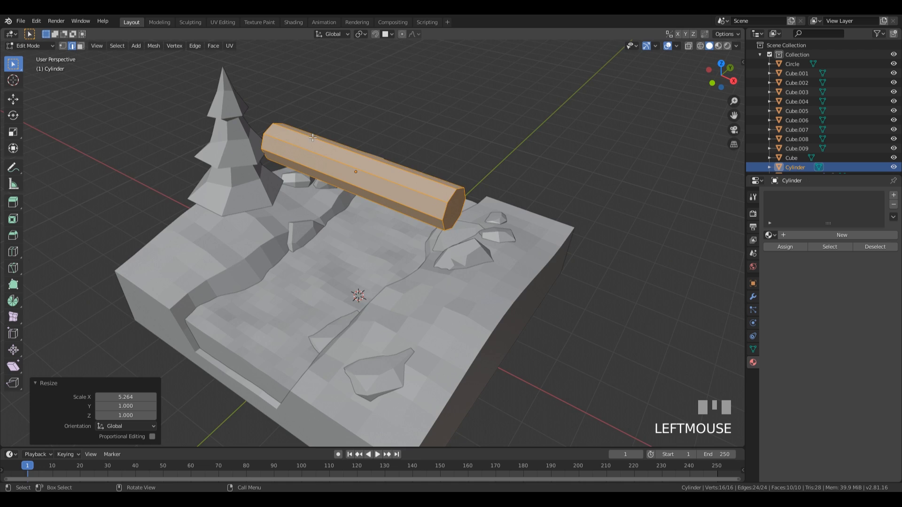
Step: From top view, move the log over the river and rotate it 19.1° across the gorge
{"action": "middle_click_drag", "start_coordinate": [204, 175], "coordinate": [436, 171]}
{"action": "scroll", "coordinate": [435, 171], "scroll_direction": "down", "scroll_amount": 2}
{"action": "key", "text": "KP_7"}
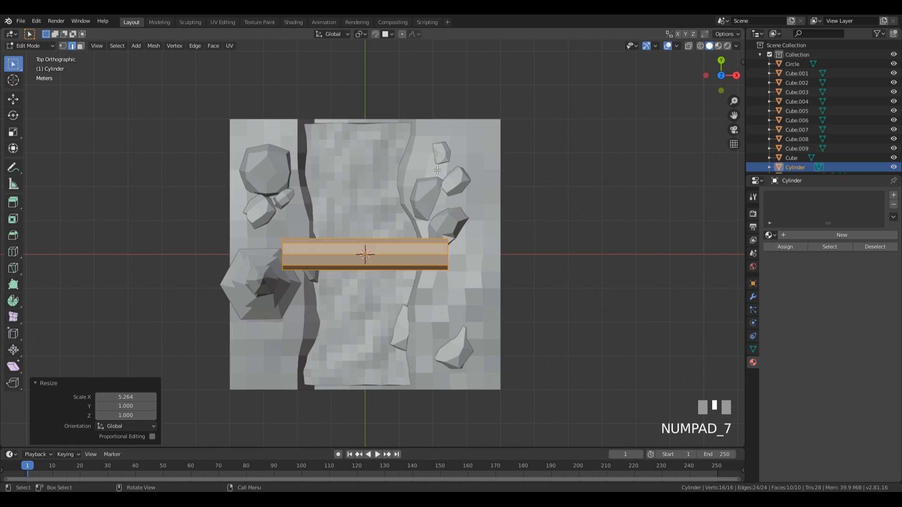
{"action": "key", "text": "Tab"}
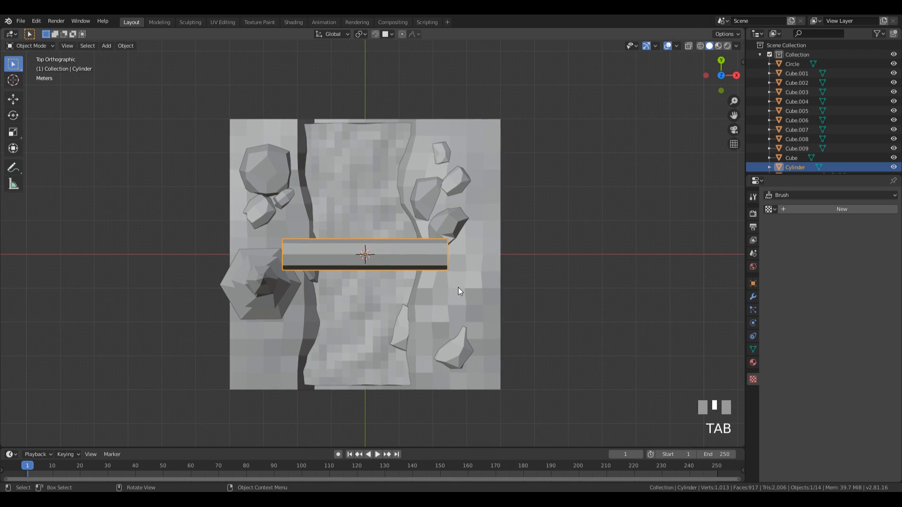
{"action": "key", "text": "g"}
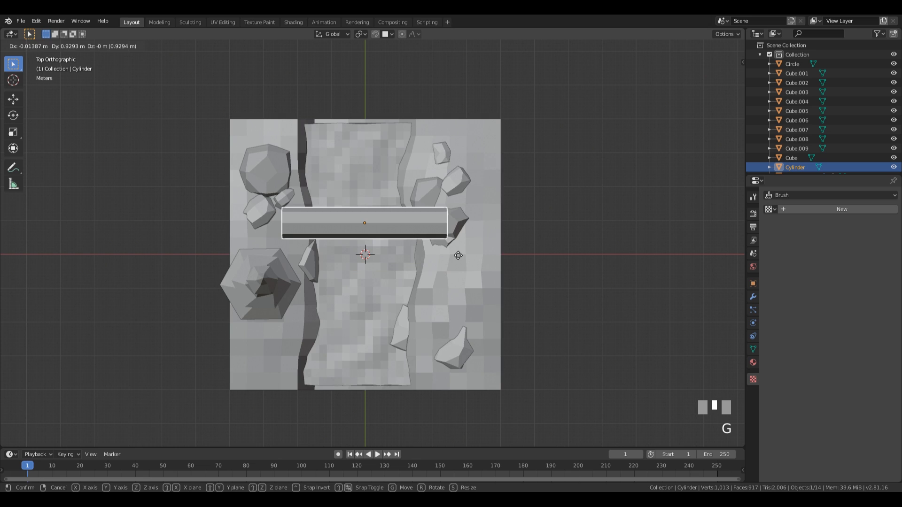
{"action": "left_click", "coordinate": [458, 255]}
{"action": "key", "text": "r"}
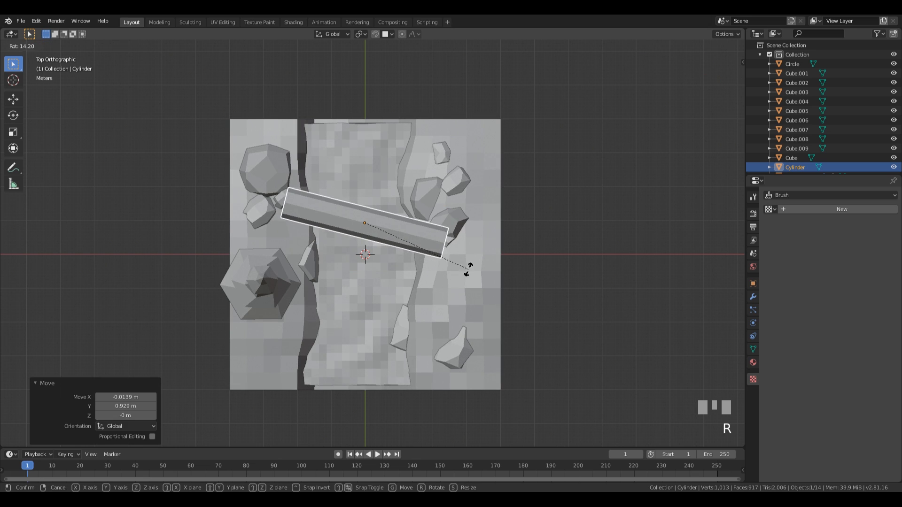
{"action": "left_click", "coordinate": [462, 278]}
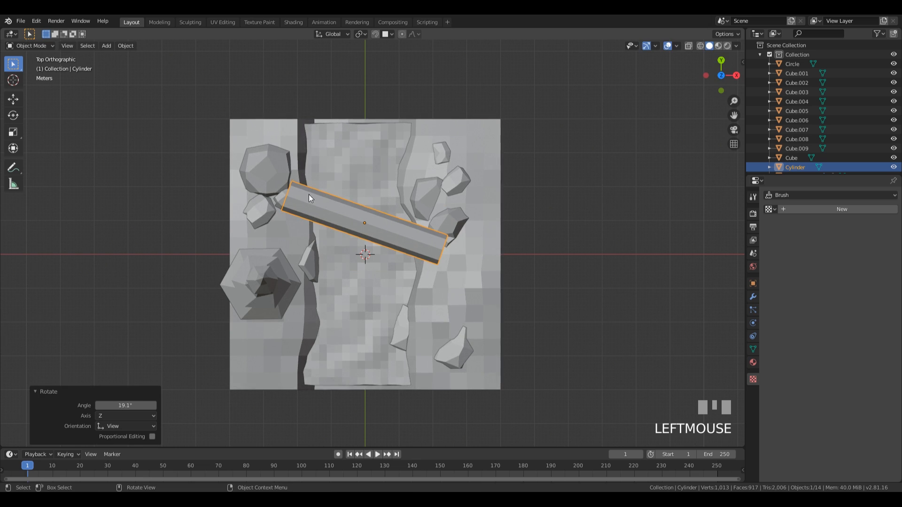
{"action": "middle_click_drag", "start_coordinate": [477, 269], "coordinate": [423, 268]}
{"action": "key", "text": "Tab"}
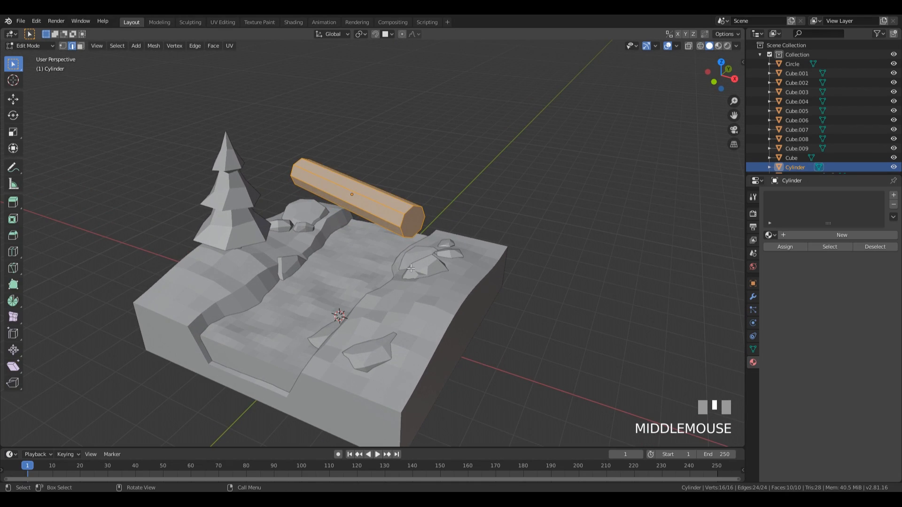
Step: Select both end-cap faces of the log in face mode and delete them to open the tube
{"action": "key", "text": "3"}
{"action": "left_click", "coordinate": [413, 226]}
{"action": "middle_click_drag", "start_coordinate": [413, 225], "coordinate": [554, 225]}
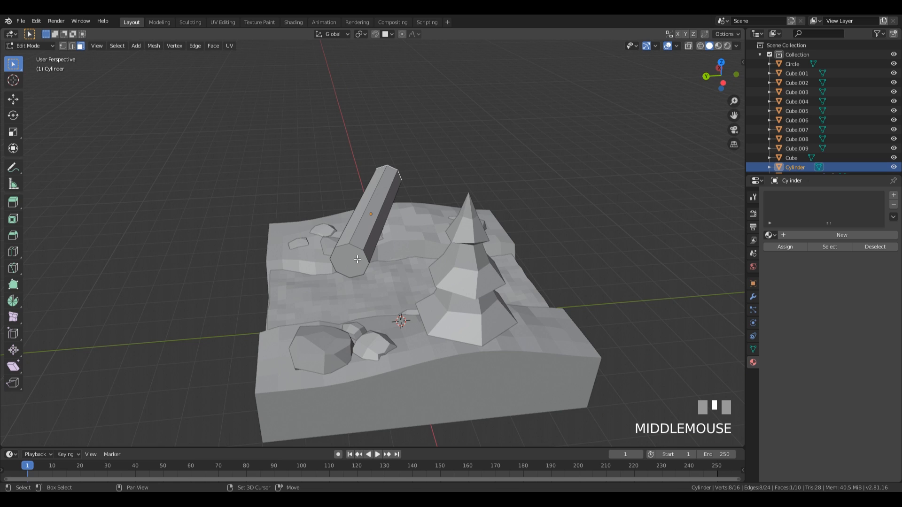
{"action": "left_click", "coordinate": [348, 260], "text": "shift"}
{"action": "middle_click_drag", "start_coordinate": [555, 164], "coordinate": [441, 165]}
{"action": "key", "text": "x"}
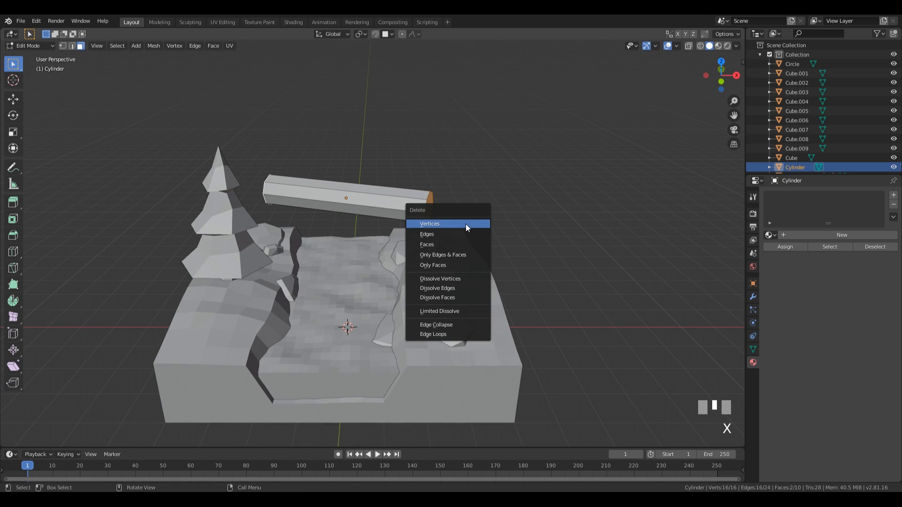
{"action": "left_click", "coordinate": [450, 243]}
{"action": "middle_click_drag", "start_coordinate": [471, 211], "coordinate": [413, 173]}
{"action": "middle_click_drag", "start_coordinate": [439, 205], "coordinate": [362, 199]}
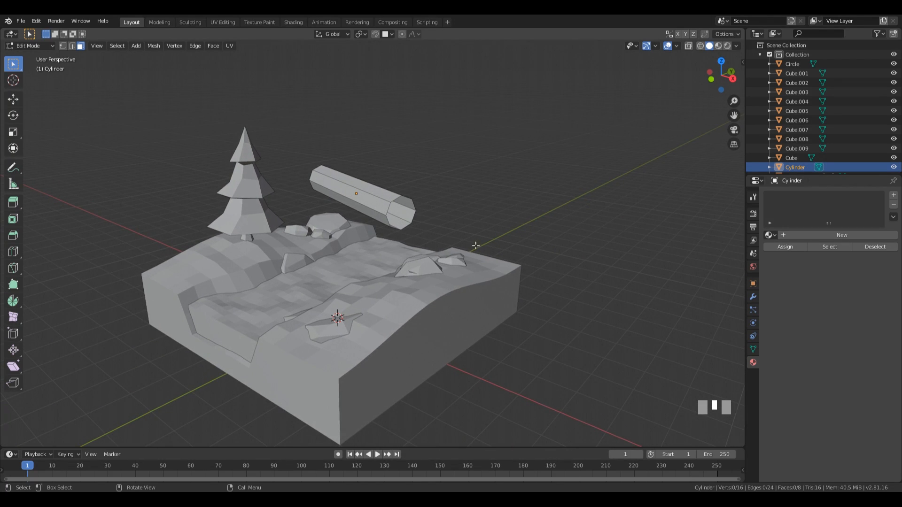
{"action": "middle_click_drag", "start_coordinate": [337, 194], "coordinate": [371, 230]}
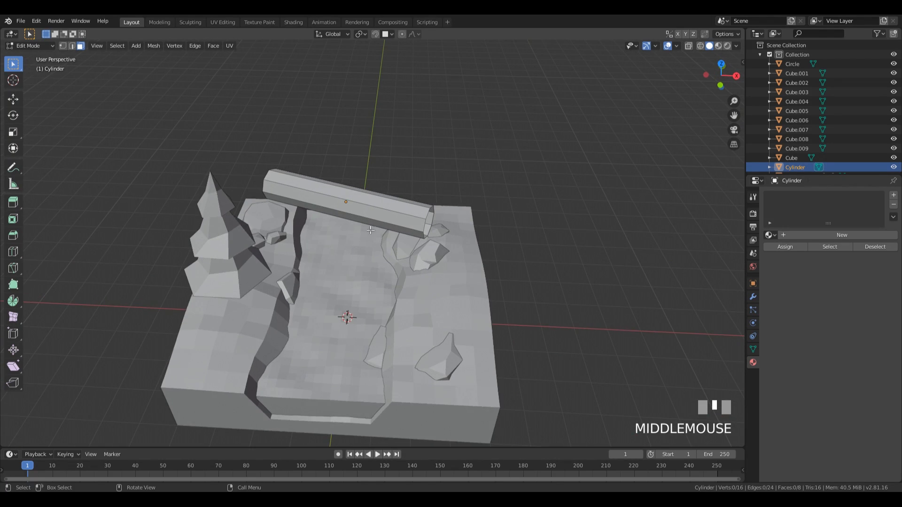
Step: Add three unslid loop cuts along the log
{"action": "key", "text": "ctrl+r"}
{"action": "left_click", "coordinate": [343, 216]}
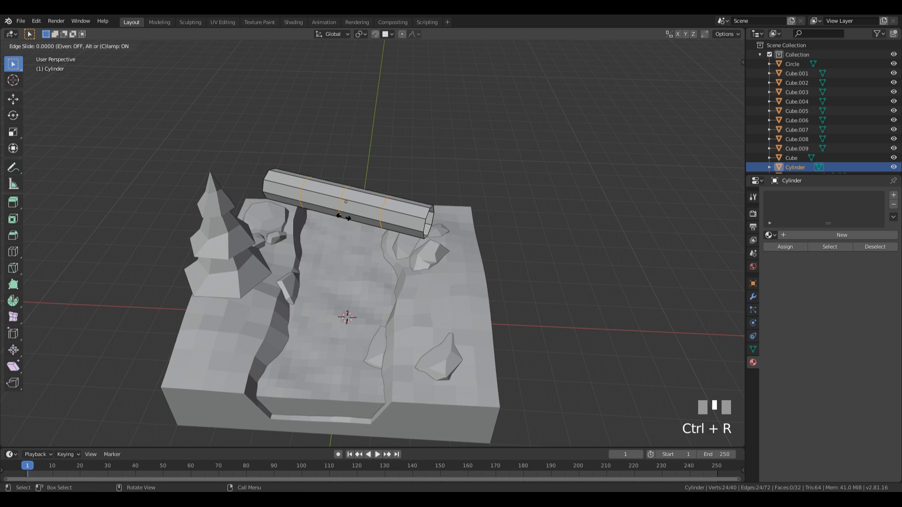
{"action": "key", "text": "Escape"}
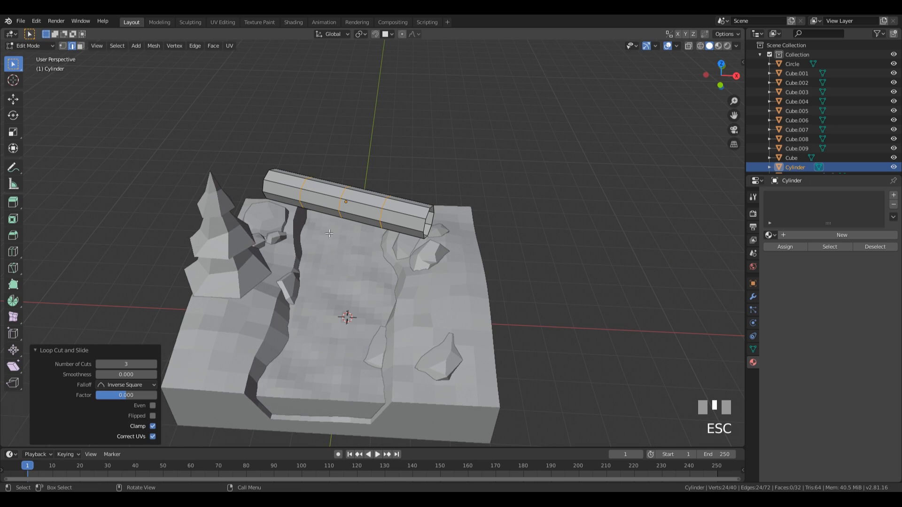
Step: Scale the new edge loops 1.374 along local Z to thicken the log's middle
{"action": "key", "text": "s"}
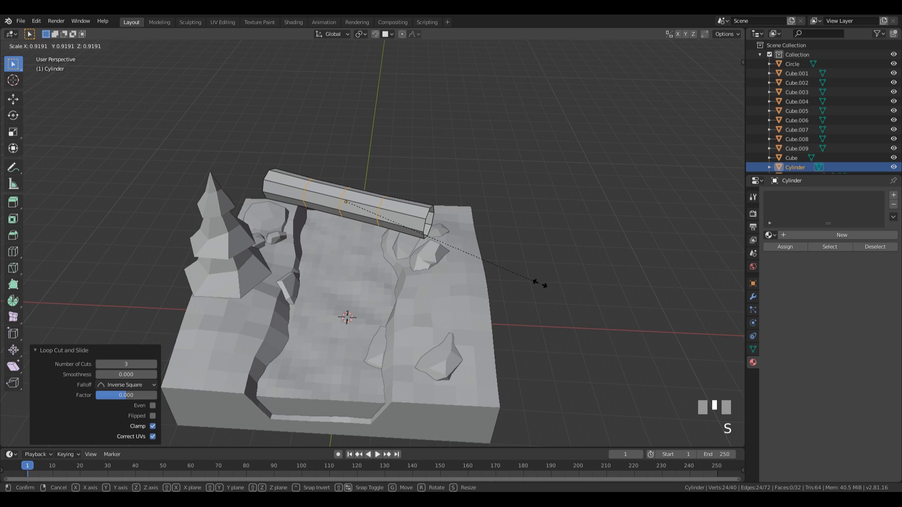
{"action": "key", "text": "x"}
{"action": "key", "text": "x"}
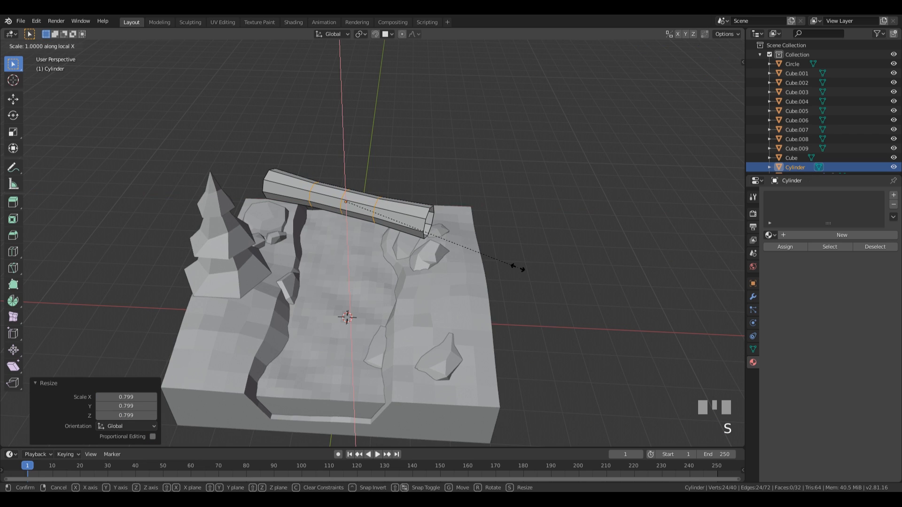
{"action": "key", "text": "x"}
{"action": "key", "text": "y"}
{"action": "key", "text": "y"}
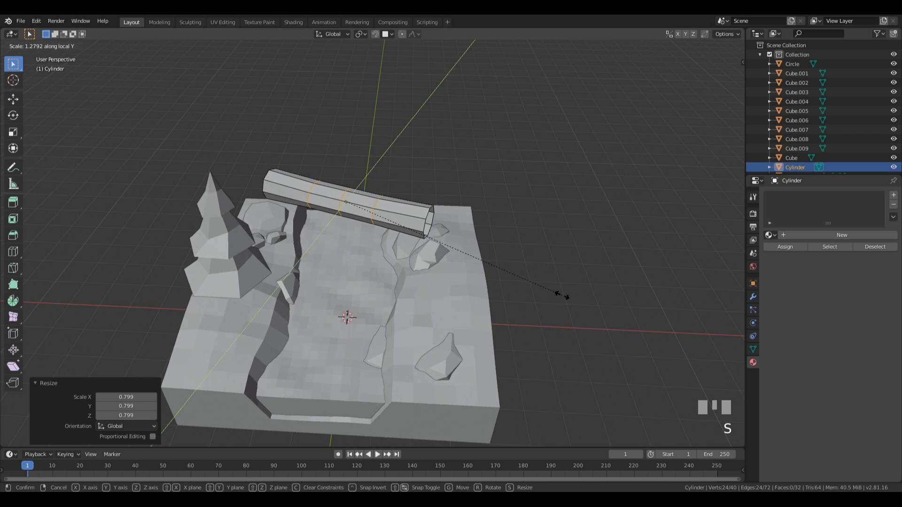
{"action": "key", "text": "z"}
{"action": "key", "text": "z"}
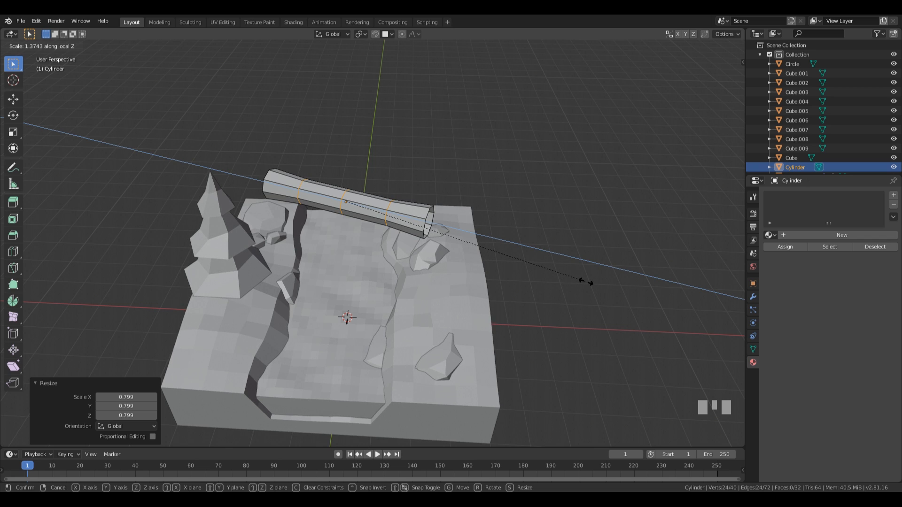
{"action": "left_click", "coordinate": [585, 282]}
{"action": "middle_click_drag", "start_coordinate": [411, 172], "coordinate": [350, 204]}
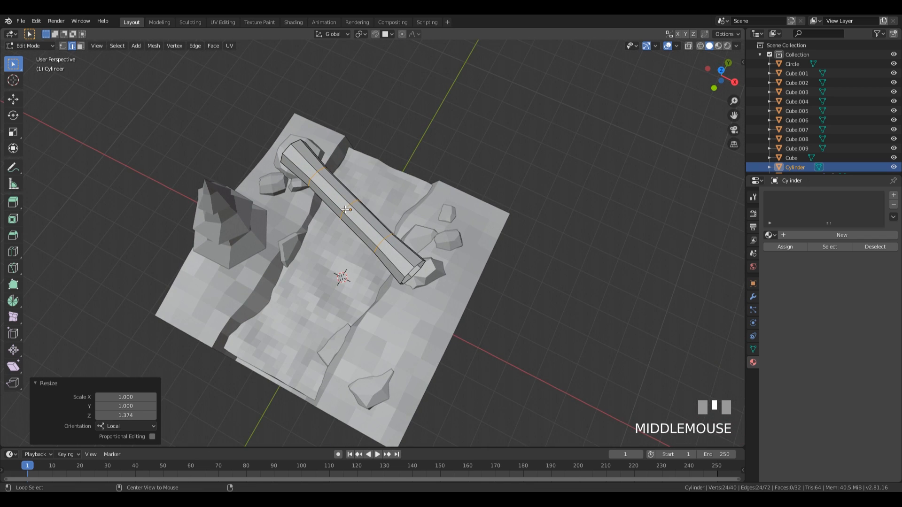
Step: Move three of the log's edge loops to give it a bend
{"action": "left_click", "coordinate": [345, 210], "text": "alt"}
{"action": "key", "text": "g"}
{"action": "left_click", "coordinate": [397, 207]}
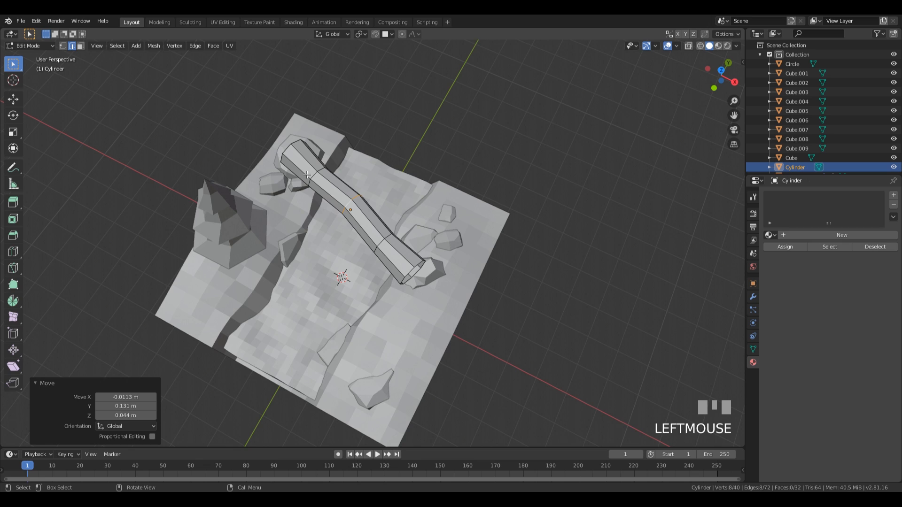
{"action": "left_click", "coordinate": [309, 175], "text": "alt"}
{"action": "key", "text": "g"}
{"action": "left_click", "coordinate": [395, 194]}
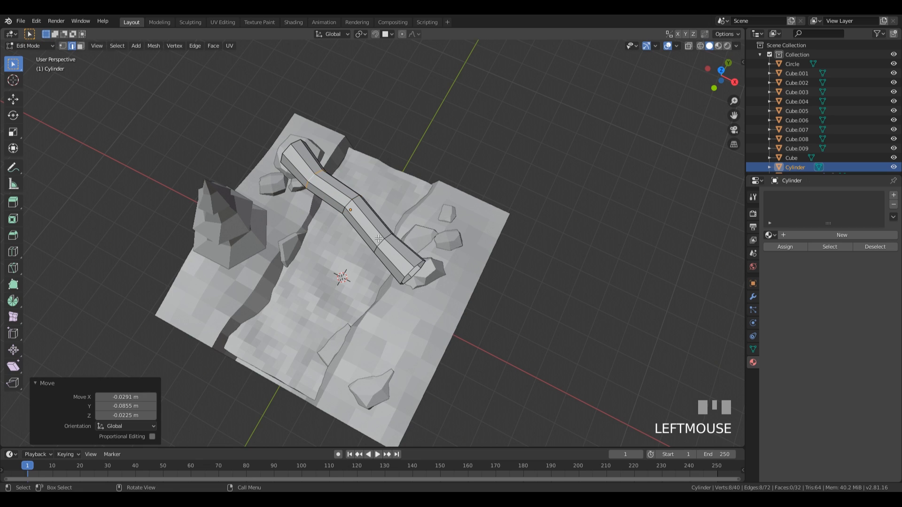
{"action": "left_click", "coordinate": [378, 239], "text": "alt"}
{"action": "key", "text": "g"}
{"action": "left_click", "coordinate": [415, 231]}
{"action": "key", "text": "s"}
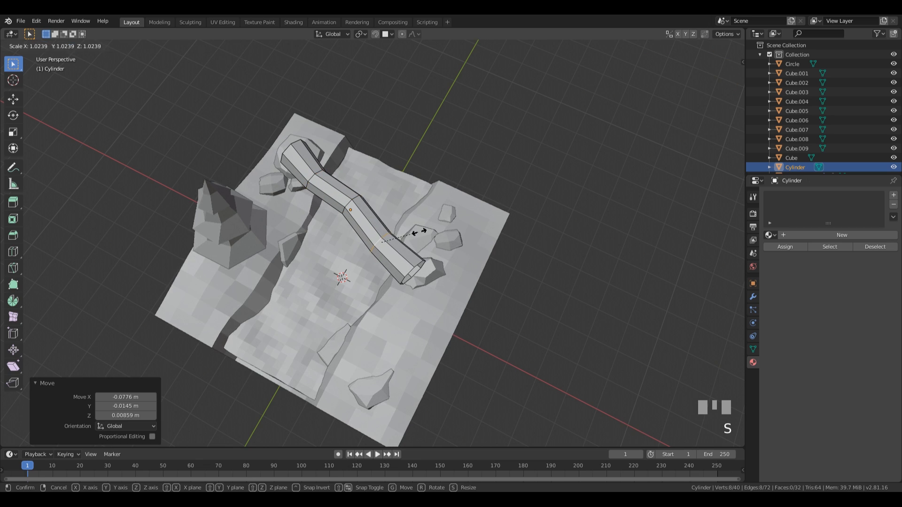
{"action": "left_click", "coordinate": [423, 231]}
Step: Enlarge the log's end ring and tilt it slightly
{"action": "left_click", "coordinate": [457, 265], "text": "alt"}
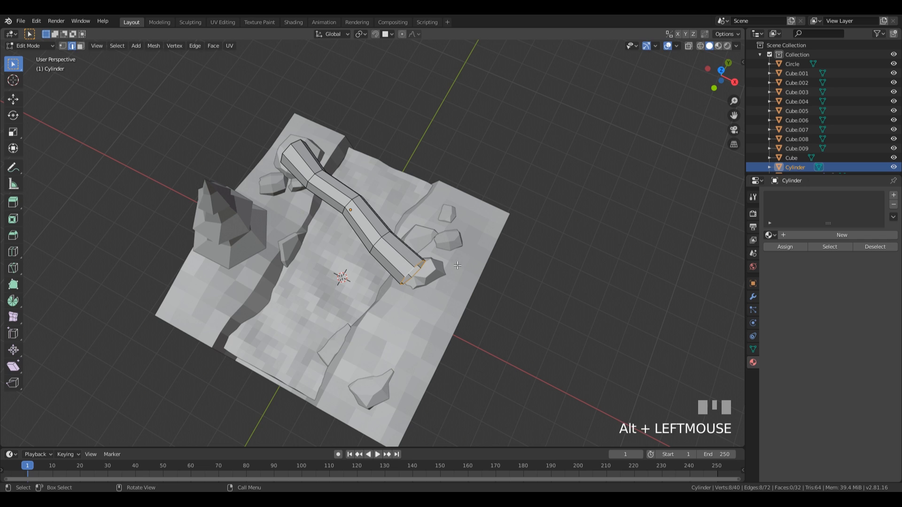
{"action": "key", "text": "s"}
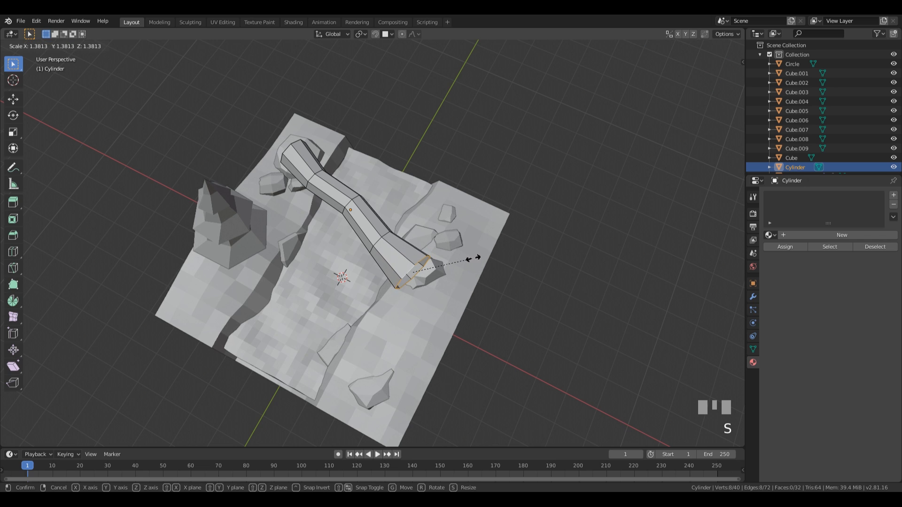
{"action": "left_click", "coordinate": [473, 258]}
{"action": "middle_click_drag", "start_coordinate": [474, 258], "coordinate": [457, 242]}
{"action": "key", "text": "r"}
{"action": "left_click", "coordinate": [499, 207]}
Step: Tilt the ring at the log's other end by 11.5°
{"action": "left_click", "coordinate": [274, 200], "text": "alt"}
{"action": "key", "text": "r"}
{"action": "left_click", "coordinate": [366, 207]}
{"action": "middle_click_drag", "start_coordinate": [429, 295], "coordinate": [337, 268]}
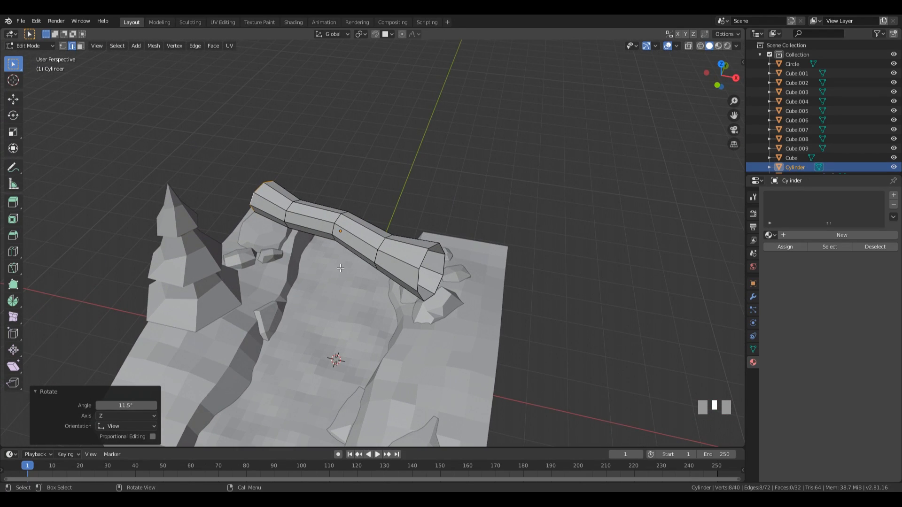
{"action": "scroll", "coordinate": [381, 218], "scroll_direction": "up", "scroll_amount": 2}
{"action": "middle_click_drag", "start_coordinate": [382, 219], "coordinate": [349, 236]}
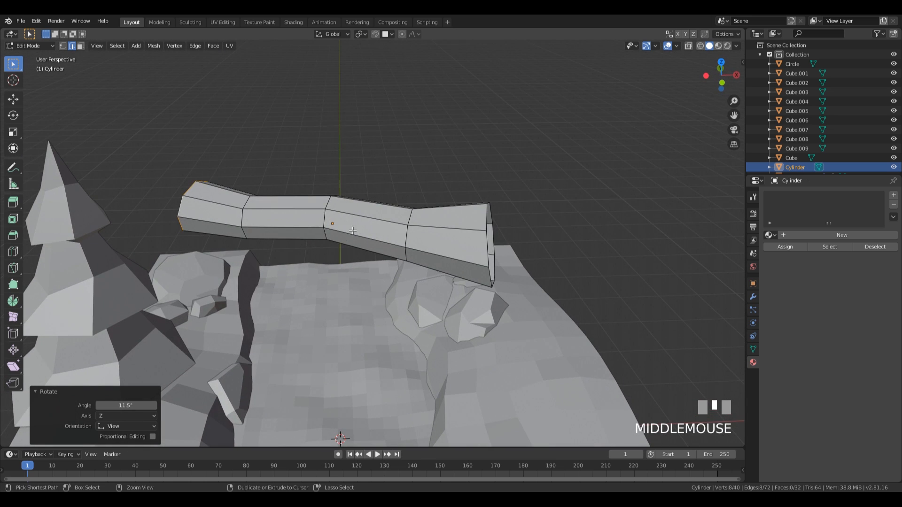
Step: Add two loop cuts in the middle section of the log
{"action": "key", "text": "ctrl+r"}
{"action": "left_click", "coordinate": [366, 230]}
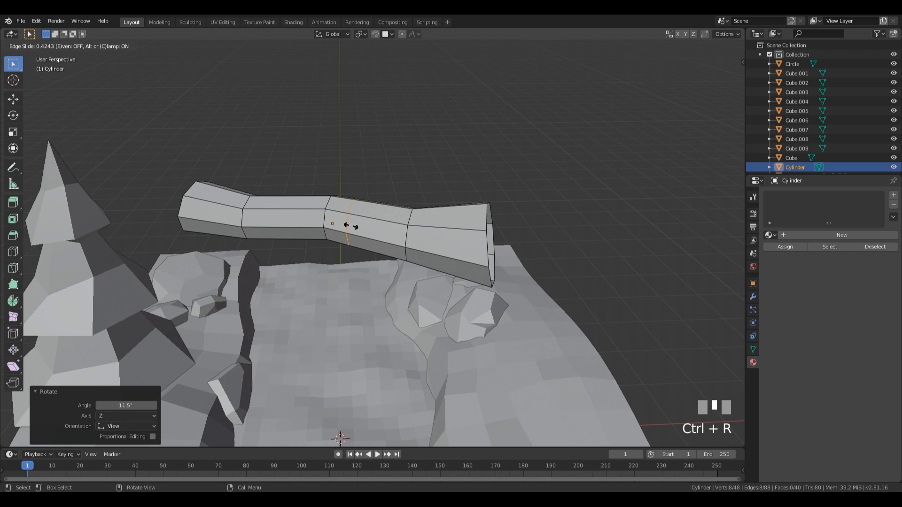
{"action": "left_click", "coordinate": [348, 226]}
{"action": "key", "text": "ctrl+r"}
{"action": "left_click", "coordinate": [300, 225]}
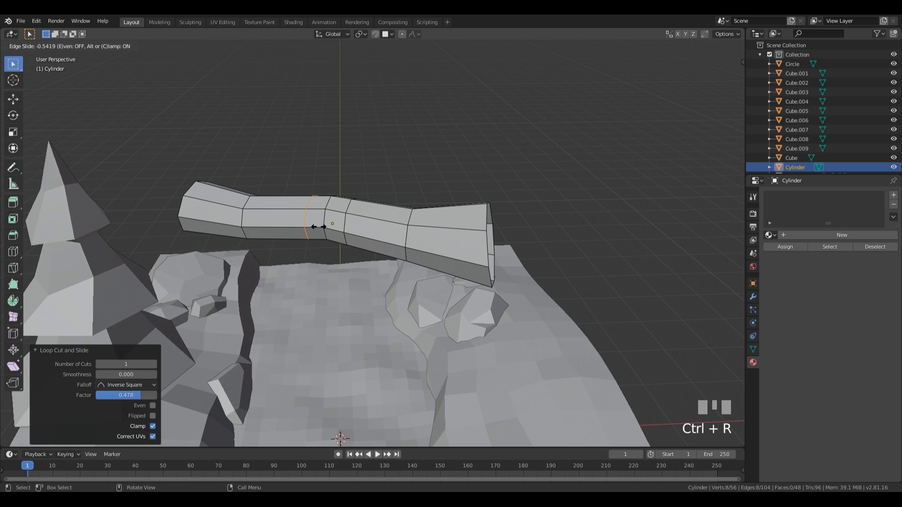
Step: Select two adjacent faces on top of the log and make them a circle with LoopTools Circle
{"action": "left_click", "coordinate": [323, 228]}
{"action": "key", "text": "3"}
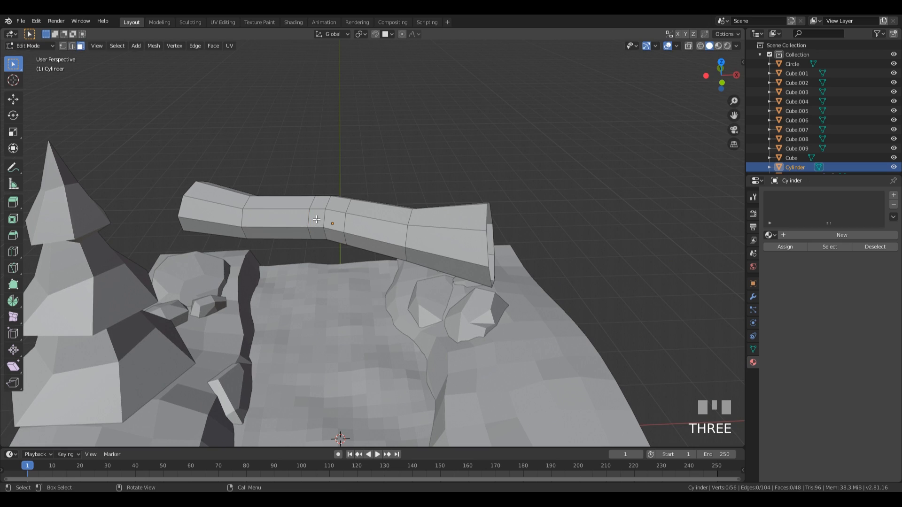
{"action": "left_click", "coordinate": [326, 205], "text": "shift"}
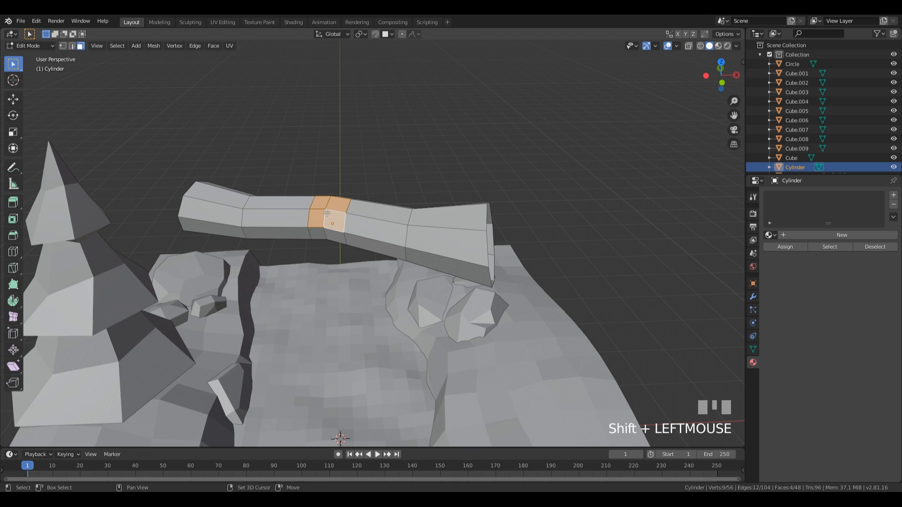
{"action": "right_click", "coordinate": [326, 213]}
{"action": "mouse_move", "coordinate": [326, 213]}
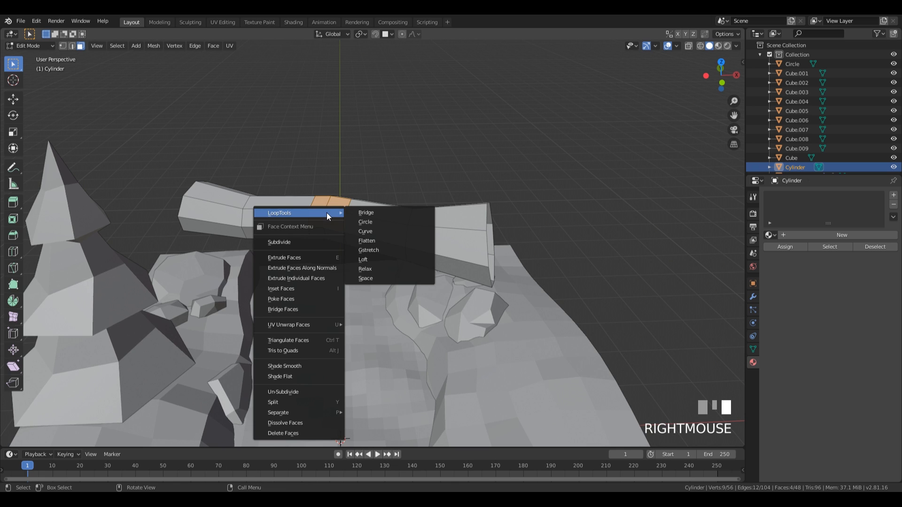
{"action": "left_click", "coordinate": [382, 221]}
Step: Rotate the circular patch -15.3° and scale it to 1.075
{"action": "middle_click_drag", "start_coordinate": [381, 222], "coordinate": [403, 249]}
{"action": "scroll", "coordinate": [399, 195], "scroll_direction": "down", "scroll_amount": 2}
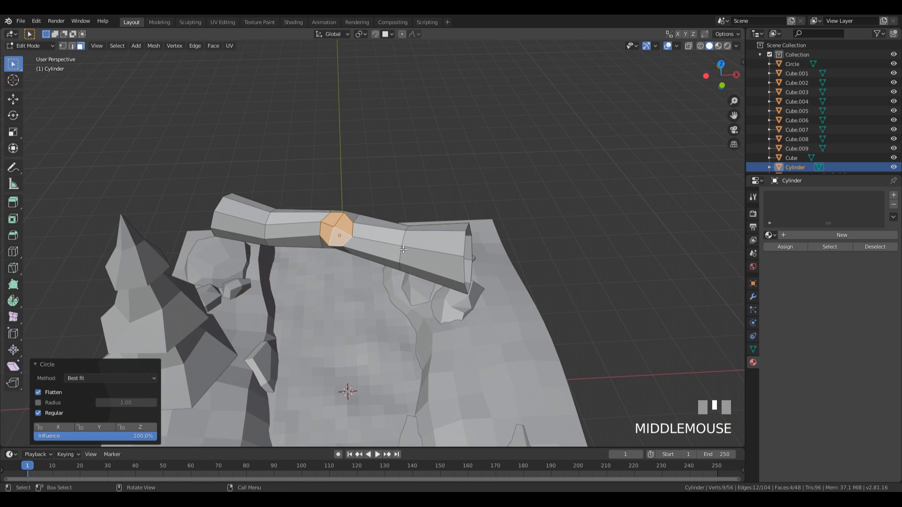
{"action": "middle_click_drag", "start_coordinate": [407, 284], "coordinate": [427, 218]}
{"action": "key", "text": "r"}
{"action": "left_click", "coordinate": [439, 258]}
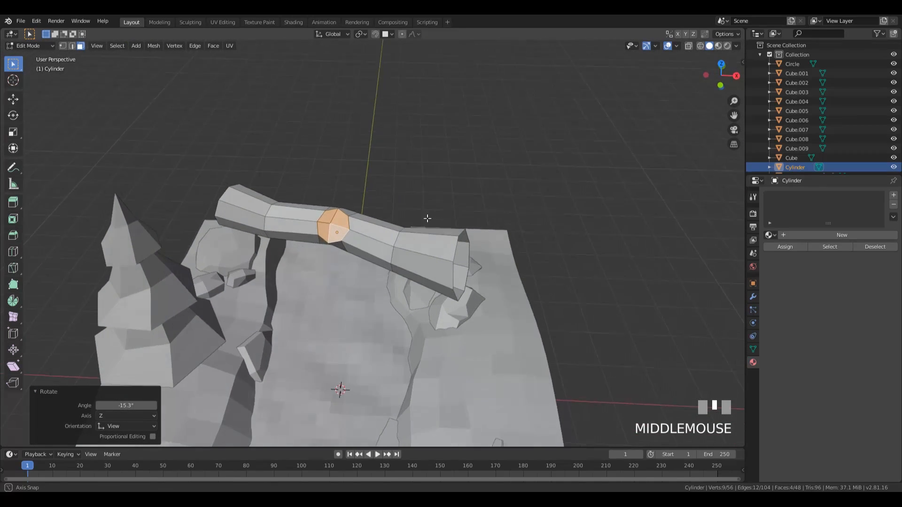
{"action": "key", "text": "s"}
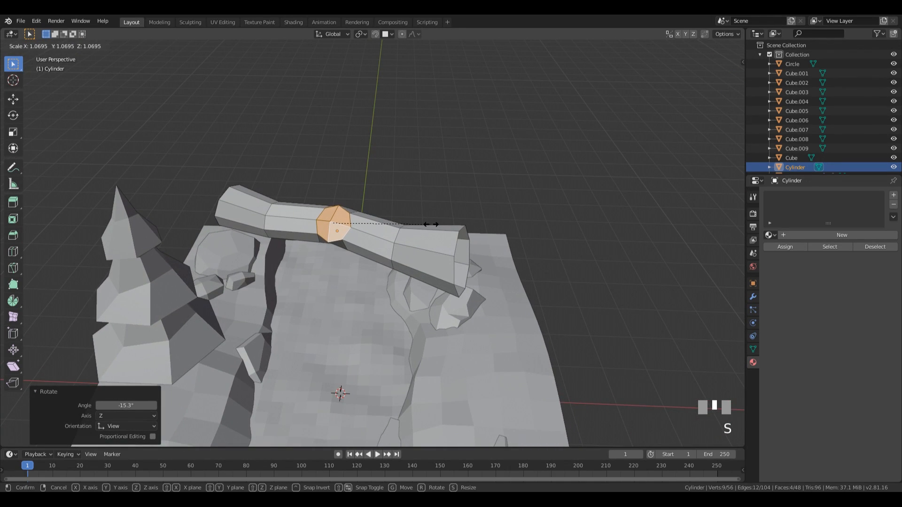
{"action": "left_click", "coordinate": [431, 224]}
{"action": "middle_click_drag", "start_coordinate": [431, 224], "coordinate": [450, 249]}
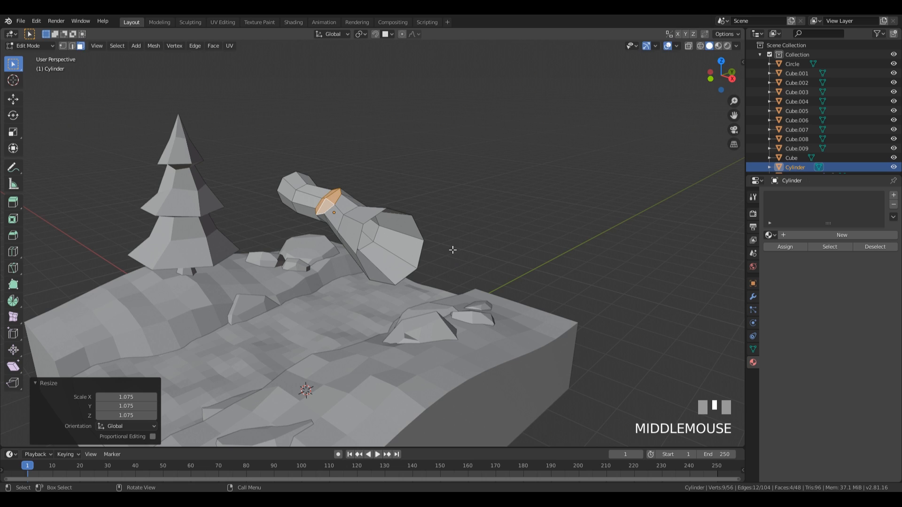
Step: Extrude the patch into a branch stub, narrow its end, and extrude it another 0.432 m
{"action": "key", "text": "e"}
{"action": "left_click", "coordinate": [438, 232]}
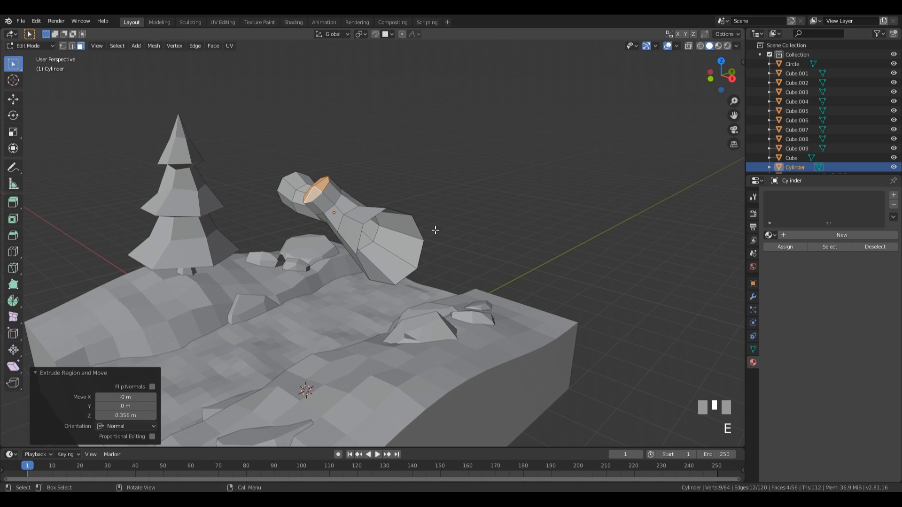
{"action": "key", "text": "s"}
{"action": "left_click", "coordinate": [378, 215]}
{"action": "key", "text": "e"}
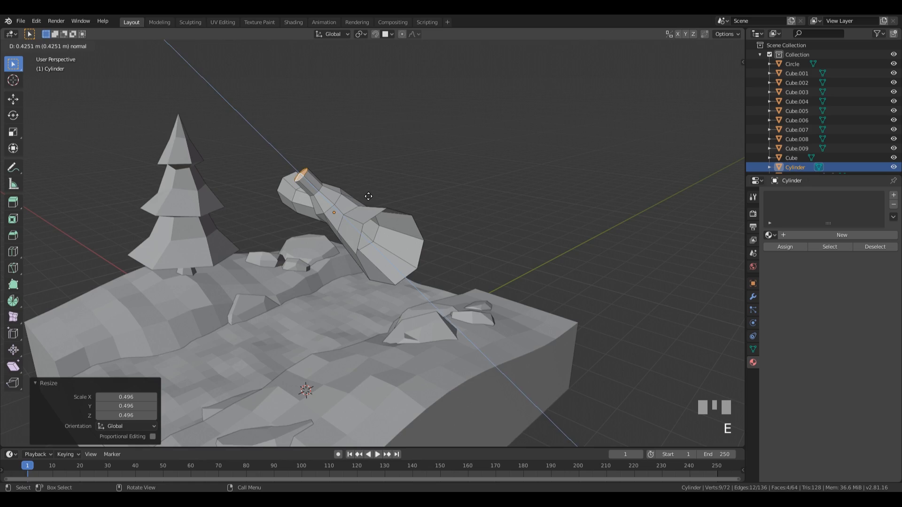
{"action": "left_click", "coordinate": [368, 196]}
Step: Delete the branch's end faces to open the stub
{"action": "middle_click_drag", "start_coordinate": [368, 197], "coordinate": [329, 205]}
{"action": "scroll", "coordinate": [324, 202], "scroll_direction": "up", "scroll_amount": 3}
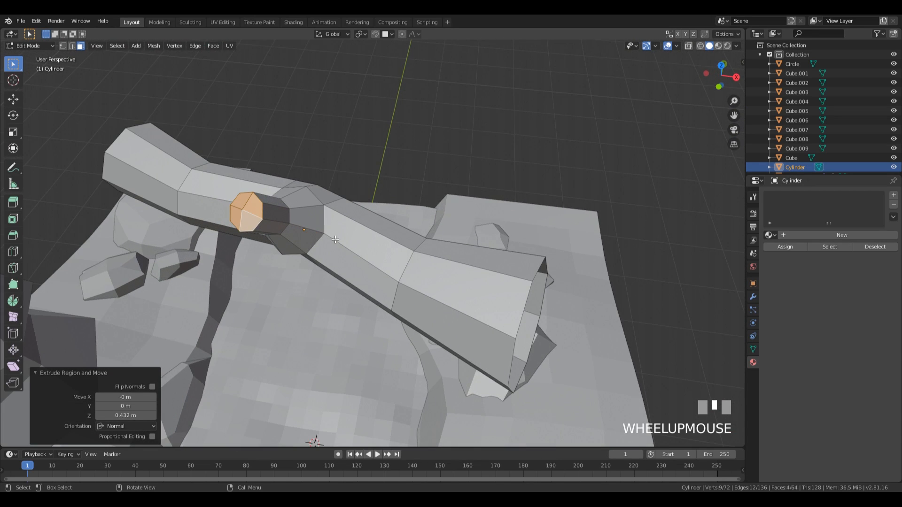
{"action": "scroll", "coordinate": [323, 202], "scroll_direction": "down", "scroll_amount": 1}
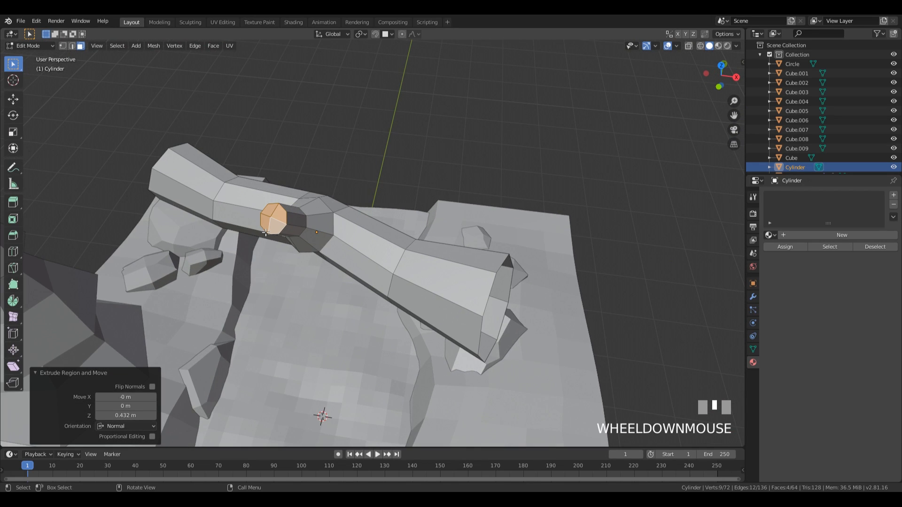
{"action": "key", "text": "x"}
{"action": "left_click", "coordinate": [309, 240]}
{"action": "middle_click_drag", "start_coordinate": [309, 240], "coordinate": [420, 223]}
Step: Select the opening's rim loop and widen it to 1.367
{"action": "key", "text": "2"}
{"action": "left_click", "coordinate": [280, 217], "text": "alt"}
{"action": "key", "text": "s"}
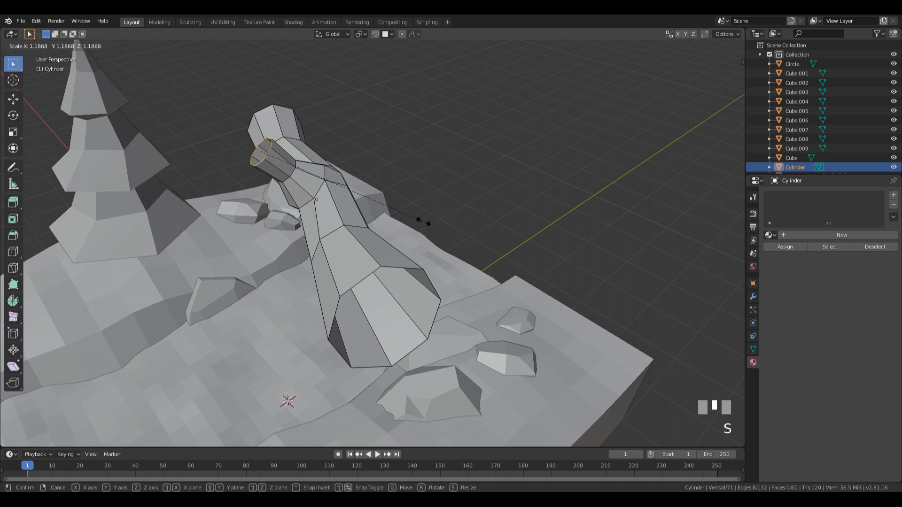
{"action": "left_click", "coordinate": [449, 226]}
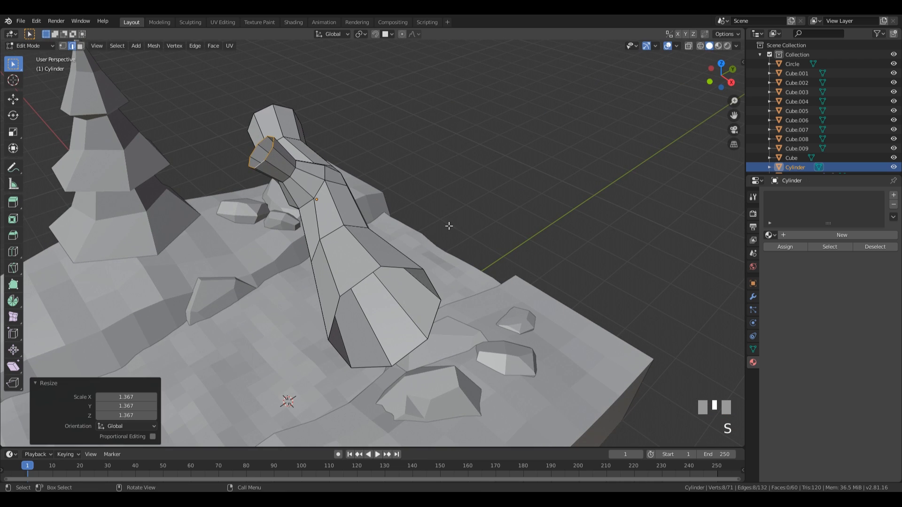
Step: Add a loop cut at the branch's neck and narrow it to 0.782
{"action": "left_click", "coordinate": [292, 174], "text": "alt"}
{"action": "key", "text": "ctrl+r"}
{"action": "left_click", "coordinate": [310, 189]}
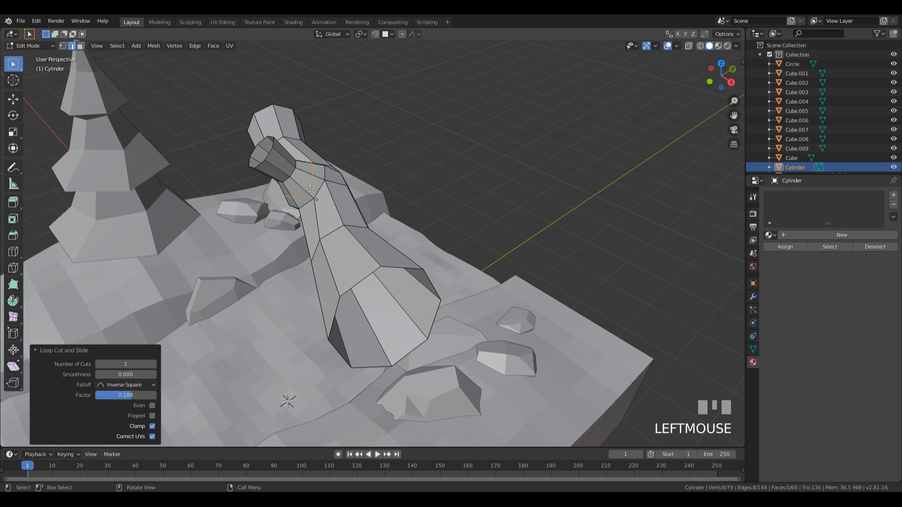
{"action": "key", "text": "s"}
{"action": "left_click", "coordinate": [417, 223]}
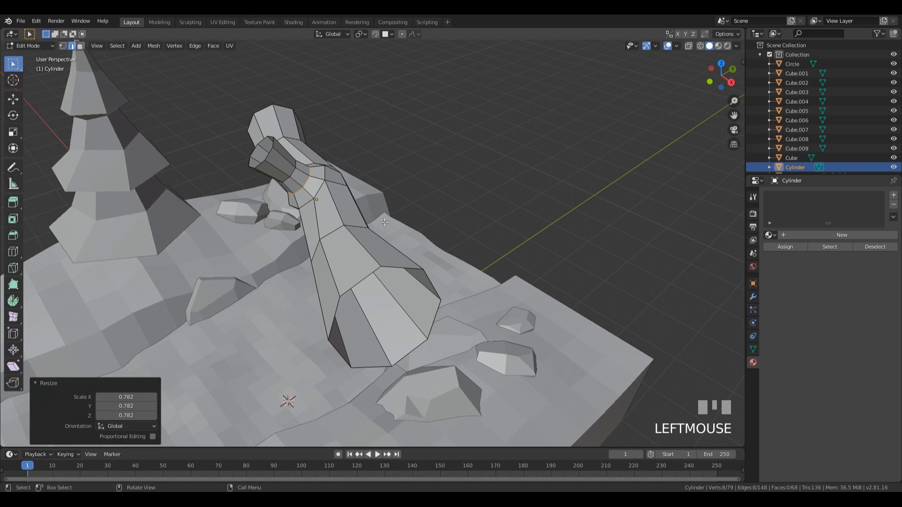
{"action": "middle_click_drag", "start_coordinate": [417, 223], "coordinate": [366, 181]}
Step: Tilt and reposition the branch's end loop and base loop, rotating the base -17.8°
{"action": "left_click", "coordinate": [267, 200], "text": "alt"}
{"action": "key", "text": "r"}
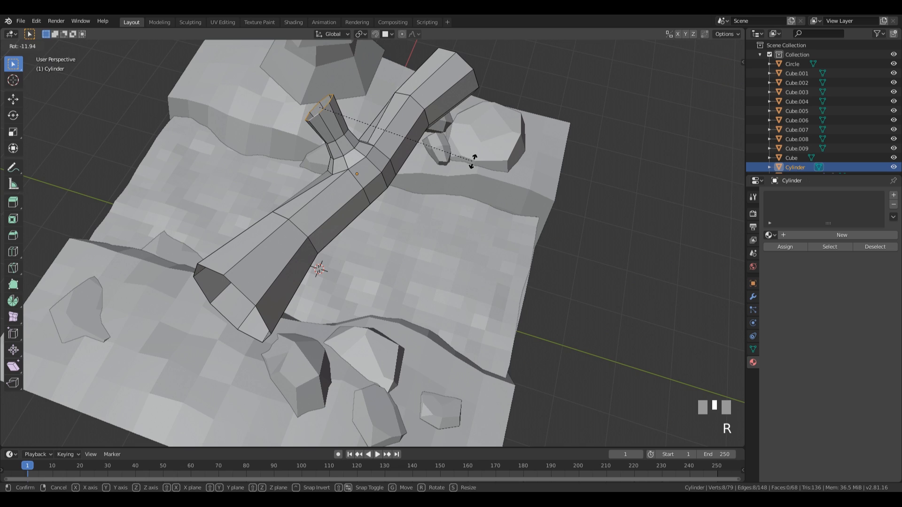
{"action": "left_click", "coordinate": [472, 188]}
{"action": "key", "text": "g"}
{"action": "left_click", "coordinate": [462, 162]}
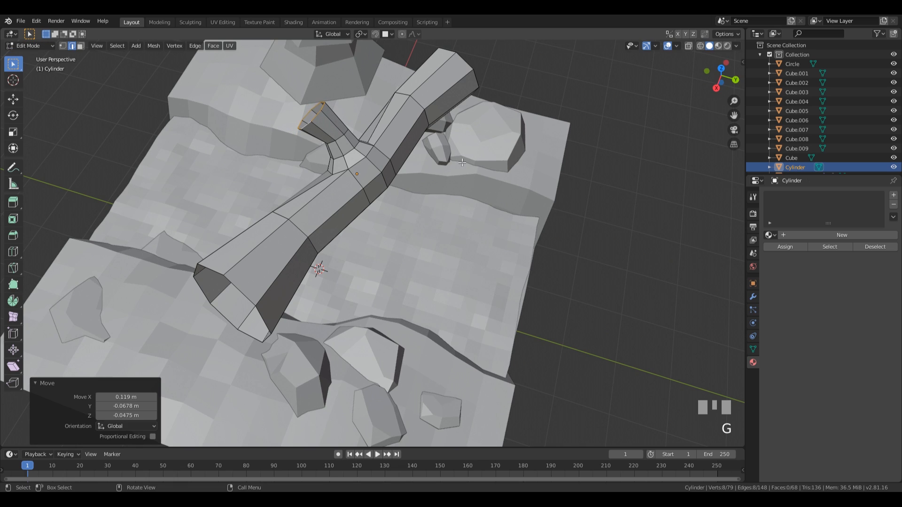
{"action": "left_click", "coordinate": [337, 137], "text": "alt"}
{"action": "key", "text": "r"}
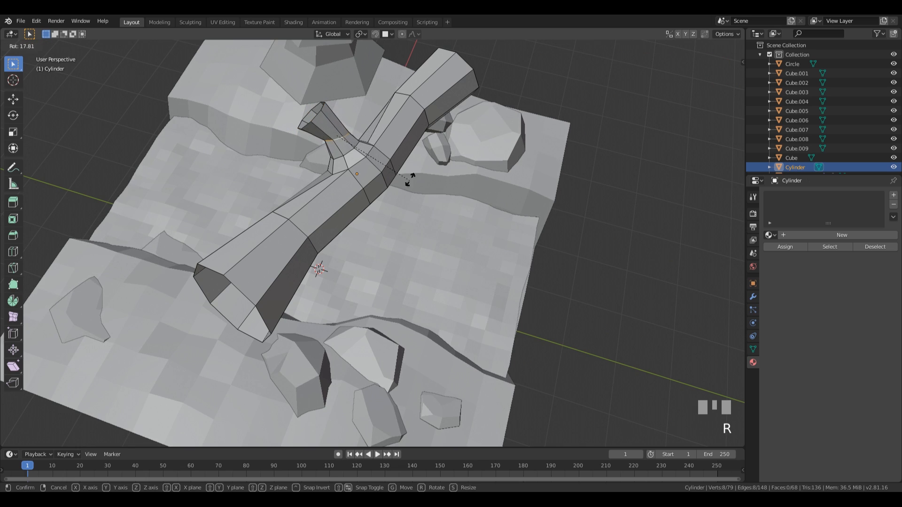
{"action": "left_click", "coordinate": [409, 179]}
{"action": "key", "text": "g"}
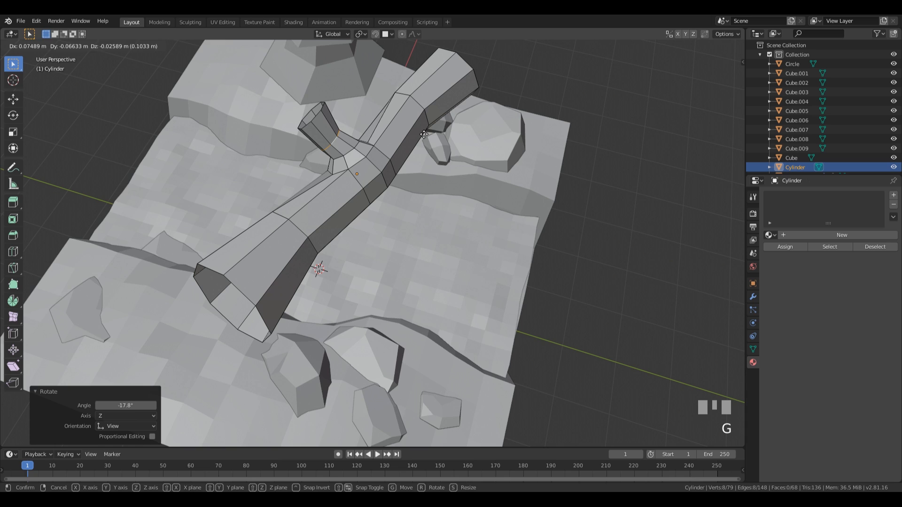
{"action": "left_click", "coordinate": [424, 135]}
Step: Rotate another edge loop on the log by -17.6°
{"action": "left_click", "coordinate": [471, 161], "text": "alt"}
{"action": "key", "text": "r"}
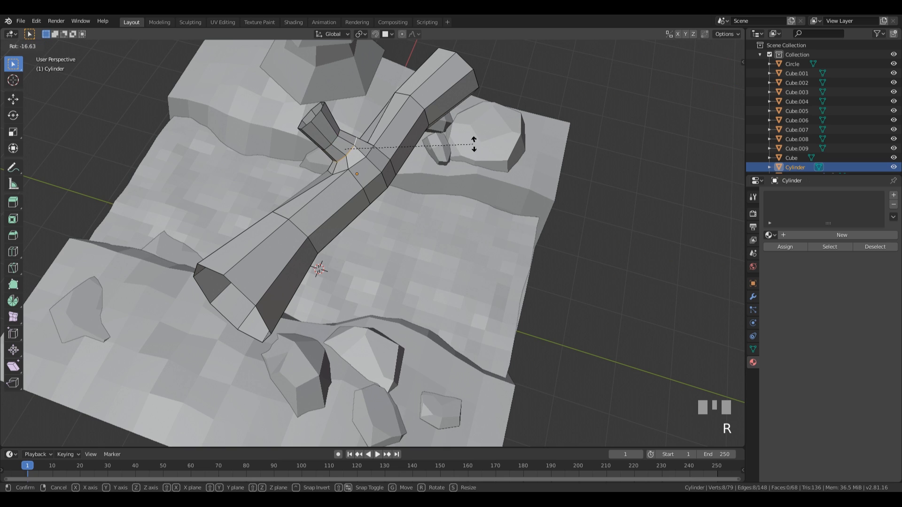
{"action": "left_click", "coordinate": [469, 142]}
{"action": "middle_click_drag", "start_coordinate": [470, 142], "coordinate": [444, 164]}
Step: Nudge two more branch loops a few centimetres into place
{"action": "left_click", "coordinate": [427, 141], "text": "alt"}
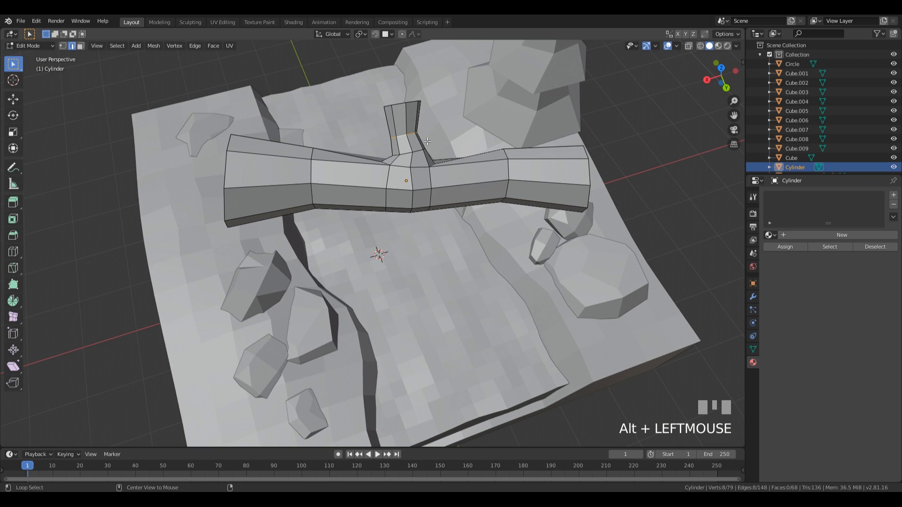
{"action": "key", "text": "g"}
{"action": "left_click", "coordinate": [462, 164]}
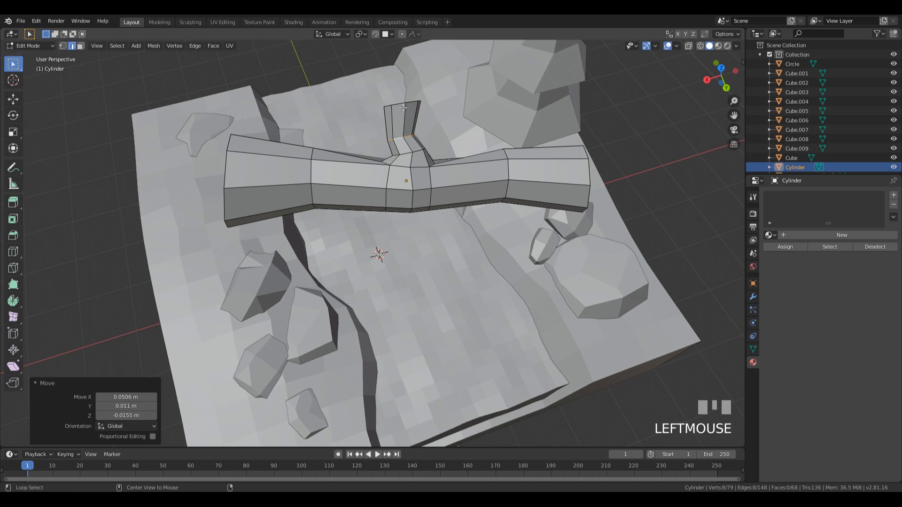
{"action": "left_click", "coordinate": [501, 166], "text": "alt"}
{"action": "key", "text": "g"}
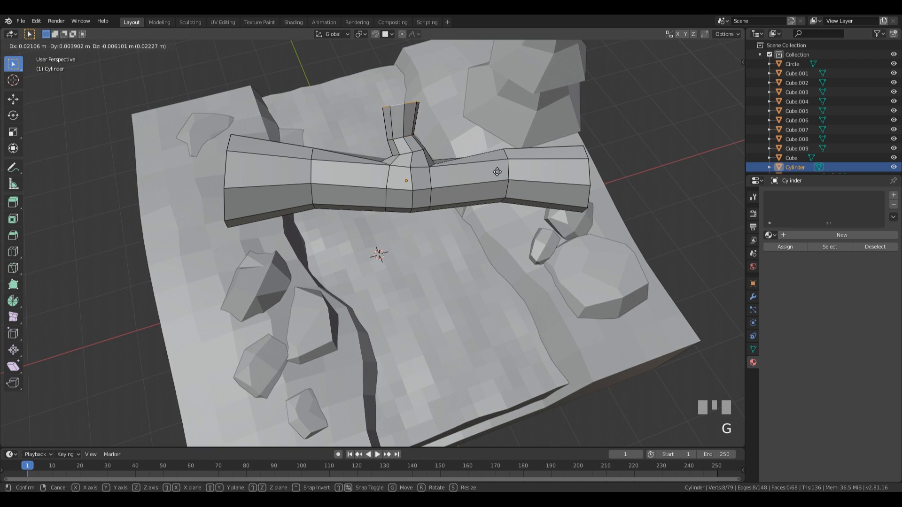
{"action": "left_click", "coordinate": [497, 174]}
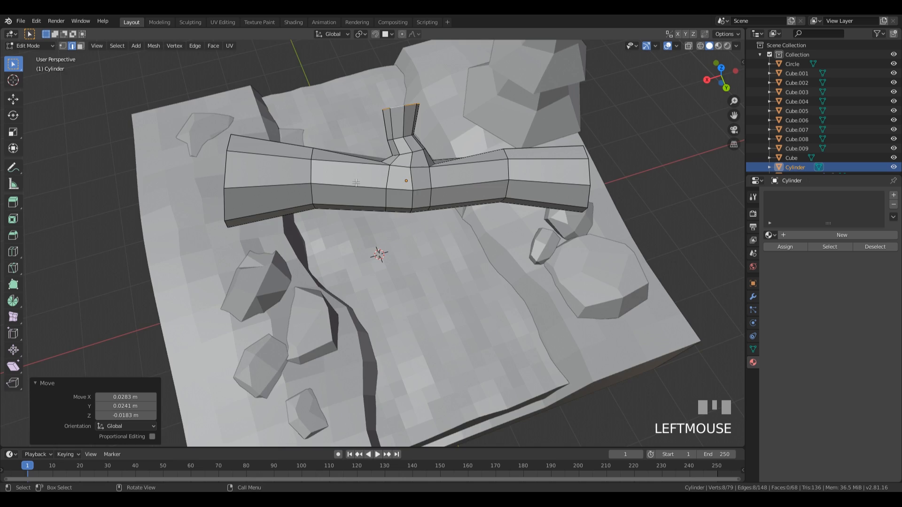
{"action": "middle_click_drag", "start_coordinate": [497, 174], "coordinate": [472, 150]}
{"action": "scroll", "coordinate": [472, 190], "scroll_direction": "down", "scroll_amount": 2}
{"action": "middle_click_drag", "start_coordinate": [474, 256], "coordinate": [418, 292]}
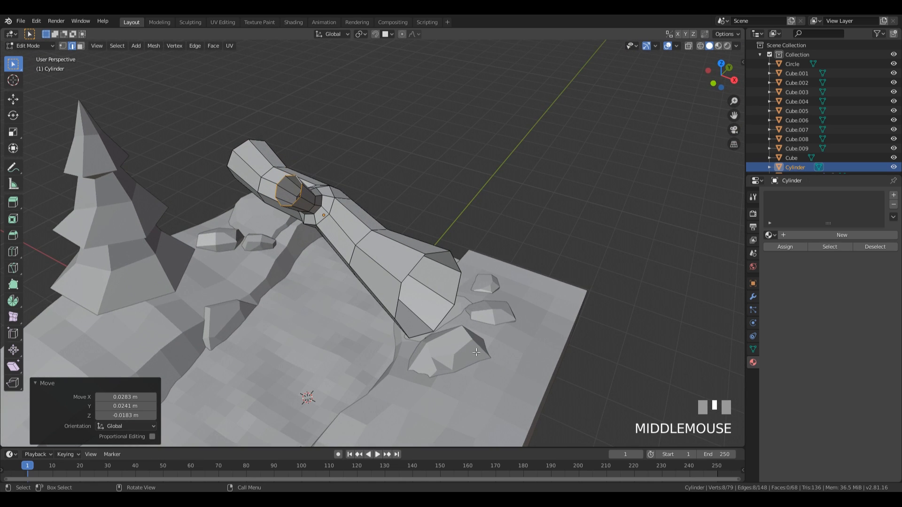
{"action": "middle_click_drag", "start_coordinate": [475, 278], "coordinate": [477, 288]}
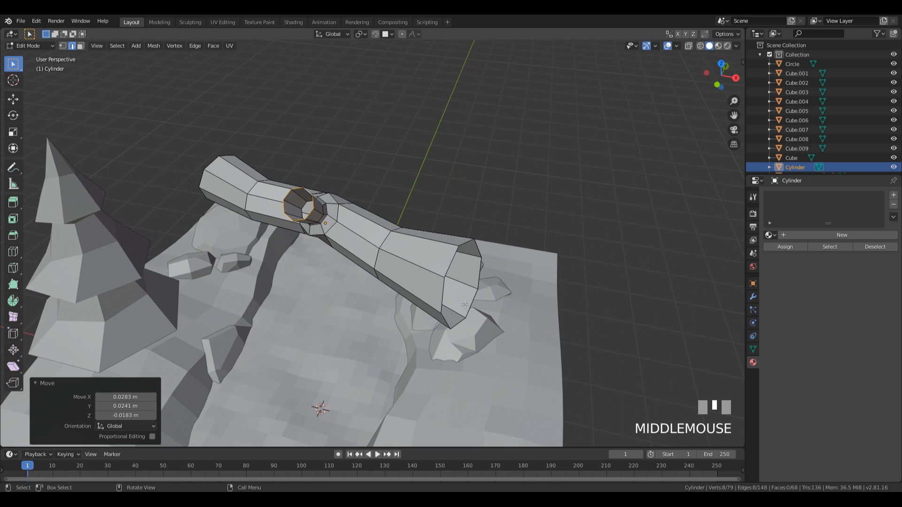
Step: Add an edge loop ringing the log near its lower end
{"action": "key", "text": "ctrl+r"}
{"action": "left_click", "coordinate": [402, 264]}
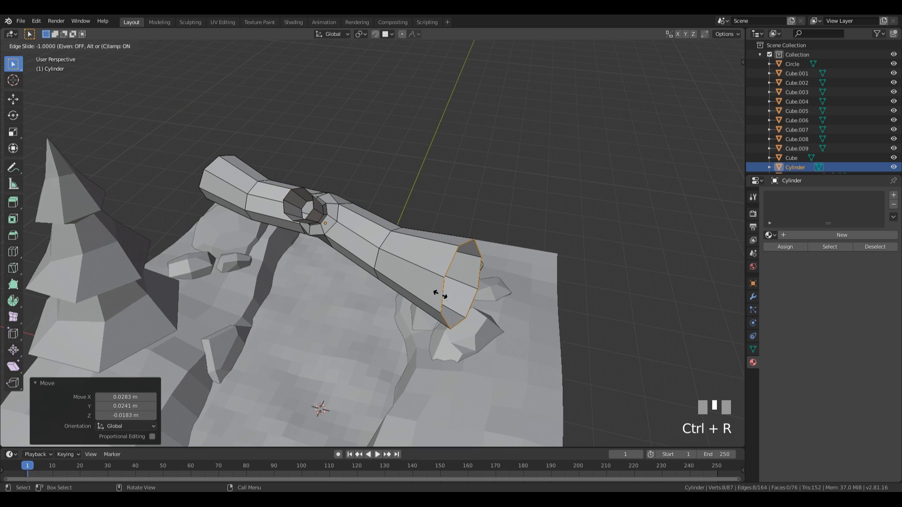
{"action": "left_click", "coordinate": [417, 281]}
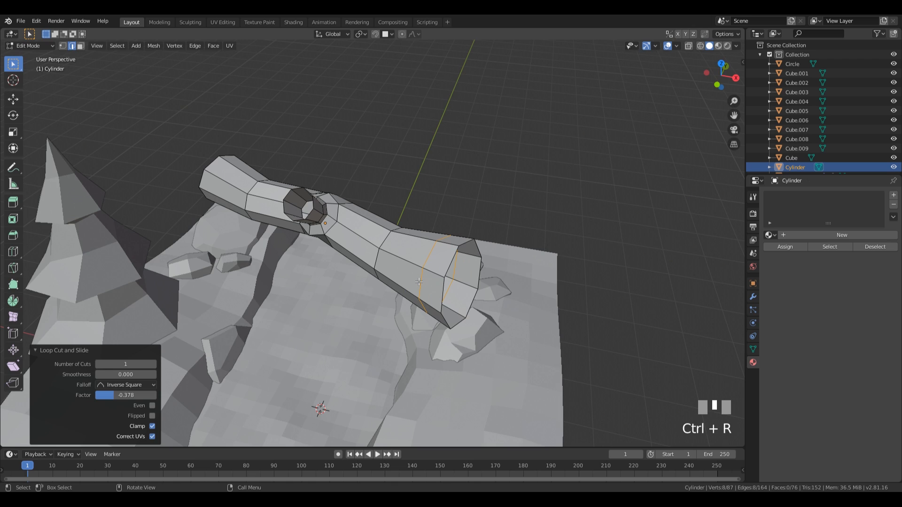
{"action": "middle_click_drag", "start_coordinate": [417, 281], "coordinate": [498, 250]}
{"action": "middle_click_drag", "start_coordinate": [392, 282], "coordinate": [400, 320]}
Step: In vertex mode, rip a vertex at the log's lower end and pull a neighbour outward
{"action": "key", "text": "1"}
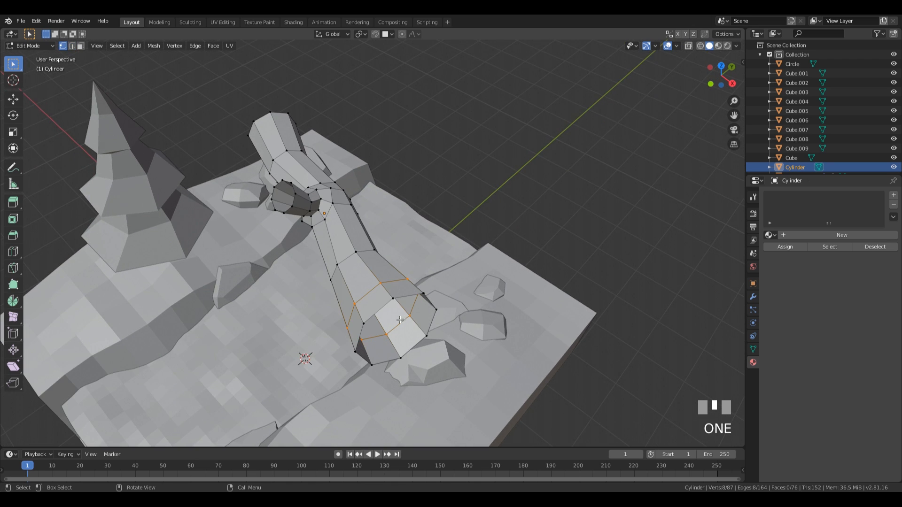
{"action": "key", "text": "v"}
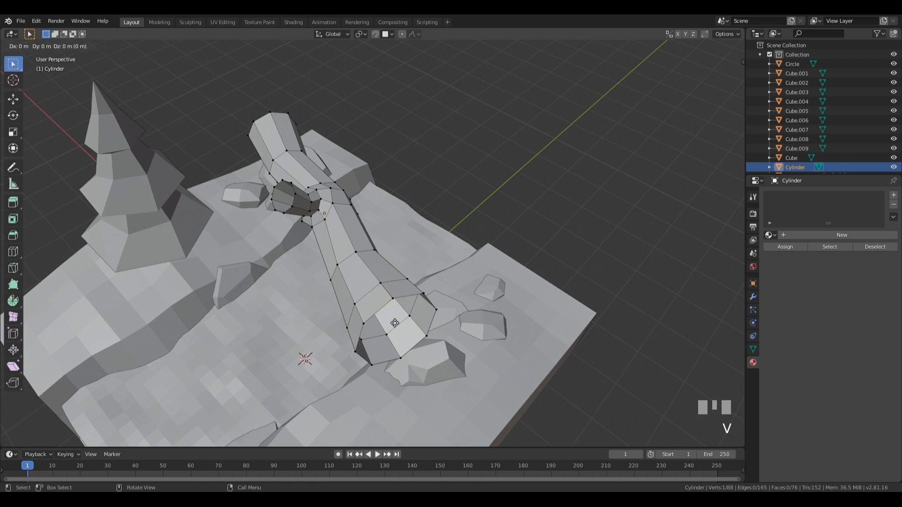
{"action": "left_click", "coordinate": [385, 332]}
{"action": "left_click", "coordinate": [398, 296]}
{"action": "middle_click_drag", "start_coordinate": [437, 328], "coordinate": [446, 301]}
{"action": "key", "text": "g"}
{"action": "left_click", "coordinate": [448, 298]}
Step: Drag several more rim vertices at the lower end outward for a splintered edge
{"action": "middle_click_drag", "start_coordinate": [392, 246], "coordinate": [452, 248]}
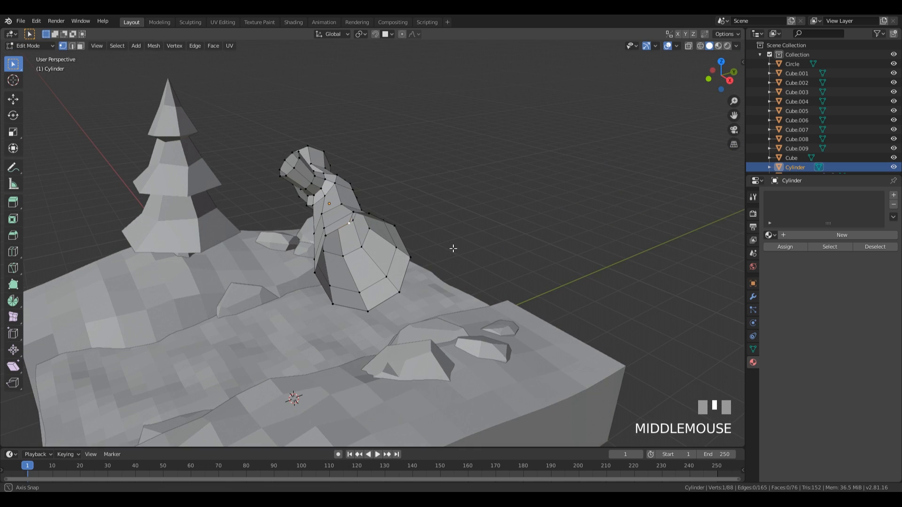
{"action": "key", "text": "g"}
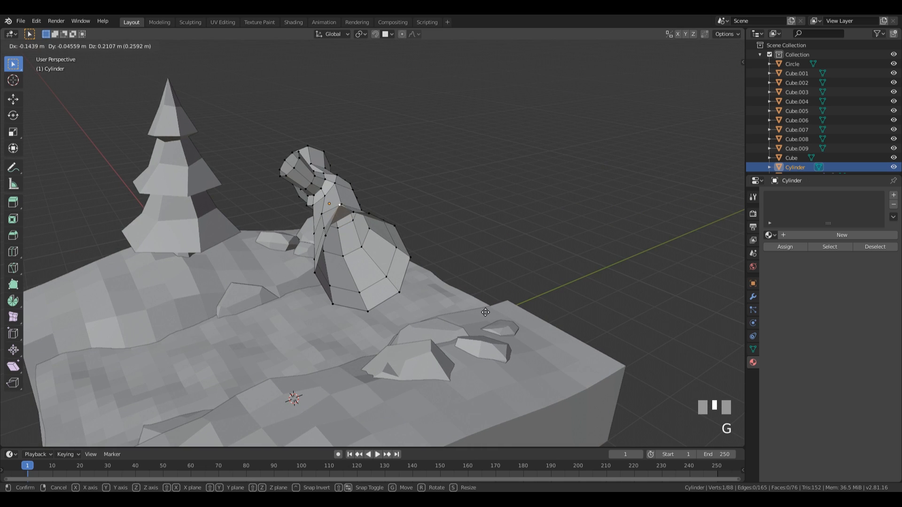
{"action": "left_click", "coordinate": [485, 312]}
{"action": "middle_click_drag", "start_coordinate": [485, 312], "coordinate": [498, 216]}
{"action": "left_click", "coordinate": [499, 214]}
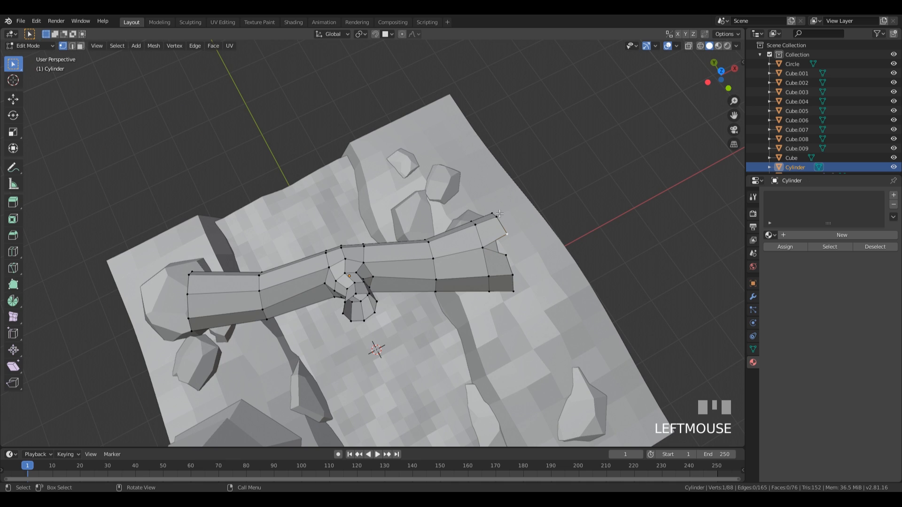
{"action": "key", "text": "g"}
{"action": "left_click", "coordinate": [559, 216]}
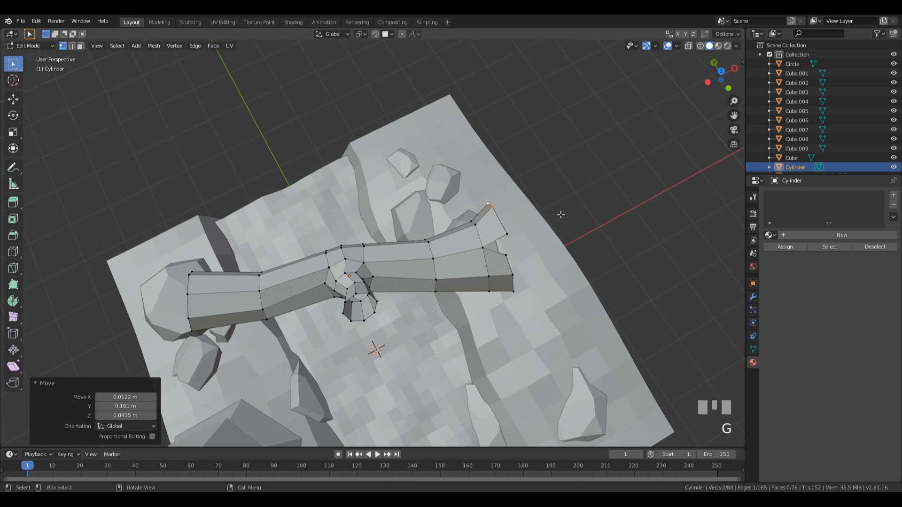
{"action": "mouse_move", "coordinate": [560, 216]}
{"action": "middle_mouse_down"}
{"action": "mouse_move", "coordinate": [505, 203]}
{"action": "mouse_move", "coordinate": [468, 217]}
{"action": "mouse_move", "coordinate": [543, 187]}
{"action": "mouse_move", "coordinate": [562, 224]}
{"action": "middle_mouse_up"}
{"action": "left_click", "coordinate": [455, 213]}
{"action": "key", "text": "g"}
{"action": "left_click", "coordinate": [554, 169]}
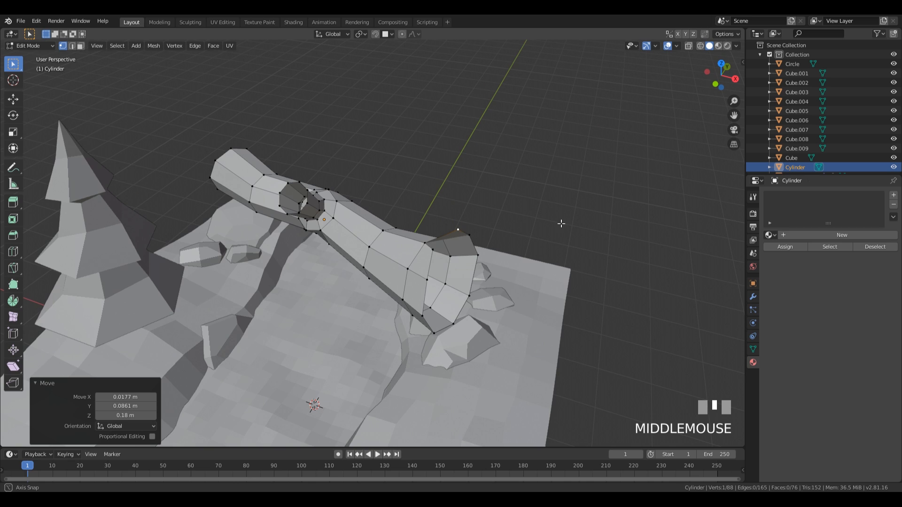
Step: Add a loop cut near the upper end, then rip and pull out an end vertex
{"action": "left_click", "coordinate": [235, 152]}
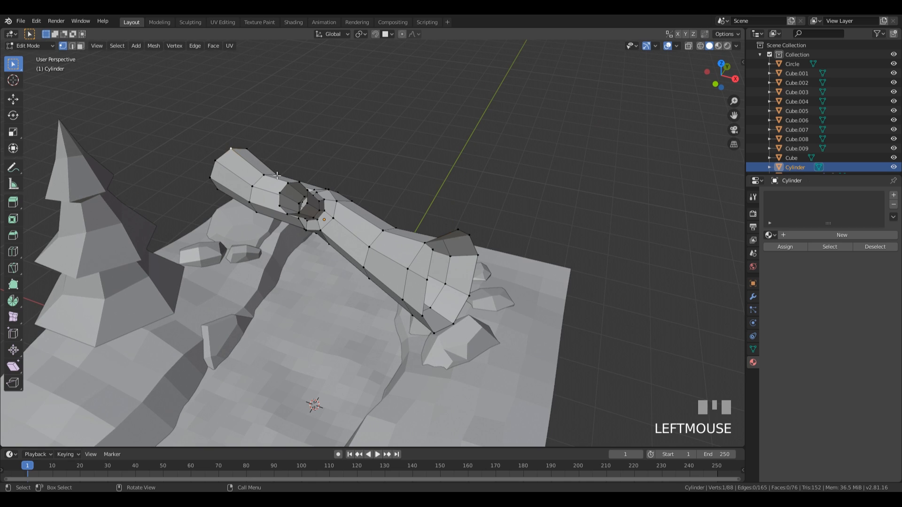
{"action": "key", "text": "ctrl+r"}
{"action": "left_click", "coordinate": [241, 164]}
{"action": "left_click", "coordinate": [236, 158]}
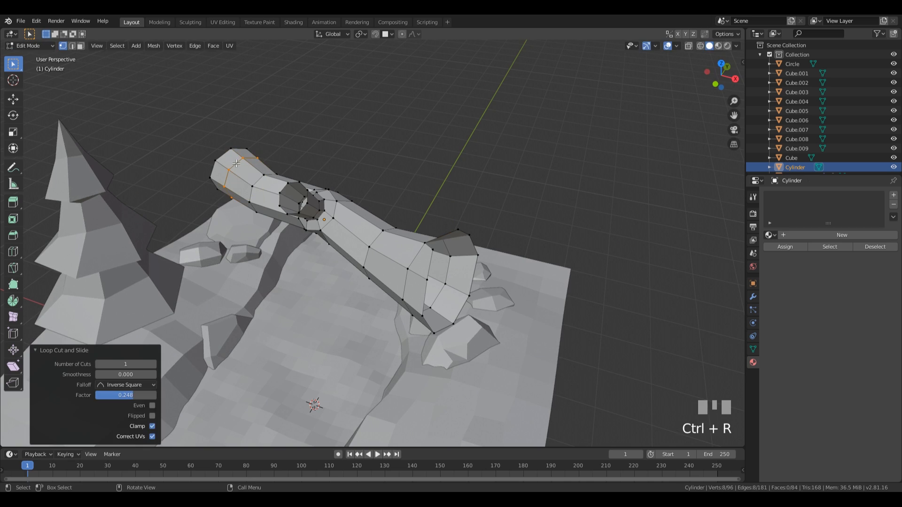
{"action": "left_click", "coordinate": [231, 148]}
{"action": "key", "text": "v"}
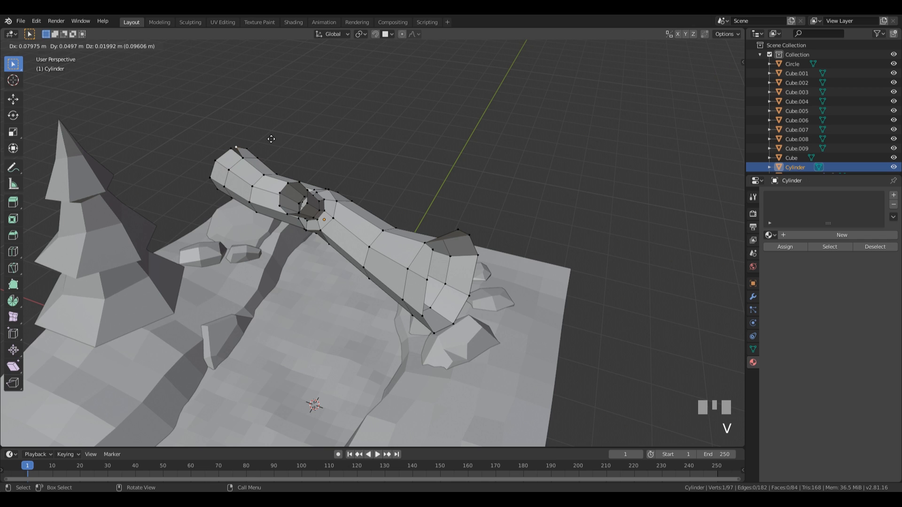
{"action": "left_click", "coordinate": [272, 137]}
{"action": "key", "text": "g"}
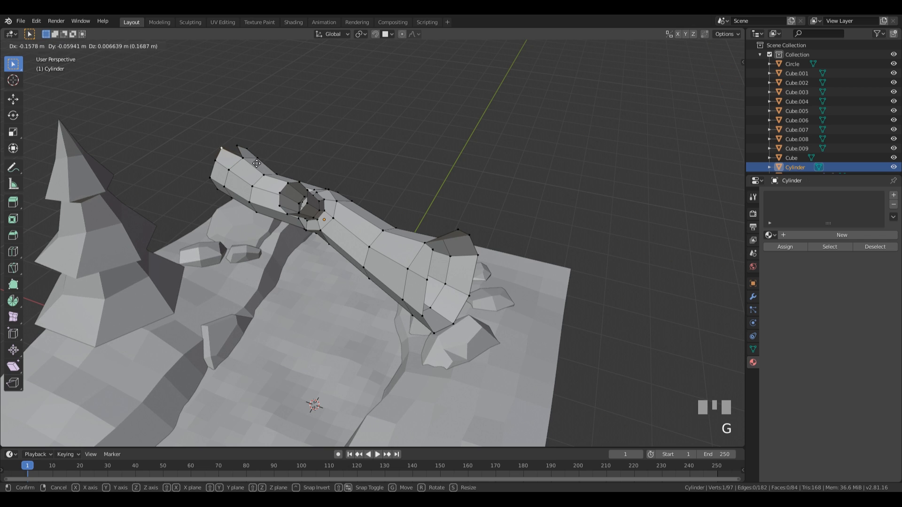
{"action": "left_click", "coordinate": [257, 163]}
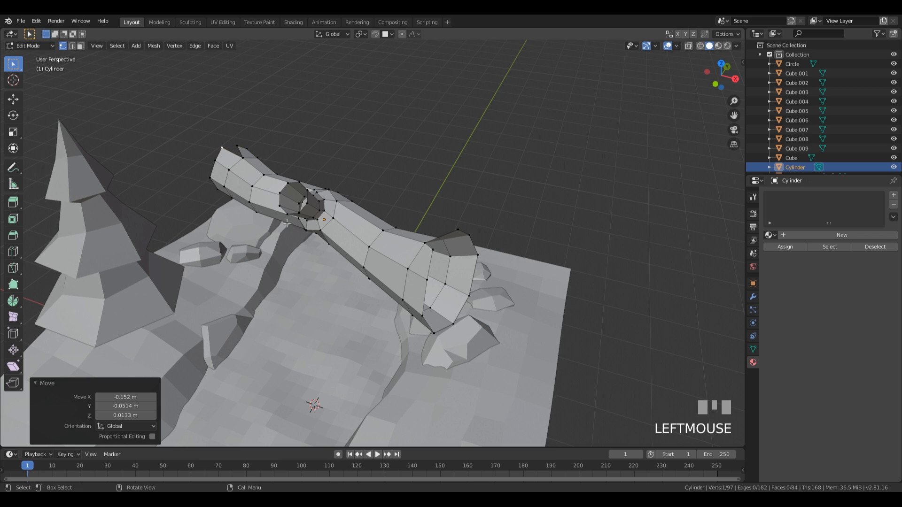
{"action": "middle_click_drag", "start_coordinate": [323, 190], "coordinate": [305, 178]}
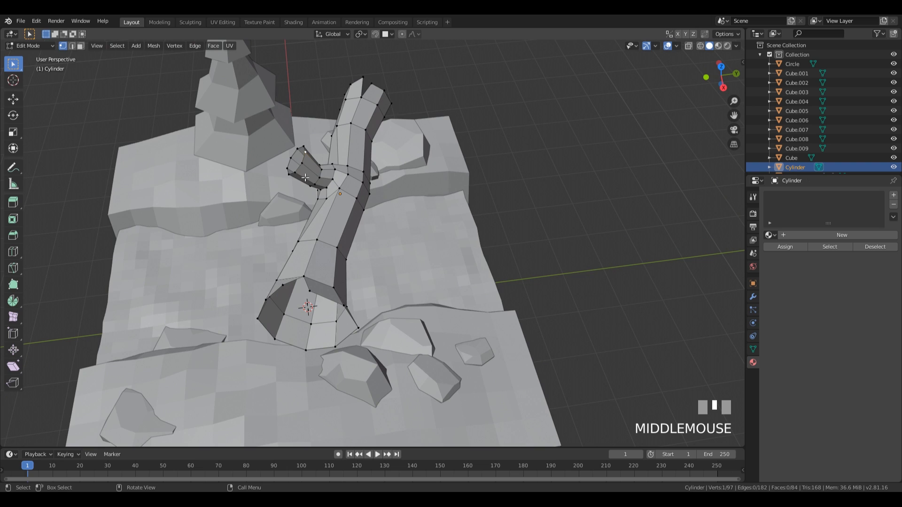
Step: Triangulate the selected faces and add an edge loop across the side branch
{"action": "key", "text": "ctrl+t"}
{"action": "key", "text": "ctrl+r"}
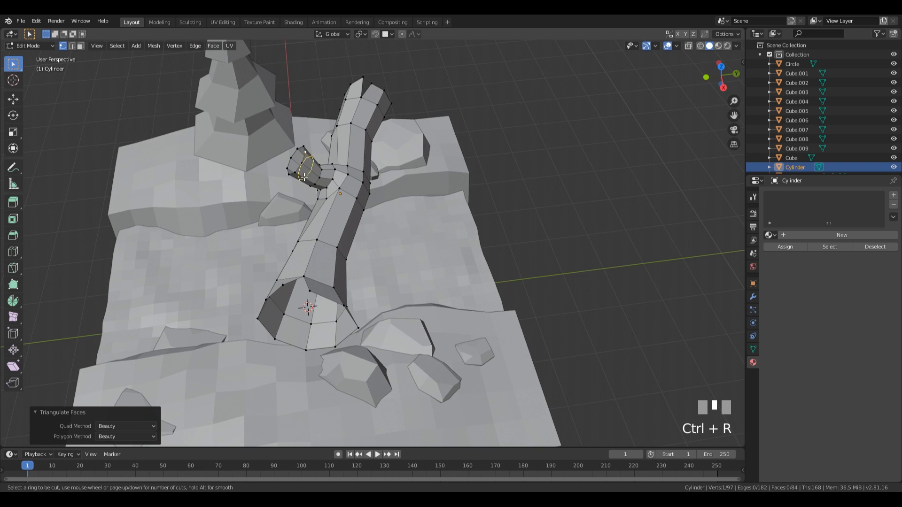
{"action": "left_click", "coordinate": [304, 171]}
{"action": "left_click", "coordinate": [304, 163]}
Step: Rip a branch-tip vertex, move it about 0.08 m, and return to Object Mode
{"action": "left_click", "coordinate": [307, 151]}
{"action": "middle_click_drag", "start_coordinate": [305, 148], "coordinate": [381, 174]}
{"action": "key", "text": "v"}
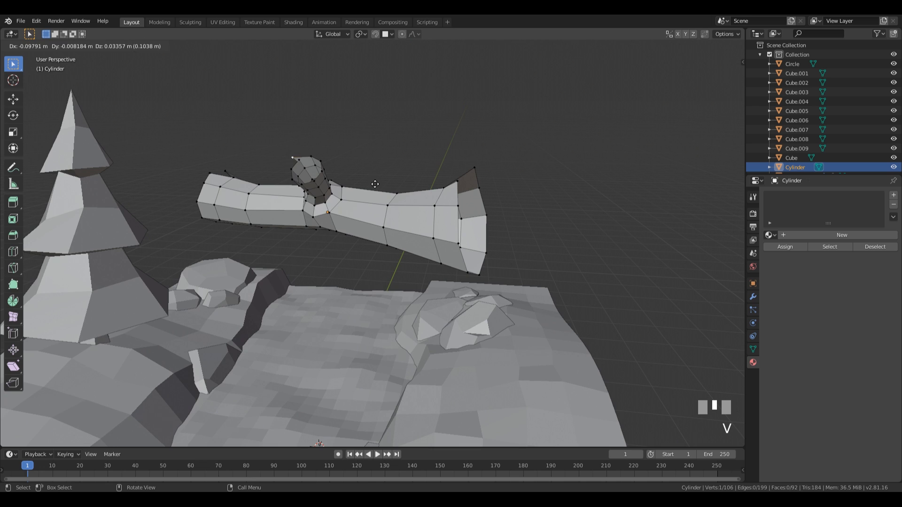
{"action": "left_click", "coordinate": [382, 183]}
{"action": "key", "text": "g"}
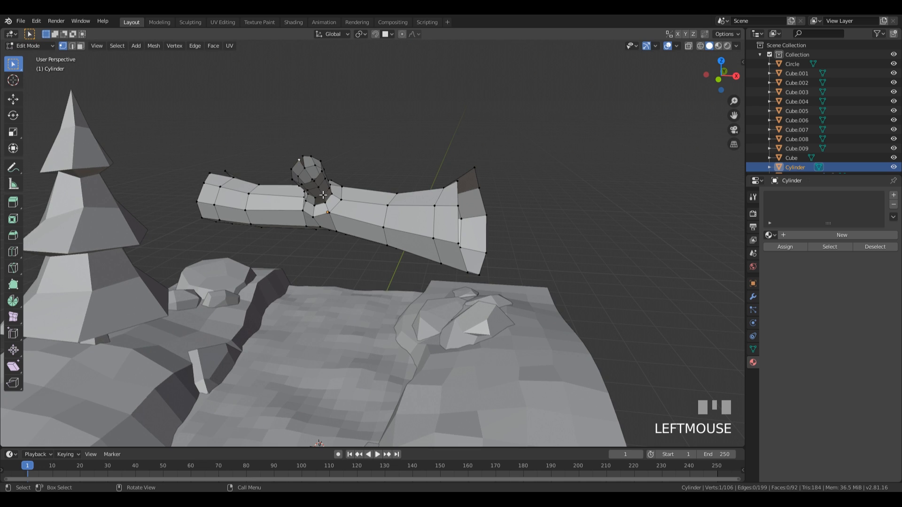
{"action": "left_click", "coordinate": [308, 194]}
{"action": "middle_click_drag", "start_coordinate": [307, 195], "coordinate": [489, 238]}
{"action": "scroll", "coordinate": [306, 197], "scroll_direction": "down", "scroll_amount": 3}
{"action": "key", "text": "Tab"}
{"action": "scroll", "coordinate": [483, 238], "scroll_direction": "up", "scroll_amount": 3}
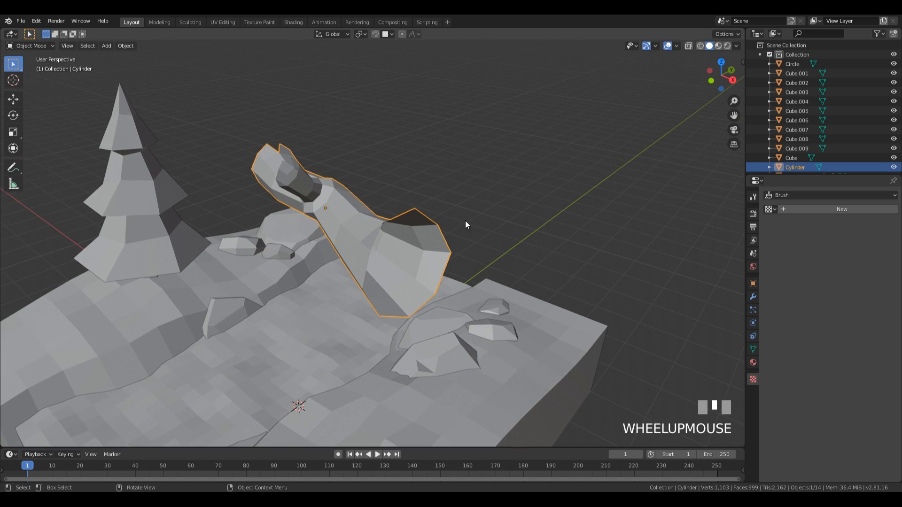
Step: Add a Solidify modifier to the log and set its thickness to 0.14 m
{"action": "left_click", "coordinate": [752, 296]}
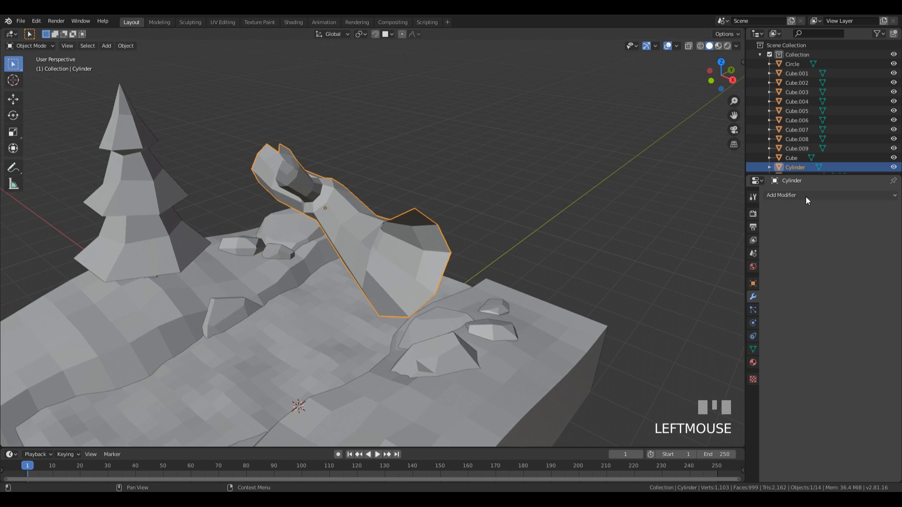
{"action": "left_click", "coordinate": [804, 196]}
{"action": "left_click", "coordinate": [720, 339]}
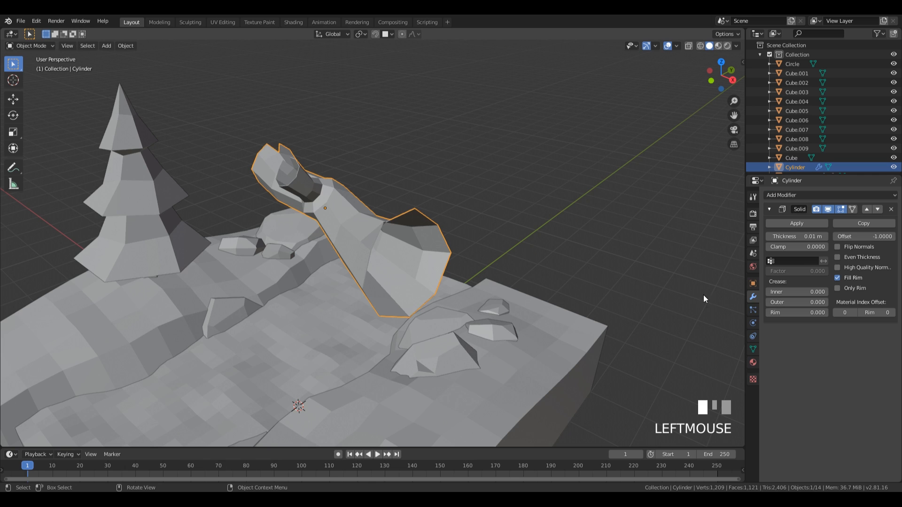
{"action": "left_click_drag", "start_coordinate": [796, 236], "coordinate": [781, 236]}
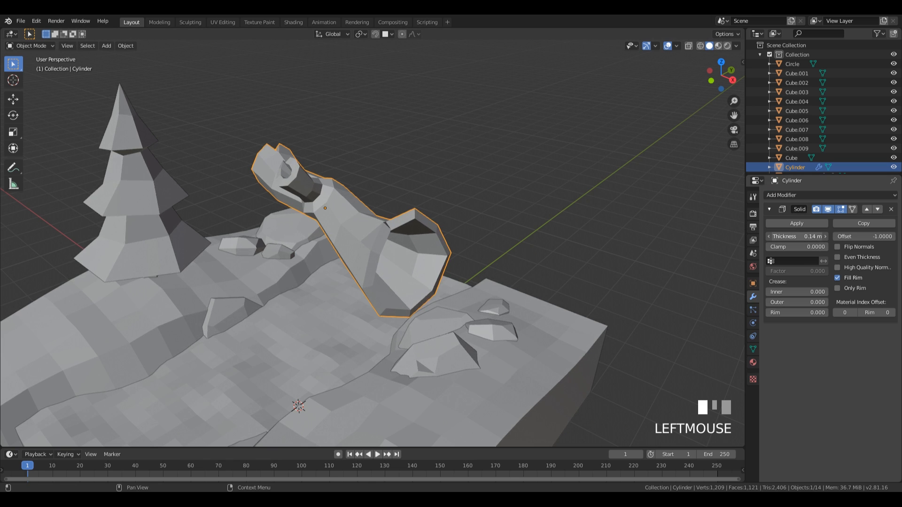
{"action": "middle_click_drag", "start_coordinate": [357, 197], "coordinate": [401, 182]}
{"action": "scroll", "coordinate": [363, 186], "scroll_direction": "down", "scroll_amount": 1}
Step: Lower the log onto the terrain, rotate it, and adjust its height
{"action": "key", "text": "g"}
{"action": "key", "text": "z"}
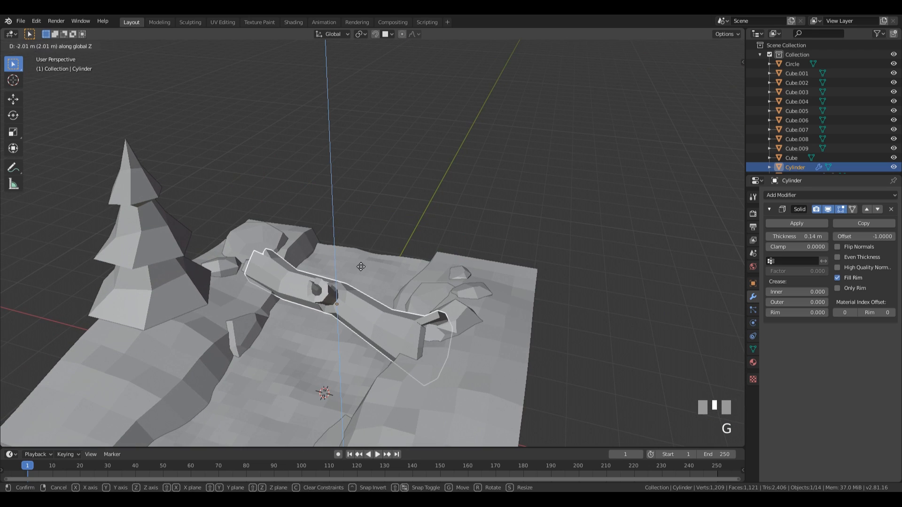
{"action": "left_click", "coordinate": [361, 259]}
{"action": "middle_click_drag", "start_coordinate": [362, 258], "coordinate": [432, 275]}
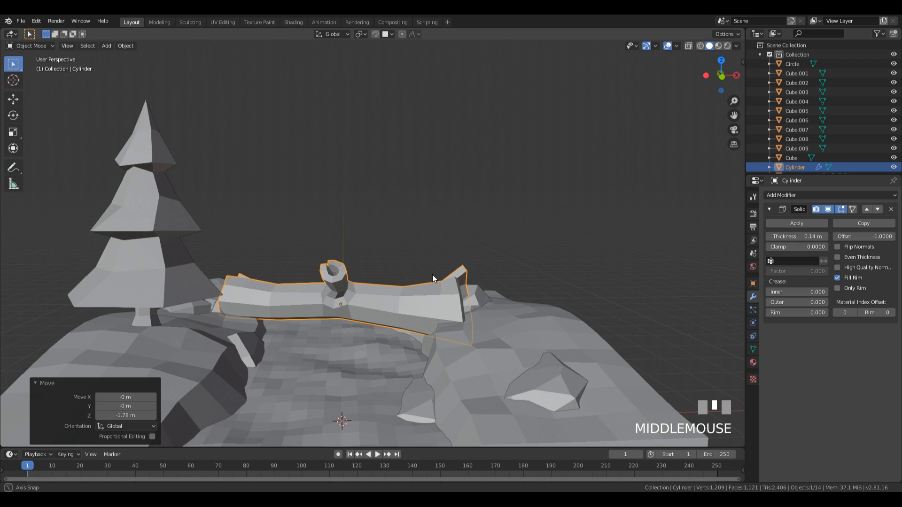
{"action": "key", "text": "r"}
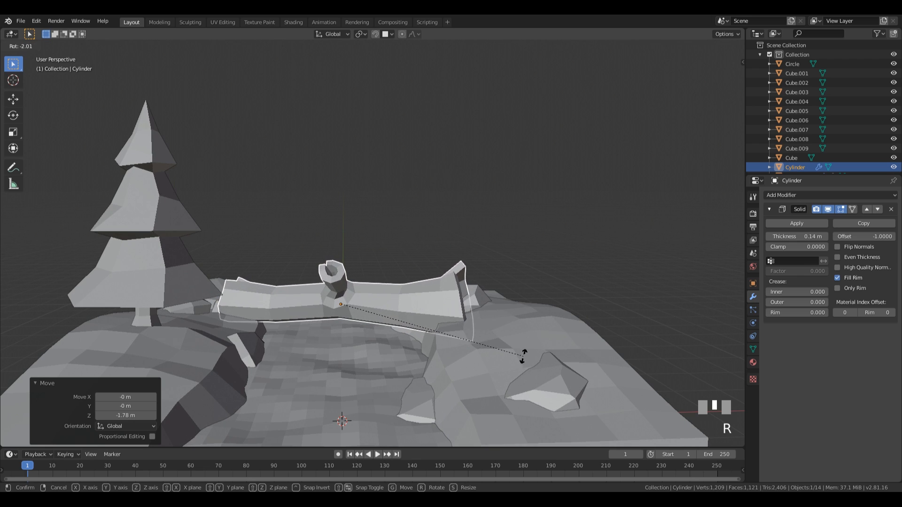
{"action": "left_click", "coordinate": [523, 356]}
{"action": "key", "text": "g"}
{"action": "key", "text": "z"}
{"action": "left_click", "coordinate": [522, 352]}
{"action": "middle_click_drag", "start_coordinate": [522, 351], "coordinate": [516, 332]}
Step: Move the log over the river and rotate it, including a small 2.8° turn
{"action": "key", "text": "g"}
{"action": "left_click", "coordinate": [472, 334]}
{"action": "key", "text": "r"}
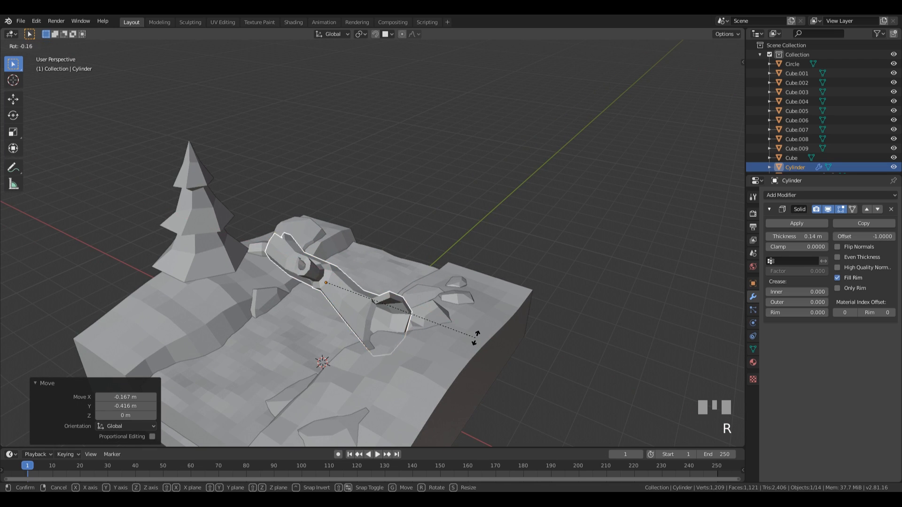
{"action": "left_click", "coordinate": [475, 314]}
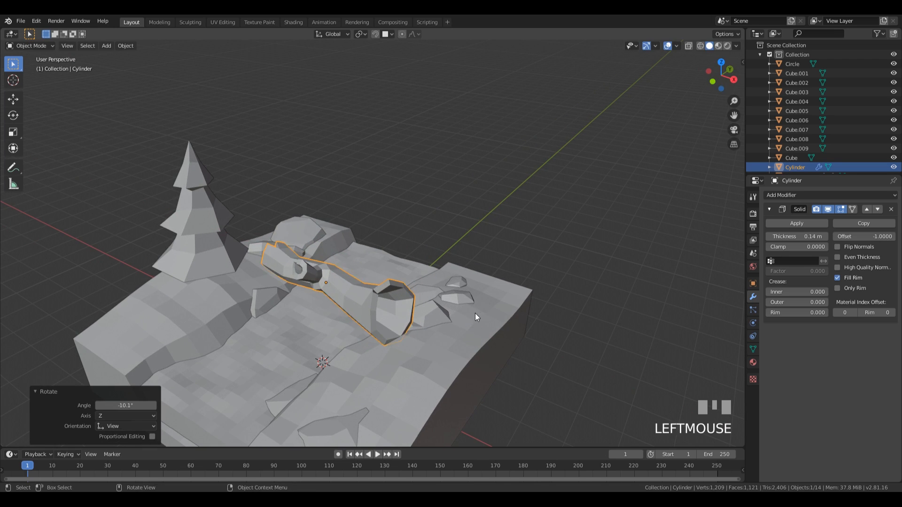
{"action": "middle_click_drag", "start_coordinate": [475, 314], "coordinate": [594, 185]}
{"action": "key", "text": "r"}
{"action": "left_click", "coordinate": [488, 298]}
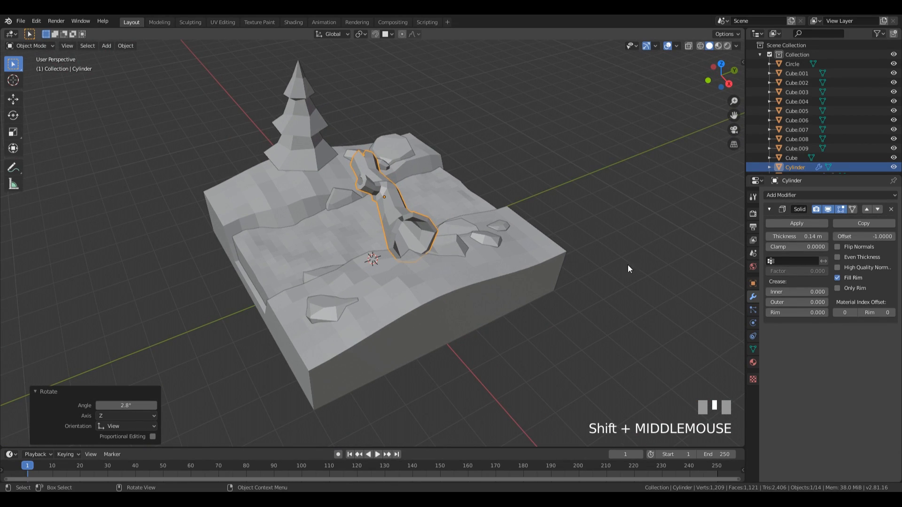
{"action": "key", "text": "KP_5"}
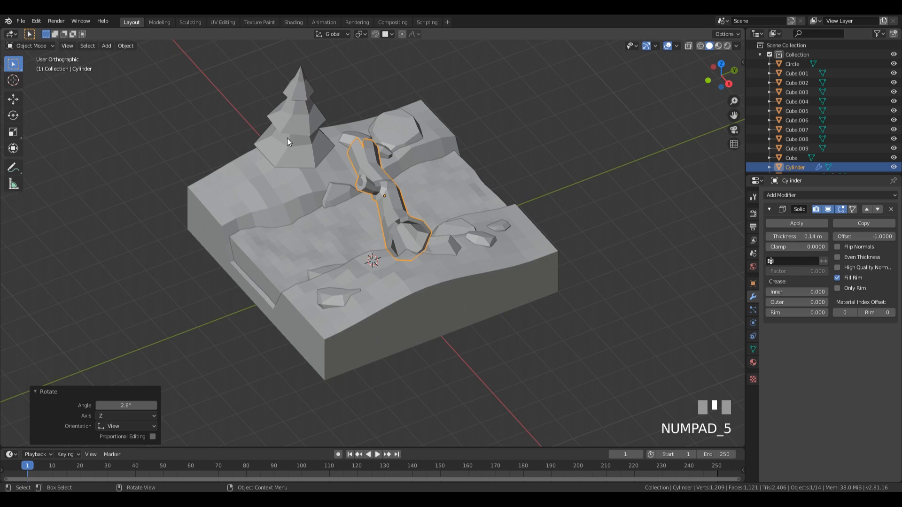
{"action": "middle_click_drag", "start_coordinate": [286, 138], "coordinate": [478, 233]}
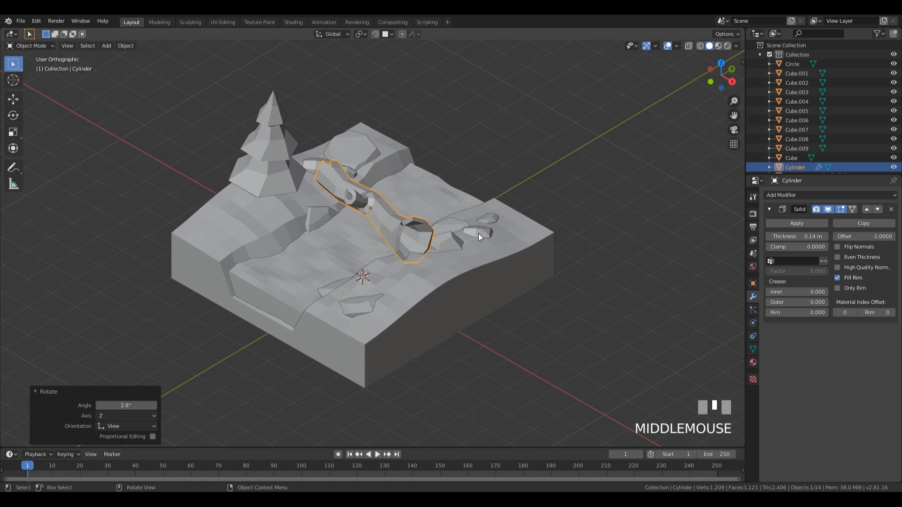
Step: Scale the log to 1.126, raise it slightly, turn it -7.51° on Z, and shift it along Y
{"action": "key", "text": "s"}
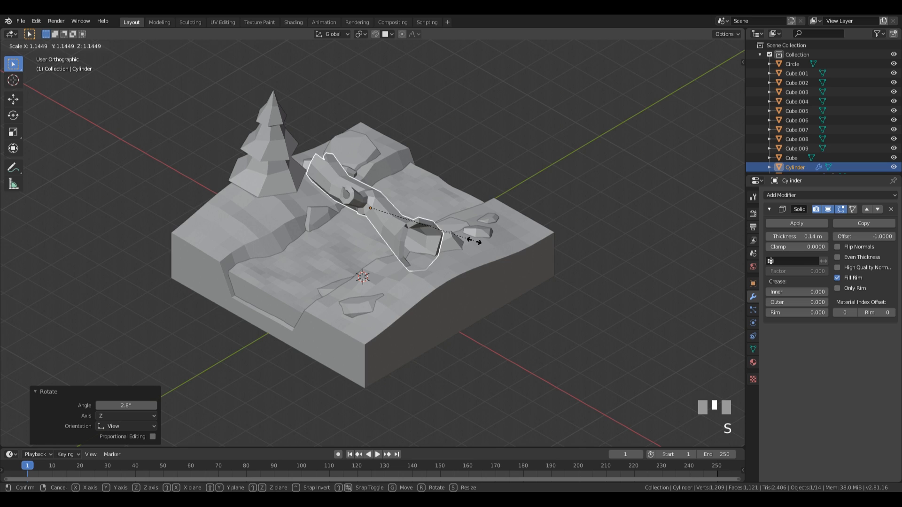
{"action": "left_click", "coordinate": [471, 239]}
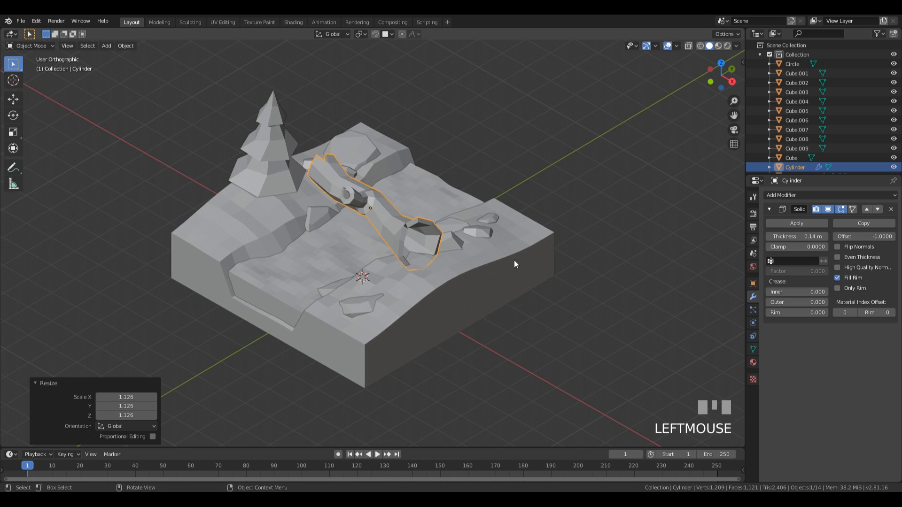
{"action": "middle_click_drag", "start_coordinate": [514, 260], "coordinate": [480, 267]}
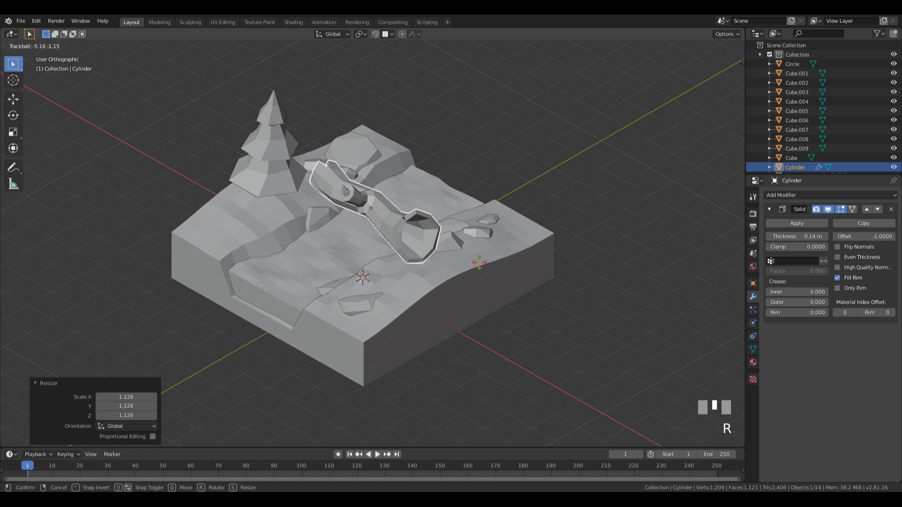
{"action": "left_click", "coordinate": [479, 268]}
{"action": "key", "text": "g"}
{"action": "key", "text": "z"}
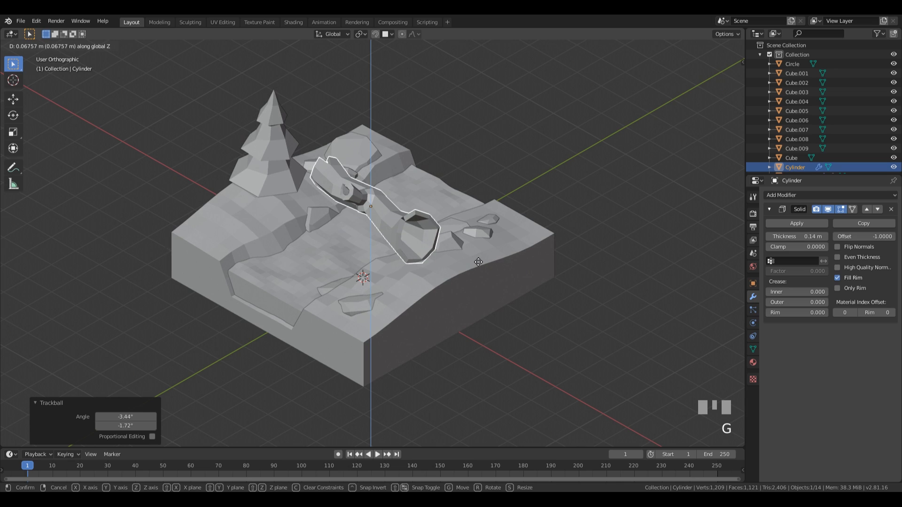
{"action": "left_click", "coordinate": [478, 262]}
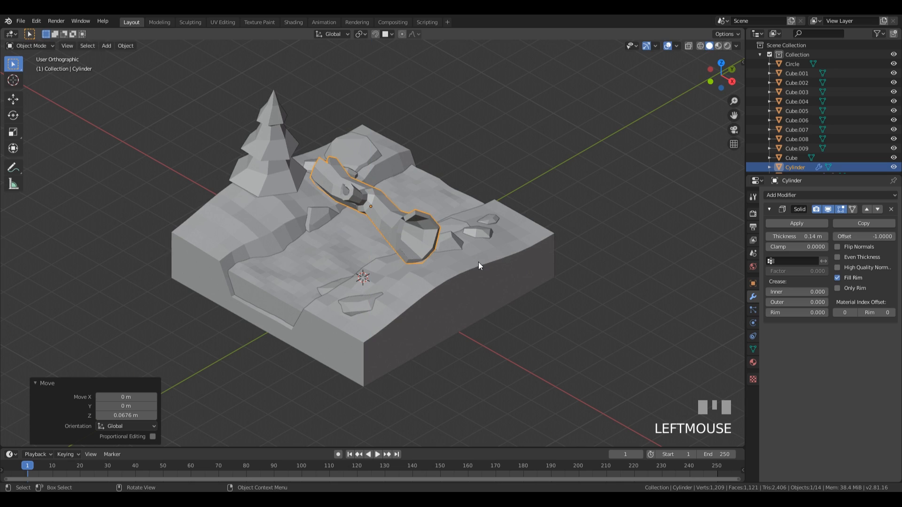
{"action": "key", "text": "r"}
{"action": "key", "text": "z"}
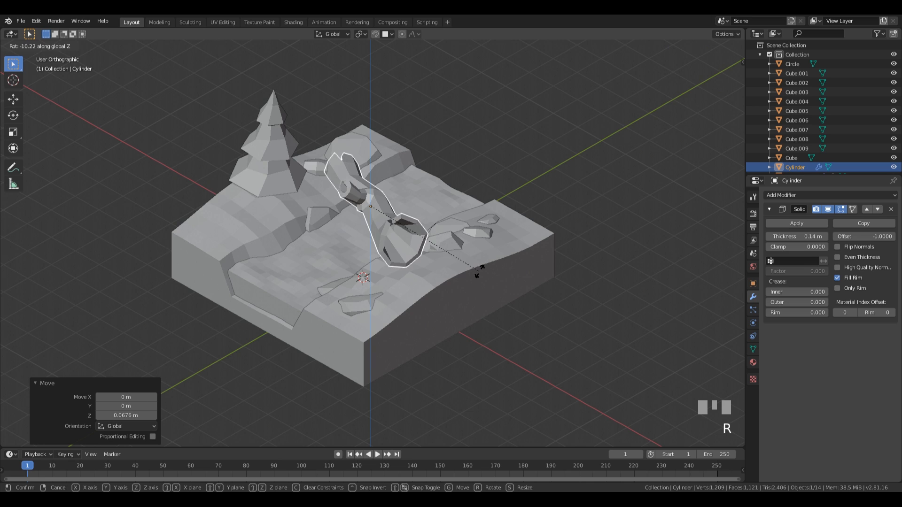
{"action": "left_click", "coordinate": [484, 268]}
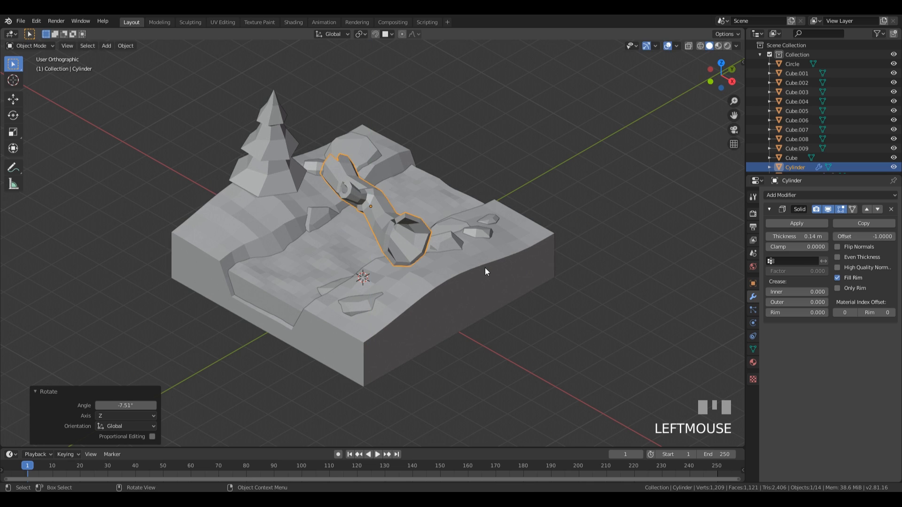
{"action": "key", "text": "g"}
{"action": "key", "text": "y"}
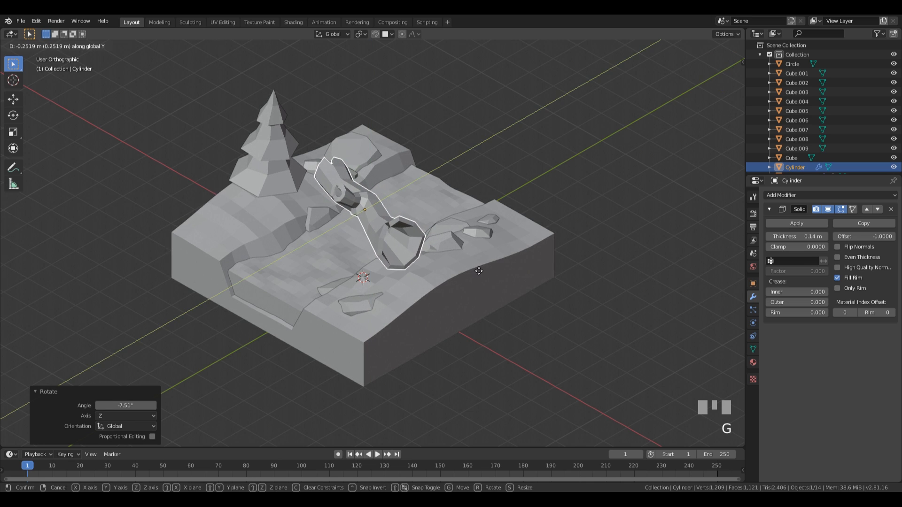
{"action": "left_click", "coordinate": [479, 271]}
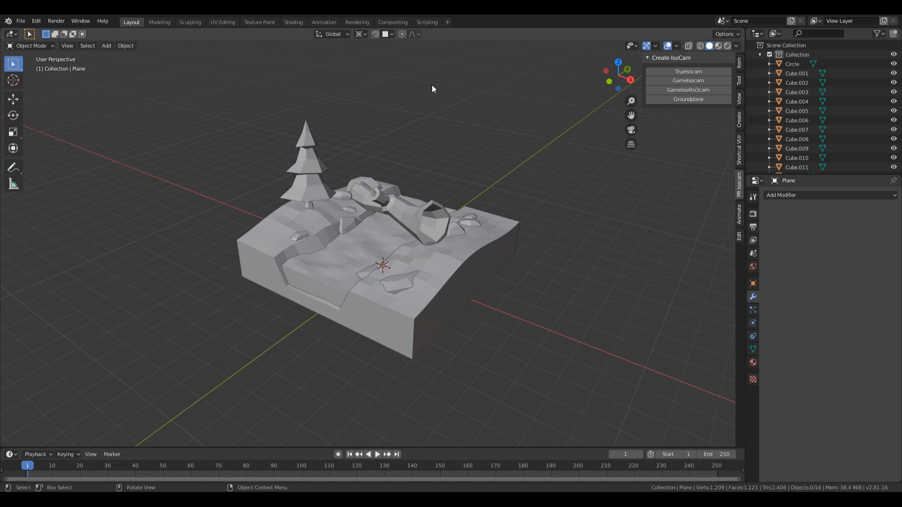
Step: Place the 3D cursor on the left bank and add an 8-vertex circle there
{"action": "middle_click_drag", "start_coordinate": [343, 252], "coordinate": [373, 223]}
{"action": "right_click", "coordinate": [275, 238], "text": "shift"}
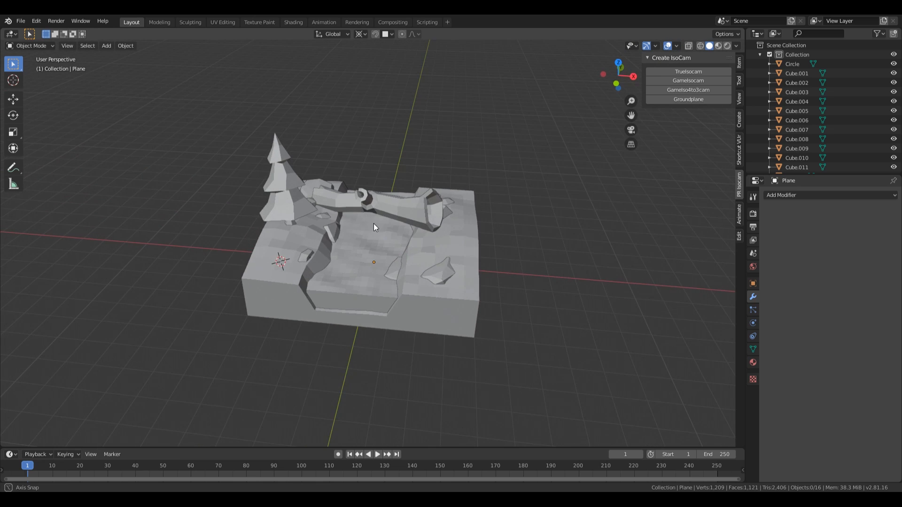
{"action": "middle_click_drag", "start_coordinate": [341, 254], "coordinate": [317, 261]}
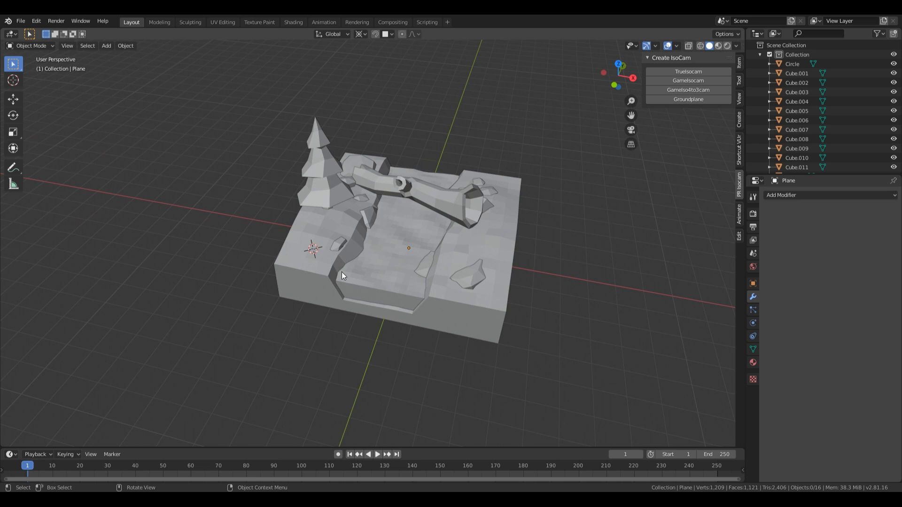
{"action": "scroll", "coordinate": [342, 272], "scroll_direction": "up", "scroll_amount": 5}
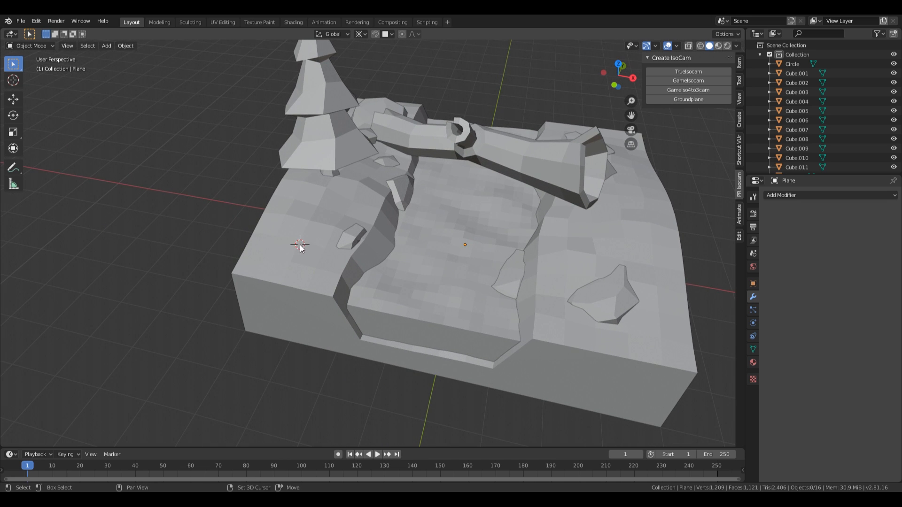
{"action": "middle_click_drag", "start_coordinate": [390, 193], "coordinate": [322, 192]}
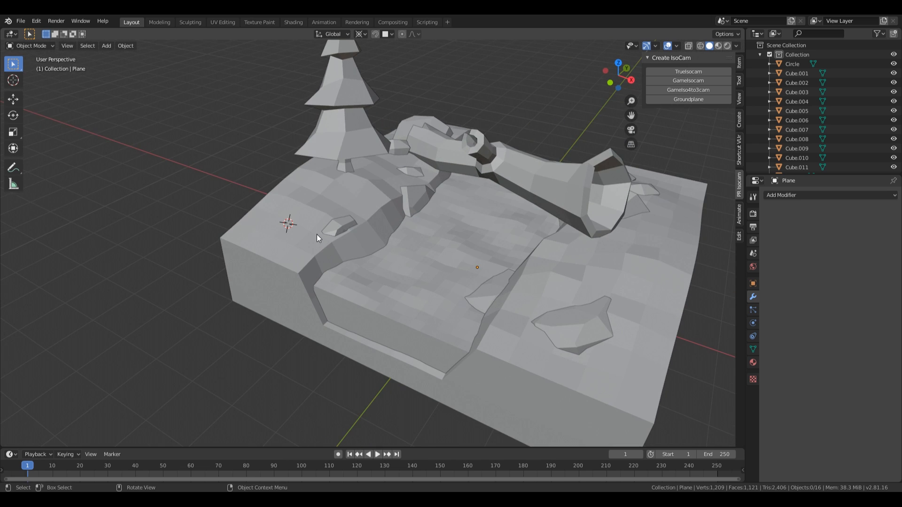
{"action": "key", "text": "shift+a"}
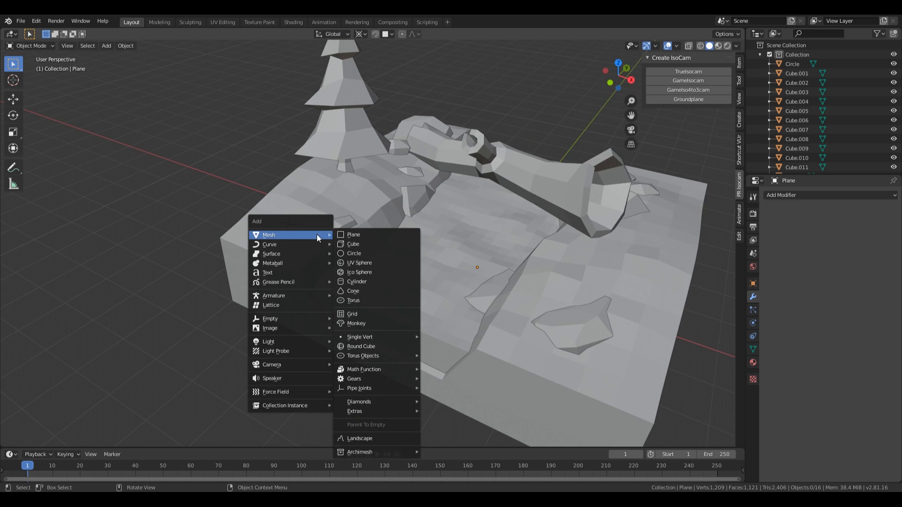
{"action": "left_click", "coordinate": [388, 254]}
{"action": "left_click", "coordinate": [133, 338]}
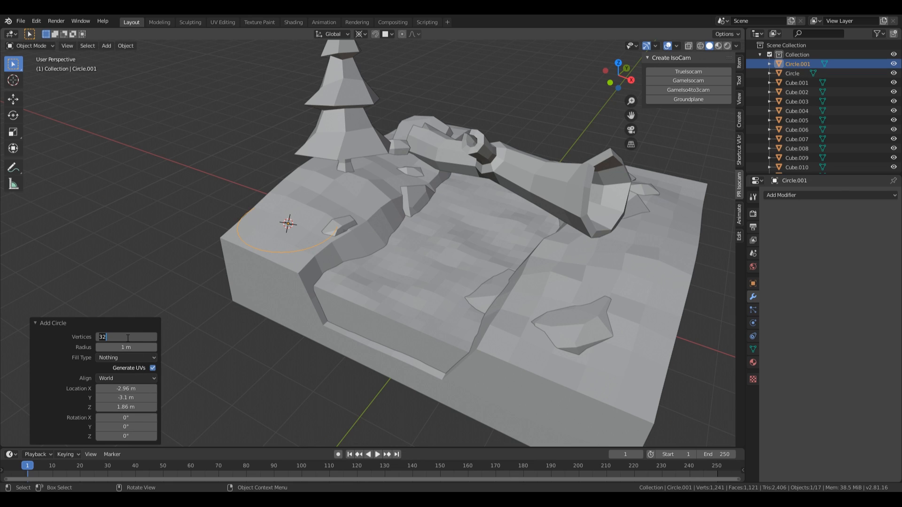
{"action": "key", "text": "Return"}
Step: In Edit Mode, shrink the octagon and extrude it upward into stump walls
{"action": "key", "text": "Tab"}
{"action": "middle_click_drag", "start_coordinate": [424, 250], "coordinate": [419, 255]}
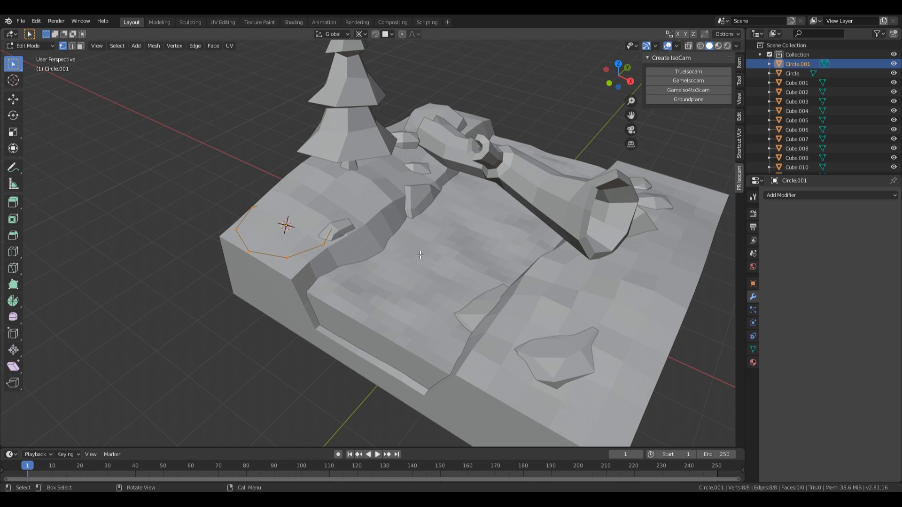
{"action": "key", "text": "s"}
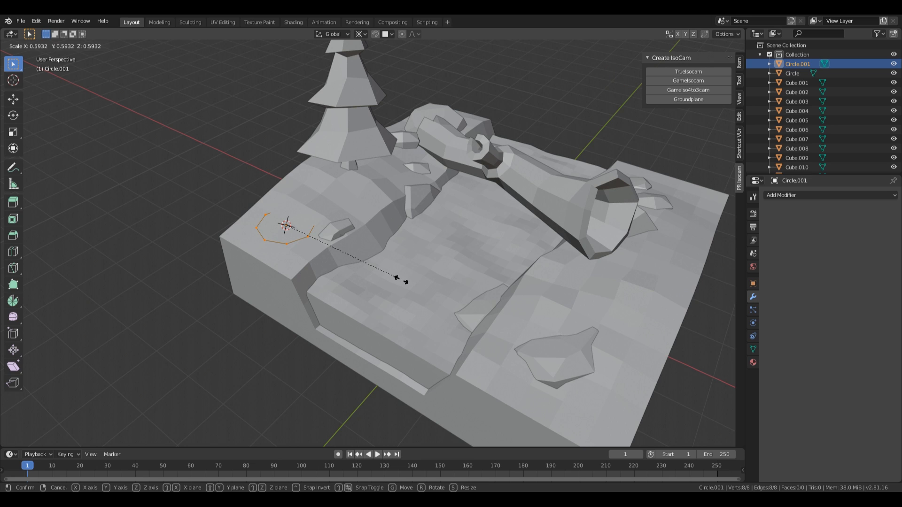
{"action": "left_click", "coordinate": [400, 280]}
{"action": "middle_click_drag", "start_coordinate": [400, 280], "coordinate": [375, 234]}
{"action": "key", "text": "e"}
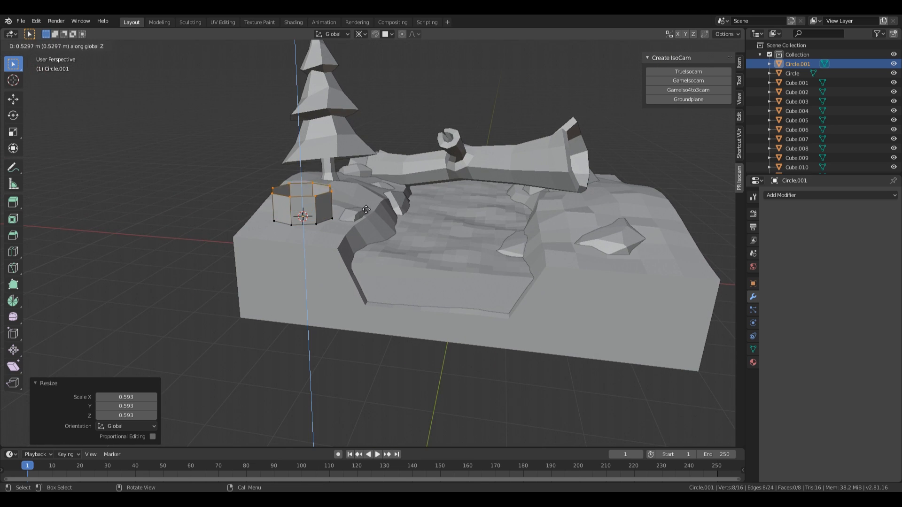
{"action": "left_click", "coordinate": [358, 186]}
Step: Scale the top ring to 0.788 about its own centre and raise it 0.109 m
{"action": "key", "text": "s"}
{"action": "left_click", "coordinate": [422, 212]}
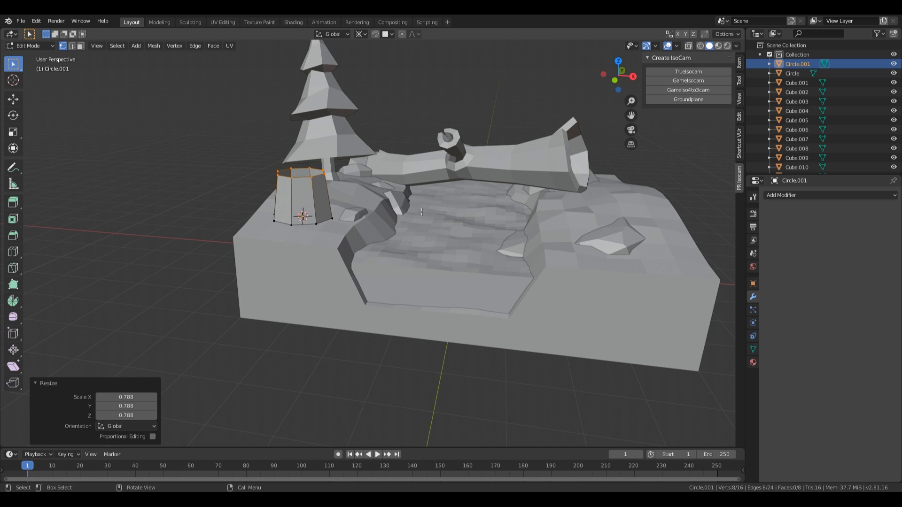
{"action": "key", "text": "period"}
{"action": "left_click", "coordinate": [422, 151]}
{"action": "scroll", "coordinate": [408, 235], "scroll_direction": "up", "scroll_amount": 5}
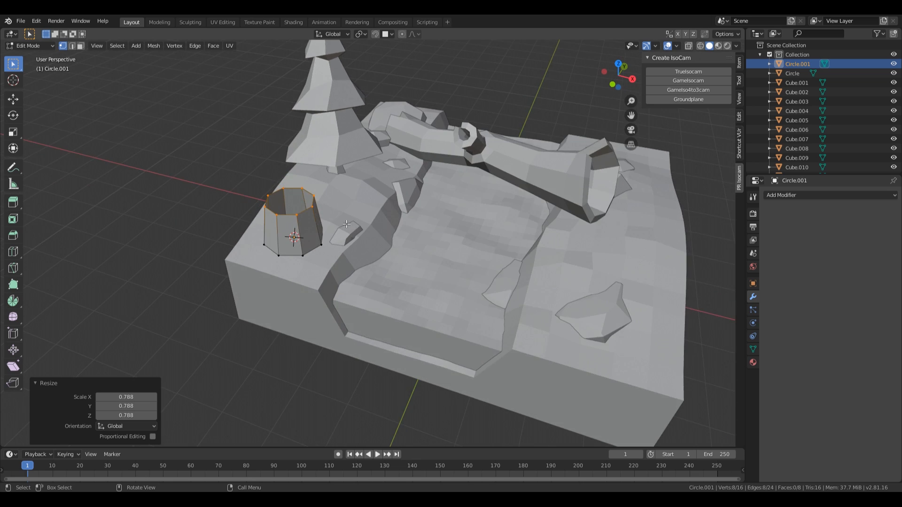
{"action": "key", "text": "s"}
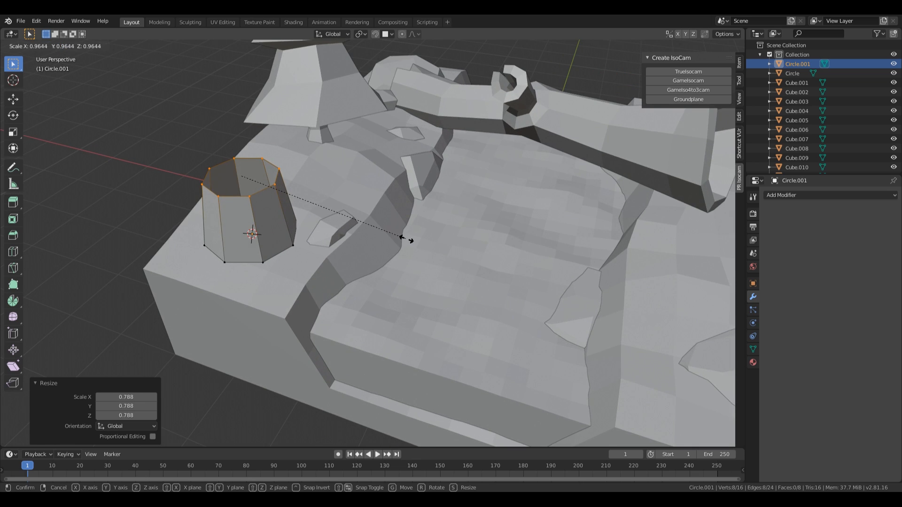
{"action": "left_click", "coordinate": [406, 239]}
{"action": "key", "text": "g"}
{"action": "key", "text": "z"}
{"action": "left_click", "coordinate": [368, 241]}
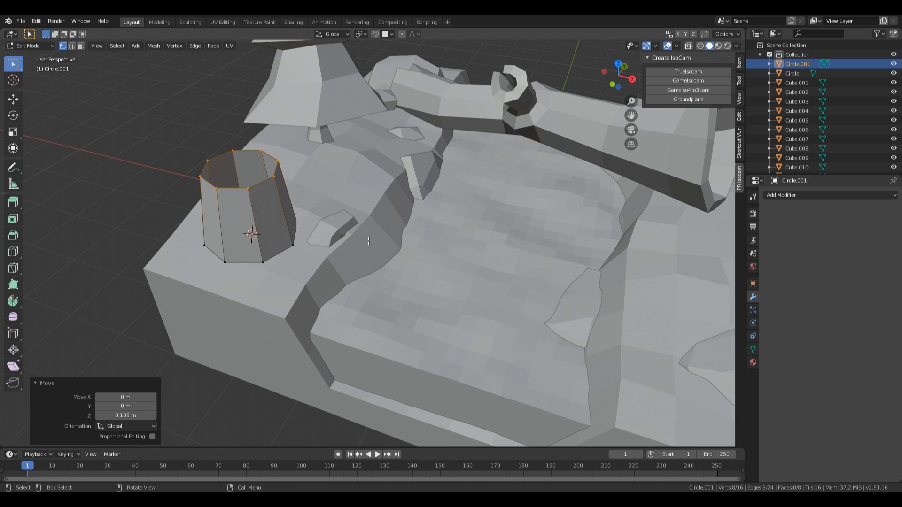
{"action": "middle_click_drag", "start_coordinate": [320, 239], "coordinate": [263, 183]}
Step: Add an edge loop near the stump's base and rescale the bottom loop
{"action": "key", "text": "ctrl+r"}
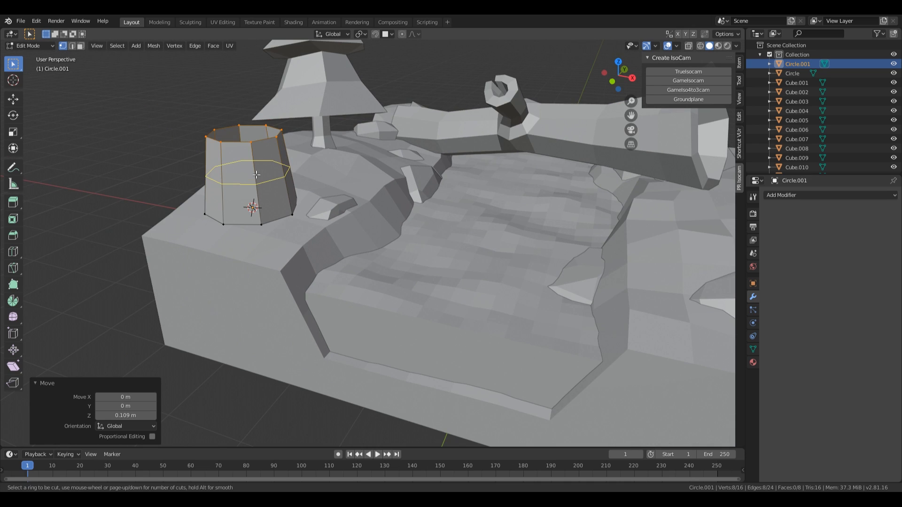
{"action": "left_click", "coordinate": [263, 180]}
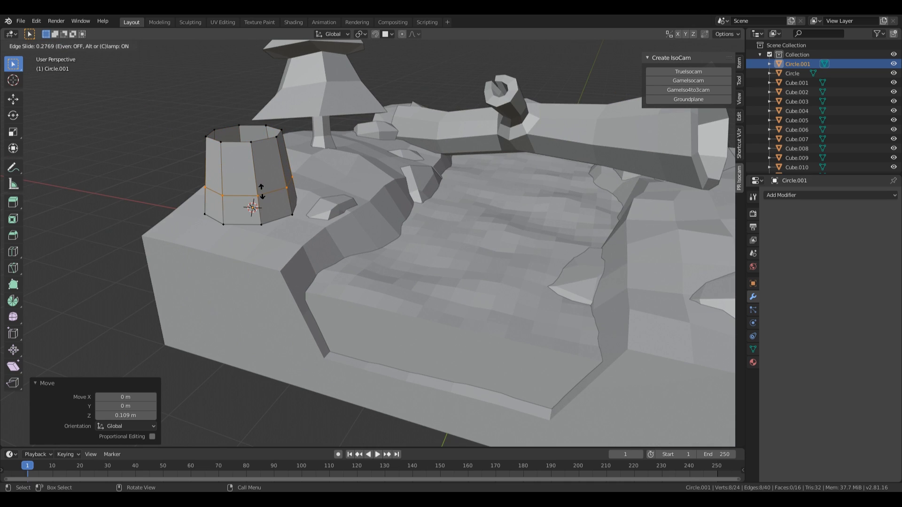
{"action": "left_click", "coordinate": [261, 191]}
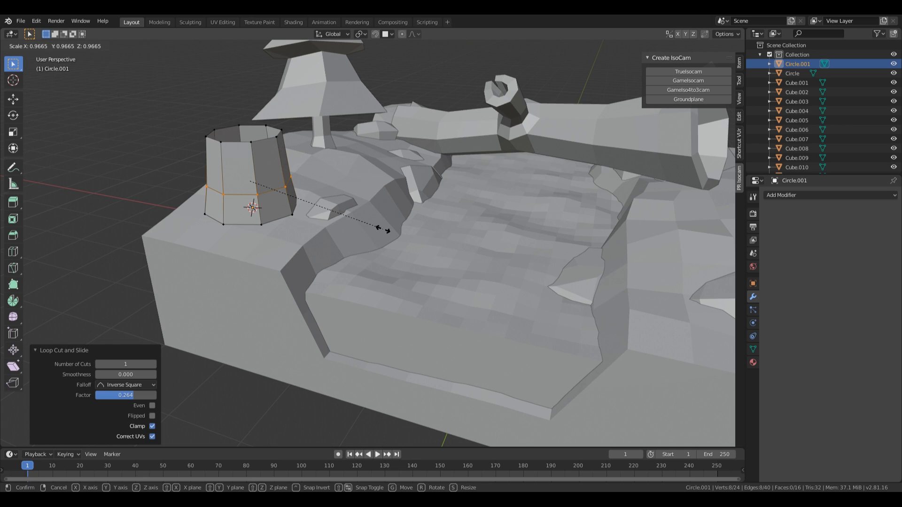
{"action": "left_click", "coordinate": [250, 224], "text": "alt"}
{"action": "key", "text": "s"}
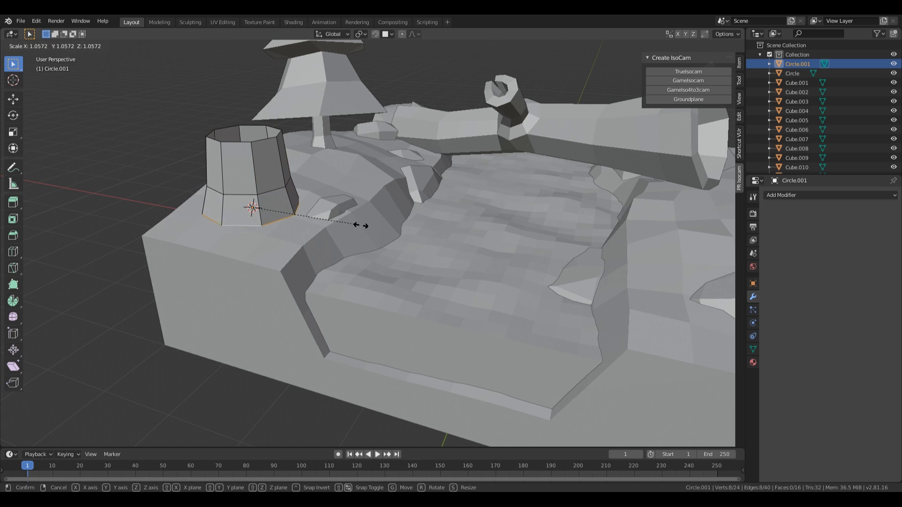
{"action": "left_click", "coordinate": [362, 224]}
Step: Select three lower faces around the stump in face mode
{"action": "middle_click_drag", "start_coordinate": [359, 226], "coordinate": [324, 242]}
{"action": "key", "text": "3"}
{"action": "left_click", "coordinate": [269, 239]}
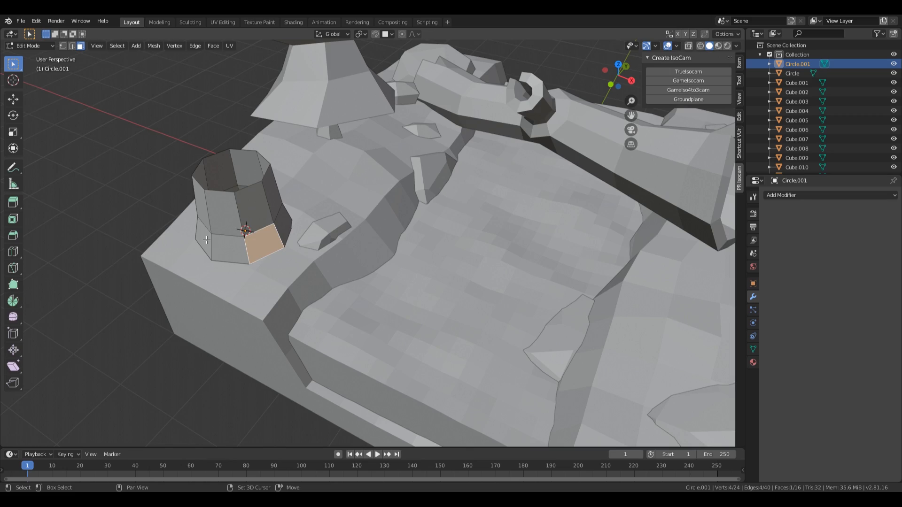
{"action": "left_click", "coordinate": [207, 241], "text": "shift"}
{"action": "middle_click_drag", "start_coordinate": [381, 184], "coordinate": [321, 187]}
{"action": "left_click", "coordinate": [344, 158], "text": "shift"}
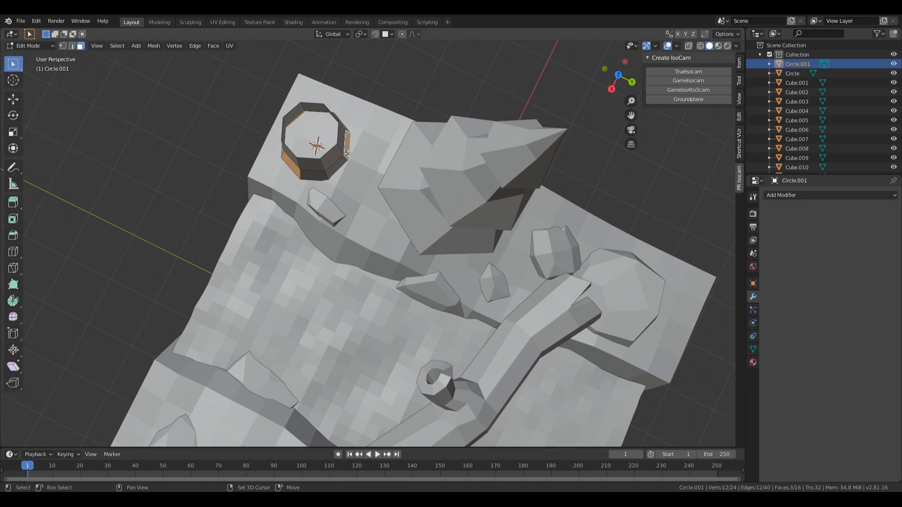
{"action": "middle_click_drag", "start_coordinate": [345, 159], "coordinate": [319, 255]}
Step: Extrude the three faces along their normals and lower the flaps straight down
{"action": "key", "text": "alt+e"}
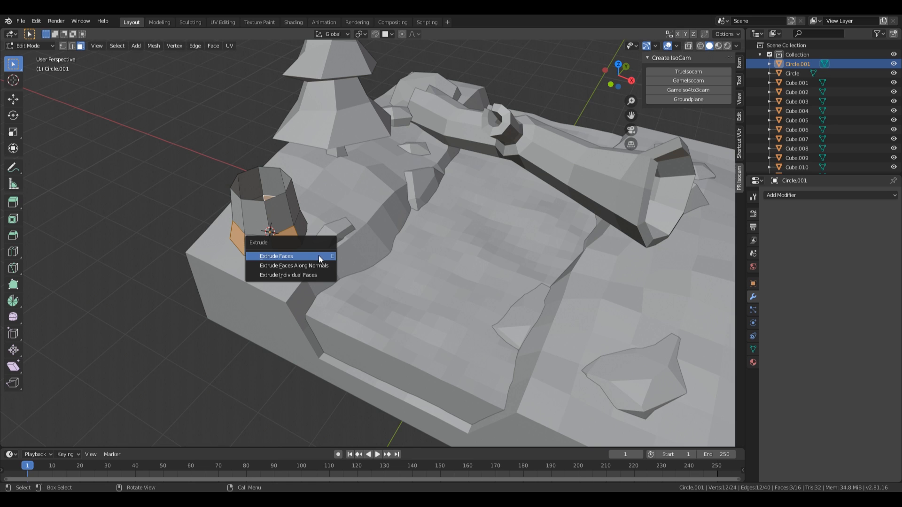
{"action": "left_click", "coordinate": [323, 267]}
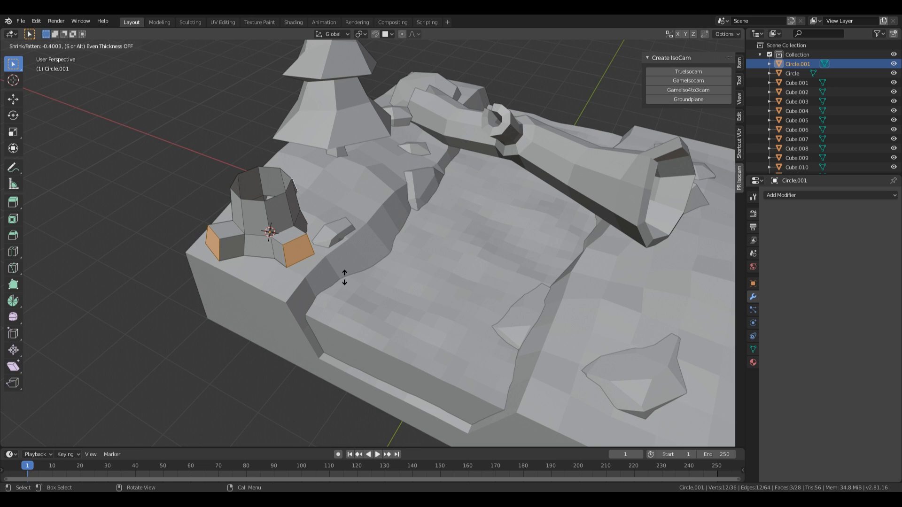
{"action": "left_click", "coordinate": [344, 277]}
{"action": "middle_click_drag", "start_coordinate": [344, 277], "coordinate": [385, 196]}
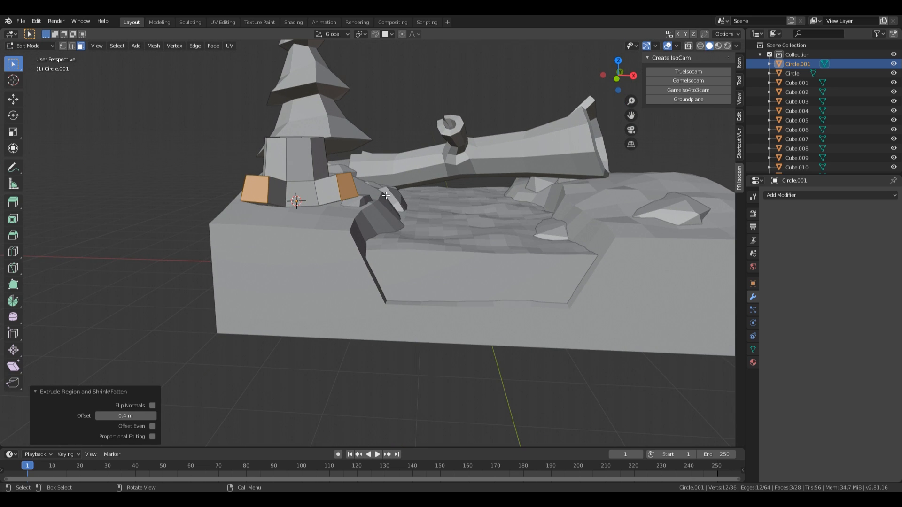
{"action": "key", "text": "g"}
{"action": "key", "text": "z"}
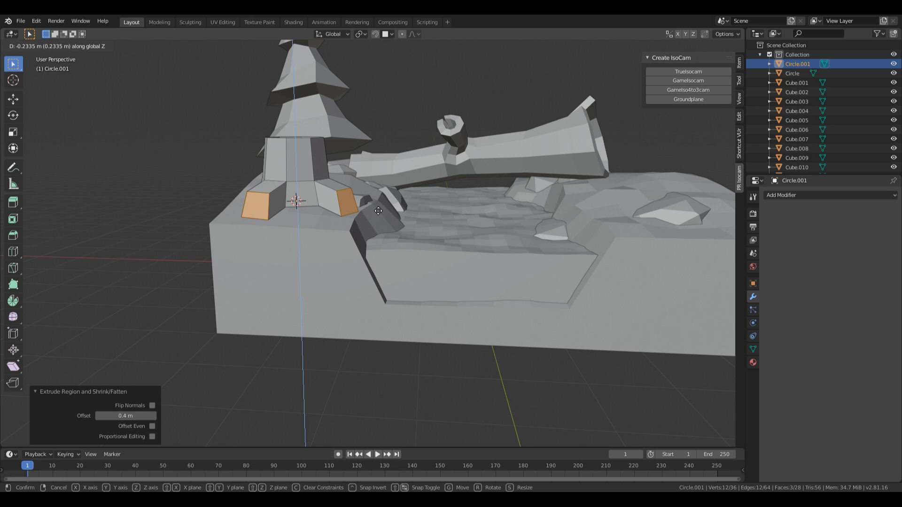
{"action": "left_click", "coordinate": [378, 210]}
Step: With pivot set to Individual Origins, shrink the flap faces to about half
{"action": "middle_click_drag", "start_coordinate": [378, 211], "coordinate": [404, 234]}
{"action": "key", "text": "period"}
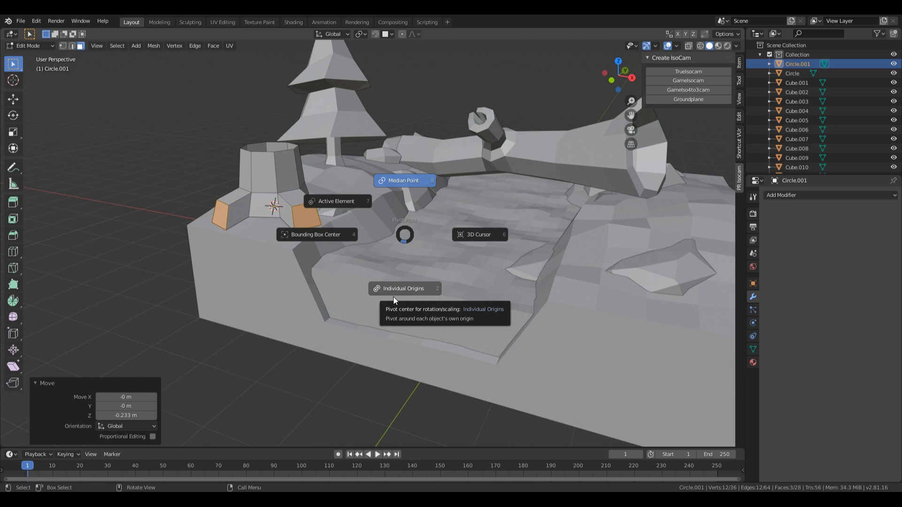
{"action": "left_click", "coordinate": [393, 294]}
{"action": "key", "text": "period"}
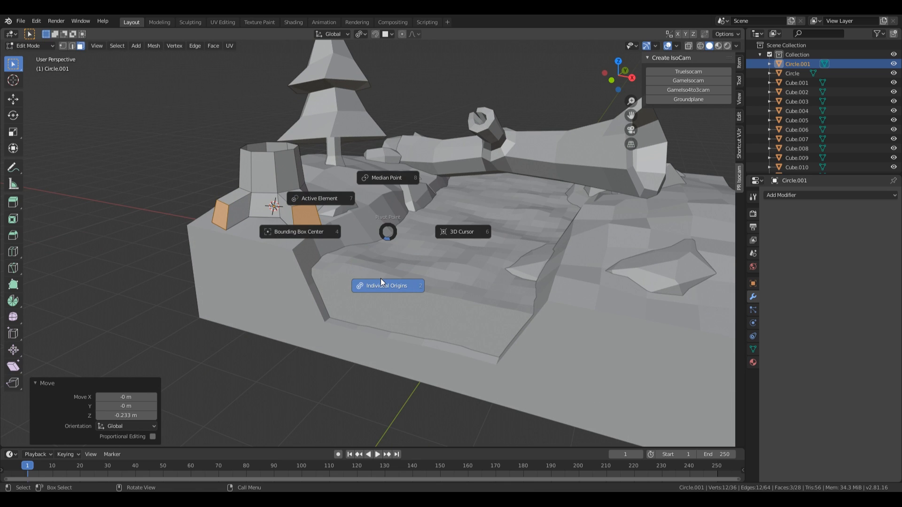
{"action": "left_click", "coordinate": [383, 285]}
{"action": "middle_click_drag", "start_coordinate": [383, 285], "coordinate": [423, 235]}
{"action": "key", "text": "s"}
{"action": "left_click", "coordinate": [342, 259]}
Step: In front wireframe view, box-select the stump's bottom row of vertices
{"action": "key", "text": "KP_1"}
{"action": "scroll", "coordinate": [374, 215], "scroll_direction": "up", "scroll_amount": 4}
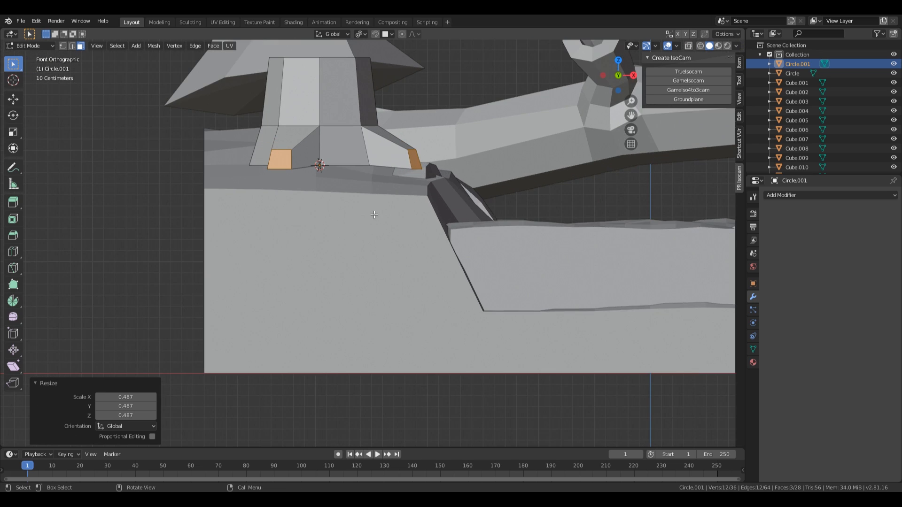
{"action": "key", "text": "z"}
{"action": "left_click", "coordinate": [272, 206]}
{"action": "scroll", "coordinate": [281, 210], "scroll_direction": "up", "scroll_amount": 1}
{"action": "scroll", "coordinate": [310, 194], "scroll_direction": "down", "scroll_amount": 1}
{"action": "key", "text": "1"}
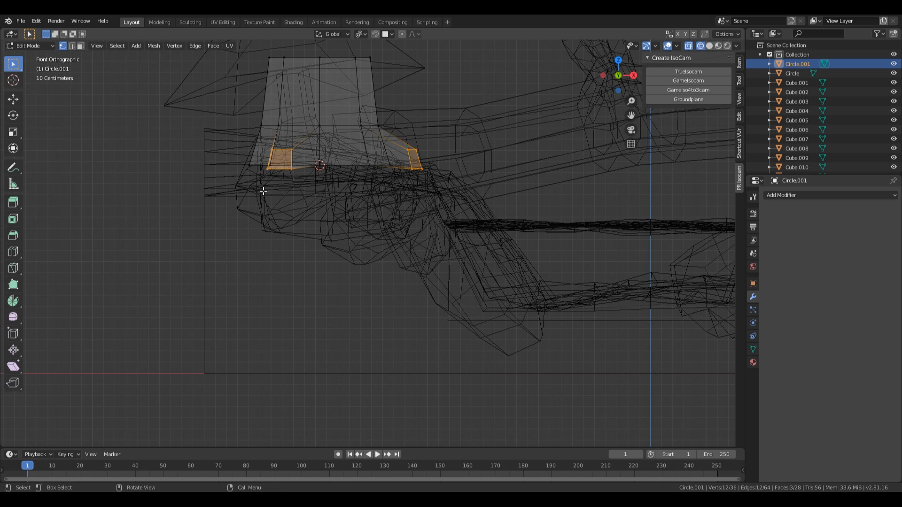
{"action": "left_click_drag", "start_coordinate": [226, 162], "coordinate": [488, 187]}
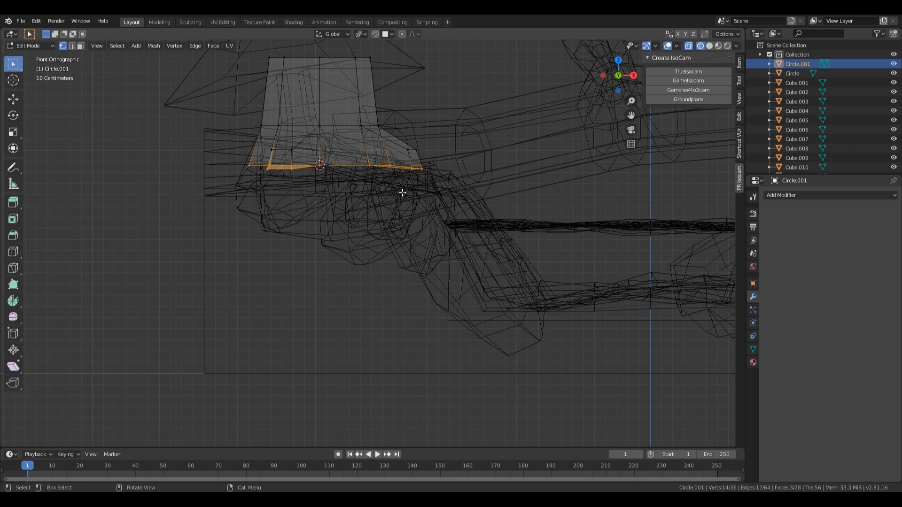
Step: Flatten the bottom vertices to zero height on Z and widen them by about 1.078
{"action": "key", "text": "s"}
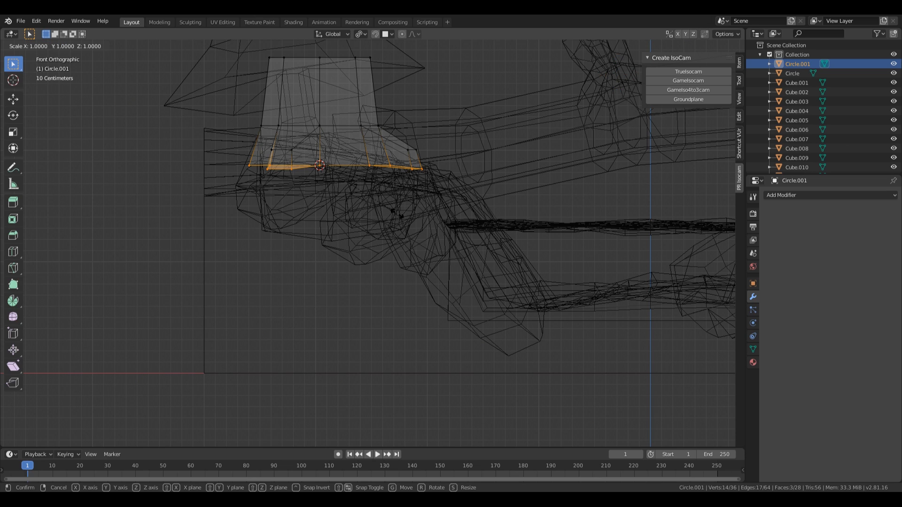
{"action": "key", "text": "z"}
{"action": "key", "text": "0"}
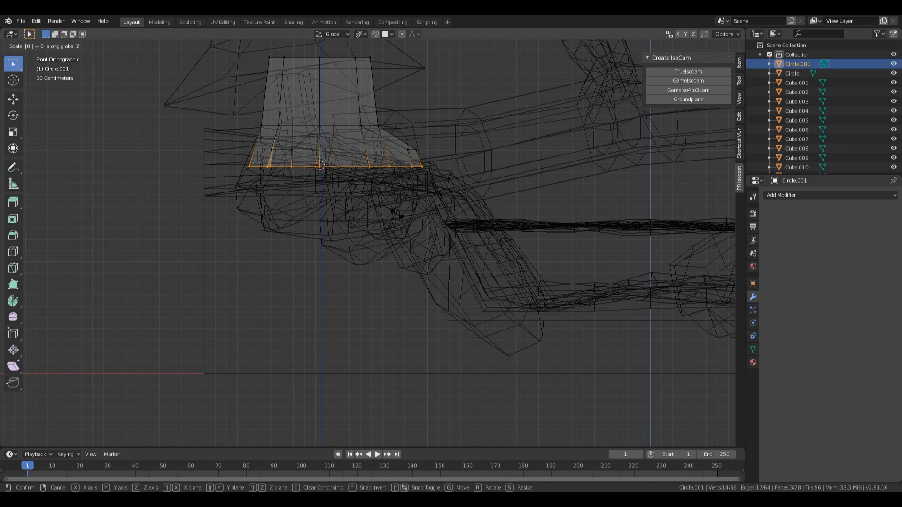
{"action": "key", "text": "Return"}
{"action": "key", "text": "s"}
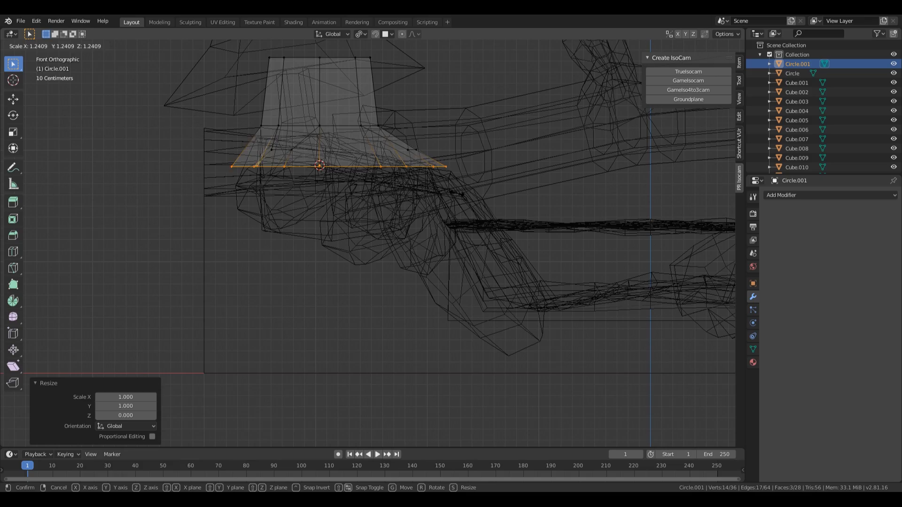
{"action": "key", "text": "Return"}
Step: Return to solid shading, isolate the stump, and select a root flap's end face
{"action": "mouse_move", "coordinate": [442, 169]}
{"action": "middle_mouse_down"}
{"action": "mouse_move", "coordinate": [408, 201]}
{"action": "mouse_move", "coordinate": [360, 211]}
{"action": "mouse_move", "coordinate": [383, 202]}
{"action": "mouse_move", "coordinate": [336, 231]}
{"action": "mouse_move", "coordinate": [362, 244]}
{"action": "mouse_move", "coordinate": [395, 228]}
{"action": "mouse_move", "coordinate": [451, 248]}
{"action": "middle_mouse_up"}
{"action": "key", "text": "z"}
{"action": "left_click", "coordinate": [431, 204]}
{"action": "key", "text": "KP_Divide"}
{"action": "key", "text": "3"}
{"action": "left_click", "coordinate": [458, 250]}
Step: Delete the three root flaps' end faces
{"action": "left_click", "coordinate": [281, 229], "text": "shift"}
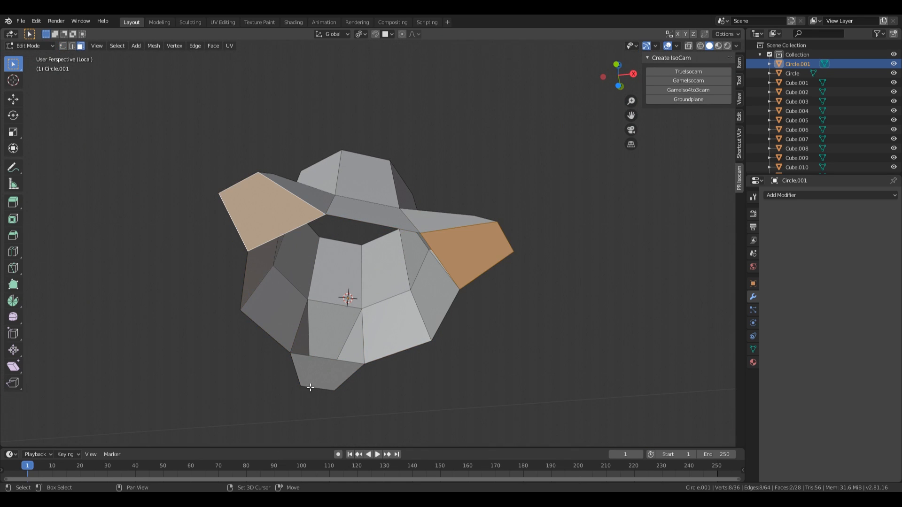
{"action": "left_click", "coordinate": [319, 371], "text": "shift"}
{"action": "key", "text": "x"}
{"action": "left_click", "coordinate": [350, 340]}
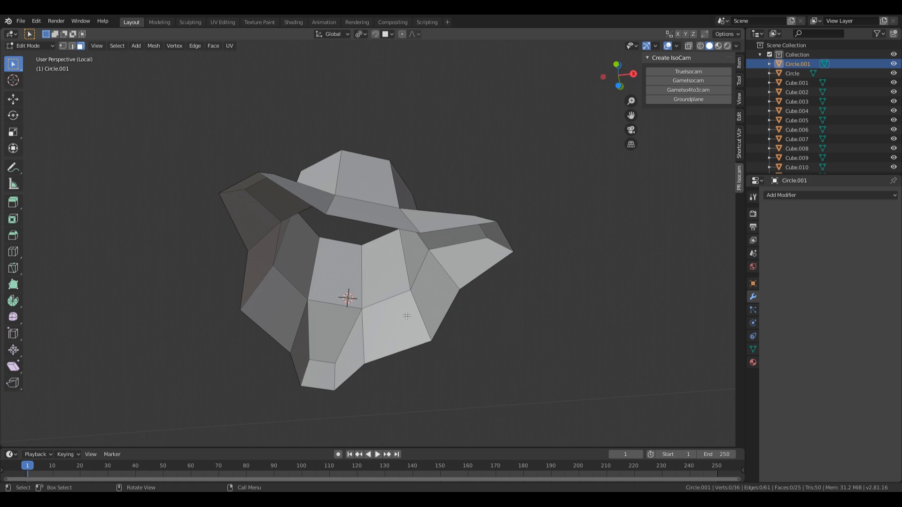
Step: Loop-cut a new edge loop near the stump's top and scale it
{"action": "middle_click_drag", "start_coordinate": [437, 249], "coordinate": [487, 296]}
{"action": "scroll", "coordinate": [492, 303], "scroll_direction": "down", "scroll_amount": 3}
{"action": "middle_click_drag", "start_coordinate": [455, 261], "coordinate": [448, 286]}
{"action": "key", "text": "ctrl+r"}
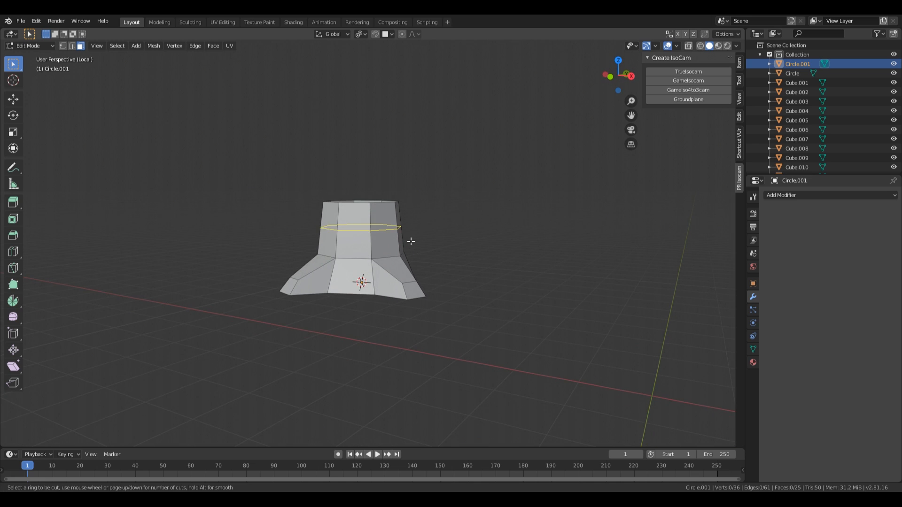
{"action": "left_click", "coordinate": [410, 234]}
{"action": "left_click", "coordinate": [408, 226]}
{"action": "key", "text": "s"}
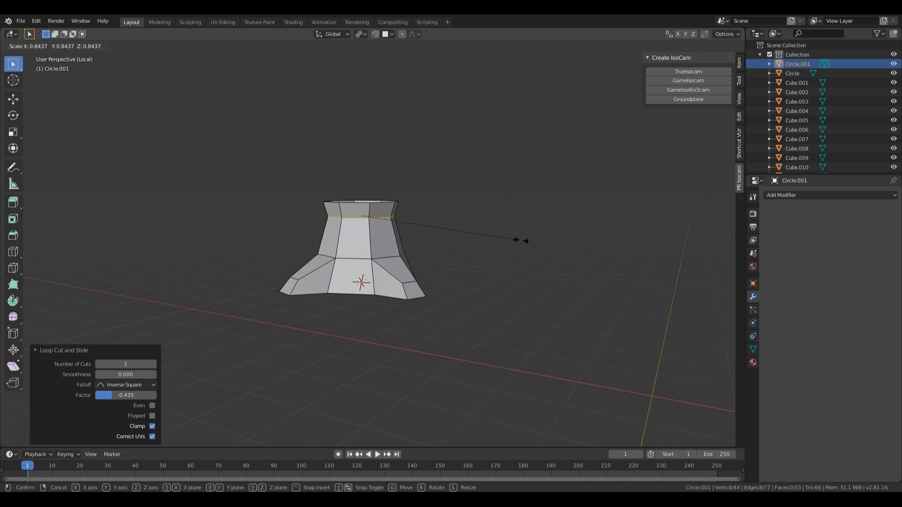
{"action": "left_click", "coordinate": [521, 242]}
Step: Scale one middle front edge and shift the right face's middle edge
{"action": "left_click", "coordinate": [355, 258]}
{"action": "key", "text": "s"}
{"action": "left_click", "coordinate": [525, 256]}
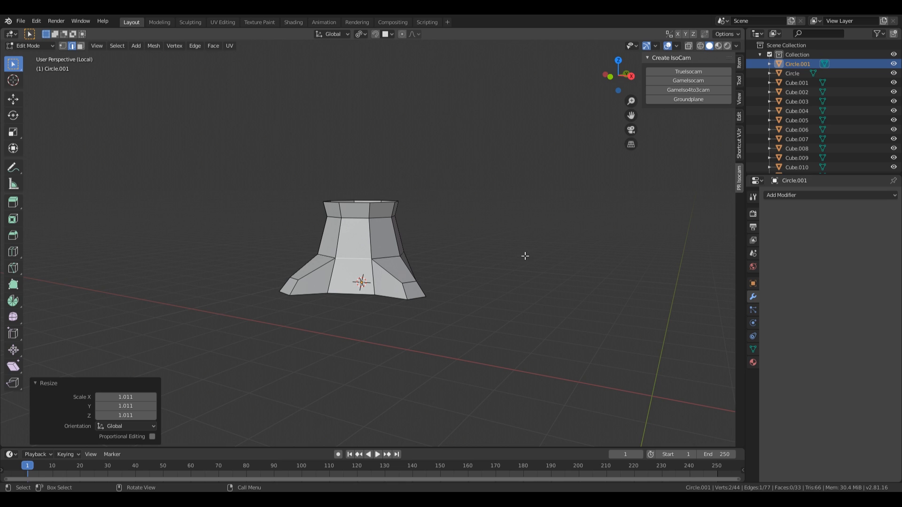
{"action": "left_click", "coordinate": [382, 257]}
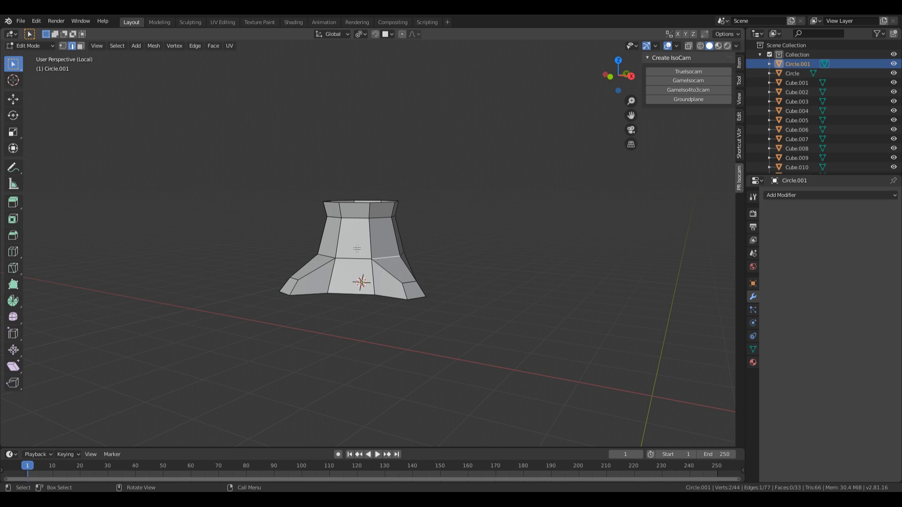
{"action": "key", "text": "g"}
{"action": "left_click", "coordinate": [371, 266]}
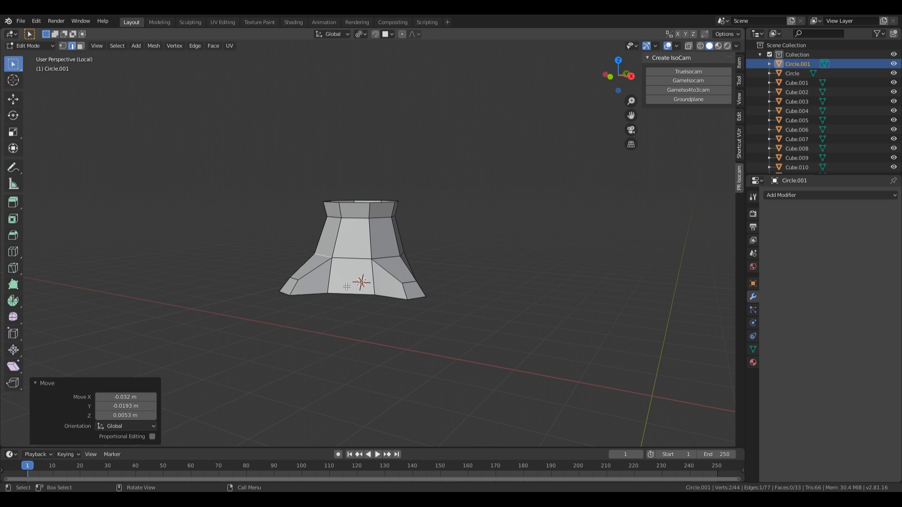
Step: Nudge three bottom vertices outward to reshape the roots
{"action": "key", "text": "1"}
{"action": "left_click", "coordinate": [329, 292]}
{"action": "middle_click_drag", "start_coordinate": [445, 267], "coordinate": [424, 299]}
{"action": "key", "text": "g"}
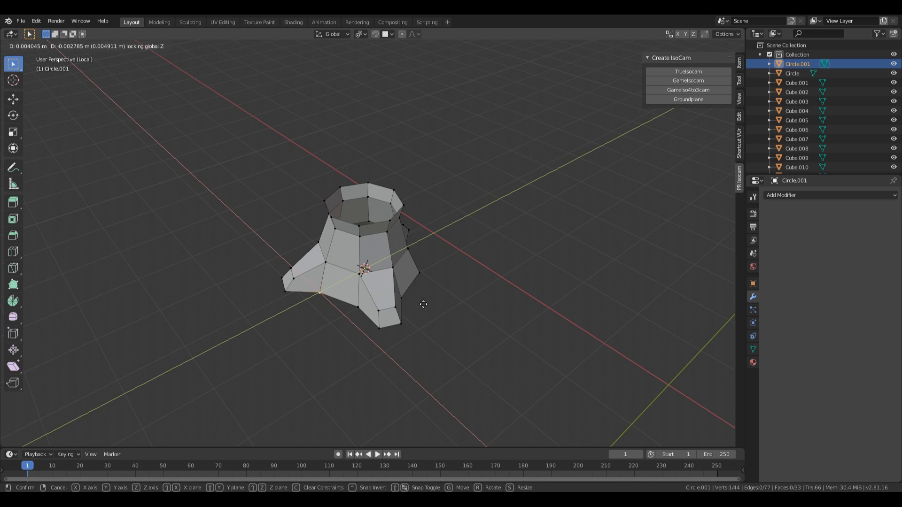
{"action": "left_click", "coordinate": [478, 297]}
{"action": "middle_click_drag", "start_coordinate": [479, 297], "coordinate": [420, 317]}
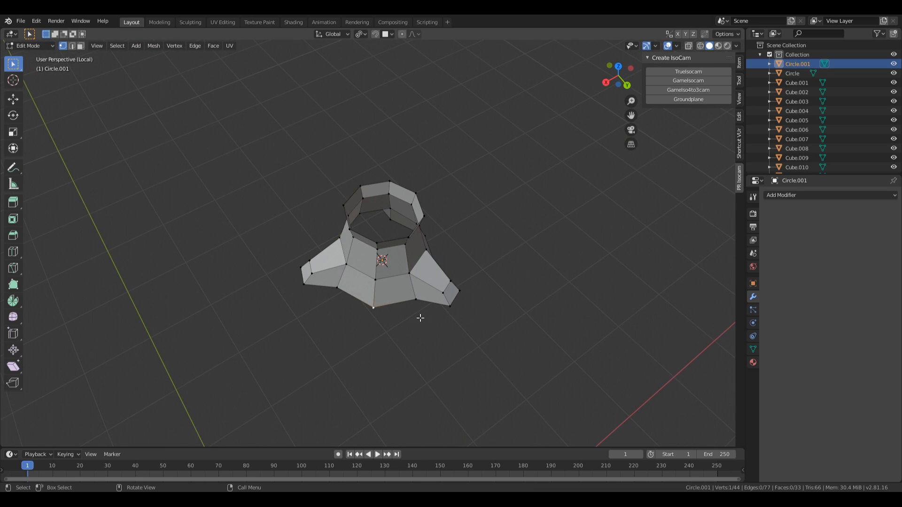
{"action": "key", "text": "g"}
{"action": "left_click", "coordinate": [346, 316]}
{"action": "middle_click_drag", "start_coordinate": [346, 316], "coordinate": [495, 221]}
{"action": "key", "text": "g"}
{"action": "left_click", "coordinate": [396, 325]}
Step: Tilt the top rim loop by about -8.23°
{"action": "left_click", "coordinate": [383, 215], "text": "alt"}
{"action": "key", "text": "e"}
{"action": "right_click", "coordinate": [503, 226]}
{"action": "key", "text": "ctrl+z"}
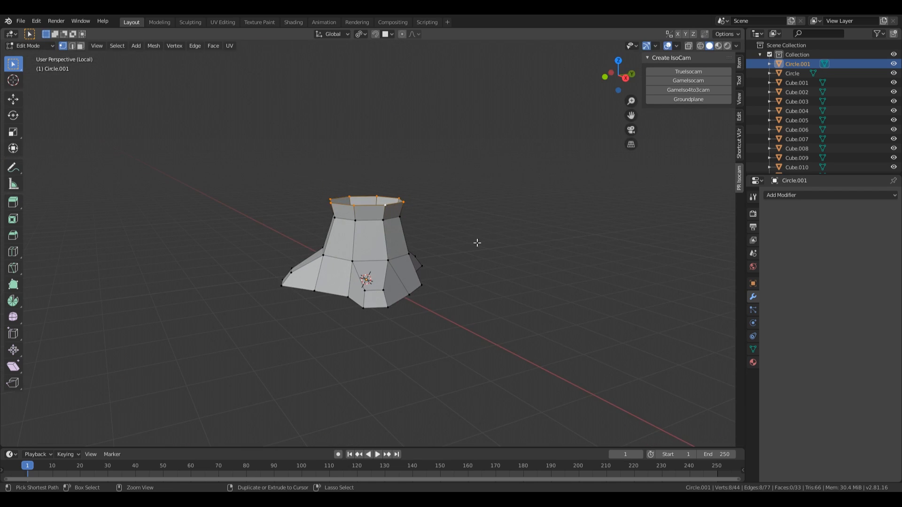
{"action": "key", "text": "r"}
{"action": "left_click", "coordinate": [507, 253]}
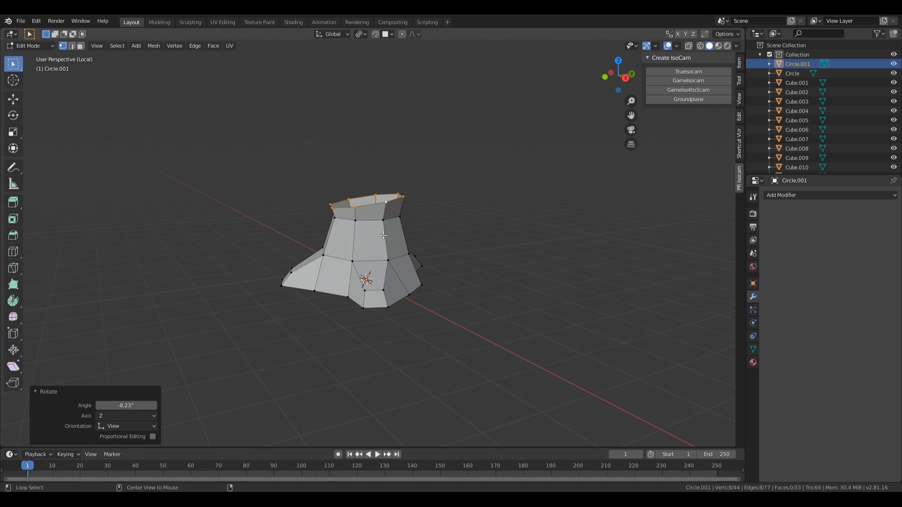
Step: Tilt the loop below the rim and lower it about 0.04 m
{"action": "left_click", "coordinate": [374, 219], "text": "alt"}
{"action": "key", "text": "r"}
{"action": "left_click", "coordinate": [576, 268]}
{"action": "key", "text": "g"}
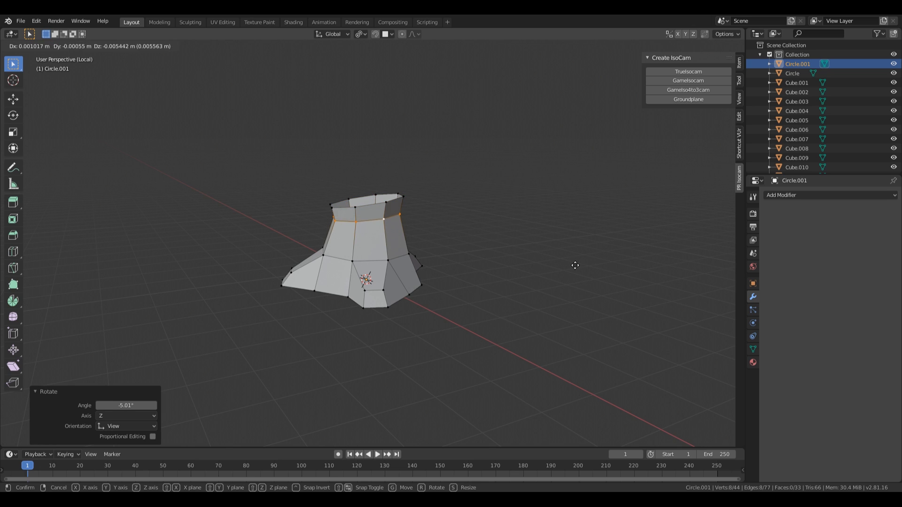
{"action": "left_click", "coordinate": [575, 268]}
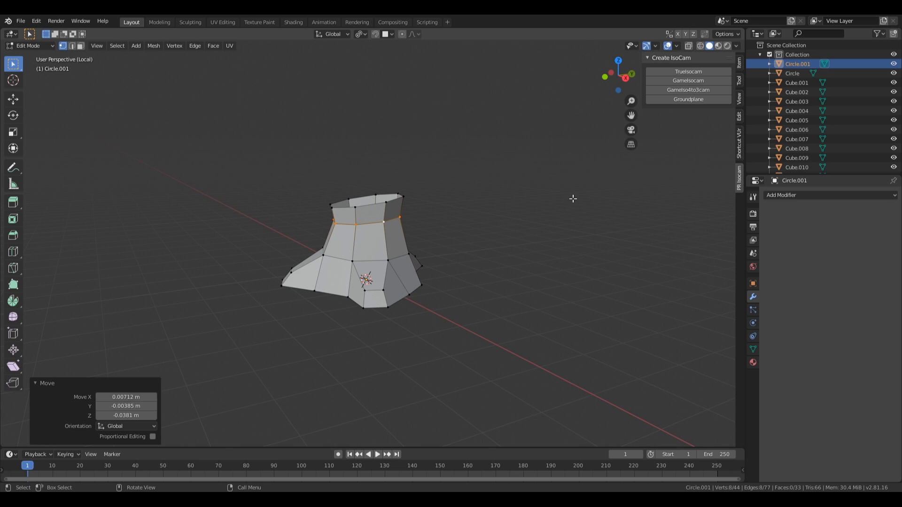
Step: Exit local view and frame the whole diorama around the stump
{"action": "key", "text": "KP_Divide"}
{"action": "middle_click_drag", "start_coordinate": [435, 62], "coordinate": [382, 225]}
{"action": "scroll", "coordinate": [404, 239], "scroll_direction": "down", "scroll_amount": 3}
{"action": "middle_click_drag", "start_coordinate": [446, 267], "coordinate": [345, 224], "text": "shift"}
{"action": "scroll", "coordinate": [213, 203], "scroll_direction": "down", "scroll_amount": 1}
{"action": "scroll", "coordinate": [213, 179], "scroll_direction": "up", "scroll_amount": 1}
{"action": "middle_click_drag", "start_coordinate": [214, 166], "coordinate": [265, 191], "text": "shift"}
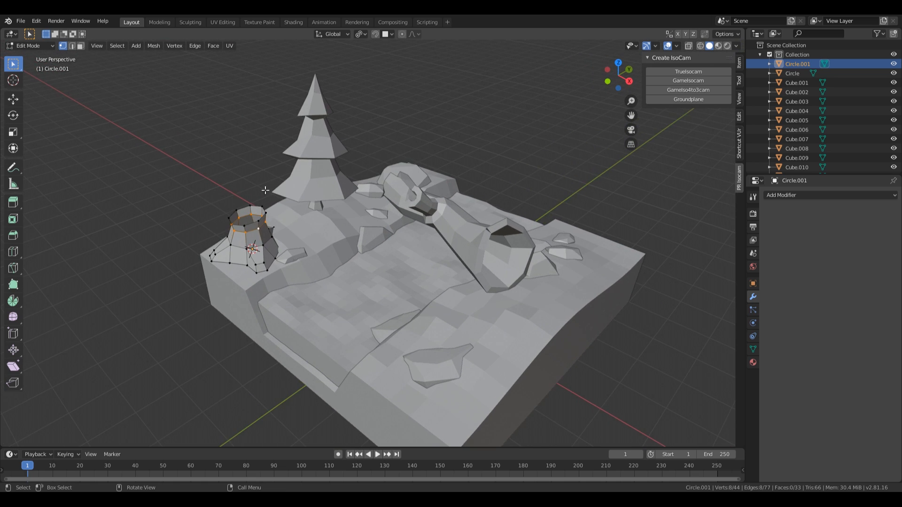
Step: Rip a top vertex of the stump and reposition it
{"action": "key", "text": "v"}
{"action": "left_click", "coordinate": [279, 216]}
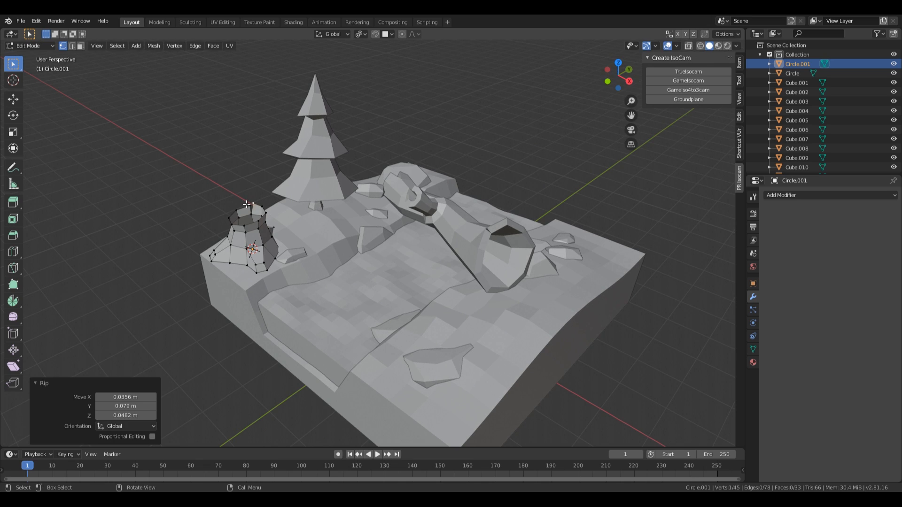
{"action": "key", "text": "v"}
{"action": "key", "text": "g"}
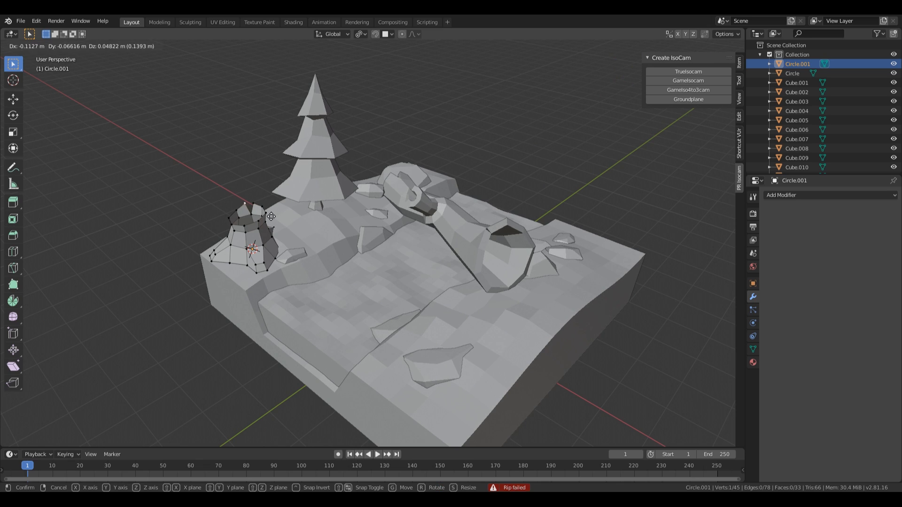
{"action": "left_click", "coordinate": [271, 217]}
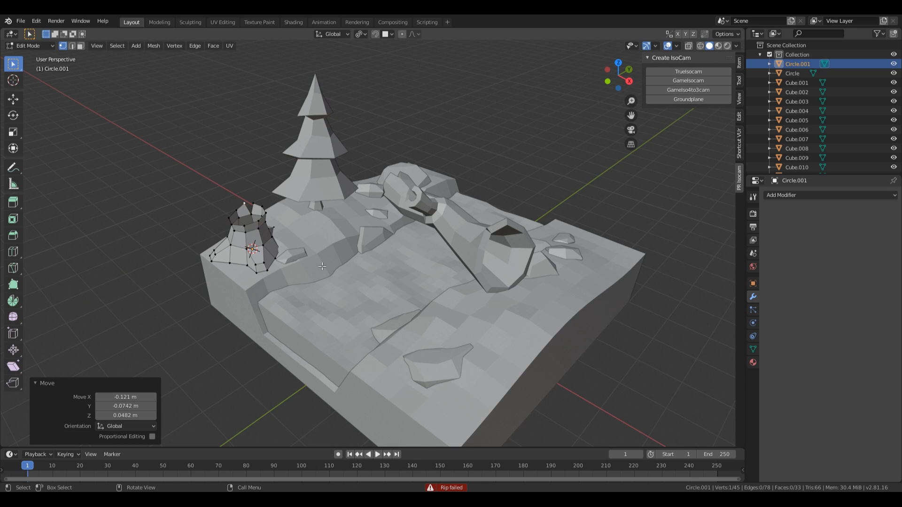
Step: Lower the entire stump mesh along Z, then return to object mode
{"action": "key", "text": "a"}
{"action": "middle_click_drag", "start_coordinate": [319, 264], "coordinate": [363, 229]}
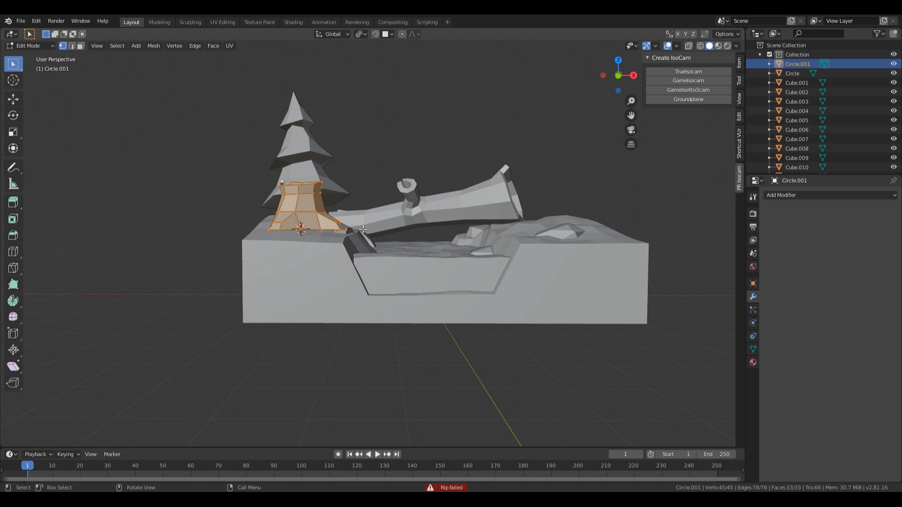
{"action": "key", "text": "g"}
{"action": "key", "text": "z"}
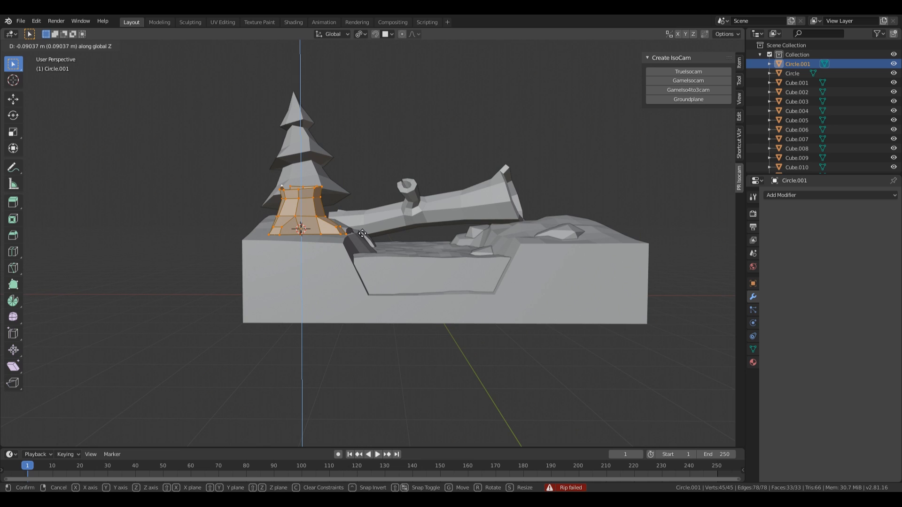
{"action": "left_click", "coordinate": [362, 235]}
{"action": "middle_click_drag", "start_coordinate": [362, 234], "coordinate": [322, 269]}
{"action": "key", "text": "Tab"}
{"action": "middle_click_drag", "start_coordinate": [434, 254], "coordinate": [417, 247]}
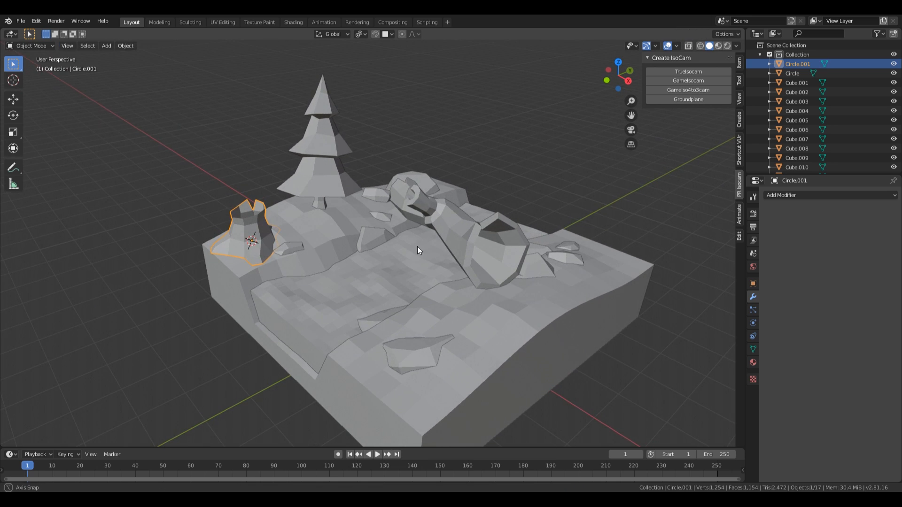
Step: Slide the stump across the ground plane and scale it up to 1.110
{"action": "key", "text": "g"}
{"action": "key", "text": "shift+z"}
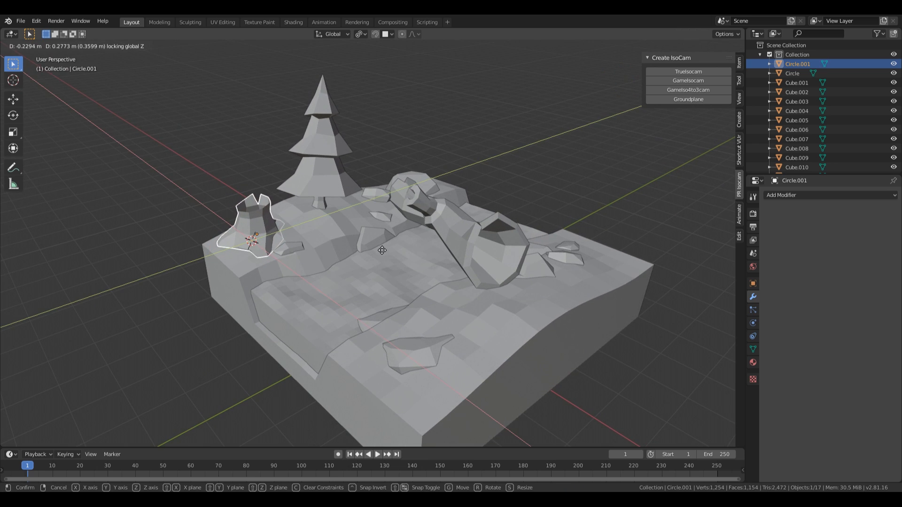
{"action": "left_click", "coordinate": [382, 251]}
{"action": "key", "text": "r"}
{"action": "key", "text": "r"}
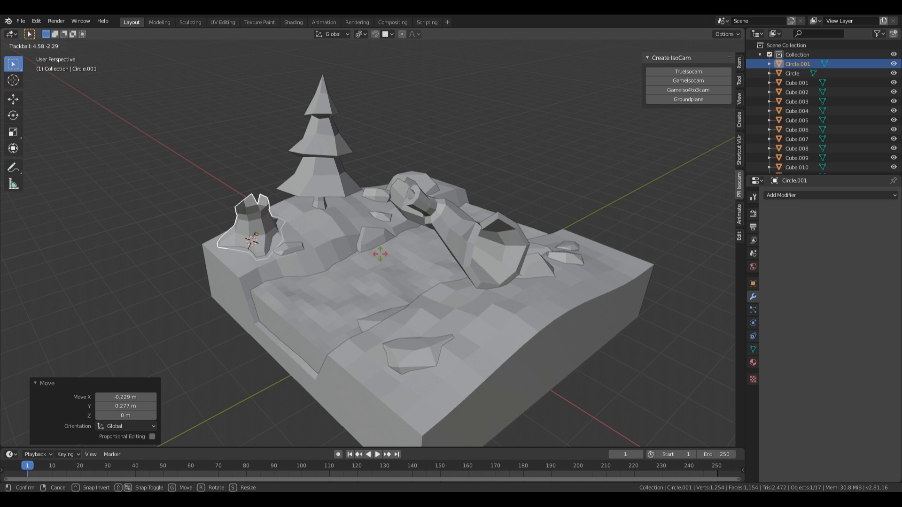
{"action": "key", "text": "s"}
{"action": "left_click", "coordinate": [382, 256]}
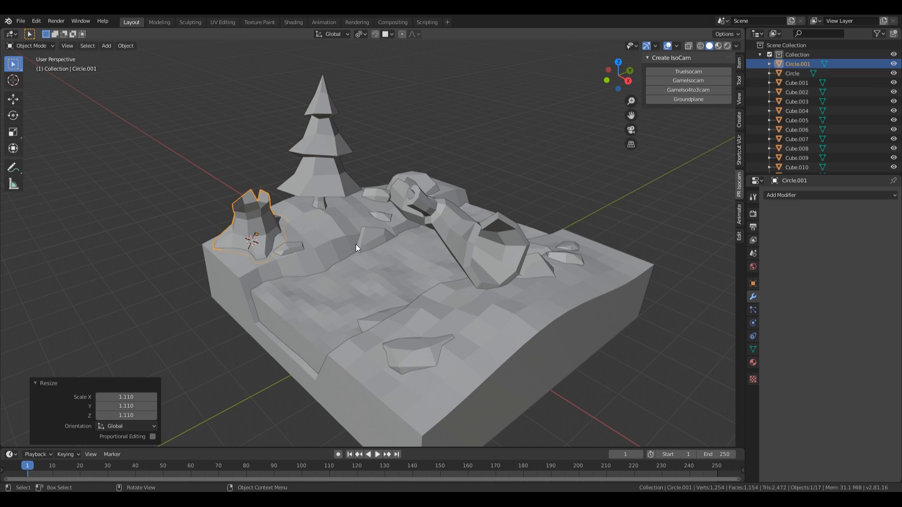
Step: Tilt the stump slightly (about -4.58°, -2.86°) in orthographic view
{"action": "middle_click_drag", "start_coordinate": [326, 204], "coordinate": [337, 238]}
{"action": "scroll", "coordinate": [338, 238], "scroll_direction": "down", "scroll_amount": 5}
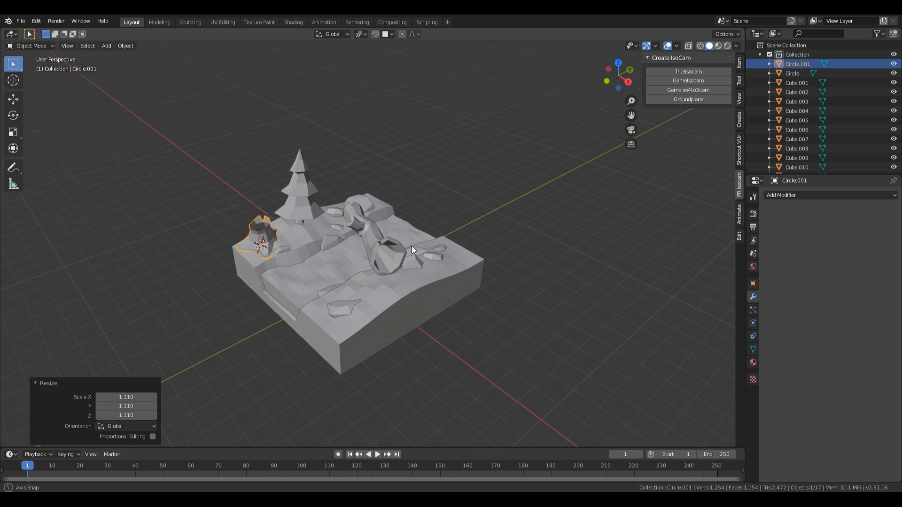
{"action": "scroll", "coordinate": [415, 243], "scroll_direction": "up", "scroll_amount": 1}
{"action": "key", "text": "KP_5"}
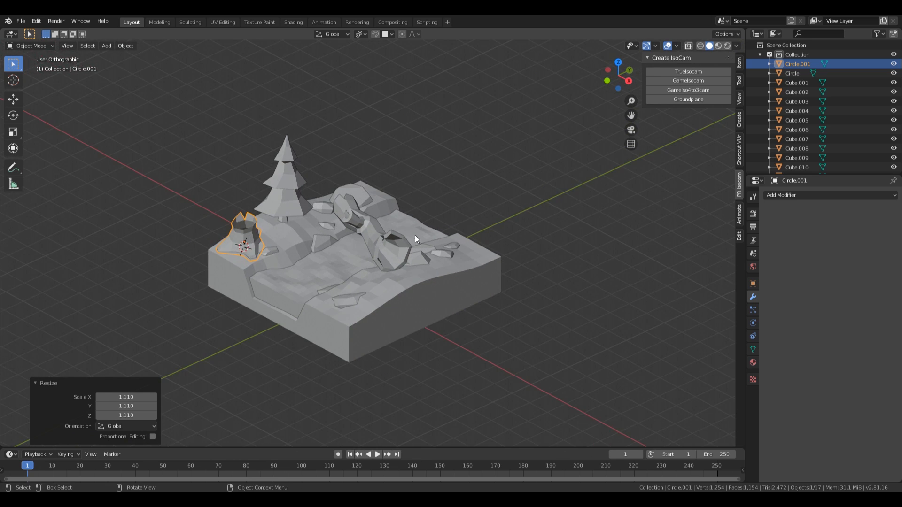
{"action": "scroll", "coordinate": [290, 259], "scroll_direction": "up", "scroll_amount": 3}
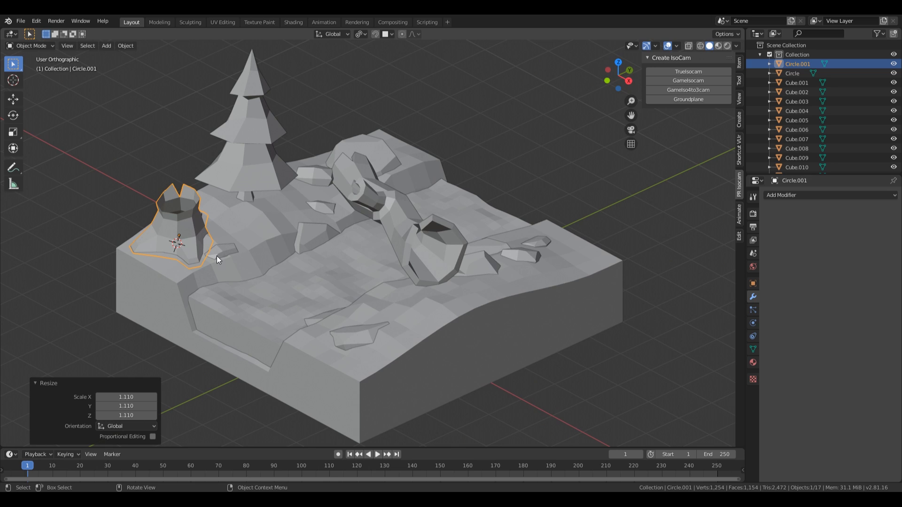
{"action": "key", "text": "r"}
{"action": "key", "text": "r"}
{"action": "left_click", "coordinate": [216, 257]}
Step: Sink the stump 0.133 m lower into the ground
{"action": "key", "text": "g"}
{"action": "key", "text": "z"}
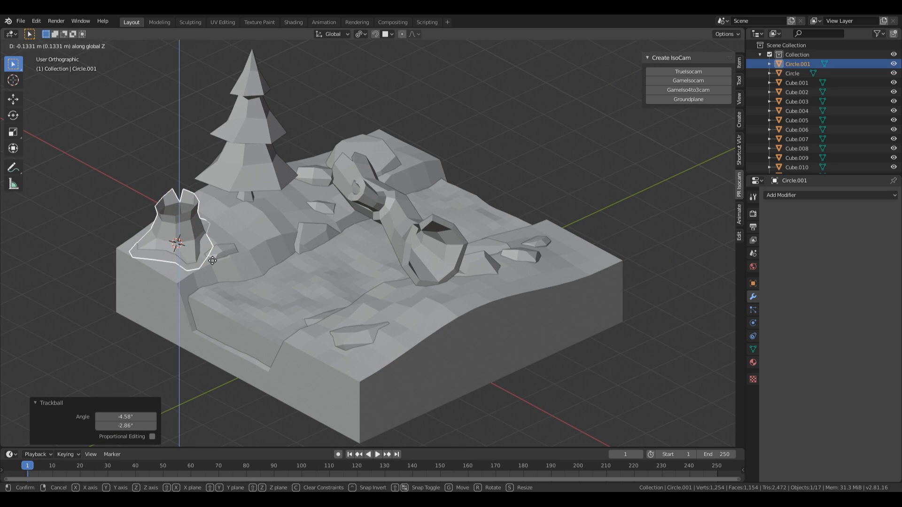
{"action": "left_click", "coordinate": [213, 261]}
{"action": "middle_click_drag", "start_coordinate": [368, 265], "coordinate": [350, 255], "text": "shift"}
Step: Nudge the hollow log slightly along the Y axis
{"action": "left_click", "coordinate": [378, 209]}
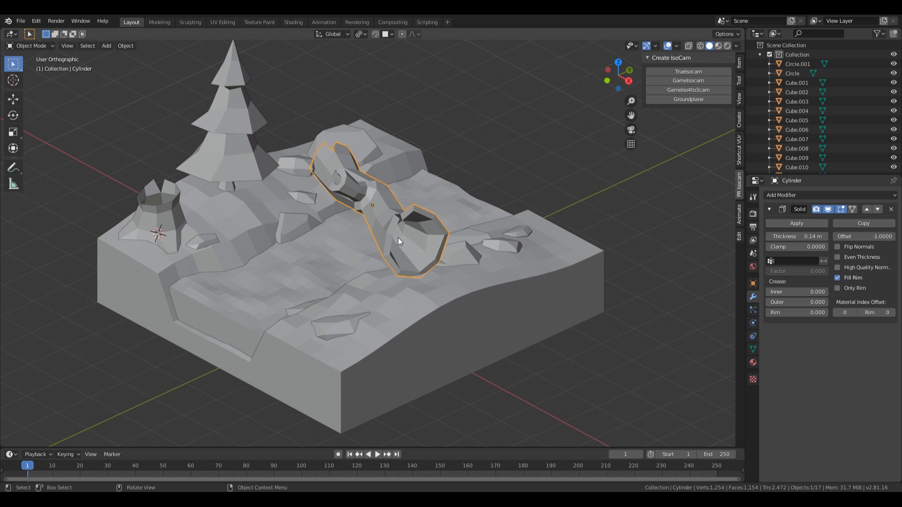
{"action": "key", "text": "g"}
{"action": "key", "text": "y"}
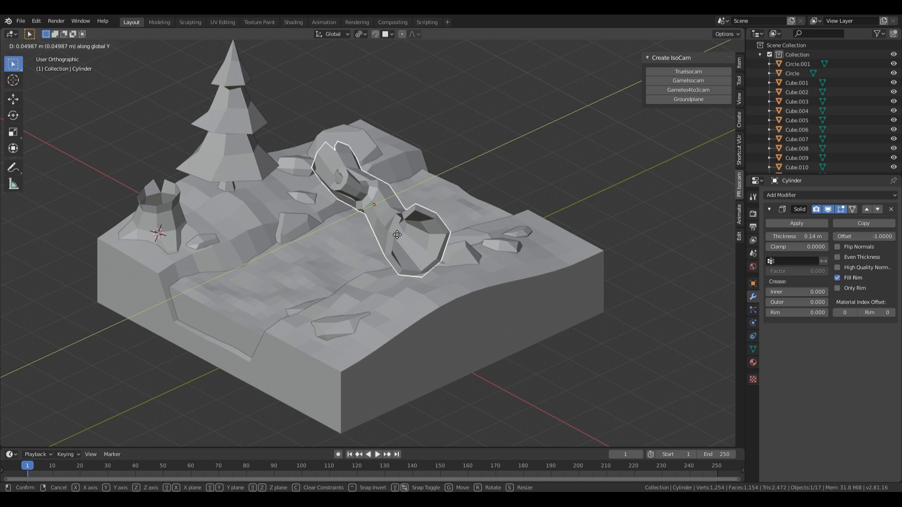
{"action": "left_click", "coordinate": [397, 235]}
Step: Add a Solidify modifier to the tree stump, giving its walls -0.12 m thickness
{"action": "left_click", "coordinate": [503, 133]}
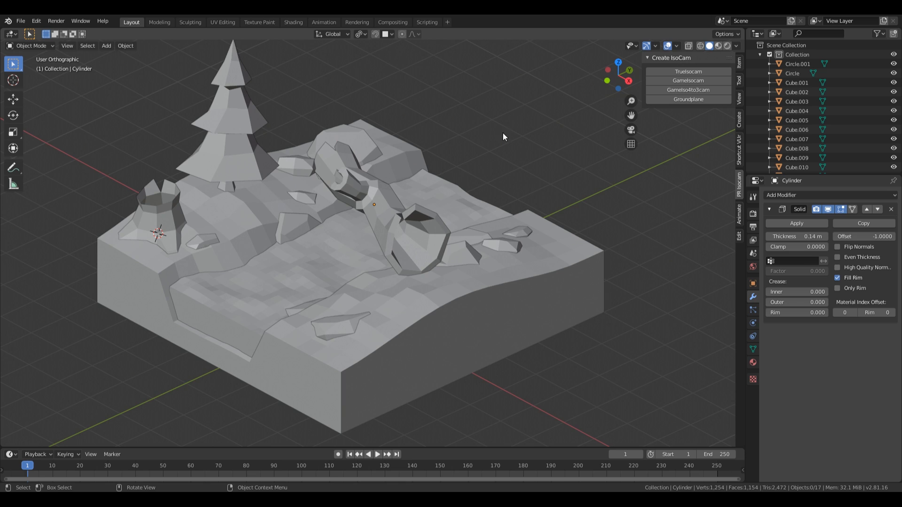
{"action": "scroll", "coordinate": [423, 232], "scroll_direction": "down", "scroll_amount": 2}
{"action": "scroll", "coordinate": [407, 235], "scroll_direction": "up", "scroll_amount": 1}
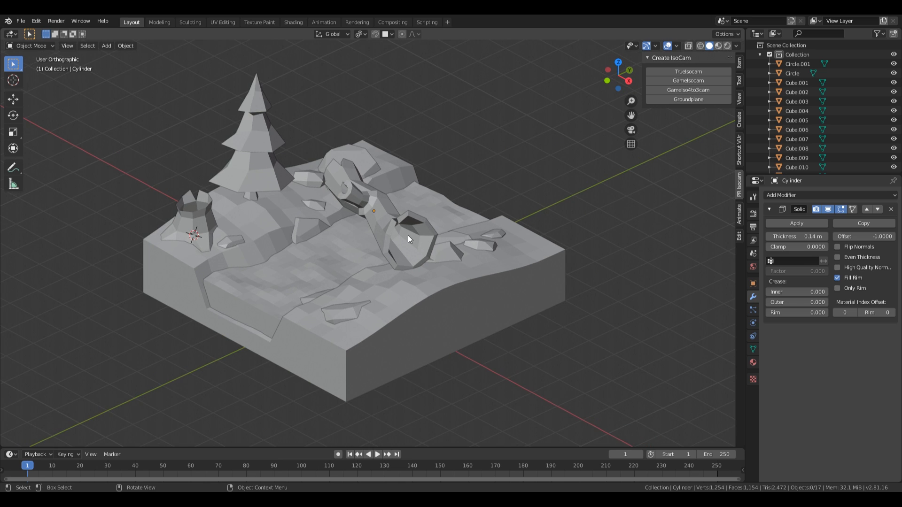
{"action": "left_click", "coordinate": [209, 245]}
{"action": "middle_click_drag", "start_coordinate": [308, 211], "coordinate": [334, 215], "text": "shift"}
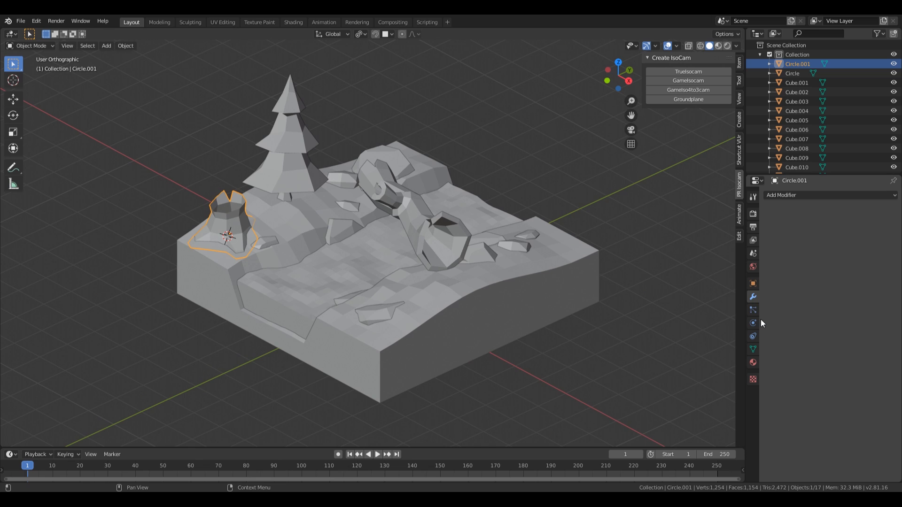
{"action": "left_click", "coordinate": [800, 196]}
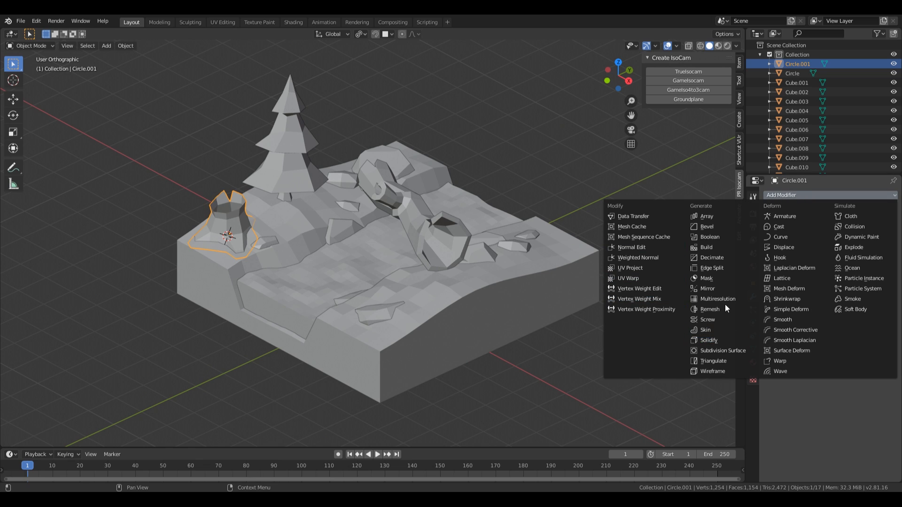
{"action": "left_click", "coordinate": [720, 339]}
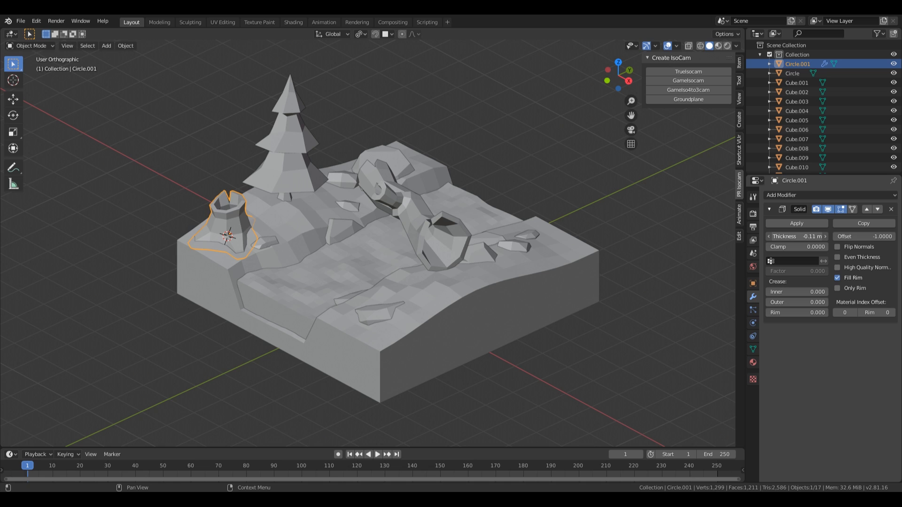
Step: Tilt the pine tree slightly, to about 2.29° and -4.58°
{"action": "left_click", "coordinate": [296, 173]}
{"action": "key", "text": "r"}
{"action": "key", "text": "r"}
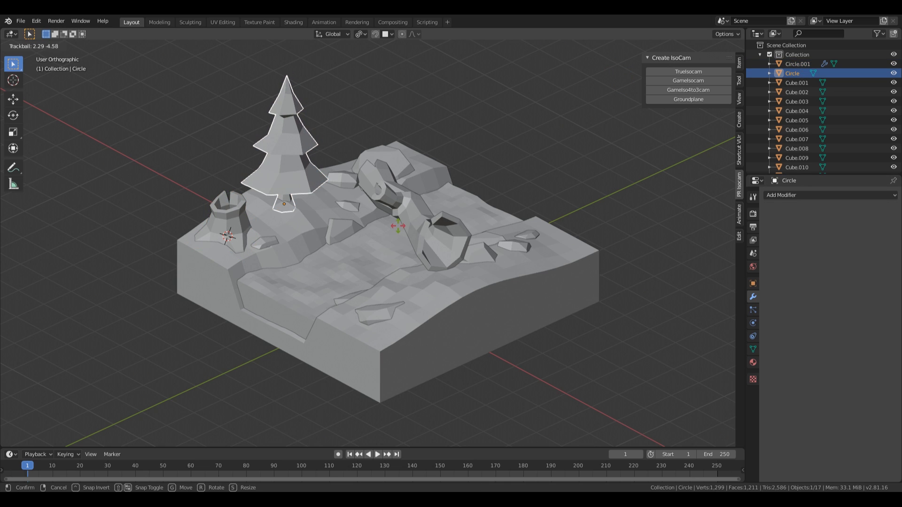
{"action": "left_click", "coordinate": [397, 226]}
{"action": "middle_click_drag", "start_coordinate": [485, 279], "coordinate": [427, 205], "text": "shift"}
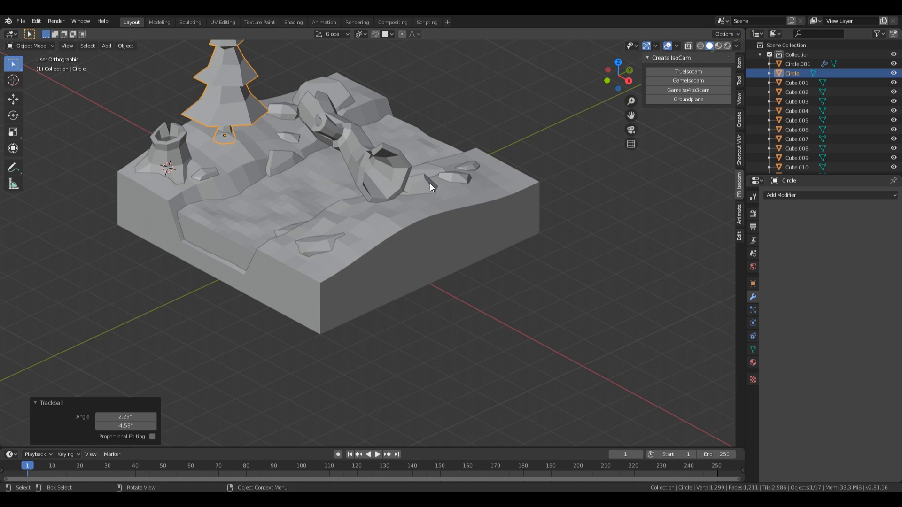
{"action": "middle_click_drag", "start_coordinate": [437, 167], "coordinate": [452, 219], "text": "shift"}
{"action": "middle_click_drag", "start_coordinate": [358, 275], "coordinate": [379, 267]}
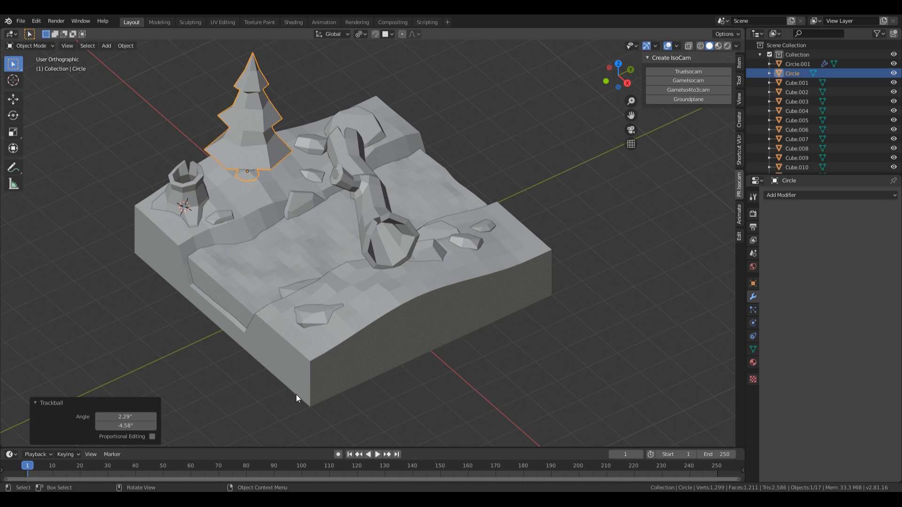
Step: Place the 3D cursor on the terrain beside the front rock
{"action": "right_click", "coordinate": [337, 297], "text": "shift"}
{"action": "middle_click_drag", "start_coordinate": [337, 297], "coordinate": [436, 232]}
{"action": "middle_click_drag", "start_coordinate": [380, 261], "coordinate": [374, 283]}
{"action": "scroll", "coordinate": [406, 309], "scroll_direction": "up", "scroll_amount": 2}
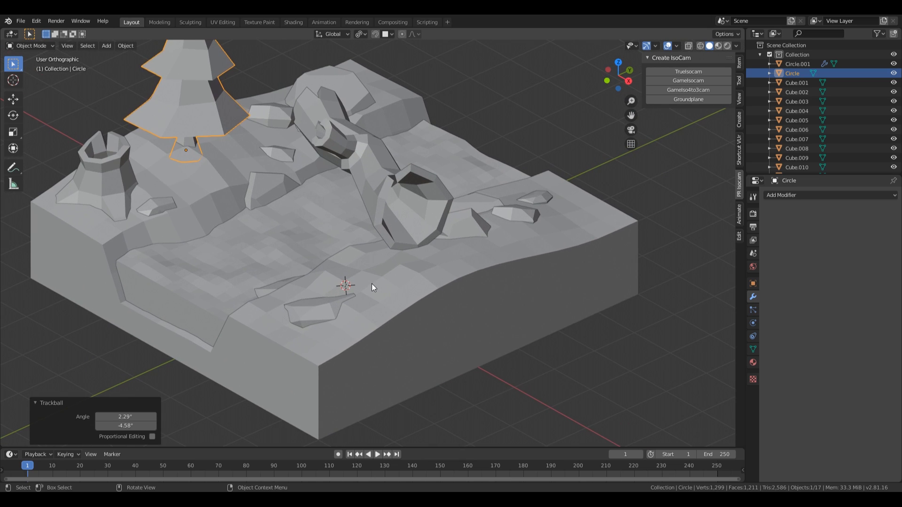
{"action": "key", "text": "shift+a"}
{"action": "key", "text": "Escape"}
Step: Add a circle mesh with 12 vertices at the 3D cursor
{"action": "key", "text": "shift+a"}
{"action": "mouse_move", "coordinate": [352, 282]}
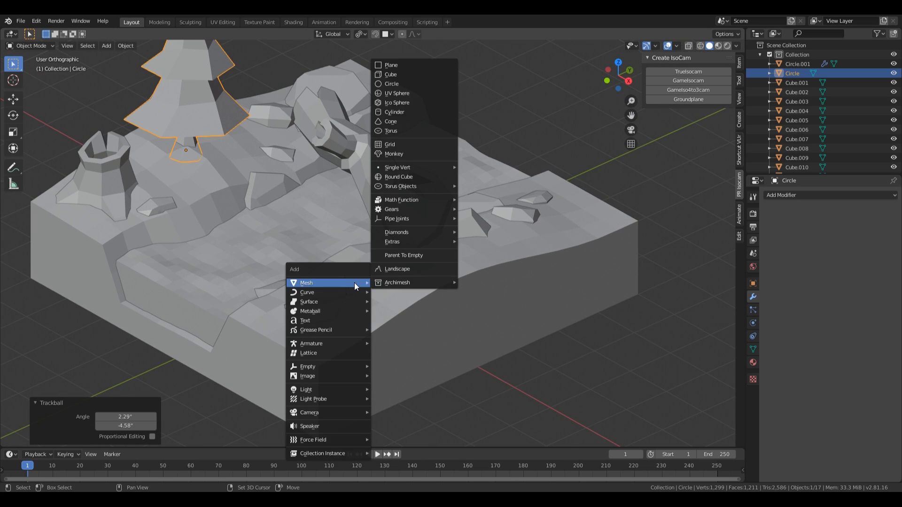
{"action": "left_click", "coordinate": [424, 89]}
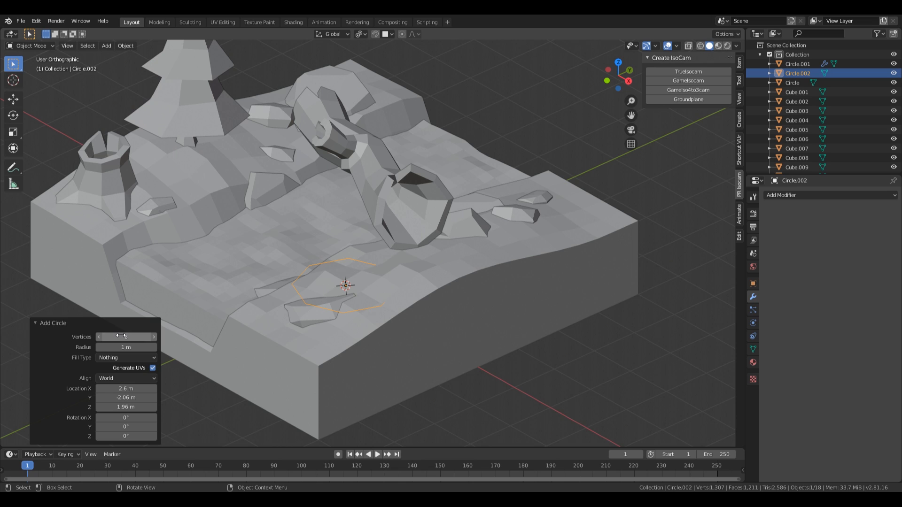
{"action": "left_click", "coordinate": [126, 337]}
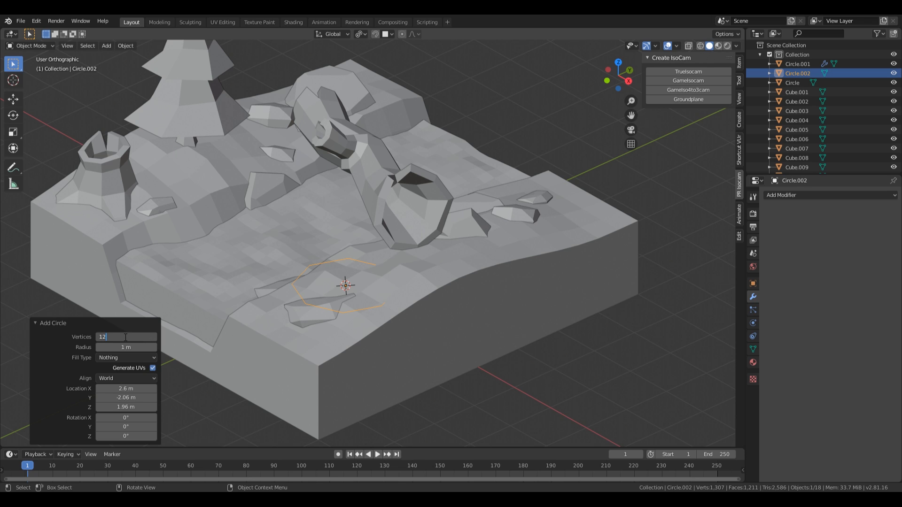
{"action": "key", "text": "Return"}
Step: Shrink the circle, fill it with a face and extrude it up into a stem
{"action": "key", "text": "Tab"}
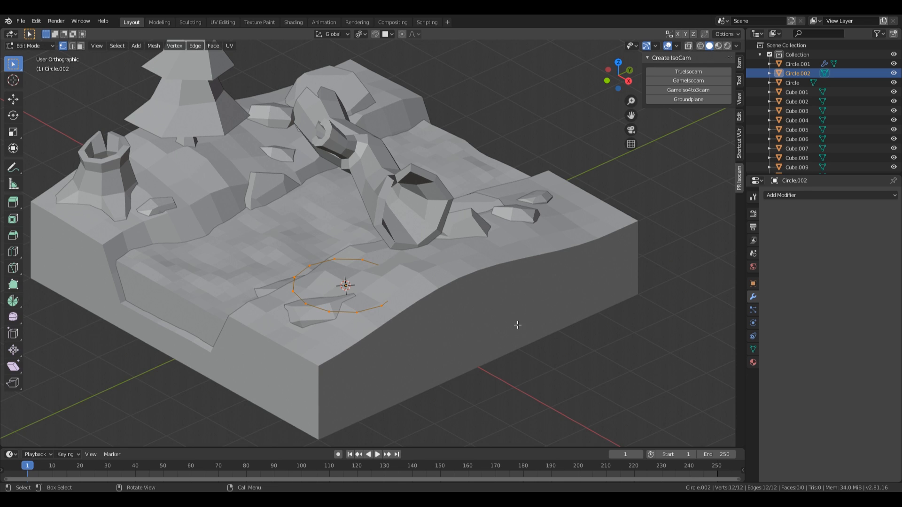
{"action": "key", "text": "s"}
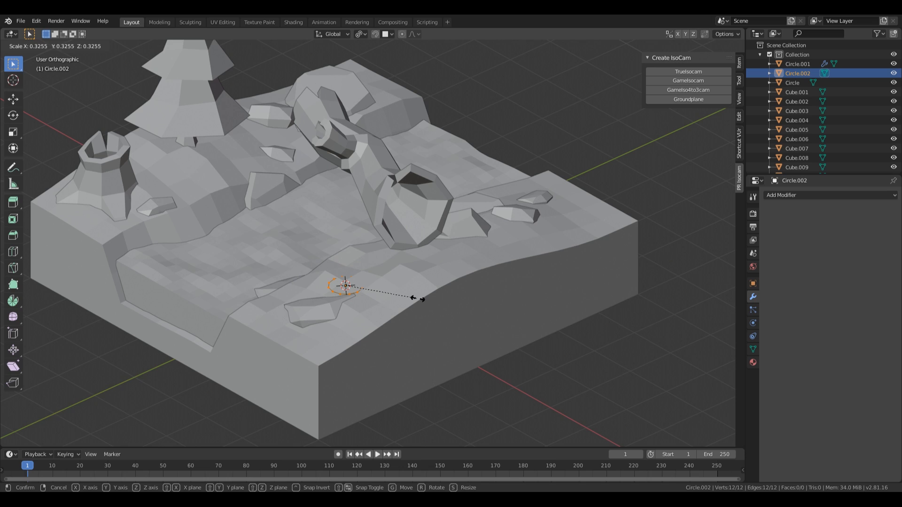
{"action": "left_click", "coordinate": [422, 299]}
{"action": "key", "text": "f"}
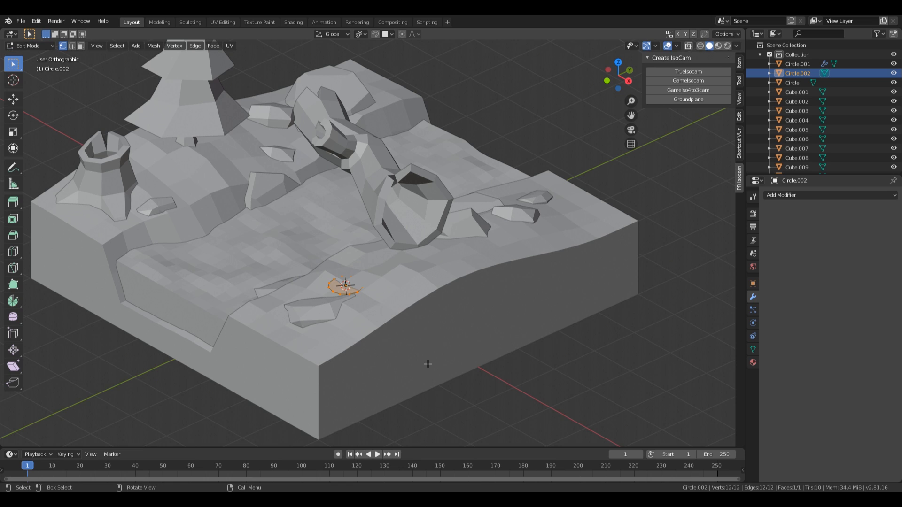
{"action": "key", "text": "e"}
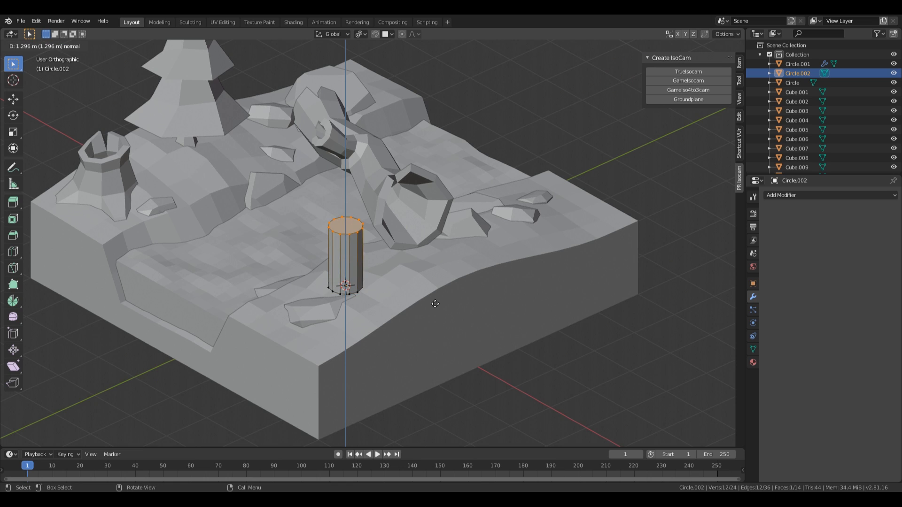
{"action": "left_click", "coordinate": [429, 317]}
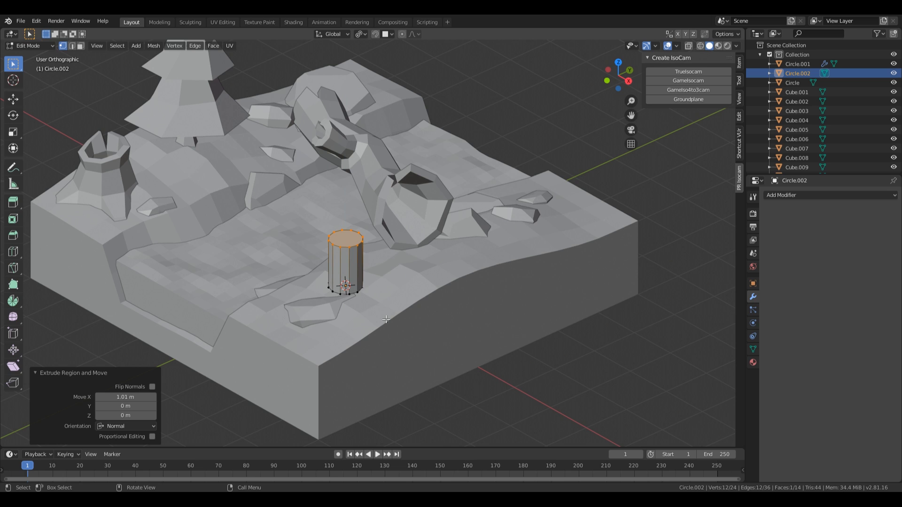
{"action": "middle_click_drag", "start_coordinate": [339, 283], "coordinate": [432, 310]}
{"action": "scroll", "coordinate": [359, 267], "scroll_direction": "up", "scroll_amount": 2}
{"action": "scroll", "coordinate": [409, 265], "scroll_direction": "down", "scroll_amount": 1}
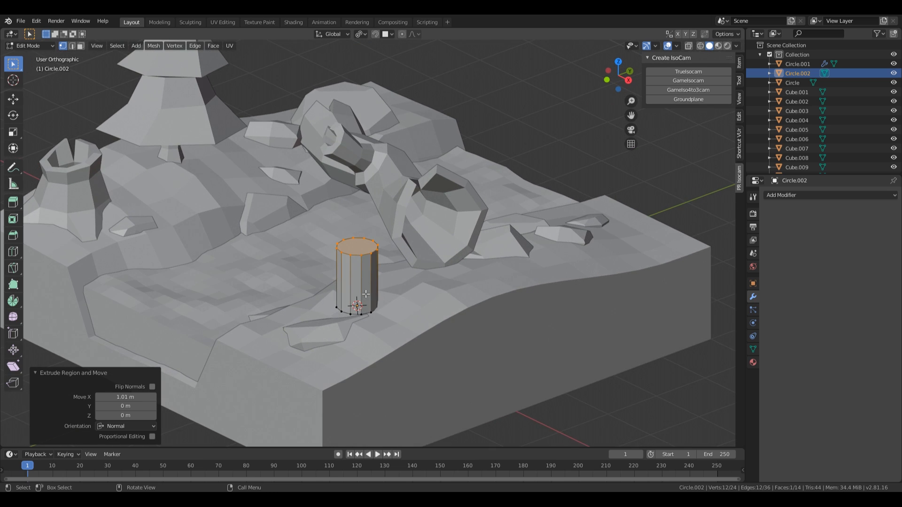
Step: Extrude and widen the stem's top face, then extrude it upward into a cap
{"action": "key", "text": "e"}
{"action": "right_click", "coordinate": [422, 290]}
{"action": "key", "text": "s"}
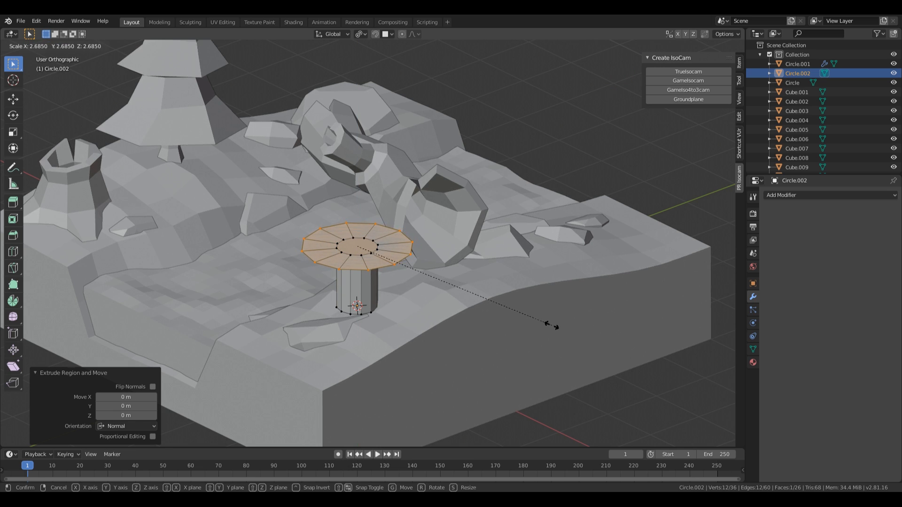
{"action": "left_click", "coordinate": [549, 322]}
{"action": "key", "text": "e"}
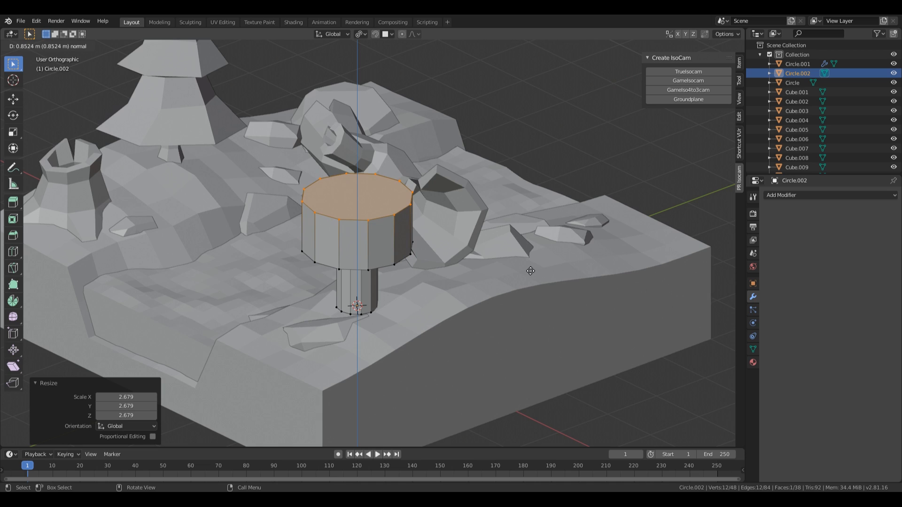
{"action": "left_click", "coordinate": [530, 270]}
Step: Bevel the cap top with 3 segments into a rounded dome
{"action": "key", "text": "ctrl+b"}
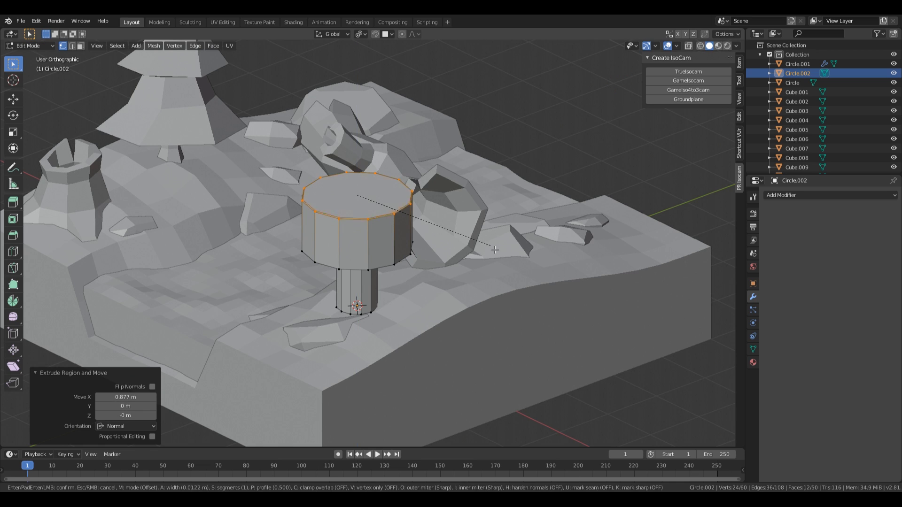
{"action": "scroll", "coordinate": [523, 278], "scroll_direction": "up", "scroll_amount": 3}
{"action": "scroll", "coordinate": [523, 278], "scroll_direction": "down", "scroll_amount": 1}
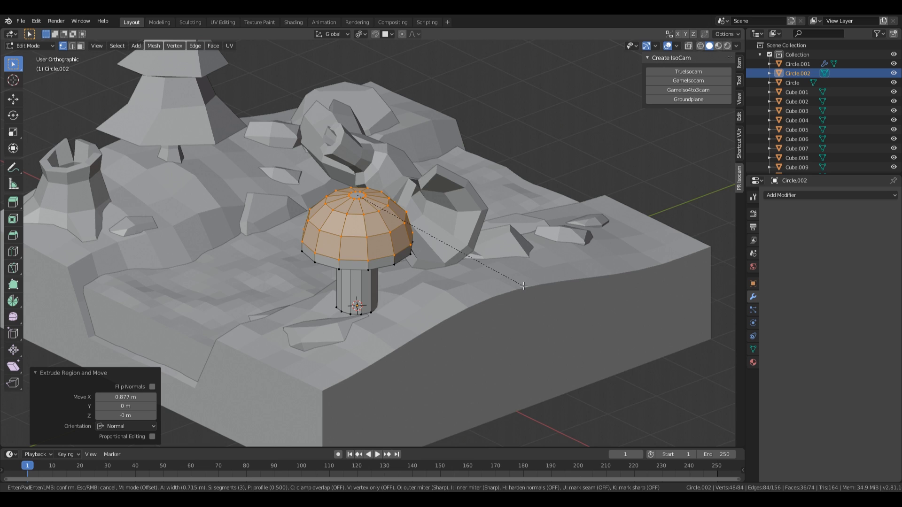
{"action": "scroll", "coordinate": [522, 284], "scroll_direction": "down", "scroll_amount": 1}
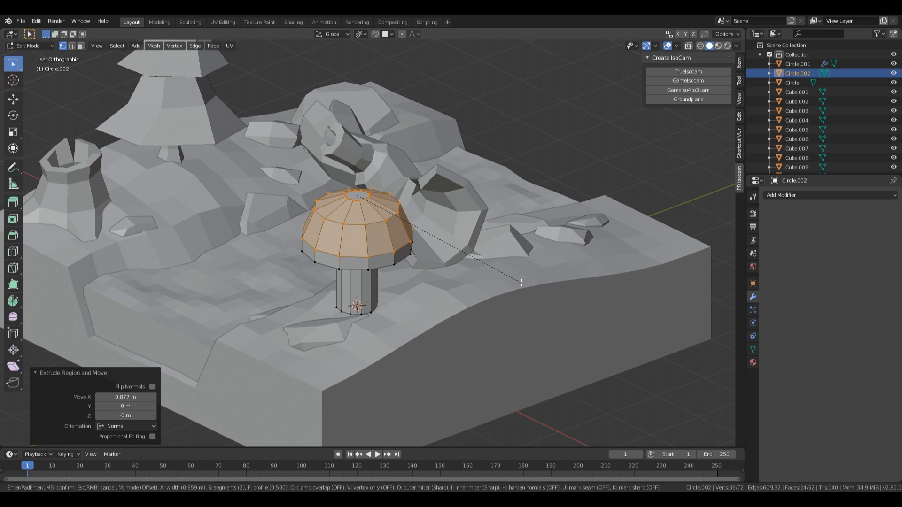
{"action": "scroll", "coordinate": [521, 282], "scroll_direction": "up", "scroll_amount": 1}
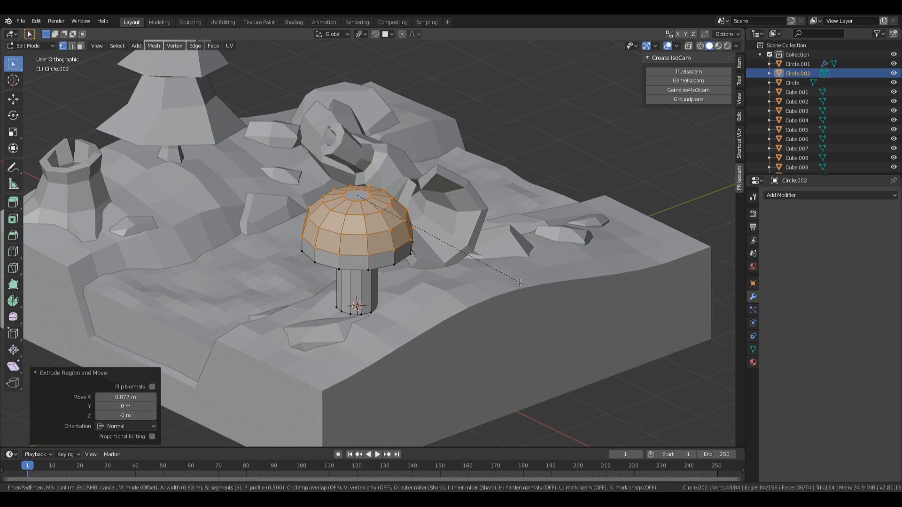
{"action": "left_click", "coordinate": [520, 285]}
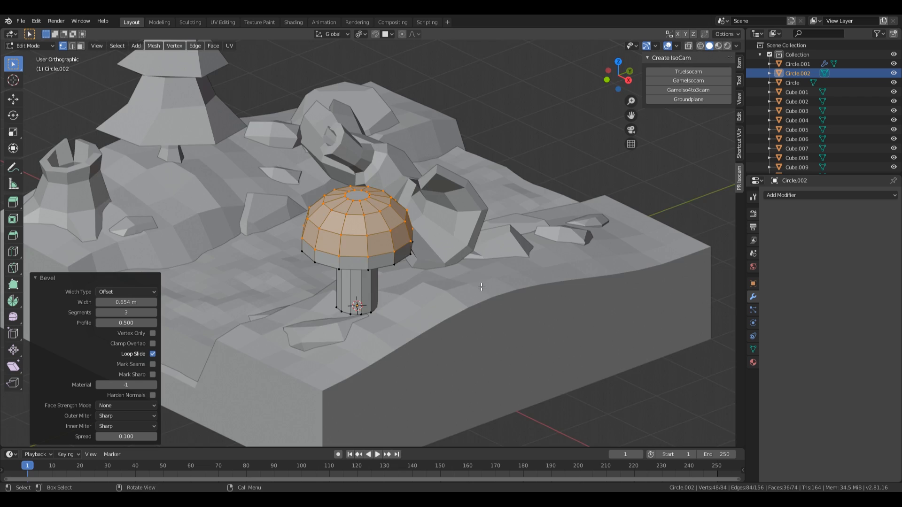
{"action": "middle_click_drag", "start_coordinate": [482, 287], "coordinate": [433, 227]}
Step: Add three centred loop cuts around the mushroom stem
{"action": "key", "text": "ctrl+r"}
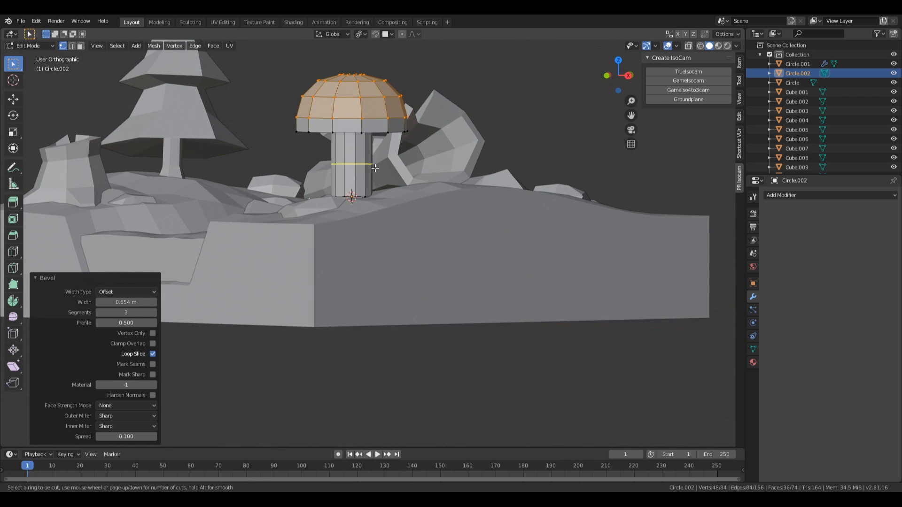
{"action": "scroll", "coordinate": [375, 168], "scroll_direction": "up", "scroll_amount": 2}
{"action": "left_click", "coordinate": [375, 167]}
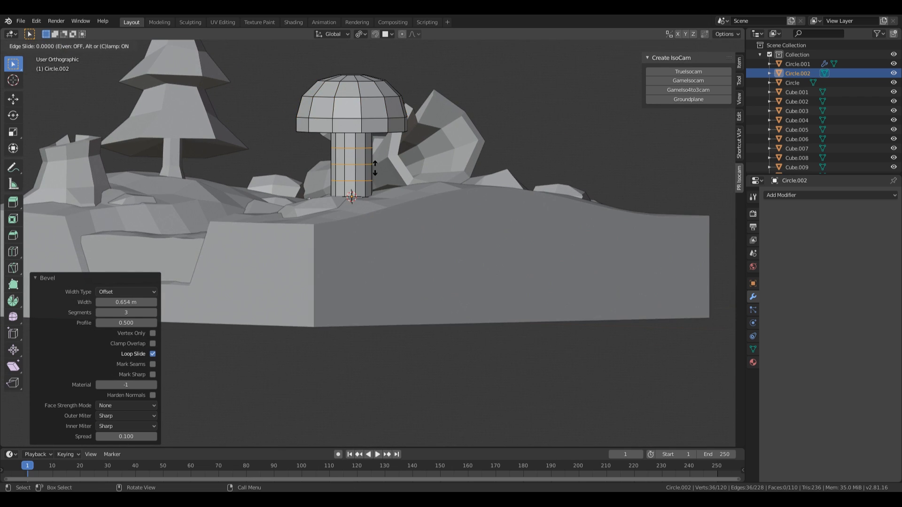
{"action": "right_click", "coordinate": [375, 167]}
Step: Widen the lower stem face ring and an upper edge loop, then raise that loop
{"action": "key", "text": "3"}
{"action": "left_click", "coordinate": [358, 173], "text": "alt"}
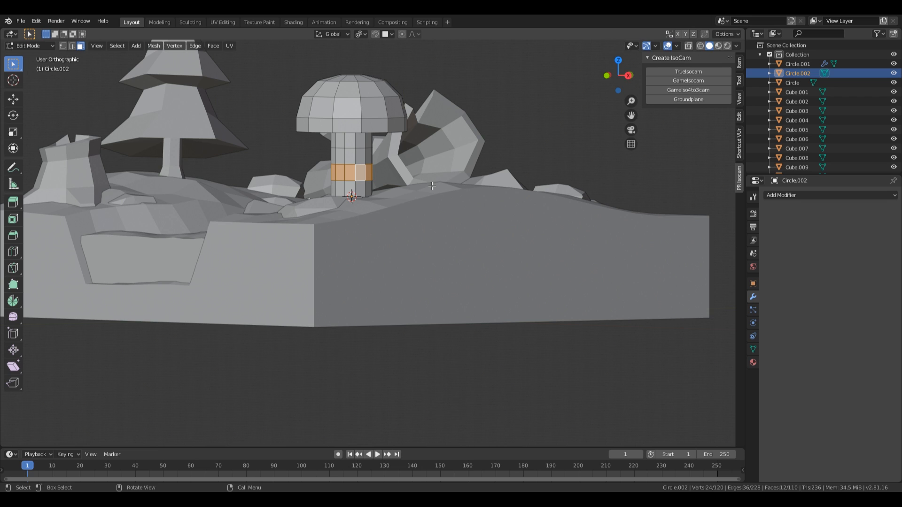
{"action": "key", "text": "s"}
{"action": "left_click", "coordinate": [451, 191]}
{"action": "key", "text": "2"}
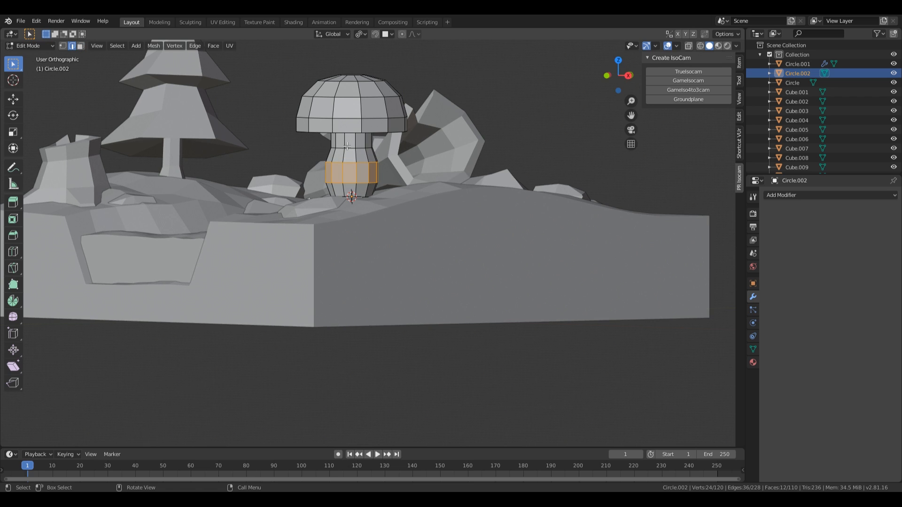
{"action": "left_click", "coordinate": [352, 149], "text": "alt"}
{"action": "key", "text": "s"}
{"action": "left_click", "coordinate": [468, 176]}
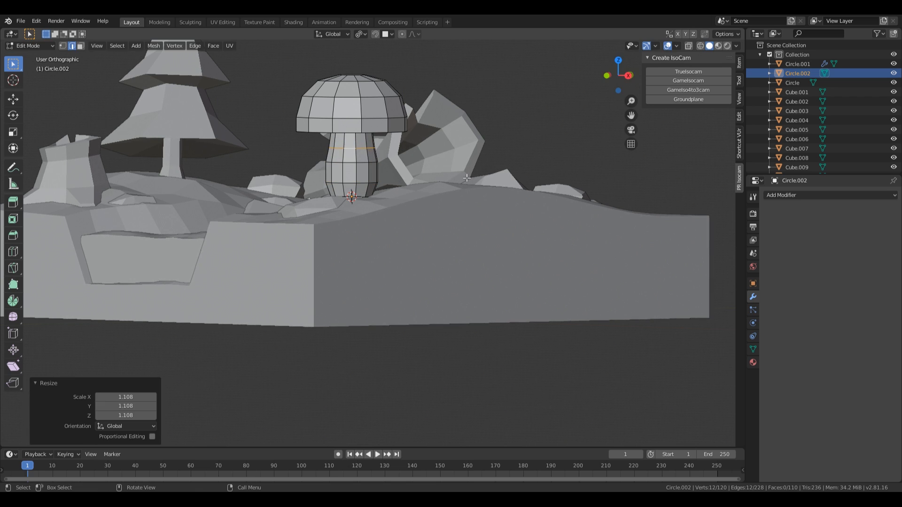
{"action": "middle_click_drag", "start_coordinate": [468, 177], "coordinate": [527, 260]}
{"action": "key", "text": "g"}
{"action": "key", "text": "z"}
{"action": "left_click", "coordinate": [527, 256]}
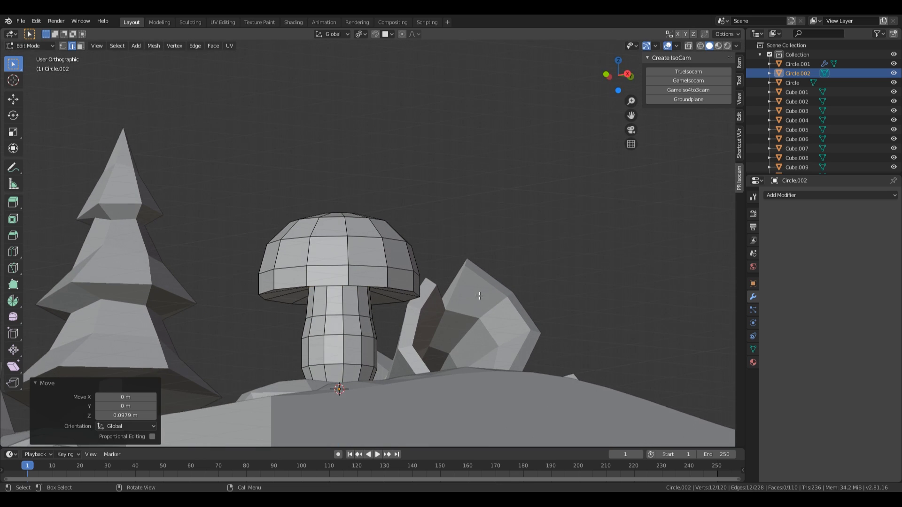
Step: Enlarge another ring of stem faces so the stem bulges
{"action": "key", "text": "3"}
{"action": "left_click", "coordinate": [344, 352], "text": "alt"}
{"action": "middle_click_drag", "start_coordinate": [344, 352], "coordinate": [434, 332]}
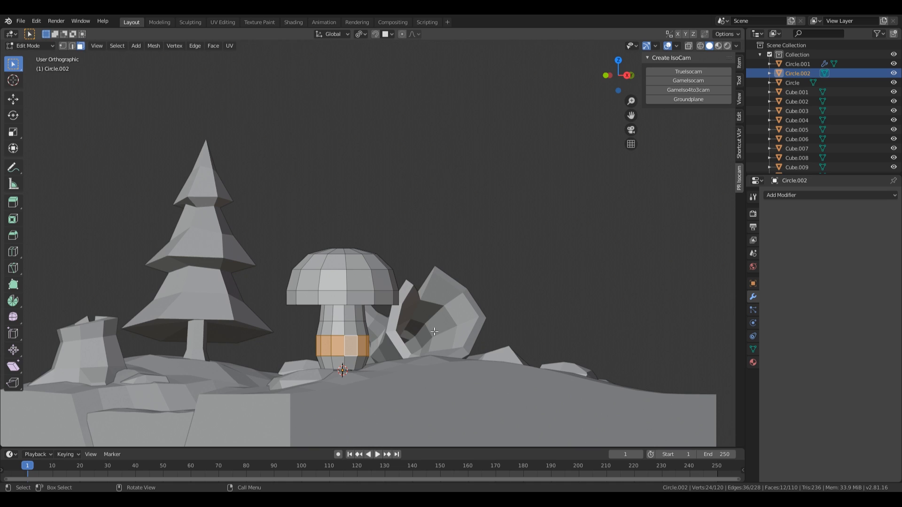
{"action": "key", "text": "s"}
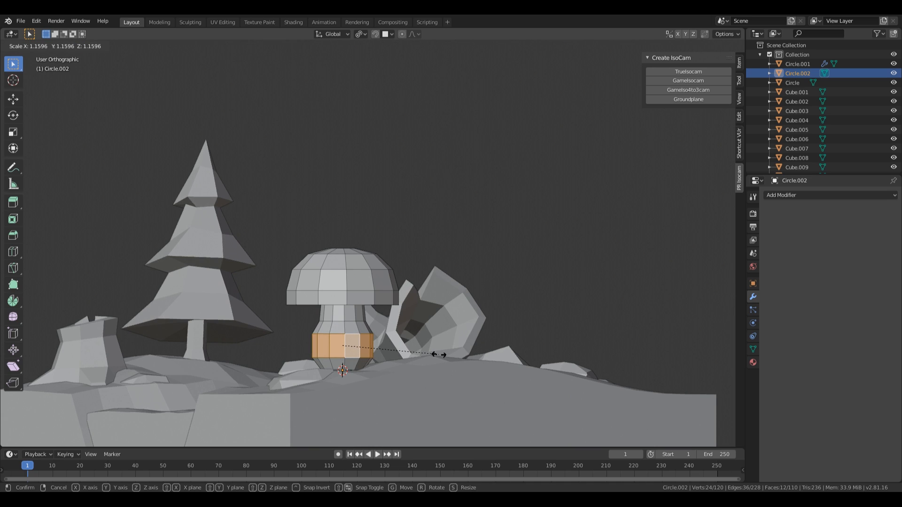
{"action": "left_click", "coordinate": [436, 354]}
Step: Resize, raise slightly and tilt the upper stem edge loop
{"action": "key", "text": "2"}
{"action": "left_click", "coordinate": [352, 321], "text": "alt"}
{"action": "key", "text": "s"}
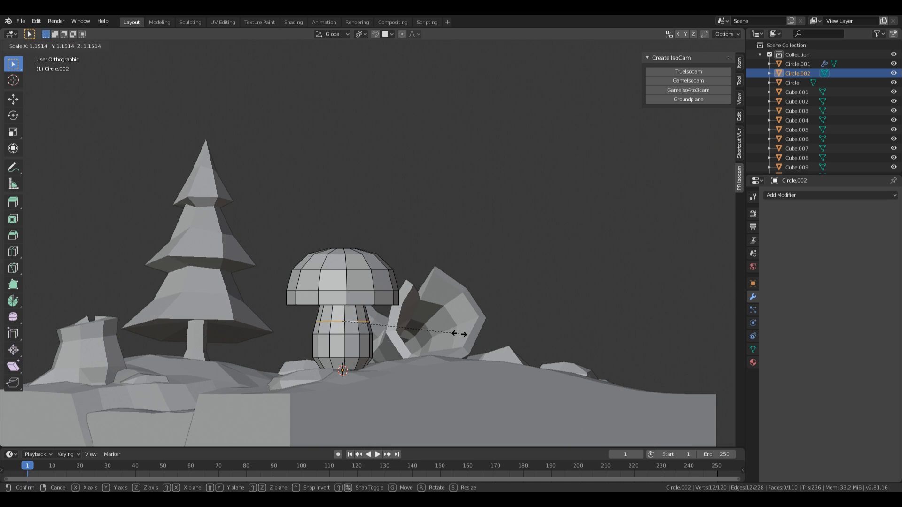
{"action": "key", "text": "g"}
{"action": "left_click", "coordinate": [462, 333]}
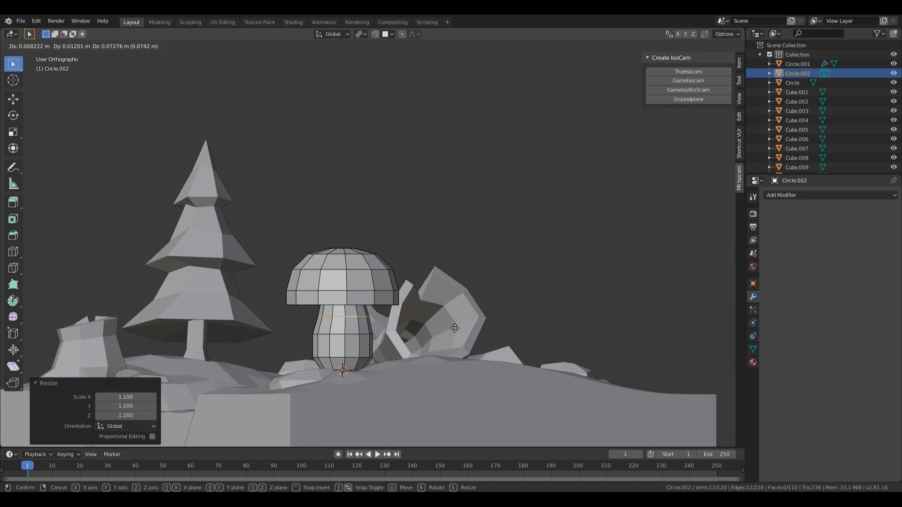
{"action": "key", "text": "r"}
{"action": "left_click", "coordinate": [456, 322]}
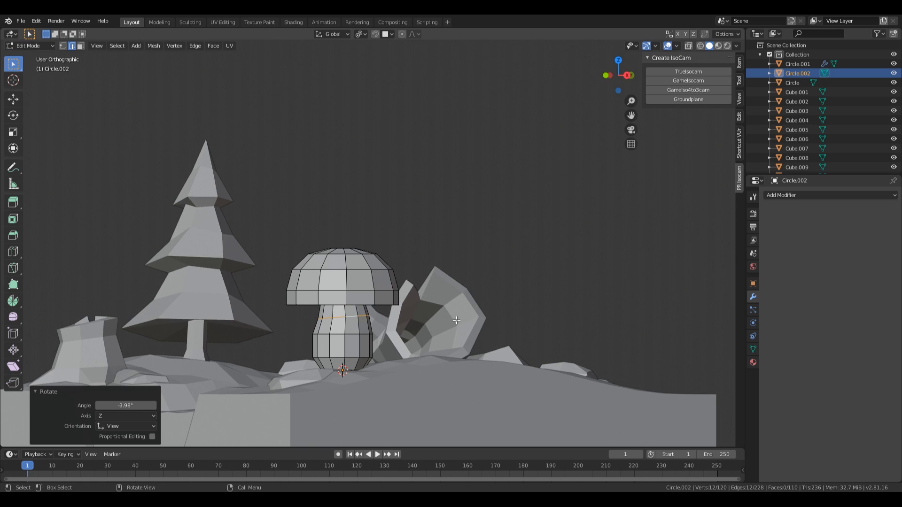
{"action": "scroll", "coordinate": [454, 343], "scroll_direction": "down", "scroll_amount": 1}
{"action": "middle_click_drag", "start_coordinate": [458, 318], "coordinate": [486, 261]}
{"action": "scroll", "coordinate": [476, 258], "scroll_direction": "up", "scroll_amount": 2}
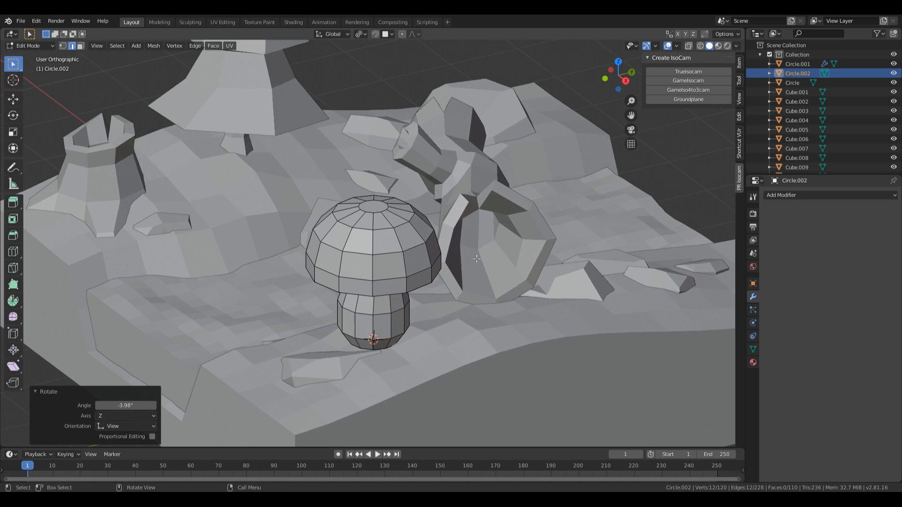
Step: With proportional editing, pull a cap rim vertex to smoothly reshape the cap
{"action": "key", "text": "1"}
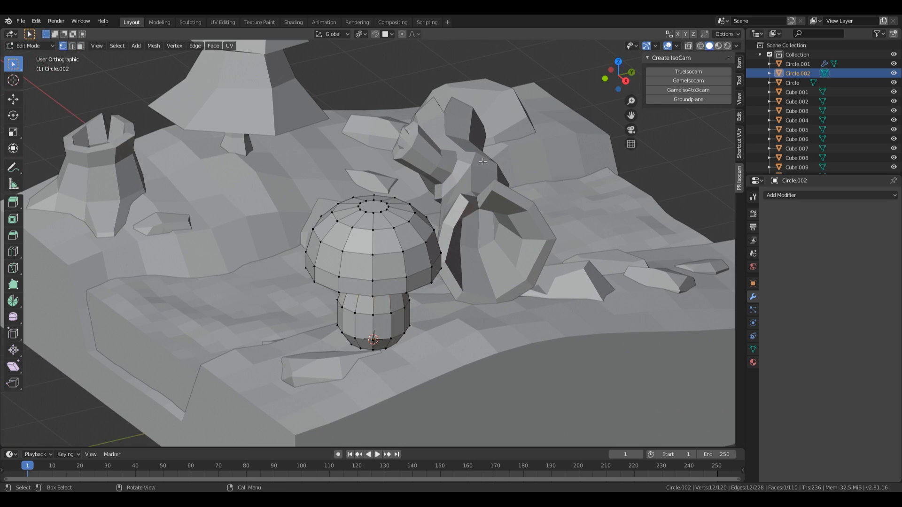
{"action": "left_click", "coordinate": [402, 35]}
{"action": "middle_click_drag", "start_coordinate": [457, 261], "coordinate": [434, 234]}
{"action": "left_click", "coordinate": [306, 225]}
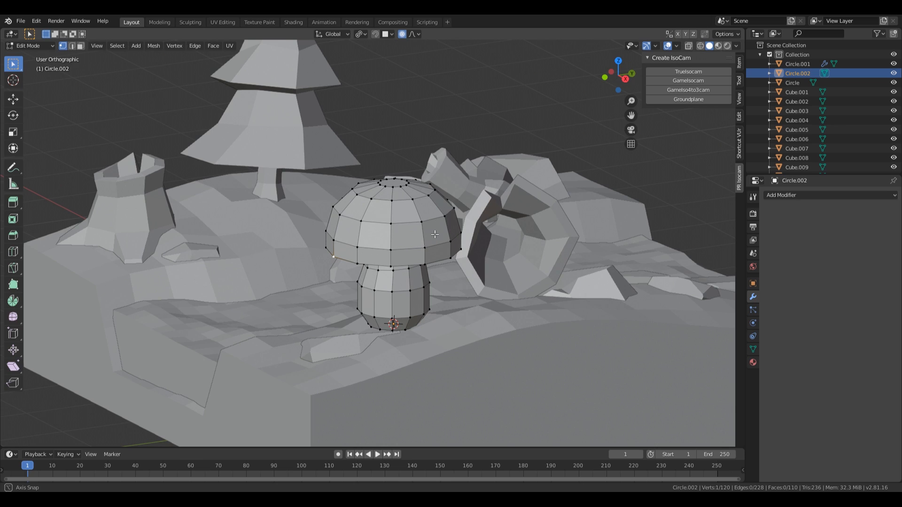
{"action": "key", "text": "o"}
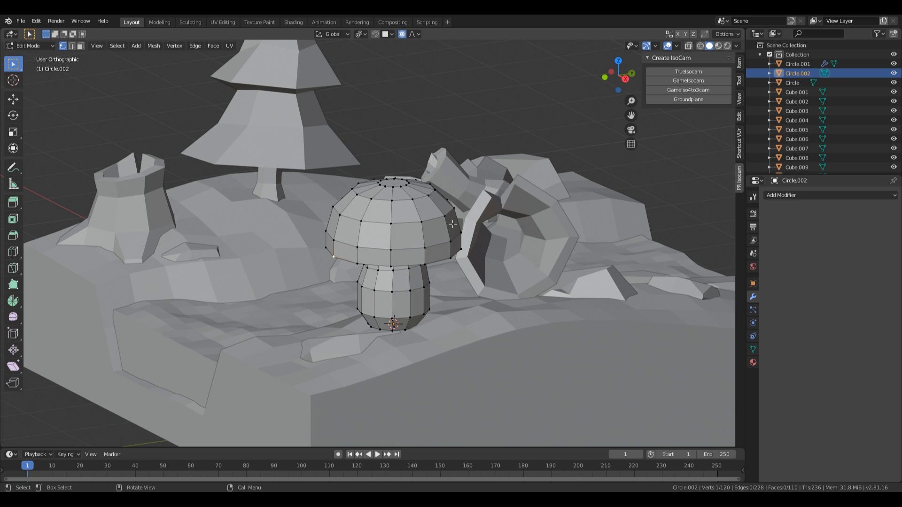
{"action": "key", "text": "g"}
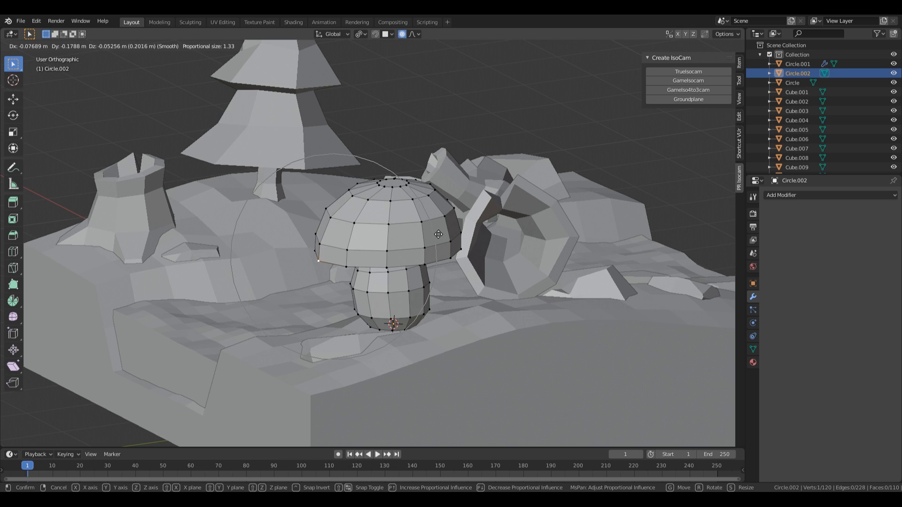
{"action": "scroll", "coordinate": [440, 242], "scroll_direction": "down", "scroll_amount": 5}
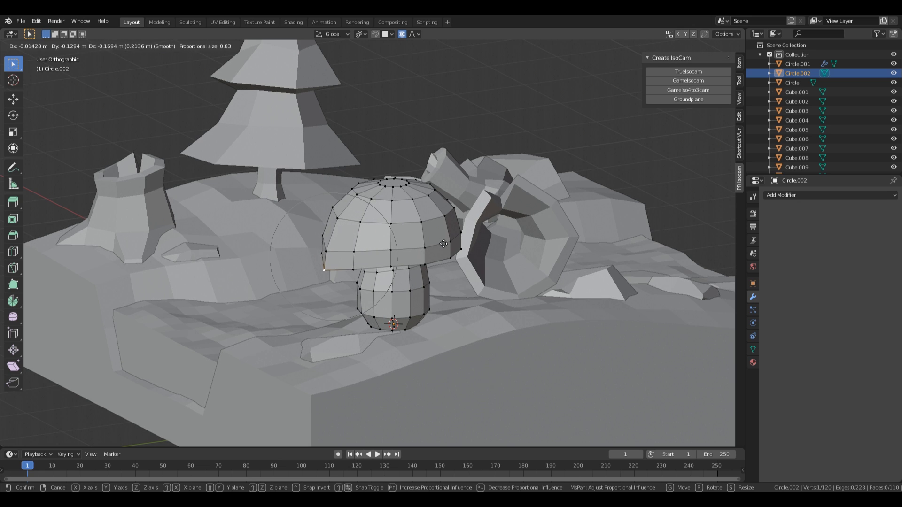
{"action": "scroll", "coordinate": [440, 254], "scroll_direction": "down", "scroll_amount": 2}
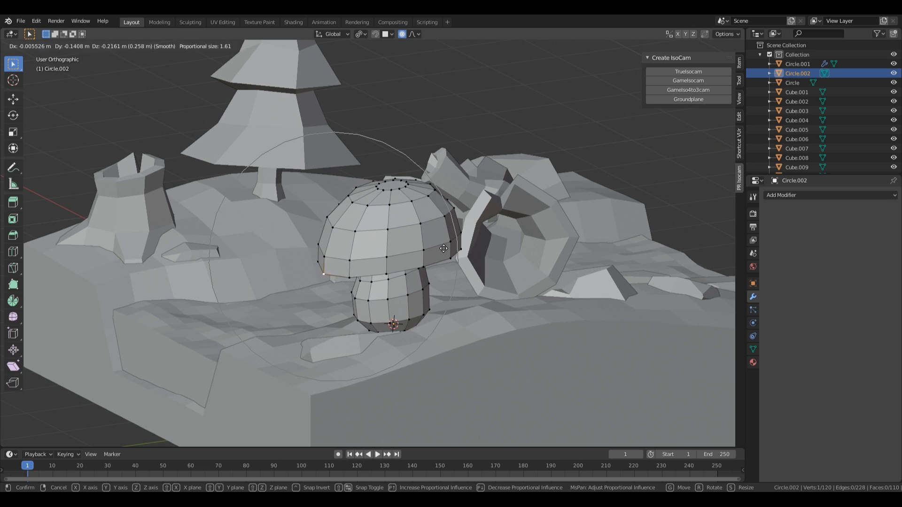
{"action": "left_click", "coordinate": [446, 249]}
Step: Pull more cap vertices from other angles with smooth falloff, then leave Edit Mode
{"action": "middle_click_drag", "start_coordinate": [446, 249], "coordinate": [364, 277]}
{"action": "left_click", "coordinate": [353, 276]}
{"action": "middle_click_drag", "start_coordinate": [464, 303], "coordinate": [498, 330]}
{"action": "key", "text": "g"}
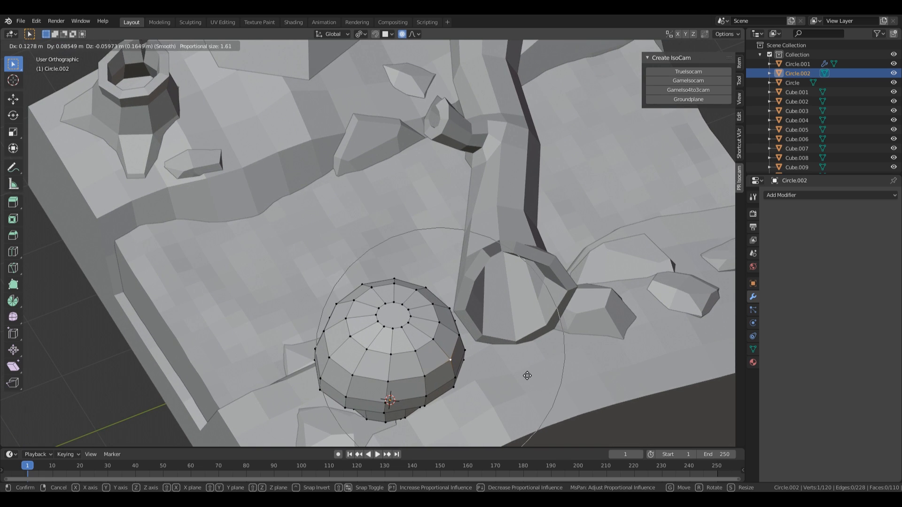
{"action": "left_click", "coordinate": [581, 375]}
{"action": "middle_click_drag", "start_coordinate": [581, 374], "coordinate": [483, 255]}
{"action": "key", "text": "g"}
{"action": "left_click", "coordinate": [463, 241]}
{"action": "key", "text": "Tab"}
{"action": "key", "text": "Tab"}
Step: Select the lower, middle and upper rings of stem faces
{"action": "left_click", "coordinate": [400, 244]}
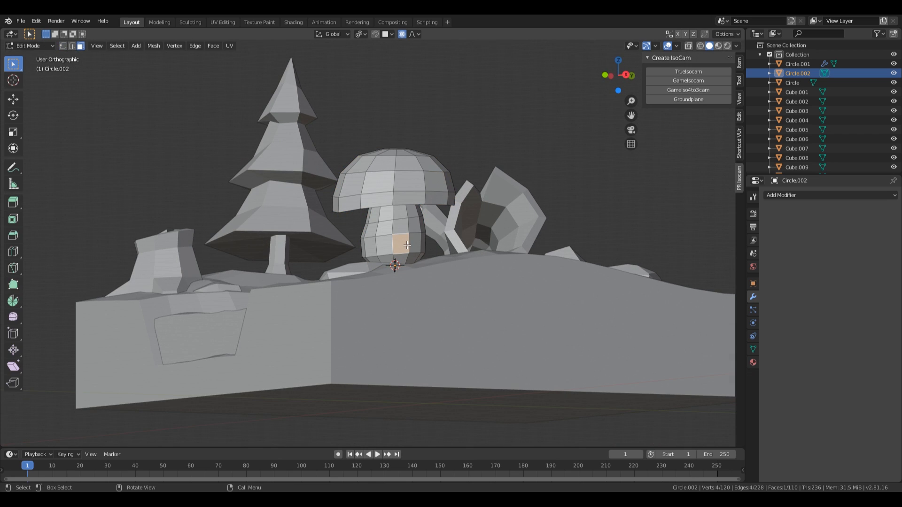
{"action": "left_click", "coordinate": [408, 243], "text": "alt"}
{"action": "left_click", "coordinate": [408, 230], "text": "alt+shift"}
{"action": "left_click", "coordinate": [402, 217], "text": "alt+shift"}
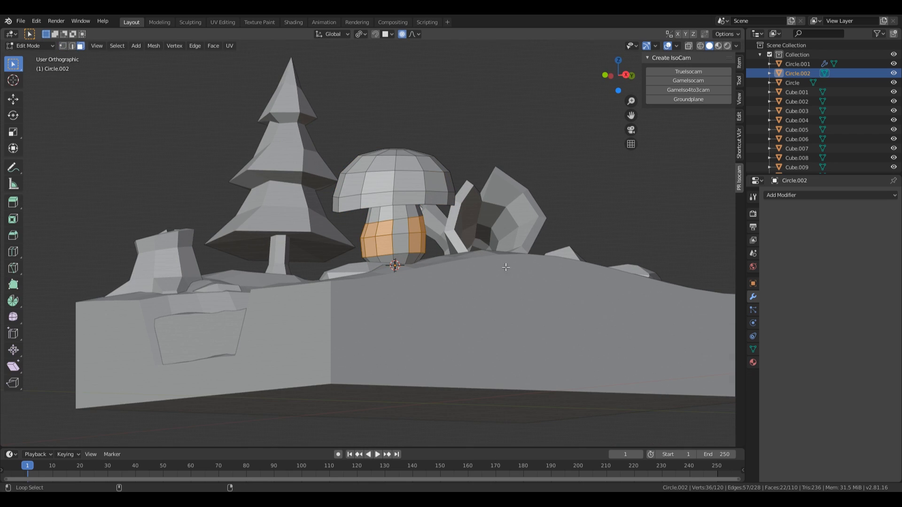
{"action": "left_click", "coordinate": [408, 226], "text": "alt+shift"}
{"action": "left_click", "coordinate": [404, 242]}
{"action": "left_click", "coordinate": [408, 241], "text": "alt"}
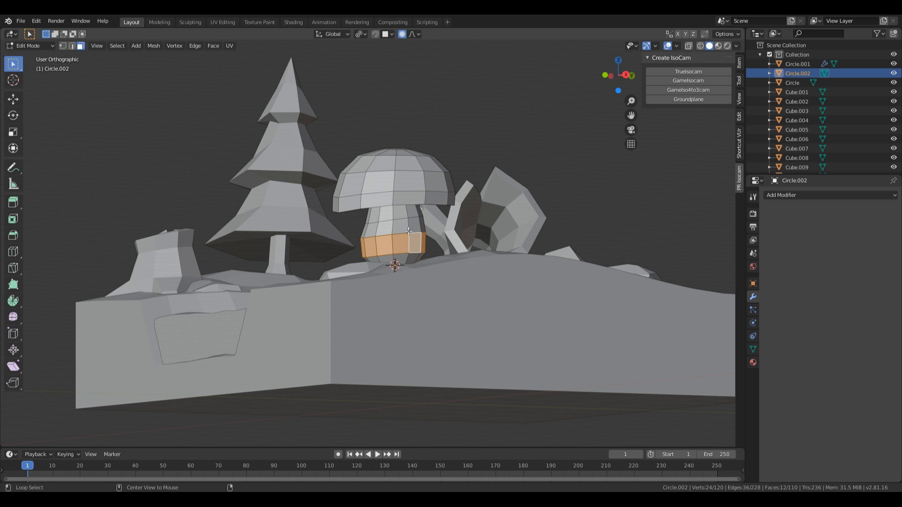
{"action": "left_click", "coordinate": [409, 226], "text": "alt+shift"}
{"action": "left_click", "coordinate": [407, 212], "text": "alt+shift"}
{"action": "middle_click_drag", "start_coordinate": [478, 241], "coordinate": [485, 241]}
Step: Narrow the stem horizontally while keeping its height
{"action": "key", "text": "s"}
{"action": "key", "text": "shift+z"}
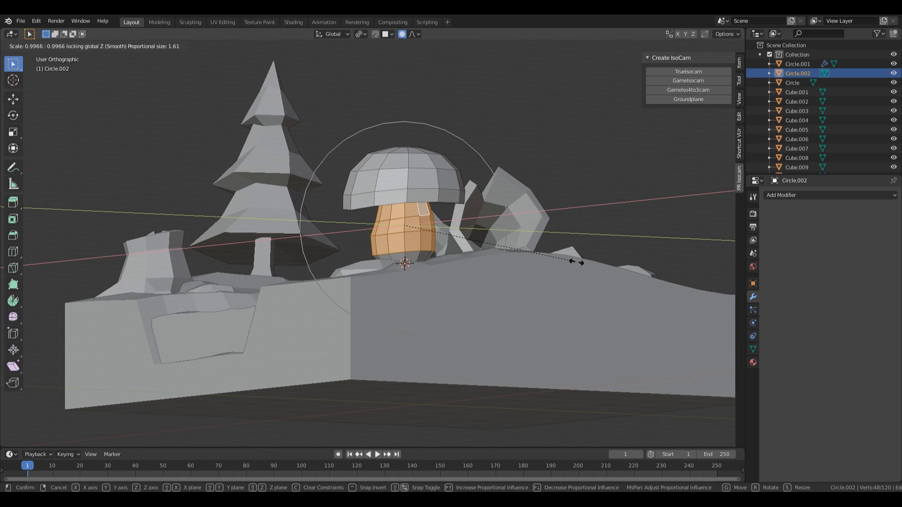
{"action": "right_click", "coordinate": [562, 256]}
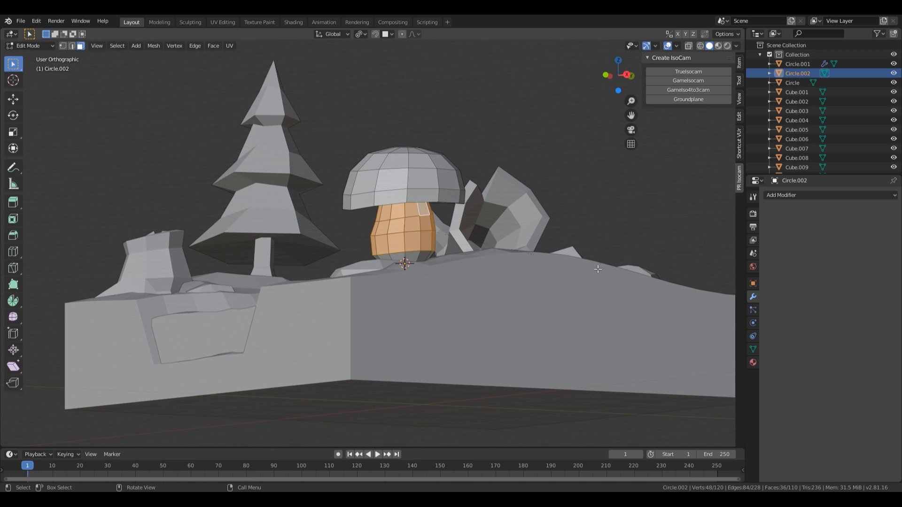
{"action": "key", "text": "s"}
{"action": "key", "text": "shift+z"}
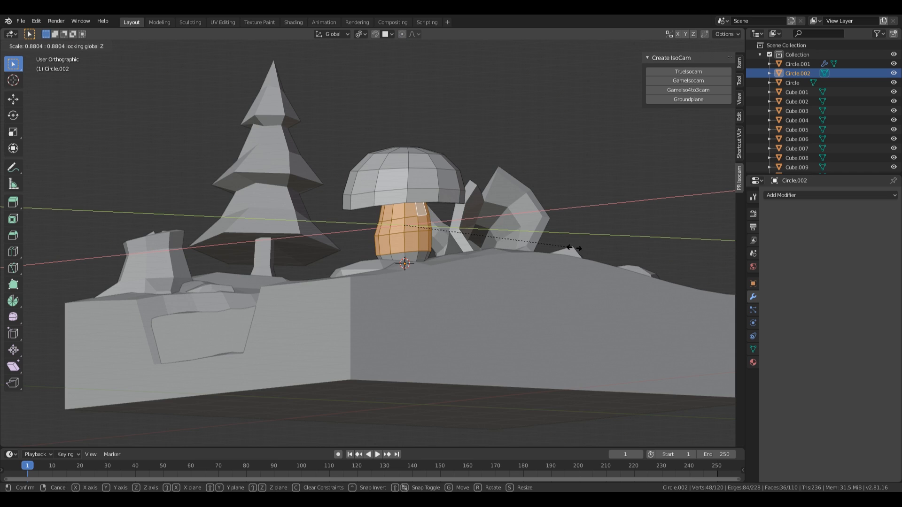
{"action": "left_click", "coordinate": [573, 248]}
Step: Scale the whole mushroom to 0.906 height and lower it 0.263 m into the ground
{"action": "key", "text": "a"}
{"action": "key", "text": "s"}
{"action": "key", "text": "z"}
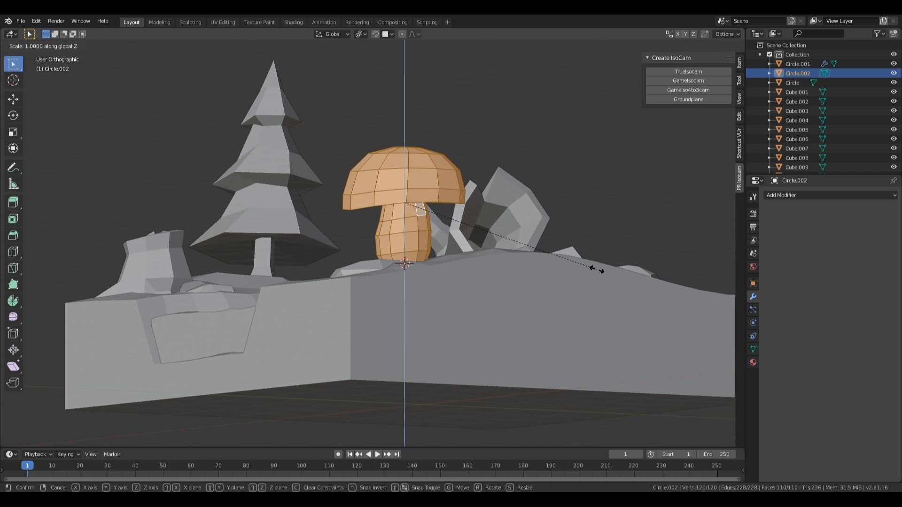
{"action": "left_click", "coordinate": [577, 258]}
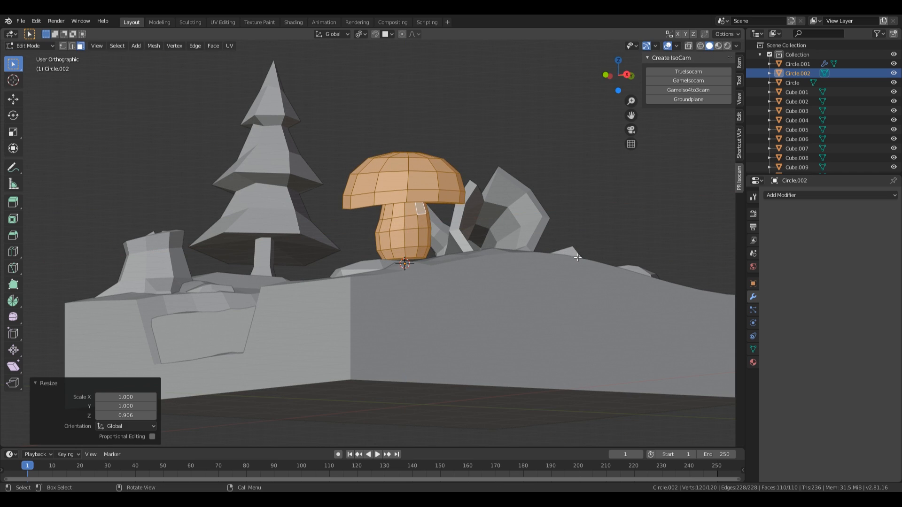
{"action": "key", "text": "g"}
{"action": "key", "text": "z"}
{"action": "left_click", "coordinate": [508, 234]}
{"action": "middle_click_drag", "start_coordinate": [509, 230], "coordinate": [443, 295]}
Step: Tilt the mushroom slightly in Object Mode
{"action": "key", "text": "Tab"}
{"action": "key", "text": "r"}
{"action": "key", "text": "r"}
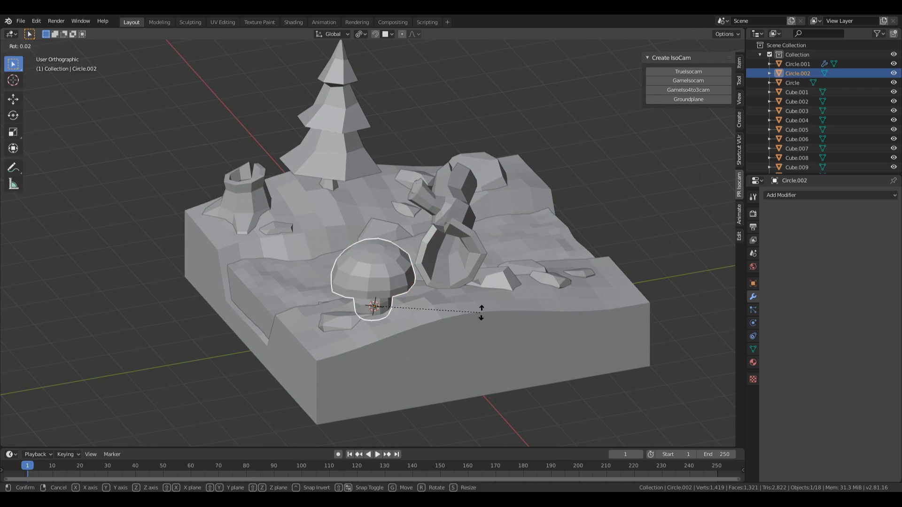
{"action": "left_click", "coordinate": [464, 310]}
{"action": "mouse_move", "coordinate": [497, 298]}
{"action": "middle_mouse_down"}
{"action": "mouse_move", "coordinate": [520, 297]}
{"action": "mouse_move", "coordinate": [573, 345]}
{"action": "mouse_move", "coordinate": [513, 287]}
{"action": "mouse_move", "coordinate": [511, 309]}
{"action": "mouse_move", "coordinate": [529, 336]}
{"action": "mouse_move", "coordinate": [485, 300]}
{"action": "middle_mouse_up"}
{"action": "scroll", "coordinate": [471, 300], "scroll_direction": "up", "scroll_amount": 2}
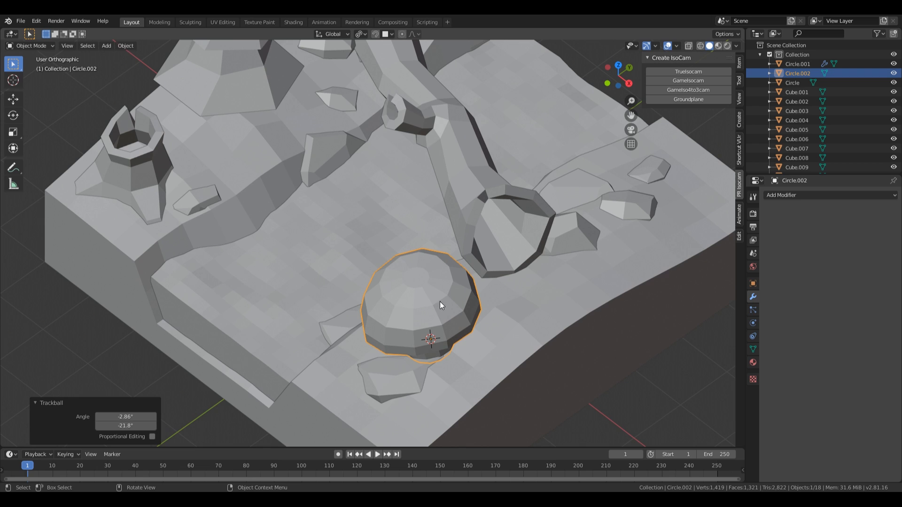
{"action": "scroll", "coordinate": [529, 330], "scroll_direction": "up", "scroll_amount": 2}
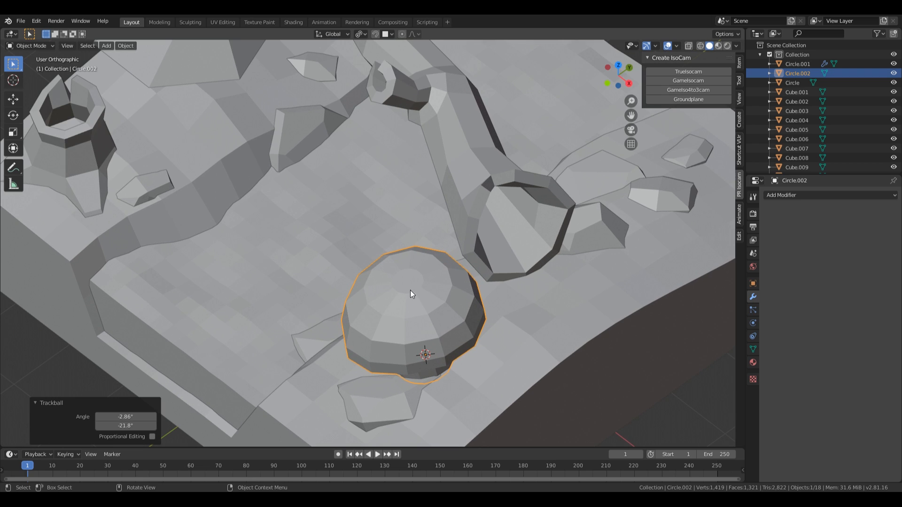
Step: Add a new circle mesh with 6 vertices
{"action": "middle_click_drag", "start_coordinate": [408, 282], "coordinate": [472, 283]}
{"action": "key", "text": "shift+a"}
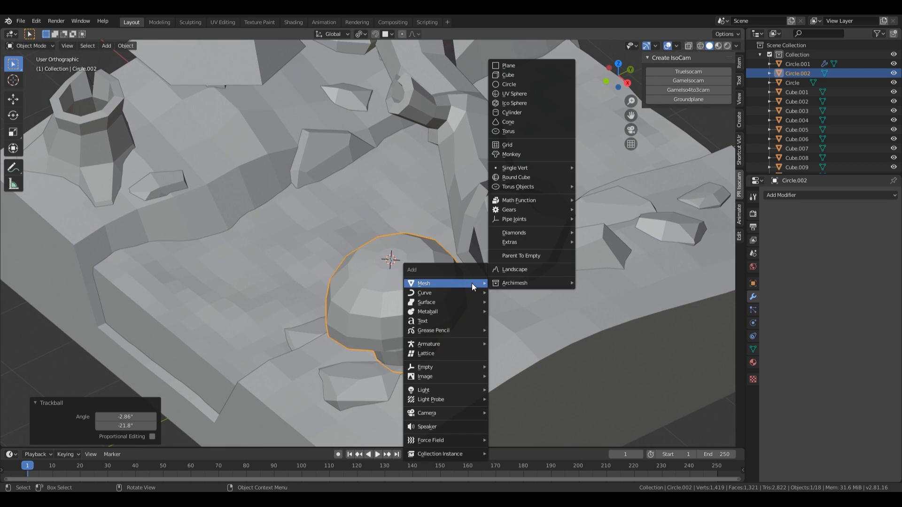
{"action": "left_click", "coordinate": [542, 84]}
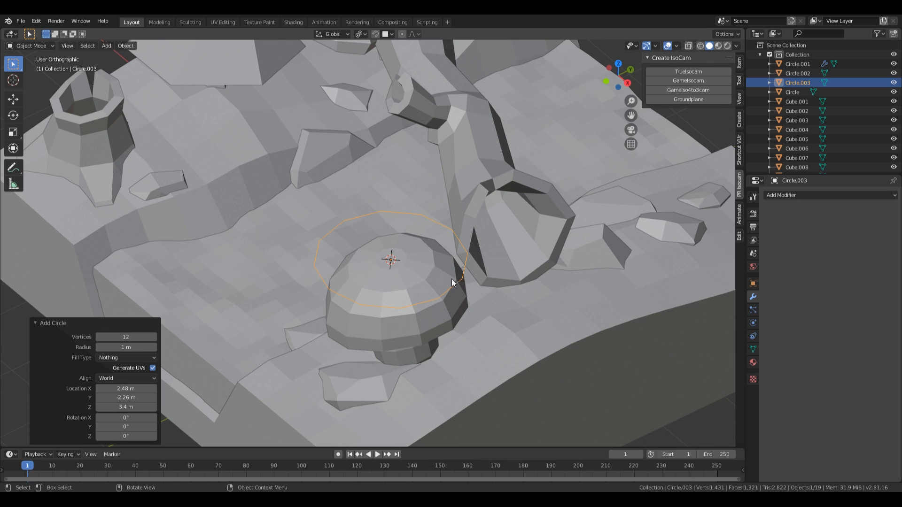
{"action": "left_click", "coordinate": [120, 336]}
Step: Fill the hexagon, shrink it to about 0.128 and extrude it for thickness
{"action": "key", "text": "Tab"}
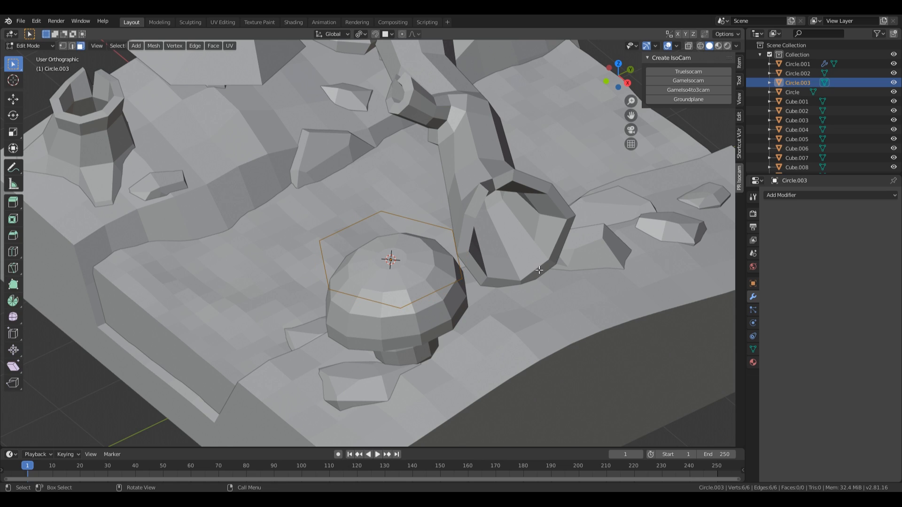
{"action": "key", "text": "f"}
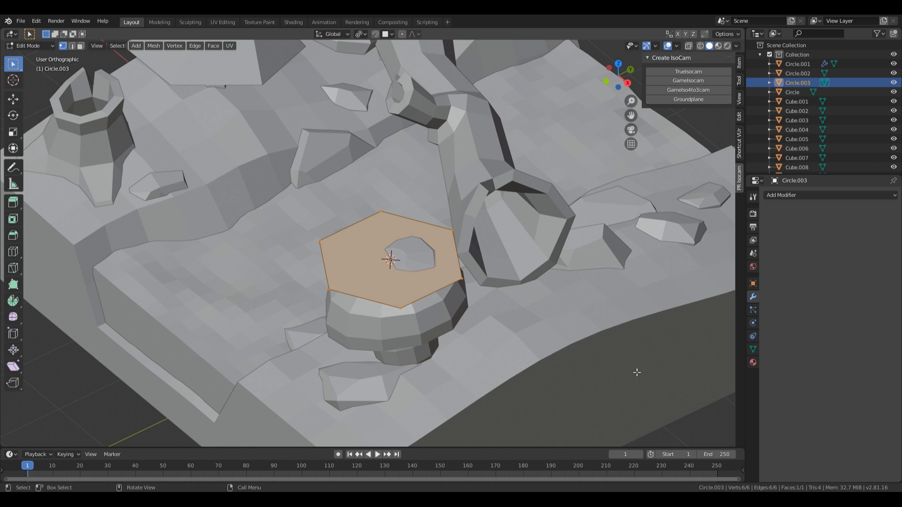
{"action": "key", "text": "s"}
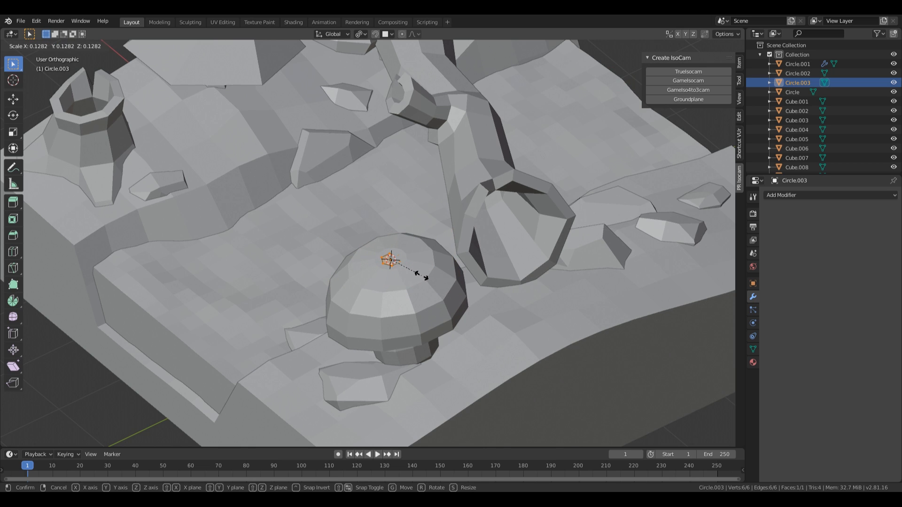
{"action": "left_click", "coordinate": [426, 278]}
{"action": "scroll", "coordinate": [530, 286], "scroll_direction": "up", "scroll_amount": 4}
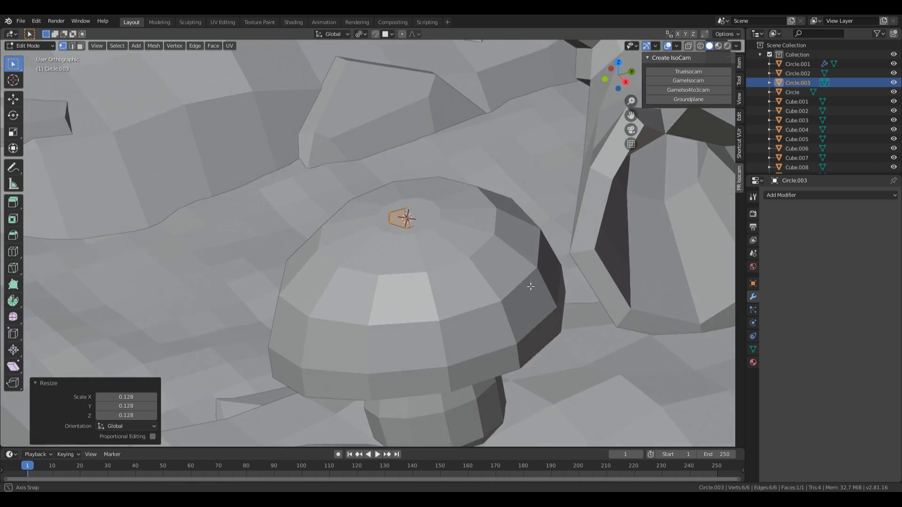
{"action": "middle_click_drag", "start_coordinate": [530, 286], "coordinate": [529, 277]}
{"action": "key", "text": "e"}
{"action": "left_click", "coordinate": [528, 275]}
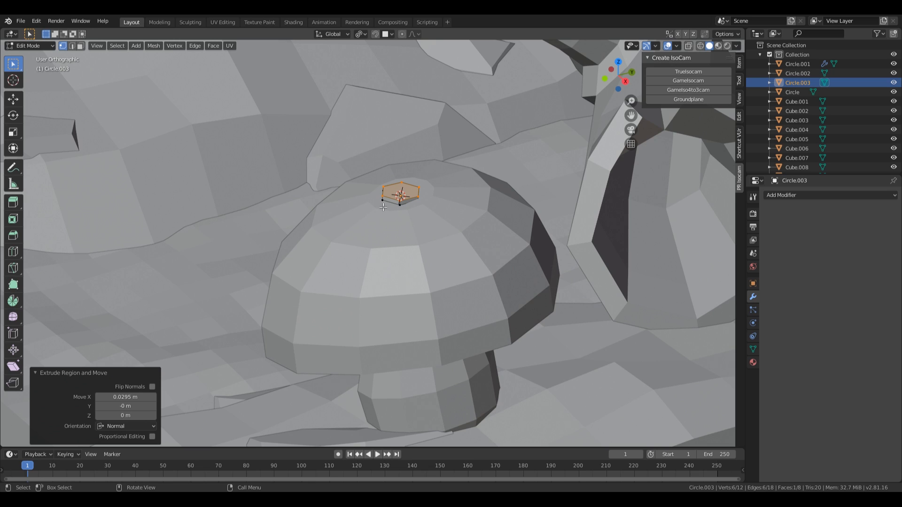
Step: Lower the hexagon spot onto the cap and move it down the cap's side
{"action": "left_click", "coordinate": [396, 204]}
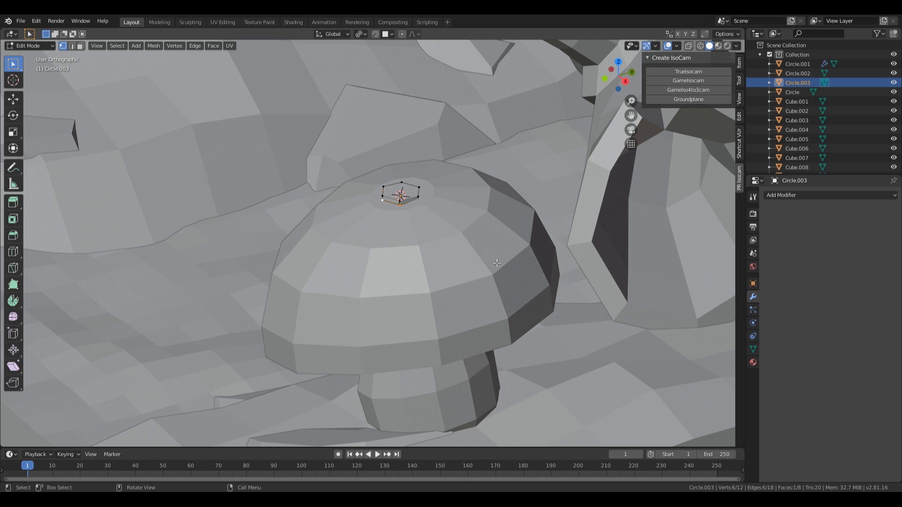
{"action": "key", "text": "g"}
{"action": "key", "text": "z"}
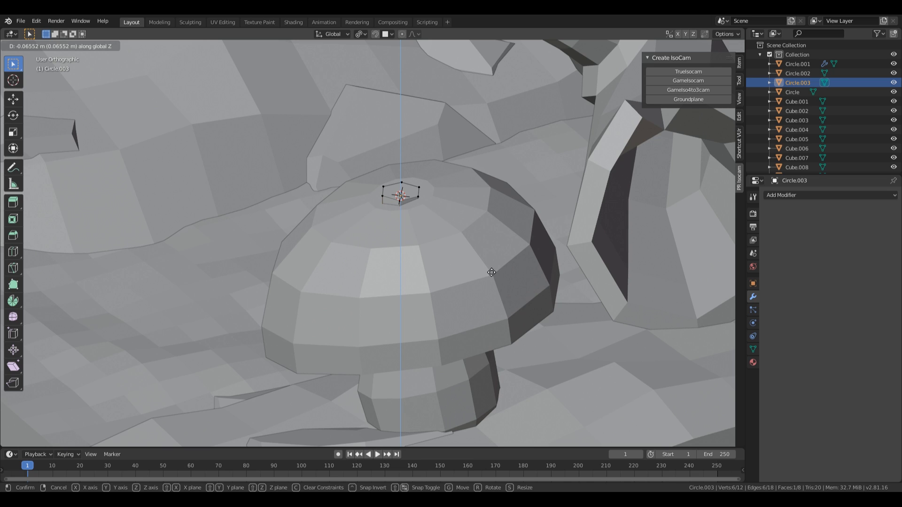
{"action": "left_click", "coordinate": [492, 272]}
{"action": "middle_click_drag", "start_coordinate": [457, 202], "coordinate": [434, 230]}
{"action": "key", "text": "Tab"}
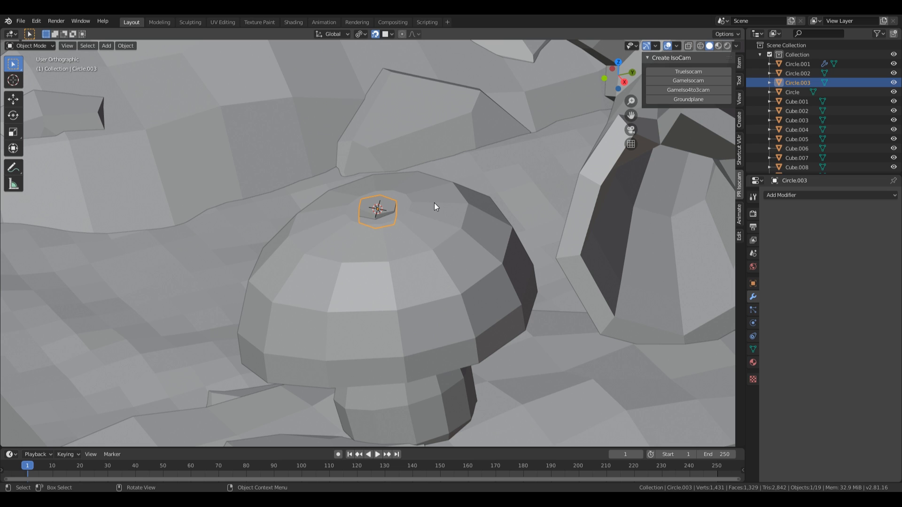
{"action": "key", "text": "g"}
{"action": "left_click", "coordinate": [367, 276]}
Step: Add two linked spot copies higher on the cap, scaling the second to 1.293
{"action": "middle_click_drag", "start_coordinate": [397, 266], "coordinate": [401, 355]}
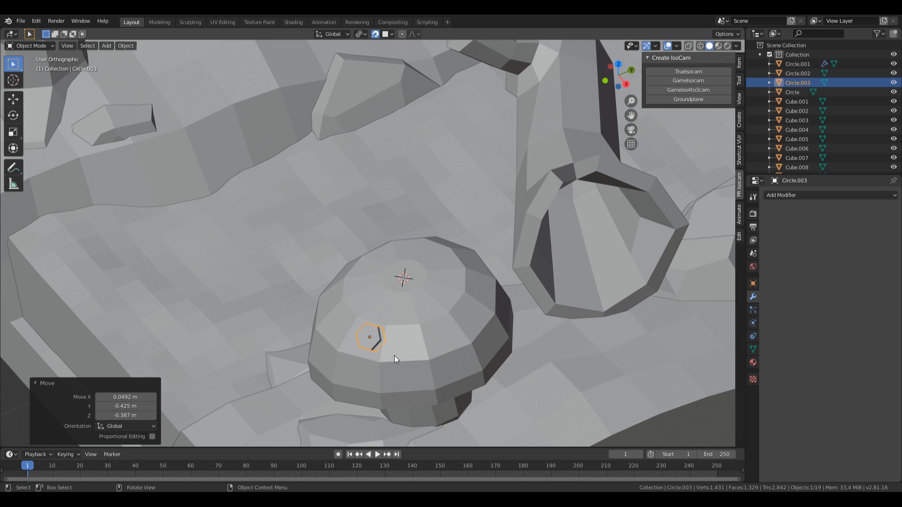
{"action": "key", "text": "alt+d"}
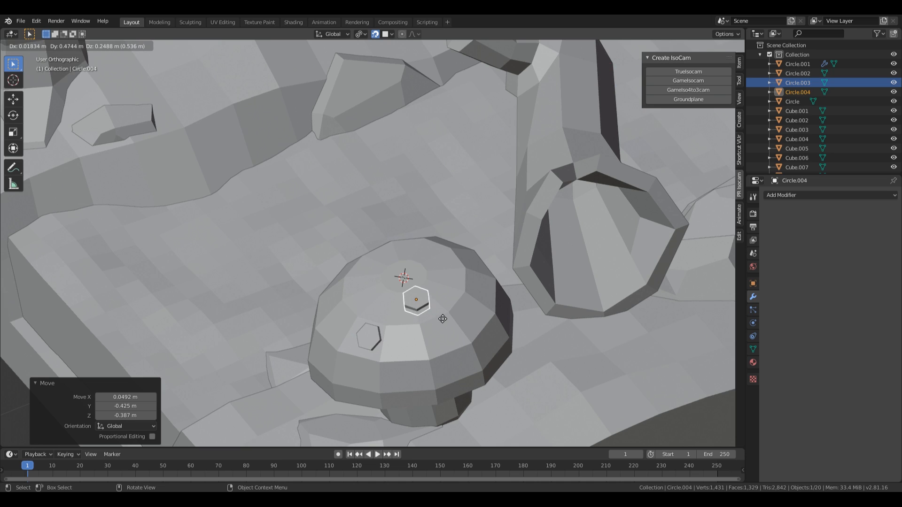
{"action": "left_click", "coordinate": [440, 324]}
{"action": "key", "text": "s"}
{"action": "left_click", "coordinate": [496, 339]}
{"action": "key", "text": "alt+d"}
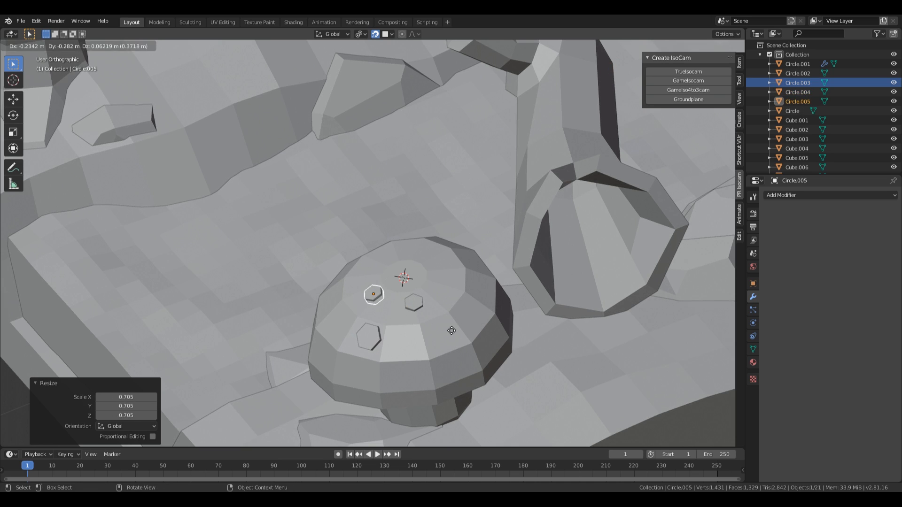
{"action": "left_click", "coordinate": [451, 330]}
{"action": "key", "text": "s"}
{"action": "left_click", "coordinate": [477, 339]}
Step: Place four more linked spot copies on the cap's right, top and sides
{"action": "key", "text": "alt+d"}
{"action": "left_click", "coordinate": [551, 313]}
{"action": "key", "text": "alt+d"}
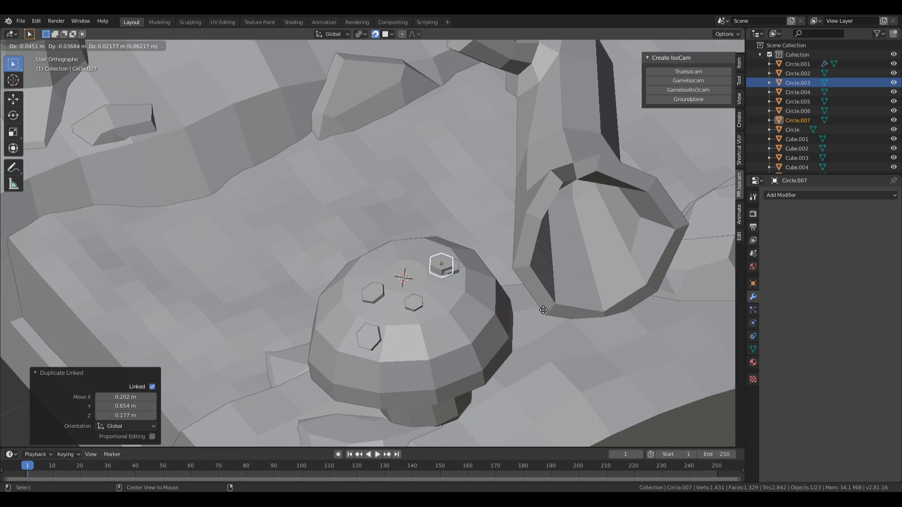
{"action": "left_click", "coordinate": [500, 292]}
{"action": "middle_click_drag", "start_coordinate": [501, 292], "coordinate": [582, 359]}
{"action": "key", "text": "alt+d"}
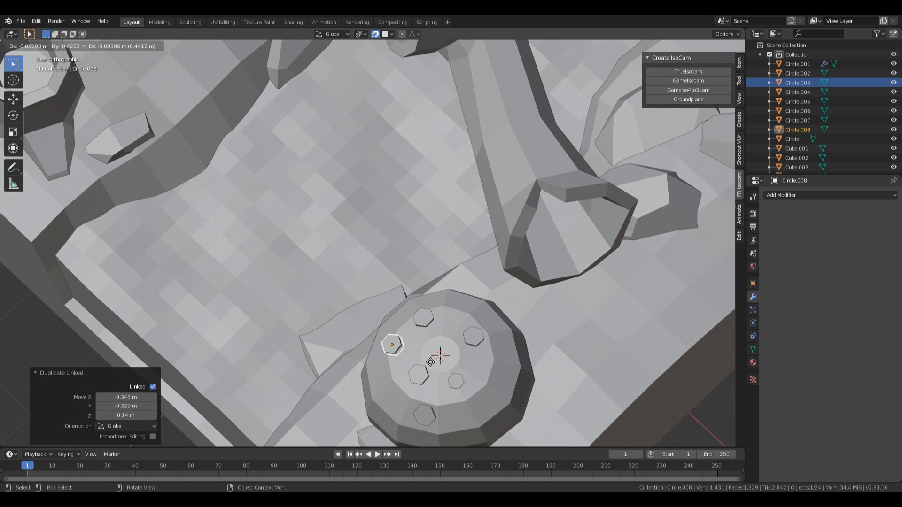
{"action": "left_click", "coordinate": [431, 363]}
{"action": "middle_click_drag", "start_coordinate": [514, 389], "coordinate": [488, 337]}
{"action": "key", "text": "alt+d"}
{"action": "left_click", "coordinate": [573, 375]}
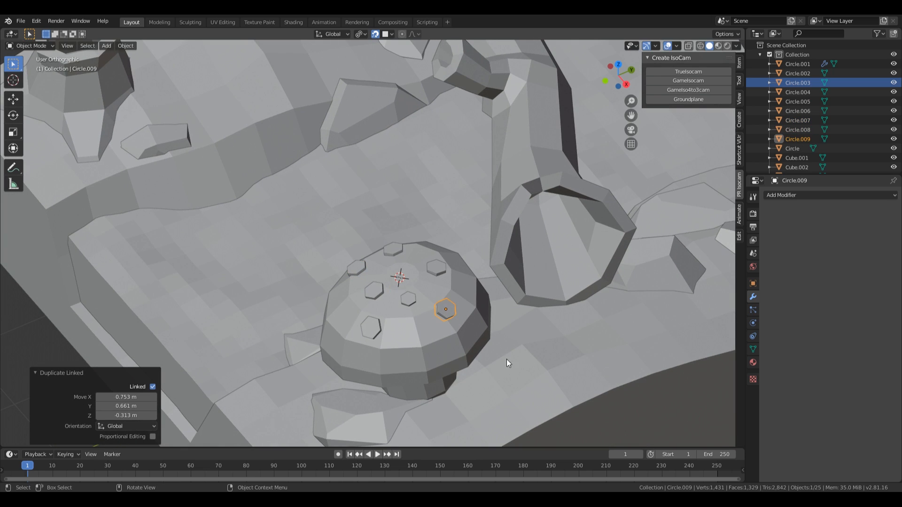
Step: Add a slightly enlarged linked disc on the cap and rotate another spot disc
{"action": "key", "text": "alt+d"}
{"action": "left_click", "coordinate": [338, 325]}
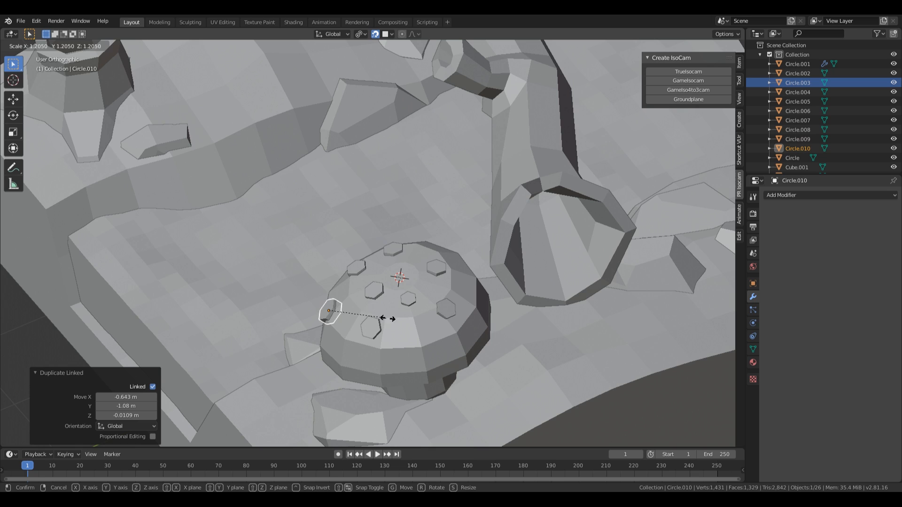
{"action": "key", "text": "s"}
{"action": "left_click", "coordinate": [388, 318]}
{"action": "left_click", "coordinate": [357, 267]}
{"action": "key", "text": "r"}
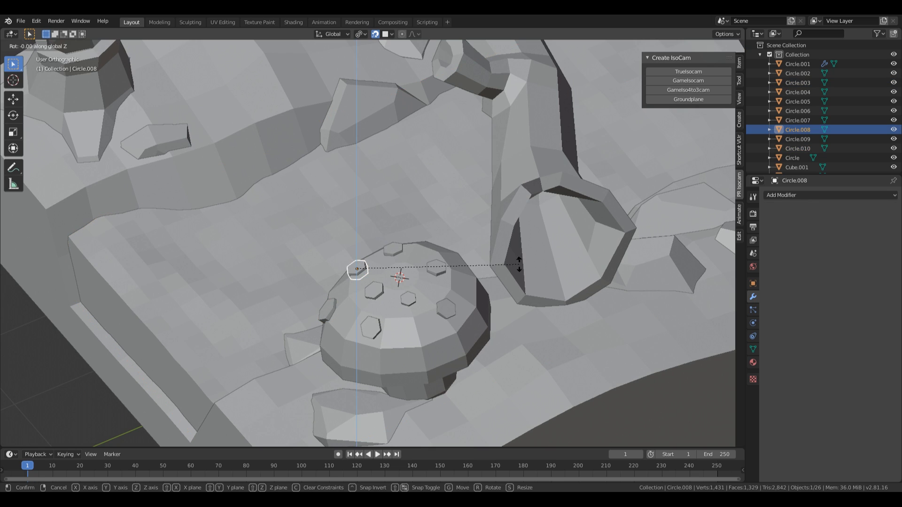
{"action": "left_click", "coordinate": [506, 266]}
Step: Make linked copies of Circle.006 and a top disc, spreading them lower across the cap
{"action": "left_click", "coordinate": [437, 269]}
{"action": "key", "text": "alt+d"}
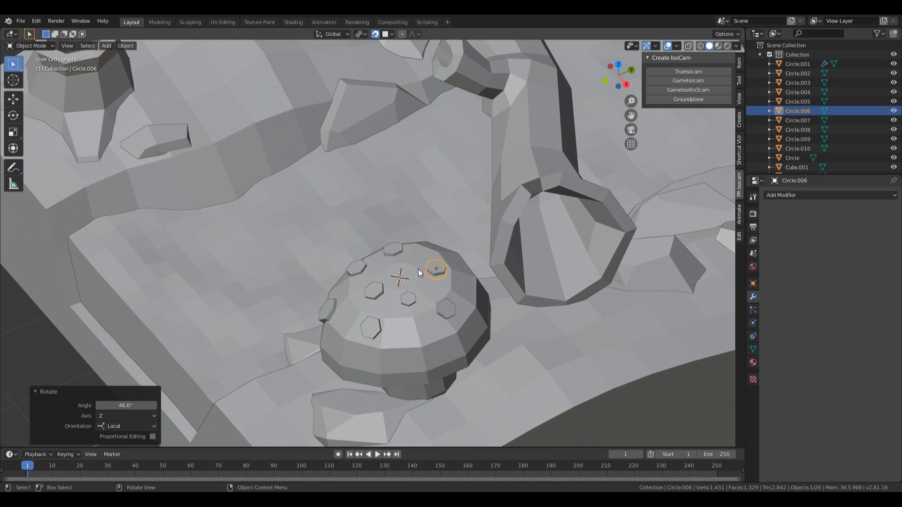
{"action": "left_click", "coordinate": [439, 246]}
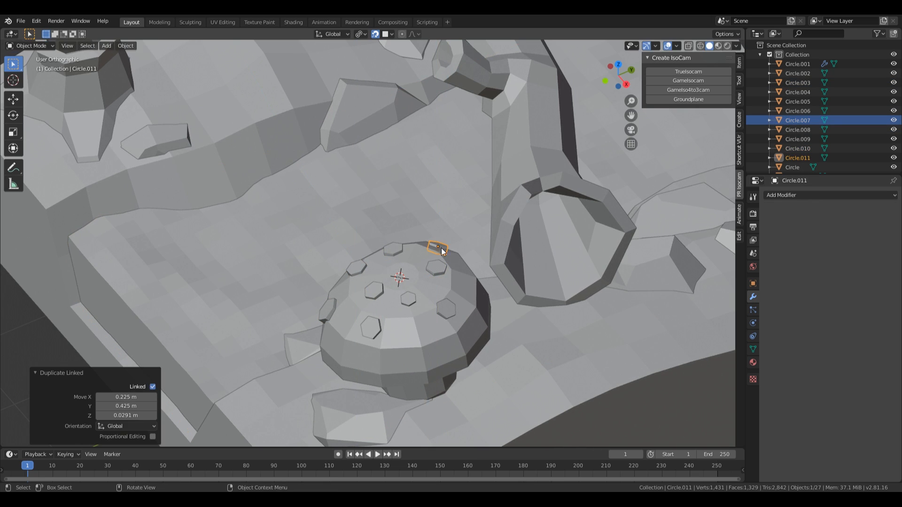
{"action": "left_click", "coordinate": [379, 333]}
{"action": "key", "text": "alt+d"}
{"action": "left_click", "coordinate": [419, 351]}
{"action": "key", "text": "alt+d"}
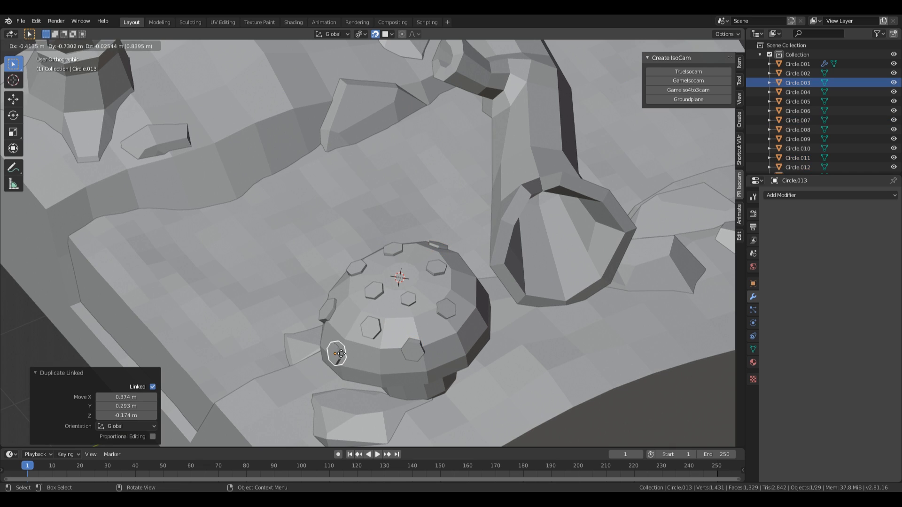
{"action": "left_click", "coordinate": [341, 353]}
Step: Add linked spots Circle.014, Circle.015 and Circle.016 around the dome
{"action": "middle_click_drag", "start_coordinate": [396, 348], "coordinate": [600, 286]}
{"action": "key", "text": "alt+d"}
{"action": "left_click", "coordinate": [455, 308]}
{"action": "key", "text": "alt+d"}
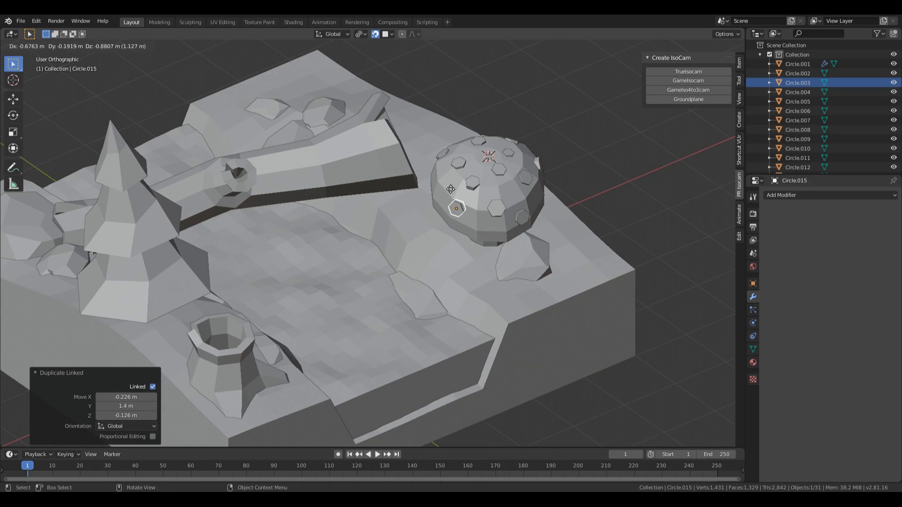
{"action": "left_click", "coordinate": [455, 190]}
{"action": "middle_click_drag", "start_coordinate": [456, 189], "coordinate": [498, 226]}
{"action": "key", "text": "alt+d"}
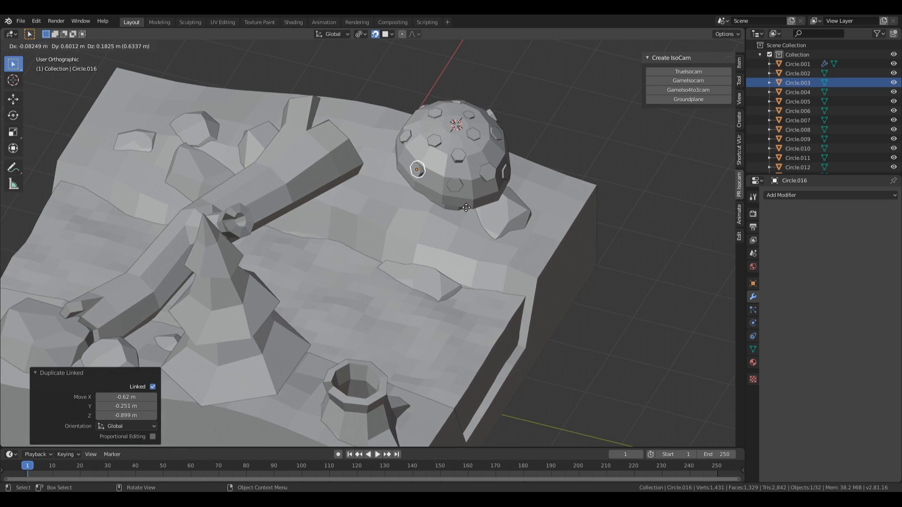
{"action": "left_click", "coordinate": [577, 126]}
Step: Turn snapping off, leave the pivot at Median Point, and frame the whole diorama
{"action": "middle_click_drag", "start_coordinate": [577, 126], "coordinate": [443, 134]}
{"action": "scroll", "coordinate": [444, 134], "scroll_direction": "down", "scroll_amount": 2}
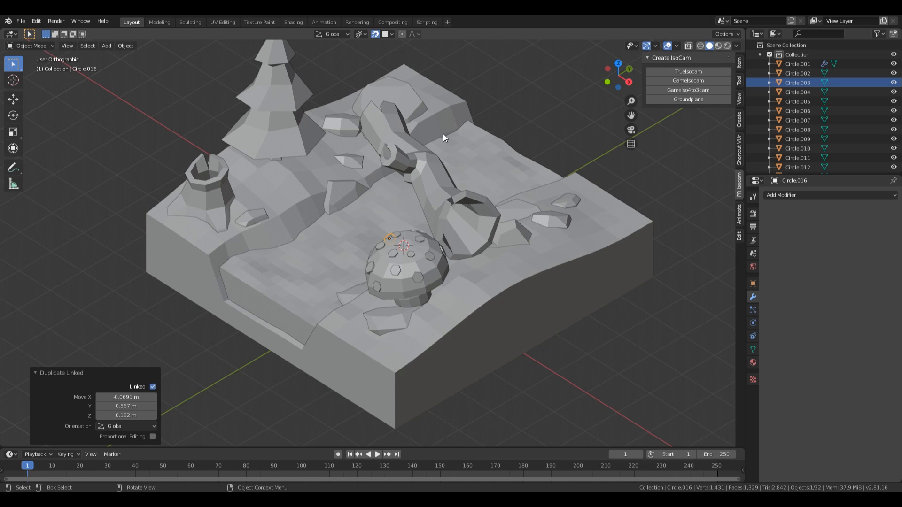
{"action": "middle_click_drag", "start_coordinate": [514, 208], "coordinate": [483, 275], "text": "shift"}
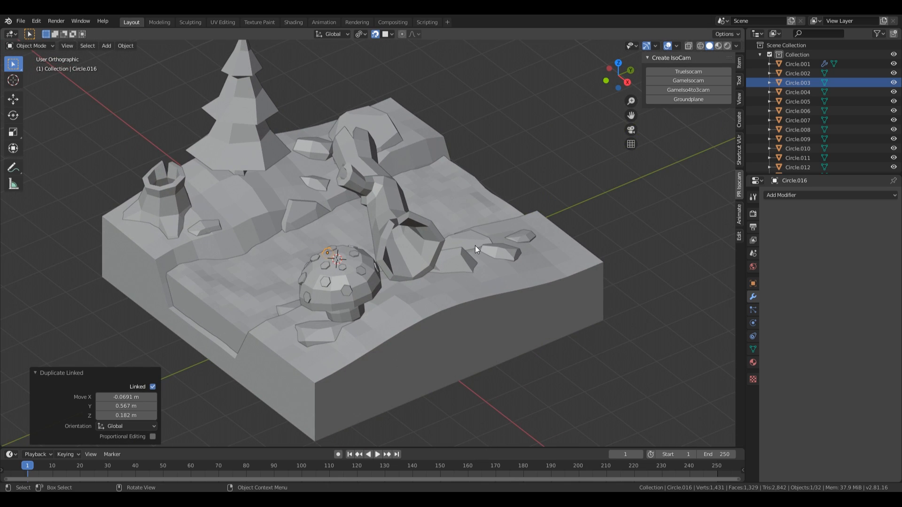
{"action": "key", "text": "shift+Tab"}
{"action": "left_click", "coordinate": [360, 34]}
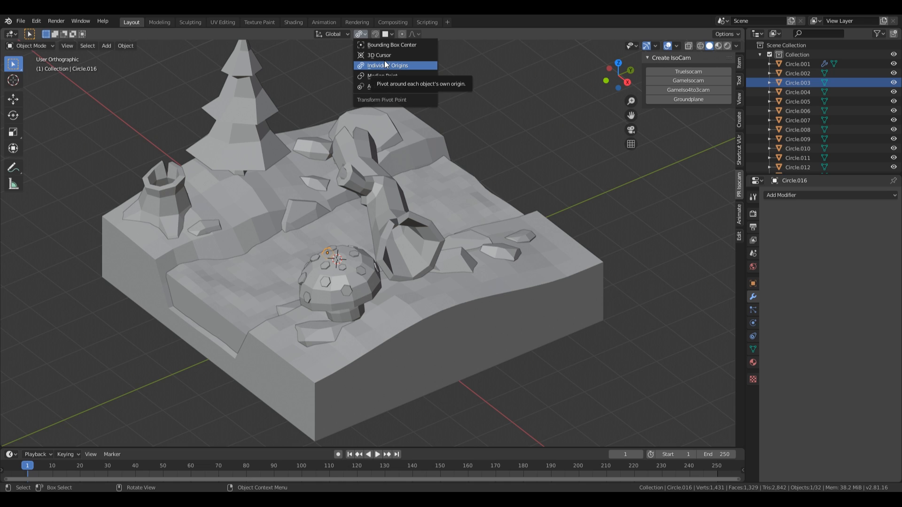
{"action": "left_click", "coordinate": [381, 77]}
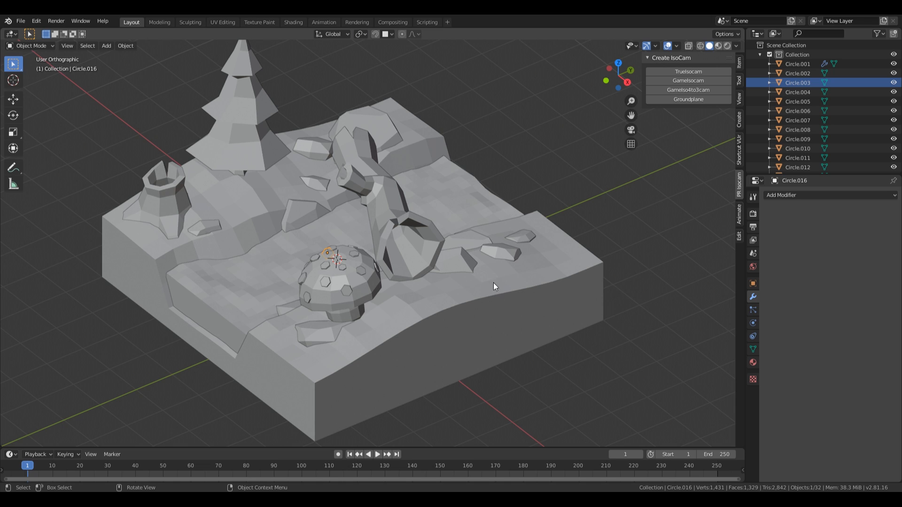
{"action": "middle_click_drag", "start_coordinate": [570, 269], "coordinate": [452, 236], "text": "shift"}
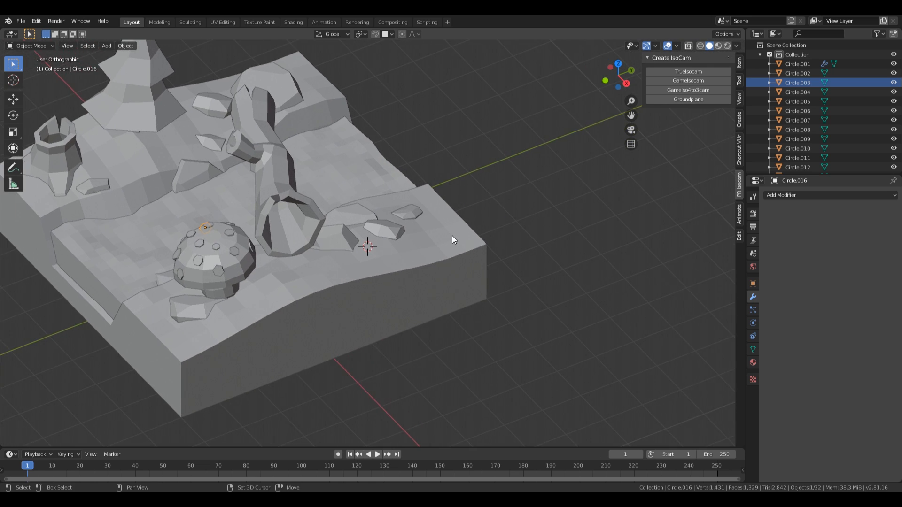
{"action": "scroll", "coordinate": [450, 237], "scroll_direction": "up", "scroll_amount": 5}
Step: Add a plane, shrink it to a tiny square, and extrude it 1.36 m upward
{"action": "key", "text": "shift+a"}
{"action": "mouse_move", "coordinate": [396, 236]}
{"action": "left_click", "coordinate": [431, 235]}
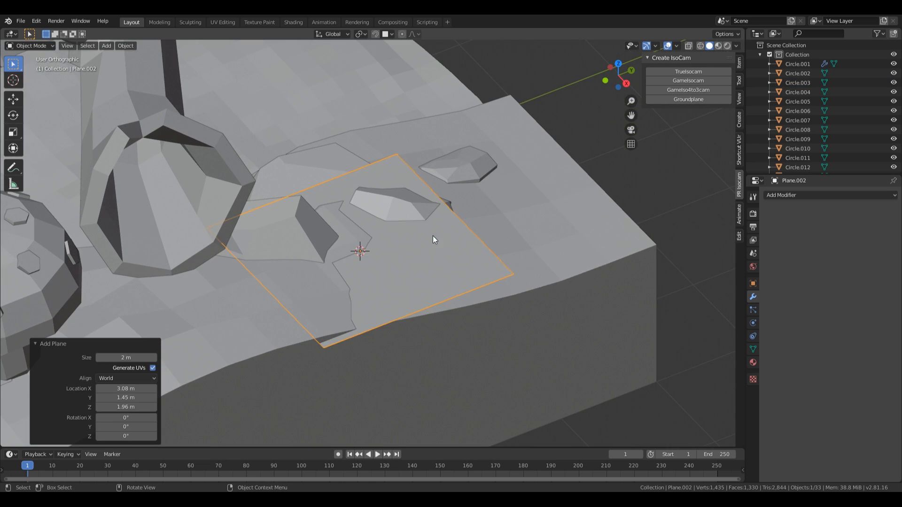
{"action": "key", "text": "Tab"}
{"action": "key", "text": "s"}
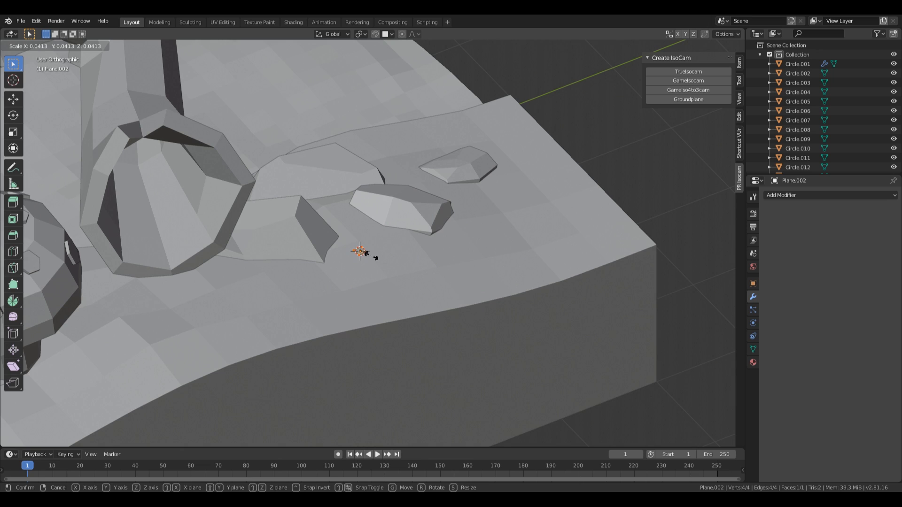
{"action": "left_click", "coordinate": [370, 255]}
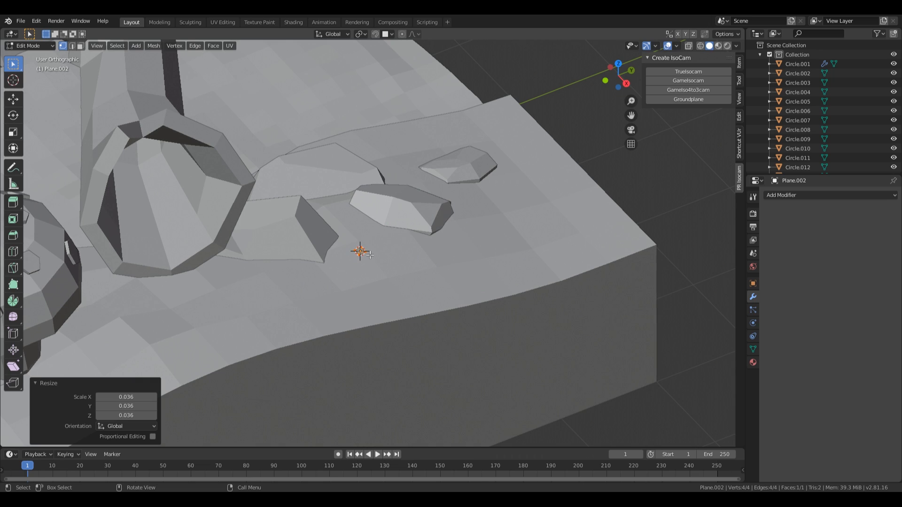
{"action": "key", "text": "e"}
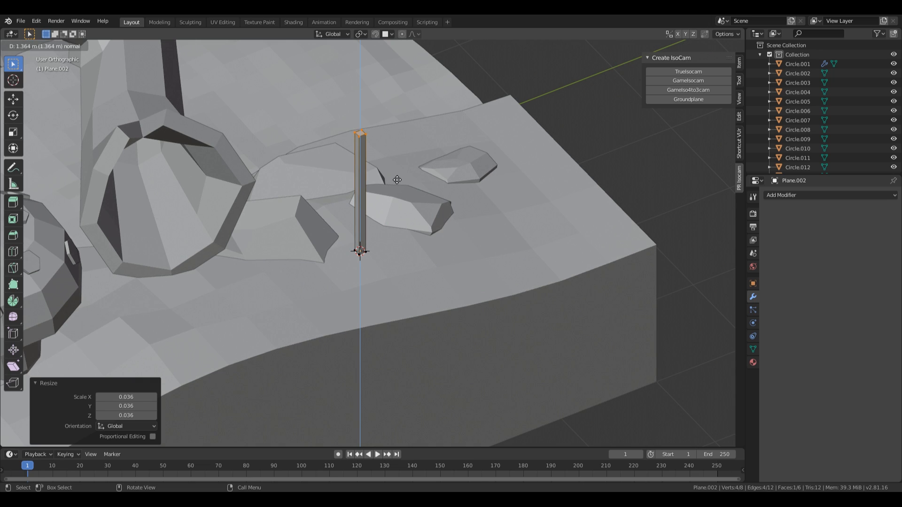
{"action": "left_click", "coordinate": [397, 180]}
Step: Add a mid-height loop cut, merge the top face to a point, and enable X-ray
{"action": "key", "text": "ctrl+r"}
{"action": "left_click", "coordinate": [370, 208]}
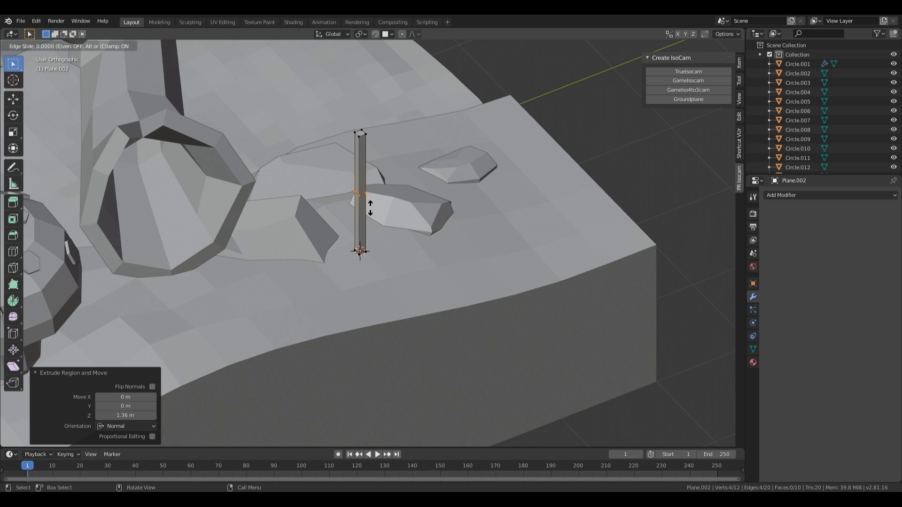
{"action": "right_click", "coordinate": [370, 208]}
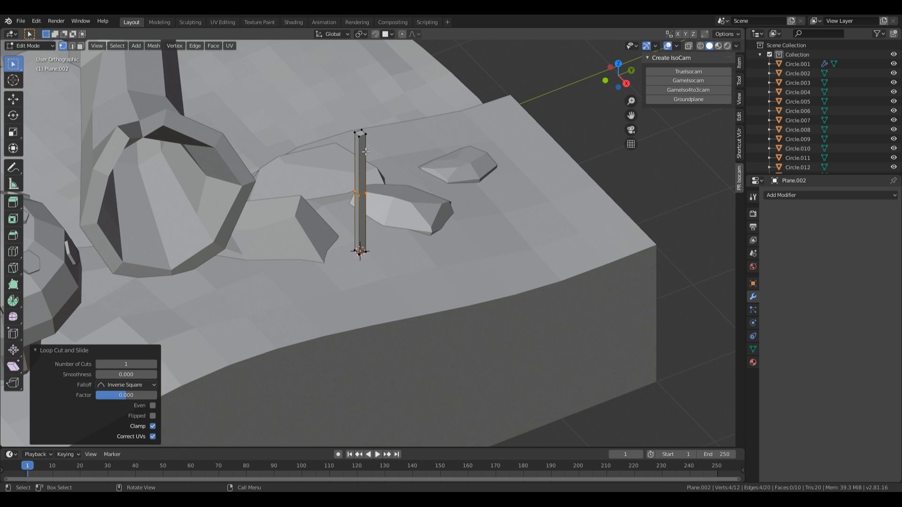
{"action": "left_click_drag", "start_coordinate": [356, 136], "coordinate": [372, 177]}
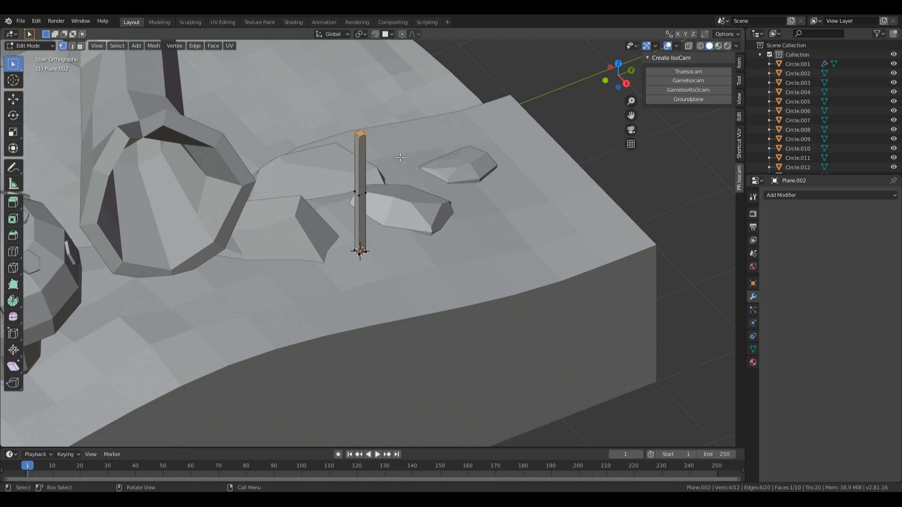
{"action": "key", "text": "alt+m"}
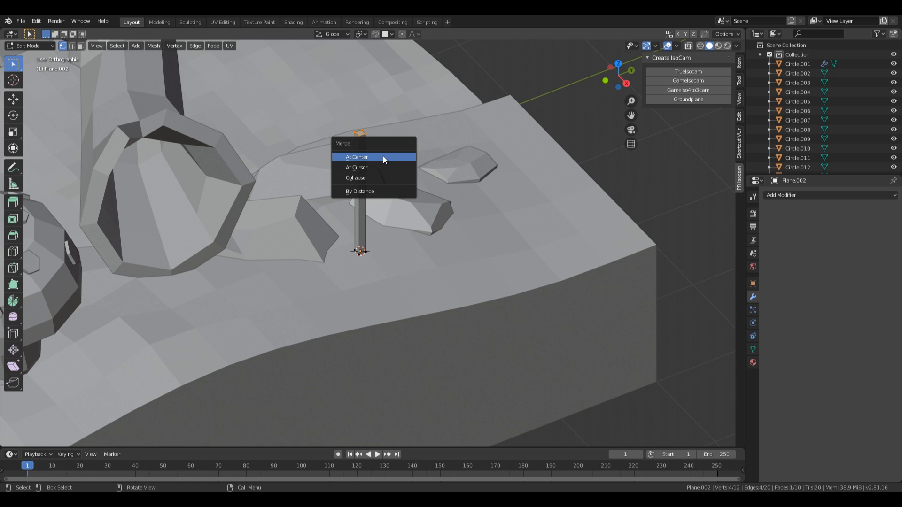
{"action": "left_click", "coordinate": [382, 157]}
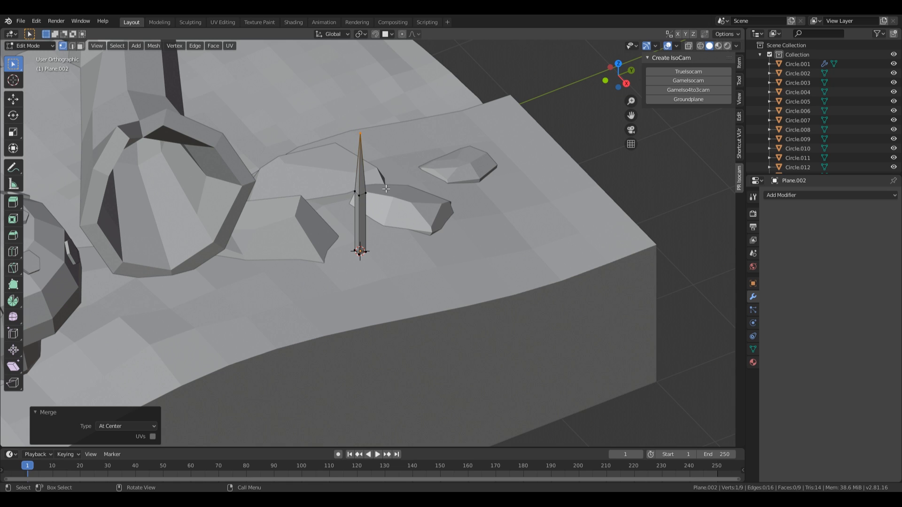
{"action": "key", "text": "z"}
{"action": "left_click", "coordinate": [390, 264]}
Step: Reshape the blade by scaling the middle ring and repositioning the tip and ring
{"action": "left_click_drag", "start_coordinate": [319, 188], "coordinate": [395, 205]}
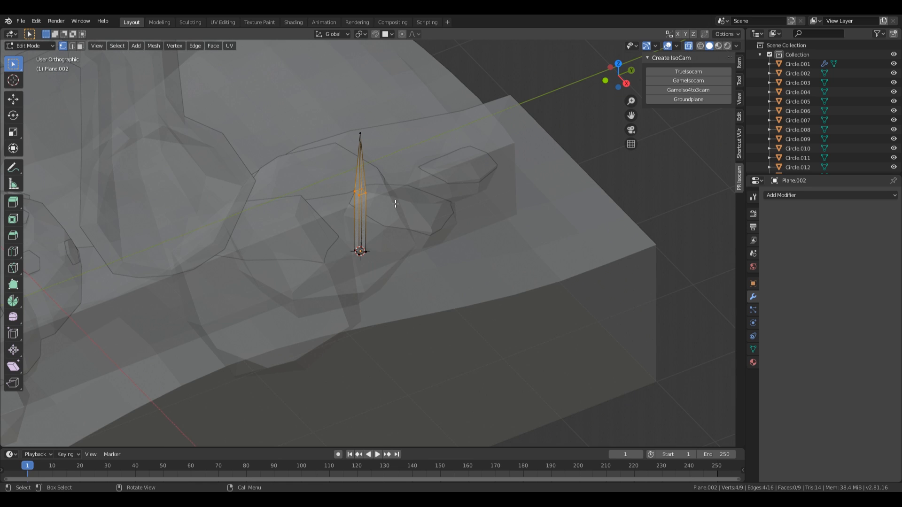
{"action": "key", "text": "s"}
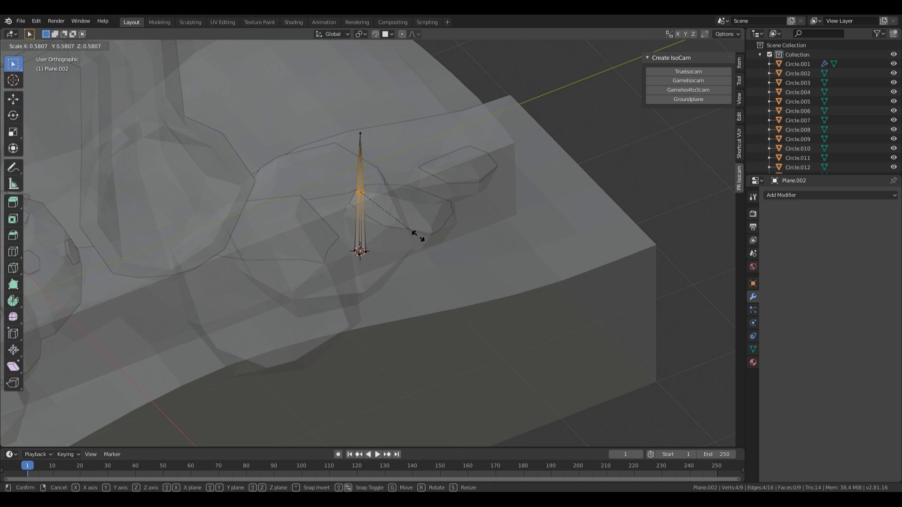
{"action": "left_click", "coordinate": [418, 236]}
{"action": "middle_click_drag", "start_coordinate": [437, 181], "coordinate": [442, 136]}
{"action": "key", "text": "g"}
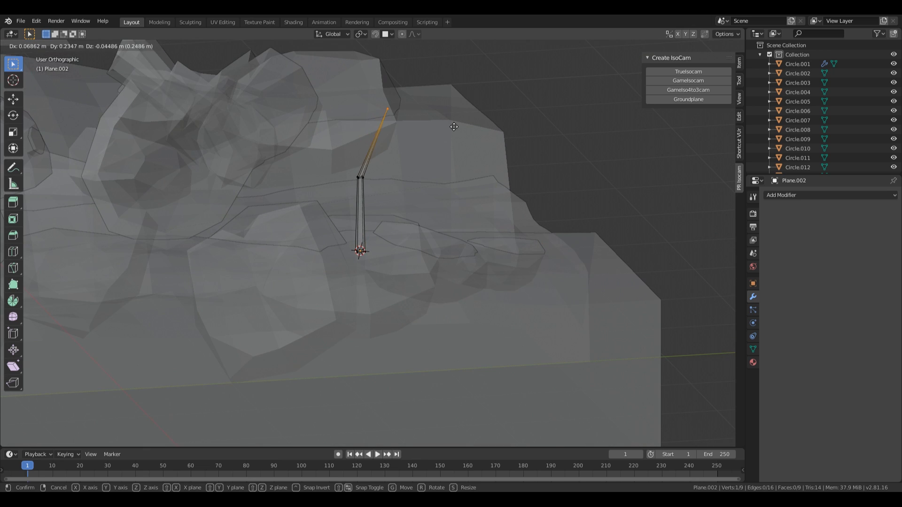
{"action": "left_click", "coordinate": [438, 130]}
{"action": "left_click_drag", "start_coordinate": [344, 147], "coordinate": [396, 196]}
{"action": "key", "text": "g"}
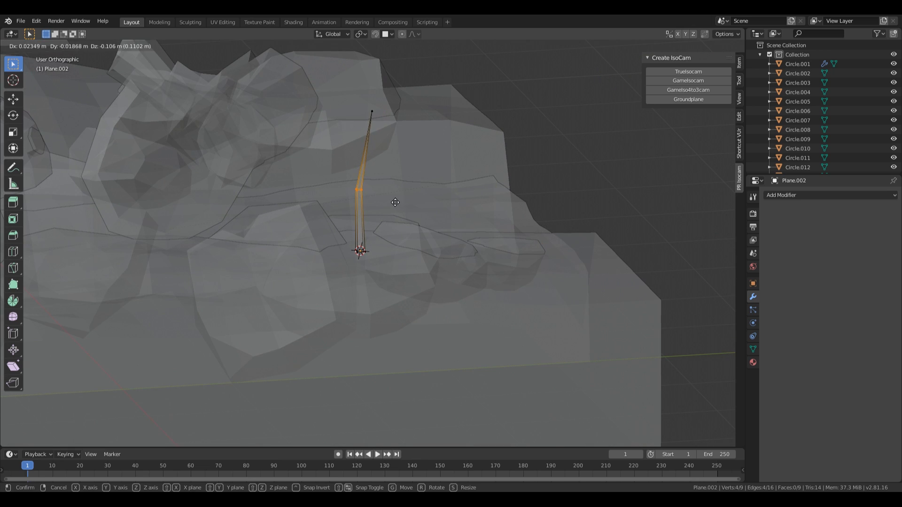
{"action": "left_click", "coordinate": [396, 202]}
Step: Shorten the whole blade to 0.611 height and lower it by 0.174 m
{"action": "key", "text": "a"}
{"action": "key", "text": "s"}
{"action": "key", "text": "z"}
{"action": "left_click", "coordinate": [447, 235]}
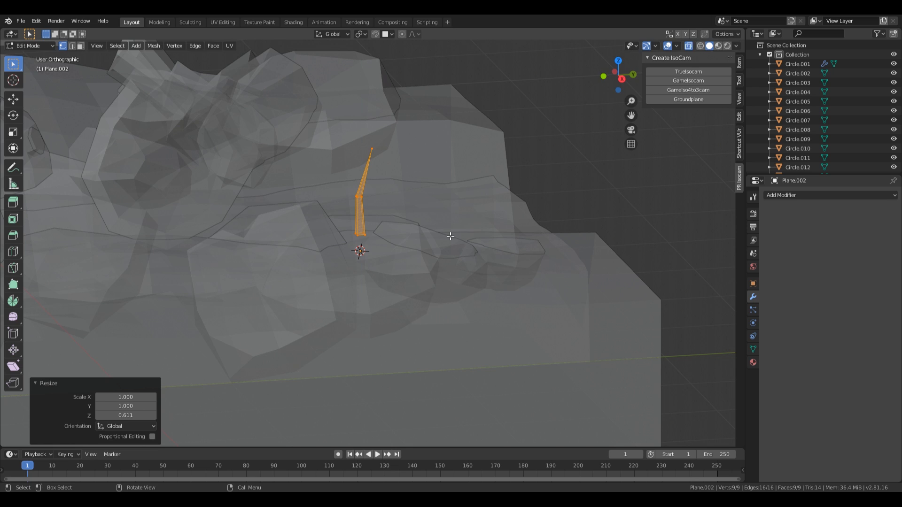
{"action": "key", "text": "g"}
{"action": "key", "text": "z"}
{"action": "left_click", "coordinate": [433, 225]}
Step: Turn X-ray off, tilt the blade, and shift it level along the ground
{"action": "key", "text": "alt+z"}
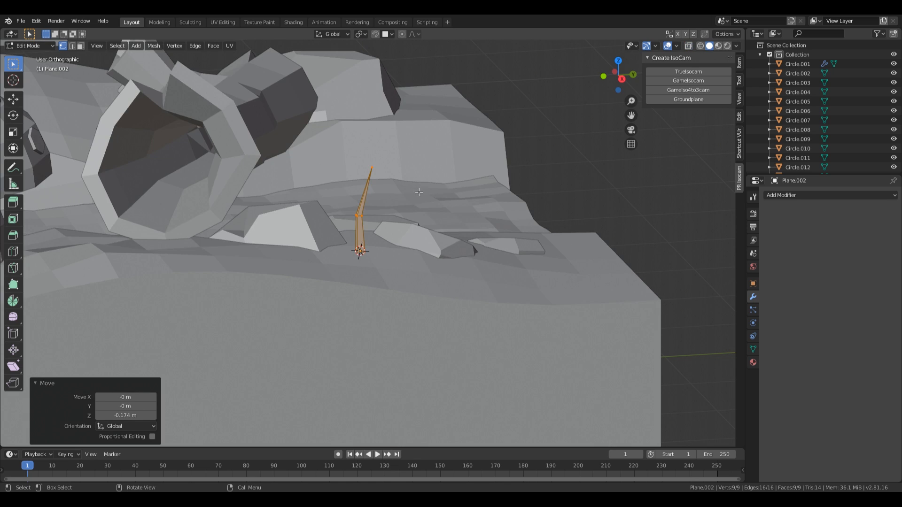
{"action": "mouse_move", "coordinate": [433, 226]}
{"action": "middle_mouse_down"}
{"action": "mouse_move", "coordinate": [442, 221]}
{"action": "mouse_move", "coordinate": [408, 206]}
{"action": "mouse_move", "coordinate": [434, 221]}
{"action": "mouse_move", "coordinate": [454, 249]}
{"action": "middle_mouse_up"}
{"action": "key", "text": "r"}
{"action": "key", "text": "r"}
{"action": "left_click", "coordinate": [427, 197]}
{"action": "key", "text": "g"}
{"action": "key", "text": "shift+z"}
{"action": "left_click", "coordinate": [441, 239]}
Step: Duplicate the blade, turn it 83.1° about Z, shrink it slightly and lower it
{"action": "key", "text": "shift+d"}
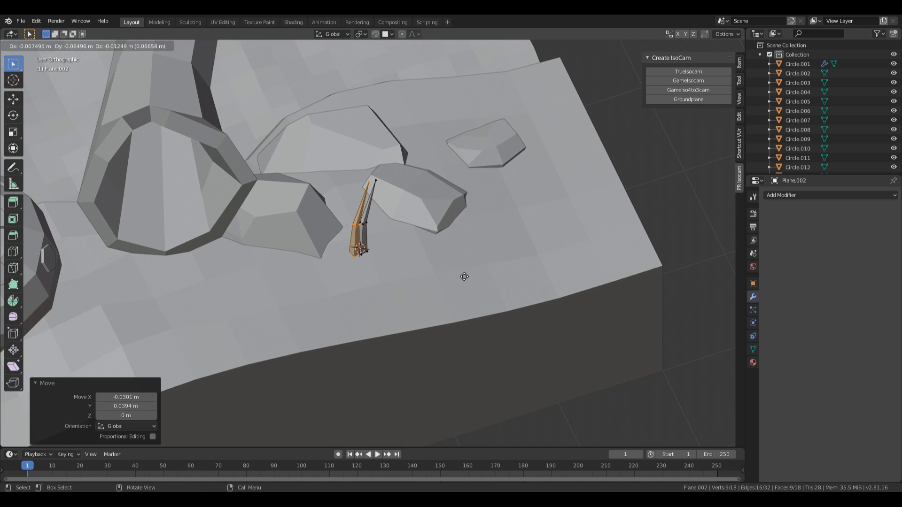
{"action": "left_click", "coordinate": [463, 277]}
{"action": "key", "text": "r"}
{"action": "key", "text": "z"}
{"action": "left_click", "coordinate": [396, 153]}
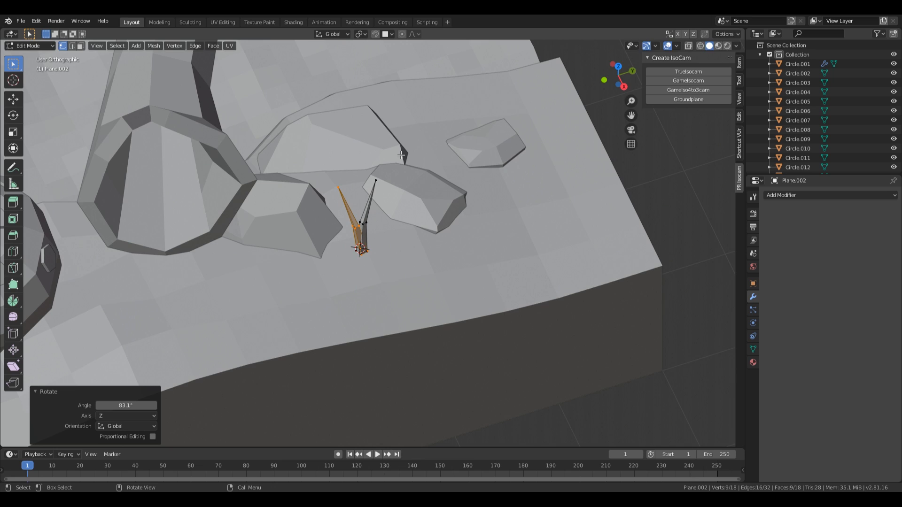
{"action": "key", "text": "g"}
{"action": "key", "text": "shift+z"}
{"action": "left_click", "coordinate": [392, 160]}
{"action": "key", "text": "s"}
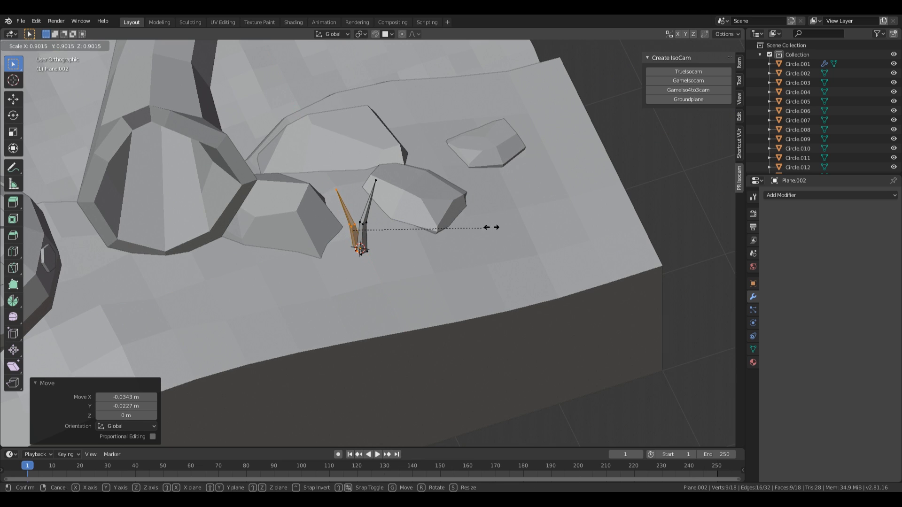
{"action": "left_click", "coordinate": [487, 224]}
{"action": "key", "text": "g"}
{"action": "key", "text": "z"}
{"action": "left_click", "coordinate": [487, 226]}
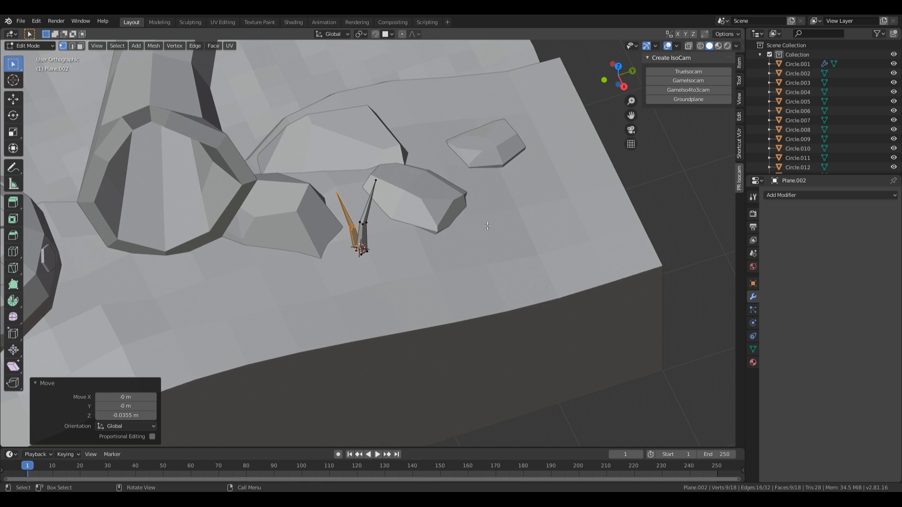
Step: Add two more duplicated blades, each turned about Z and placed along the ground
{"action": "key", "text": "shift+d"}
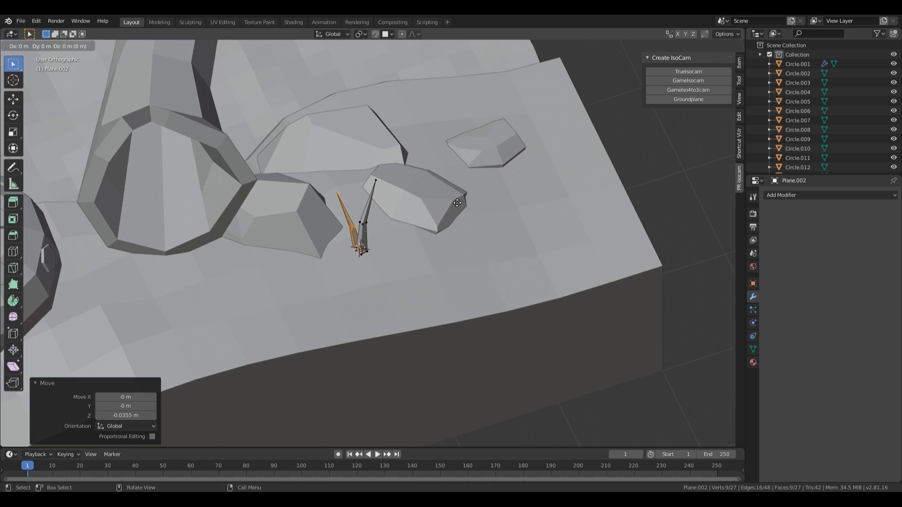
{"action": "key", "text": "shift+z"}
{"action": "left_click", "coordinate": [451, 213]}
{"action": "key", "text": "r"}
{"action": "key", "text": "z"}
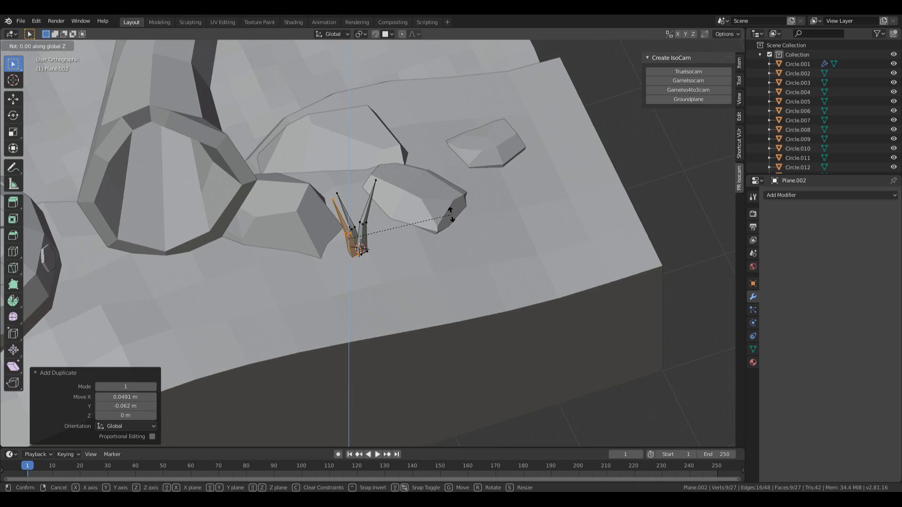
{"action": "left_click", "coordinate": [388, 139]}
{"action": "key", "text": "shift+d"}
{"action": "key", "text": "shift+z"}
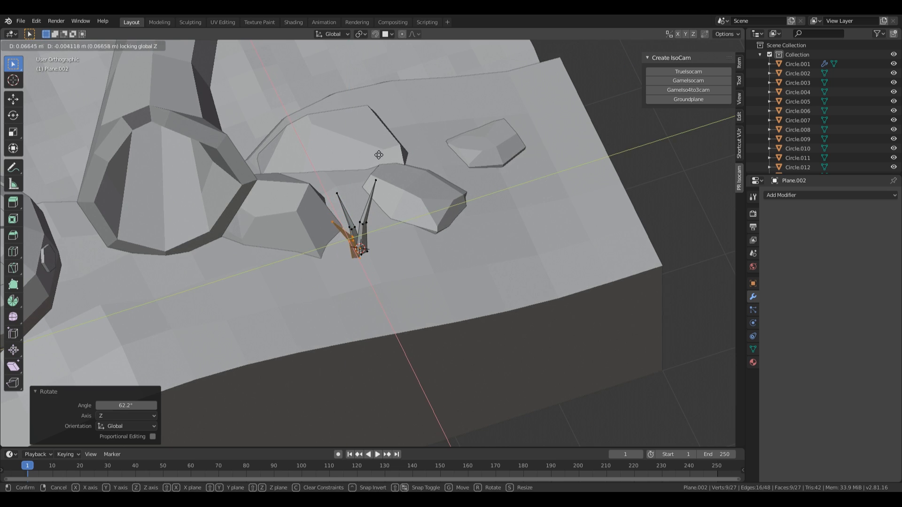
{"action": "left_click", "coordinate": [378, 153]}
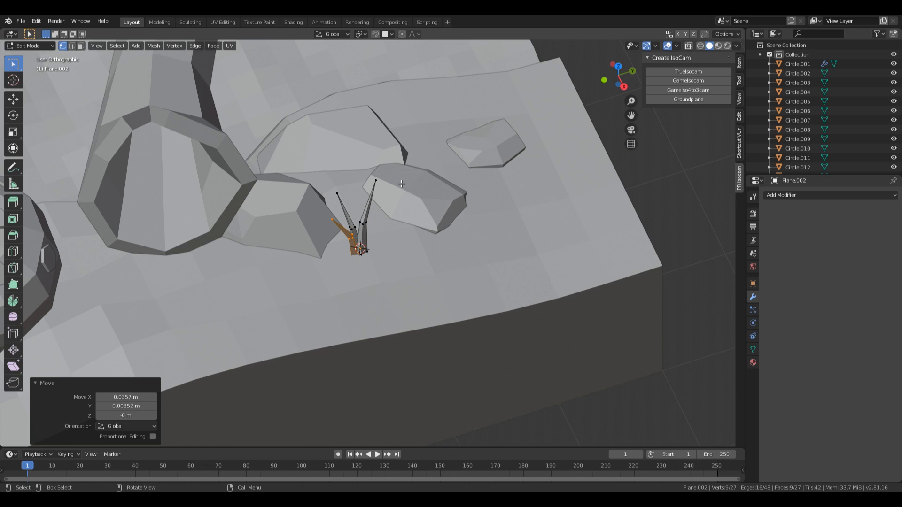
{"action": "key", "text": "g"}
{"action": "key", "text": "shift+z"}
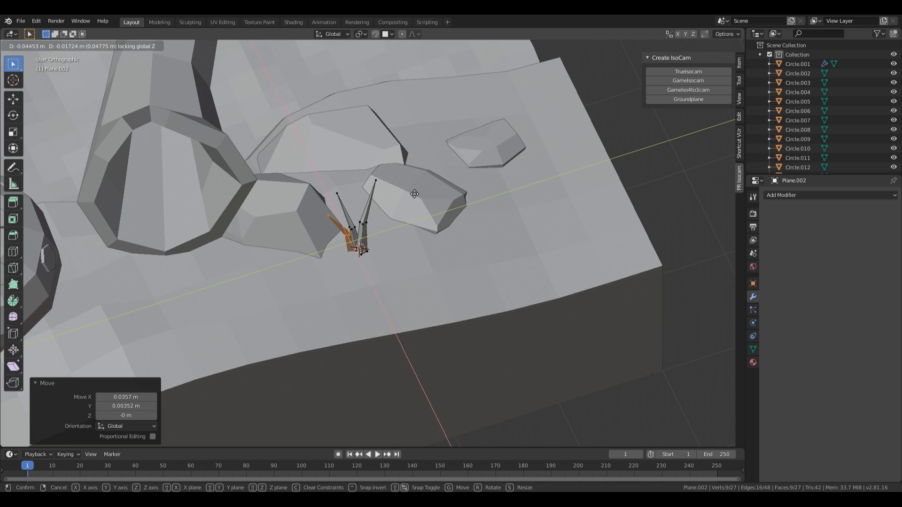
{"action": "left_click", "coordinate": [414, 194]}
Step: Add another blade copy, rotated about Z, shrunk and repositioned
{"action": "key", "text": "shift+d"}
{"action": "key", "text": "shift+z"}
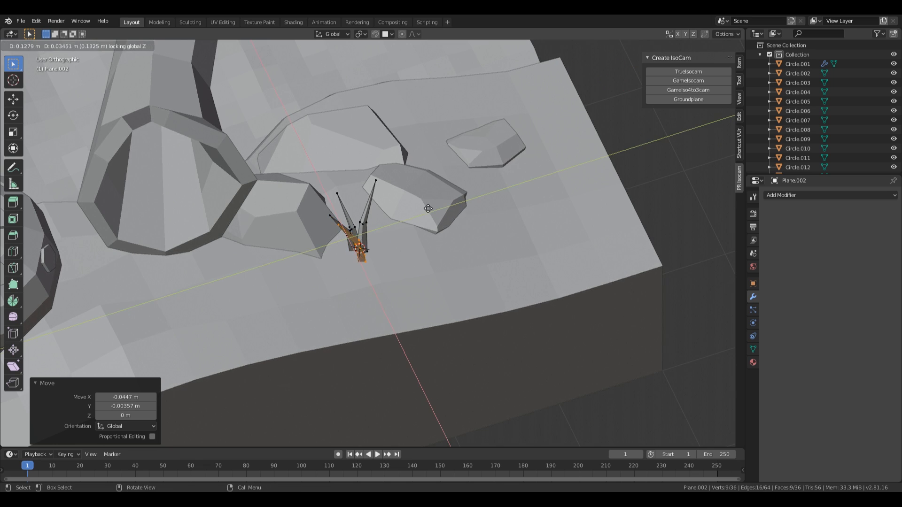
{"action": "left_click", "coordinate": [423, 205]}
{"action": "key", "text": "r"}
{"action": "key", "text": "z"}
{"action": "left_click", "coordinate": [425, 194]}
{"action": "key", "text": "s"}
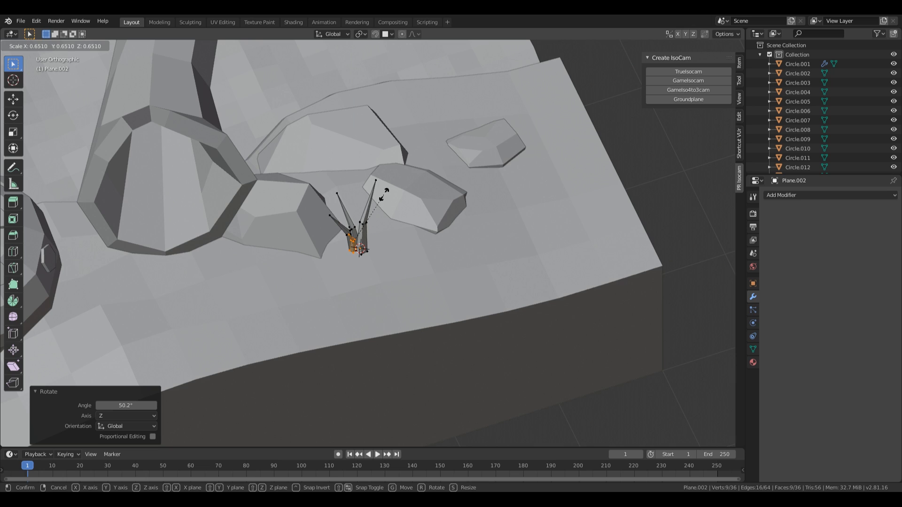
{"action": "left_click", "coordinate": [380, 190]}
{"action": "key", "text": "g"}
{"action": "left_click", "coordinate": [381, 195]}
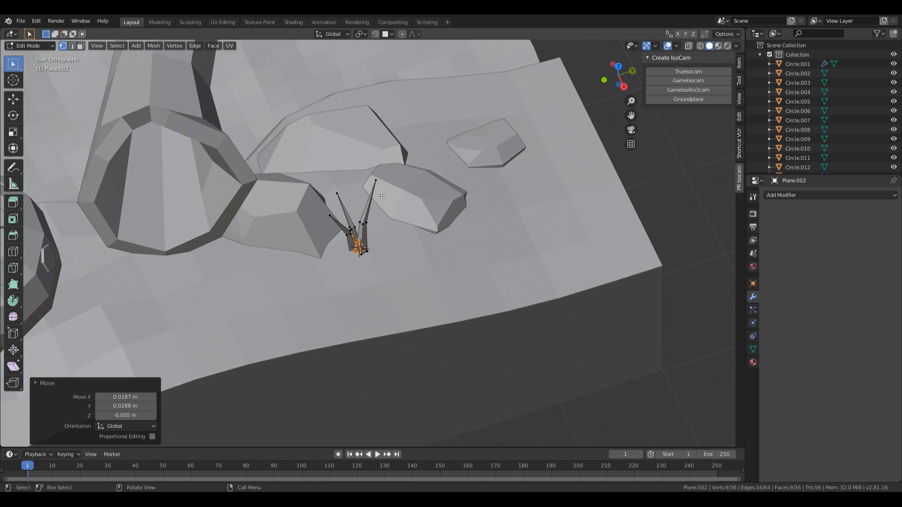
Step: Adjust that blade's height with a vertical move
{"action": "key", "text": "z"}
{"action": "key", "text": "Escape"}
{"action": "middle_click_drag", "start_coordinate": [457, 245], "coordinate": [415, 210]}
{"action": "key", "text": "g"}
{"action": "key", "text": "z"}
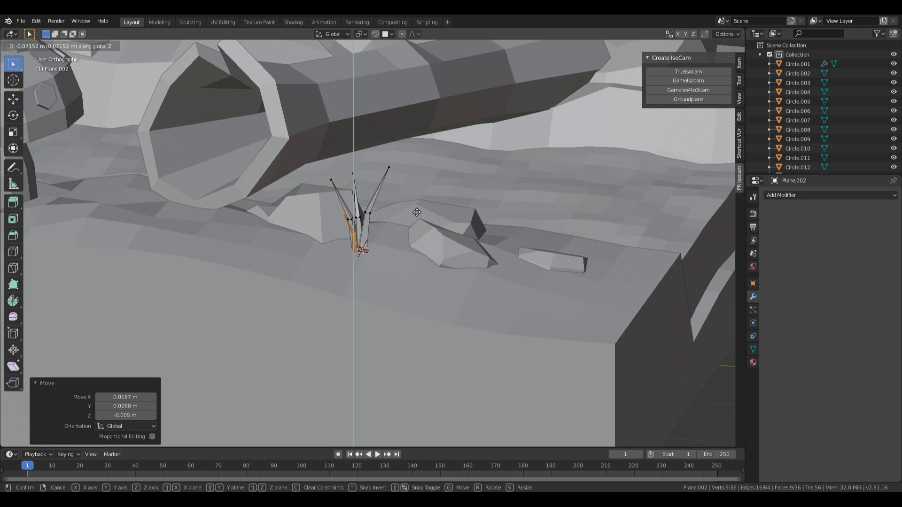
{"action": "left_click", "coordinate": [416, 212]}
Step: Squash the whole tuft to 0.636 height, sink it 0.093 m, and leave Edit Mode
{"action": "key", "text": "a"}
{"action": "key", "text": "s"}
{"action": "key", "text": "z"}
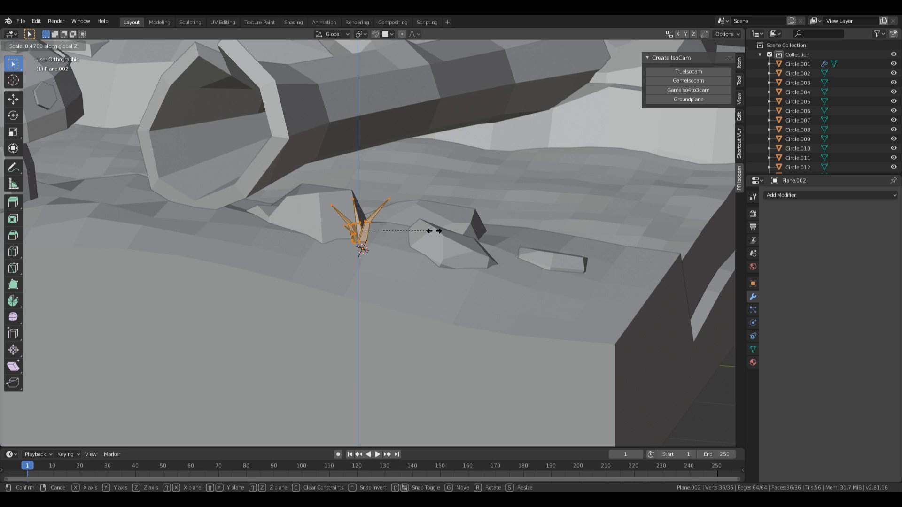
{"action": "left_click", "coordinate": [461, 236]}
{"action": "mouse_move", "coordinate": [460, 237]}
{"action": "middle_mouse_down"}
{"action": "mouse_move", "coordinate": [443, 221]}
{"action": "mouse_move", "coordinate": [415, 260]}
{"action": "mouse_move", "coordinate": [485, 264]}
{"action": "mouse_move", "coordinate": [497, 227]}
{"action": "mouse_move", "coordinate": [463, 201]}
{"action": "mouse_move", "coordinate": [450, 229]}
{"action": "middle_mouse_up"}
{"action": "key", "text": "g"}
{"action": "key", "text": "z"}
{"action": "left_click", "coordinate": [445, 232]}
{"action": "key", "text": "Tab"}
Step: Enlarge the spiky plant, enable surface snapping, and settle it smaller on the ground by the rock
{"action": "scroll", "coordinate": [498, 226], "scroll_direction": "down", "scroll_amount": 5}
{"action": "scroll", "coordinate": [449, 229], "scroll_direction": "up", "scroll_amount": 8}
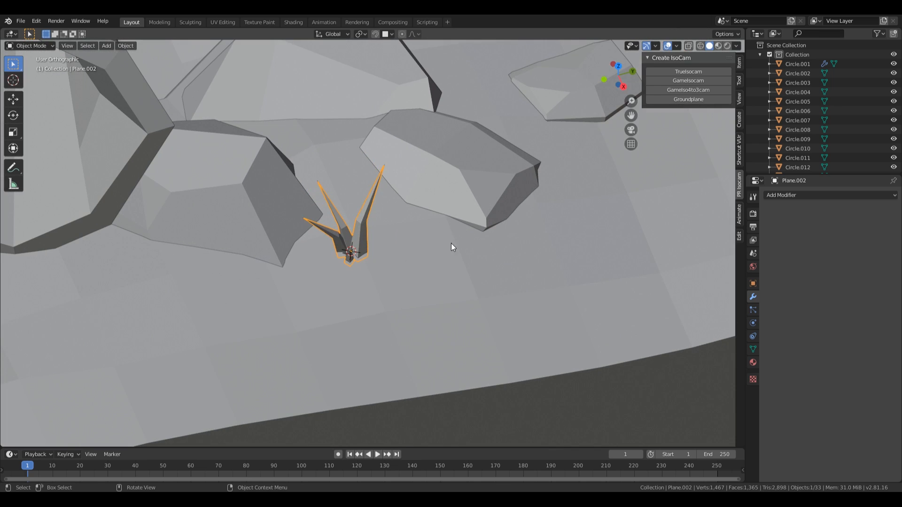
{"action": "key", "text": "s"}
{"action": "left_click", "coordinate": [540, 230]}
{"action": "scroll", "coordinate": [514, 273], "scroll_direction": "down", "scroll_amount": 8}
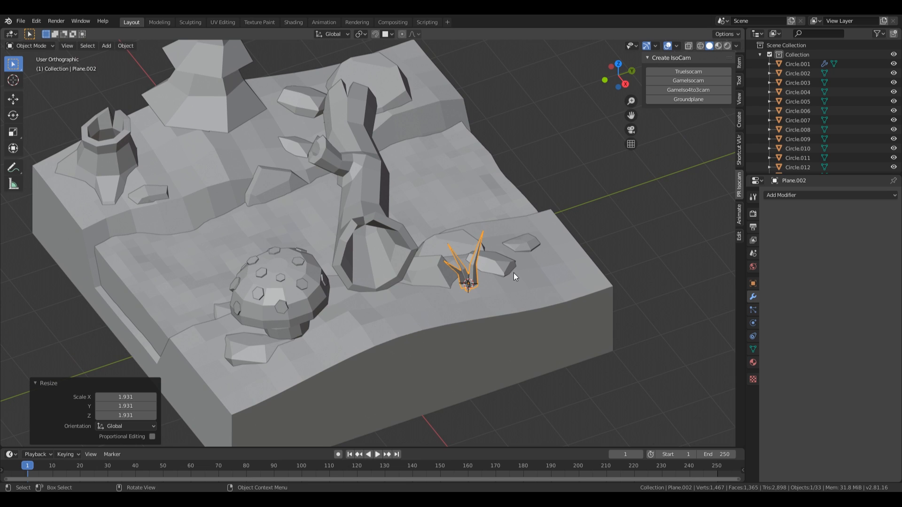
{"action": "key", "text": "shift+Tab"}
{"action": "key", "text": "g"}
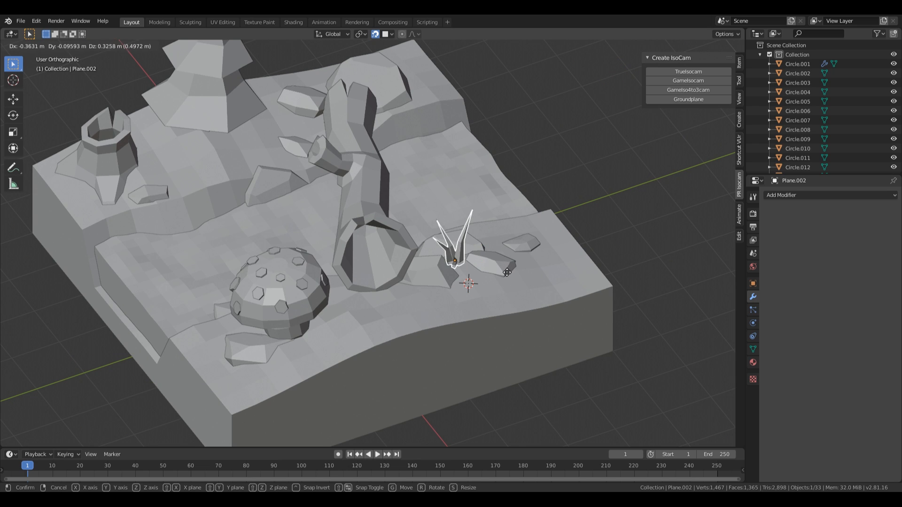
{"action": "left_click", "coordinate": [510, 276]}
{"action": "key", "text": "s"}
{"action": "left_click", "coordinate": [514, 281]}
Step: Add two plant copies beside the rocks, one enlarged on the left, one smaller by the rock
{"action": "middle_click_drag", "start_coordinate": [514, 280], "coordinate": [482, 275]}
{"action": "key", "text": "shift+d"}
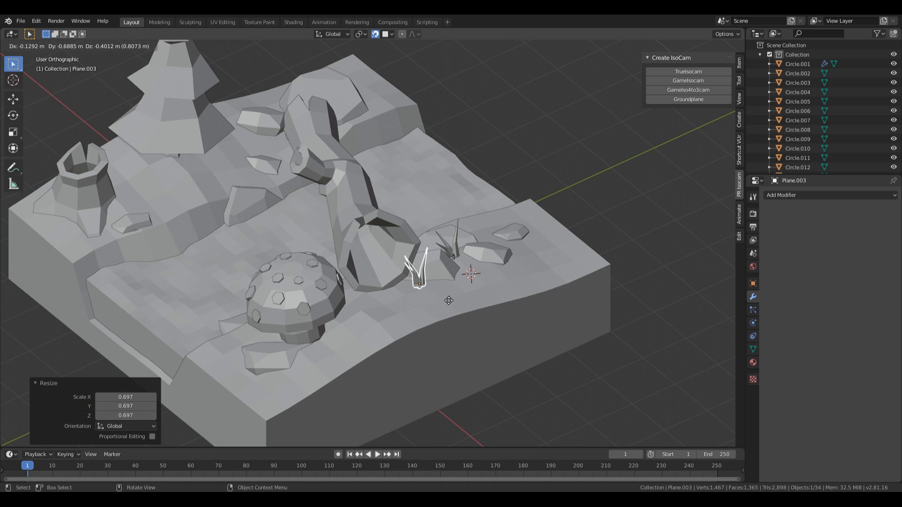
{"action": "left_click", "coordinate": [446, 301]}
{"action": "key", "text": "s"}
{"action": "left_click", "coordinate": [466, 306]}
{"action": "key", "text": "shift+d"}
{"action": "left_click", "coordinate": [530, 251]}
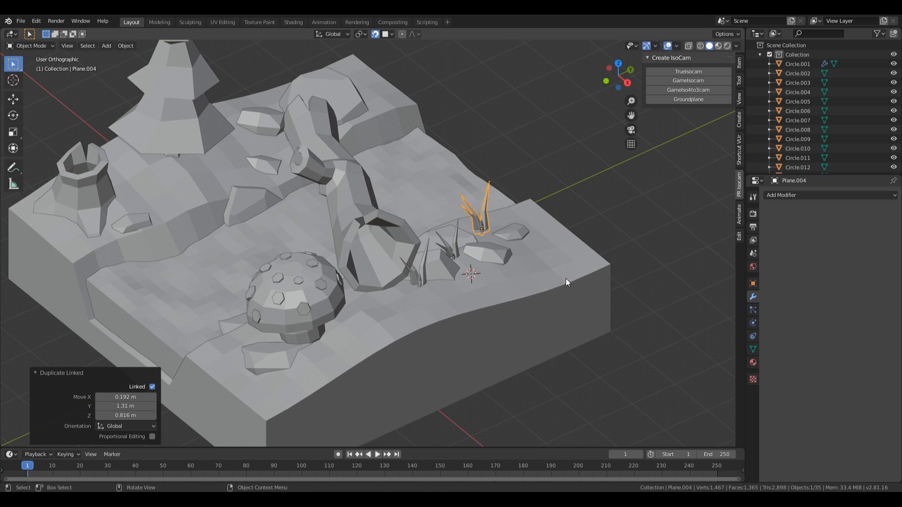
{"action": "key", "text": "s"}
{"action": "left_click", "coordinate": [545, 266]}
{"action": "key", "text": "g"}
{"action": "left_click", "coordinate": [542, 278]}
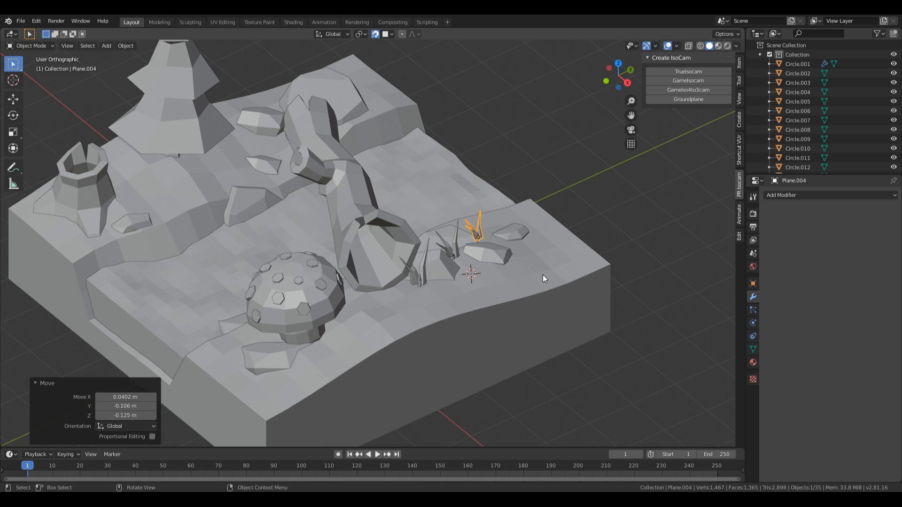
Step: Add another linked copy, then turn it, the original and the trunk copy around Z
{"action": "key", "text": "shift+d"}
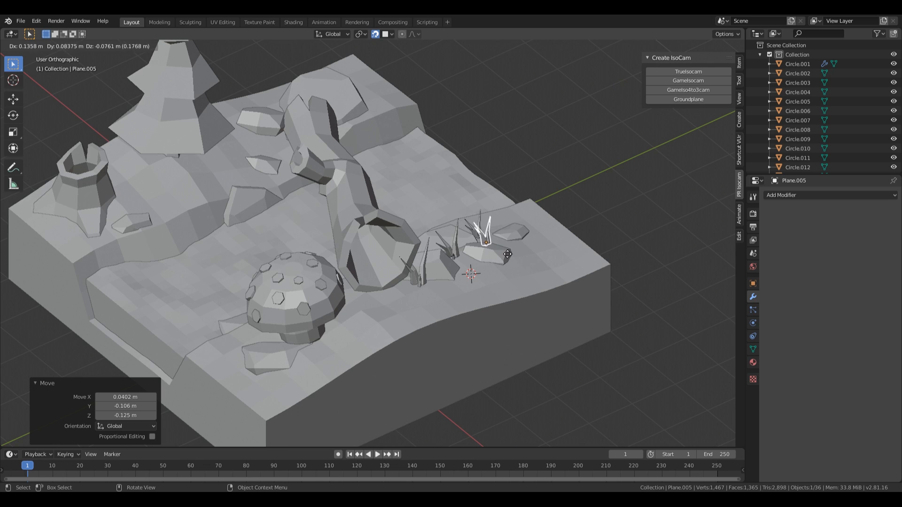
{"action": "left_click", "coordinate": [512, 254]}
{"action": "key", "text": "r"}
{"action": "key", "text": "z"}
{"action": "left_click", "coordinate": [521, 207]}
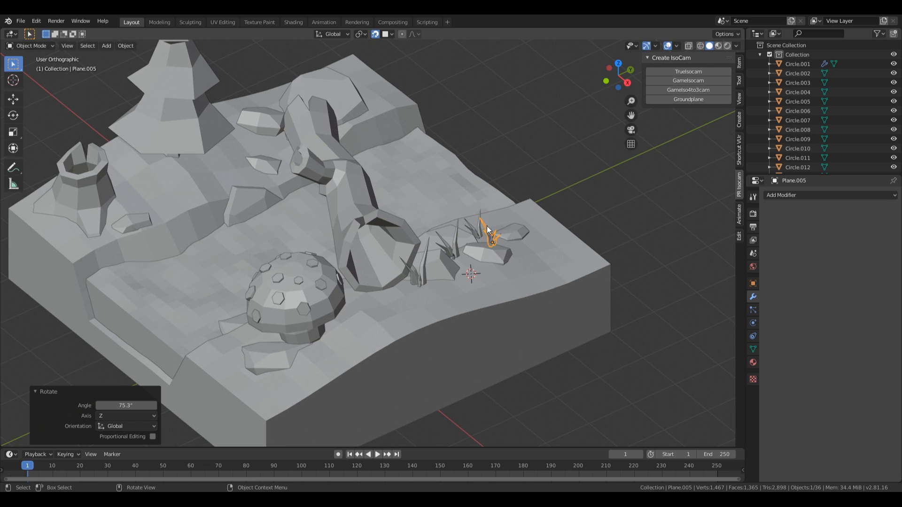
{"action": "left_click", "coordinate": [447, 252]}
{"action": "key", "text": "r"}
{"action": "key", "text": "z"}
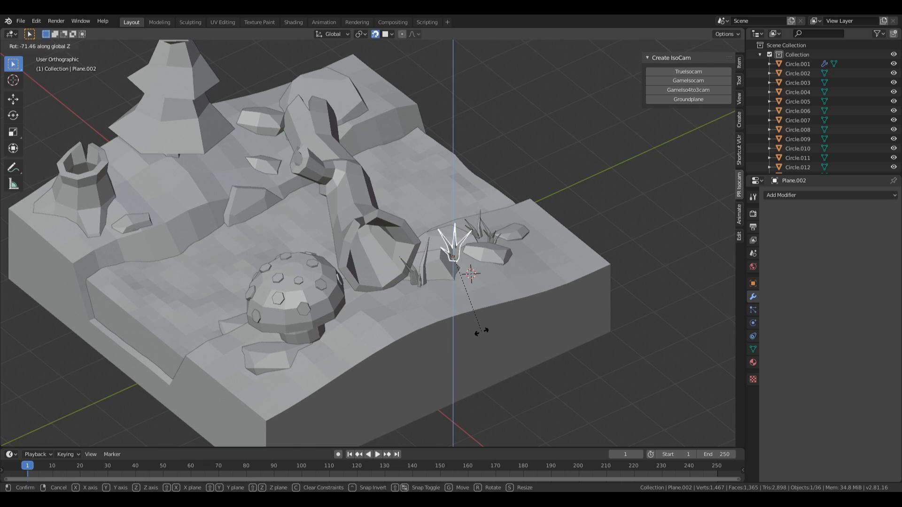
{"action": "left_click", "coordinate": [481, 330]}
{"action": "left_click", "coordinate": [416, 273]}
{"action": "key", "text": "r"}
{"action": "key", "text": "z"}
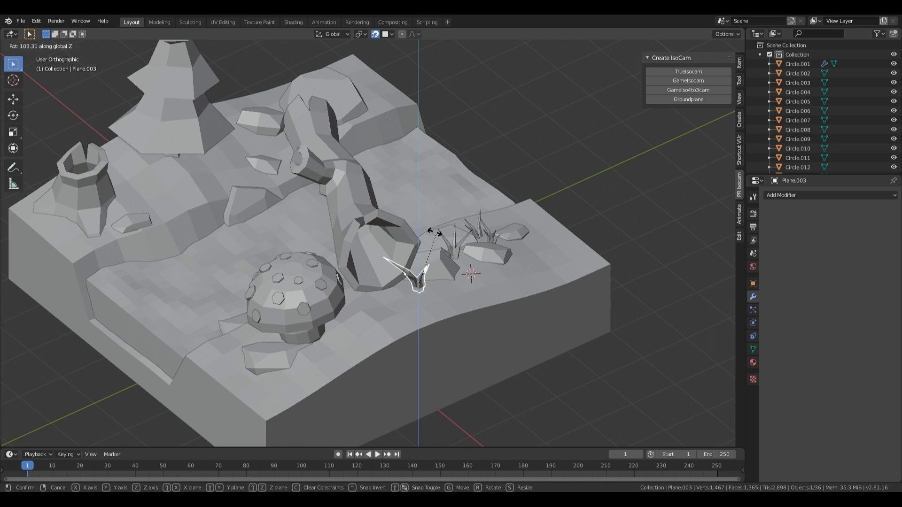
{"action": "left_click", "coordinate": [368, 216]}
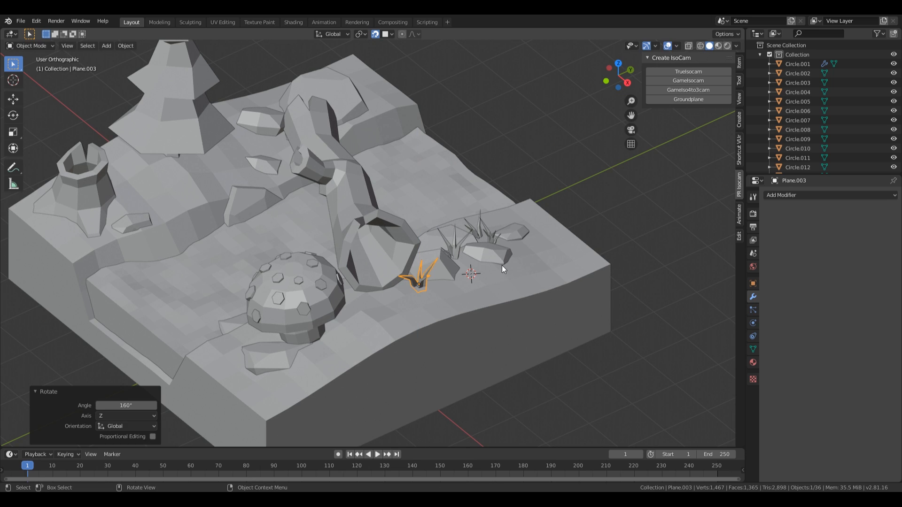
Step: Turn off snapping, freely tilt a copy and the original plant, and lower the original
{"action": "key", "text": "shift+Tab"}
{"action": "key", "text": "r"}
{"action": "key", "text": "r"}
{"action": "left_click", "coordinate": [480, 239]}
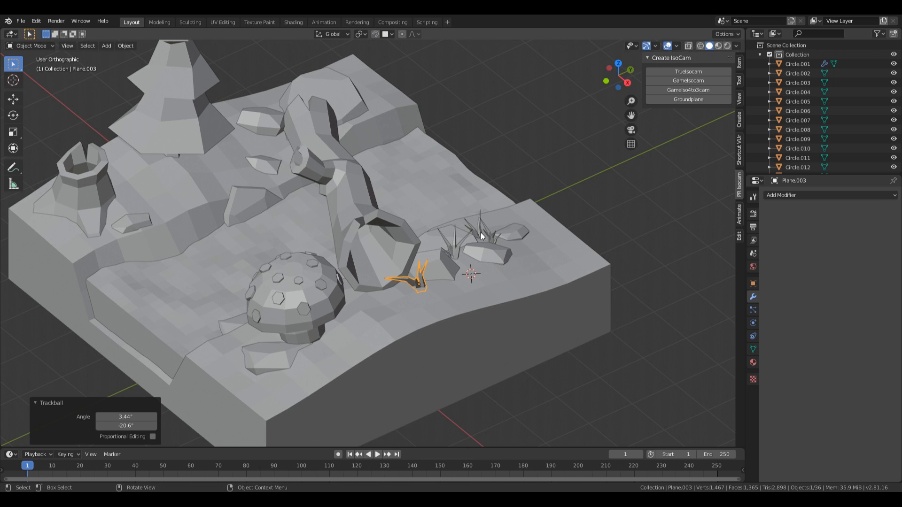
{"action": "left_click", "coordinate": [457, 247]}
{"action": "key", "text": "r"}
{"action": "key", "text": "r"}
{"action": "left_click", "coordinate": [458, 251]}
{"action": "key", "text": "g"}
{"action": "key", "text": "z"}
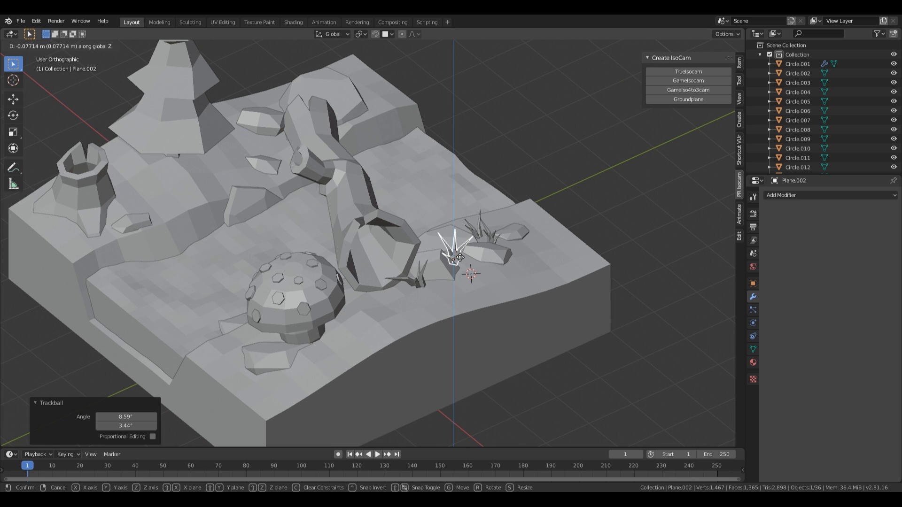
{"action": "left_click", "coordinate": [458, 256]}
Step: Select the plant copy among the rocks and orbit and zoom to review the placement
{"action": "left_click", "coordinate": [477, 233]}
{"action": "scroll", "coordinate": [492, 238], "scroll_direction": "down", "scroll_amount": 2}
{"action": "mouse_move", "coordinate": [492, 237]}
{"action": "middle_mouse_down"}
{"action": "mouse_move", "coordinate": [561, 255]}
{"action": "mouse_move", "coordinate": [482, 226]}
{"action": "mouse_move", "coordinate": [481, 245]}
{"action": "middle_mouse_up"}
{"action": "scroll", "coordinate": [560, 255], "scroll_direction": "down", "scroll_amount": 2}
{"action": "scroll", "coordinate": [482, 245], "scroll_direction": "up", "scroll_amount": 4}
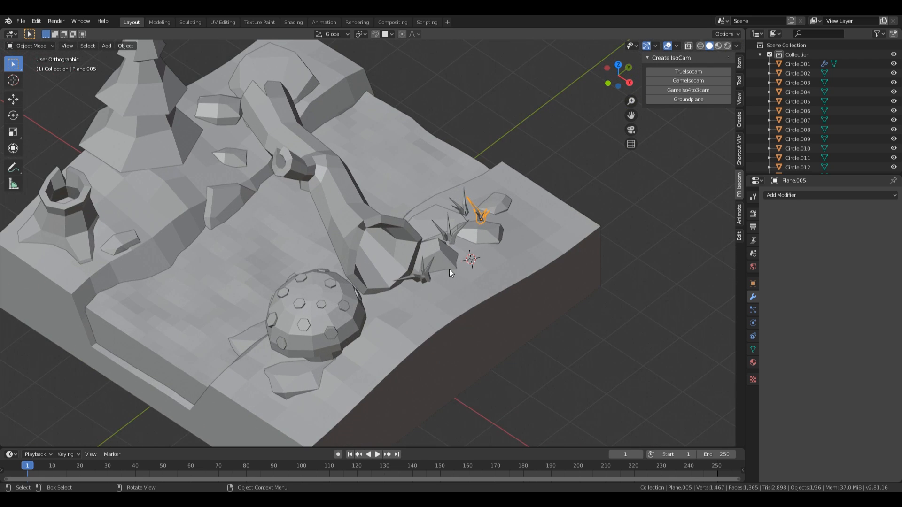
{"action": "scroll", "coordinate": [422, 266], "scroll_direction": "down", "scroll_amount": 1}
Step: Place an enlarged linked copy of the spiky plant on the ground near the mushroom
{"action": "left_click", "coordinate": [414, 268]}
{"action": "key", "text": "alt+d"}
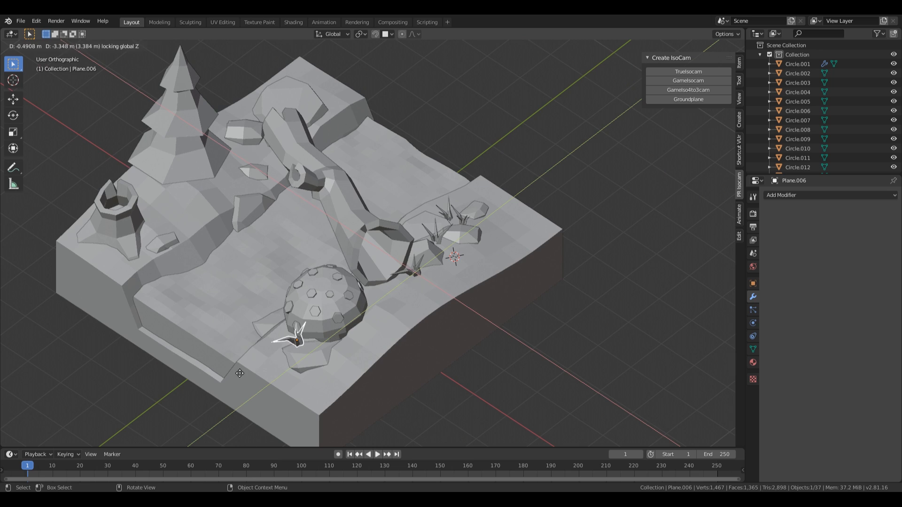
{"action": "left_click", "coordinate": [224, 373]}
{"action": "key", "text": "shift+Tab"}
{"action": "key", "text": "g"}
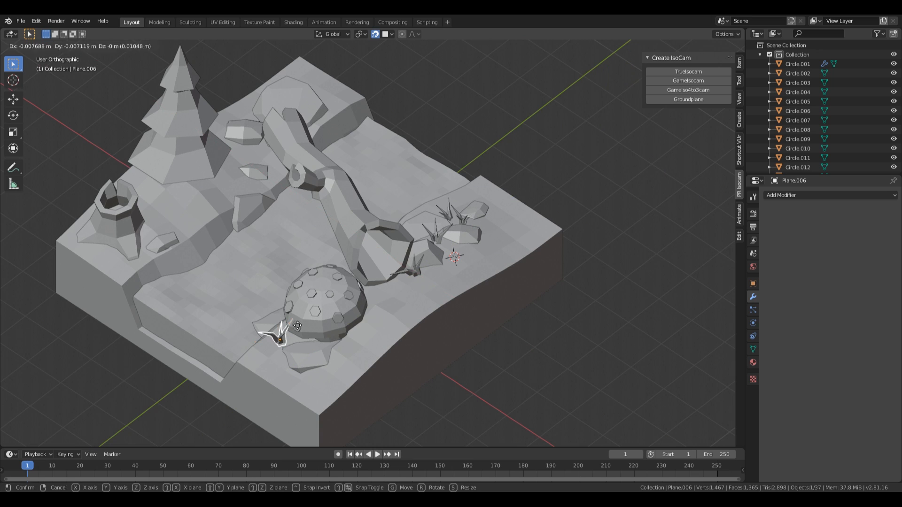
{"action": "left_click", "coordinate": [300, 331]}
{"action": "key", "text": "s"}
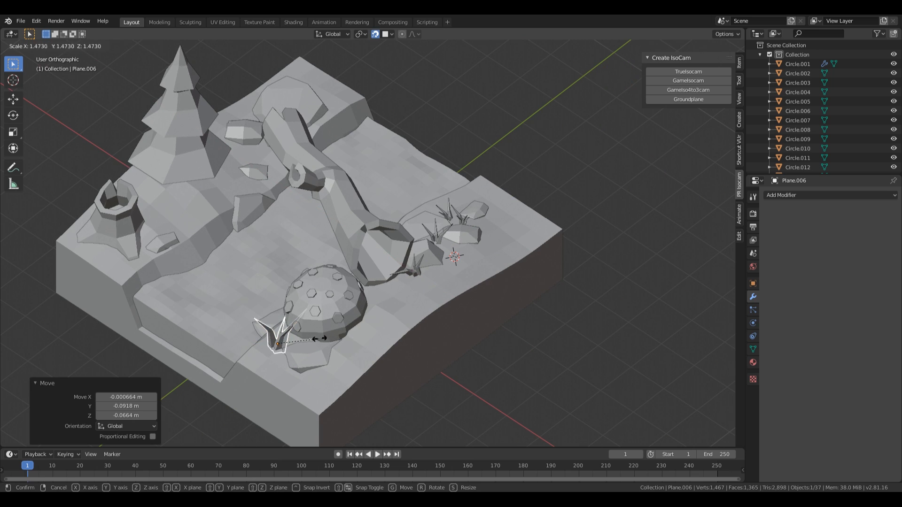
{"action": "left_click", "coordinate": [318, 337]}
{"action": "key", "text": "g"}
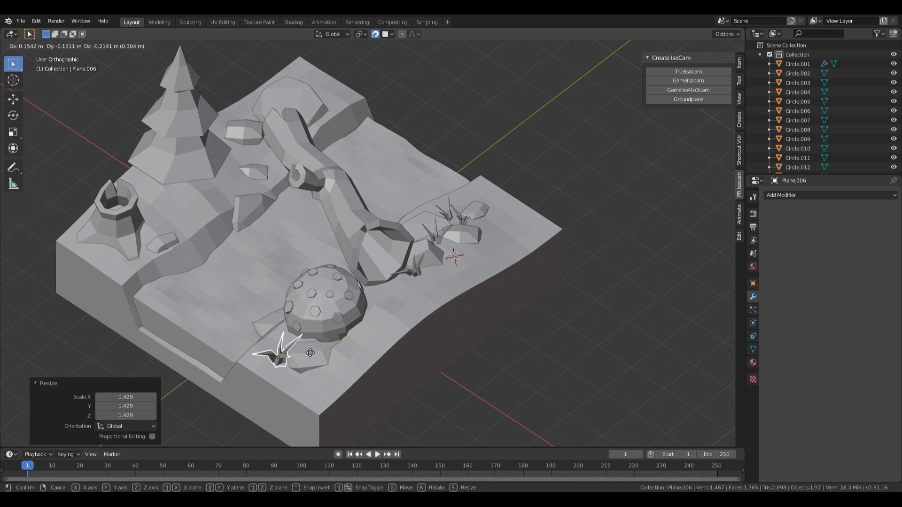
{"action": "left_click", "coordinate": [310, 352]}
Step: Add a smaller linked copy by the hollow stump, turned around its vertical axis
{"action": "key", "text": "alt+d"}
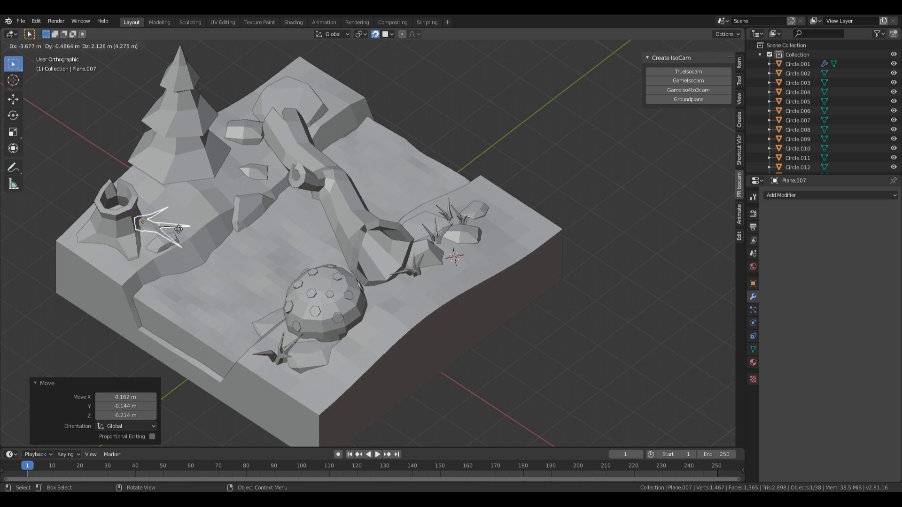
{"action": "left_click", "coordinate": [177, 231]}
{"action": "key", "text": "s"}
{"action": "left_click", "coordinate": [174, 232]}
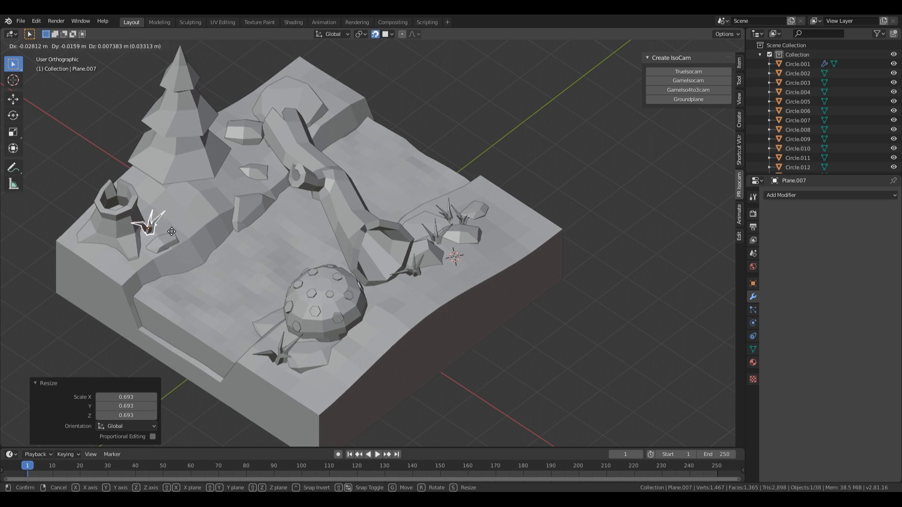
{"action": "key", "text": "r"}
{"action": "key", "text": "z"}
{"action": "key", "text": "z"}
{"action": "left_click", "coordinate": [178, 181]}
{"action": "key", "text": "g"}
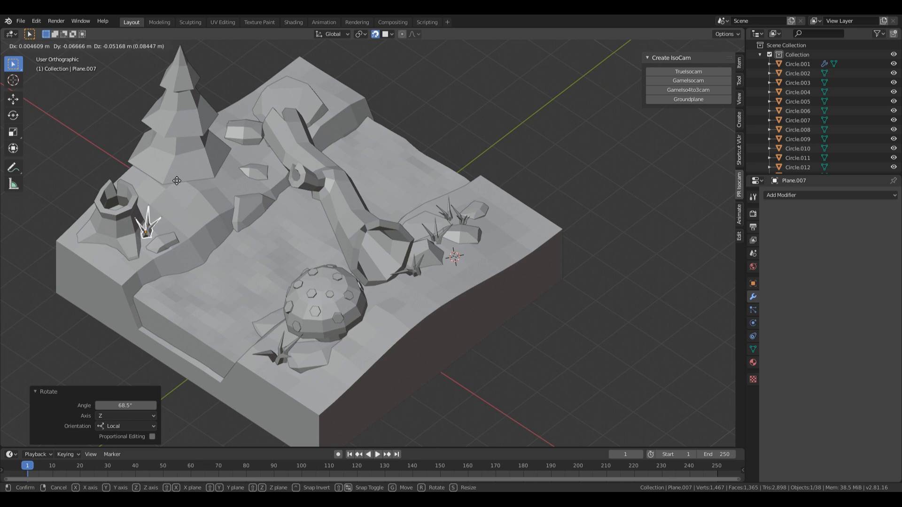
{"action": "left_click", "coordinate": [176, 178]}
Step: Add a linked copy near the tree, tilt it, and slide it horizontally into place
{"action": "middle_click_drag", "start_coordinate": [286, 253], "coordinate": [194, 222]}
{"action": "key", "text": "alt+d"}
{"action": "key", "text": "alt+d"}
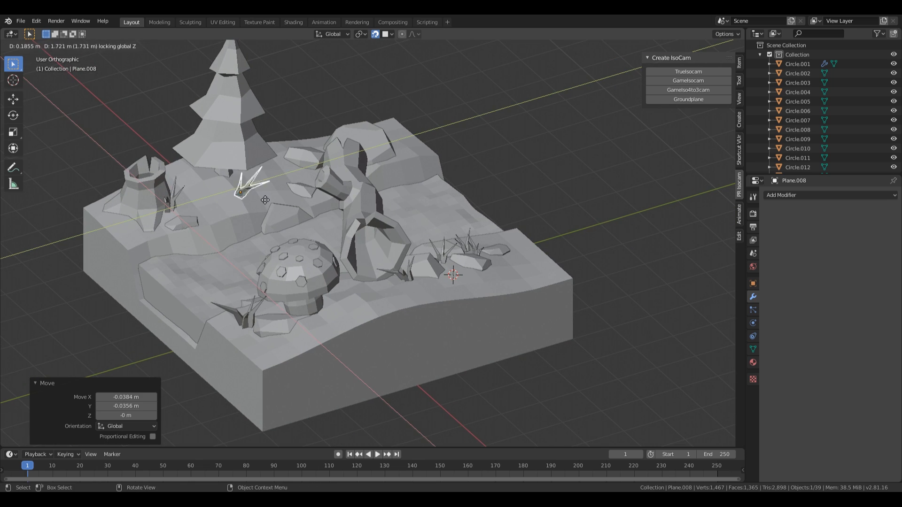
{"action": "left_click", "coordinate": [277, 205]}
{"action": "key", "text": "g"}
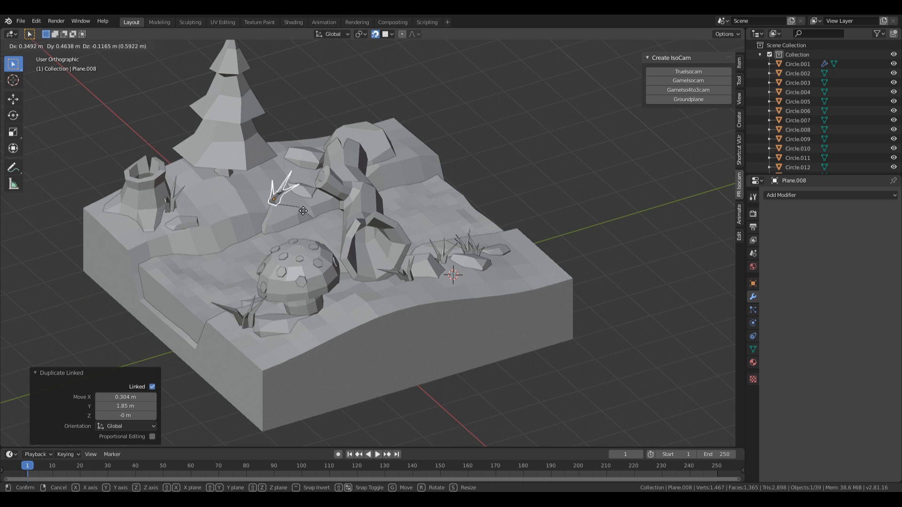
{"action": "left_click", "coordinate": [334, 216]}
{"action": "key", "text": "r"}
{"action": "key", "text": "r"}
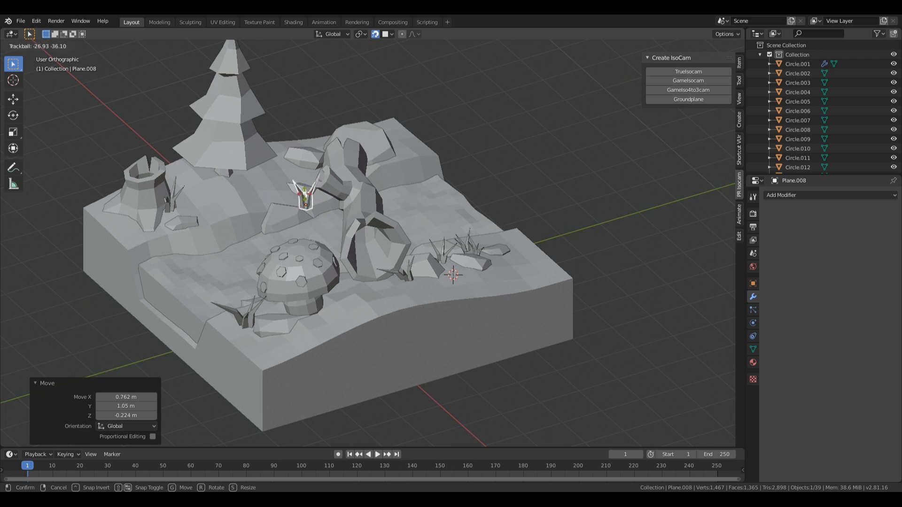
{"action": "left_click", "coordinate": [301, 212]}
{"action": "key", "text": "g"}
{"action": "key", "text": "shift+z"}
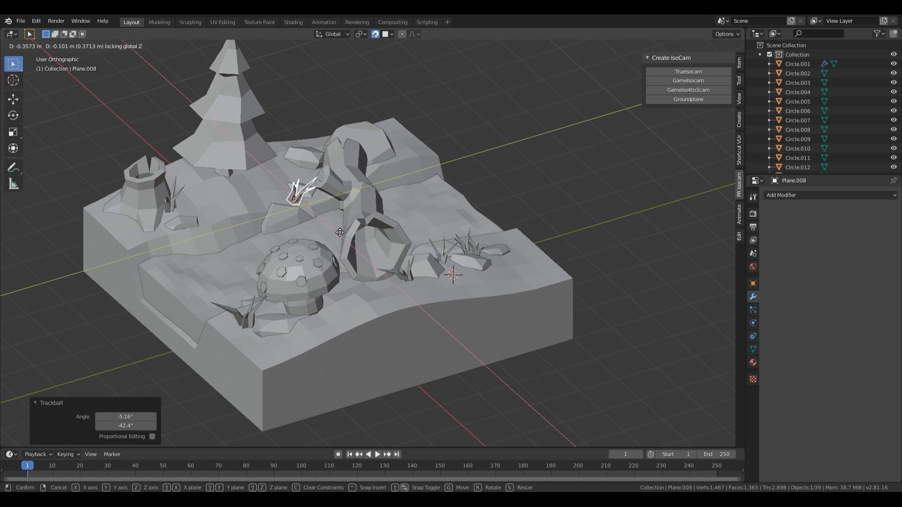
{"action": "left_click", "coordinate": [354, 240]}
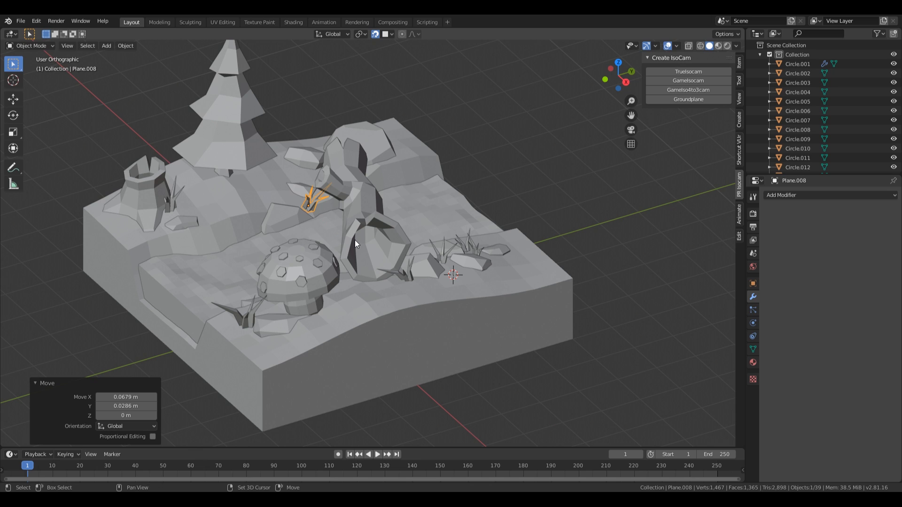
{"action": "key", "text": "g"}
{"action": "left_click", "coordinate": [355, 241]}
Step: Tilt the plant near the tree again and settle its final position at the same height
{"action": "key", "text": "r"}
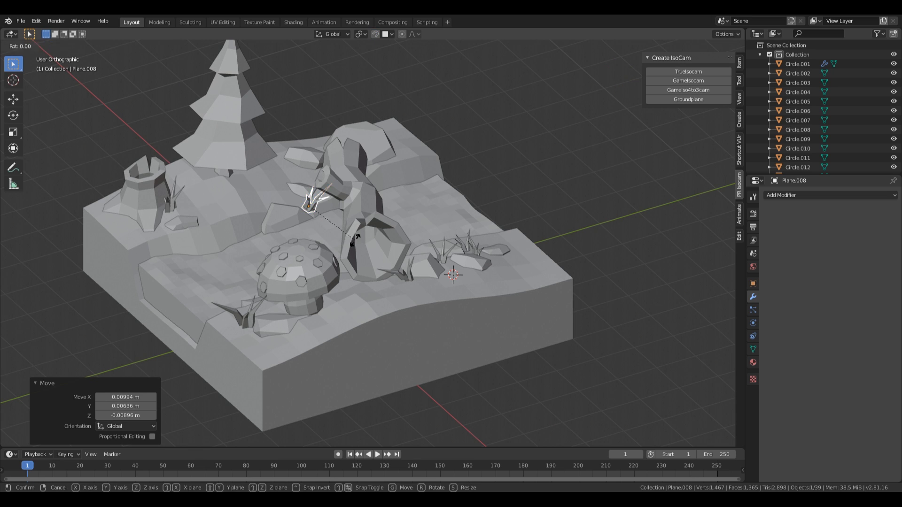
{"action": "key", "text": "r"}
{"action": "left_click", "coordinate": [323, 233]}
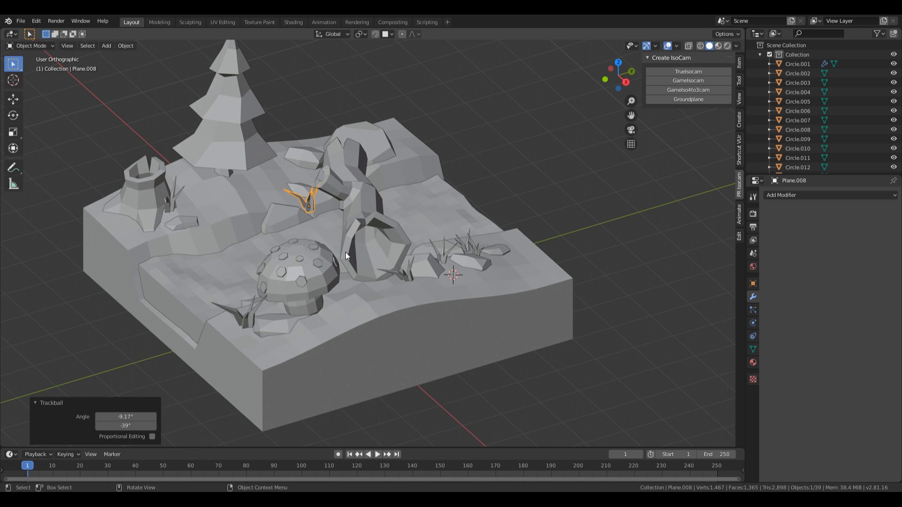
{"action": "key", "text": "g"}
{"action": "key", "text": "shift+z"}
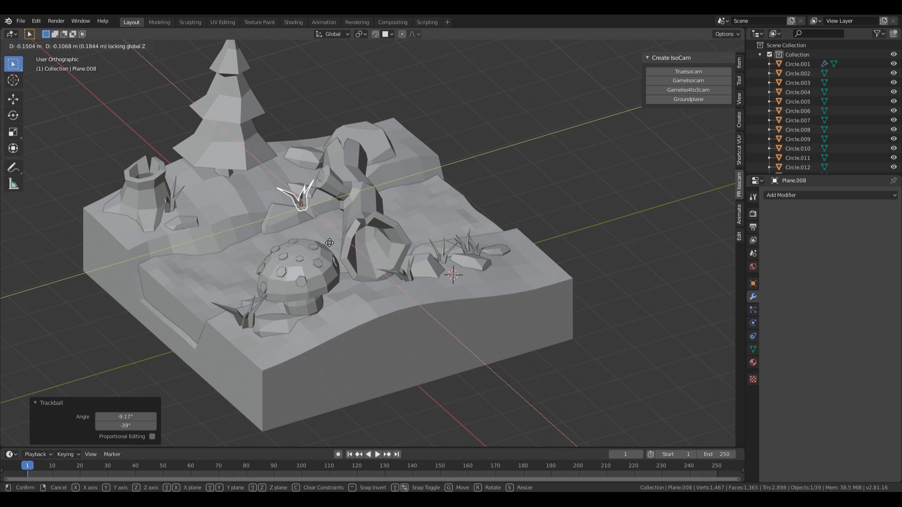
{"action": "left_click", "coordinate": [329, 242]}
{"action": "middle_click_drag", "start_coordinate": [357, 215], "coordinate": [373, 228]}
Step: Place a linked copy near the pine tree, raise it 0.143 m, and turn it -202° around Z
{"action": "key", "text": "shift+d"}
{"action": "key", "text": "shift+z"}
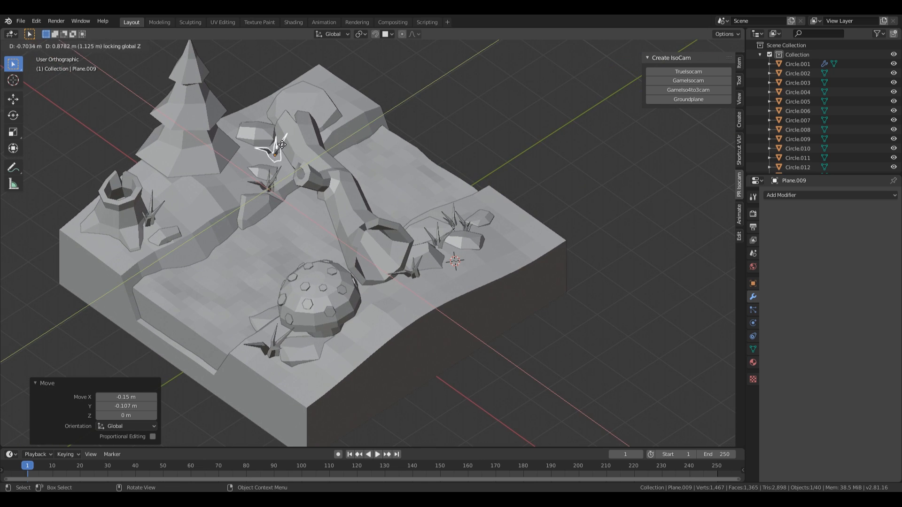
{"action": "left_click", "coordinate": [267, 147]}
{"action": "key", "text": "g"}
{"action": "key", "text": "z"}
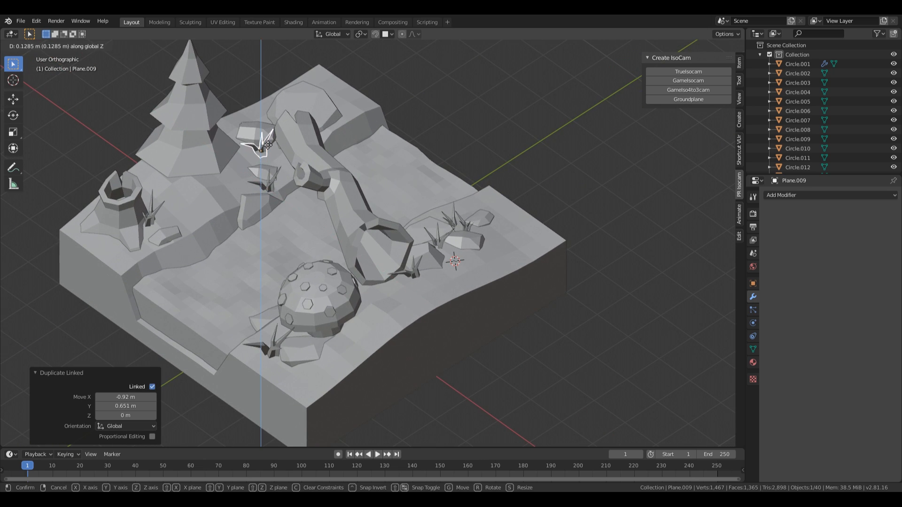
{"action": "left_click", "coordinate": [267, 144]}
{"action": "key", "text": "r"}
{"action": "key", "text": "z"}
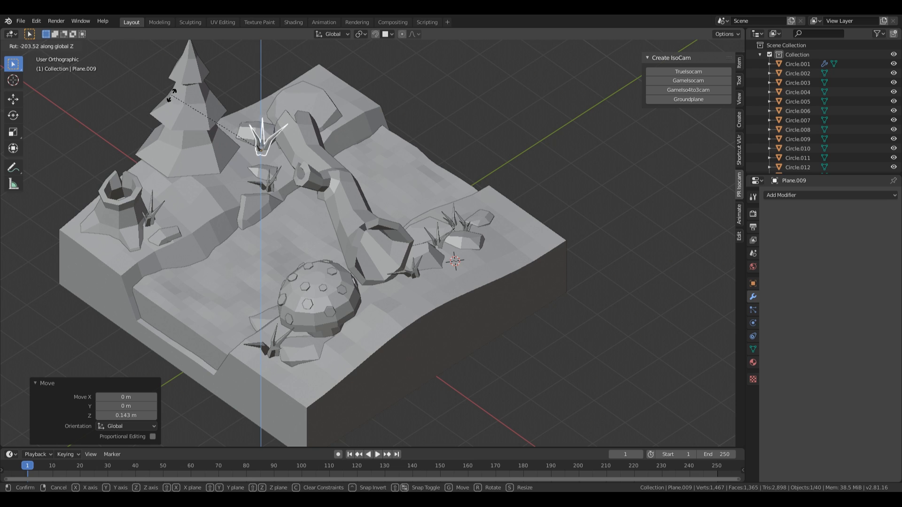
{"action": "left_click", "coordinate": [171, 94]}
Step: Shrink the pine-tree copy to 0.714, tilt it freely, and nudge its height slightly
{"action": "key", "text": "s"}
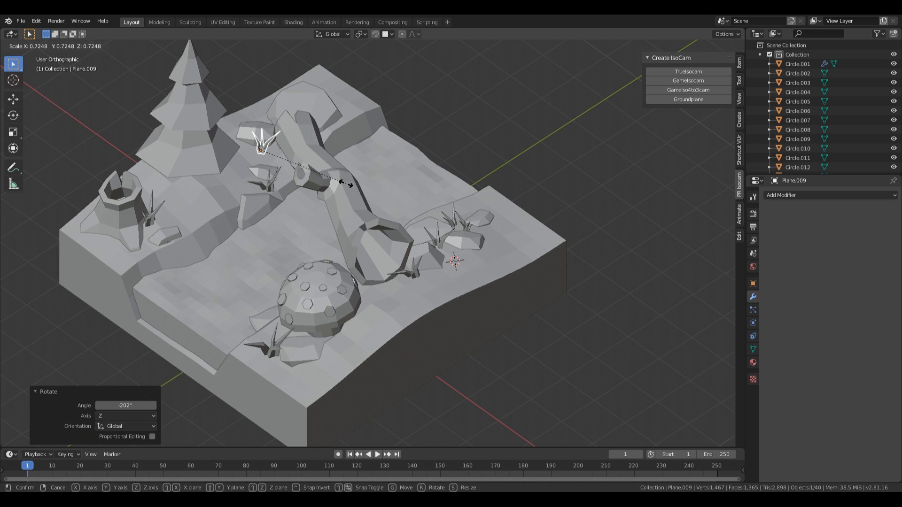
{"action": "left_click", "coordinate": [346, 183]}
{"action": "middle_click_drag", "start_coordinate": [346, 183], "coordinate": [371, 163]}
{"action": "key", "text": "r"}
{"action": "key", "text": "r"}
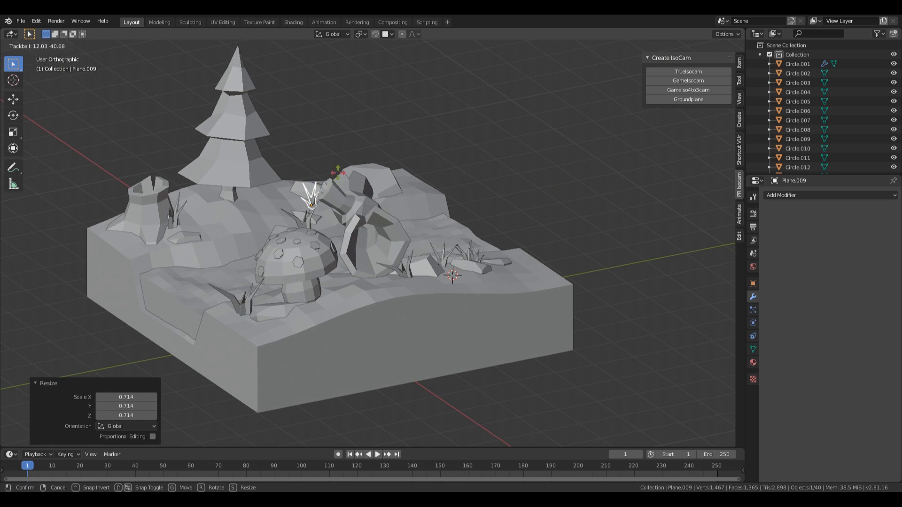
{"action": "left_click", "coordinate": [338, 173]}
{"action": "key", "text": "g"}
{"action": "key", "text": "z"}
{"action": "left_click", "coordinate": [345, 173]}
{"action": "middle_click_drag", "start_coordinate": [344, 173], "coordinate": [498, 186]}
{"action": "left_click", "coordinate": [483, 126]}
{"action": "scroll", "coordinate": [498, 186], "scroll_direction": "down", "scroll_amount": 4}
{"action": "mouse_move", "coordinate": [460, 208]}
{"action": "middle_mouse_down"}
{"action": "mouse_move", "coordinate": [469, 239]}
{"action": "mouse_move", "coordinate": [456, 231]}
{"action": "mouse_move", "coordinate": [468, 220]}
{"action": "mouse_move", "coordinate": [443, 216]}
{"action": "mouse_move", "coordinate": [470, 221]}
{"action": "middle_mouse_up"}
{"action": "scroll", "coordinate": [455, 230], "scroll_direction": "up", "scroll_amount": 5}
{"action": "scroll", "coordinate": [469, 220], "scroll_direction": "down", "scroll_amount": 3}
{"action": "key", "text": "KP_5"}
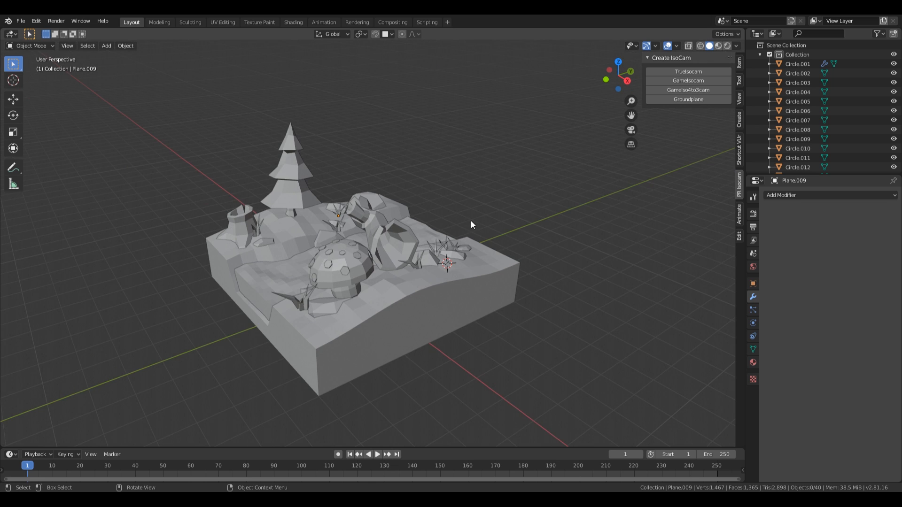
{"action": "scroll", "coordinate": [471, 220], "scroll_direction": "down", "scroll_amount": 2}
{"action": "middle_click_drag", "start_coordinate": [430, 193], "coordinate": [490, 207]}
{"action": "scroll", "coordinate": [415, 230], "scroll_direction": "up", "scroll_amount": 1}
{"action": "scroll", "coordinate": [414, 230], "scroll_direction": "up", "scroll_amount": 2}
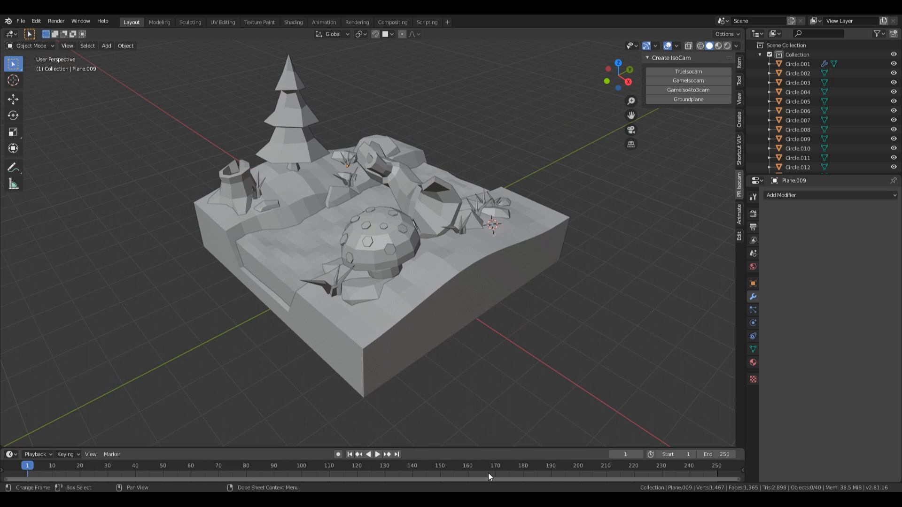
{"action": "scroll", "coordinate": [463, 236], "scroll_direction": "down", "scroll_amount": 2}
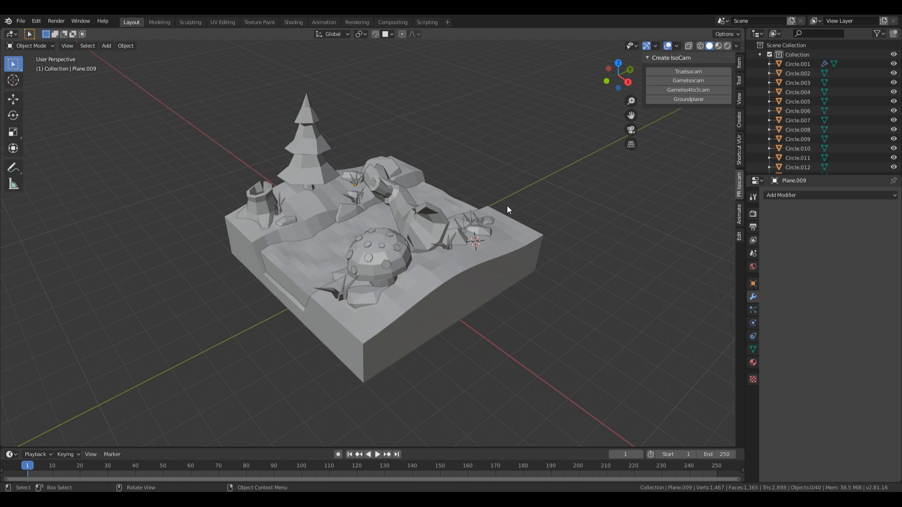
Step: Reset the 3D cursor to the world origin and add a plane scaled to 27.777
{"action": "key", "text": "shift+s"}
{"action": "left_click", "coordinate": [371, 278]}
{"action": "key", "text": "shift+s"}
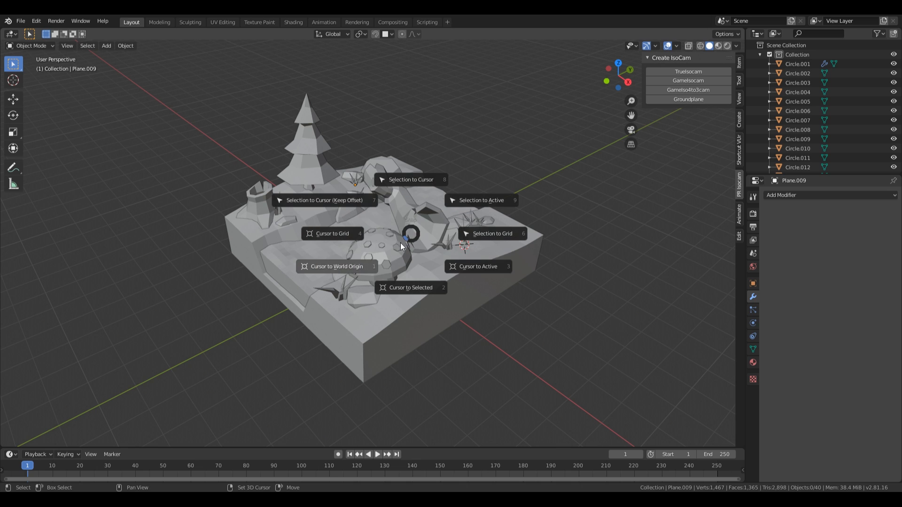
{"action": "left_click", "coordinate": [348, 274]}
{"action": "scroll", "coordinate": [430, 221], "scroll_direction": "down", "scroll_amount": 2}
{"action": "key", "text": "shift+a"}
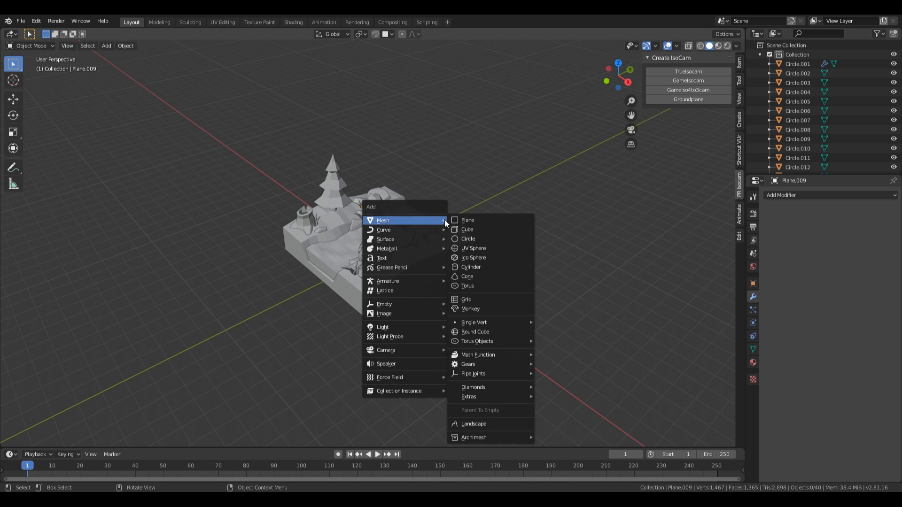
{"action": "left_click", "coordinate": [468, 219]}
{"action": "scroll", "coordinate": [390, 263], "scroll_direction": "down", "scroll_amount": 2}
{"action": "key", "text": "s"}
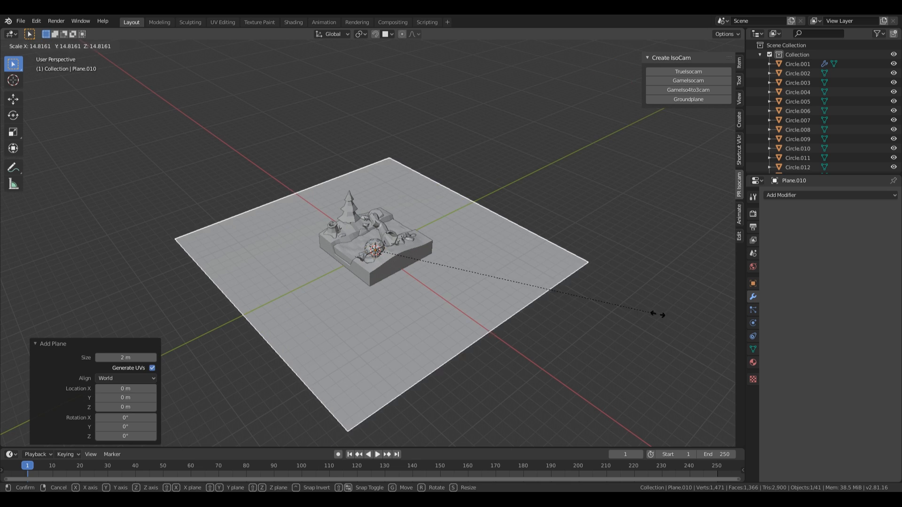
{"action": "left_click", "coordinate": [169, 343]}
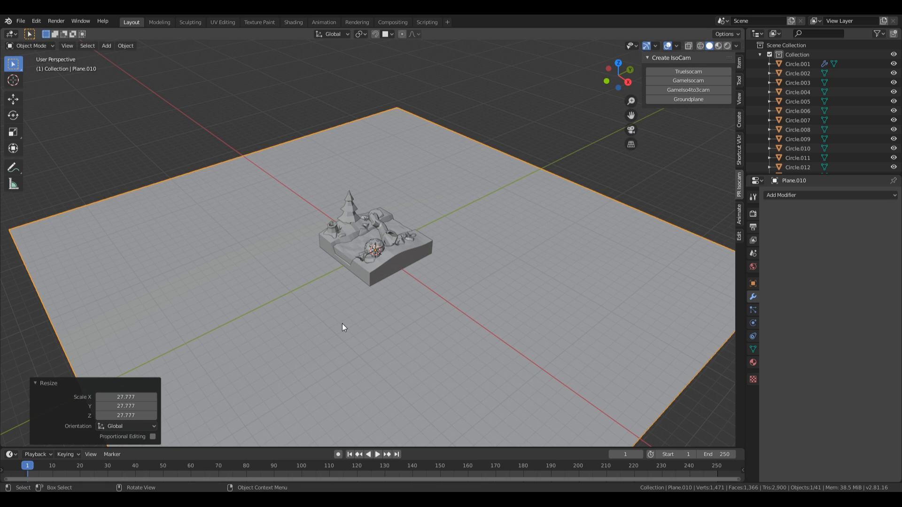
Step: Add an isometric game camera from the isometric camera sidebar and view through it
{"action": "left_click", "coordinate": [739, 155]}
{"action": "left_click", "coordinate": [741, 188]}
{"action": "scroll", "coordinate": [580, 284], "scroll_direction": "up", "scroll_amount": 4}
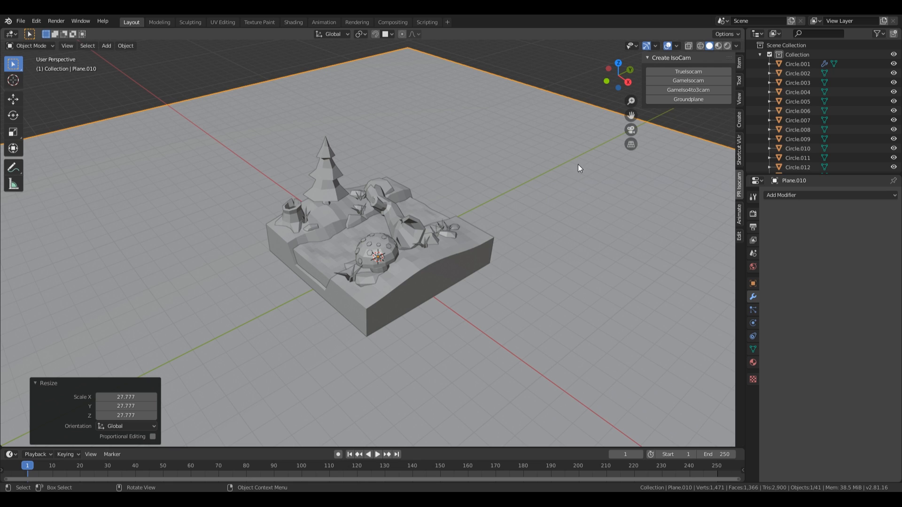
{"action": "left_click", "coordinate": [692, 80]}
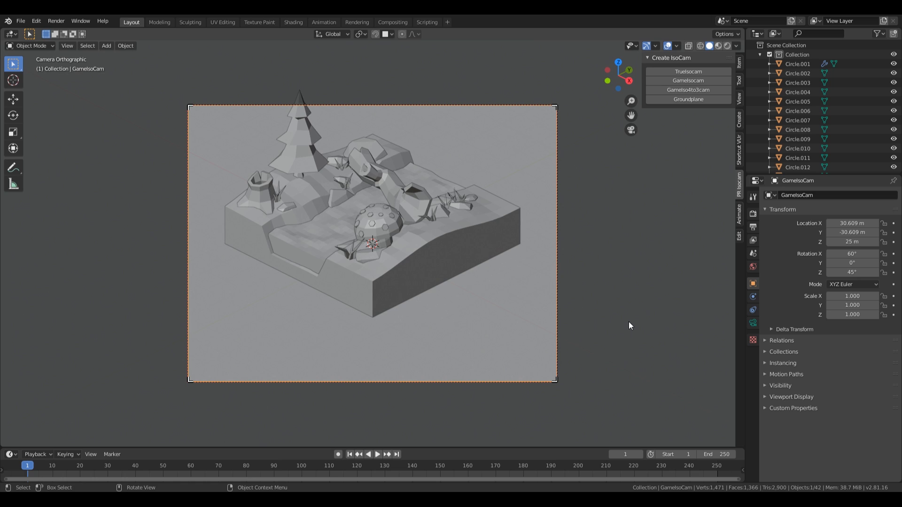
Step: Raise the isometric game camera slightly along Z
{"action": "key", "text": "g"}
{"action": "key", "text": "z"}
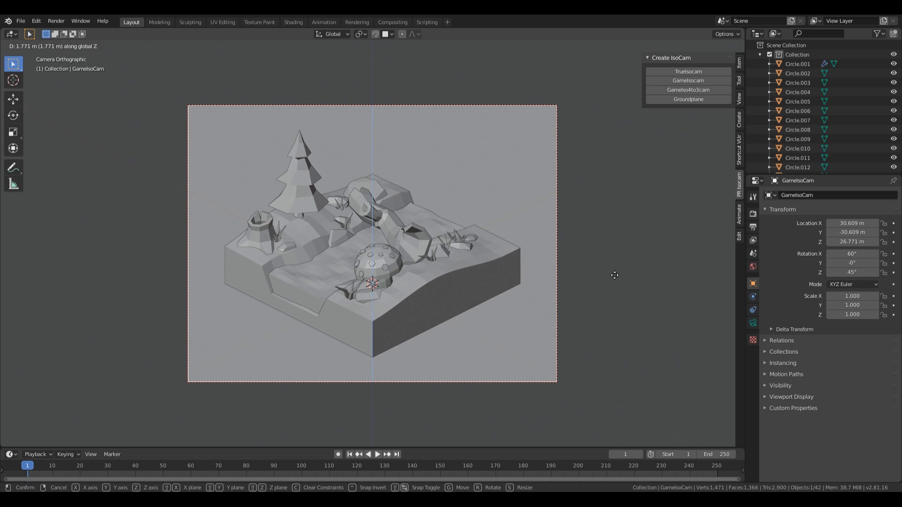
{"action": "left_click", "coordinate": [620, 281]}
Step: Raise the ground plane Plane.010 by 0.274 m along Z
{"action": "left_click", "coordinate": [651, 276]}
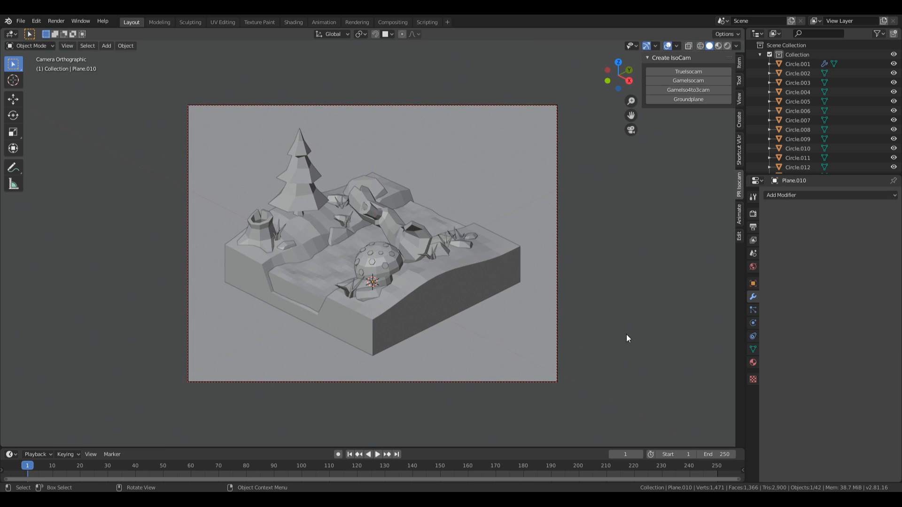
{"action": "key", "text": "g"}
{"action": "key", "text": "z"}
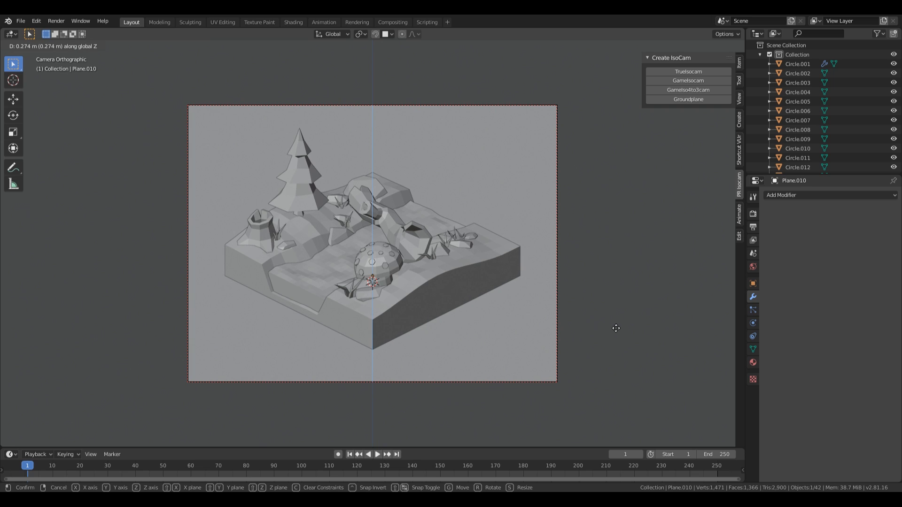
{"action": "left_click", "coordinate": [616, 329]}
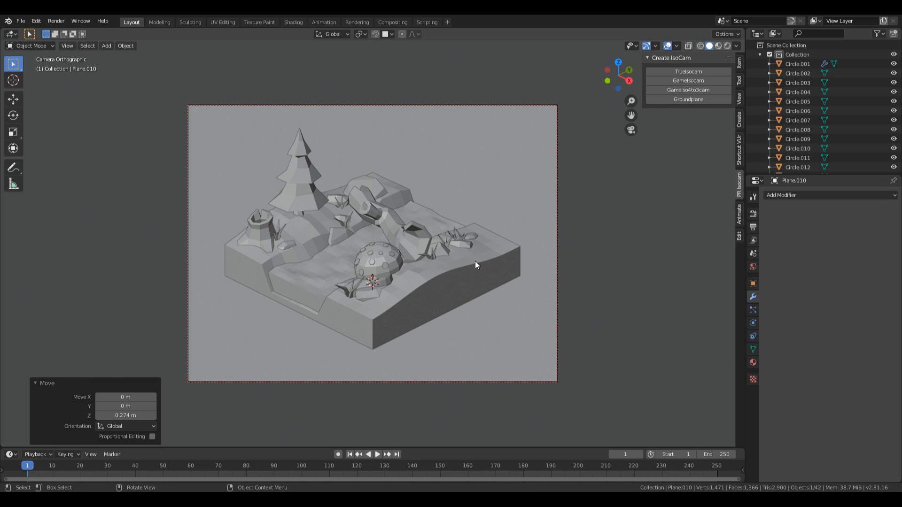
{"action": "scroll", "coordinate": [476, 263], "scroll_direction": "up", "scroll_amount": 4}
Step: Tilt the grass tuft beside the rock
{"action": "left_click", "coordinate": [499, 272]}
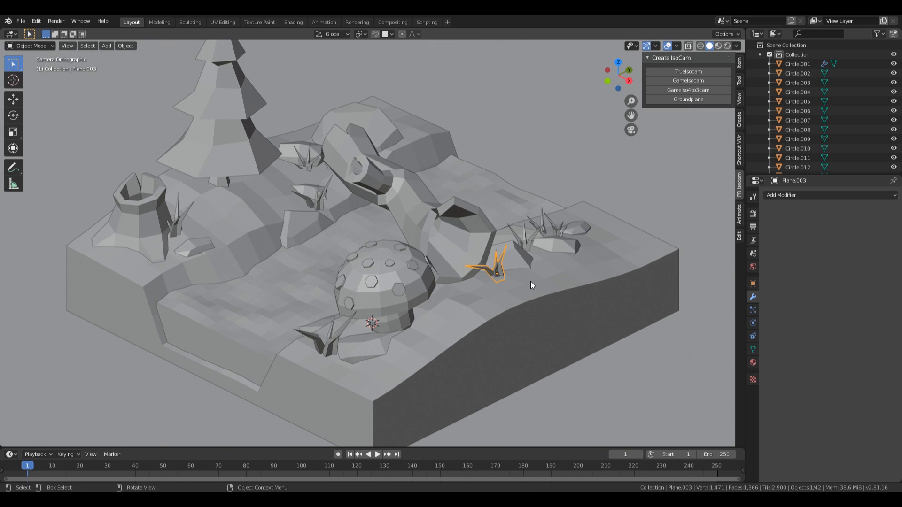
{"action": "key", "text": "Home"}
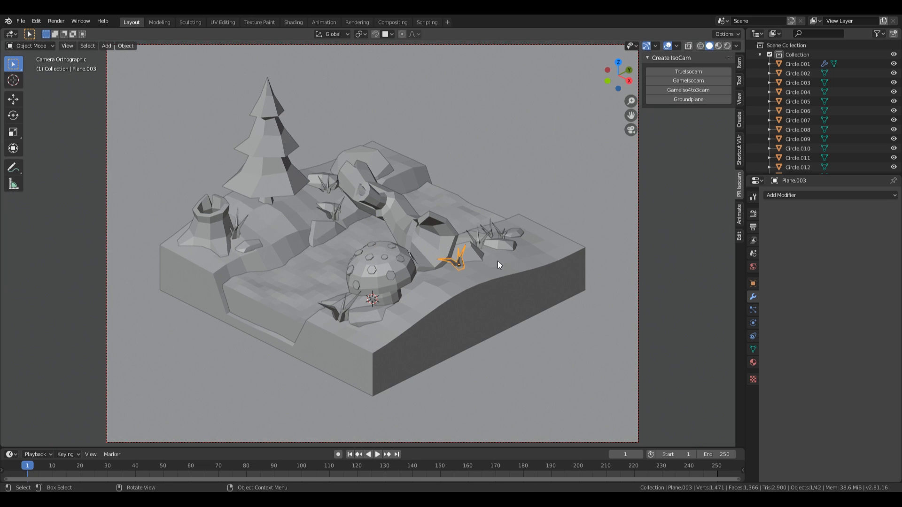
{"action": "key", "text": "r"}
{"action": "key", "text": "r"}
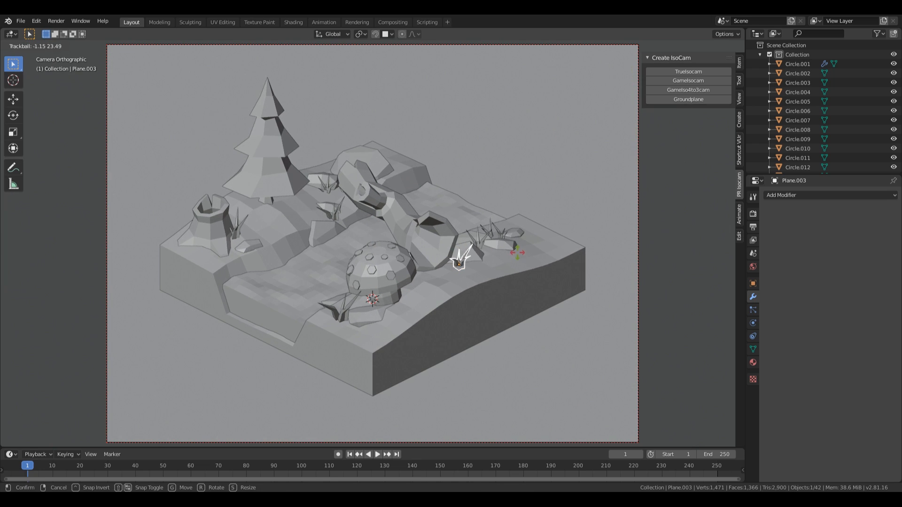
{"action": "left_click", "coordinate": [517, 252]}
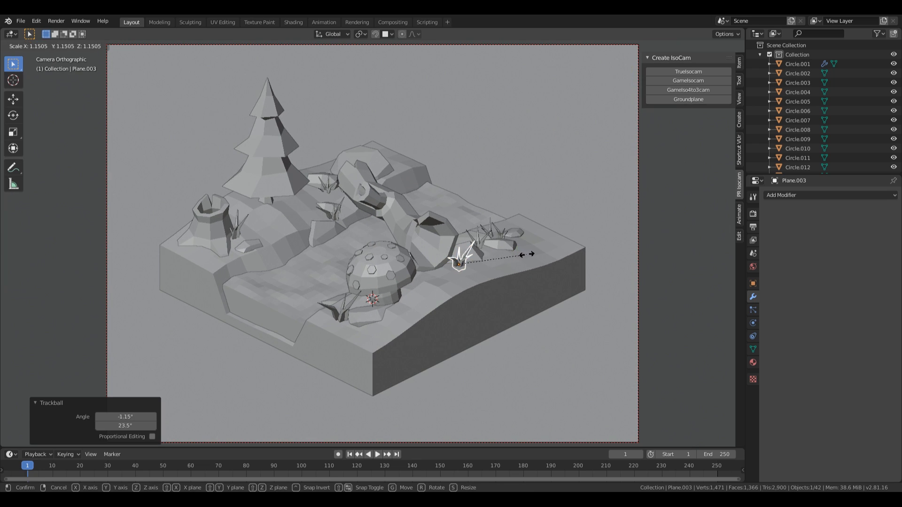
Step: Enlarge the right-hand grass clump to 1.128
{"action": "left_click", "coordinate": [488, 237]}
{"action": "key", "text": "s"}
{"action": "left_click", "coordinate": [521, 245]}
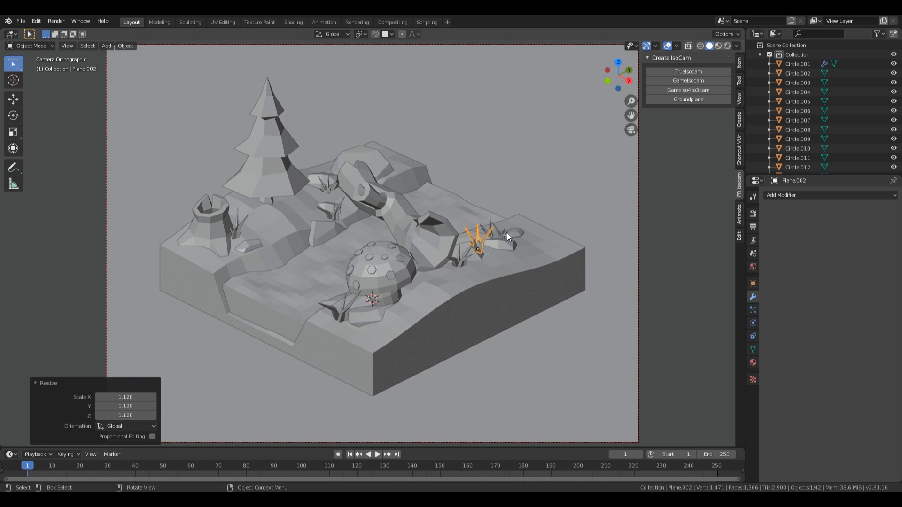
Step: Duplicate that clump near the right-hand rock, adjusting its height and size
{"action": "key", "text": "shift+d"}
{"action": "key", "text": "shift+z"}
{"action": "left_click", "coordinate": [542, 202]}
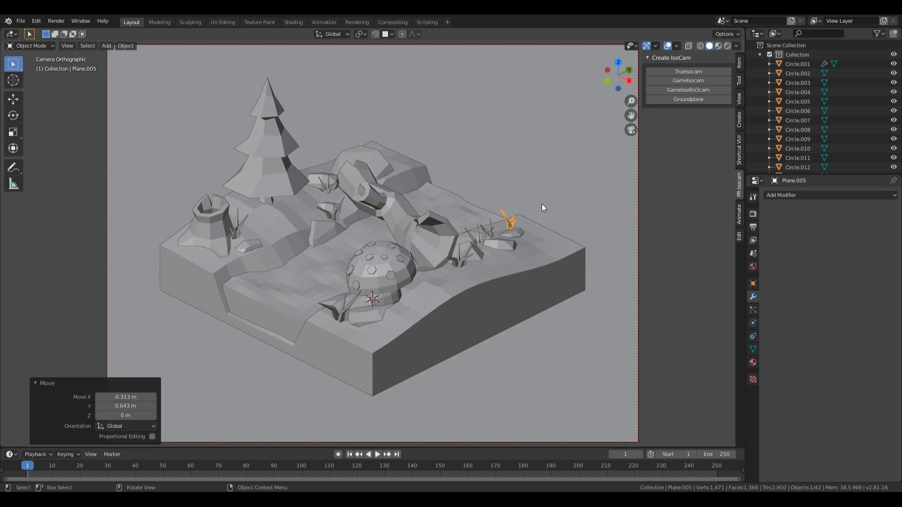
{"action": "key", "text": "g"}
{"action": "key", "text": "z"}
{"action": "left_click", "coordinate": [538, 209]}
{"action": "key", "text": "s"}
{"action": "left_click", "coordinate": [541, 233]}
Step: Tilt the grass spikes by the rock, shift them right, turn them -47.8° and lower them
{"action": "left_click", "coordinate": [492, 237]}
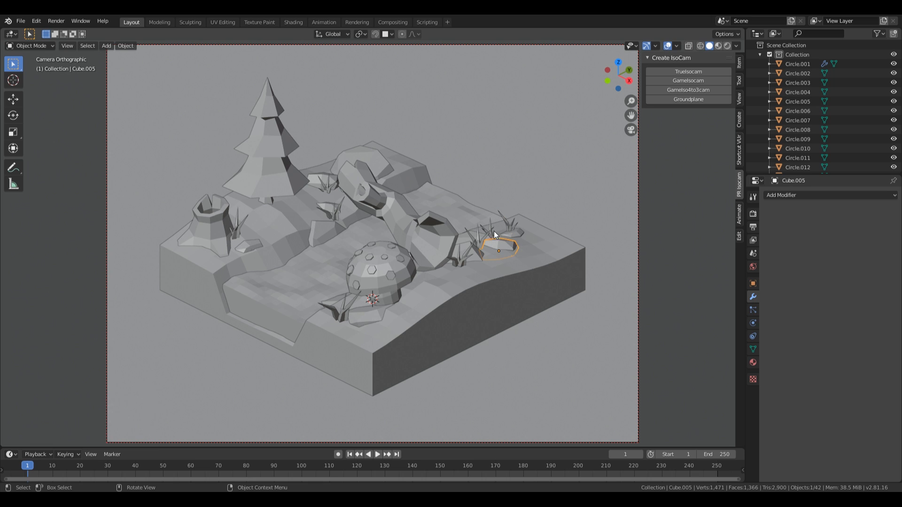
{"action": "left_click", "coordinate": [494, 230]}
{"action": "key", "text": "r"}
{"action": "key", "text": "r"}
{"action": "left_click", "coordinate": [544, 224]}
{"action": "key", "text": "g"}
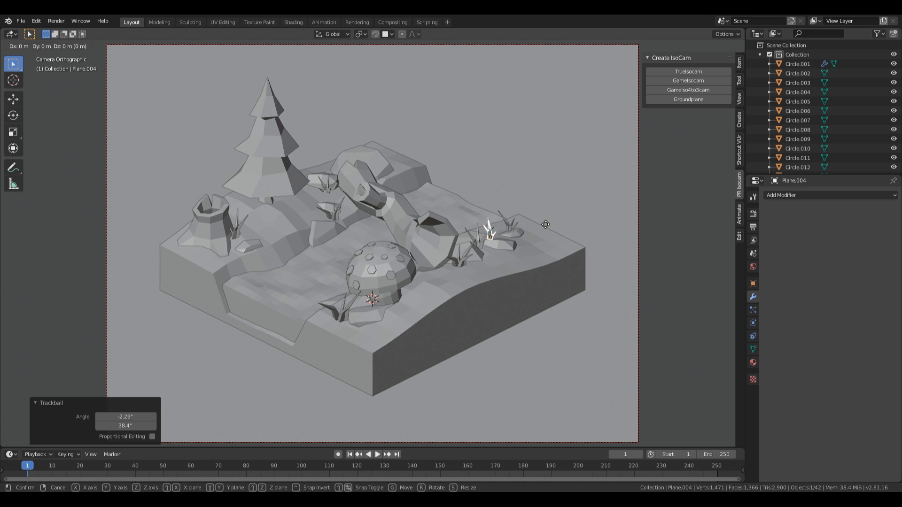
{"action": "left_click", "coordinate": [576, 226]}
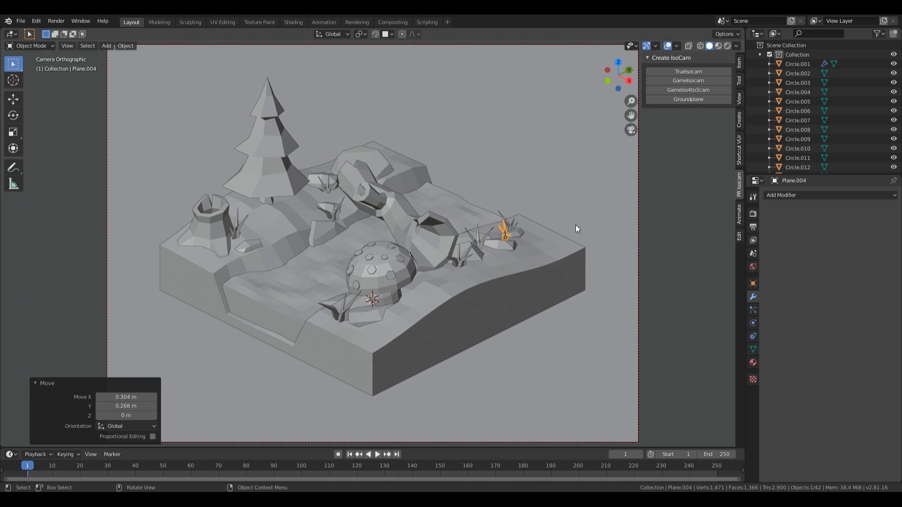
{"action": "key", "text": "r"}
{"action": "key", "text": "z"}
{"action": "left_click", "coordinate": [525, 252]}
{"action": "key", "text": "g"}
{"action": "key", "text": "z"}
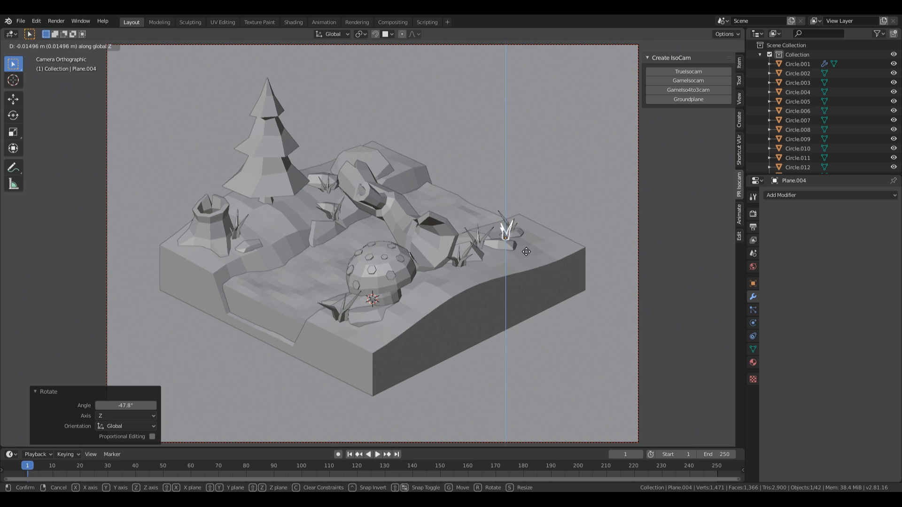
{"action": "left_click", "coordinate": [525, 254]}
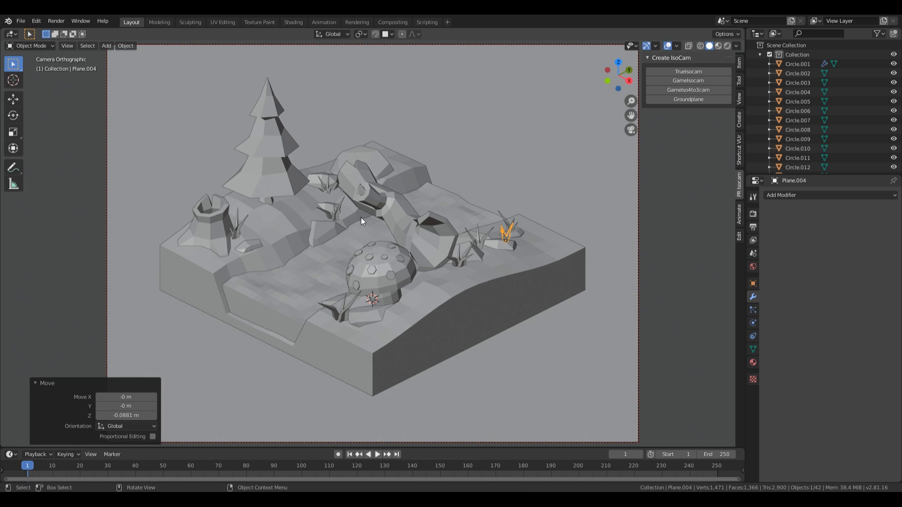
Step: Raise the clump near the tree 0.0863 m and the clump by the stump 0.0455 m
{"action": "left_click", "coordinate": [324, 186]}
{"action": "key", "text": "g"}
{"action": "key", "text": "z"}
{"action": "left_click", "coordinate": [424, 215]}
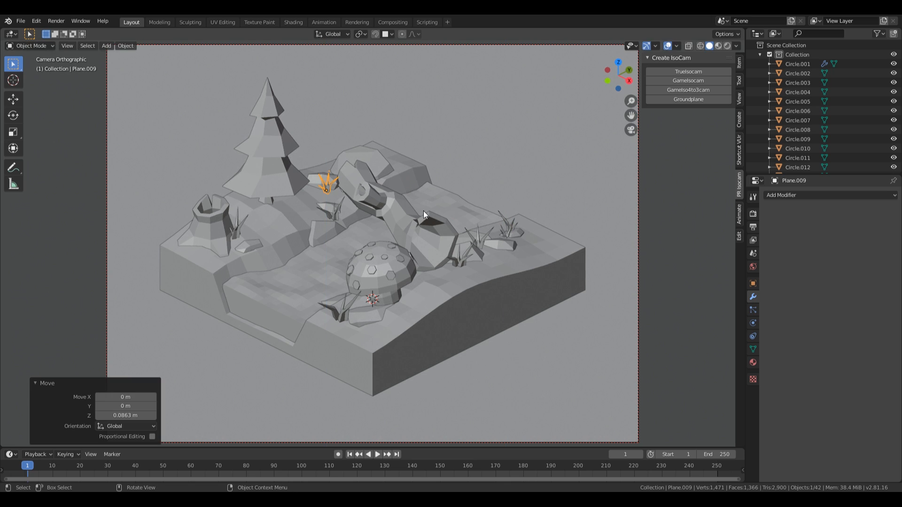
{"action": "left_click", "coordinate": [235, 221]}
{"action": "key", "text": "g"}
{"action": "key", "text": "z"}
{"action": "left_click", "coordinate": [283, 226]}
{"action": "left_click", "coordinate": [347, 308]}
Step: Nudge the grass clump by the mushroom vertically and switch the viewport to Material Preview
{"action": "key", "text": "g"}
{"action": "key", "text": "z"}
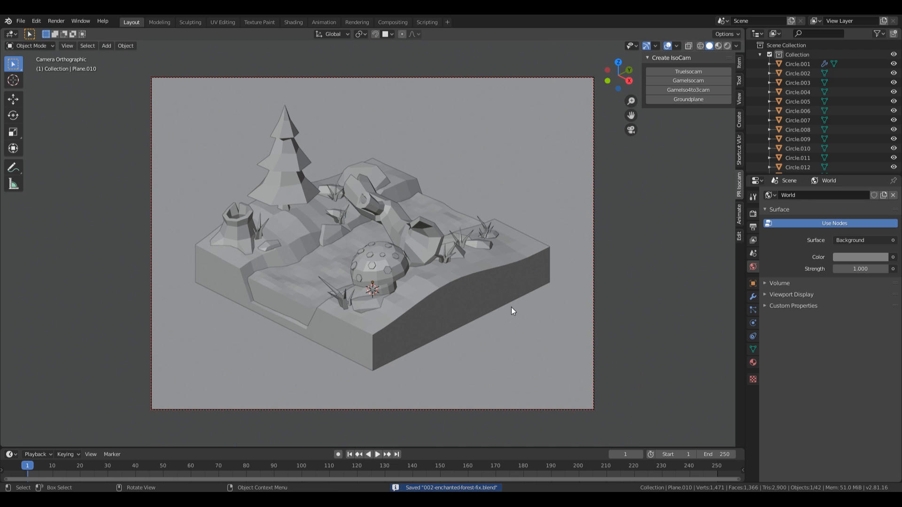
{"action": "key", "text": "z"}
{"action": "left_click", "coordinate": [431, 251]}
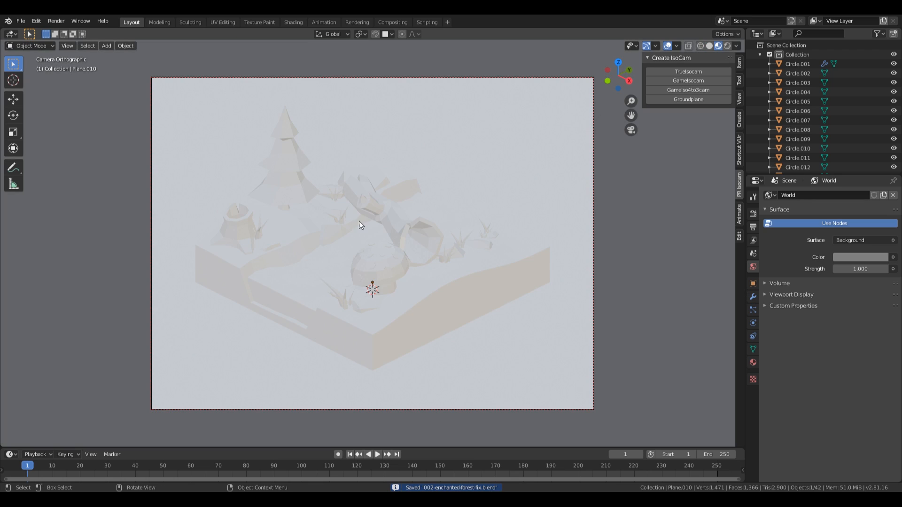
Step: Give the diorama's ground base a new light green material named Ground
{"action": "left_click", "coordinate": [458, 302]}
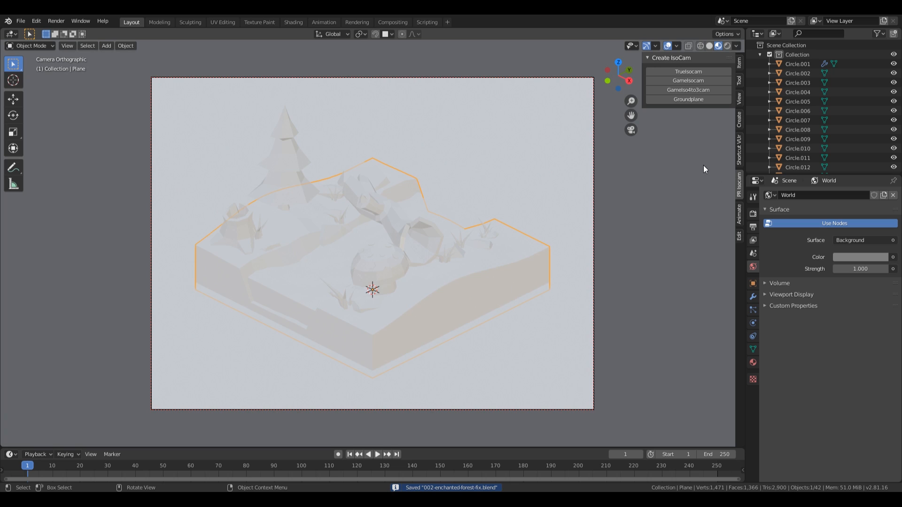
{"action": "left_click", "coordinate": [753, 362]}
{"action": "left_click", "coordinate": [795, 235]}
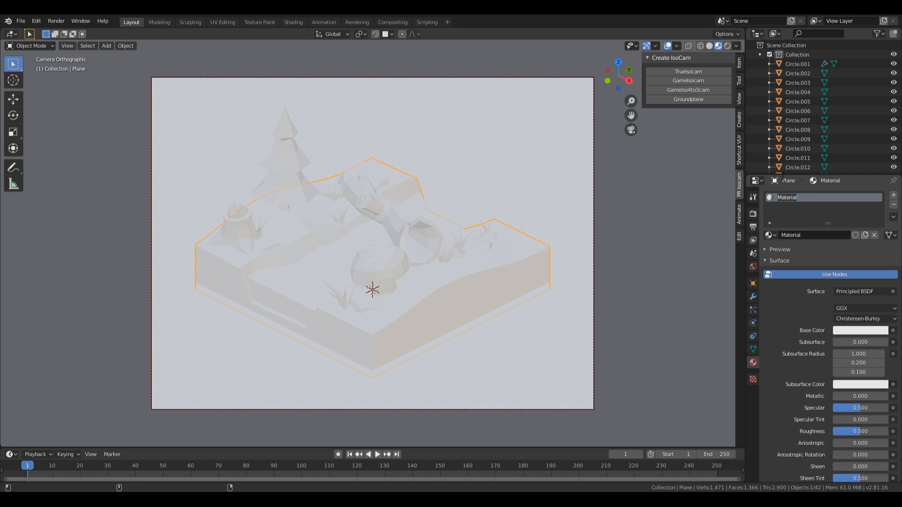
{"action": "type", "text": "Ground"}
{"action": "key", "text": "Return"}
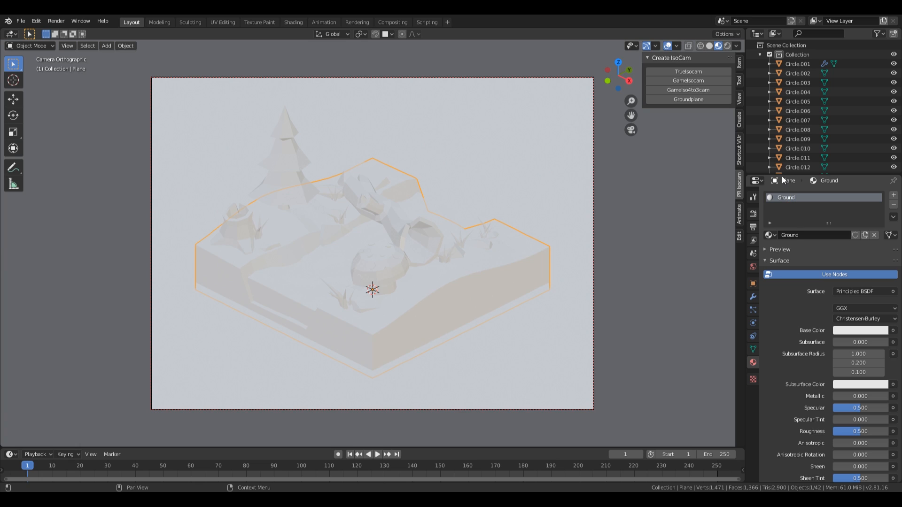
{"action": "left_click", "coordinate": [854, 327]}
{"action": "left_click_drag", "start_coordinate": [846, 239], "coordinate": [825, 232]}
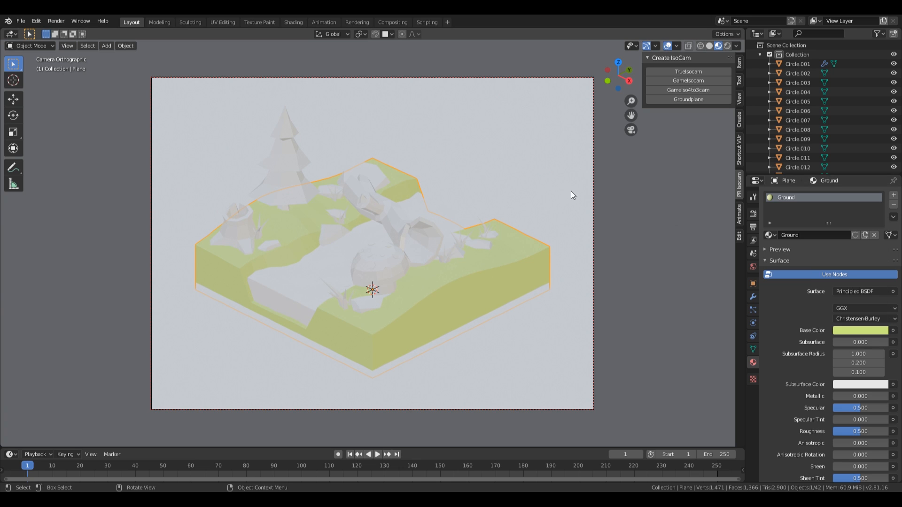
{"action": "middle_click_drag", "start_coordinate": [570, 190], "coordinate": [497, 232]}
Step: Give the pine tree a copied material renamed Tree with a darker green
{"action": "left_click", "coordinate": [289, 106]}
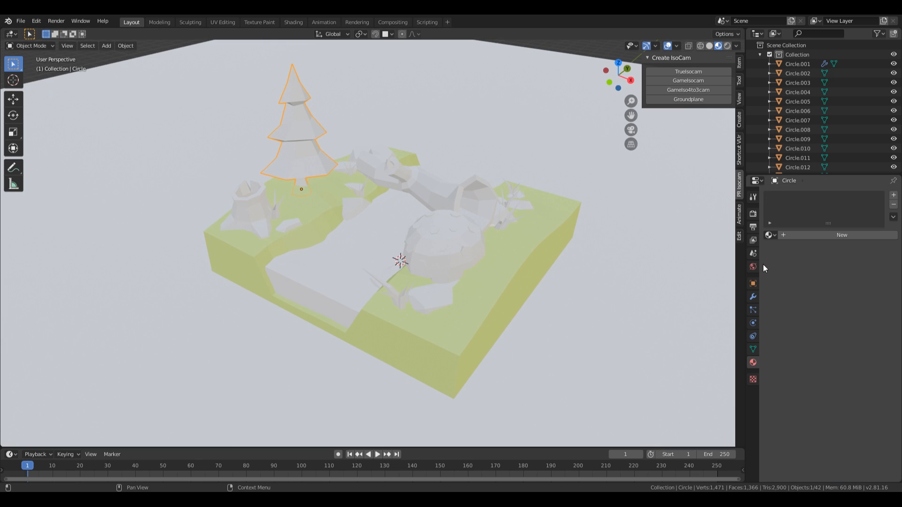
{"action": "left_click", "coordinate": [770, 234]}
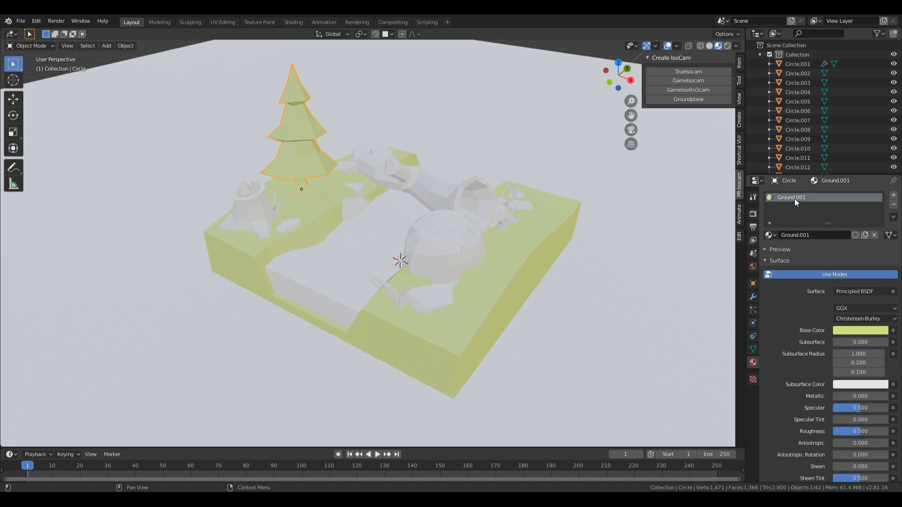
{"action": "double_click", "coordinate": [793, 197]}
{"action": "type", "text": "Tree"}
{"action": "key", "text": "Return"}
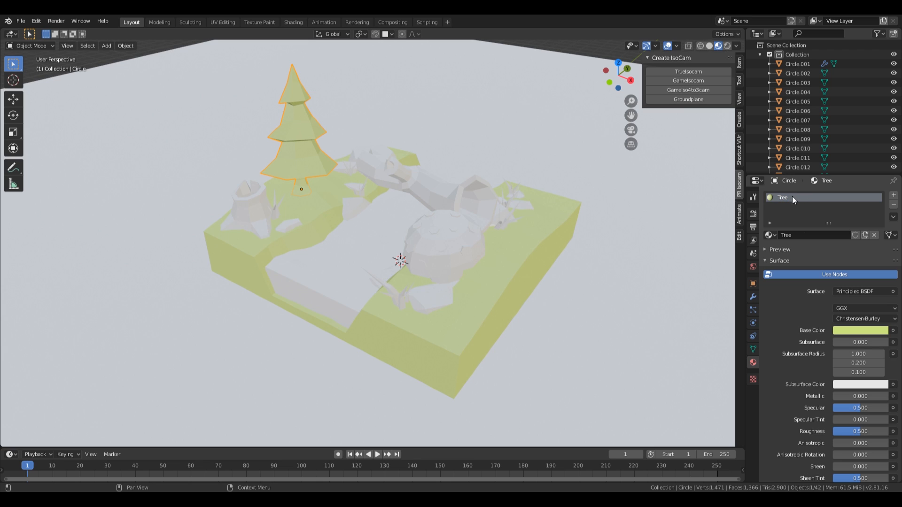
{"action": "left_click", "coordinate": [872, 330]}
{"action": "left_click_drag", "start_coordinate": [880, 204], "coordinate": [881, 217]}
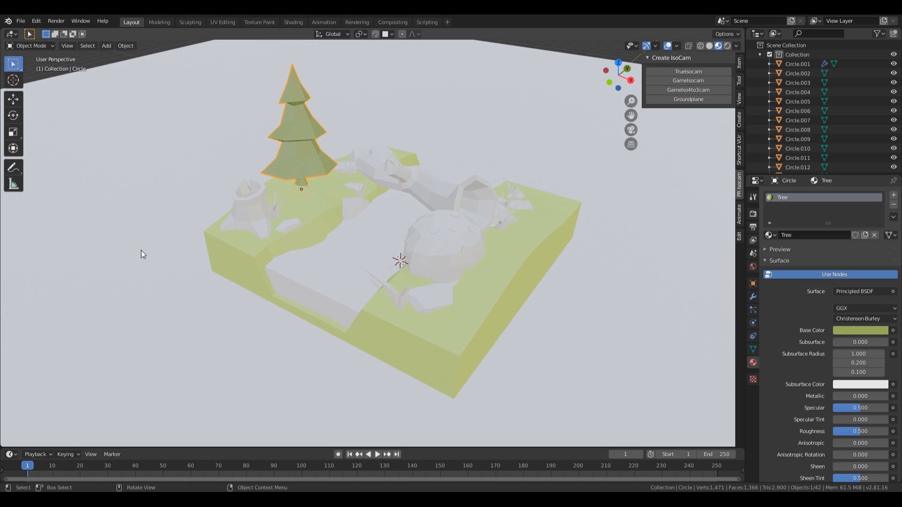
Step: Rename the stump's material to Wood and make it a deep brown
{"action": "left_click", "coordinate": [252, 213]}
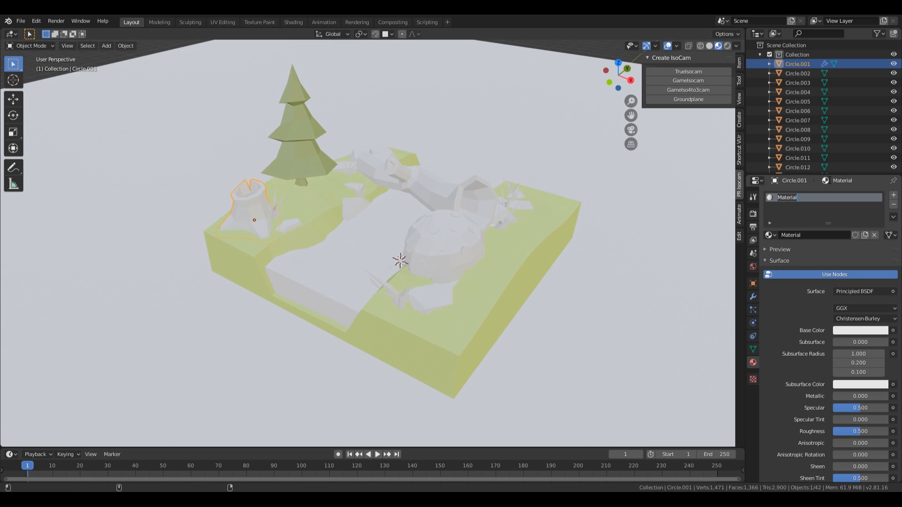
{"action": "double_click", "coordinate": [788, 198]}
{"action": "type", "text": "Wood"}
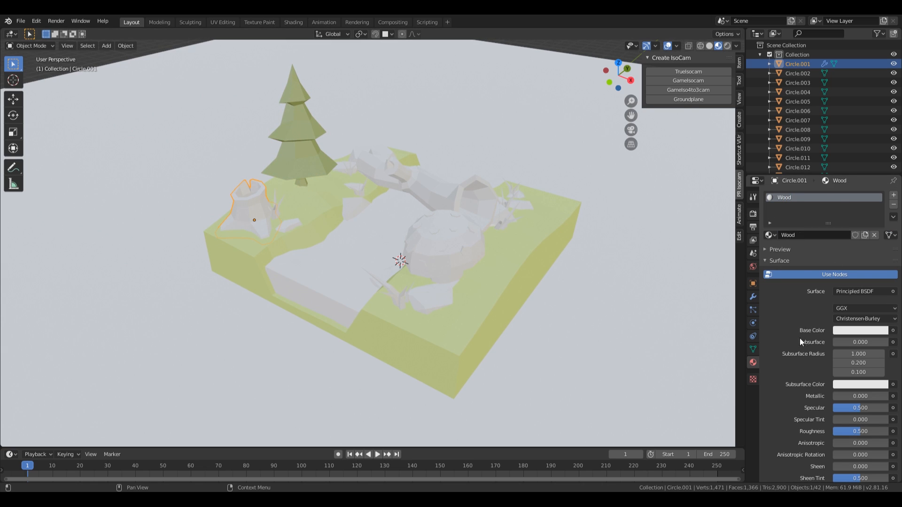
{"action": "left_click", "coordinate": [843, 331]}
{"action": "left_click_drag", "start_coordinate": [854, 246], "coordinate": [835, 244]}
{"action": "left_click_drag", "start_coordinate": [878, 217], "coordinate": [880, 228]}
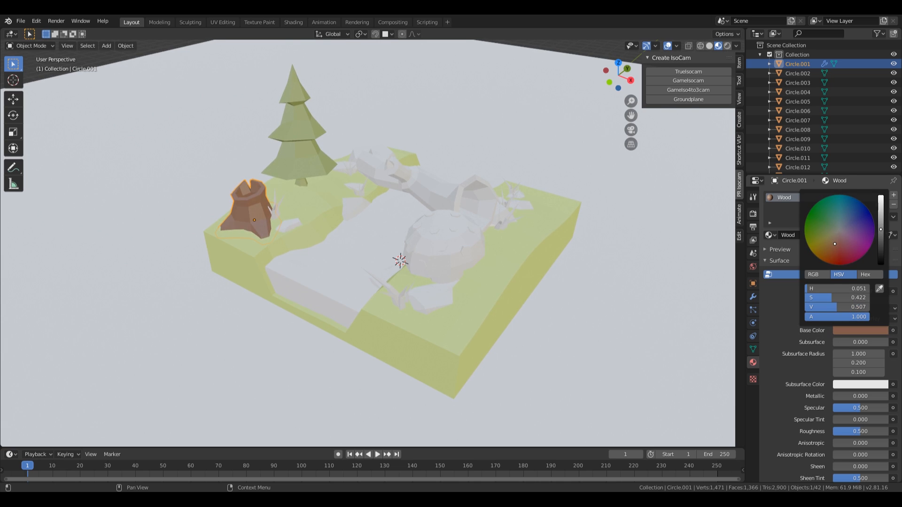
{"action": "middle_click_drag", "start_coordinate": [464, 217], "coordinate": [433, 218]}
{"action": "left_click", "coordinate": [433, 219]}
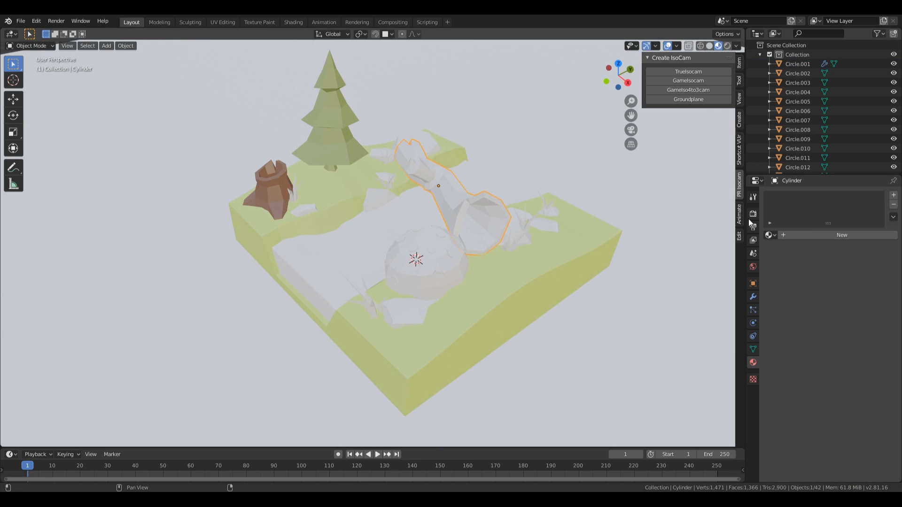
Step: Assign the Wood material to the fallen log
{"action": "left_click", "coordinate": [770, 235]}
{"action": "left_click", "coordinate": [782, 268]}
{"action": "middle_click_drag", "start_coordinate": [376, 235], "coordinate": [357, 298]}
Step: Select the pine tree's trunk faces and put Wood into a new second material slot
{"action": "left_click", "coordinate": [354, 217]}
{"action": "scroll", "coordinate": [377, 258], "scroll_direction": "up", "scroll_amount": 5}
{"action": "key", "text": "Tab"}
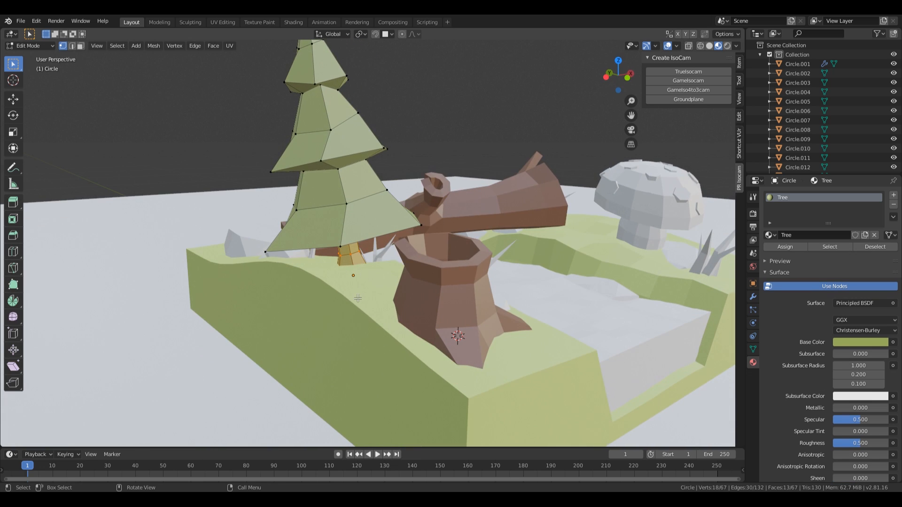
{"action": "key", "text": "3"}
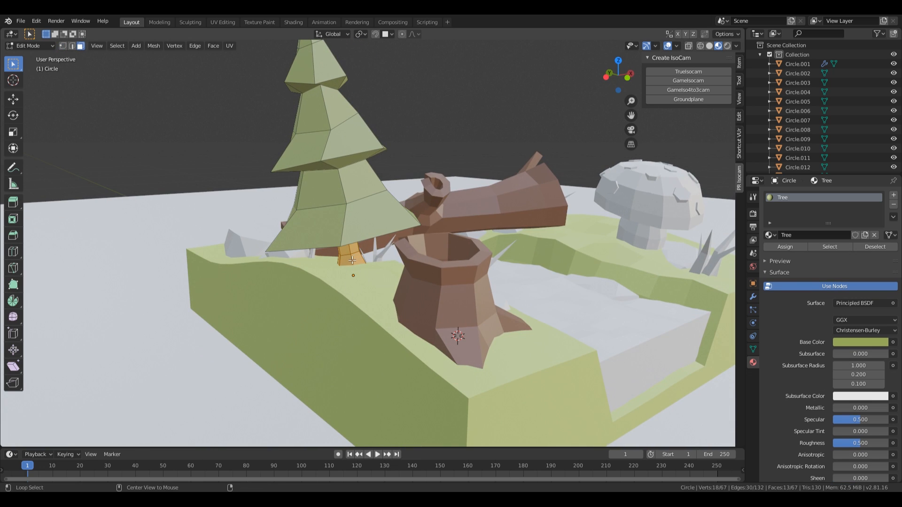
{"action": "key", "text": "ctrl+KP_Add"}
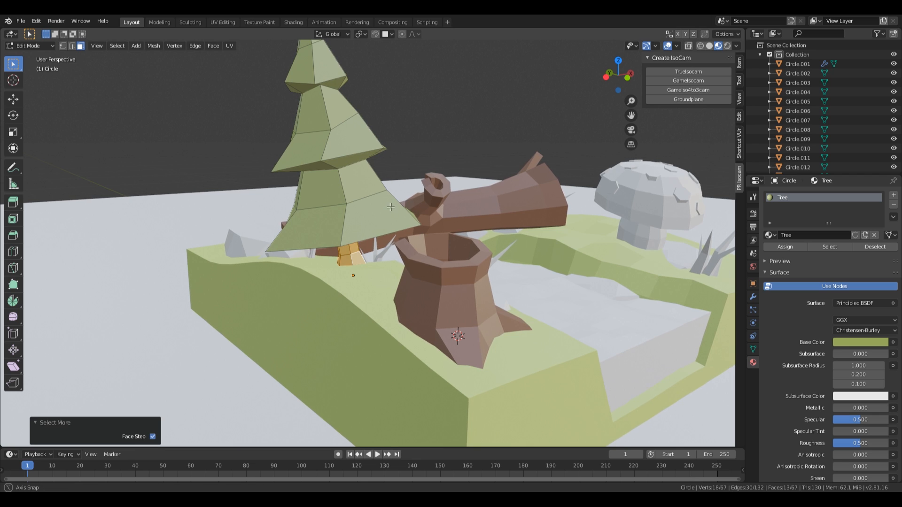
{"action": "middle_click_drag", "start_coordinate": [422, 235], "coordinate": [592, 211]}
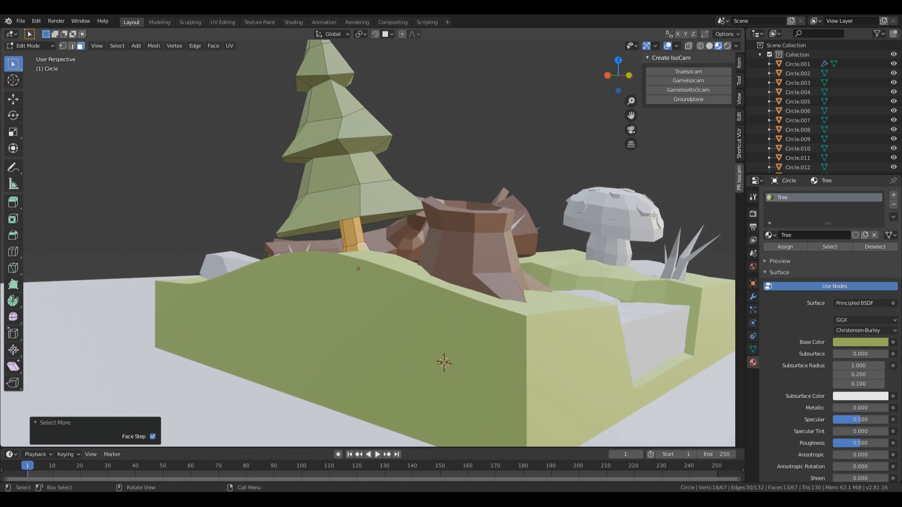
{"action": "left_click", "coordinate": [893, 204]}
{"action": "left_click", "coordinate": [894, 196]}
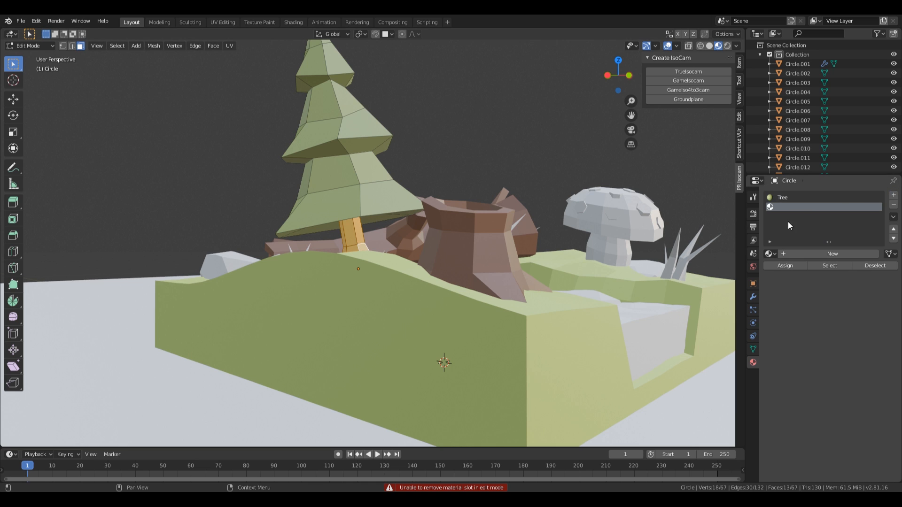
{"action": "left_click", "coordinate": [770, 253]}
{"action": "left_click", "coordinate": [785, 284]}
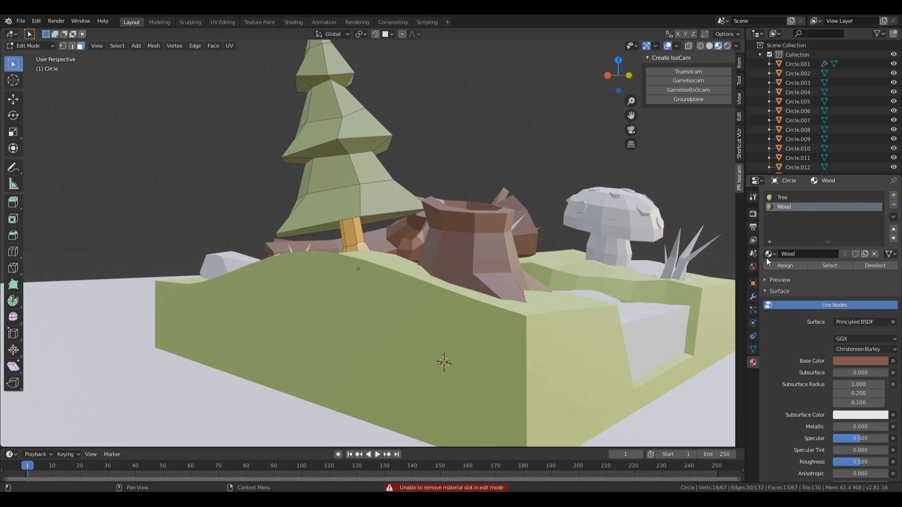
{"action": "middle_click_drag", "start_coordinate": [676, 268], "coordinate": [491, 258]}
{"action": "scroll", "coordinate": [620, 285], "scroll_direction": "down", "scroll_amount": 2}
{"action": "key", "text": "Tab"}
Step: Give the middle flat rock a new darkened peach material named Rocks
{"action": "left_click", "coordinate": [342, 229]}
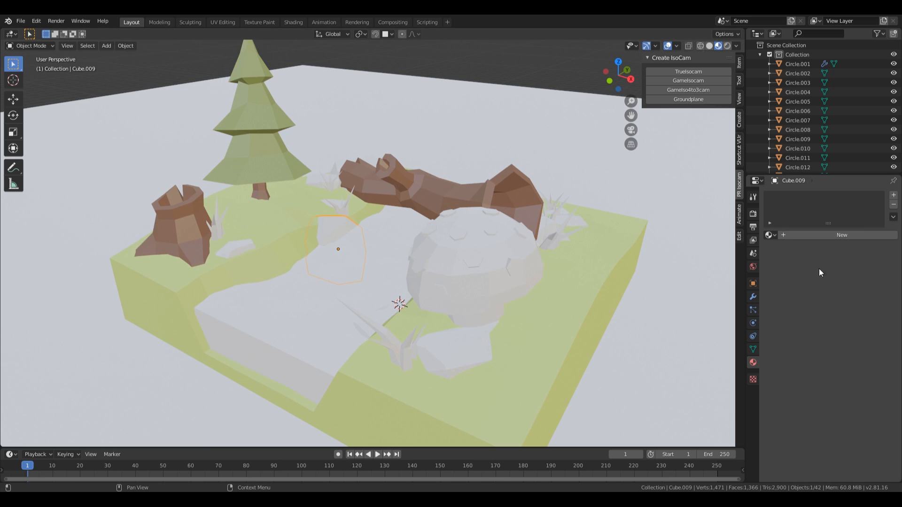
{"action": "left_click", "coordinate": [801, 235]}
{"action": "double_click", "coordinate": [794, 196]}
{"action": "type", "text": "R"}
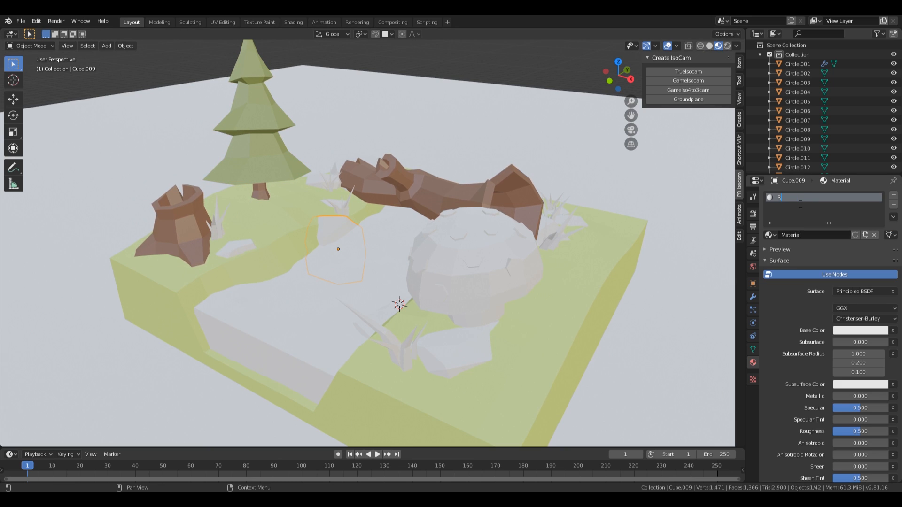
{"action": "type", "text": "ocks"}
{"action": "key", "text": "Return"}
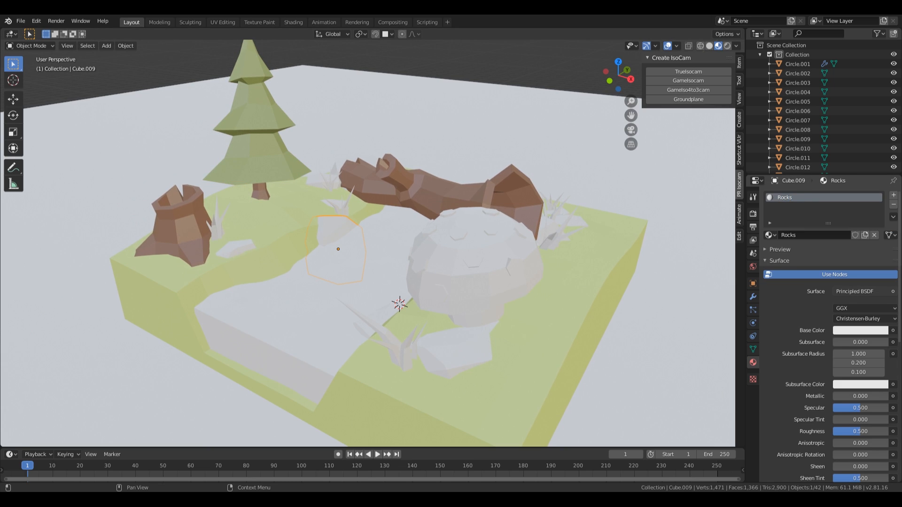
{"action": "left_click", "coordinate": [856, 331]}
{"action": "left_click_drag", "start_coordinate": [836, 232], "coordinate": [834, 240]}
{"action": "left_click_drag", "start_coordinate": [881, 214], "coordinate": [880, 214]}
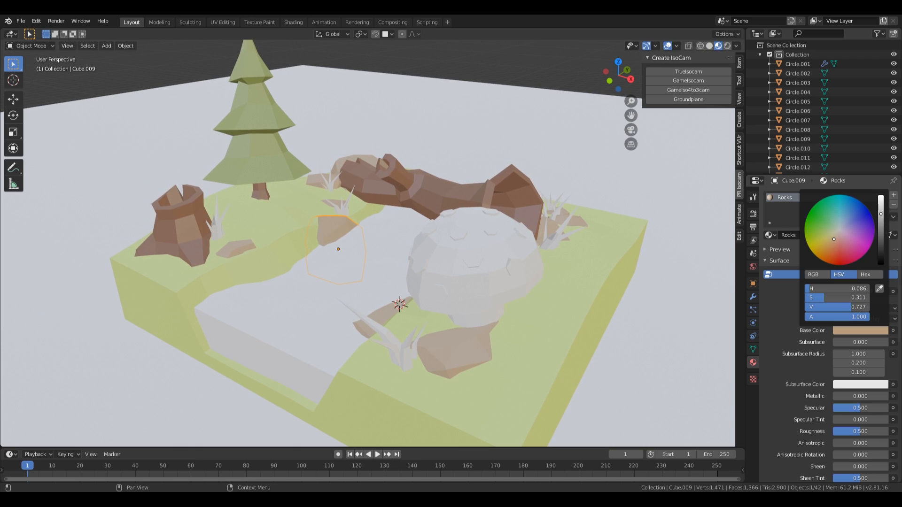
Step: Give the mushroom a new peach material named Shroom
{"action": "middle_click_drag", "start_coordinate": [429, 244], "coordinate": [438, 215], "text": "shift"}
{"action": "middle_click_drag", "start_coordinate": [514, 255], "coordinate": [475, 244]}
{"action": "left_click", "coordinate": [434, 244]}
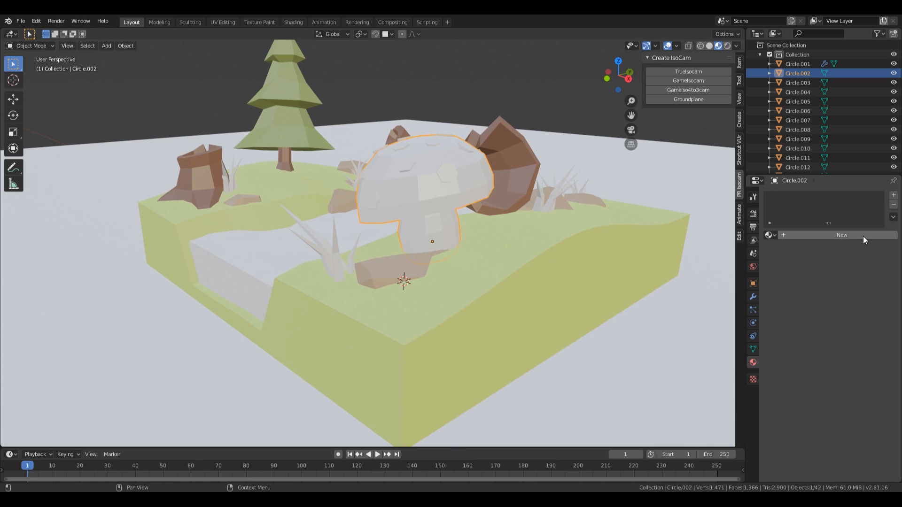
{"action": "left_click", "coordinate": [863, 236]}
{"action": "double_click", "coordinate": [794, 198]}
{"action": "type", "text": "Sghr"}
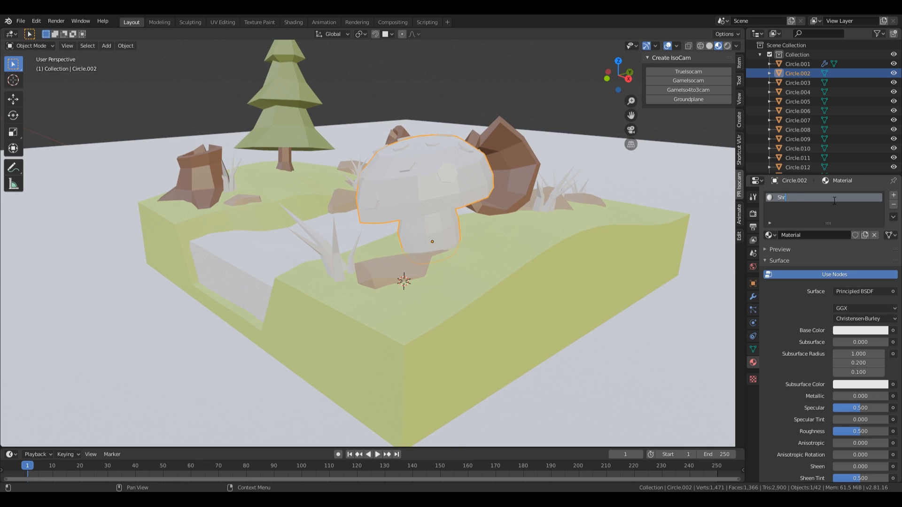
{"action": "left_click", "coordinate": [854, 331]}
{"action": "left_click_drag", "start_coordinate": [838, 233], "coordinate": [837, 235]}
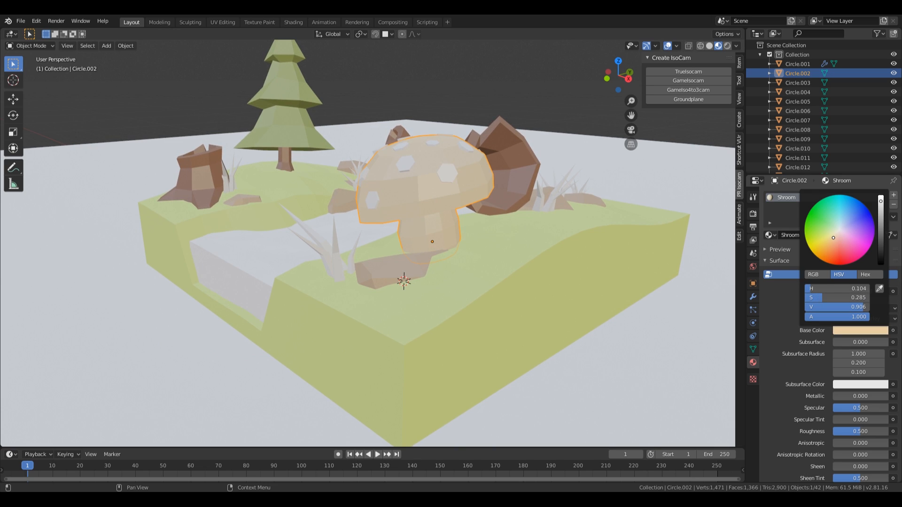
Step: In Edit Mode, flatten the mushroom cap's top face and grow the selection across the cap
{"action": "middle_click_drag", "start_coordinate": [514, 130], "coordinate": [497, 238]}
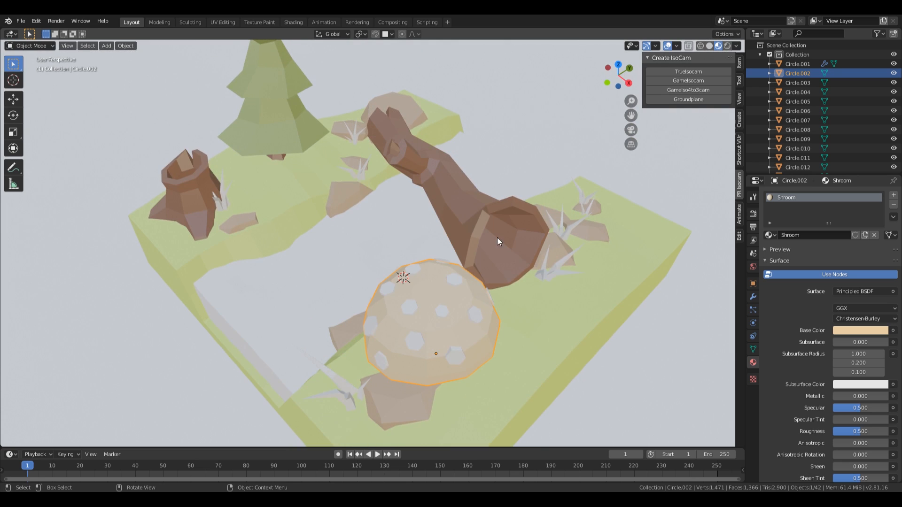
{"action": "key", "text": "Tab"}
{"action": "scroll", "coordinate": [452, 348], "scroll_direction": "up", "scroll_amount": 2}
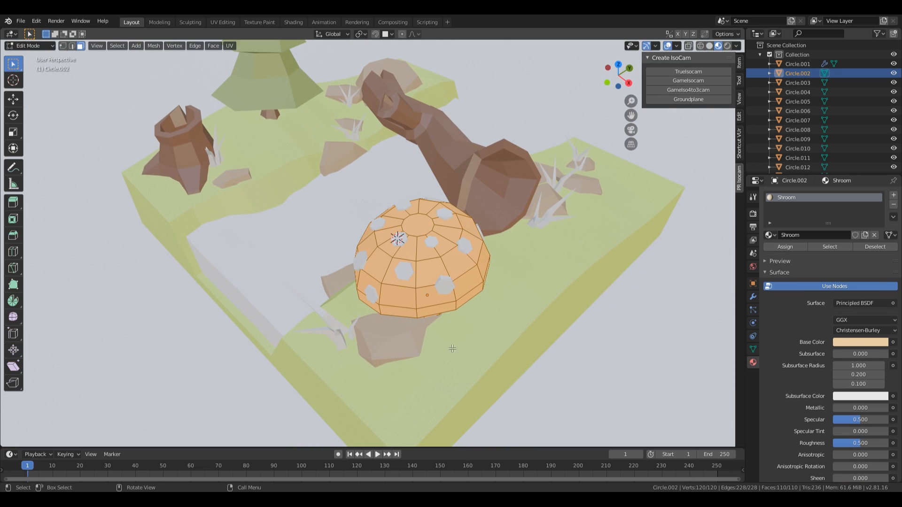
{"action": "left_click", "coordinate": [420, 224]}
{"action": "middle_click_drag", "start_coordinate": [511, 248], "coordinate": [465, 234]}
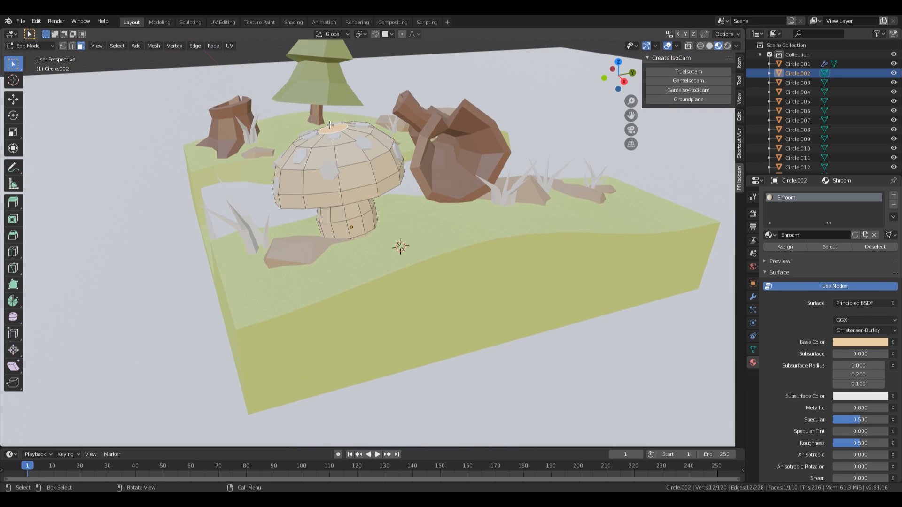
{"action": "scroll", "coordinate": [330, 125], "scroll_direction": "up", "scroll_amount": 2}
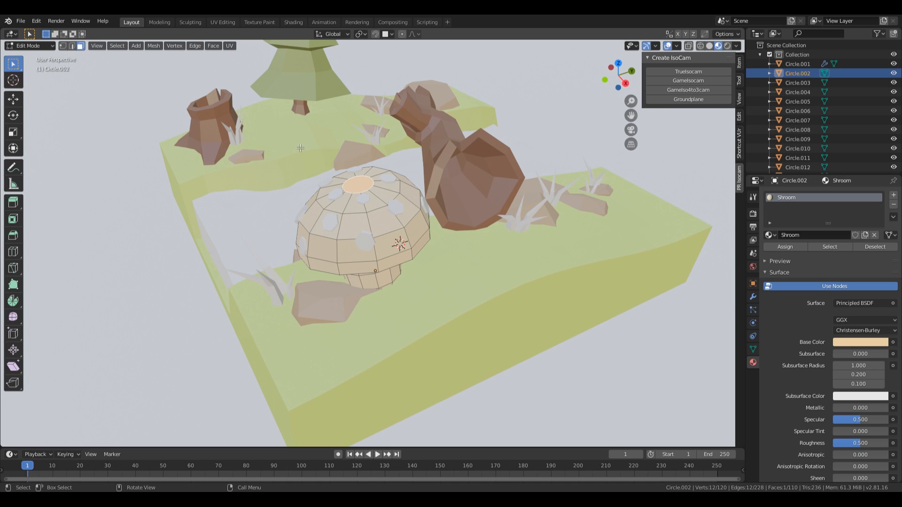
{"action": "middle_click_drag", "start_coordinate": [424, 235], "coordinate": [397, 211]}
{"action": "key", "text": "q"}
{"action": "left_click", "coordinate": [397, 211]}
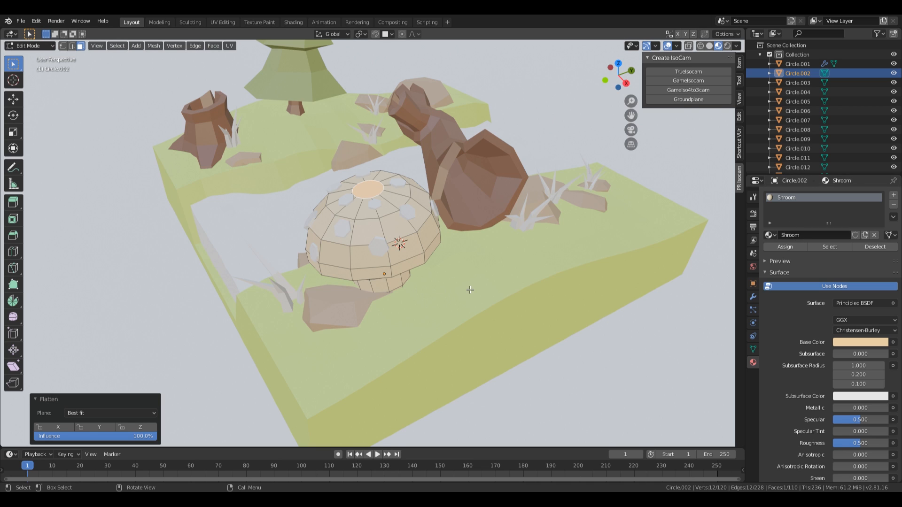
{"action": "key", "text": "ctrl+KP_Add"}
{"action": "key", "text": "ctrl+KP_Add"}
{"action": "key", "text": "ctrl+KP_Add"}
{"action": "key", "text": "ctrl+KP_Add"}
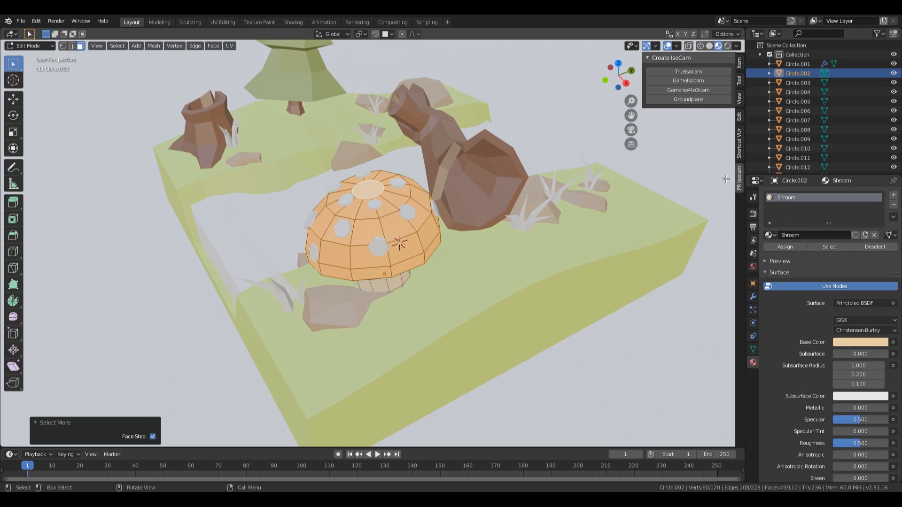
Step: Assign a new saturated red material named Red to the selected cap faces
{"action": "left_click", "coordinate": [893, 195]}
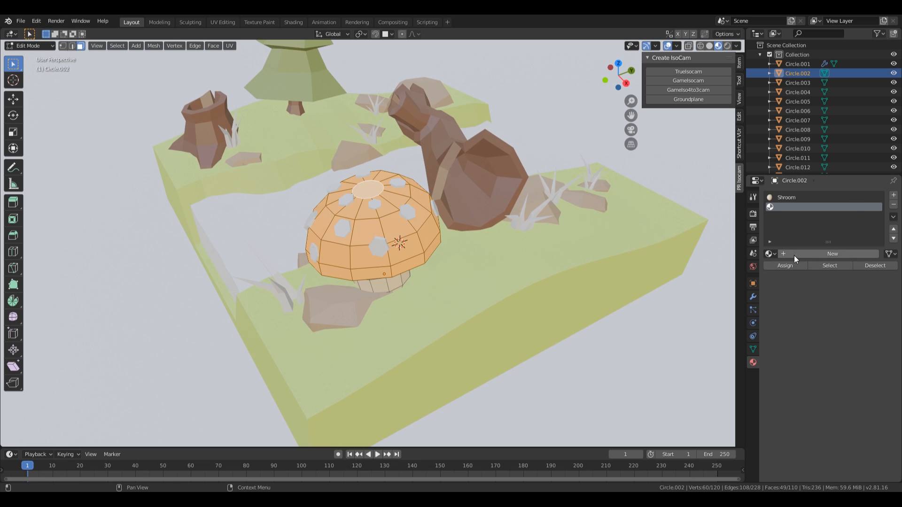
{"action": "left_click", "coordinate": [794, 256]}
{"action": "double_click", "coordinate": [785, 207]}
{"action": "type", "text": "R"}
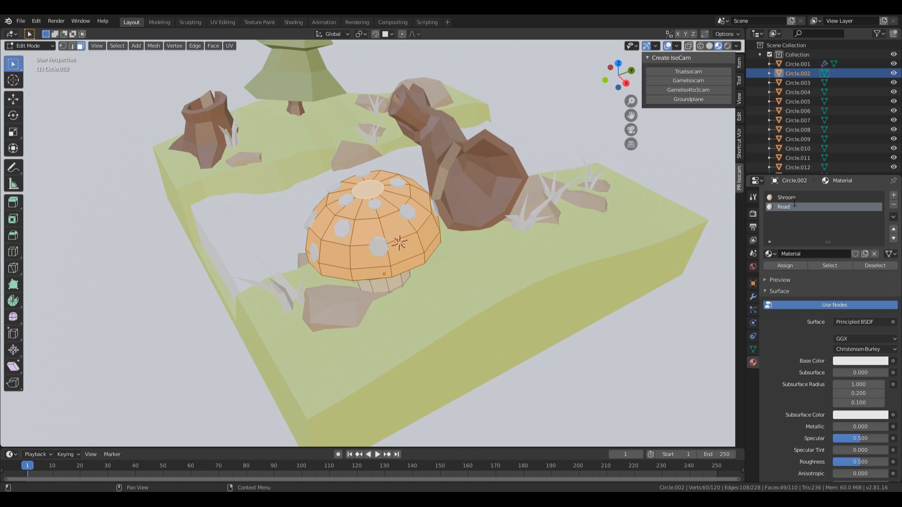
{"action": "type", "text": "ed"}
{"action": "key", "text": "Return"}
{"action": "left_click", "coordinate": [844, 363]}
{"action": "left_click", "coordinate": [836, 277]}
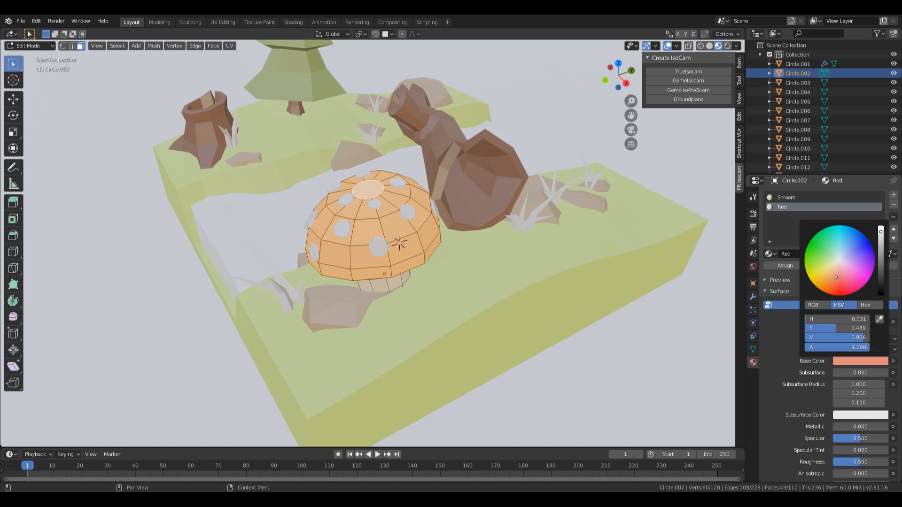
{"action": "left_click_drag", "start_coordinate": [835, 277], "coordinate": [836, 288]}
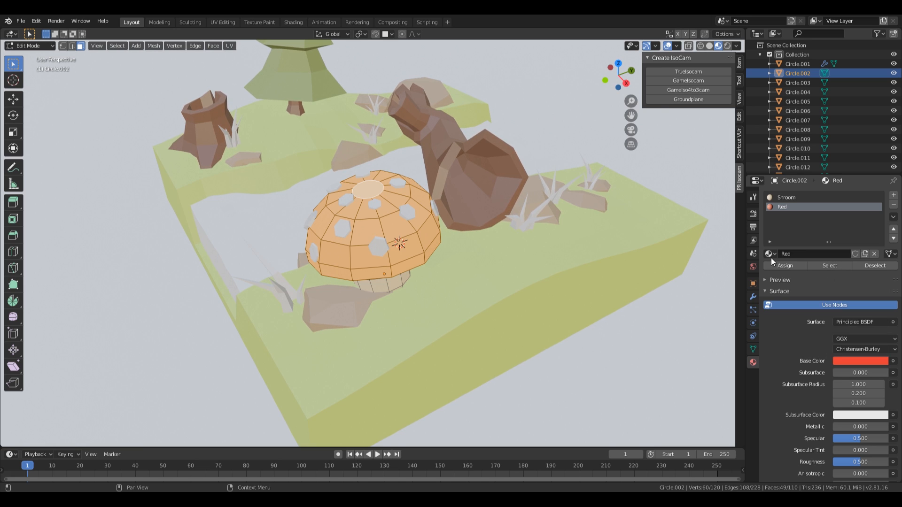
{"action": "left_click", "coordinate": [783, 266]}
{"action": "middle_click_drag", "start_coordinate": [423, 207], "coordinate": [483, 237]}
{"action": "key", "text": "Tab"}
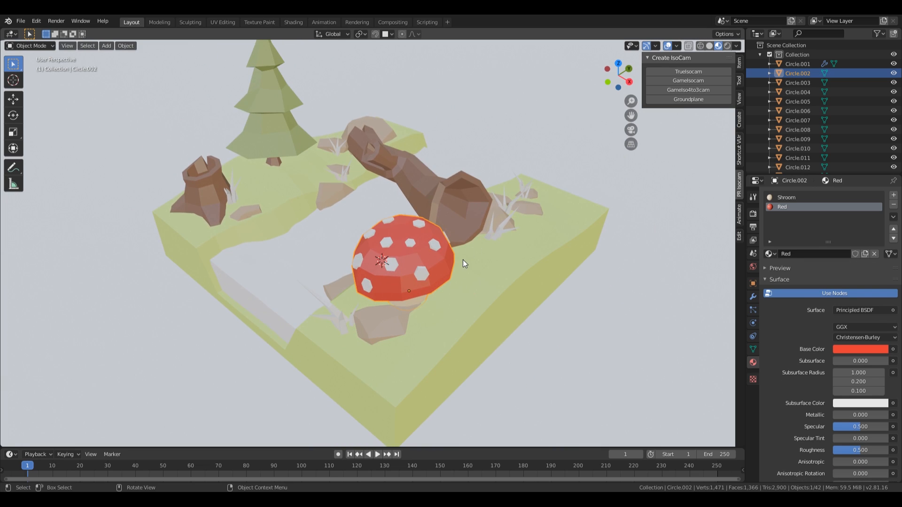
Step: Give the mushroom's white spots a new material named Light Dot
{"action": "left_click", "coordinate": [425, 277]}
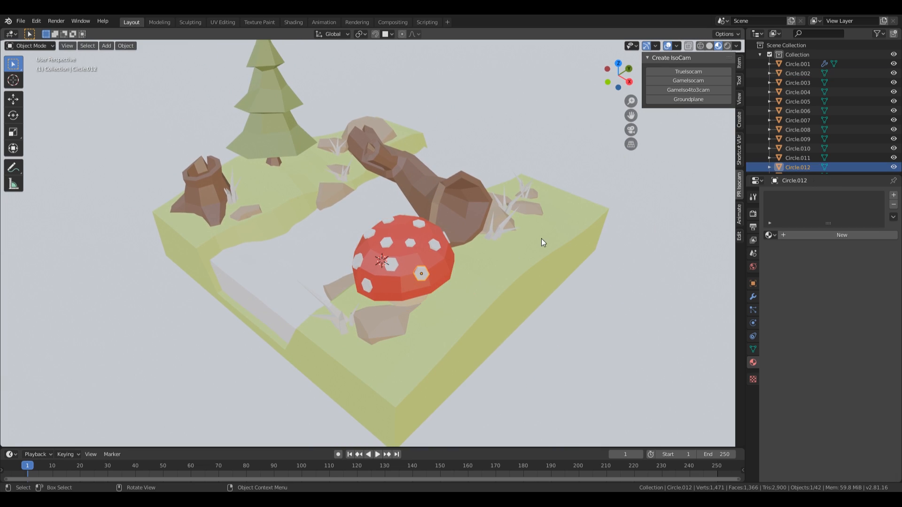
{"action": "left_click", "coordinate": [803, 237]}
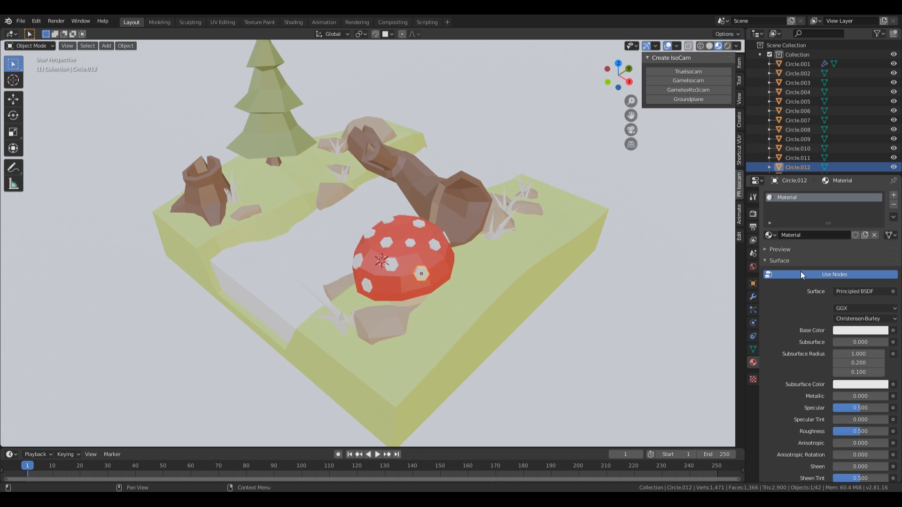
{"action": "type", "text": "Light Dot"}
{"action": "key", "text": "Return"}
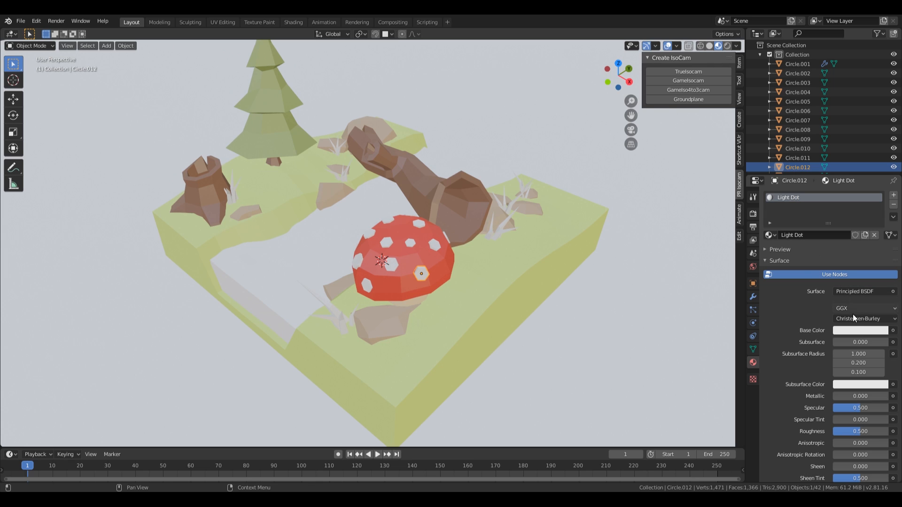
Step: Make Light Dot an Emission shader with strength 2
{"action": "left_click", "coordinate": [865, 291]}
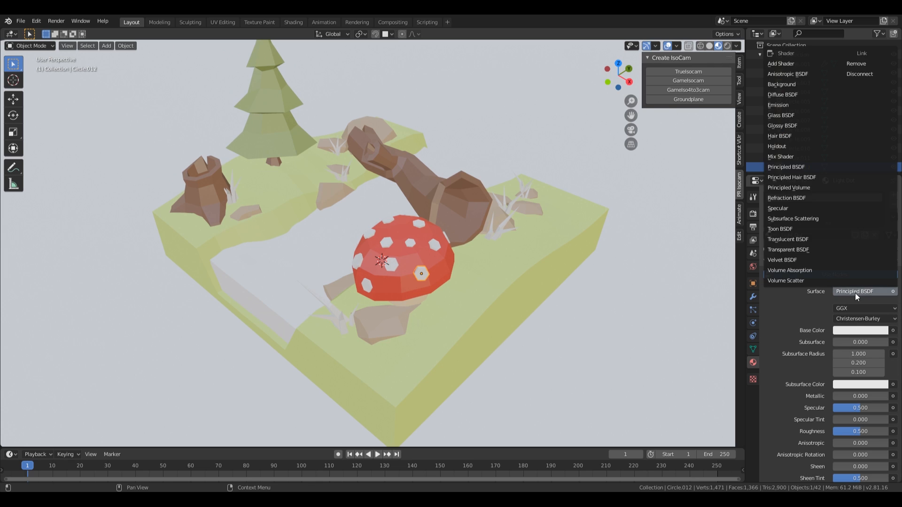
{"action": "left_click", "coordinate": [863, 293]}
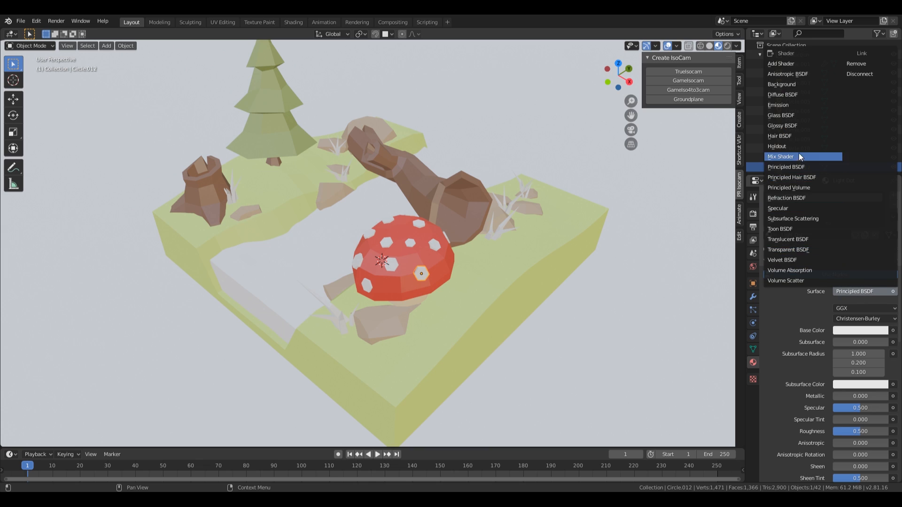
{"action": "left_click", "coordinate": [789, 105]}
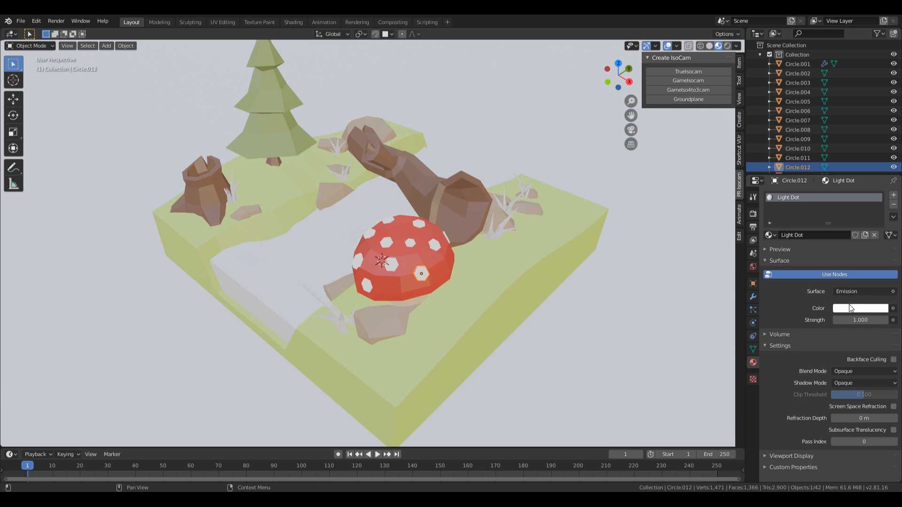
{"action": "left_click", "coordinate": [885, 316]}
{"action": "type", "text": "2"}
{"action": "key", "text": "Return"}
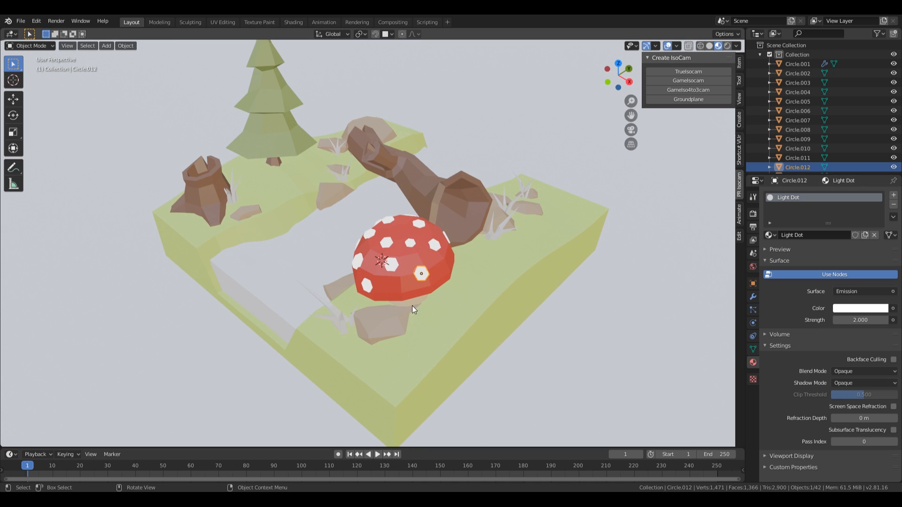
Step: Select the grass tuft beside the mushroom and browse the existing materials
{"action": "middle_click_drag", "start_coordinate": [475, 228], "coordinate": [359, 324]}
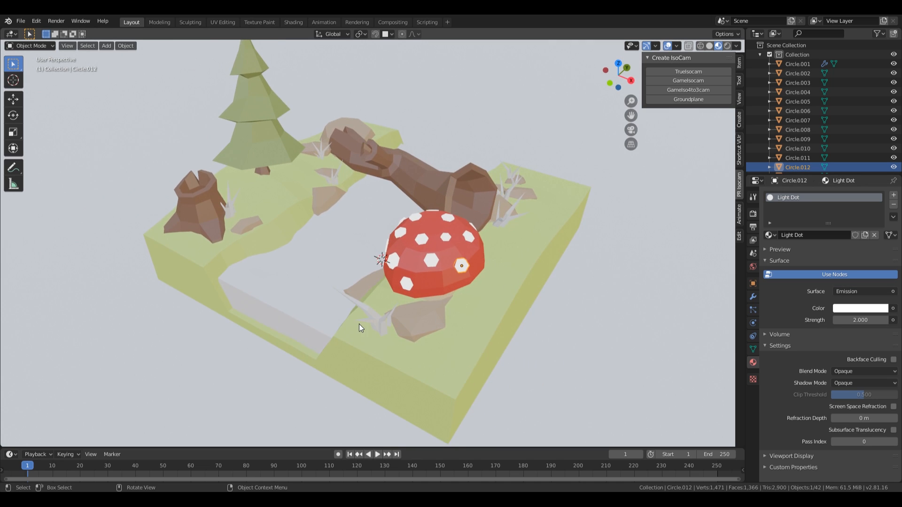
{"action": "left_click", "coordinate": [385, 322]}
{"action": "left_click", "coordinate": [769, 234]}
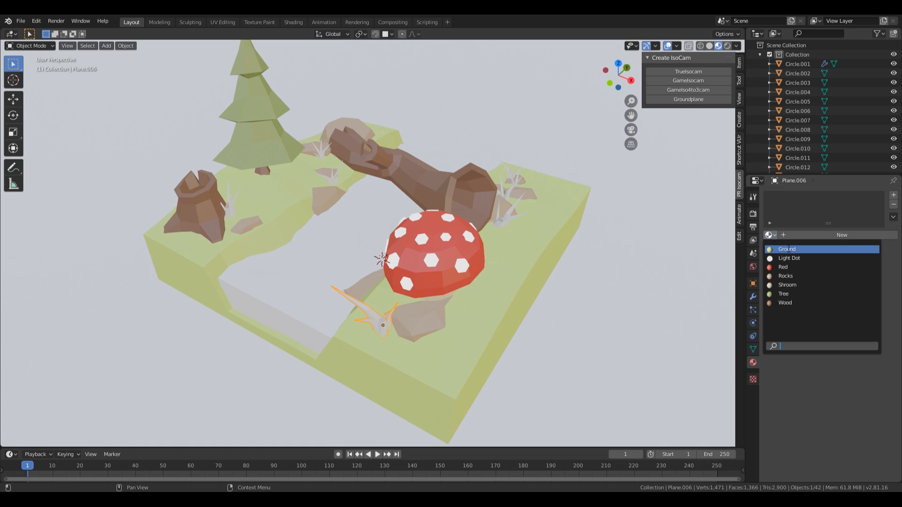
Step: Assign Light Dot to the grass, then make a separate copy named Light Grass
{"action": "left_click", "coordinate": [789, 258]}
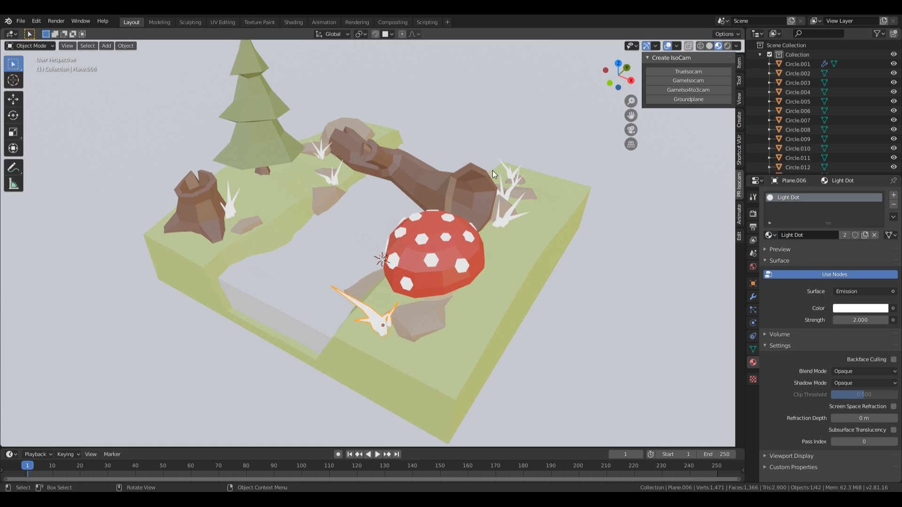
{"action": "middle_click_drag", "start_coordinate": [578, 249], "coordinate": [545, 258]}
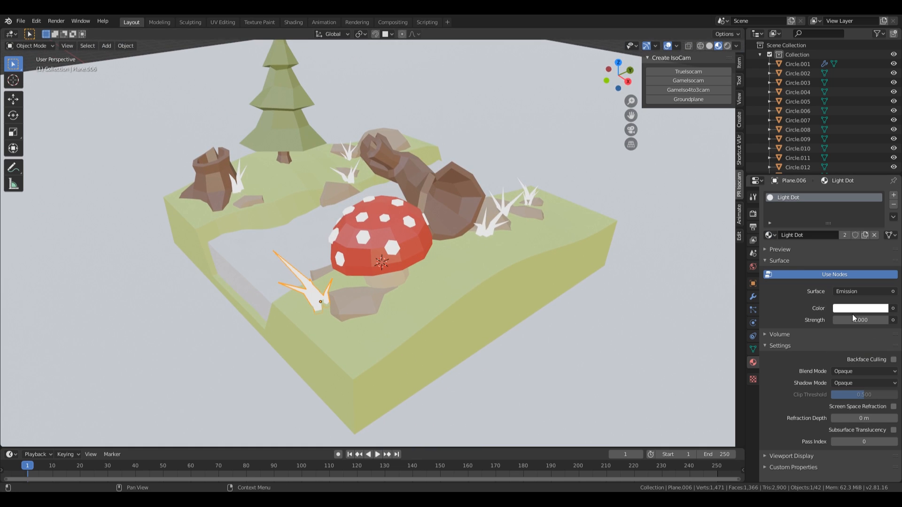
{"action": "left_click", "coordinate": [864, 235]}
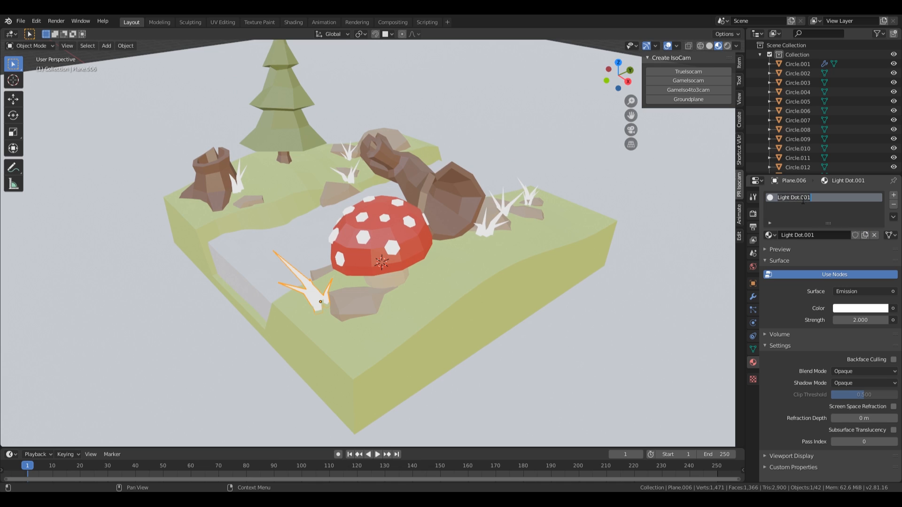
{"action": "type", "text": "Light Grass"}
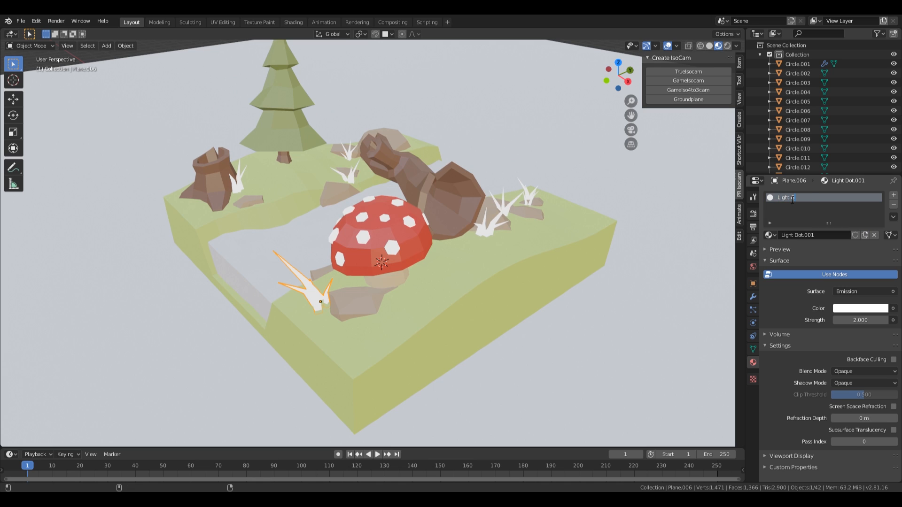
{"action": "key", "text": "Return"}
Step: Tint the Light Grass emission lilac and set its strength to 5
{"action": "left_click", "coordinate": [852, 308]}
{"action": "mouse_move", "coordinate": [848, 210]}
{"action": "left_mouse_down"}
{"action": "mouse_move", "coordinate": [856, 208]}
{"action": "mouse_move", "coordinate": [854, 195]}
{"action": "left_mouse_up"}
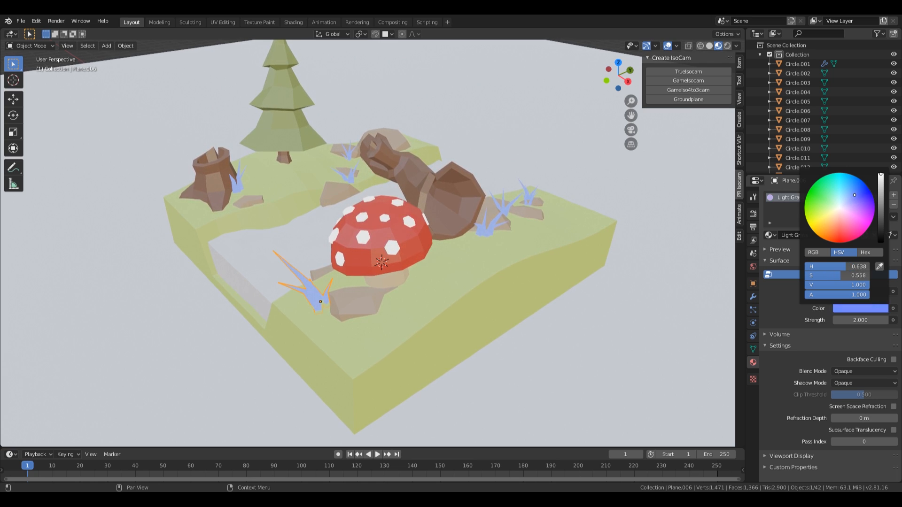
{"action": "left_click", "coordinate": [860, 320]}
{"action": "type", "text": "5"}
{"action": "key", "text": "Return"}
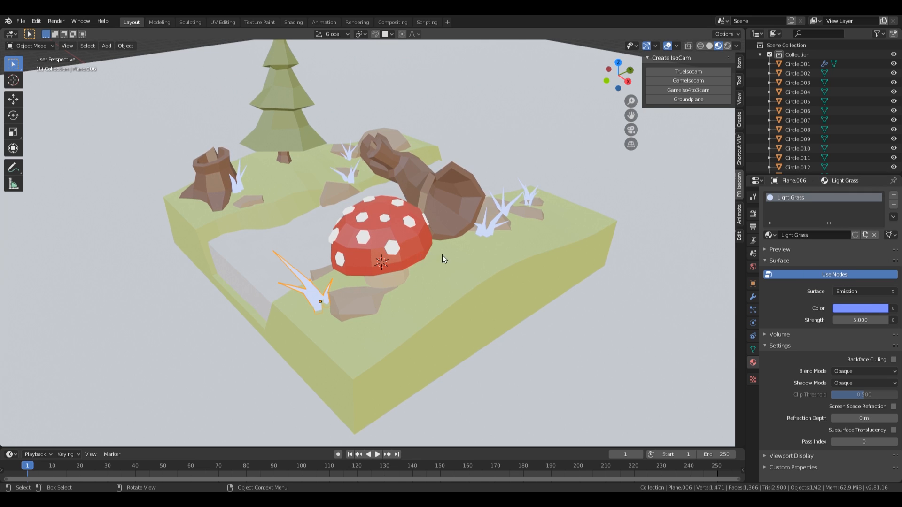
{"action": "middle_click_drag", "start_coordinate": [441, 255], "coordinate": [497, 189]}
Step: Rename the ground plane's material to Bg and darken its base colour to 0.5 value grey
{"action": "scroll", "coordinate": [497, 190], "scroll_direction": "down", "scroll_amount": 4}
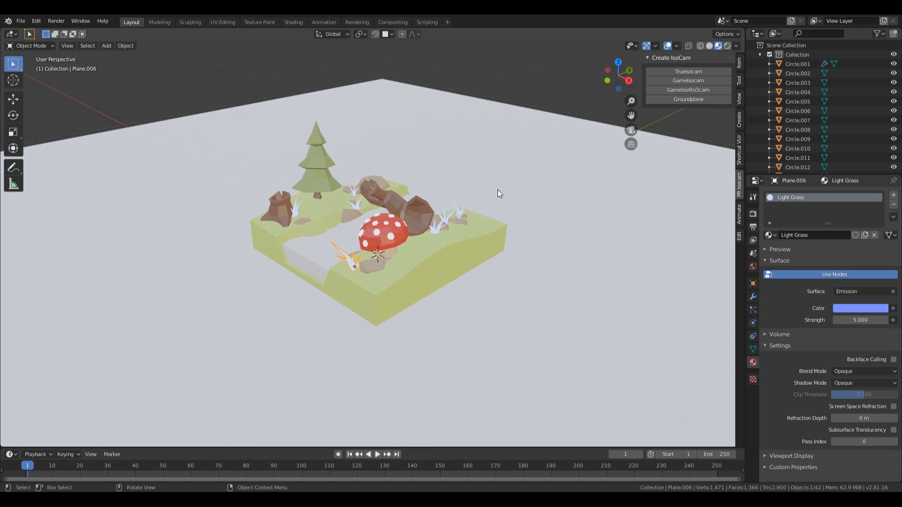
{"action": "left_click", "coordinate": [594, 196]}
{"action": "scroll", "coordinate": [611, 207], "scroll_direction": "up", "scroll_amount": 3}
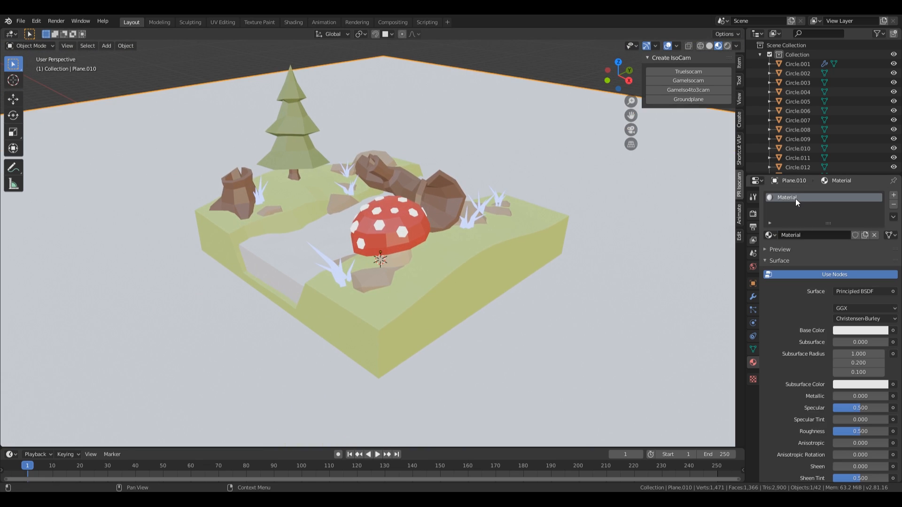
{"action": "type", "text": "Bg"}
{"action": "key", "text": "Return"}
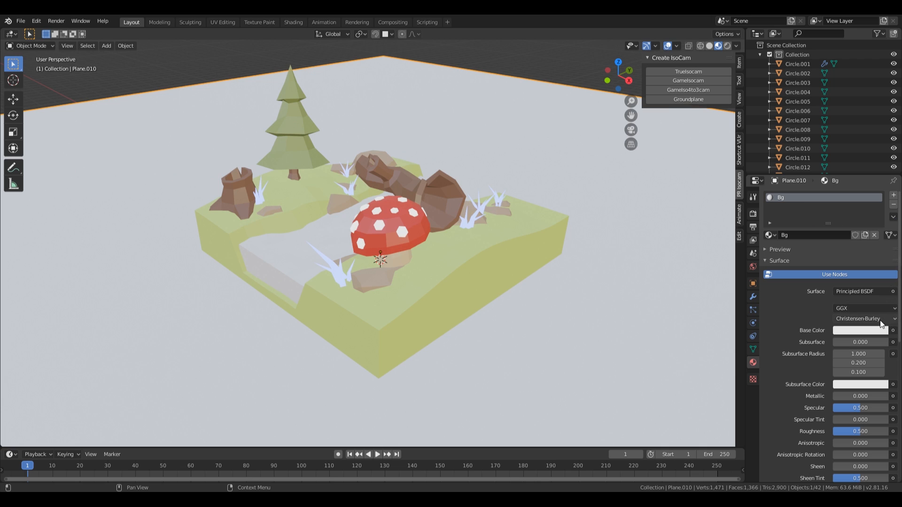
{"action": "left_click", "coordinate": [875, 331]}
{"action": "left_click", "coordinate": [880, 230]}
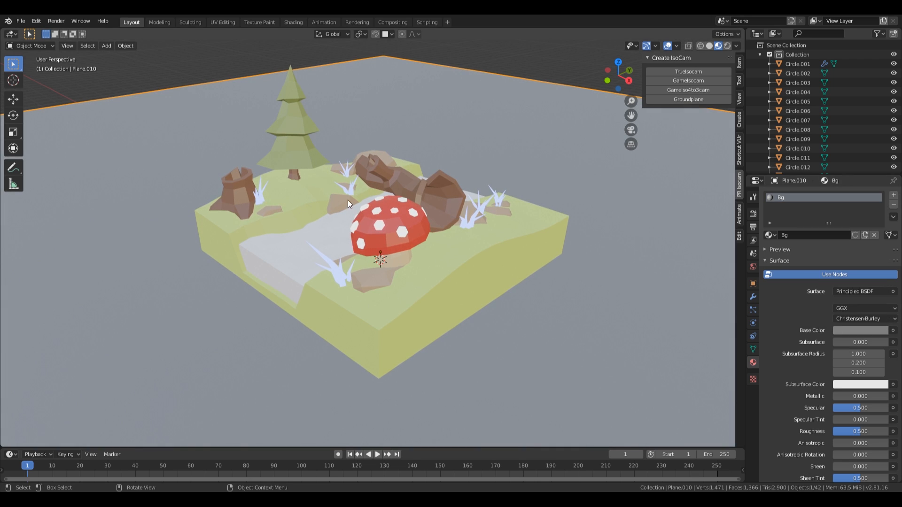
{"action": "middle_click_drag", "start_coordinate": [527, 237], "coordinate": [345, 309]}
Step: Give the river plane a new Water material with IOR 1.333 and transmission 0.9
{"action": "left_click", "coordinate": [420, 256]}
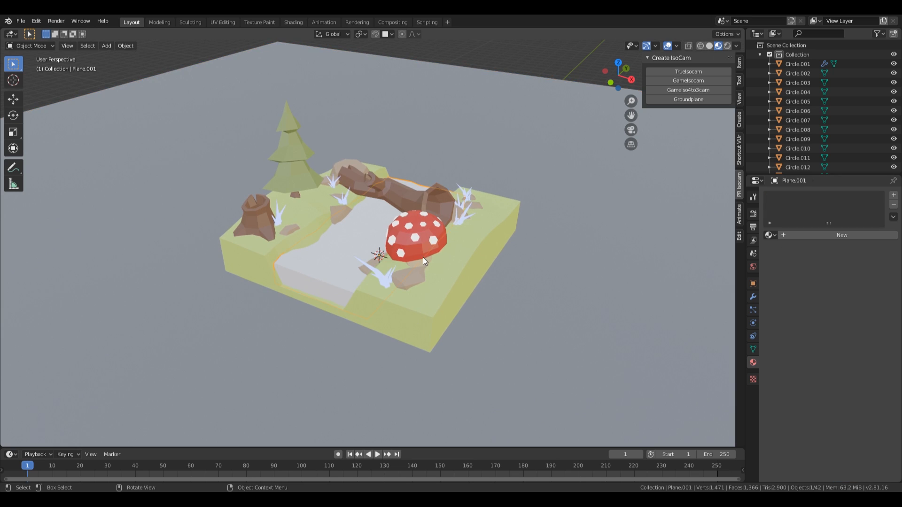
{"action": "left_click", "coordinate": [813, 235]}
{"action": "type", "text": "Water"}
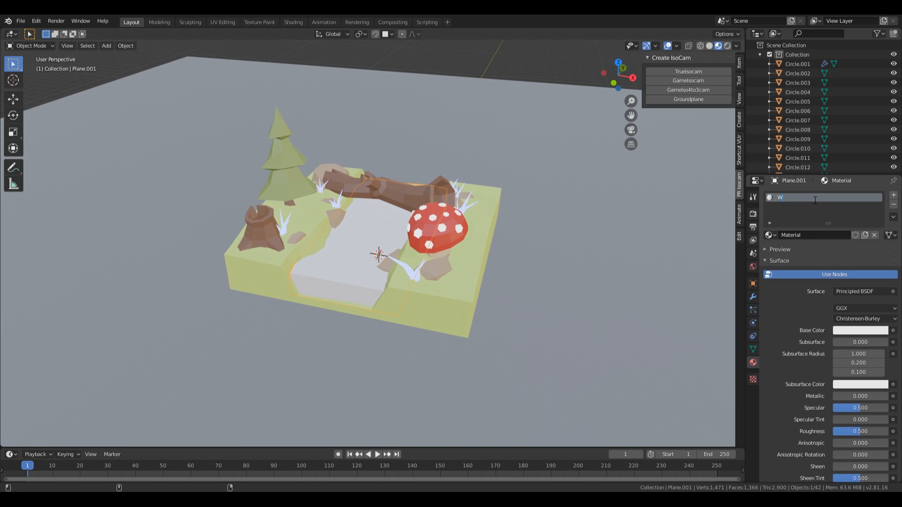
{"action": "key", "text": "Return"}
{"action": "scroll", "coordinate": [807, 282], "scroll_direction": "down", "scroll_amount": 2}
{"action": "scroll", "coordinate": [802, 355], "scroll_direction": "down", "scroll_amount": 5}
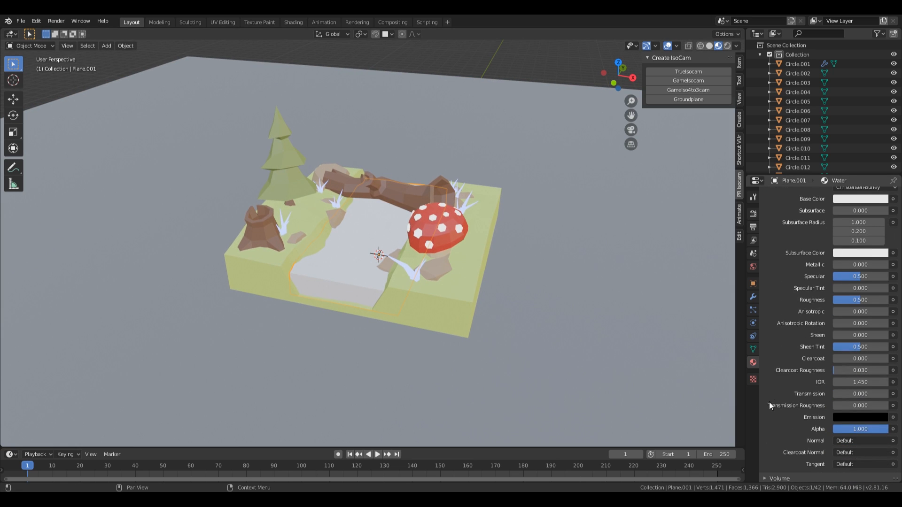
{"action": "double_click", "coordinate": [863, 381]}
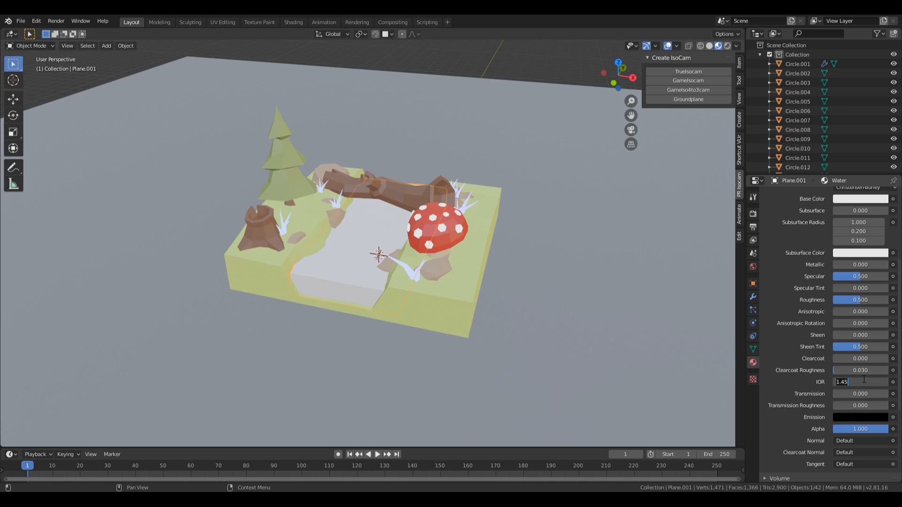
{"action": "type", "text": "1.333"}
{"action": "key", "text": "Return"}
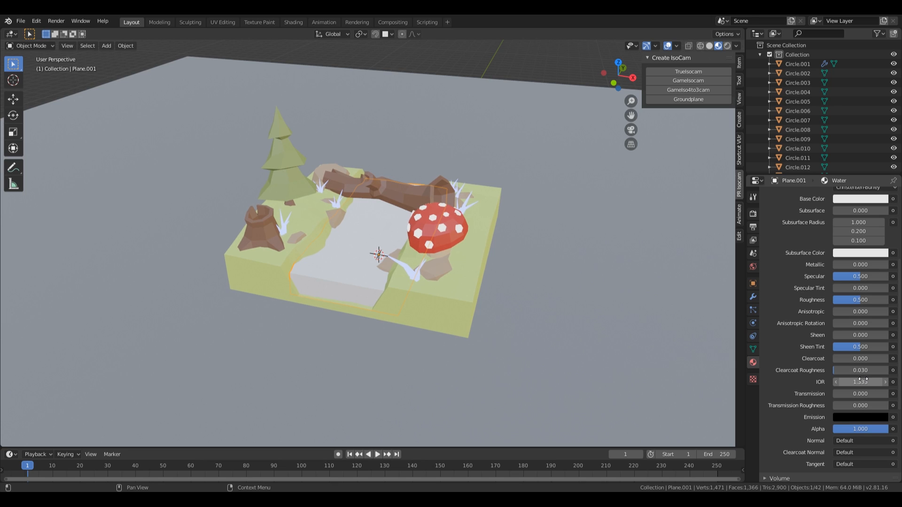
{"action": "double_click", "coordinate": [869, 394]}
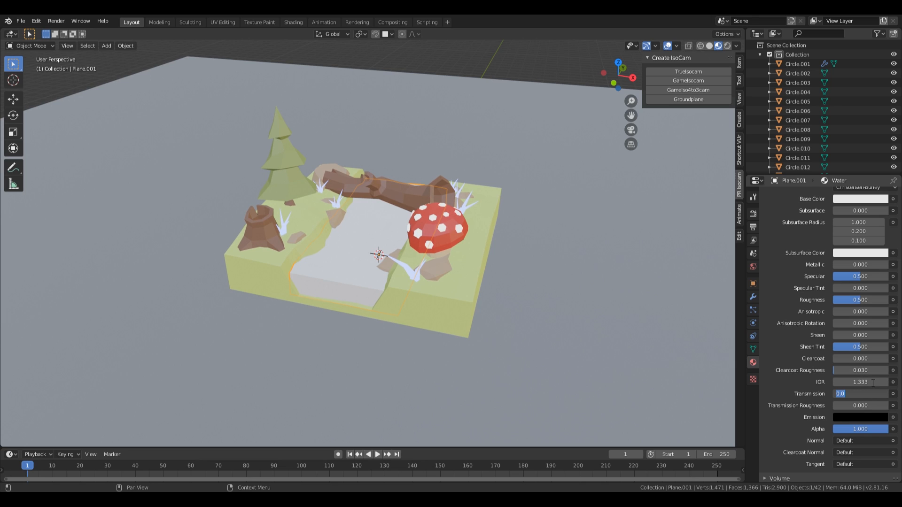
{"action": "type", "text": "."}
{"action": "type", "text": "9"}
{"action": "key", "text": "Return"}
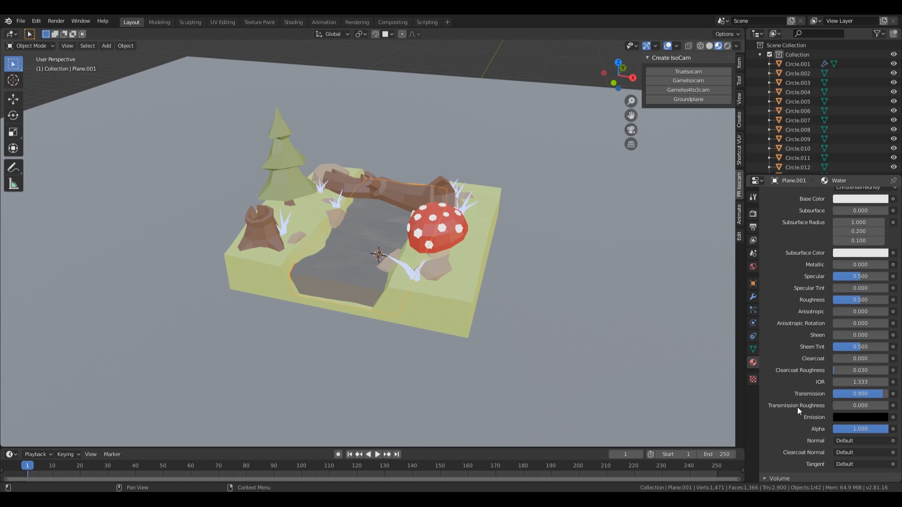
Step: Make the water light blue and lower its roughness to 0.1
{"action": "scroll", "coordinate": [315, 271], "scroll_direction": "up", "scroll_amount": 4}
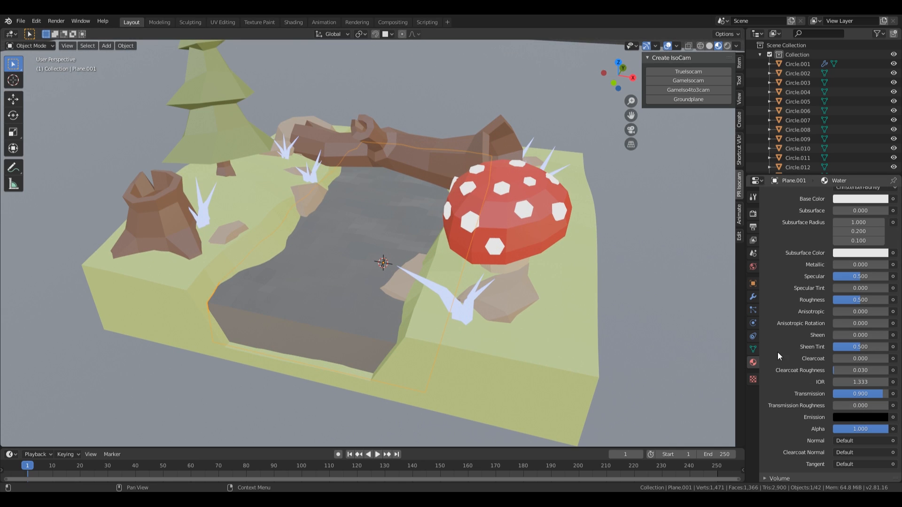
{"action": "scroll", "coordinate": [796, 353], "scroll_direction": "up", "scroll_amount": 3}
{"action": "left_click", "coordinate": [845, 255]}
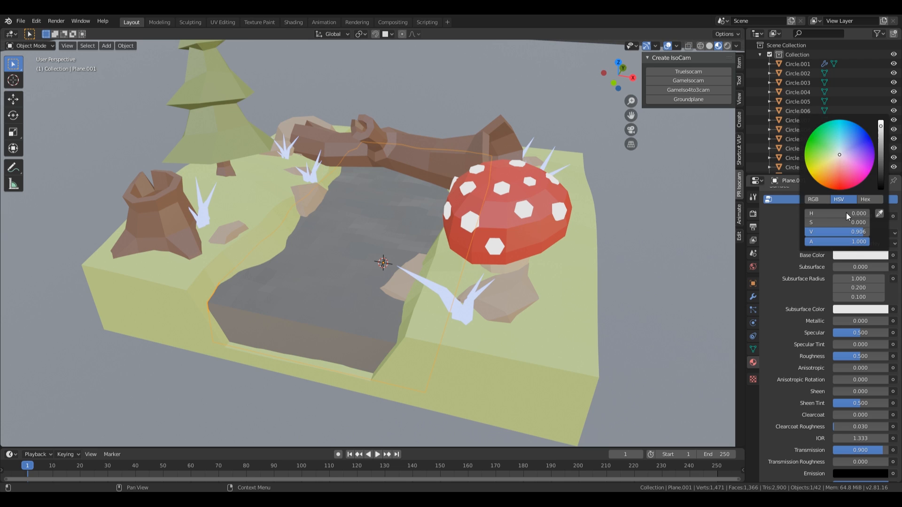
{"action": "mouse_move", "coordinate": [852, 132]}
{"action": "left_mouse_down"}
{"action": "mouse_move", "coordinate": [849, 141]}
{"action": "mouse_move", "coordinate": [844, 132]}
{"action": "left_mouse_up"}
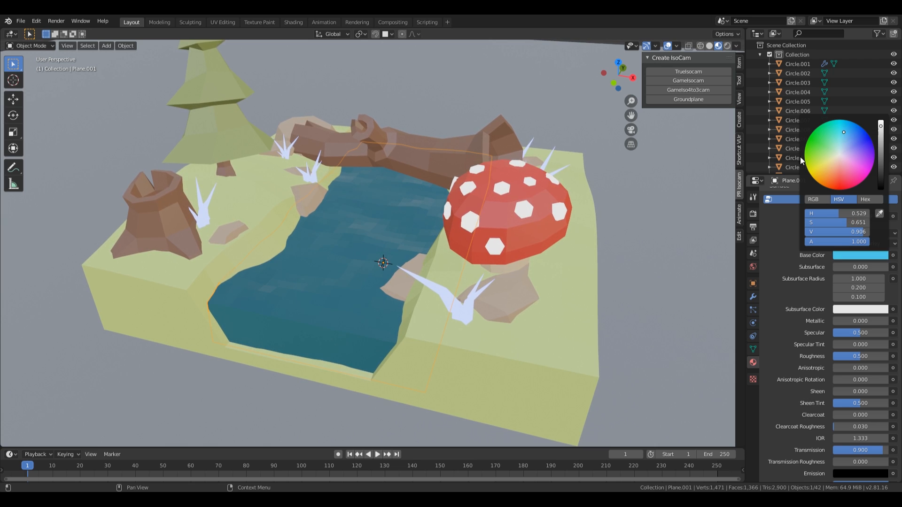
{"action": "scroll", "coordinate": [806, 341], "scroll_direction": "down", "scroll_amount": 3}
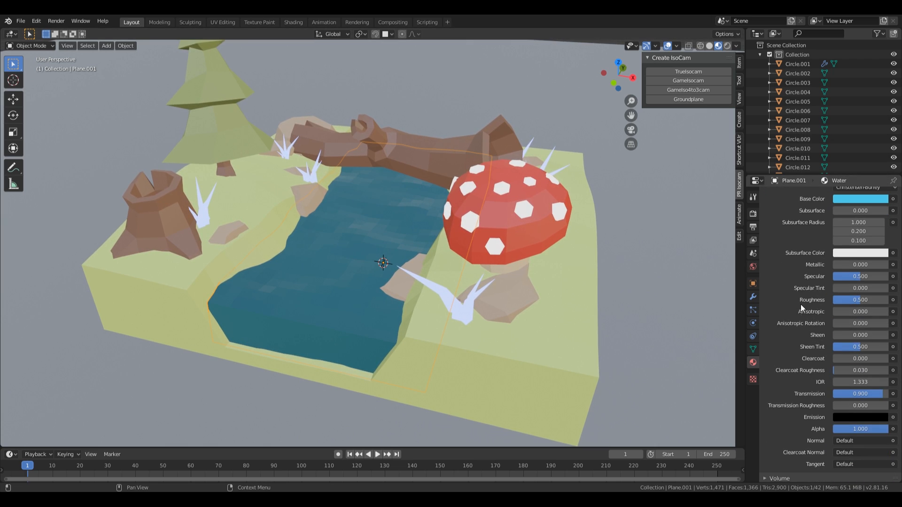
{"action": "mouse_move", "coordinate": [846, 299]}
{"action": "left_mouse_down"}
{"action": "mouse_move", "coordinate": [818, 299]}
{"action": "mouse_move", "coordinate": [834, 299]}
{"action": "left_mouse_up"}
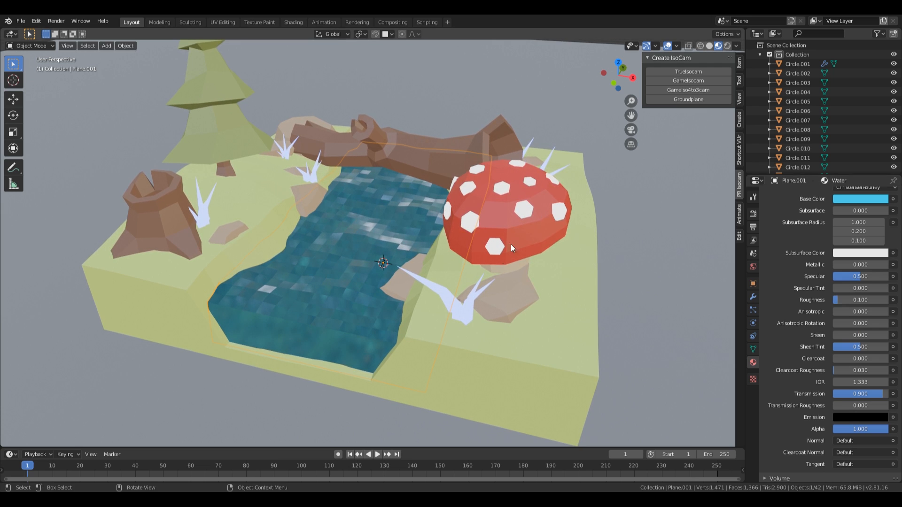
{"action": "middle_click_drag", "start_coordinate": [463, 234], "coordinate": [511, 234]}
{"action": "scroll", "coordinate": [428, 228], "scroll_direction": "down", "scroll_amount": 4}
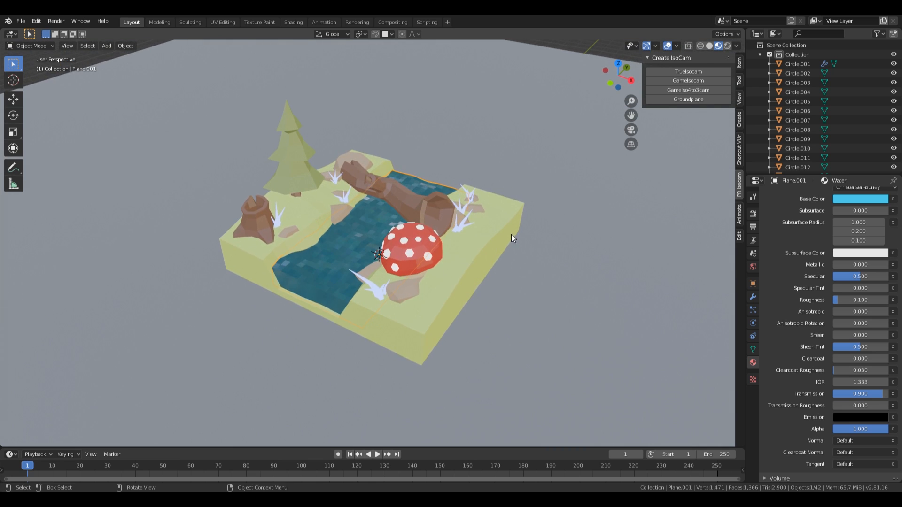
Step: Preview with Scene Lights and Scene World, viewed through the orthographic camera
{"action": "left_click", "coordinate": [735, 45]}
{"action": "left_click", "coordinate": [685, 92]}
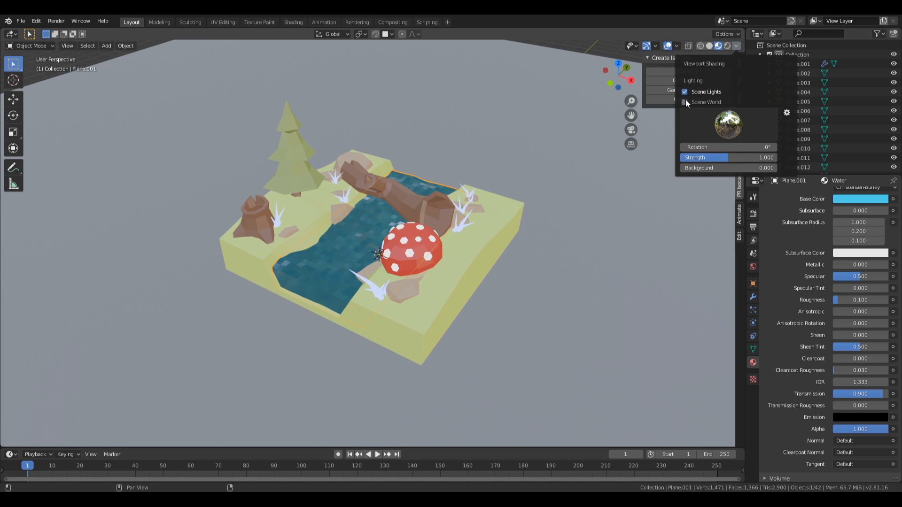
{"action": "left_click", "coordinate": [685, 100]}
{"action": "key", "text": "KP_0"}
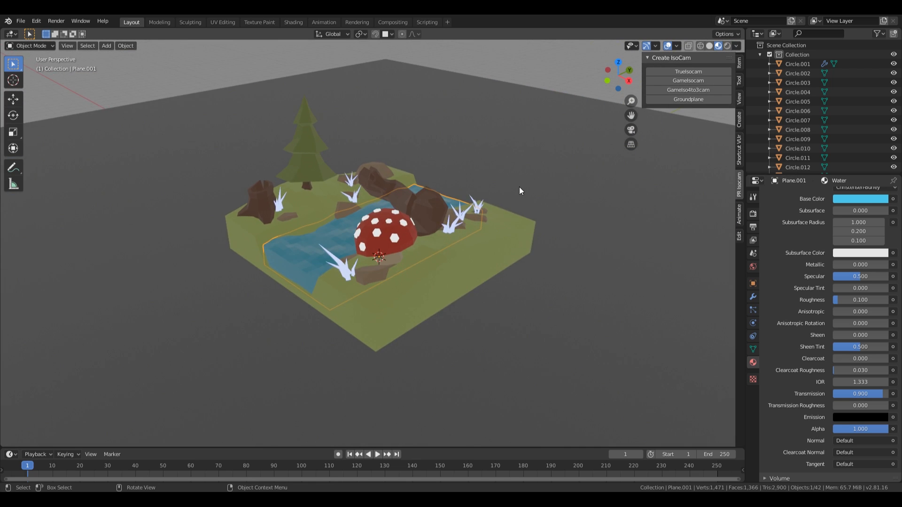
Step: Save the file as 002-enchanted-forest-fix.blend
{"action": "scroll", "coordinate": [523, 206], "scroll_direction": "down", "scroll_amount": 2}
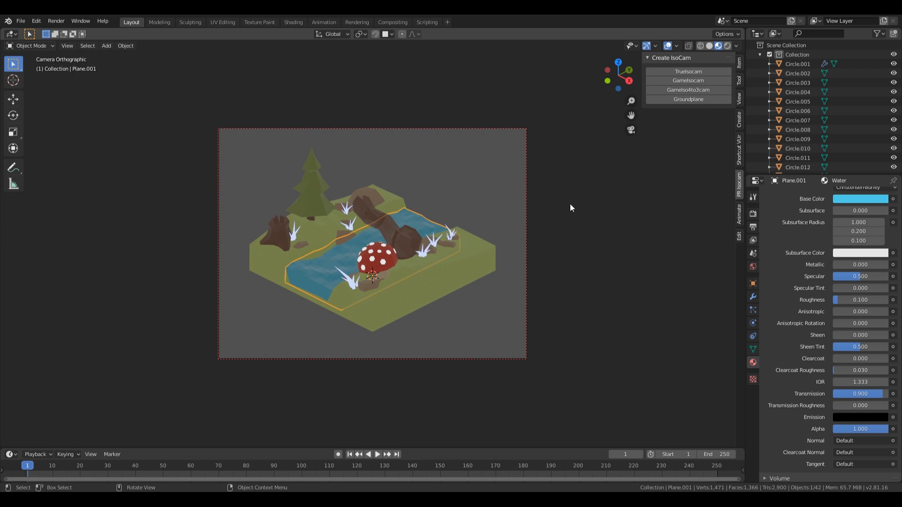
{"action": "key", "text": "ctrl+s"}
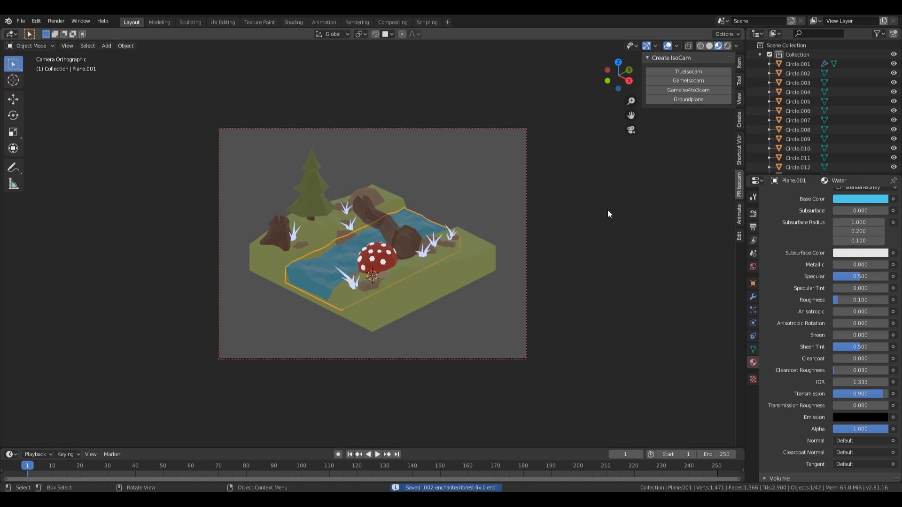
{"action": "scroll", "coordinate": [587, 210], "scroll_direction": "up", "scroll_amount": 3}
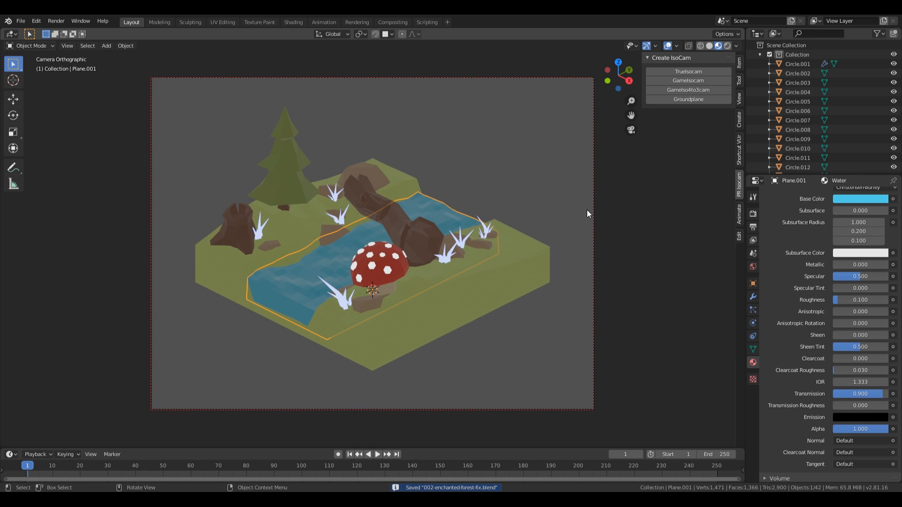
Step: Turn on Ambient Occlusion, Bloom and Screen Space Reflections in the Eevee render settings
{"action": "left_click", "coordinate": [753, 215]}
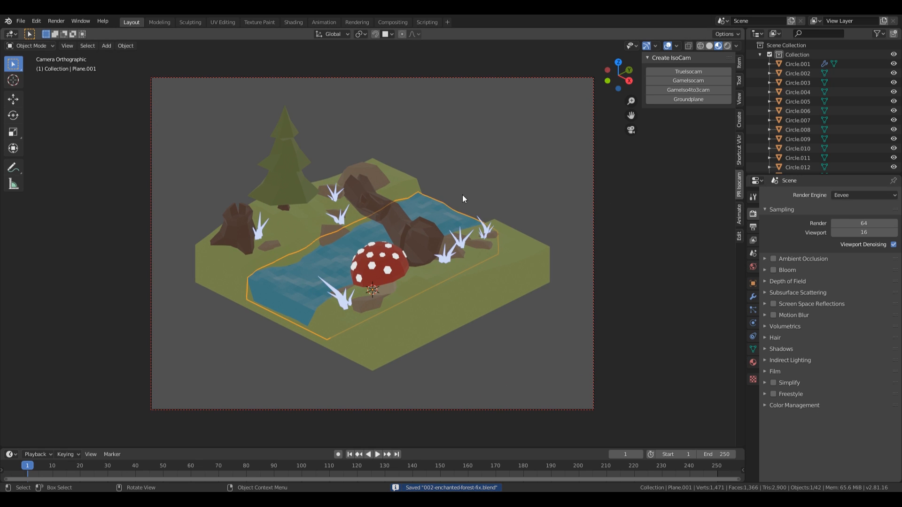
{"action": "left_click", "coordinate": [773, 259]}
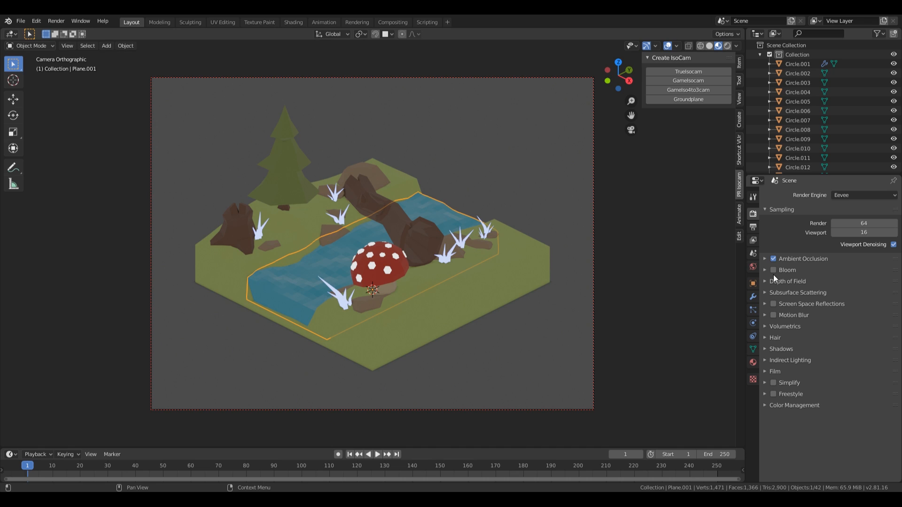
{"action": "left_click", "coordinate": [773, 270]}
{"action": "left_click", "coordinate": [773, 304]}
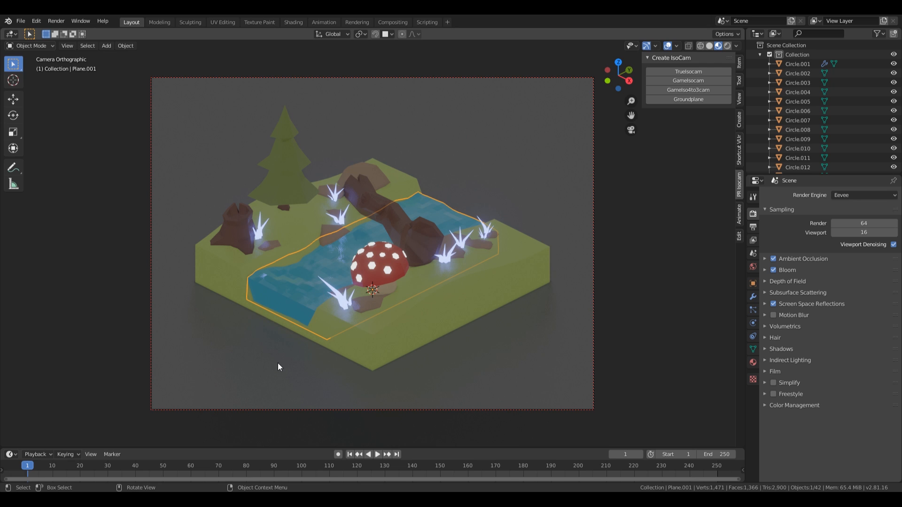
{"action": "middle_click_drag", "start_coordinate": [278, 367], "coordinate": [354, 303]}
{"action": "scroll", "coordinate": [354, 304], "scroll_direction": "up", "scroll_amount": 5}
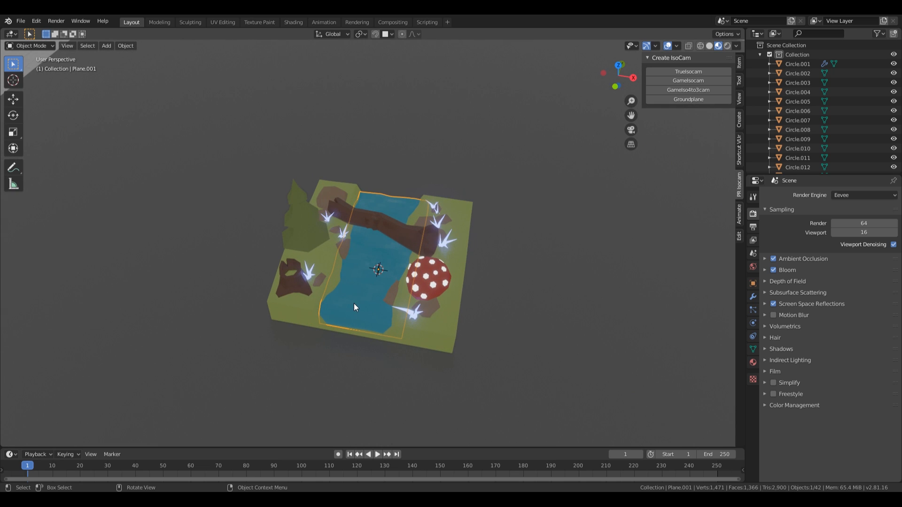
Step: Hide the water and select the riverbed face strips of the ground mesh in Edit Mode
{"action": "key", "text": "Delete"}
{"action": "left_click", "coordinate": [381, 315]}
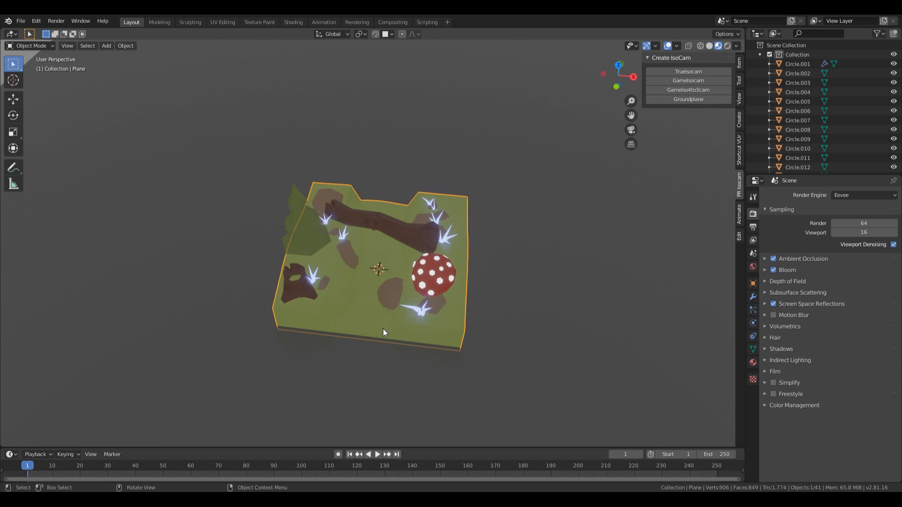
{"action": "key", "text": "Tab"}
{"action": "scroll", "coordinate": [376, 282], "scroll_direction": "up", "scroll_amount": 5}
{"action": "left_click", "coordinate": [371, 165]}
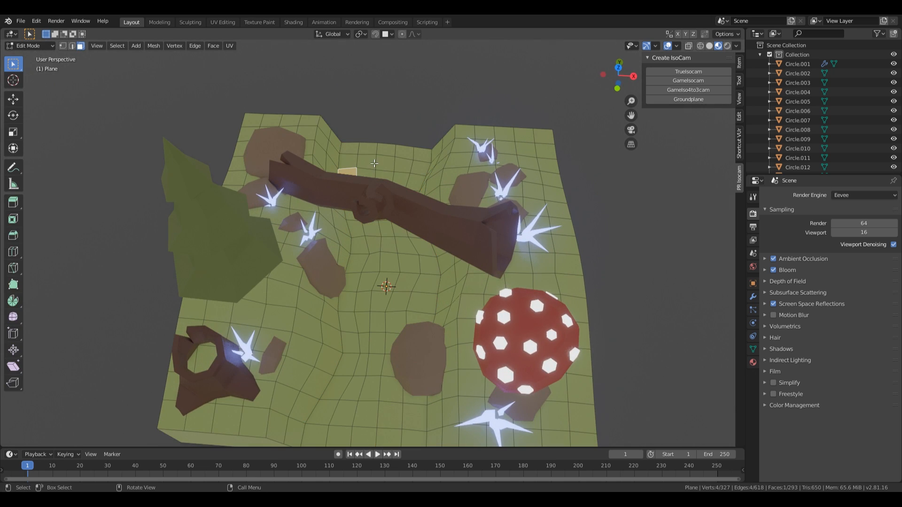
{"action": "scroll", "coordinate": [399, 333], "scroll_direction": "down", "scroll_amount": 3}
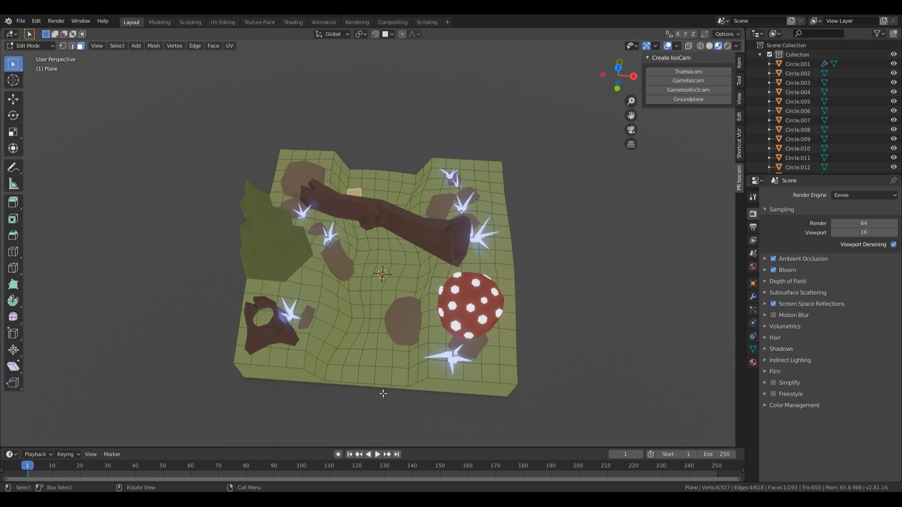
{"action": "left_click", "coordinate": [377, 292], "text": "alt"}
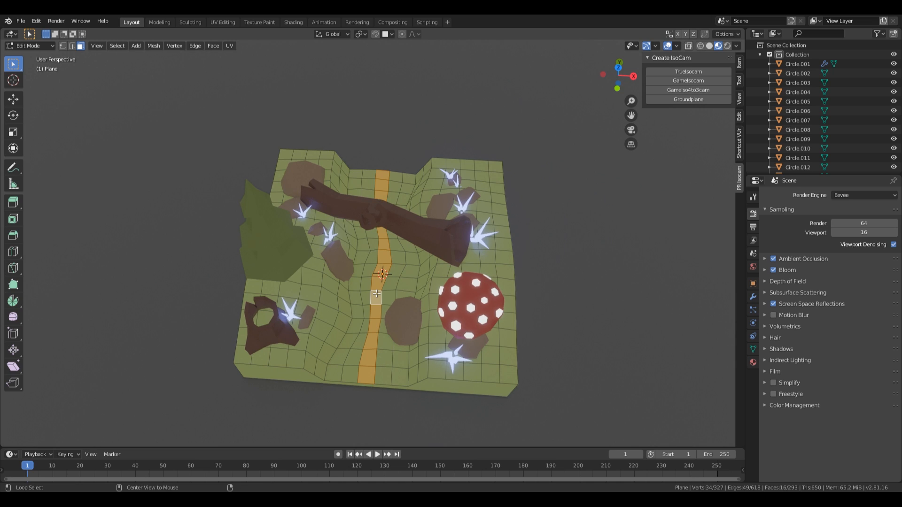
{"action": "left_click", "coordinate": [392, 287], "text": "alt"}
{"action": "left_click", "coordinate": [411, 290], "text": "alt+shift"}
{"action": "left_click", "coordinate": [368, 294], "text": "alt+shift"}
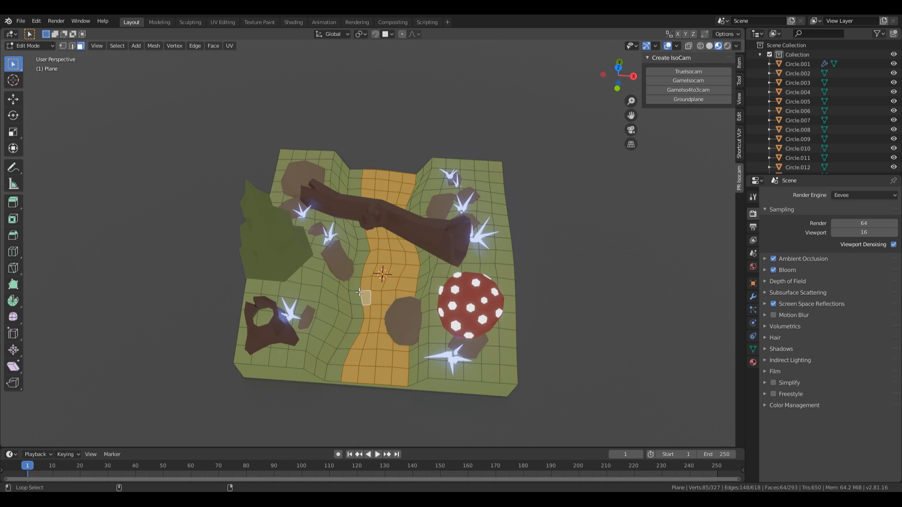
{"action": "left_click", "coordinate": [355, 291], "text": "alt+shift"}
{"action": "middle_click_drag", "start_coordinate": [363, 303], "coordinate": [255, 335]}
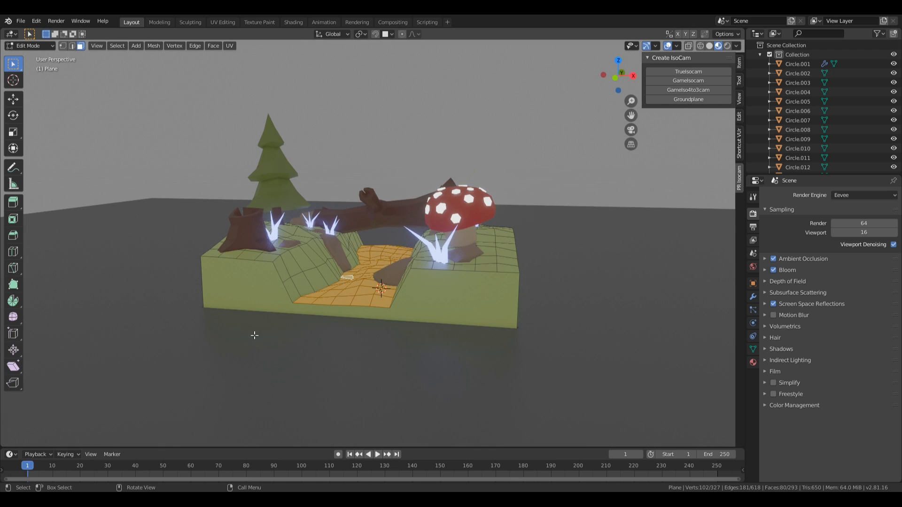
{"action": "middle_click_drag", "start_coordinate": [430, 310], "coordinate": [437, 275]}
{"action": "middle_click_drag", "start_coordinate": [438, 274], "coordinate": [432, 287]}
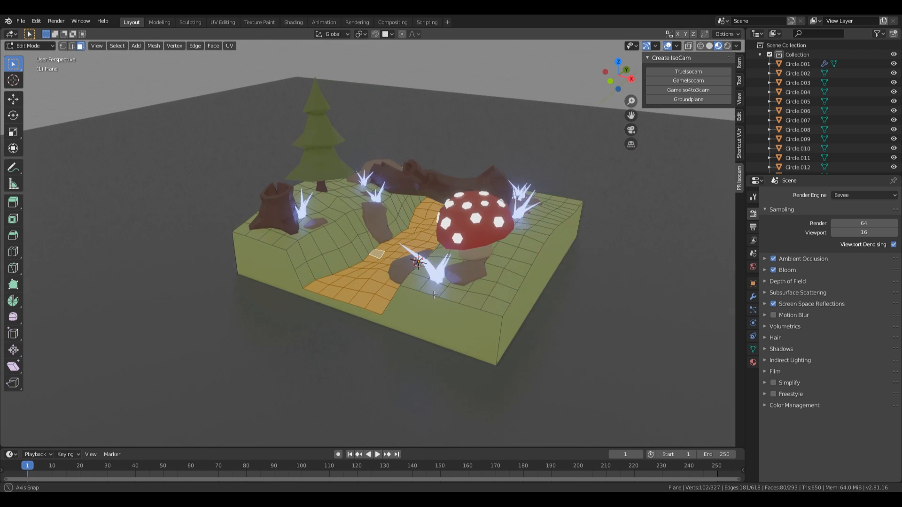
{"action": "scroll", "coordinate": [433, 288], "scroll_direction": "up", "scroll_amount": 1}
Step: Add a second ground material named Light and assign it to the riverbed faces
{"action": "left_click", "coordinate": [752, 362]}
{"action": "scroll", "coordinate": [818, 249], "scroll_direction": "up", "scroll_amount": 5}
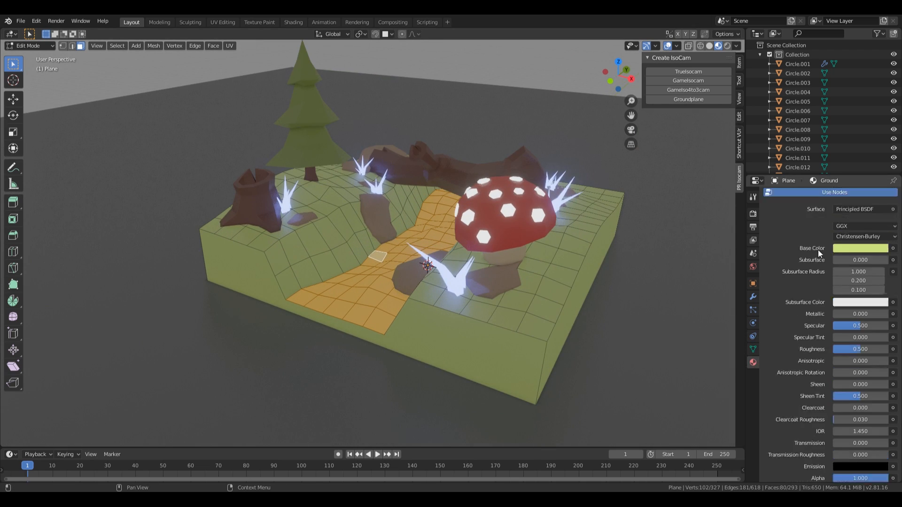
{"action": "left_click", "coordinate": [893, 195]}
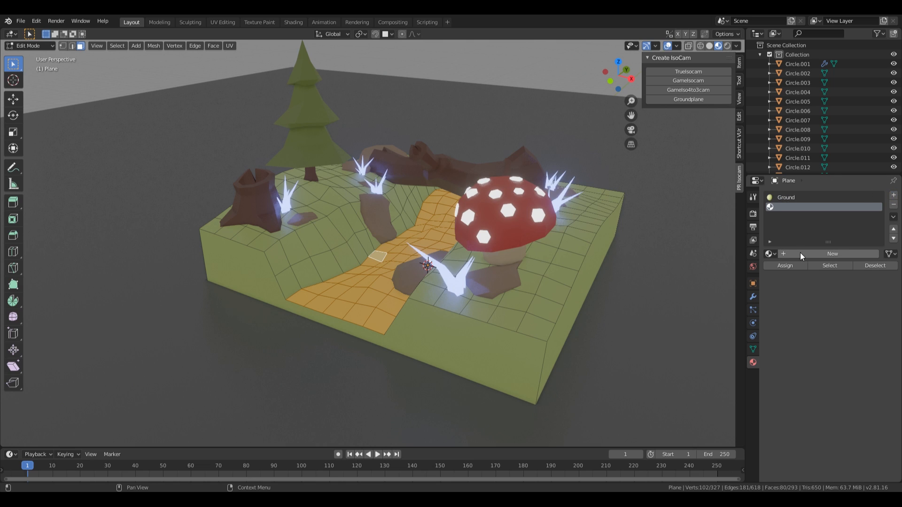
{"action": "left_click", "coordinate": [802, 253]}
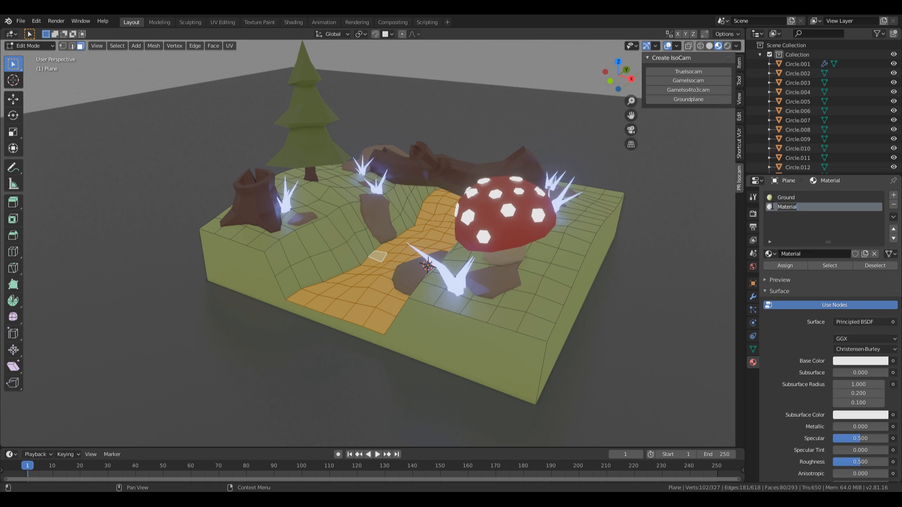
{"action": "type", "text": "Light"}
{"action": "key", "text": "Return"}
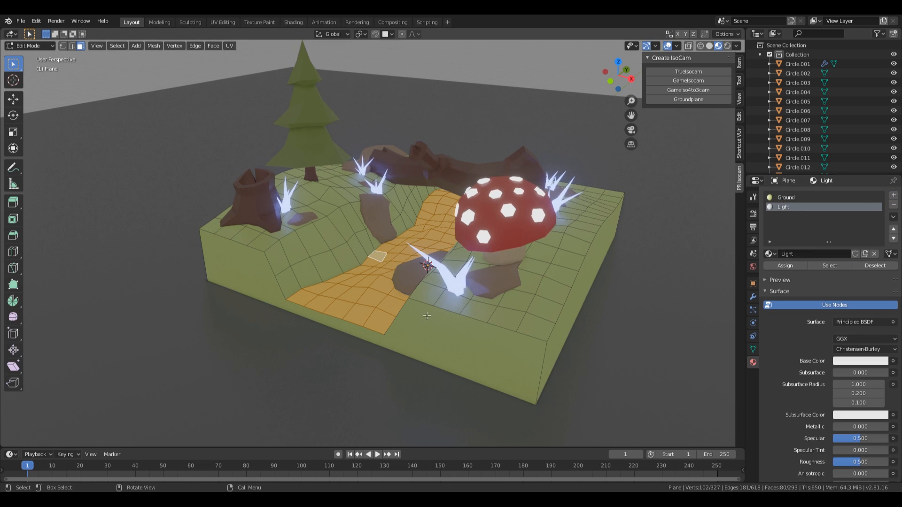
{"action": "left_click", "coordinate": [784, 265]}
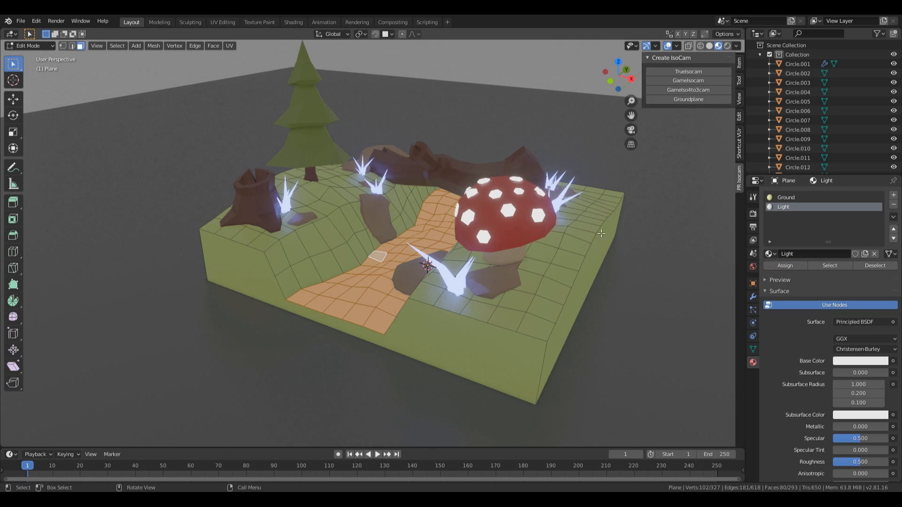
{"action": "key", "text": "Tab"}
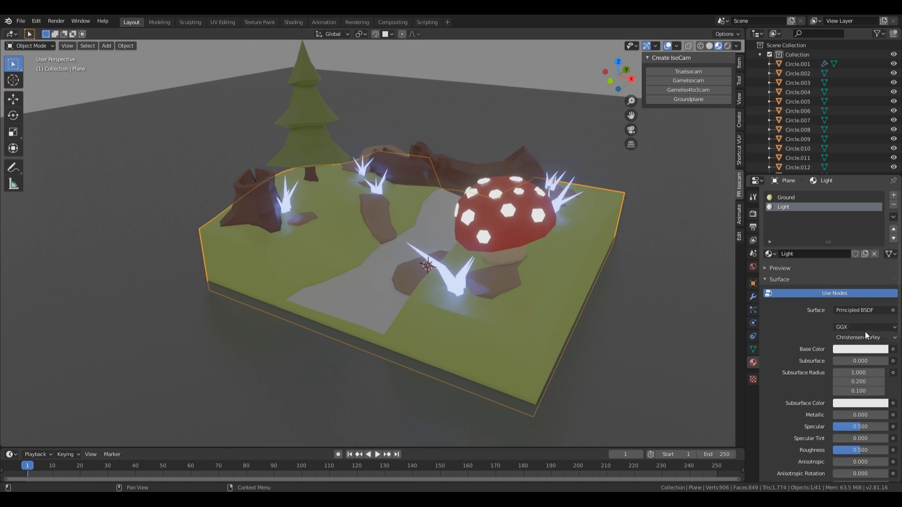
Step: Make the Light material an Emission shader with strength 10
{"action": "left_click", "coordinate": [860, 310]}
{"action": "left_click", "coordinate": [792, 124]}
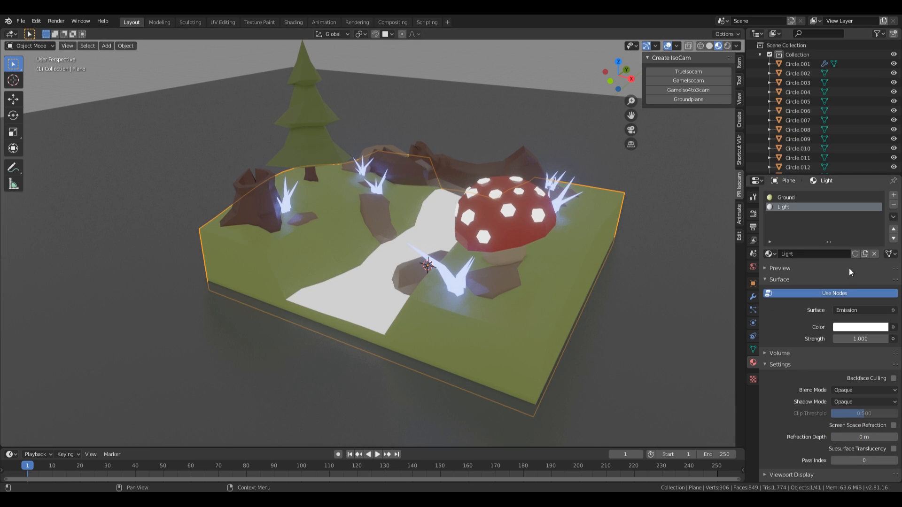
{"action": "left_click", "coordinate": [863, 338]}
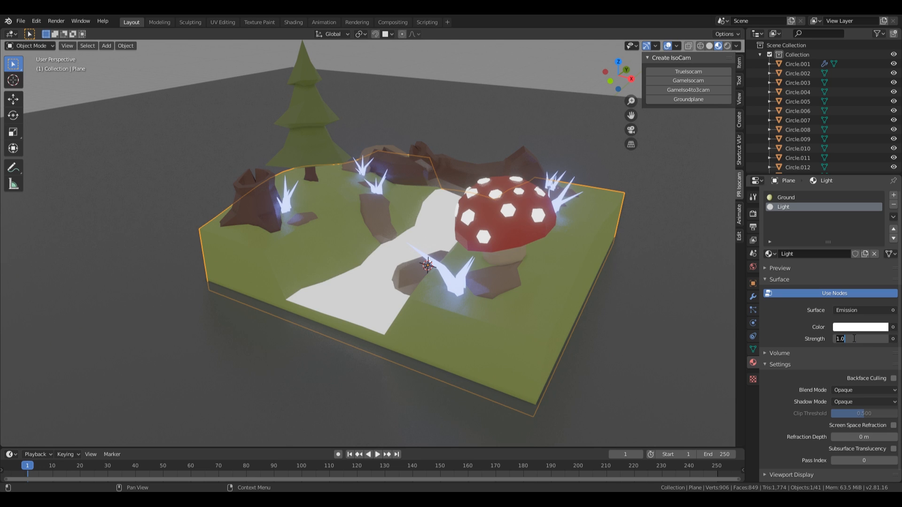
{"action": "type", "text": "10"}
{"action": "key", "text": "Return"}
{"action": "middle_click_drag", "start_coordinate": [422, 301], "coordinate": [385, 298]}
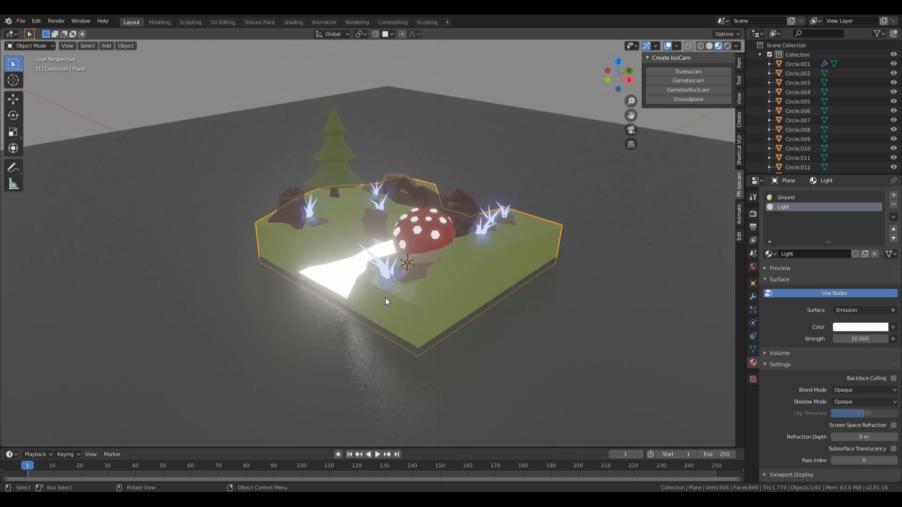
{"action": "scroll", "coordinate": [387, 296], "scroll_direction": "up", "scroll_amount": 3}
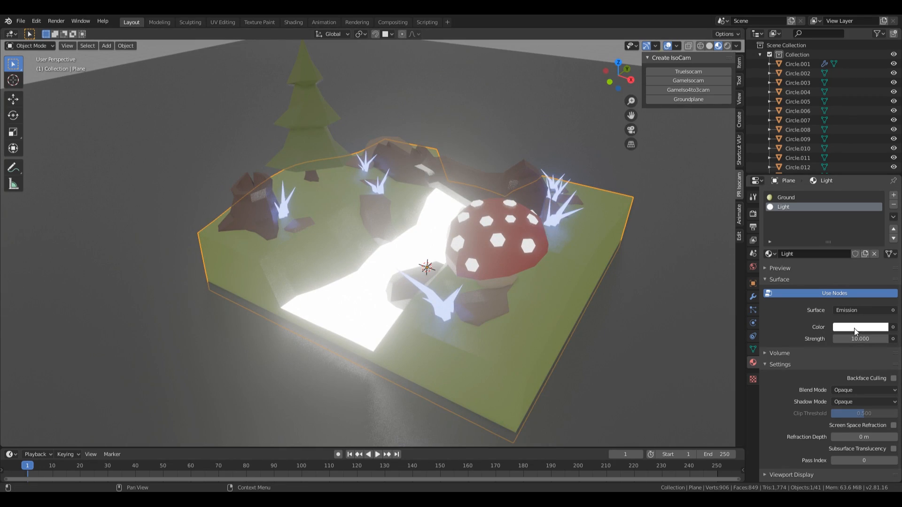
Step: Tint the Light emission a soft lavender-purple and bring the water surface back
{"action": "left_click", "coordinate": [854, 329]}
{"action": "left_click", "coordinate": [856, 220]}
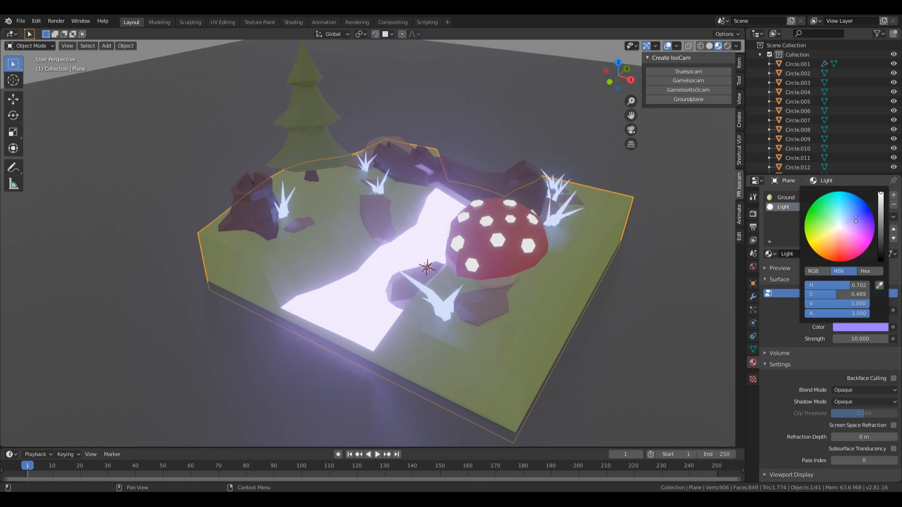
{"action": "left_click_drag", "start_coordinate": [855, 221], "coordinate": [854, 221]}
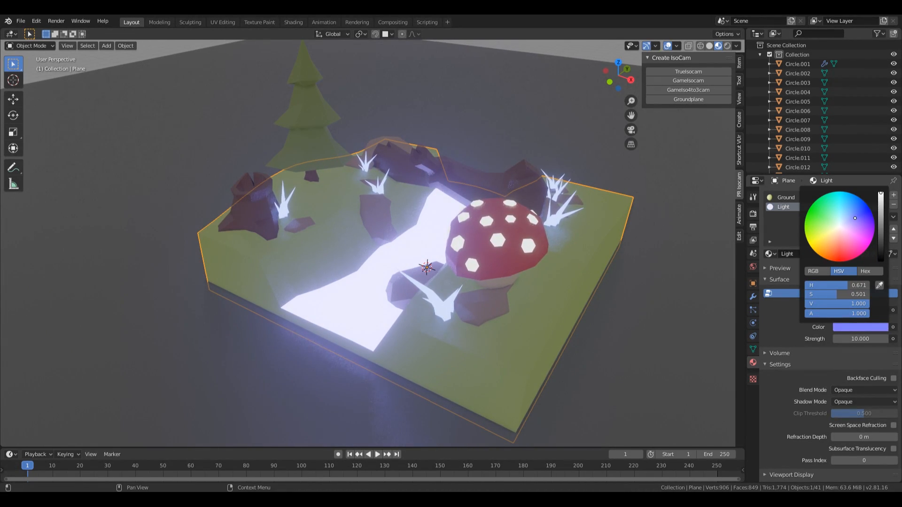
{"action": "left_click_drag", "start_coordinate": [856, 217], "coordinate": [855, 217]}
{"action": "mouse_move", "coordinate": [561, 247]}
{"action": "middle_mouse_down"}
{"action": "mouse_move", "coordinate": [504, 224]}
{"action": "mouse_move", "coordinate": [577, 256]}
{"action": "mouse_move", "coordinate": [562, 251]}
{"action": "middle_mouse_up"}
{"action": "scroll", "coordinate": [552, 246], "scroll_direction": "down", "scroll_amount": 4}
{"action": "scroll", "coordinate": [511, 278], "scroll_direction": "up", "scroll_amount": 4}
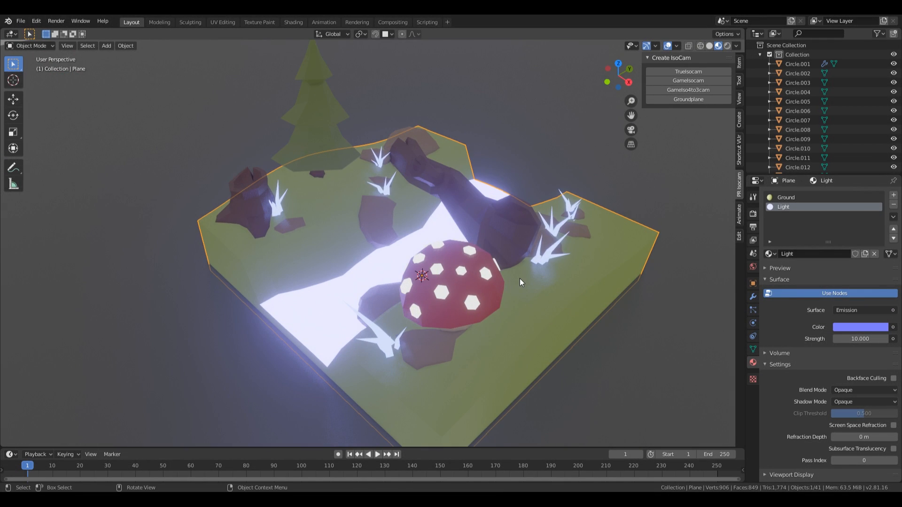
{"action": "scroll", "coordinate": [520, 278], "scroll_direction": "down", "scroll_amount": 5}
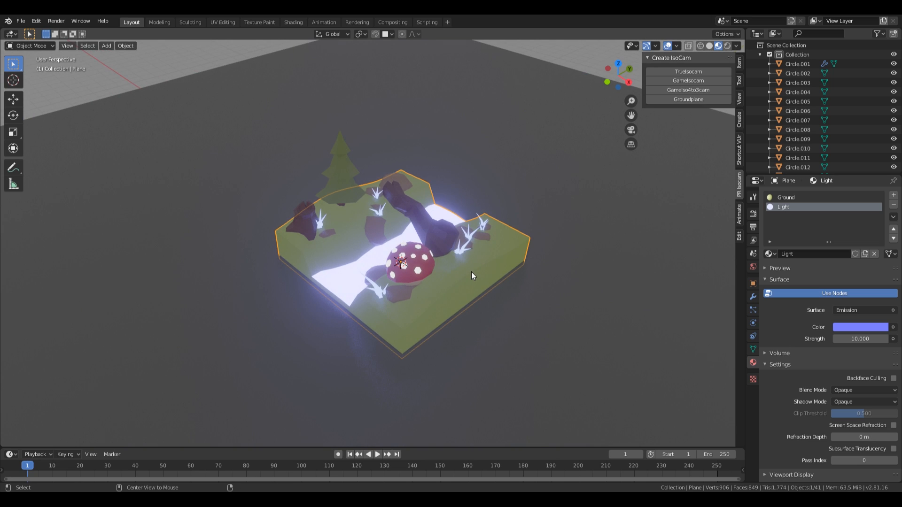
{"action": "key", "text": "alt+h"}
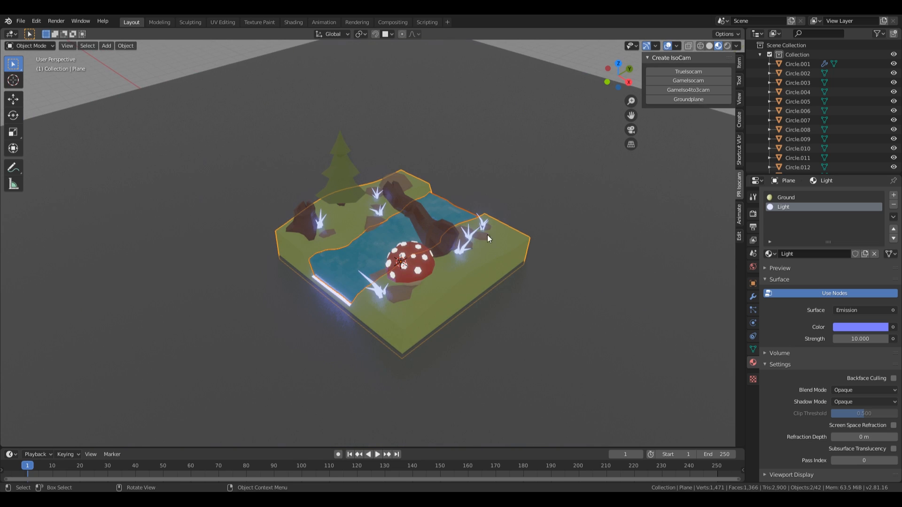
{"action": "left_click", "coordinate": [516, 188]}
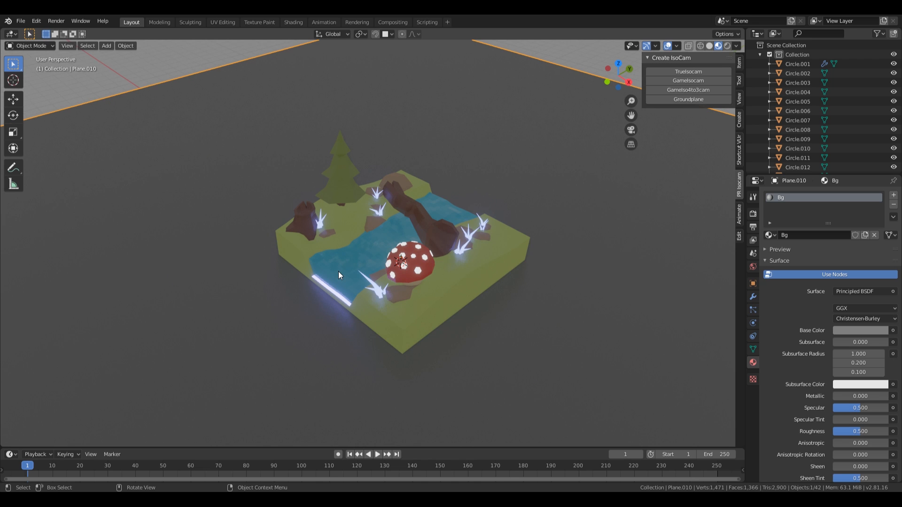
Step: From the camera view, add a Sun light to the scene
{"action": "mouse_move", "coordinate": [495, 269]}
{"action": "middle_mouse_down"}
{"action": "mouse_move", "coordinate": [551, 255]}
{"action": "mouse_move", "coordinate": [495, 254]}
{"action": "middle_mouse_up"}
{"action": "key", "text": "KP_0"}
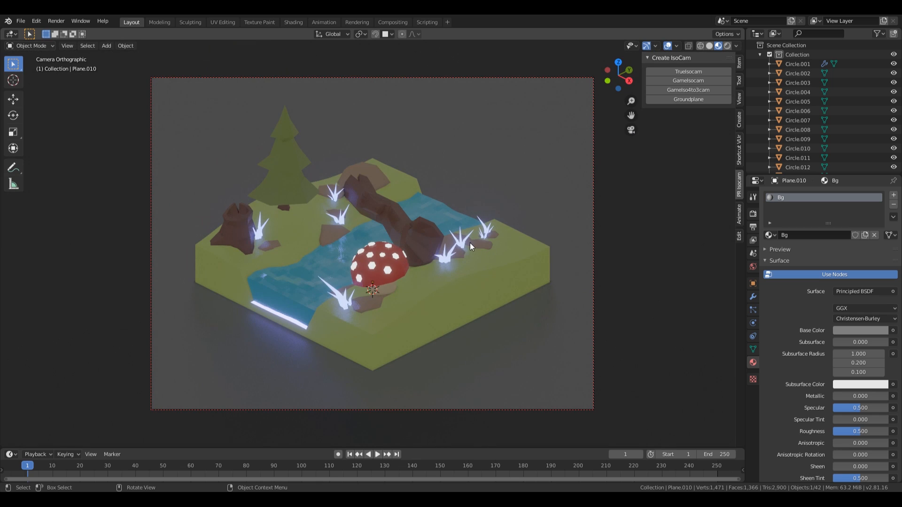
{"action": "middle_click_drag", "start_coordinate": [503, 261], "coordinate": [520, 255], "text": "shift"}
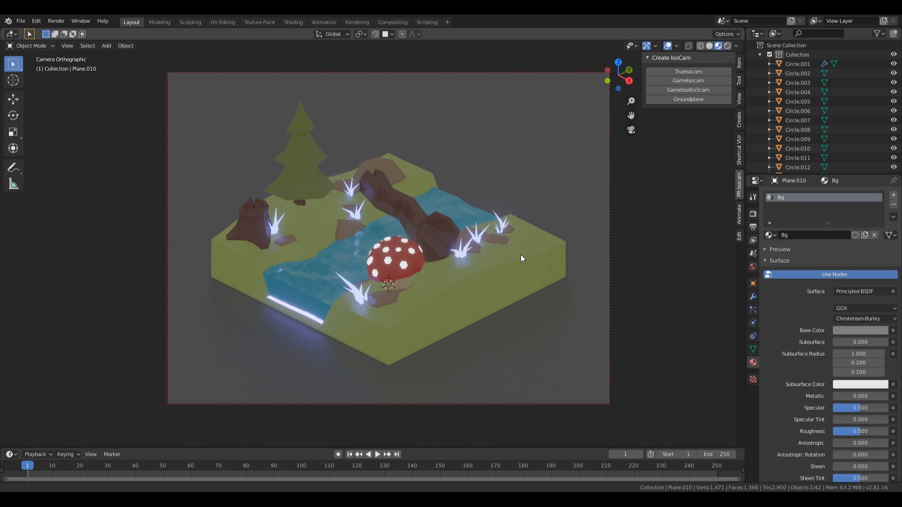
{"action": "scroll", "coordinate": [449, 295], "scroll_direction": "down", "scroll_amount": 2}
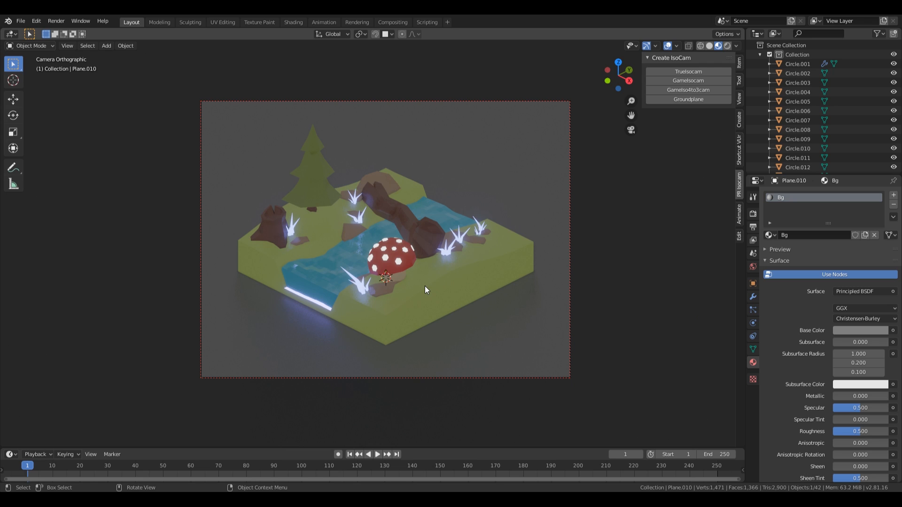
{"action": "key", "text": "shift+a"}
{"action": "mouse_move", "coordinate": [413, 369]}
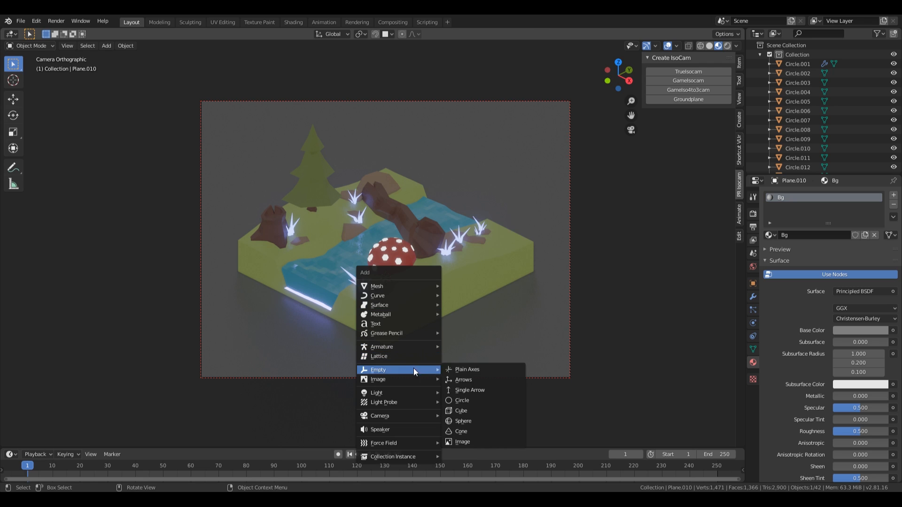
{"action": "mouse_move", "coordinate": [420, 392]}
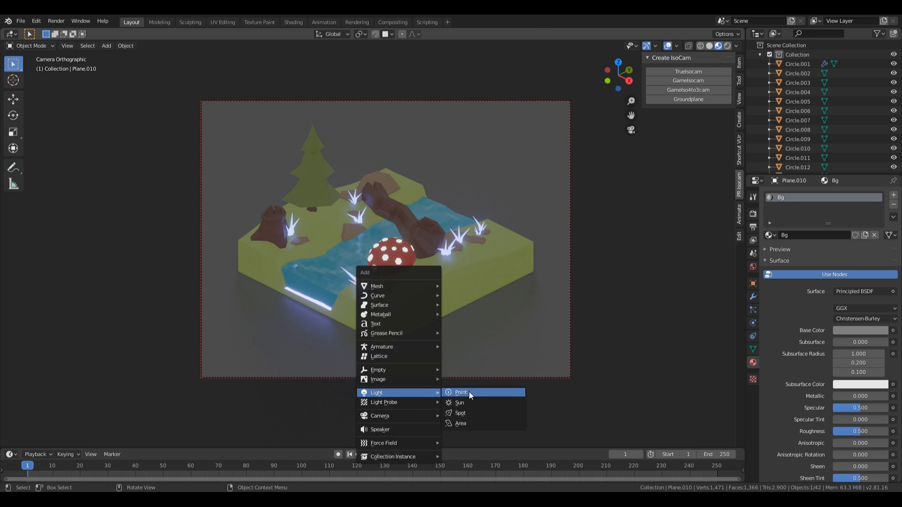
{"action": "left_click", "coordinate": [480, 402]}
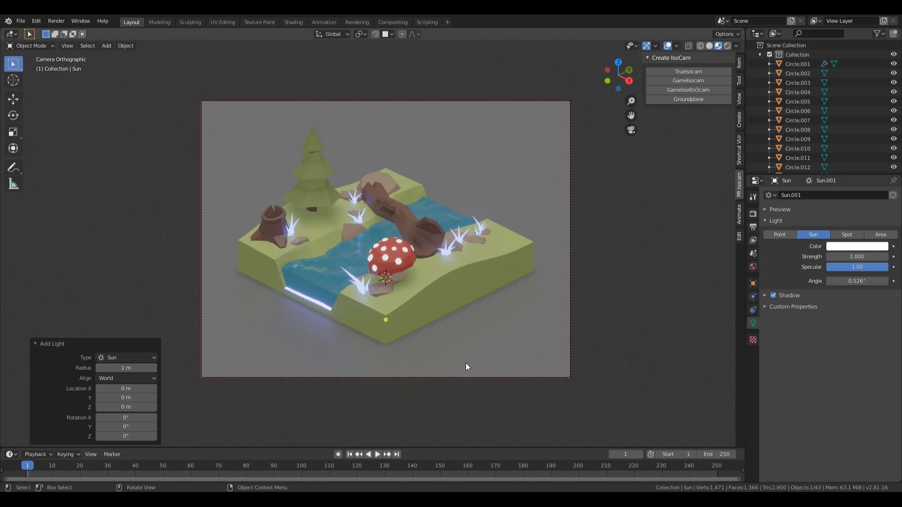
Step: Raise the sun 9.78 m above the diorama and tilt it around the 3D cursor
{"action": "key", "text": "g"}
{"action": "key", "text": "z"}
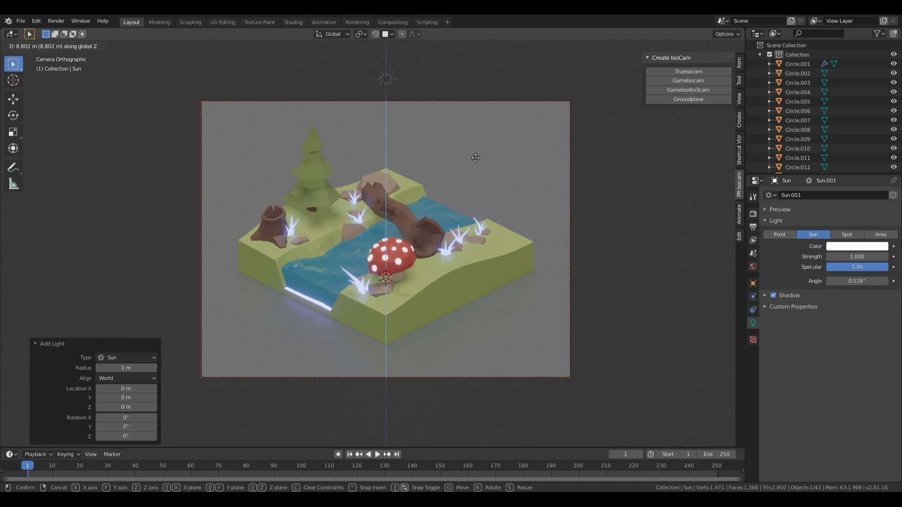
{"action": "left_click", "coordinate": [475, 135]}
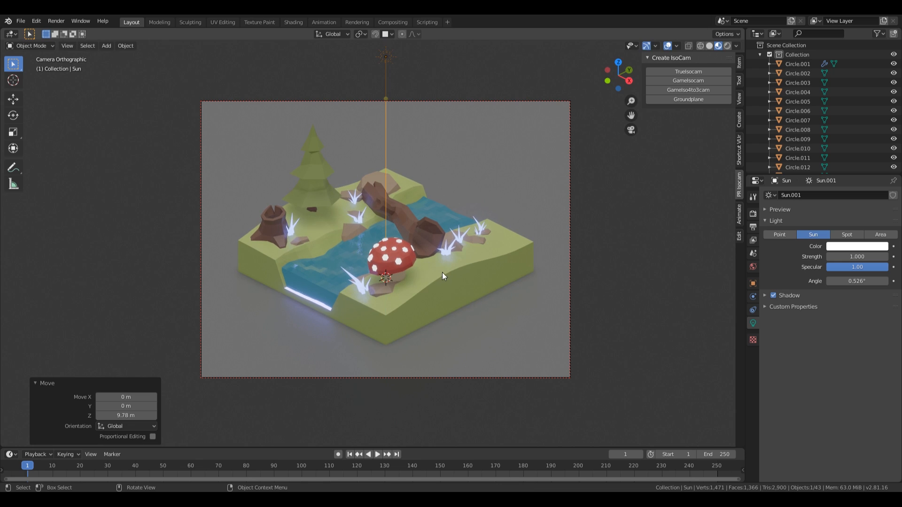
{"action": "key", "text": "period"}
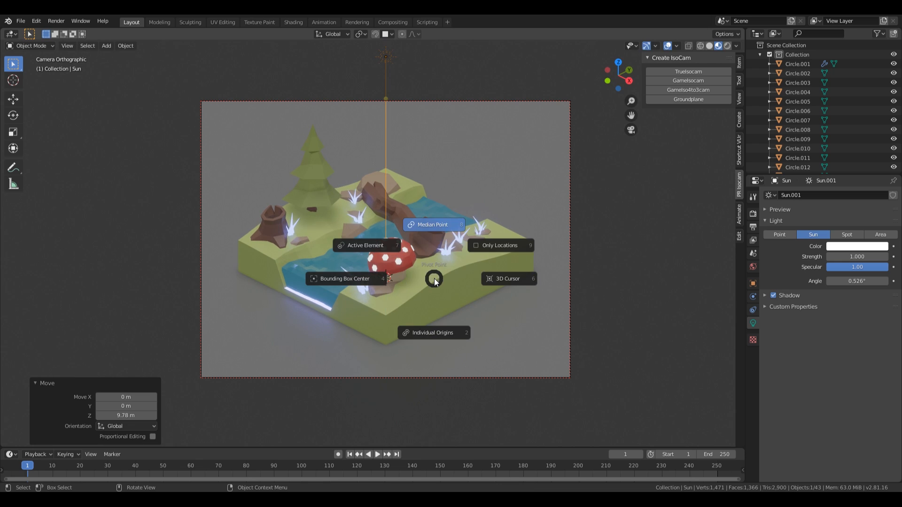
{"action": "left_click", "coordinate": [510, 281]}
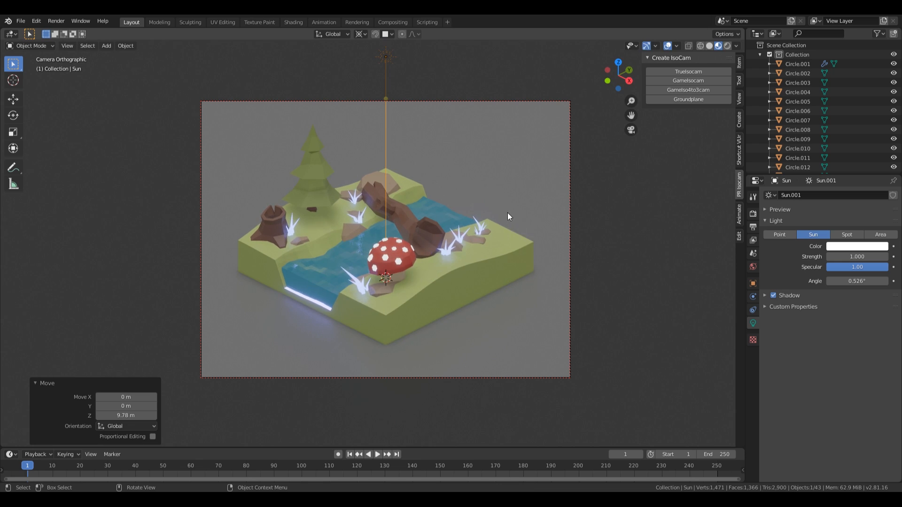
{"action": "key", "text": "r"}
{"action": "key", "text": "r"}
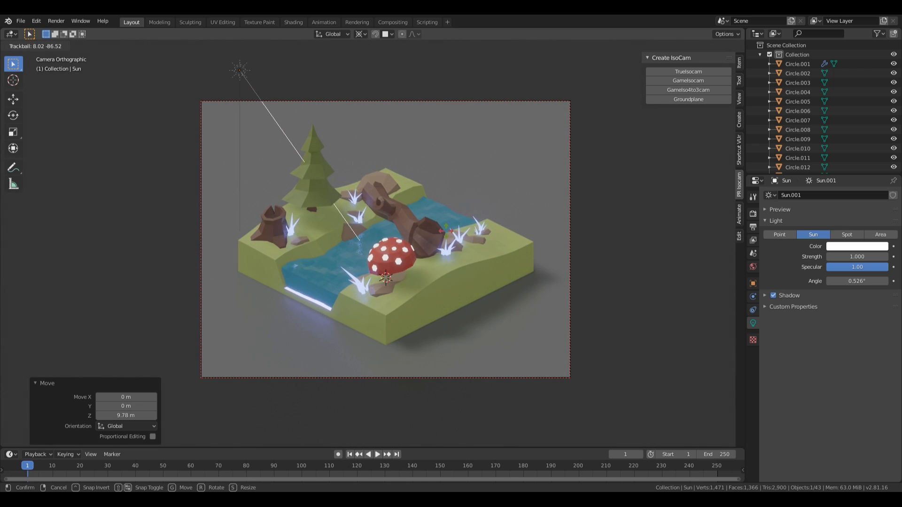
{"action": "left_click", "coordinate": [422, 277]}
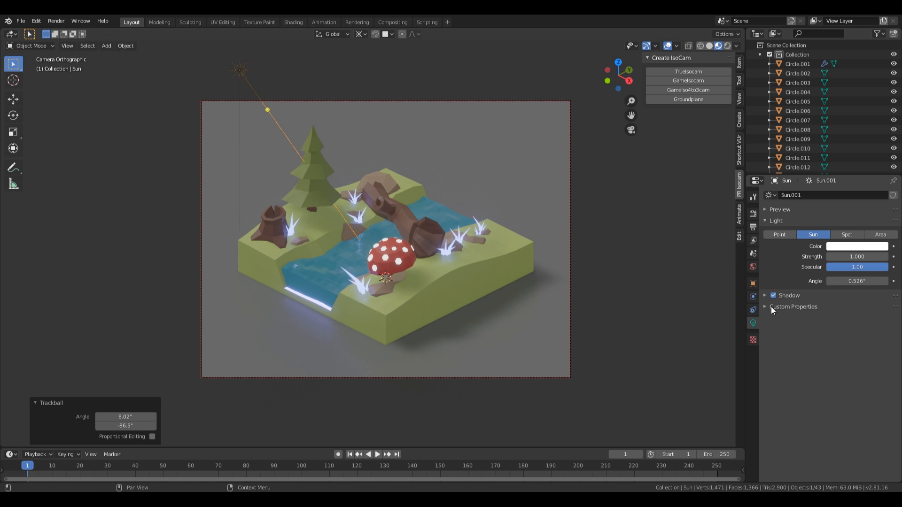
Step: Give the sun a pale lavender colour and strength 0.3
{"action": "left_click", "coordinate": [847, 246]}
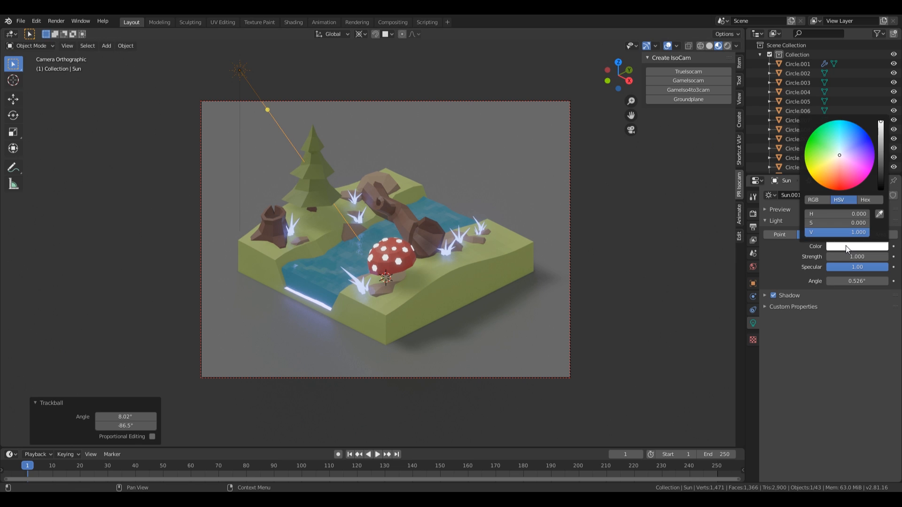
{"action": "left_click_drag", "start_coordinate": [853, 149], "coordinate": [855, 146]}
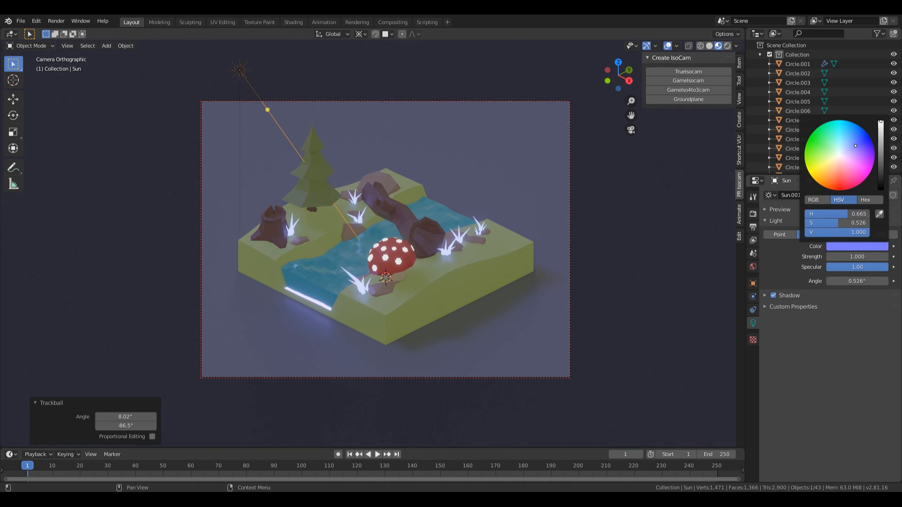
{"action": "left_click", "coordinate": [863, 256]}
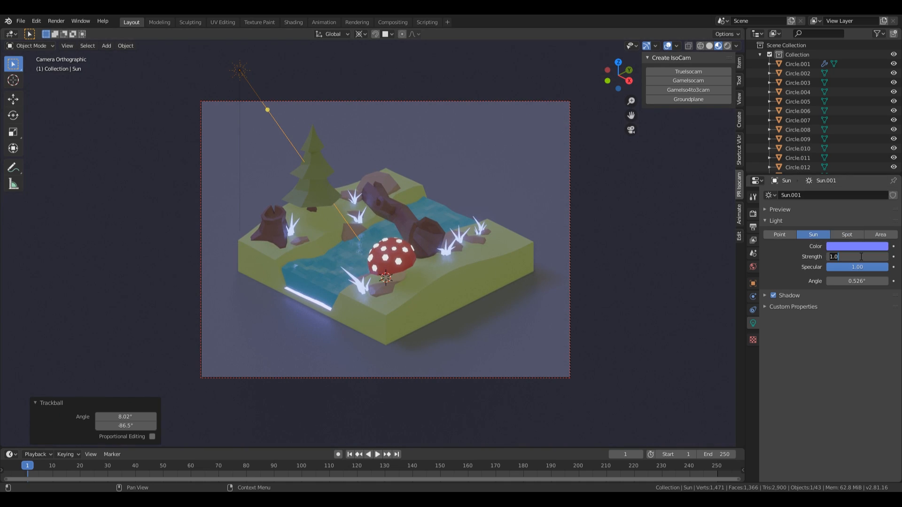
{"action": "type", "text": "0.3"}
{"action": "key", "text": "Return"}
{"action": "scroll", "coordinate": [465, 224], "scroll_direction": "up", "scroll_amount": 1}
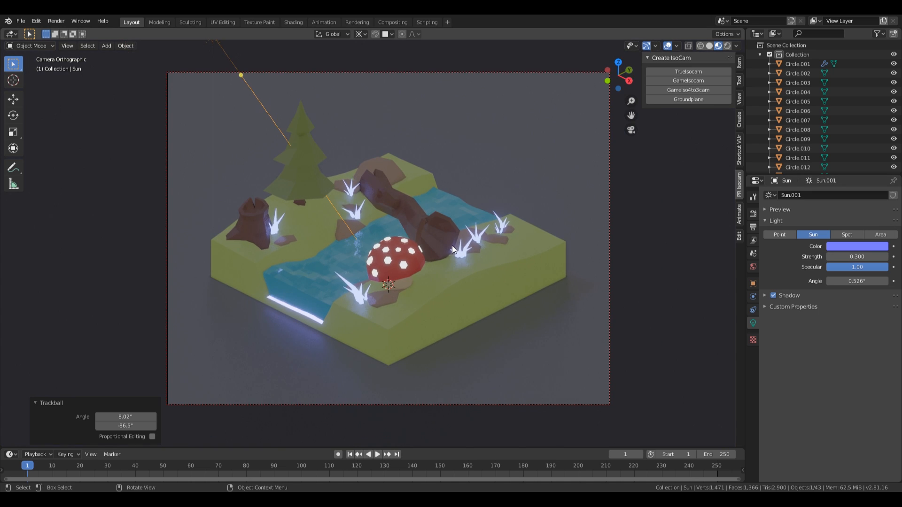
{"action": "left_click", "coordinate": [851, 246]}
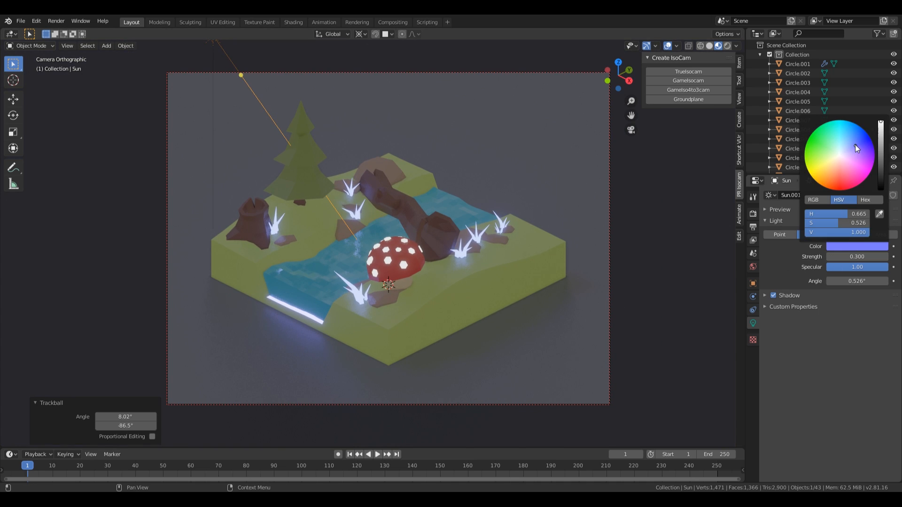
{"action": "left_click_drag", "start_coordinate": [854, 145], "coordinate": [853, 148]}
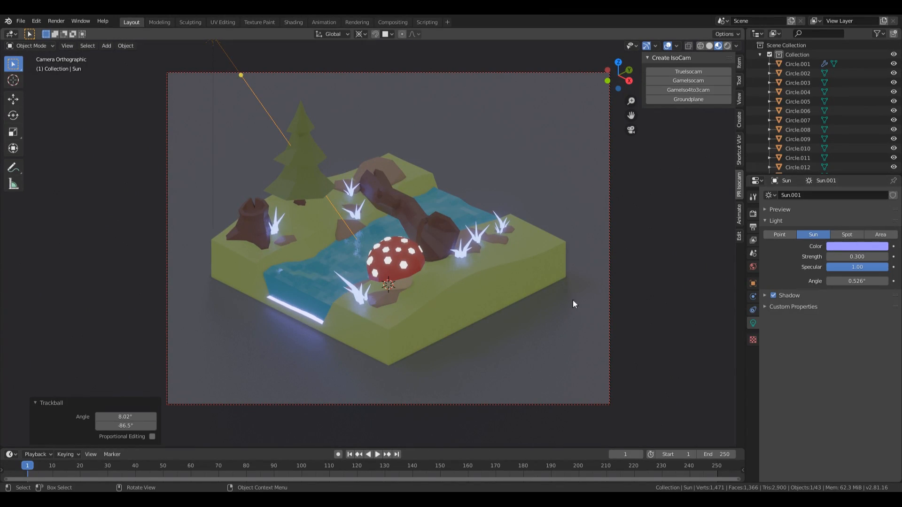
{"action": "left_click", "coordinate": [753, 266]}
Step: Set the world background colour to dark violet (HSV 0.763, 0.644, 0.320)
{"action": "left_click", "coordinate": [852, 258]}
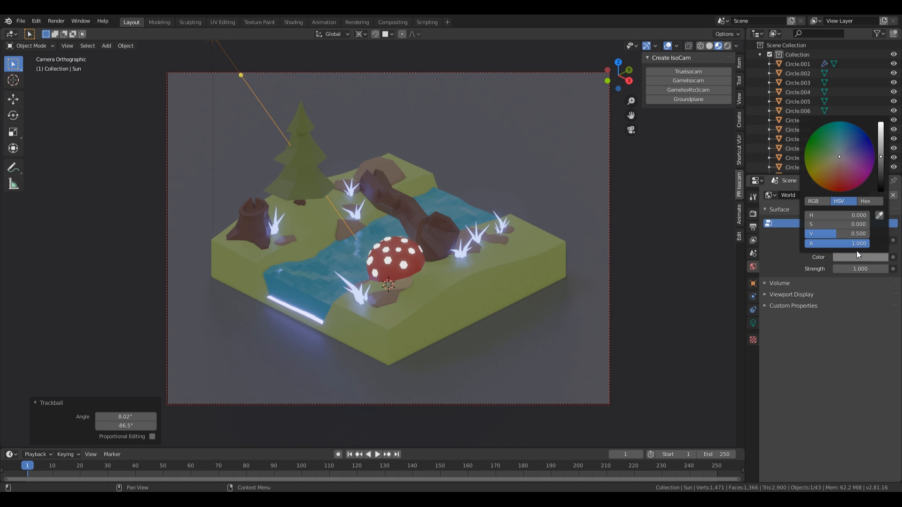
{"action": "left_click_drag", "start_coordinate": [862, 155], "coordinate": [880, 169]}
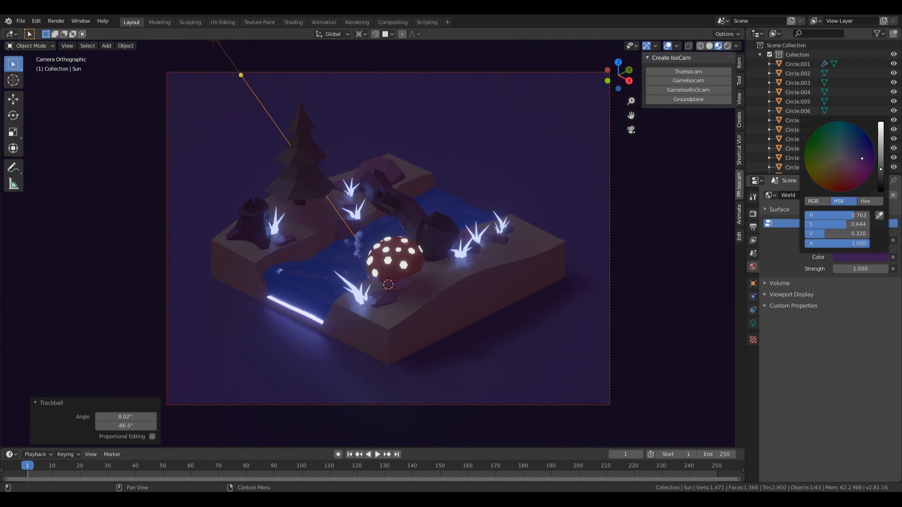
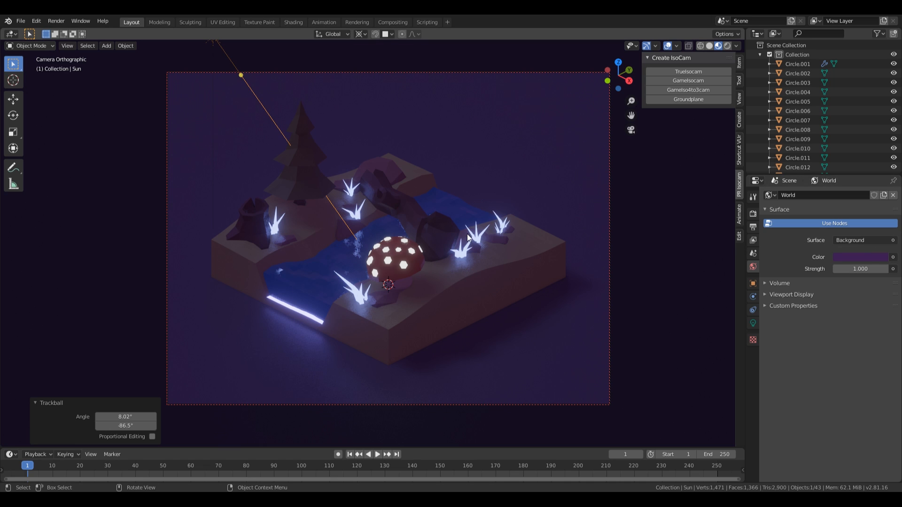
Step: Orbit out of the camera view to a perspective angle on the diorama and bring up the Add menu
{"action": "scroll", "coordinate": [501, 238], "scroll_direction": "down", "scroll_amount": 3}
{"action": "scroll", "coordinate": [430, 244], "scroll_direction": "up", "scroll_amount": 3}
{"action": "scroll", "coordinate": [416, 244], "scroll_direction": "down", "scroll_amount": 1}
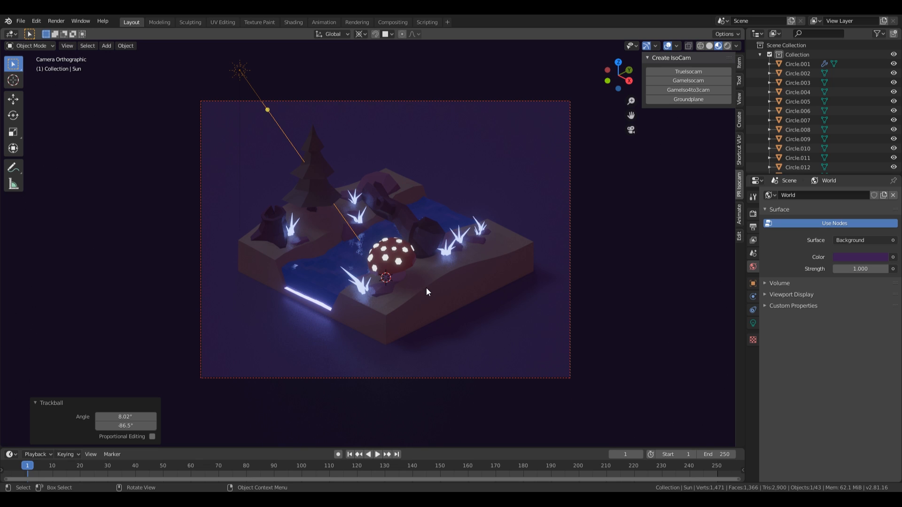
{"action": "scroll", "coordinate": [456, 195], "scroll_direction": "down", "scroll_amount": 1}
{"action": "scroll", "coordinate": [444, 200], "scroll_direction": "up", "scroll_amount": 1}
{"action": "middle_click_drag", "start_coordinate": [365, 259], "coordinate": [326, 304]}
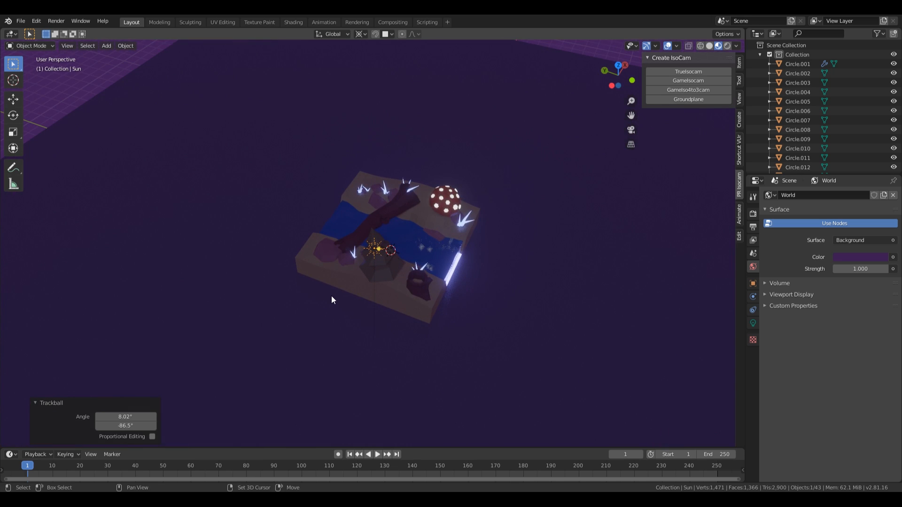
{"action": "middle_click_drag", "start_coordinate": [500, 281], "coordinate": [449, 262]}
{"action": "key", "text": "shift+a"}
Step: Add a point light, raise it 2.8 m, and place it beside the pine tree in camera view
{"action": "mouse_move", "coordinate": [450, 262]}
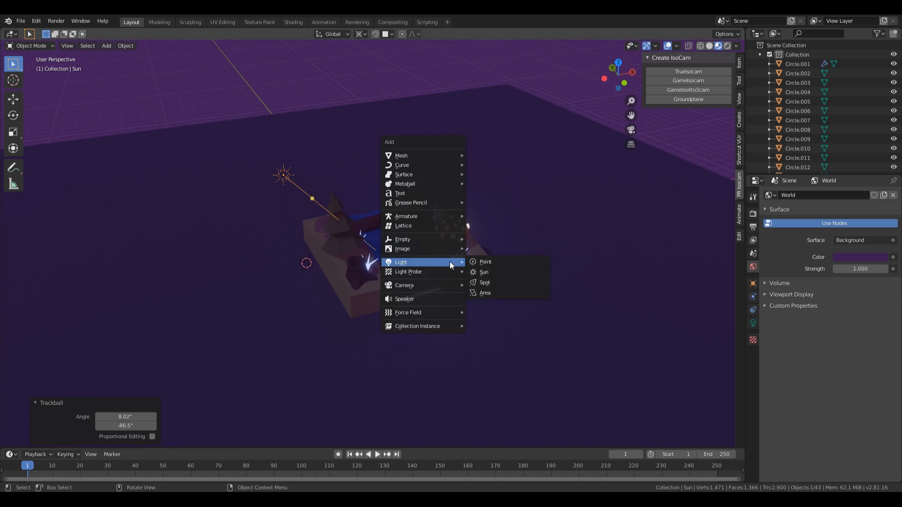
{"action": "left_click", "coordinate": [511, 262]}
{"action": "key", "text": "g"}
{"action": "key", "text": "z"}
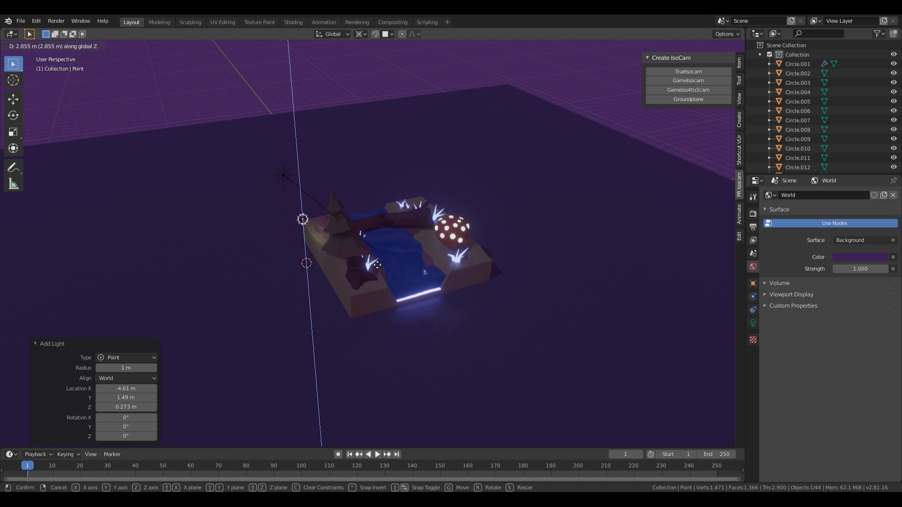
{"action": "left_click", "coordinate": [383, 263]}
{"action": "key", "text": "KP_0"}
{"action": "key", "text": "Home"}
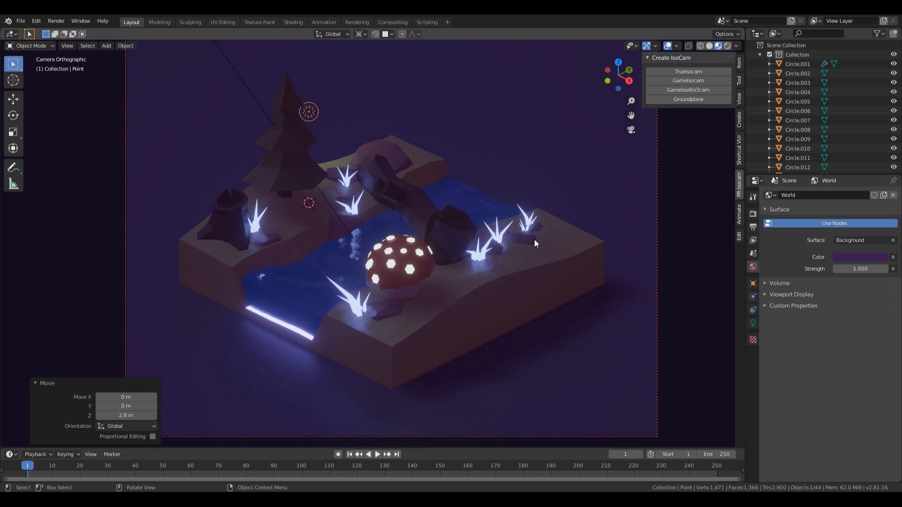
{"action": "key", "text": "g"}
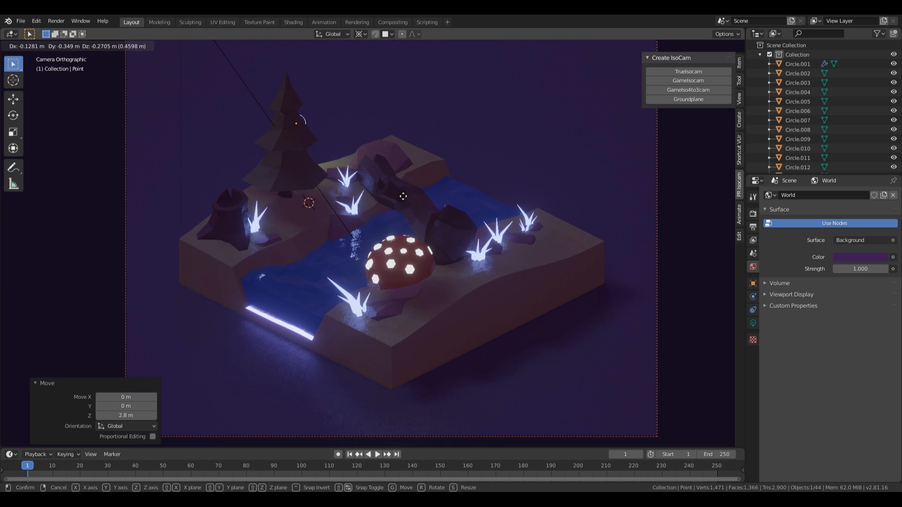
{"action": "left_click", "coordinate": [405, 198]}
Step: Give the point light 150 W power and a strong blue colour
{"action": "scroll", "coordinate": [390, 171], "scroll_direction": "down", "scroll_amount": 2}
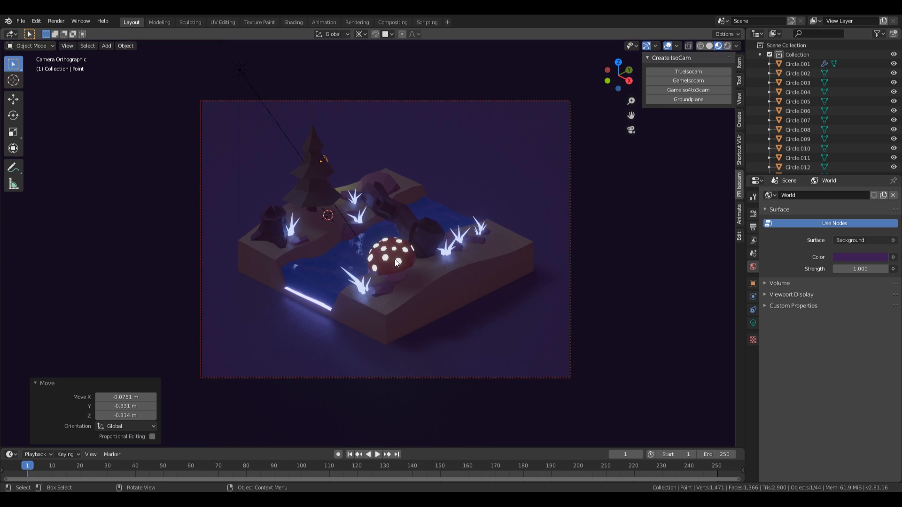
{"action": "left_click", "coordinate": [753, 323]}
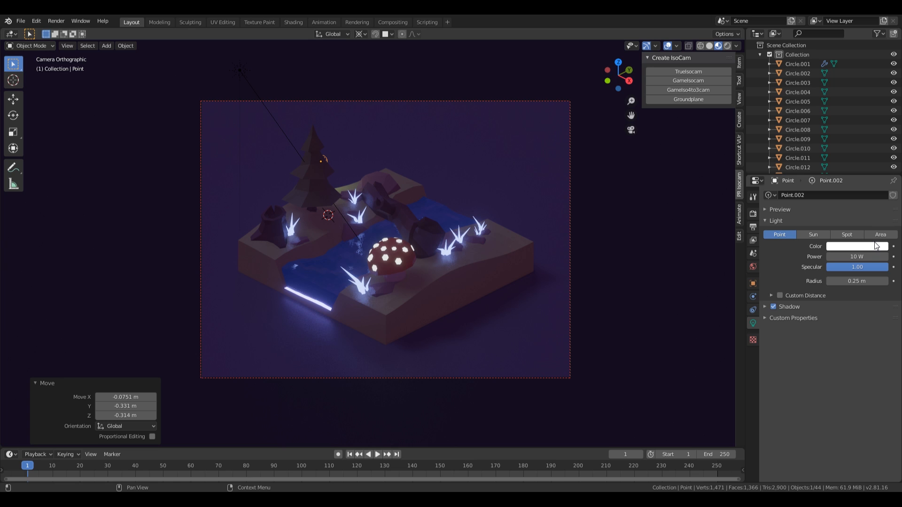
{"action": "left_click", "coordinate": [863, 256]}
{"action": "type", "text": "150"}
{"action": "key", "text": "Return"}
{"action": "left_click", "coordinate": [856, 246]}
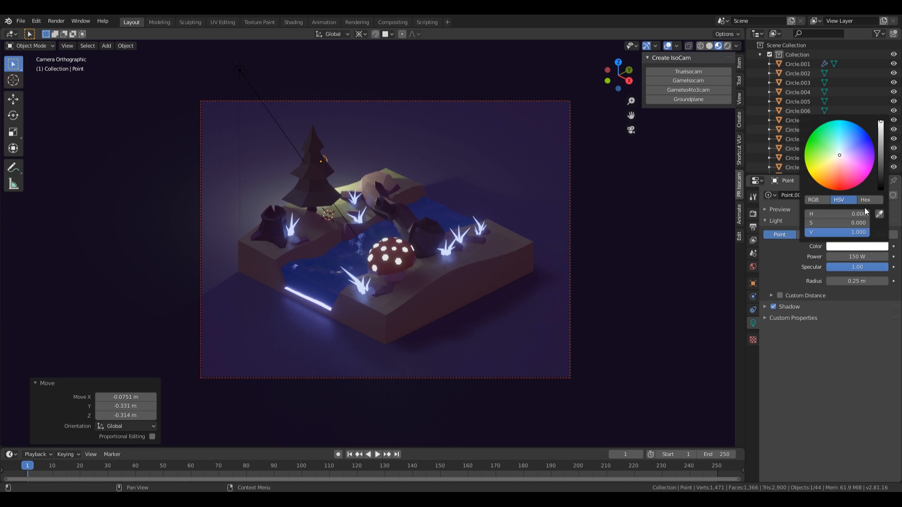
{"action": "left_click", "coordinate": [850, 149]}
{"action": "left_click_drag", "start_coordinate": [850, 148], "coordinate": [859, 144]}
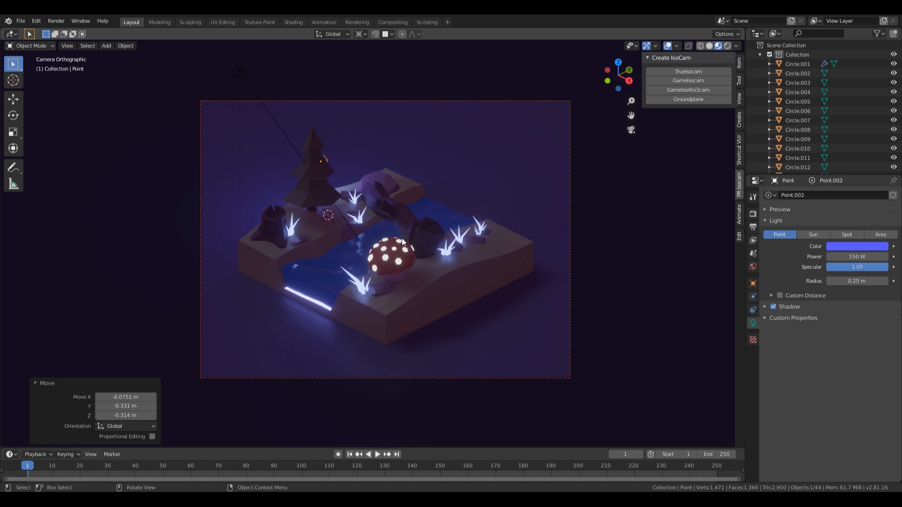
Step: Duplicate the blue light, raise the copy 2.04 m, and move it near the hollow log
{"action": "key", "text": "shift+d"}
{"action": "key", "text": "shift+z"}
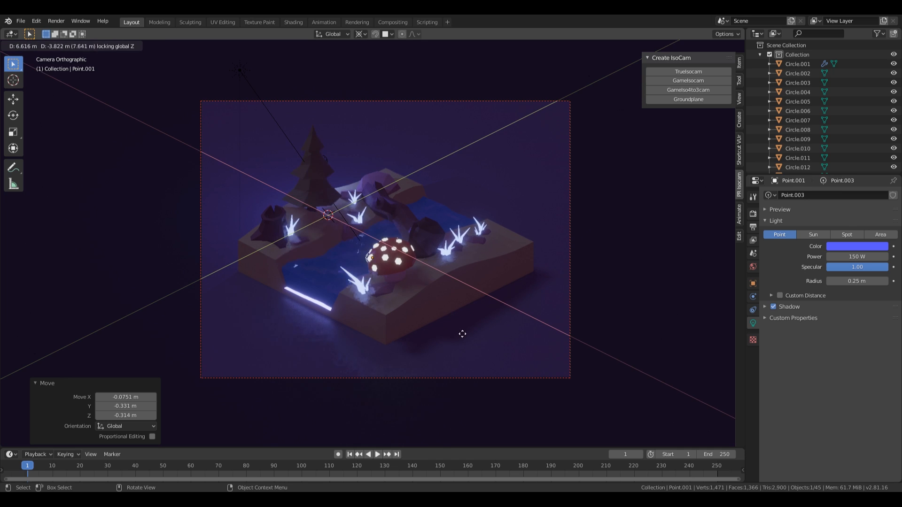
{"action": "left_click", "coordinate": [456, 308]}
{"action": "key", "text": "g"}
{"action": "key", "text": "z"}
{"action": "left_click", "coordinate": [460, 263]}
{"action": "key", "text": "g"}
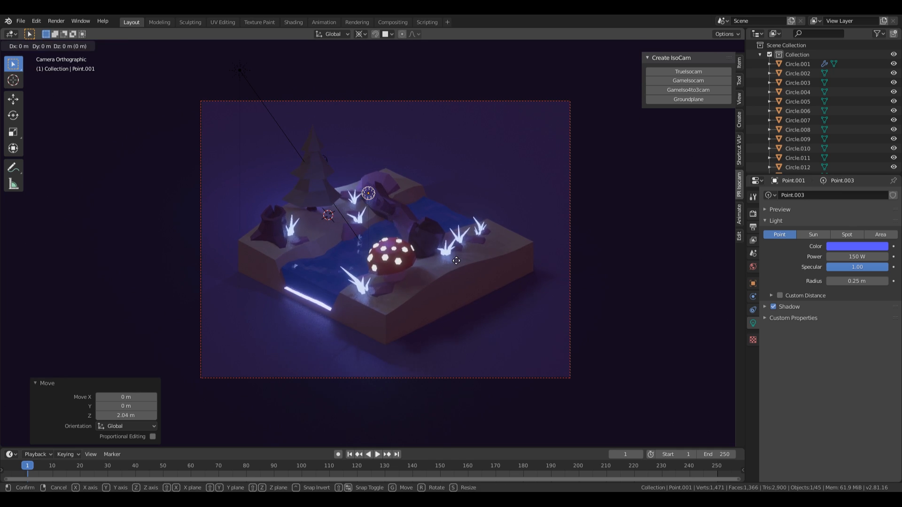
{"action": "key", "text": "shift+z"}
{"action": "left_click", "coordinate": [481, 253]}
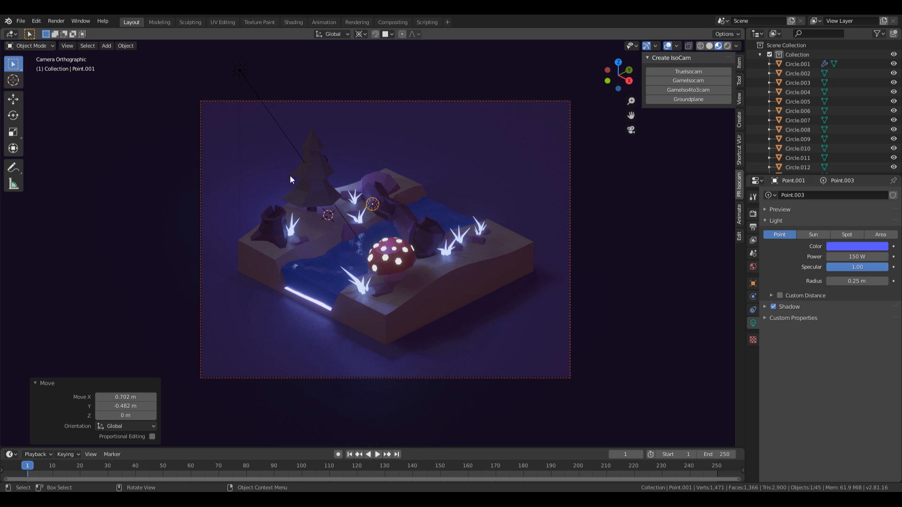
Step: Make the copied light salmon-coloured with 75 W power
{"action": "left_click", "coordinate": [870, 246]}
{"action": "left_click", "coordinate": [837, 173]}
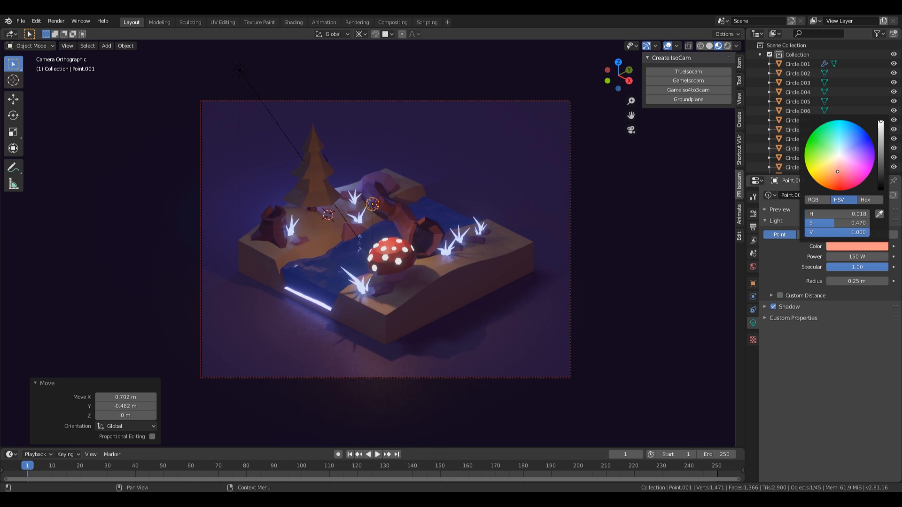
{"action": "left_click_drag", "start_coordinate": [836, 174], "coordinate": [837, 175]}
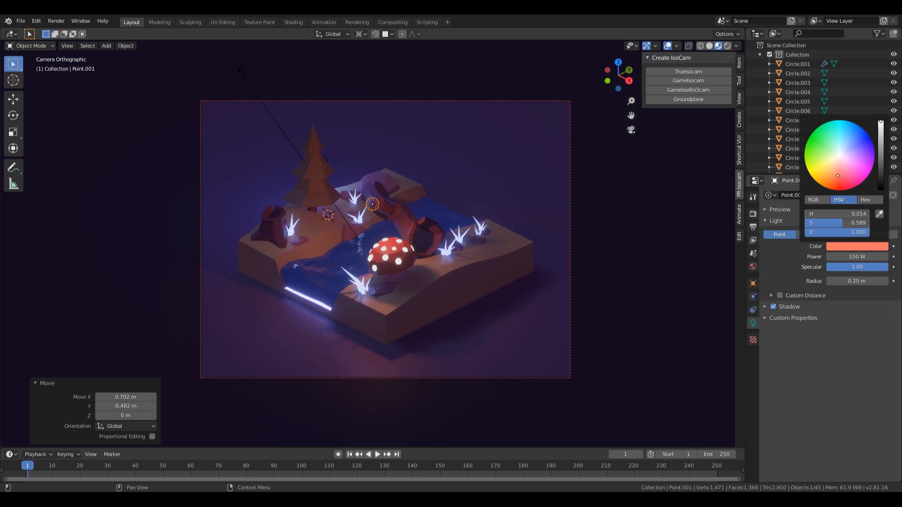
{"action": "left_click", "coordinate": [855, 256]}
{"action": "type", "text": "50"}
{"action": "key", "text": "Return"}
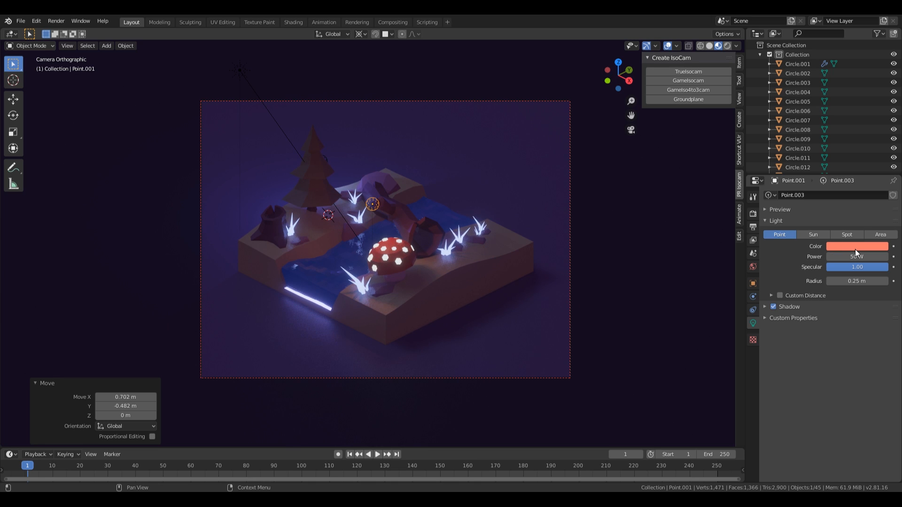
{"action": "left_click_drag", "start_coordinate": [856, 256], "coordinate": [865, 256]}
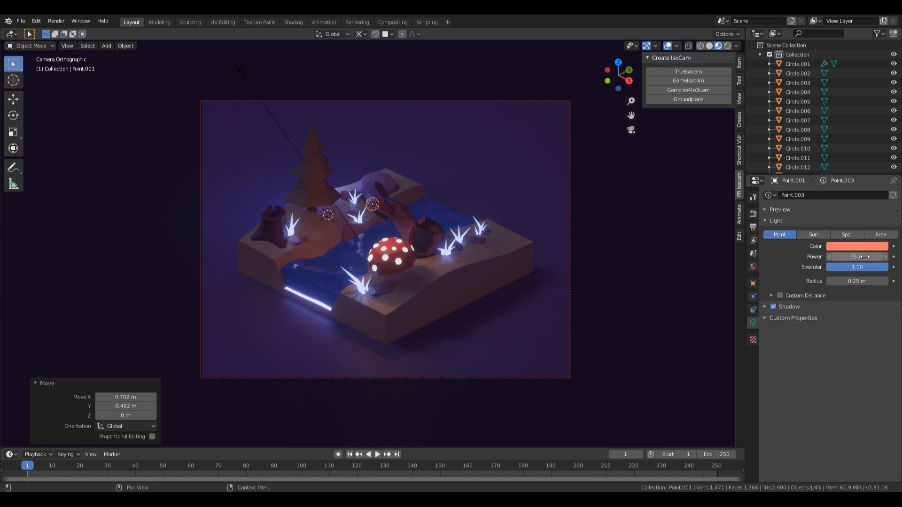
Step: Lower the salmon light by 0.355 m and nudge it sideways into place
{"action": "key", "text": "g"}
{"action": "key", "text": "z"}
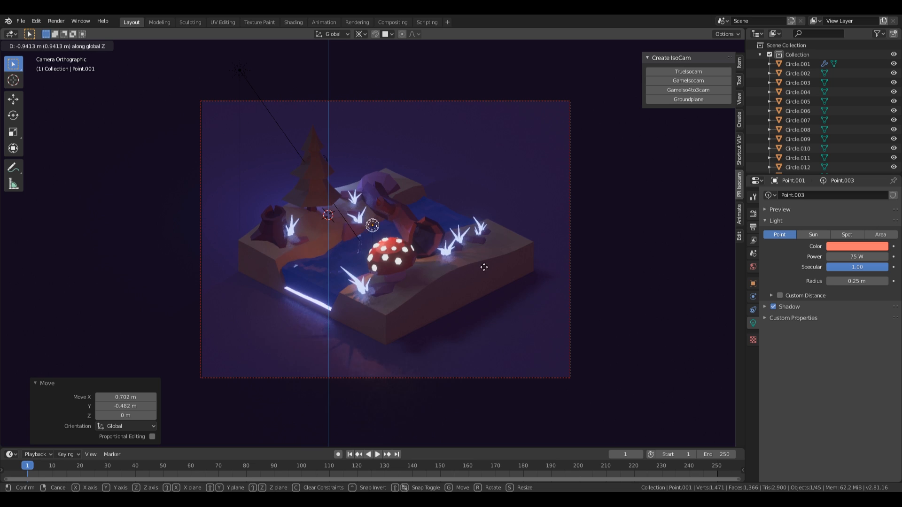
{"action": "left_click", "coordinate": [365, 246]}
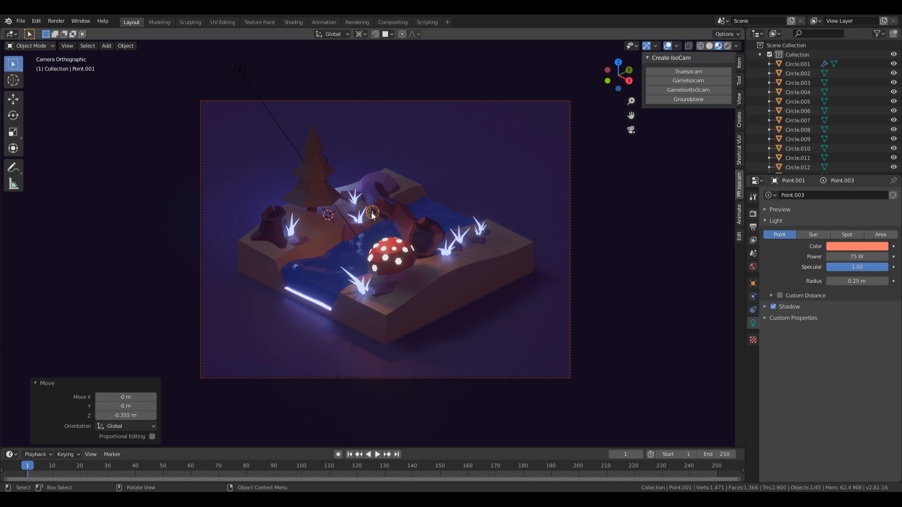
{"action": "key", "text": "g"}
{"action": "key", "text": "shift+z"}
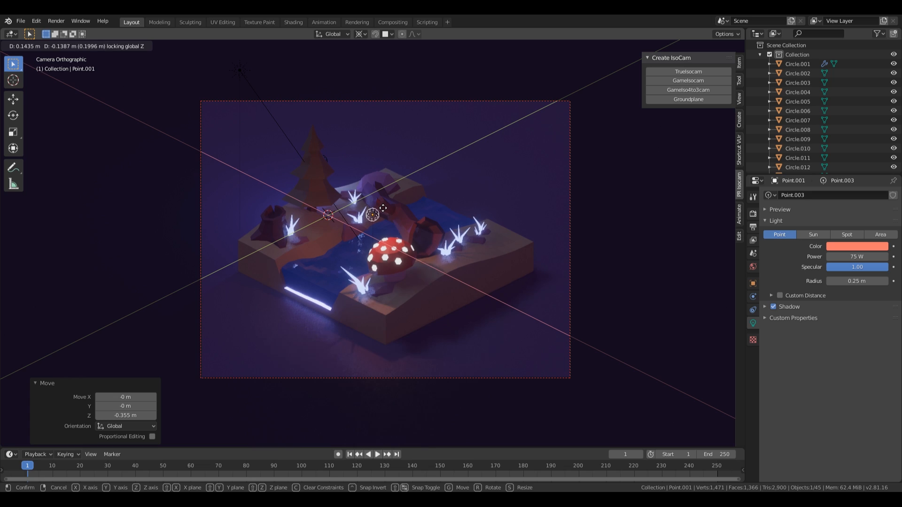
{"action": "left_click", "coordinate": [384, 207]}
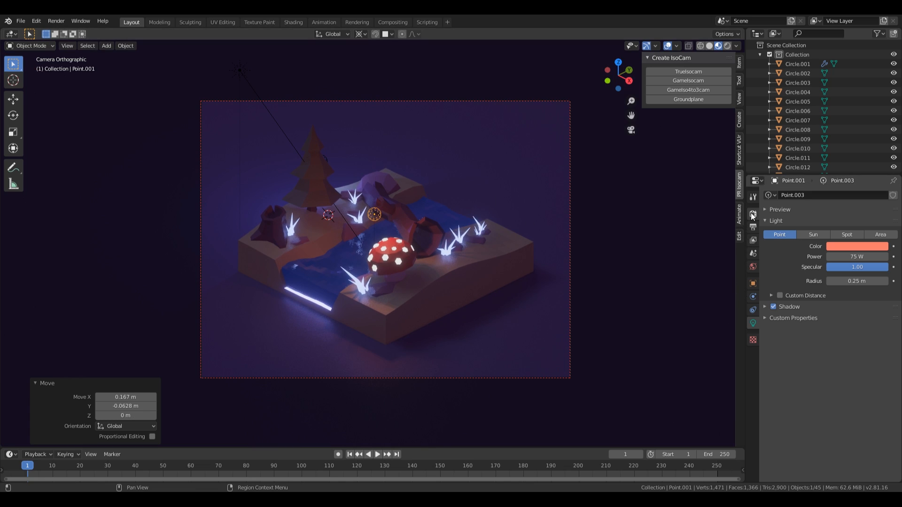
Step: Save, switch the render engine to Cycles with GPU Compute, and preview in rendered shading
{"action": "scroll", "coordinate": [357, 204], "scroll_direction": "down", "scroll_amount": 2}
{"action": "key", "text": "ctrl+s"}
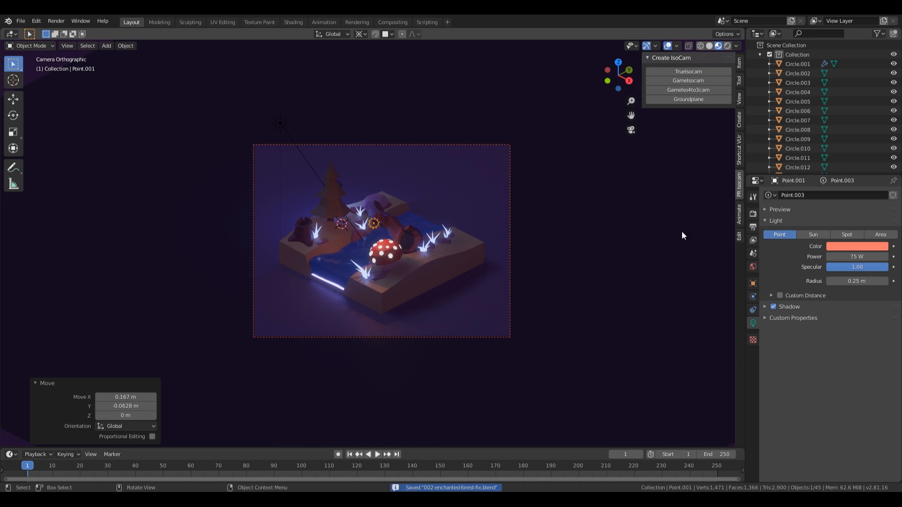
{"action": "left_click", "coordinate": [753, 209]}
{"action": "left_click", "coordinate": [855, 195]}
{"action": "left_click", "coordinate": [841, 226]}
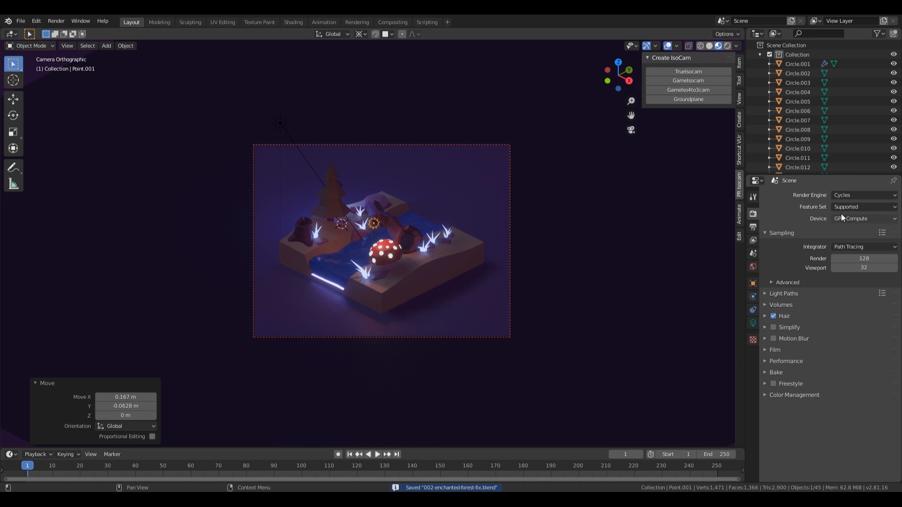
{"action": "left_click", "coordinate": [848, 218]}
{"action": "left_click", "coordinate": [843, 239]}
{"action": "left_click", "coordinate": [843, 219]}
{"action": "left_click", "coordinate": [842, 239]}
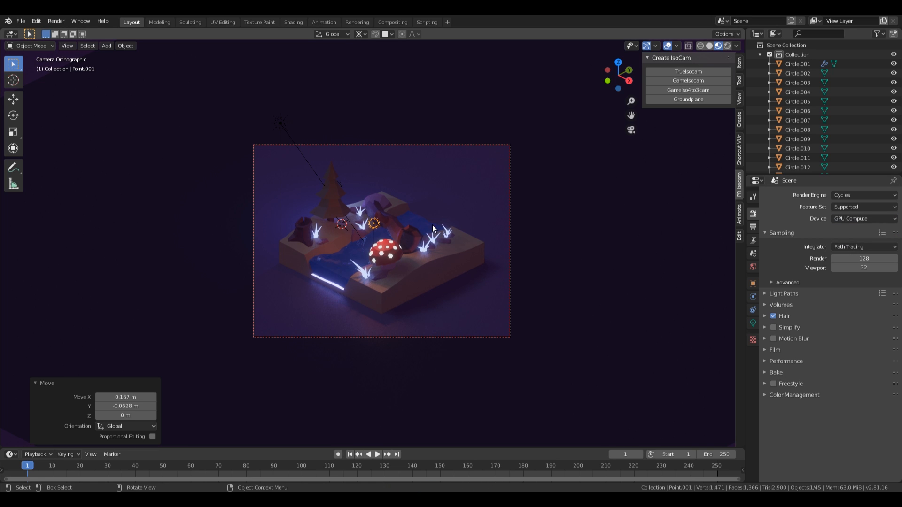
{"action": "key", "text": "z"}
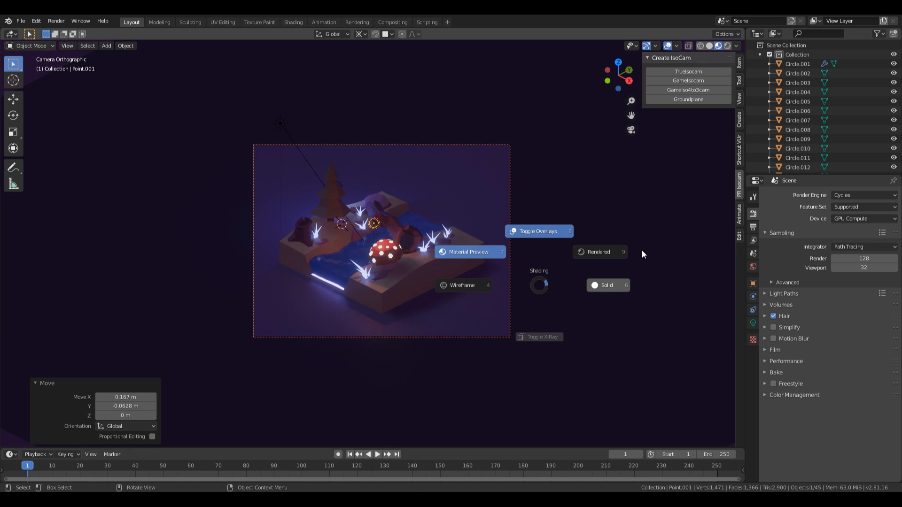
{"action": "left_click", "coordinate": [610, 240]}
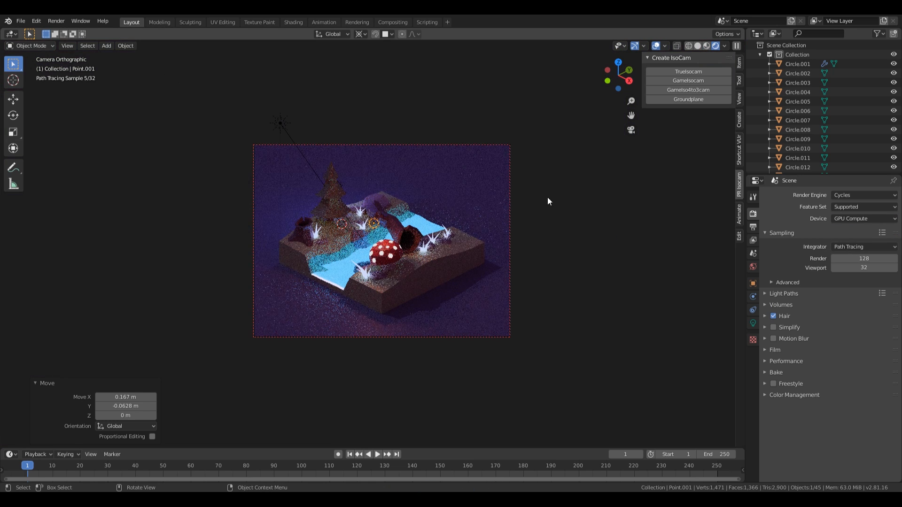
Step: Darken the background plane's Bg material base colour
{"action": "left_click", "coordinate": [487, 304]}
{"action": "left_click", "coordinate": [752, 362]}
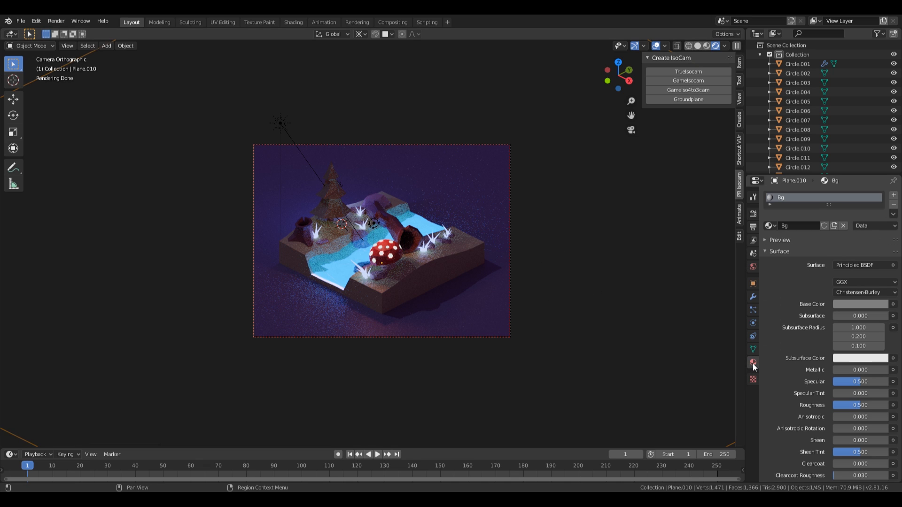
{"action": "left_click", "coordinate": [868, 304]}
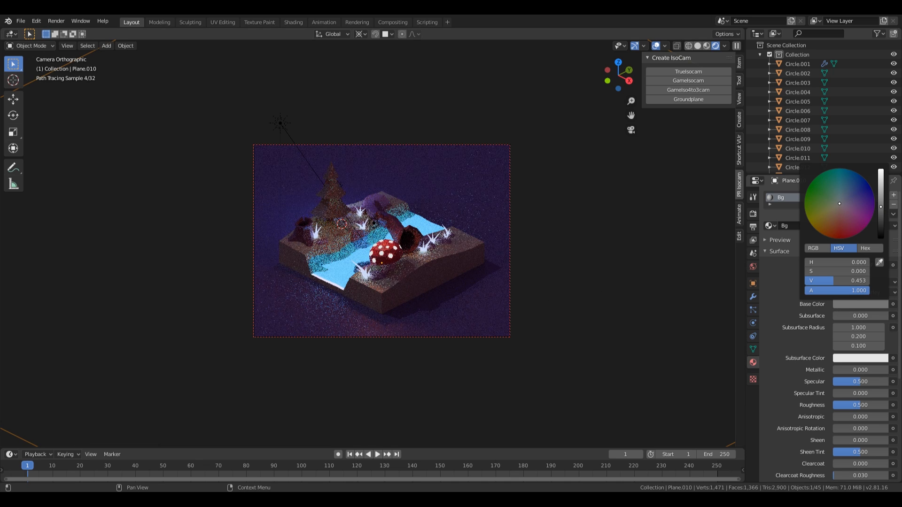
{"action": "left_click_drag", "start_coordinate": [880, 207], "coordinate": [881, 211]}
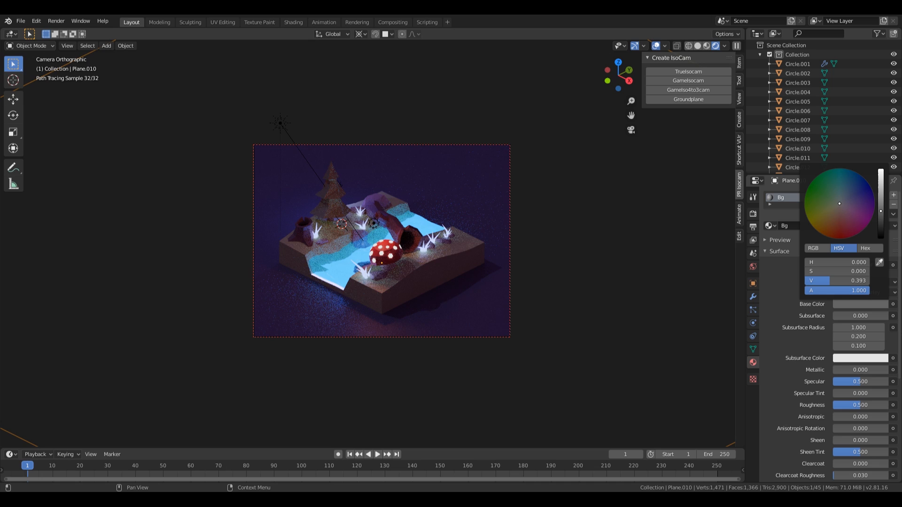
Step: Set the ground block's emission strength to 20 after trying 30
{"action": "left_click", "coordinate": [390, 299]}
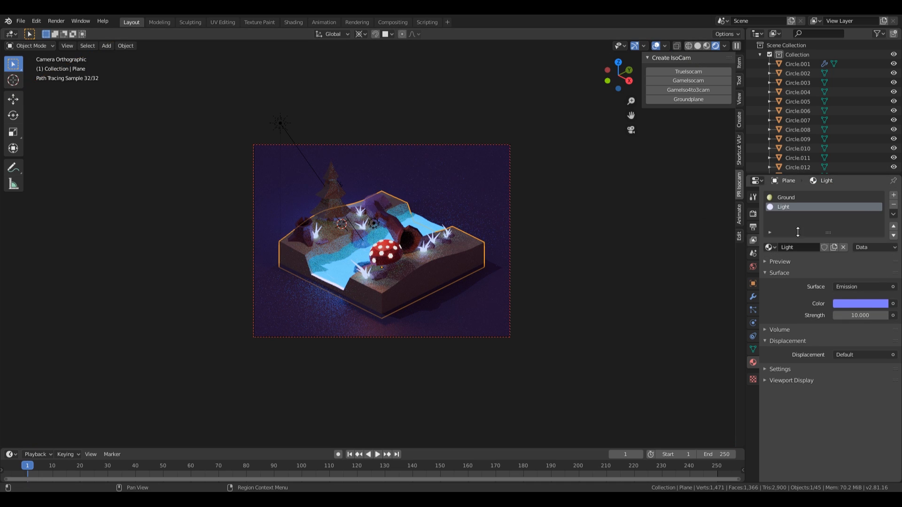
{"action": "left_click", "coordinate": [855, 316]}
{"action": "type", "text": "20"}
{"action": "key", "text": "Return"}
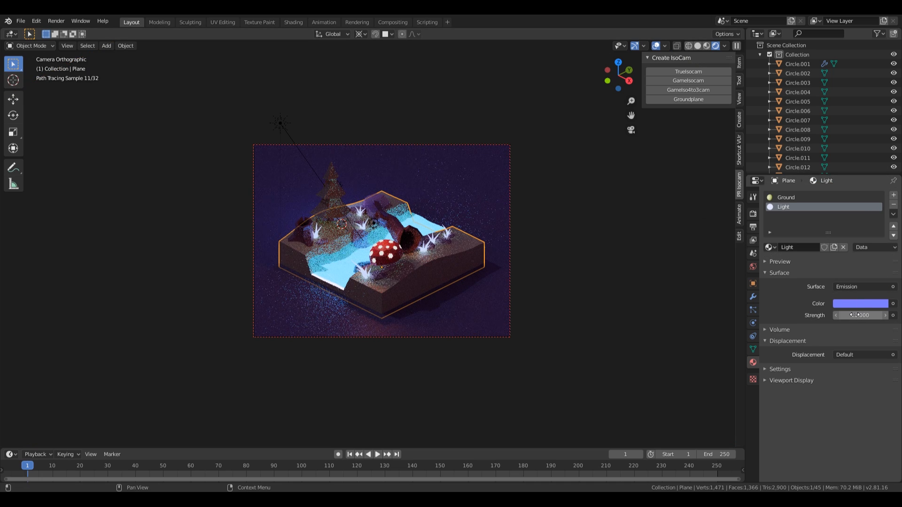
{"action": "left_click", "coordinate": [860, 315]}
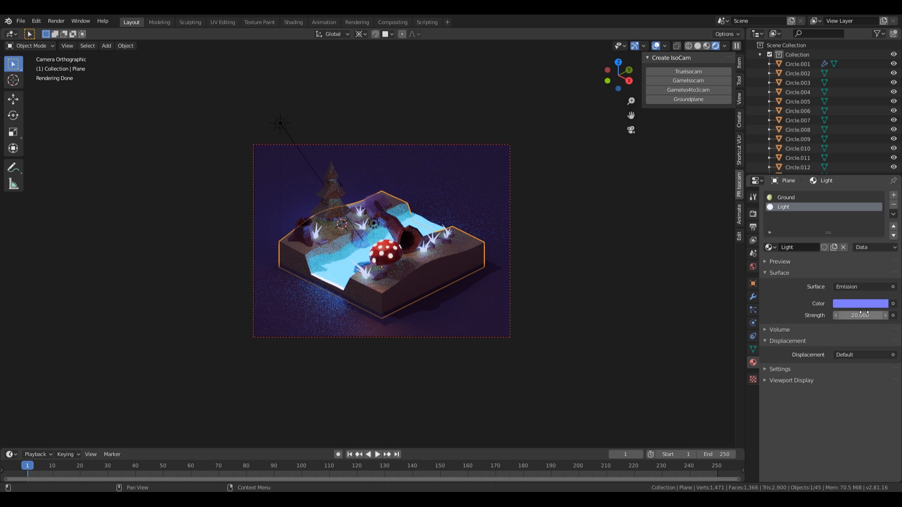
{"action": "type", "text": "30"}
{"action": "key", "text": "Return"}
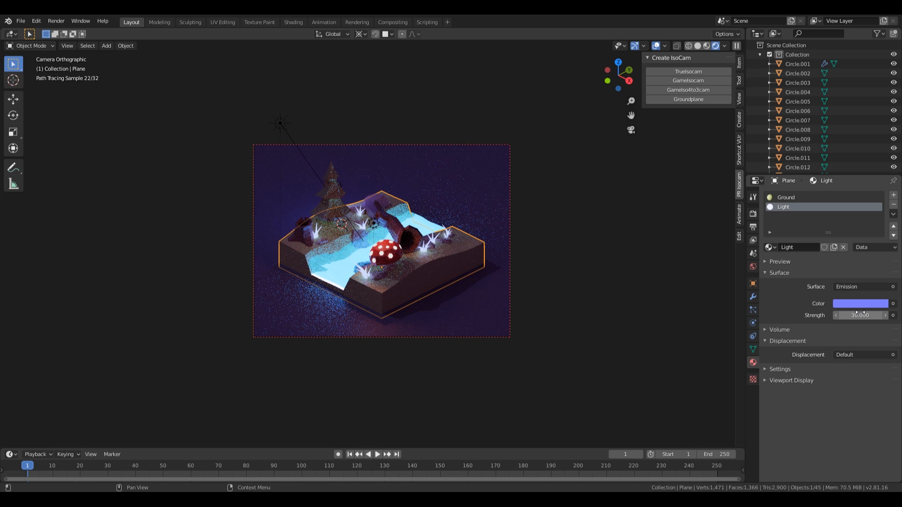
{"action": "left_click", "coordinate": [859, 313]}
{"action": "key", "text": "Return"}
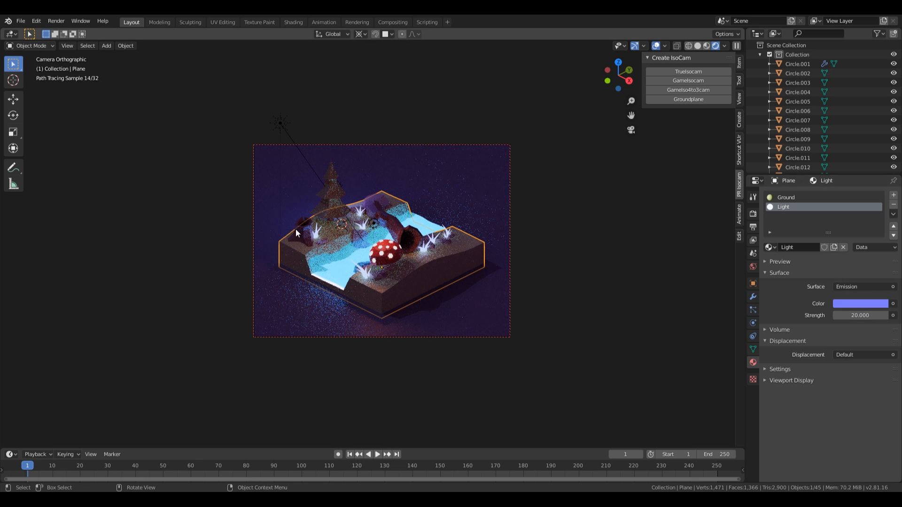
{"action": "left_click", "coordinate": [337, 266]}
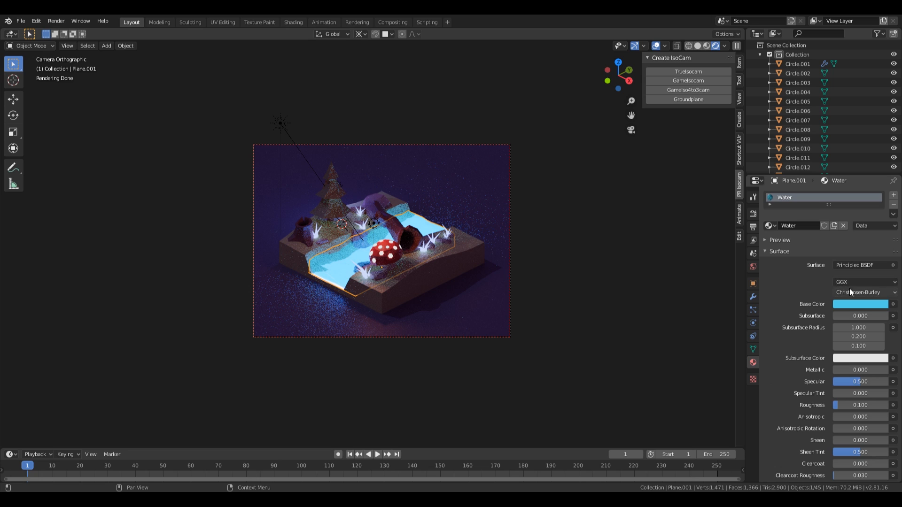
Step: Shift the water from cyan to blue, and make the tree's point light deeper blue at 200 W
{"action": "left_click", "coordinate": [857, 303]}
{"action": "left_click_drag", "start_coordinate": [854, 193], "coordinate": [853, 188]}
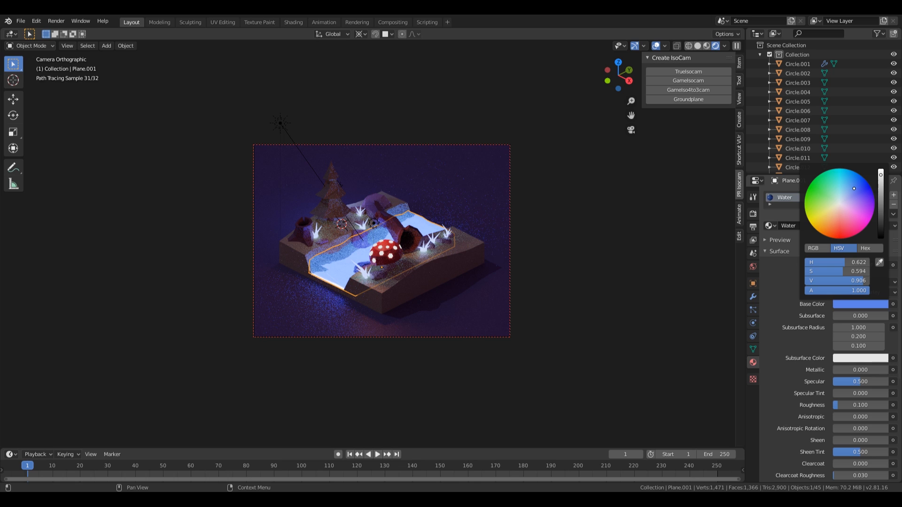
{"action": "left_click", "coordinate": [342, 183]}
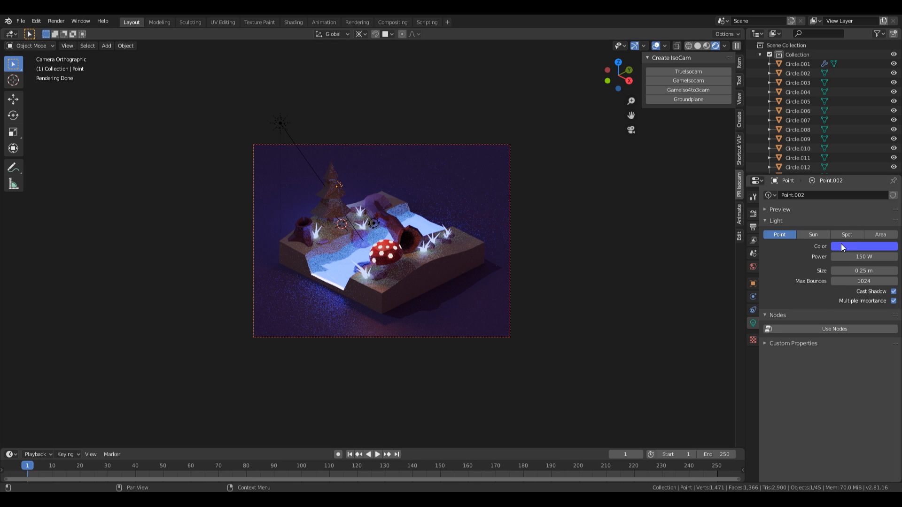
{"action": "left_click", "coordinate": [841, 245]}
{"action": "left_click_drag", "start_coordinate": [861, 136], "coordinate": [863, 140]}
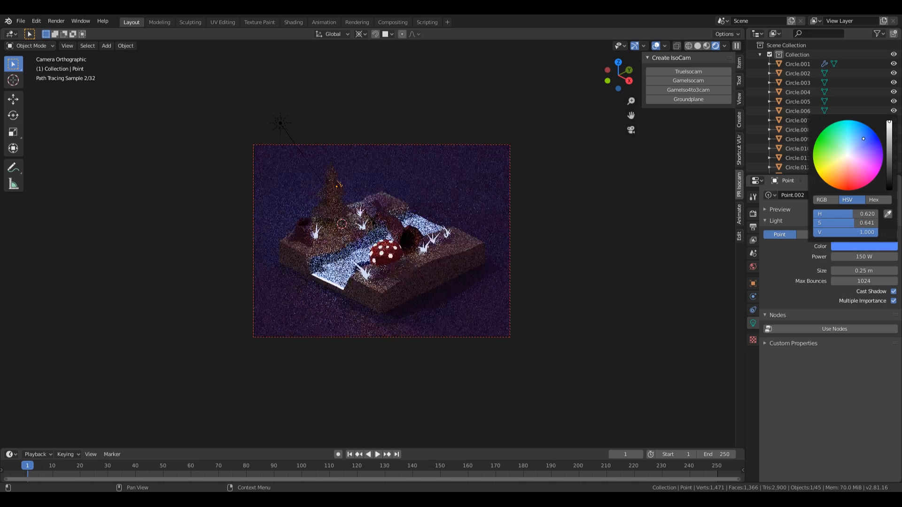
{"action": "left_click", "coordinate": [863, 256]}
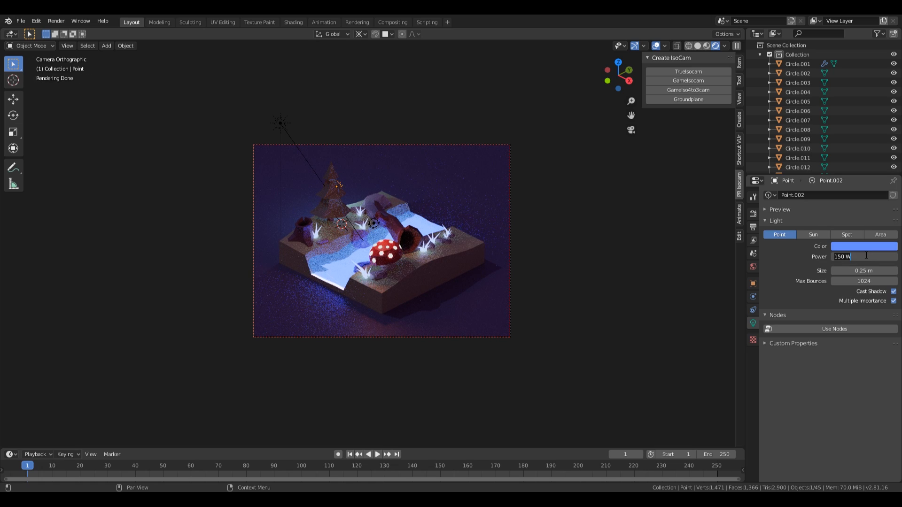
{"action": "type", "text": "200"}
{"action": "key", "text": "Return"}
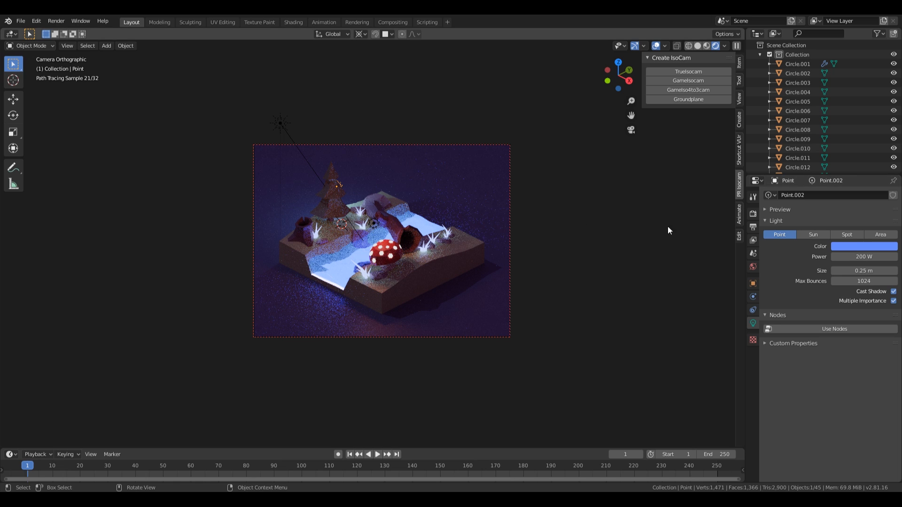
Step: Set the orange point light's power to 150 W
{"action": "left_click", "coordinate": [374, 224]}
{"action": "left_click", "coordinate": [872, 257]}
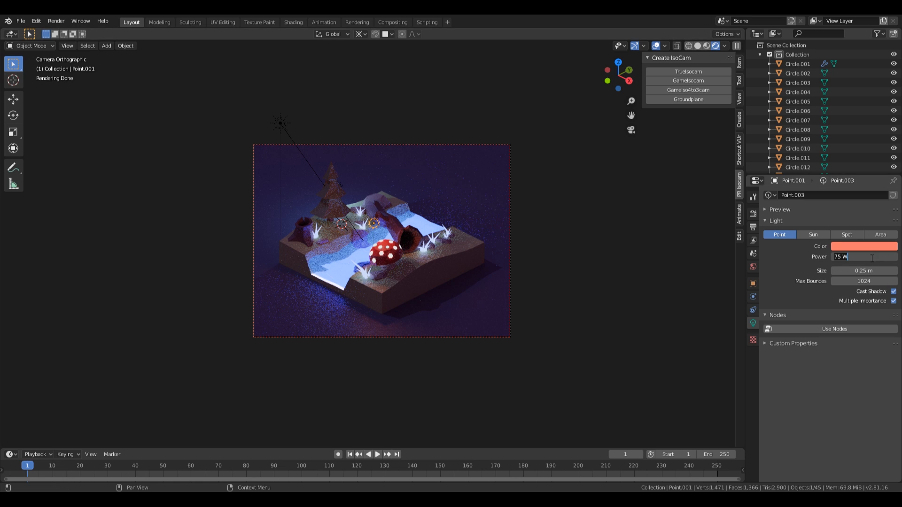
{"action": "type", "text": "150"}
{"action": "key", "text": "Return"}
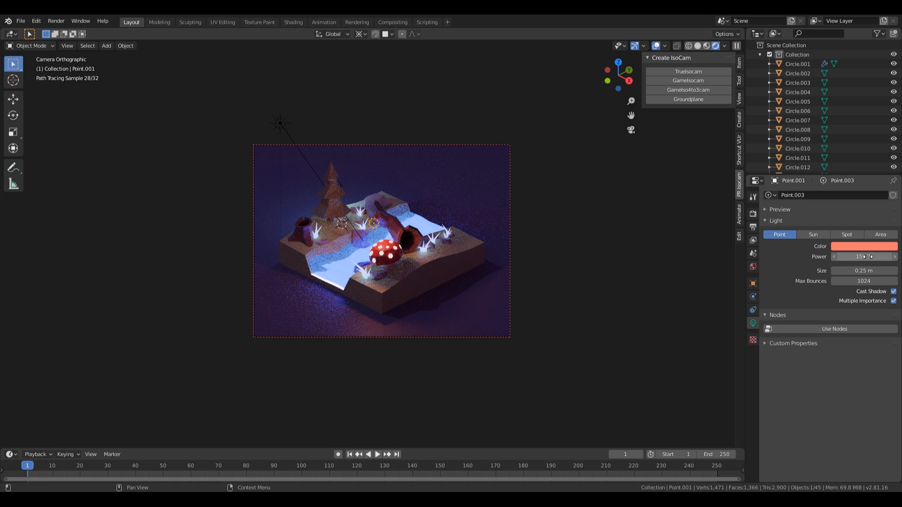
Step: Change the ground block's Ground material base colour to pale yellow
{"action": "left_click", "coordinate": [453, 273]}
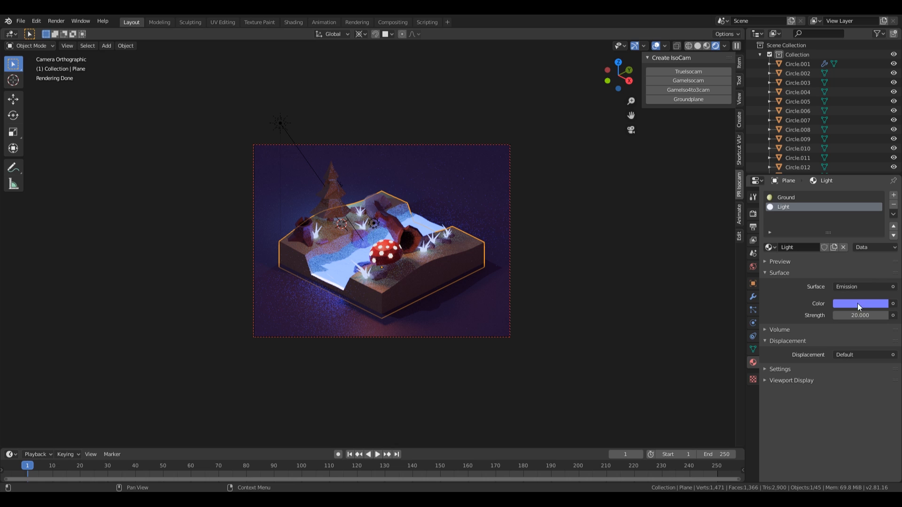
{"action": "left_click", "coordinate": [785, 198]}
{"action": "left_click", "coordinate": [867, 324]}
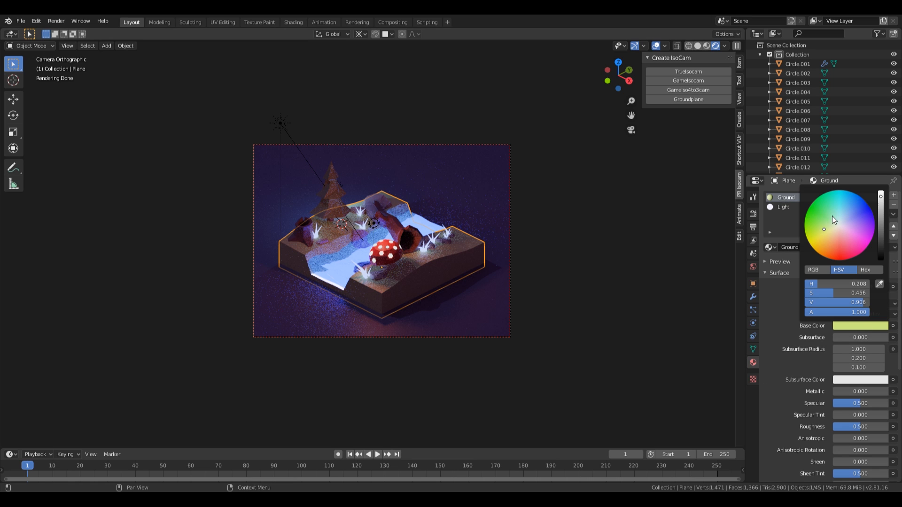
{"action": "left_click", "coordinate": [829, 231]}
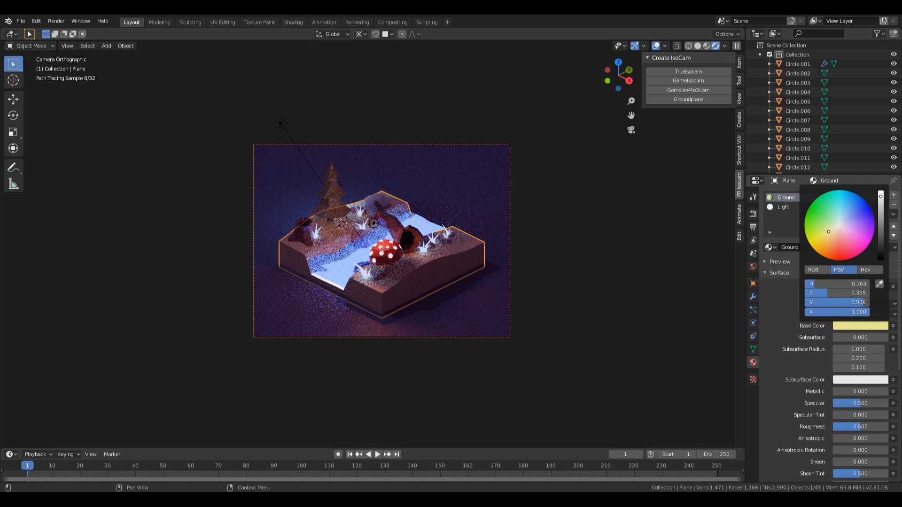
{"action": "left_click", "coordinate": [828, 233]}
{"action": "left_click", "coordinate": [828, 231]}
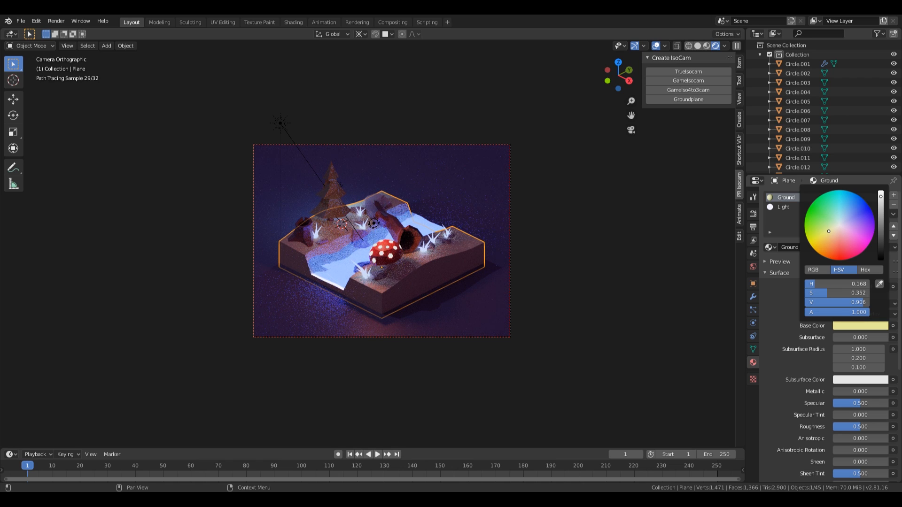
{"action": "left_click", "coordinate": [829, 231]}
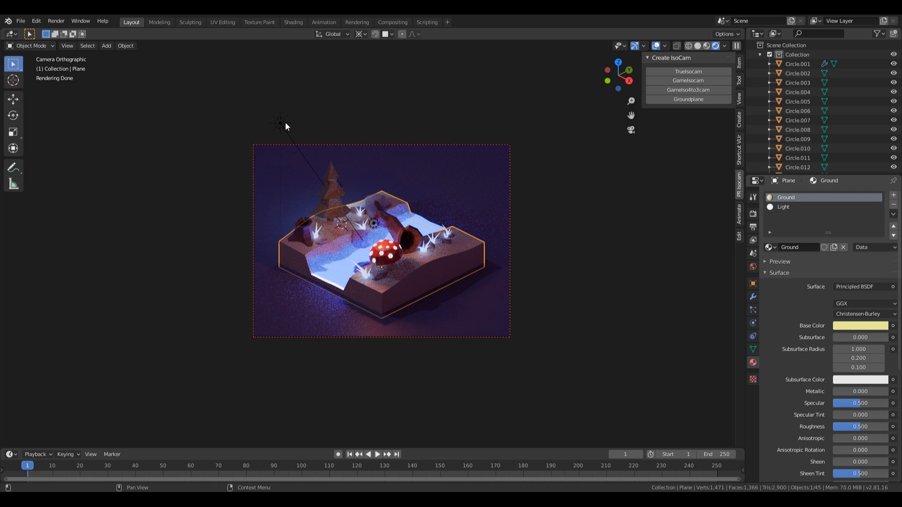
Step: Make the sun light's colour a more saturated purple
{"action": "left_click", "coordinate": [282, 123]}
{"action": "left_click", "coordinate": [843, 246]}
{"action": "left_click_drag", "start_coordinate": [854, 143], "coordinate": [861, 151]}
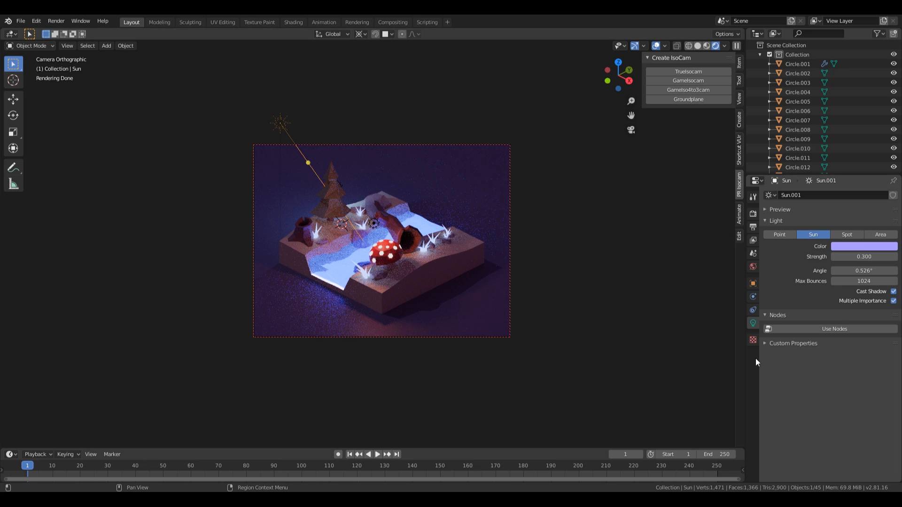
Step: Set colour management exposure to 1.25 with the Medium High Contrast look
{"action": "left_click", "coordinate": [752, 214]}
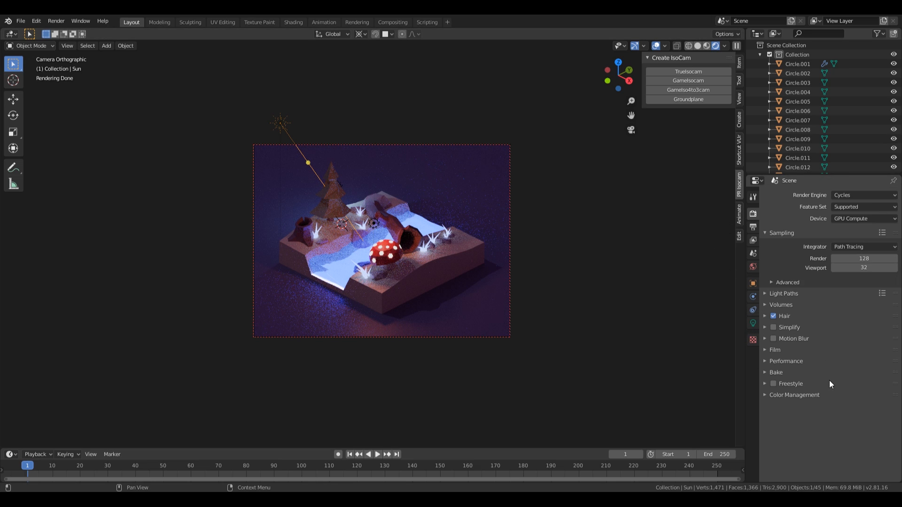
{"action": "left_click", "coordinate": [781, 396]}
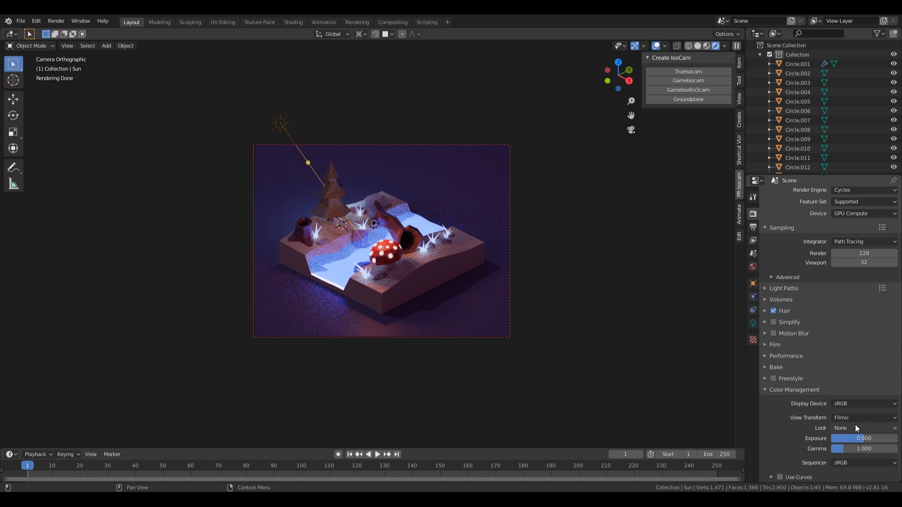
{"action": "left_click_drag", "start_coordinate": [862, 439], "coordinate": [869, 438]}
{"action": "left_click", "coordinate": [869, 428]}
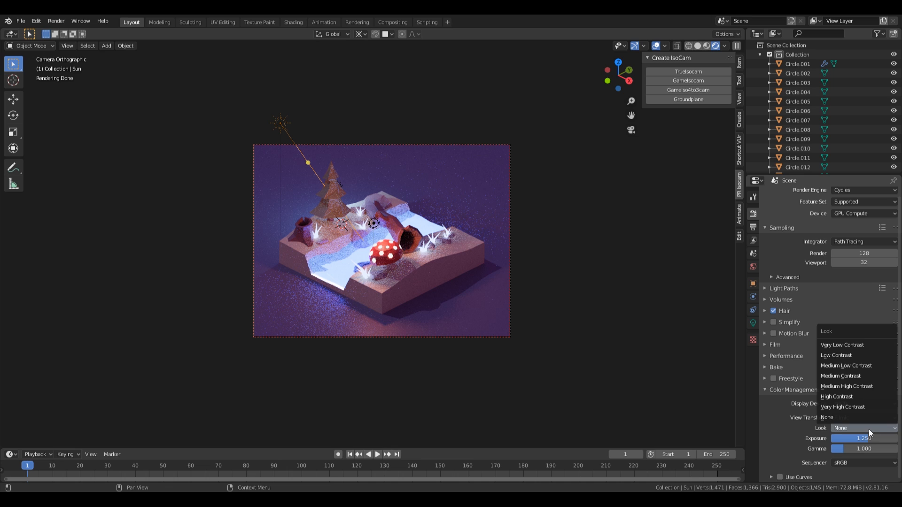
{"action": "left_click", "coordinate": [863, 386]}
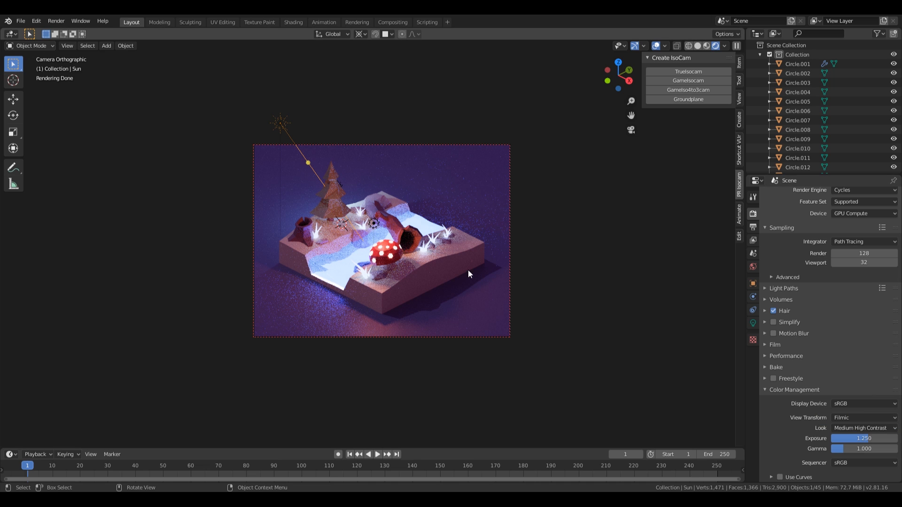
Step: Darken the world background colour, lowering its value from 0.320 to 0.233
{"action": "left_click", "coordinate": [752, 266]}
{"action": "left_click", "coordinate": [855, 252]}
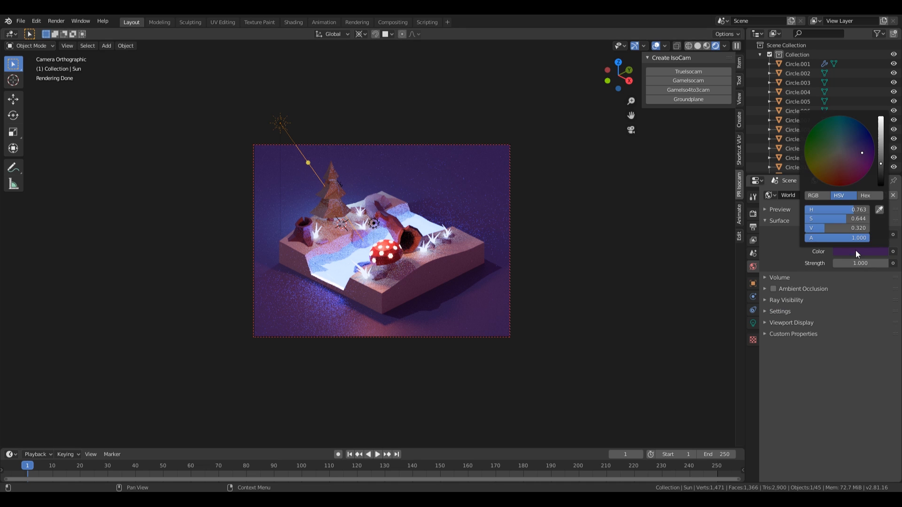
{"action": "left_click_drag", "start_coordinate": [881, 171], "coordinate": [881, 176]}
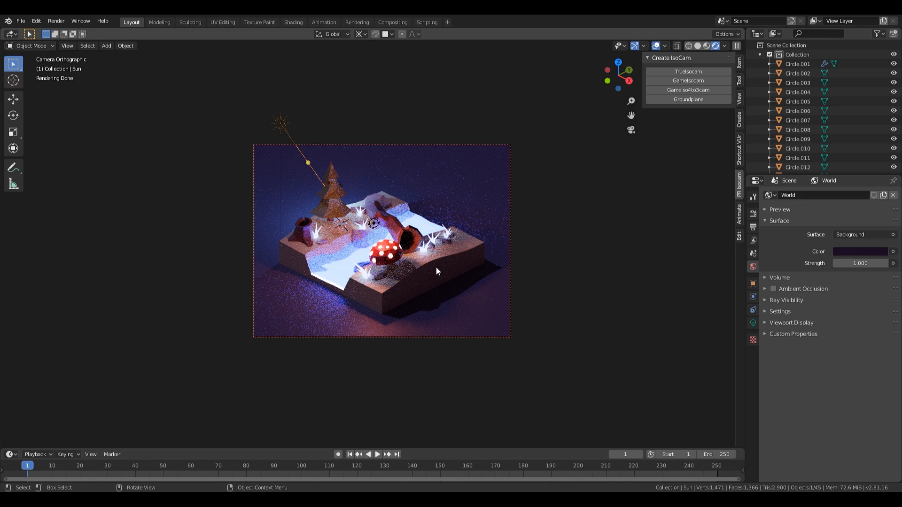
{"action": "left_click", "coordinate": [860, 252]}
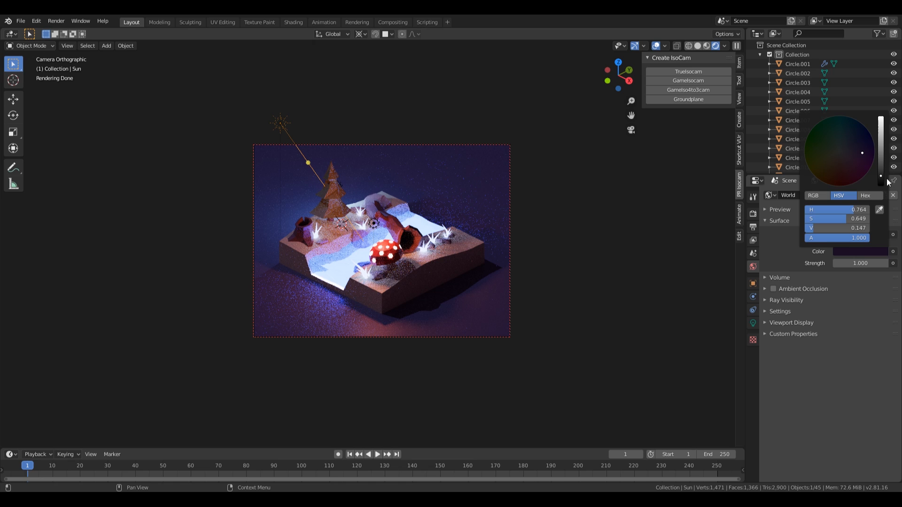
{"action": "left_click_drag", "start_coordinate": [881, 176], "coordinate": [881, 170]}
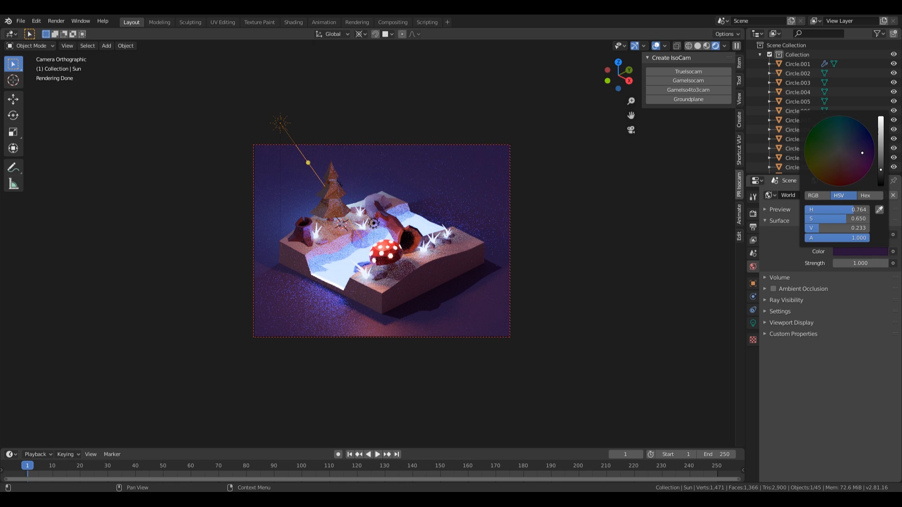
{"action": "scroll", "coordinate": [451, 272], "scroll_direction": "up", "scroll_amount": 1}
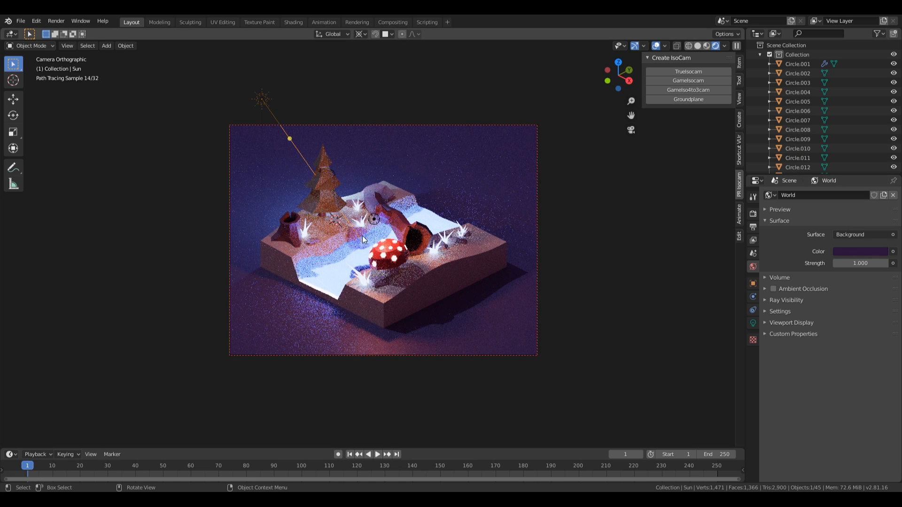
Step: Select the sun and snap the 3D cursor to the world origin
{"action": "left_click", "coordinate": [530, 160]}
{"action": "left_click", "coordinate": [275, 124]}
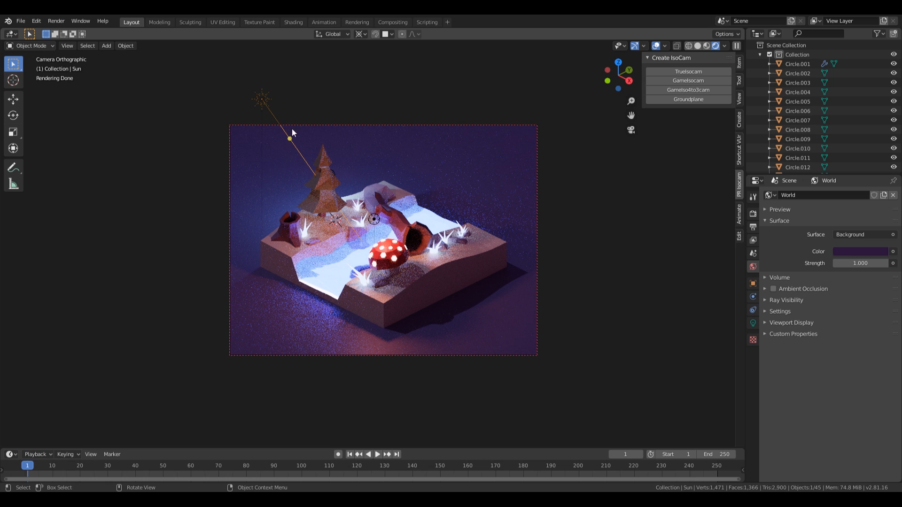
{"action": "key", "text": "z"}
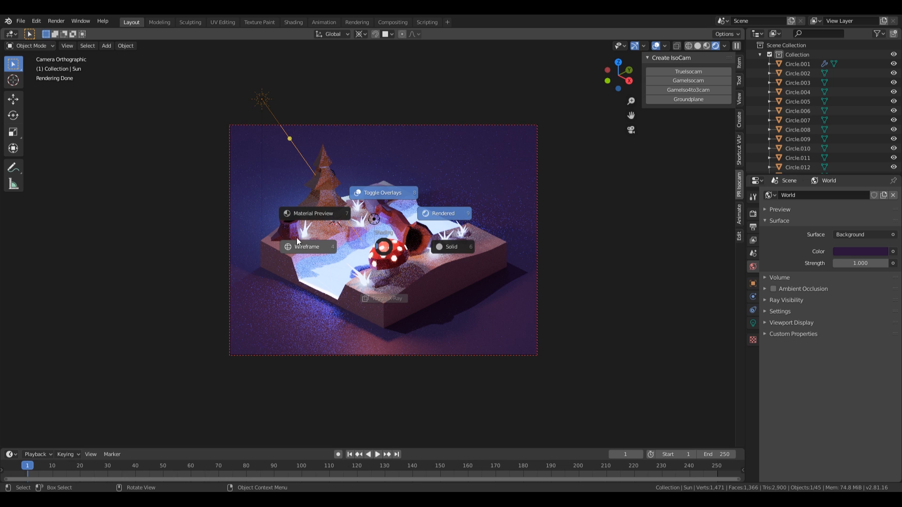
{"action": "left_click", "coordinate": [294, 246]}
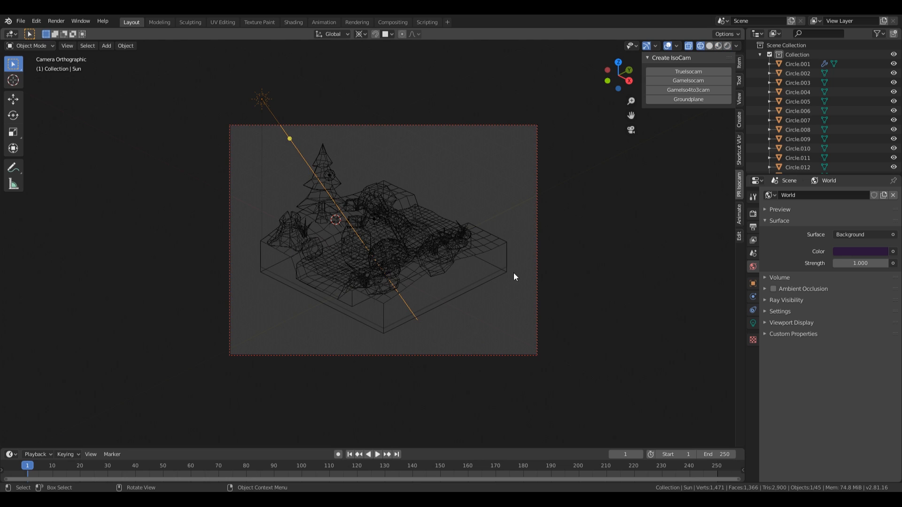
{"action": "key", "text": "z"}
{"action": "left_click", "coordinate": [570, 230]}
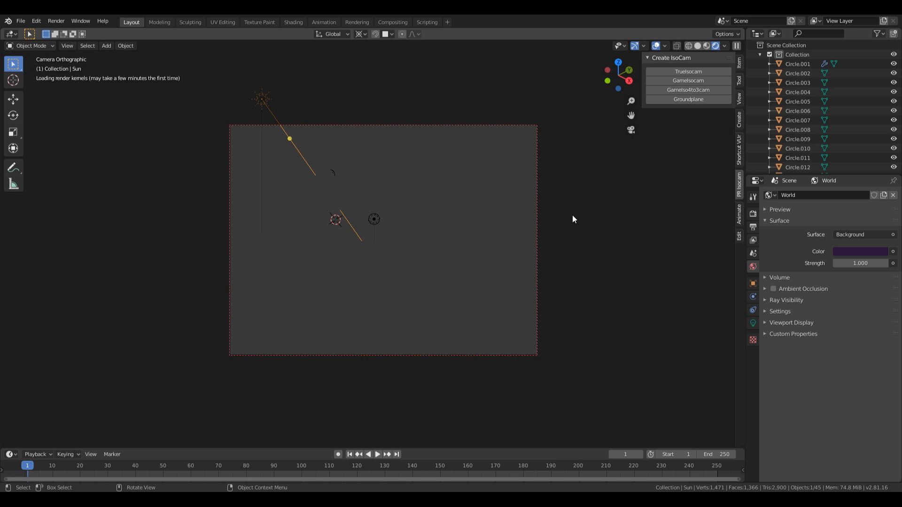
{"action": "key", "text": "shift+s"}
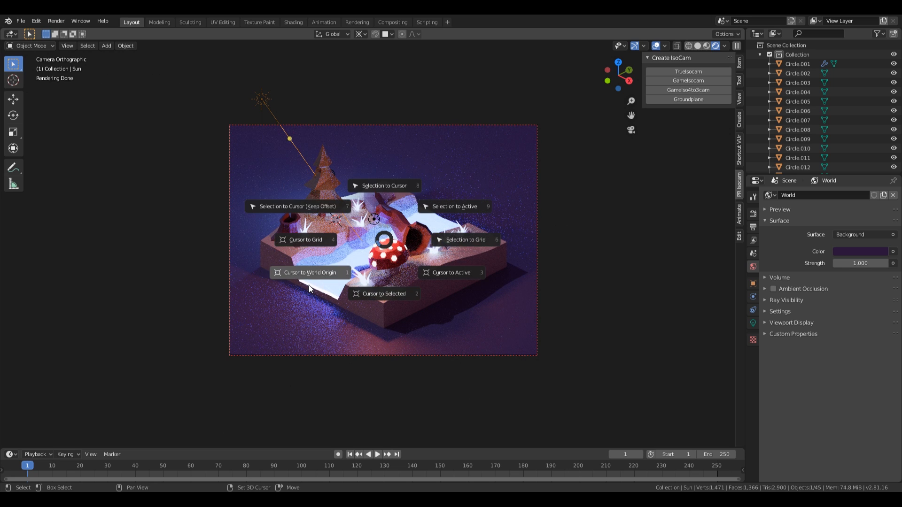
{"action": "left_click", "coordinate": [309, 283]}
Step: In wireframe shading, rotate the sun about 8° around the Z axis
{"action": "key", "text": "z"}
{"action": "left_click", "coordinate": [354, 239]}
{"action": "key", "text": "z"}
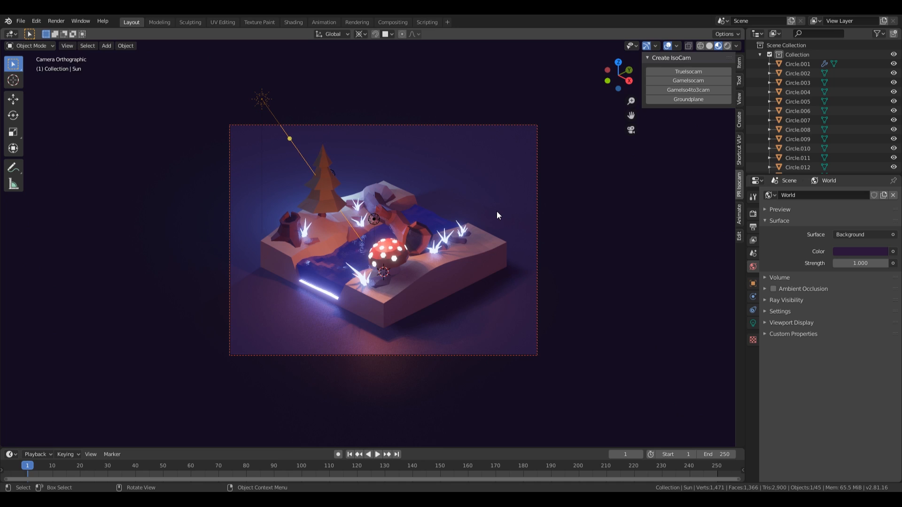
{"action": "key", "text": "r"}
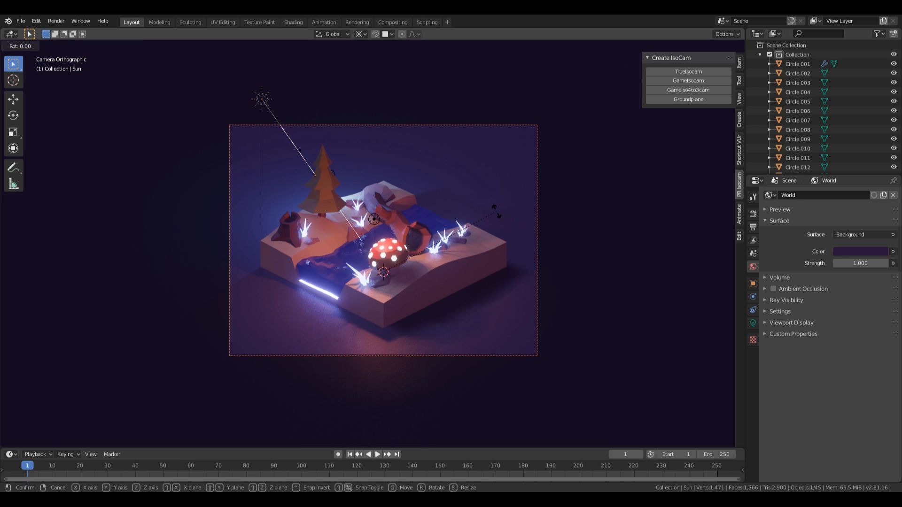
{"action": "key", "text": "z"}
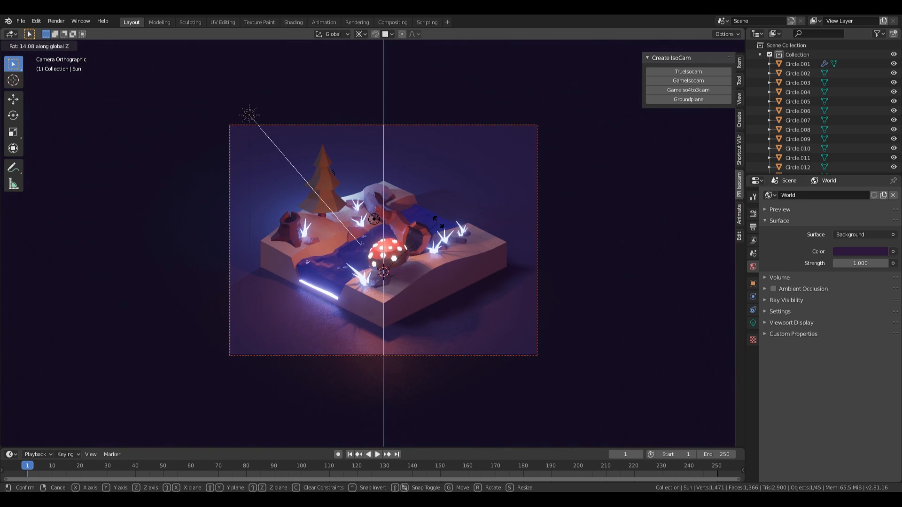
{"action": "left_click", "coordinate": [436, 232]}
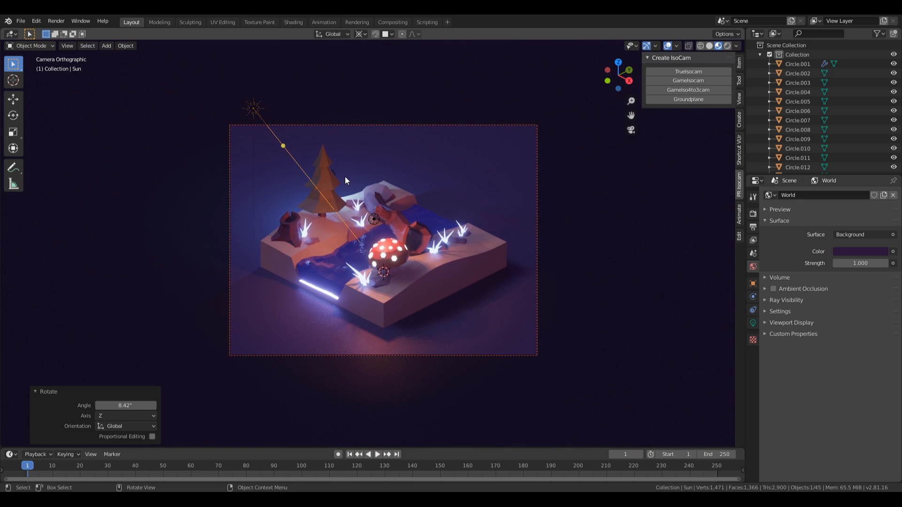
Step: Move the point light 0.476 m along X, keeping its height fixed
{"action": "left_click", "coordinate": [348, 179]}
{"action": "left_click", "coordinate": [335, 173]}
{"action": "key", "text": "g"}
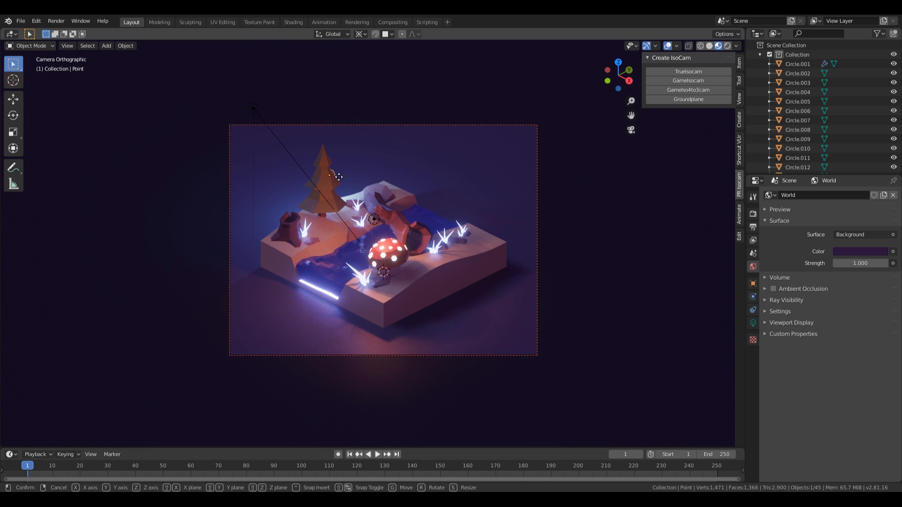
{"action": "key", "text": "shift+z"}
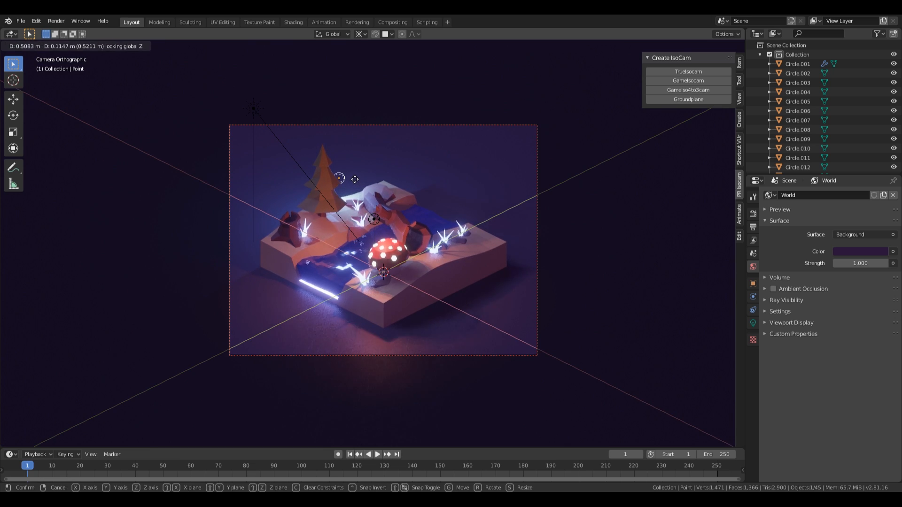
{"action": "left_click", "coordinate": [353, 181]}
Step: Check the lit diorama in rendered shading, then switch to material preview
{"action": "key", "text": "z"}
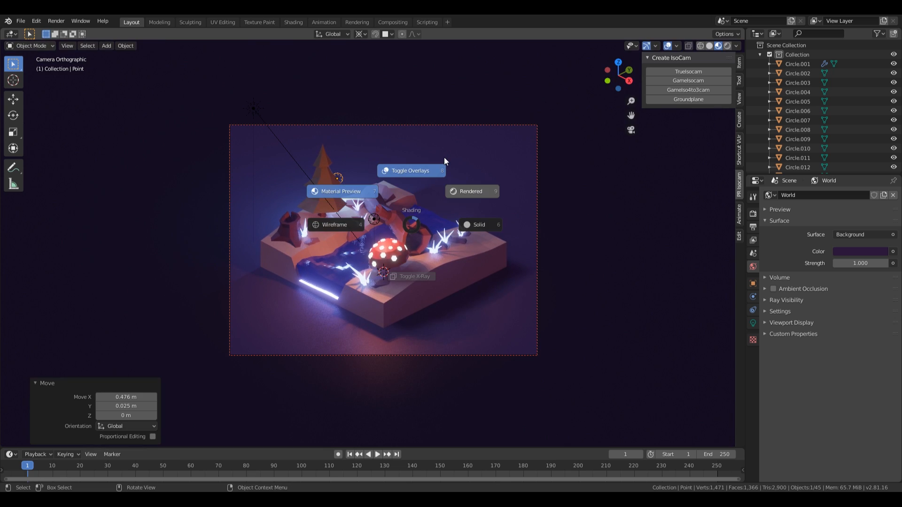
{"action": "left_click", "coordinate": [477, 190]}
{"action": "scroll", "coordinate": [590, 215], "scroll_direction": "down", "scroll_amount": 3}
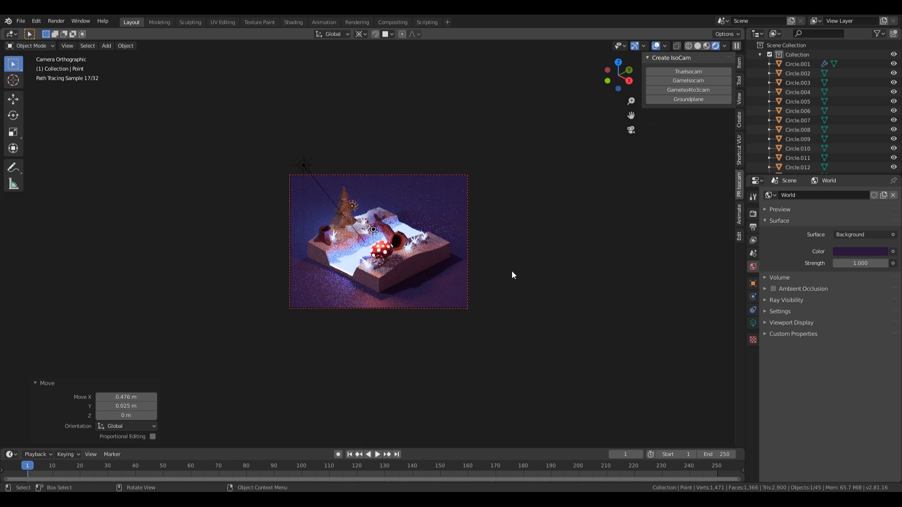
{"action": "scroll", "coordinate": [511, 272], "scroll_direction": "up", "scroll_amount": 3}
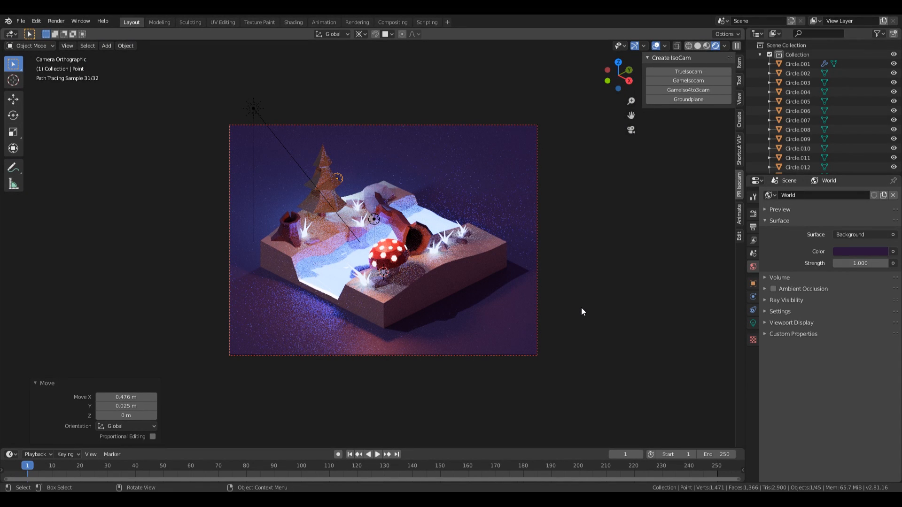
{"action": "key", "text": "z"}
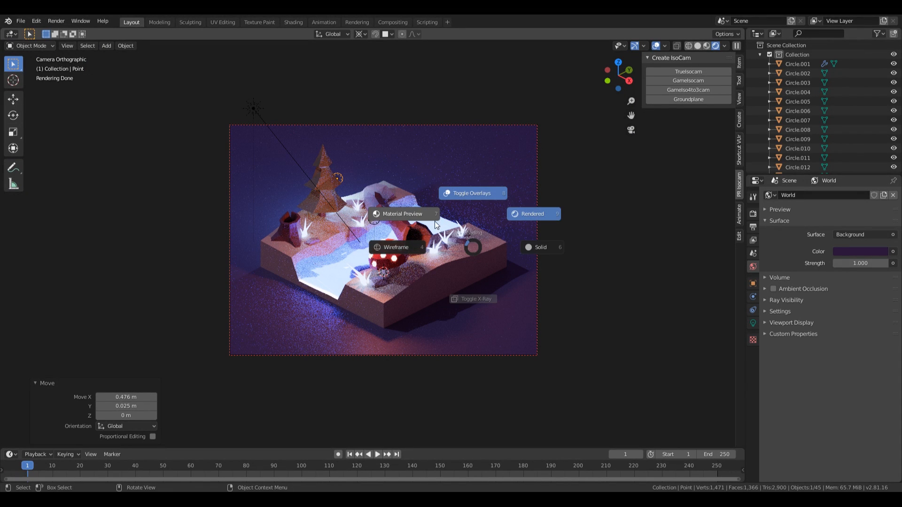
{"action": "left_click", "coordinate": [394, 200]}
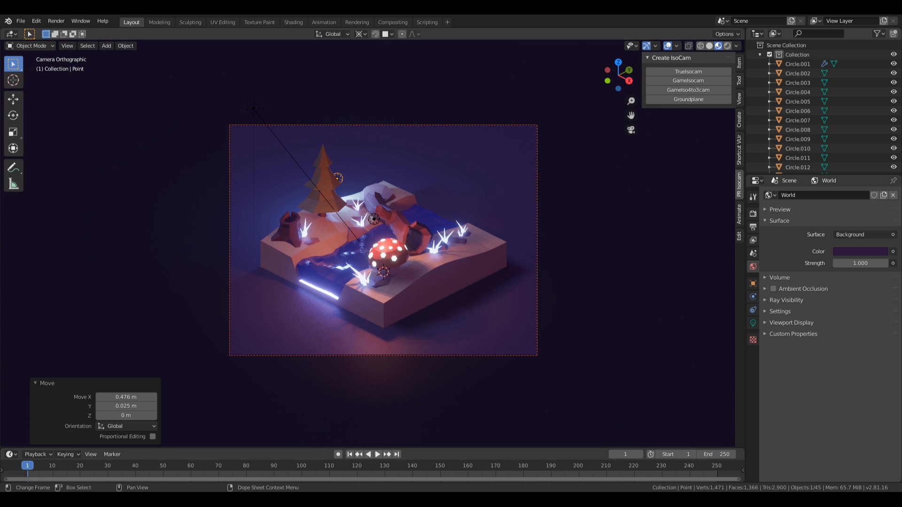
{"action": "scroll", "coordinate": [478, 295], "scroll_direction": "up", "scroll_amount": 3}
Step: Orbit down to the red mushroom and select it along with its first white cap spots
{"action": "middle_click_drag", "start_coordinate": [487, 268], "coordinate": [491, 293]}
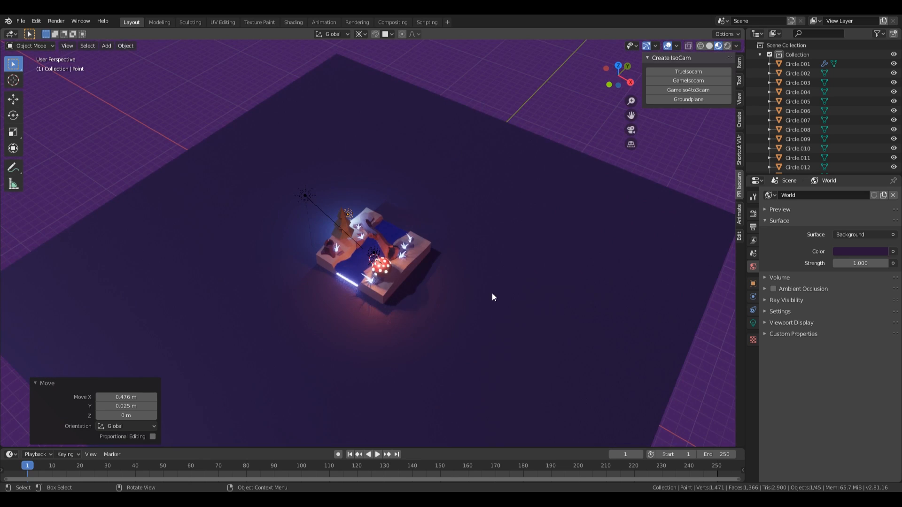
{"action": "scroll", "coordinate": [493, 300], "scroll_direction": "up", "scroll_amount": 8}
{"action": "middle_click_drag", "start_coordinate": [507, 334], "coordinate": [379, 219], "text": "shift"}
{"action": "left_click", "coordinate": [328, 238]}
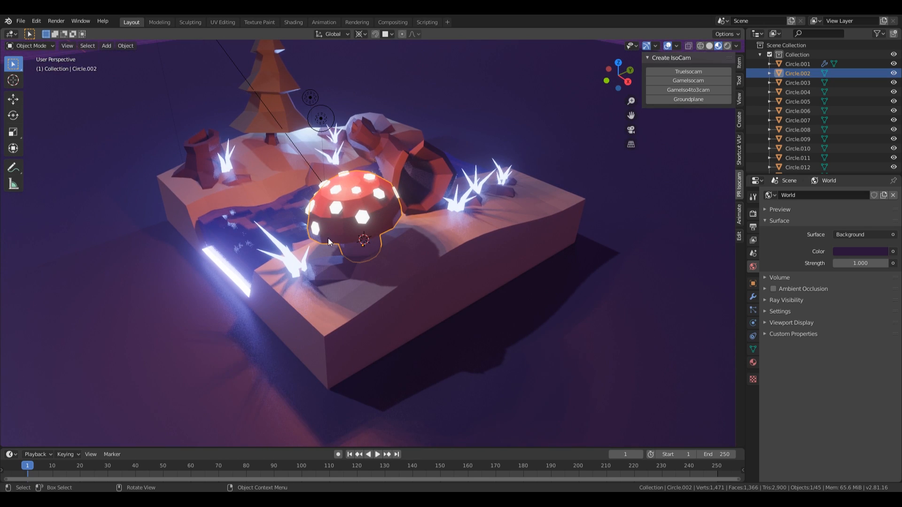
{"action": "left_click", "coordinate": [376, 222]}
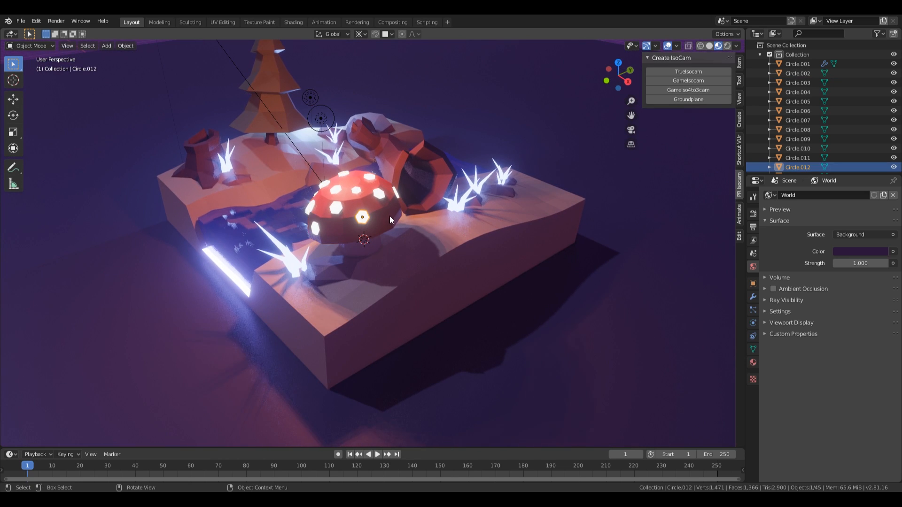
{"action": "left_click", "coordinate": [337, 208]}
{"action": "scroll", "coordinate": [425, 214], "scroll_direction": "up", "scroll_amount": 3}
{"action": "middle_click_drag", "start_coordinate": [424, 214], "coordinate": [443, 240]}
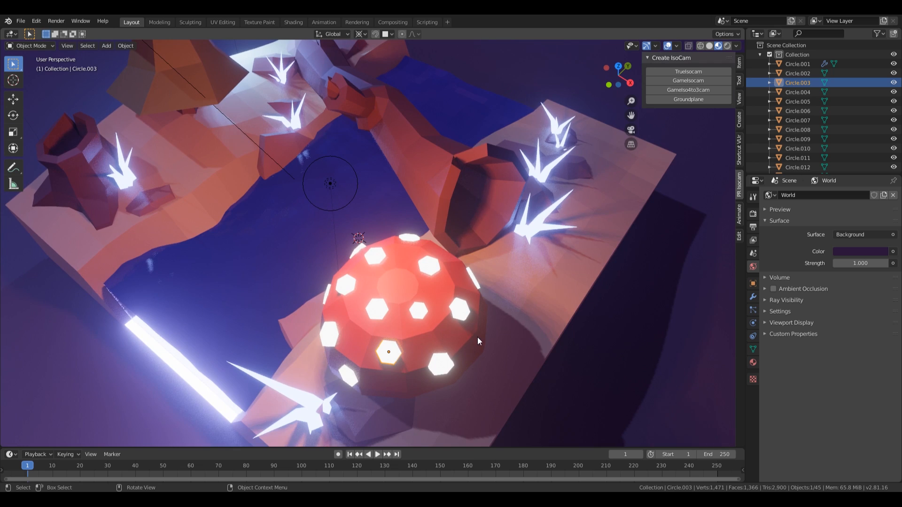
{"action": "scroll", "coordinate": [449, 272], "scroll_direction": "down", "scroll_amount": 4}
Step: Add the remaining white spot circles and the mushroom body to the selection
{"action": "left_click", "coordinate": [429, 270]}
{"action": "left_click", "coordinate": [418, 280]}
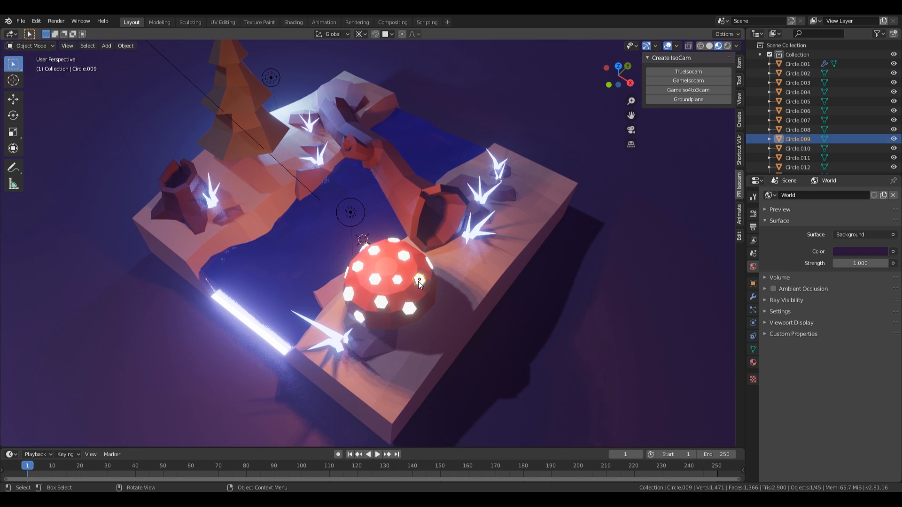
{"action": "left_click", "coordinate": [431, 264]}
{"action": "left_click", "coordinate": [430, 265]}
{"action": "left_click", "coordinate": [419, 280], "text": "shift"}
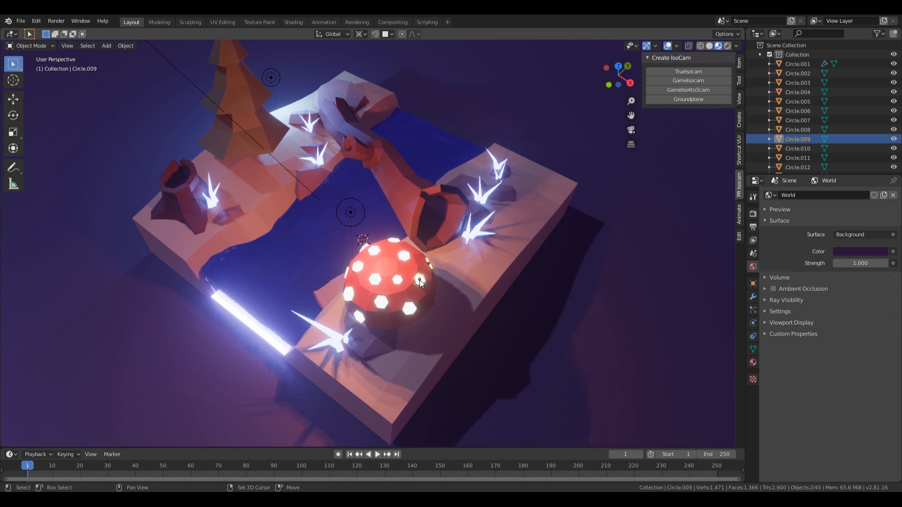
{"action": "left_click", "coordinate": [410, 308], "text": "shift"}
{"action": "left_click", "coordinate": [382, 301], "text": "shift"}
{"action": "left_click", "coordinate": [396, 279], "text": "shift"}
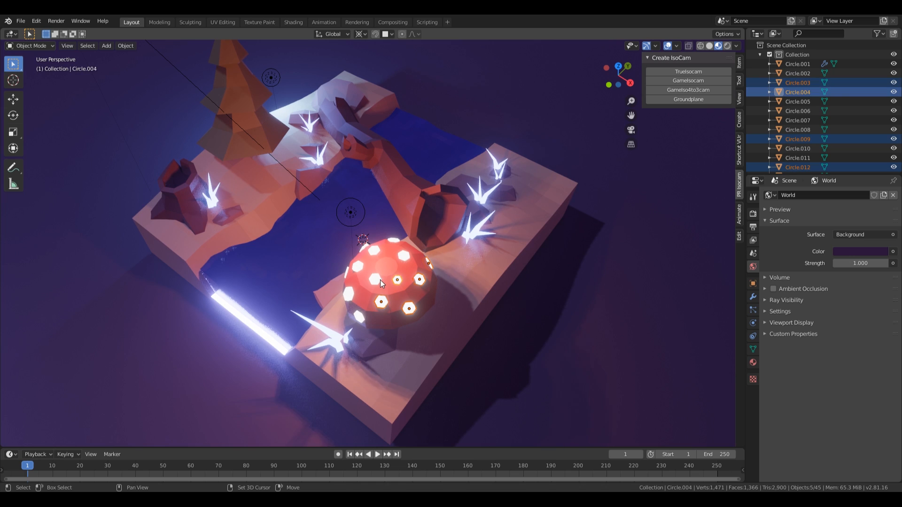
{"action": "left_click", "coordinate": [379, 281], "text": "shift"}
{"action": "left_click", "coordinate": [404, 258], "text": "shift"}
{"action": "left_click", "coordinate": [374, 251], "text": "shift"}
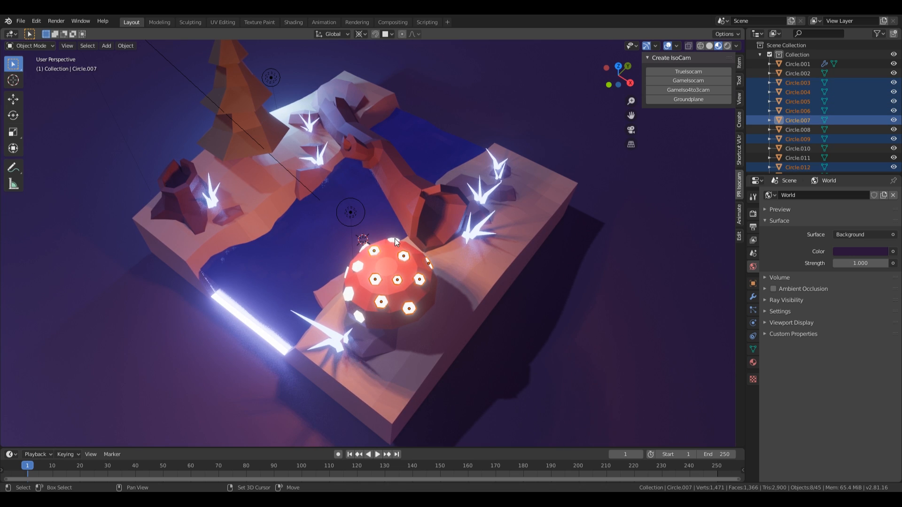
{"action": "left_click", "coordinate": [375, 255], "text": "shift"}
Step: Box-select around the mushroom, removing terrain, river and rock pieces, and re-add the mushroom body
{"action": "left_click_drag", "start_coordinate": [328, 230], "coordinate": [445, 326]}
{"action": "left_click_drag", "start_coordinate": [262, 201], "coordinate": [333, 414], "text": "ctrl"}
{"action": "left_click_drag", "start_coordinate": [272, 130], "coordinate": [535, 216], "text": "ctrl"}
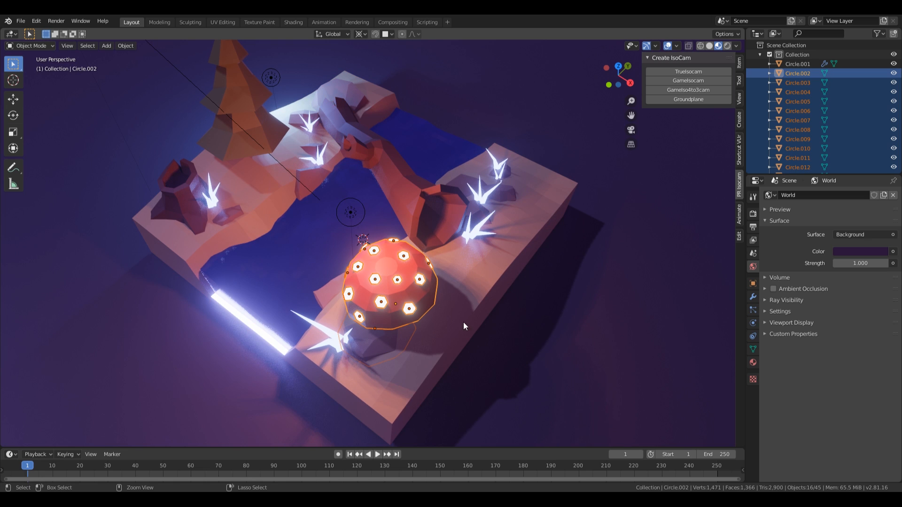
{"action": "middle_click_drag", "start_coordinate": [405, 350], "coordinate": [332, 242]}
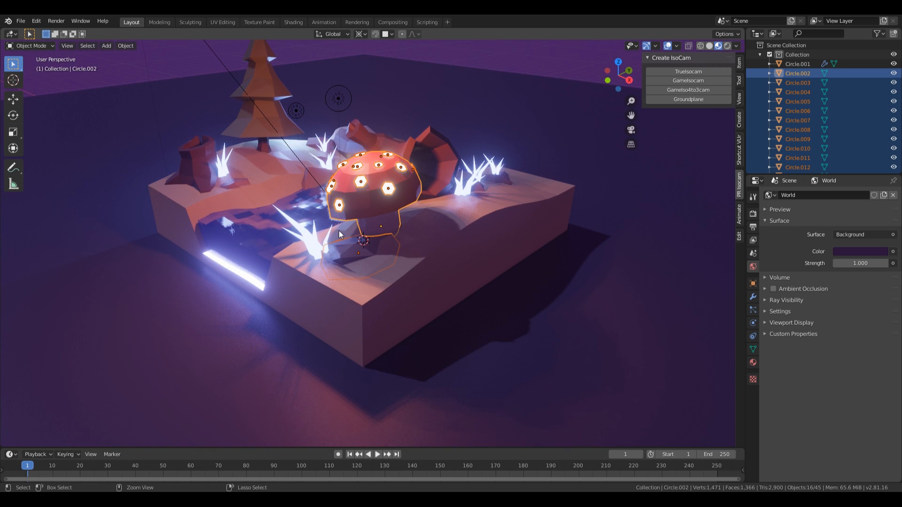
{"action": "left_click_drag", "start_coordinate": [339, 230], "coordinate": [534, 322], "text": "ctrl"}
{"action": "middle_click_drag", "start_coordinate": [408, 233], "coordinate": [475, 291]}
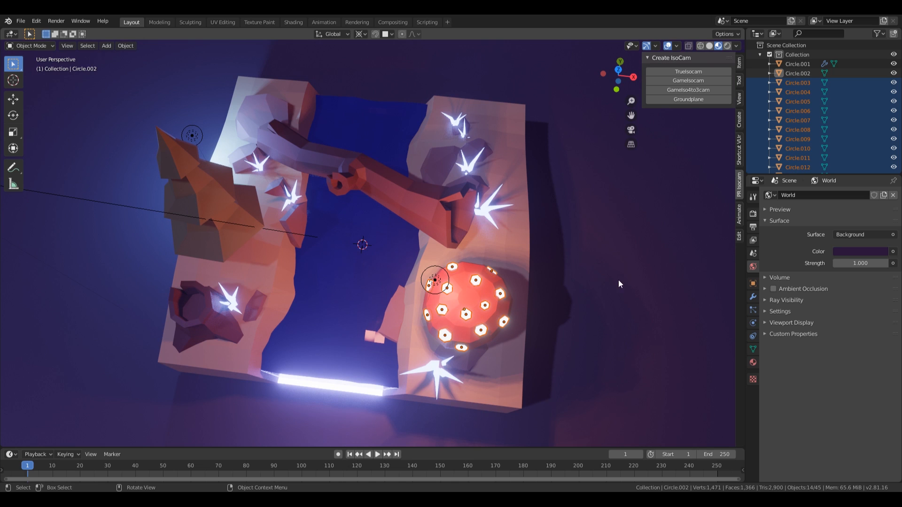
{"action": "middle_click_drag", "start_coordinate": [618, 284], "coordinate": [463, 318]}
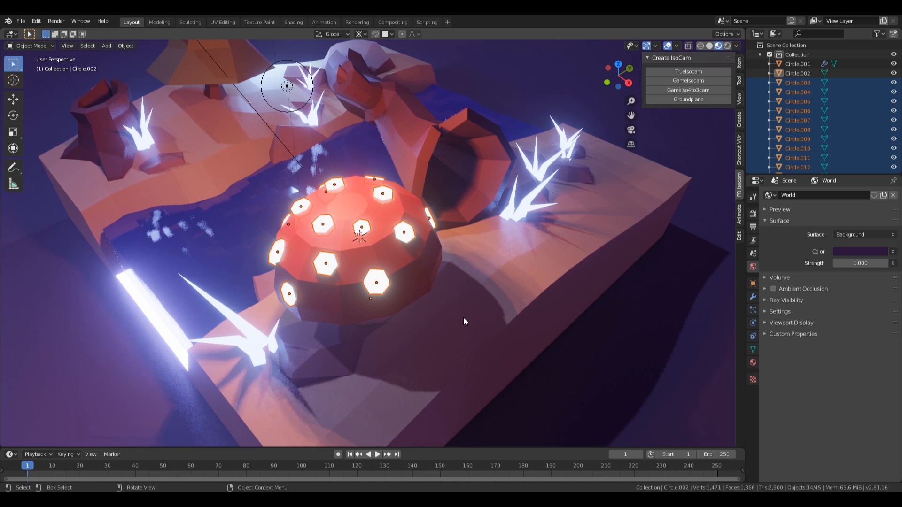
{"action": "left_click", "coordinate": [415, 264], "text": "shift"}
{"action": "scroll", "coordinate": [417, 280], "scroll_direction": "down", "scroll_amount": 2}
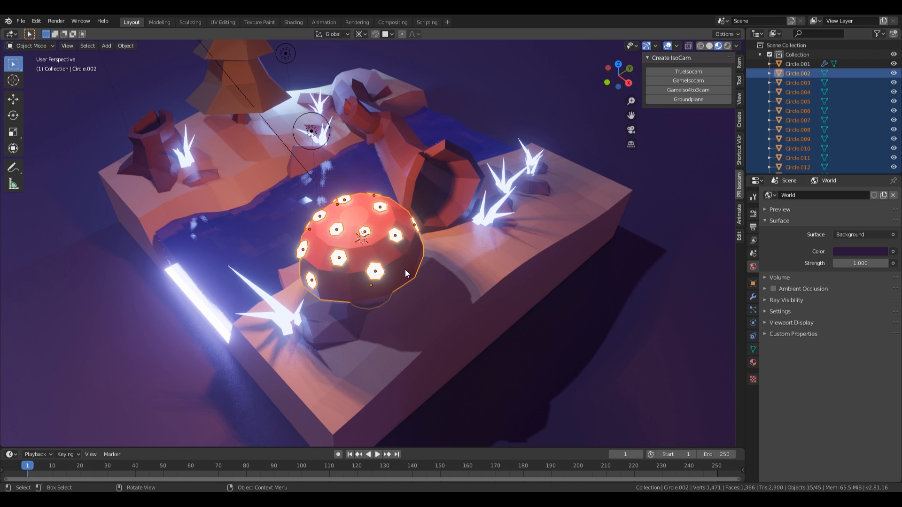
Step: Join the spot circles into the mushroom cap with Ctrl+J and check its faces in Edit Mode
{"action": "key", "text": "ctrl+j"}
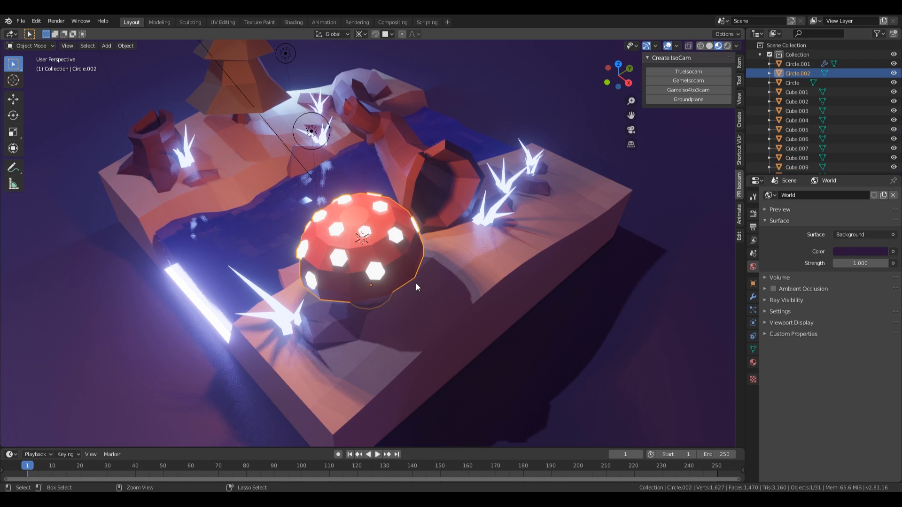
{"action": "middle_click_drag", "start_coordinate": [397, 297], "coordinate": [443, 295]}
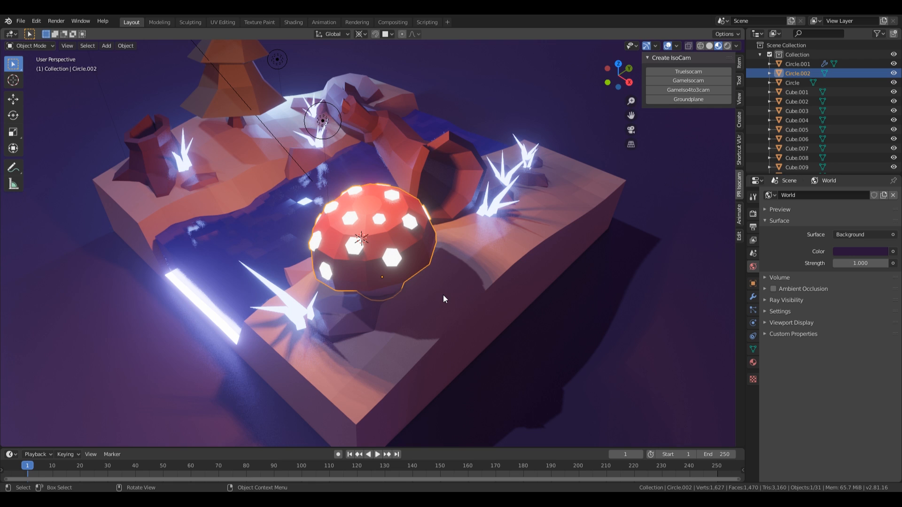
{"action": "key", "text": "Tab"}
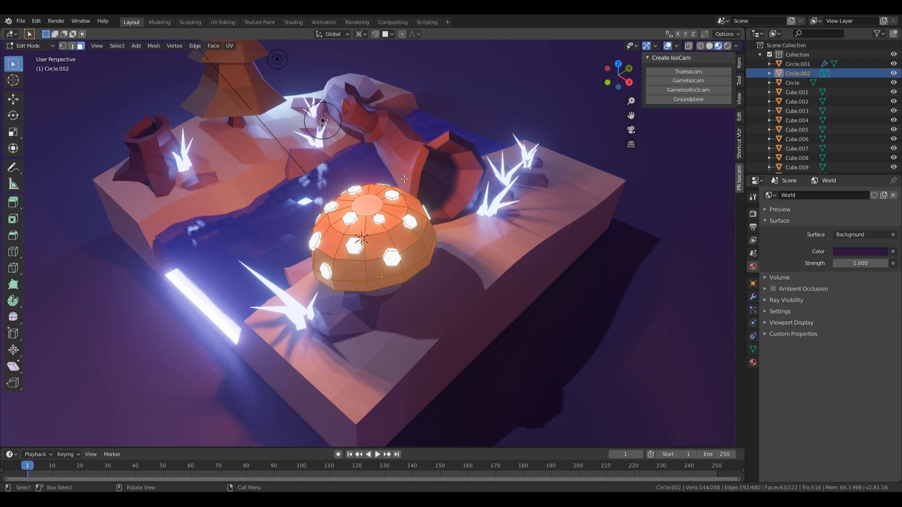
{"action": "left_click", "coordinate": [346, 219]}
{"action": "left_click", "coordinate": [392, 257]}
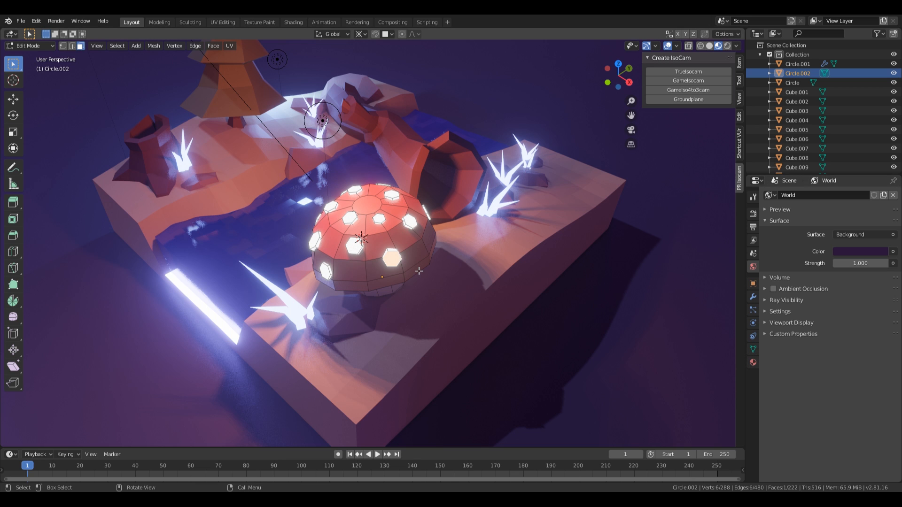
{"action": "key", "text": "Tab"}
Step: Scale the joined mushroom Circle.002 down uniformly to 0.978
{"action": "mouse_move", "coordinate": [494, 247]}
{"action": "middle_mouse_down"}
{"action": "mouse_move", "coordinate": [489, 224]}
{"action": "mouse_move", "coordinate": [500, 237]}
{"action": "middle_mouse_up"}
{"action": "key", "text": "s"}
{"action": "left_click", "coordinate": [507, 238]}
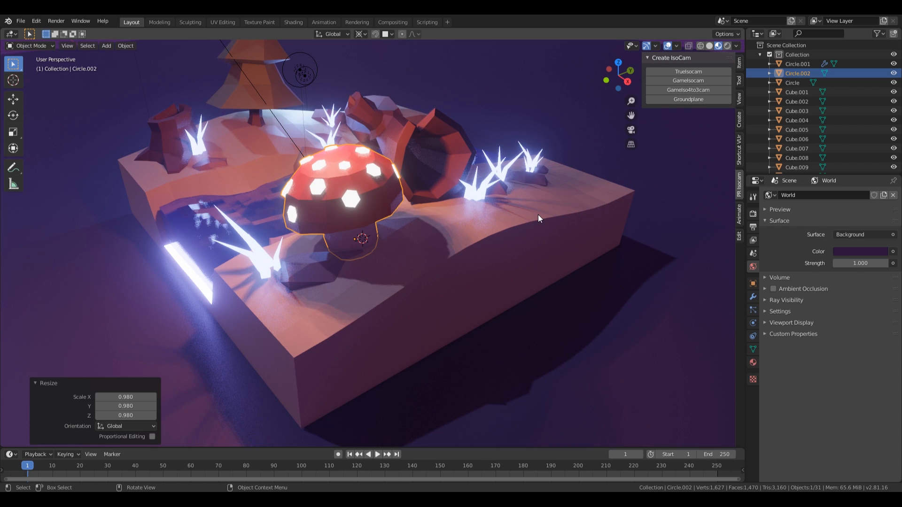
{"action": "key", "text": "KP_0"}
{"action": "key", "text": "s"}
{"action": "left_click", "coordinate": [549, 280]}
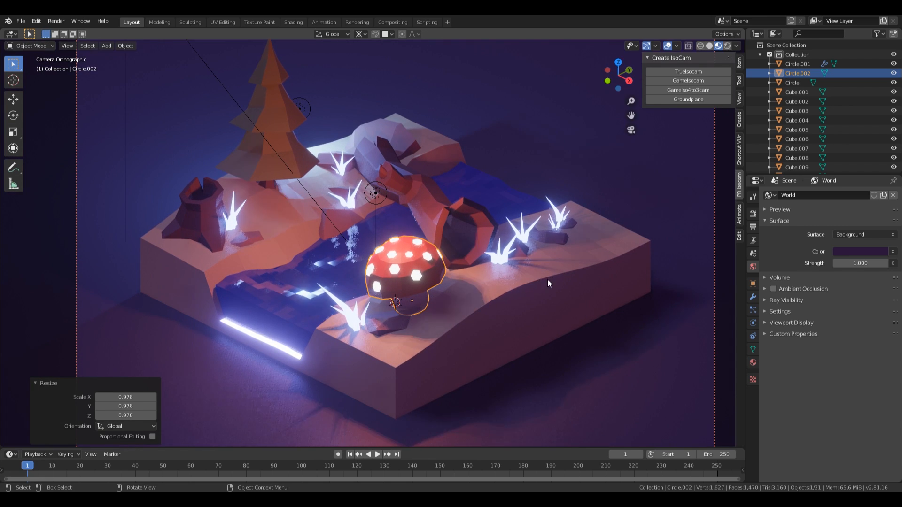
{"action": "key", "text": "r"}
{"action": "key", "text": "r"}
{"action": "key", "text": "Escape"}
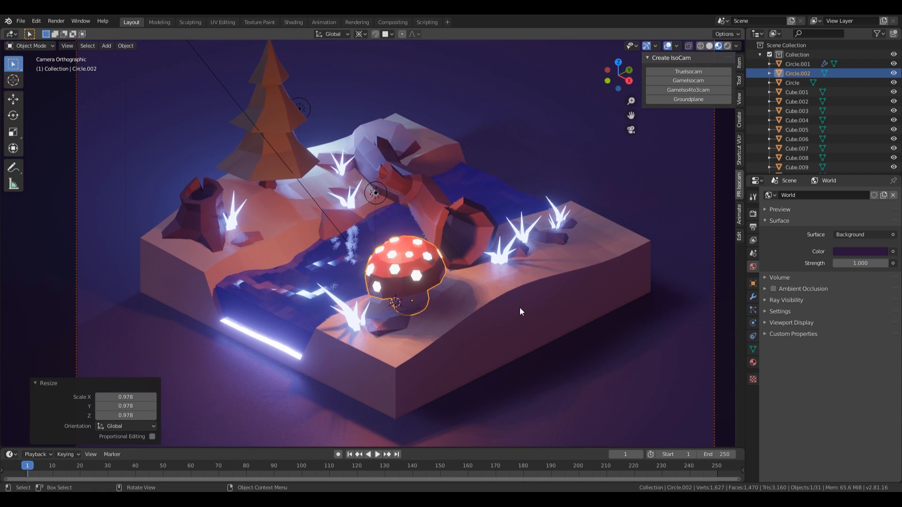
{"action": "key", "text": "period"}
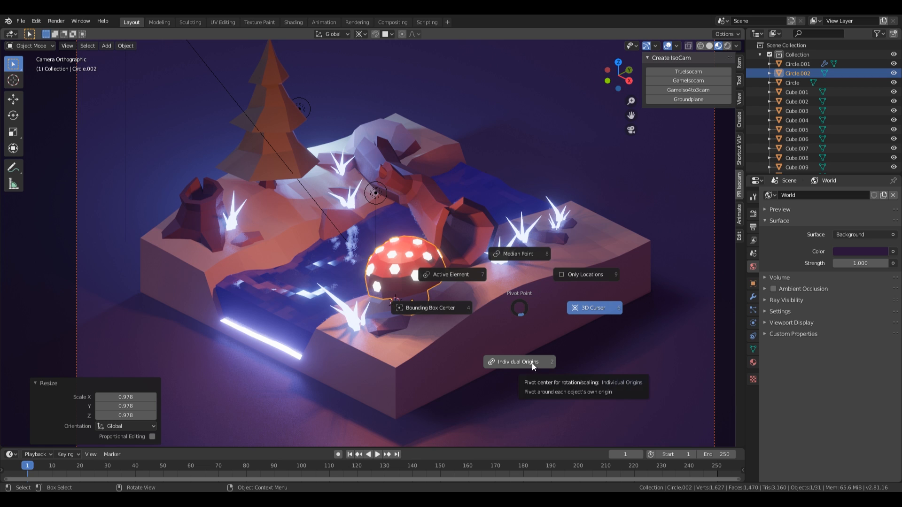
Step: With Median Point pivot, tilt the big mushroom slightly, shift it sideways and sink it 0.135 m
{"action": "left_click", "coordinate": [529, 257]}
{"action": "key", "text": "r"}
{"action": "key", "text": "r"}
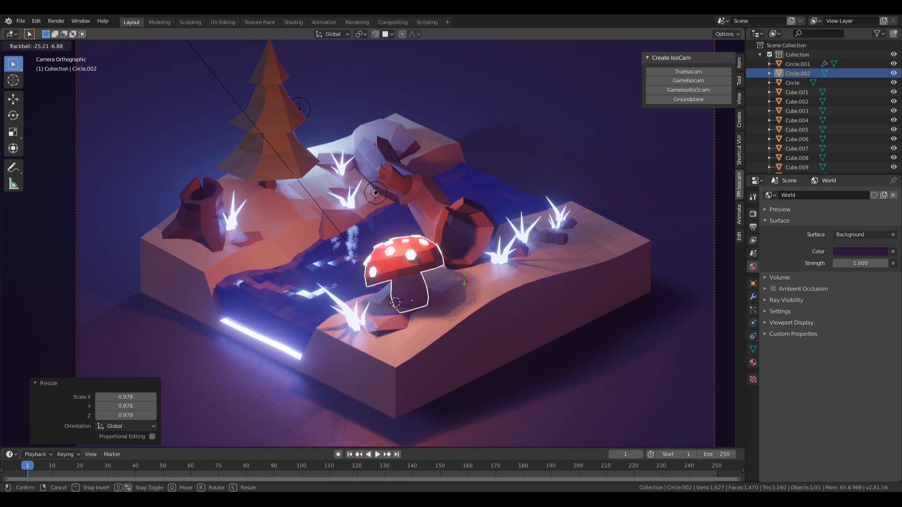
{"action": "left_click", "coordinate": [463, 293]}
{"action": "key", "text": "g"}
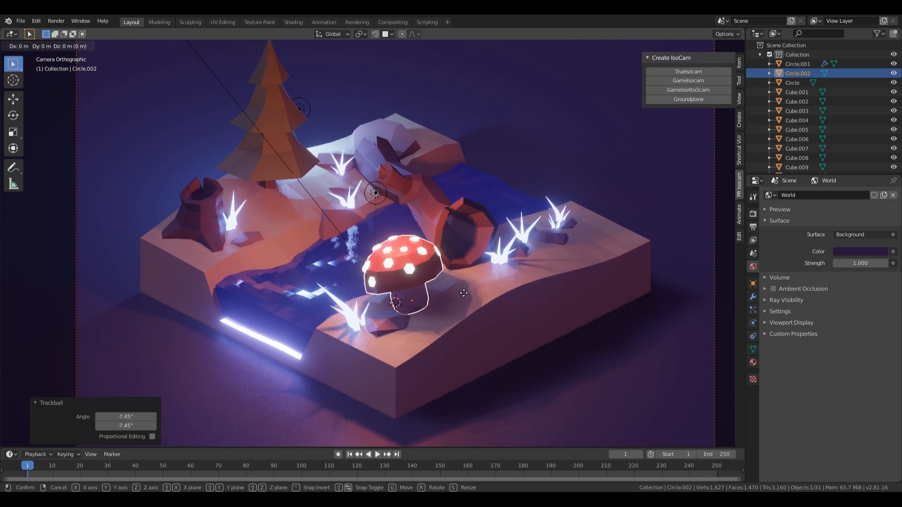
{"action": "key", "text": "shift+z"}
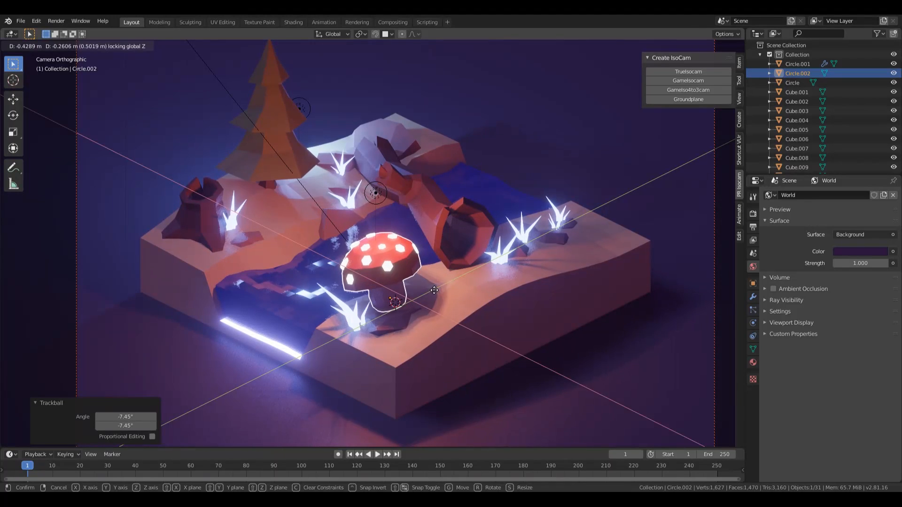
{"action": "left_click", "coordinate": [436, 278]}
{"action": "key", "text": "g"}
{"action": "key", "text": "z"}
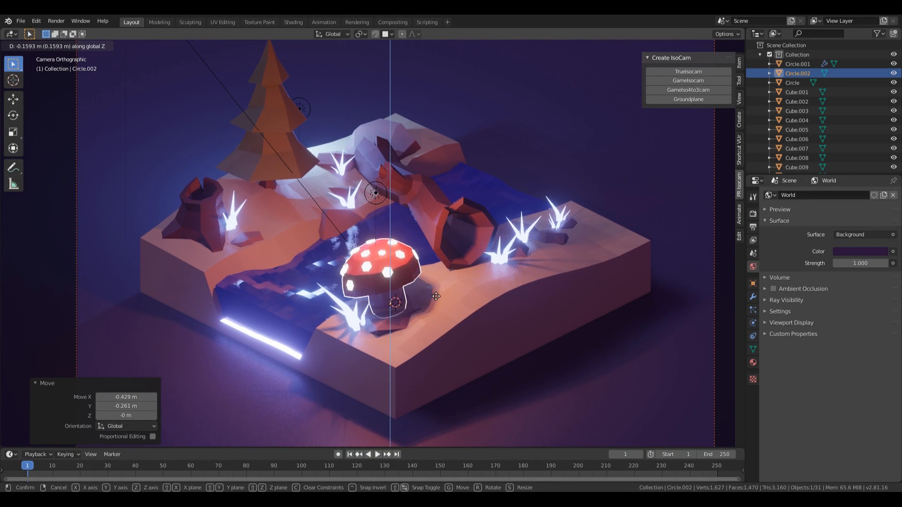
{"action": "left_click", "coordinate": [436, 294]}
Step: Make a linked copy of the mushroom, tilt it, scale it to 0.831 and place it beside the original
{"action": "middle_click_drag", "start_coordinate": [435, 295], "coordinate": [437, 301]}
{"action": "scroll", "coordinate": [399, 270], "scroll_direction": "up", "scroll_amount": 7}
{"action": "key", "text": "alt+d"}
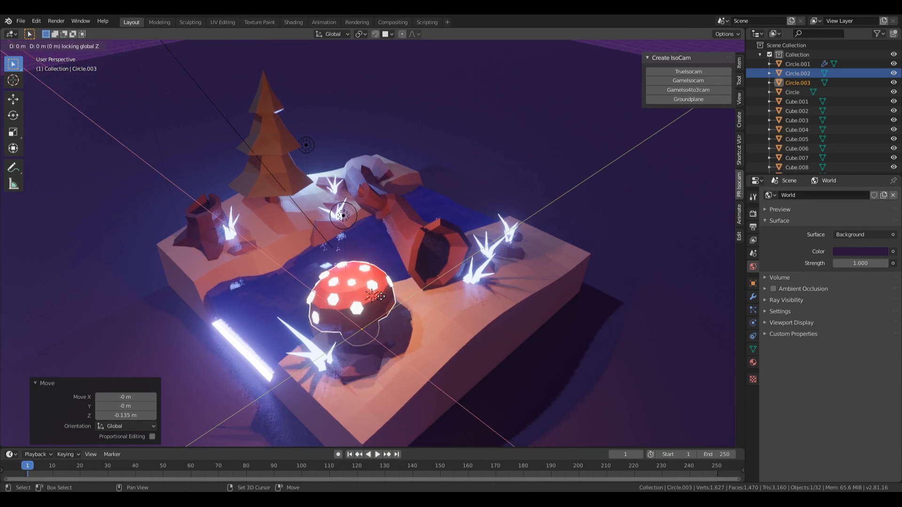
{"action": "left_click", "coordinate": [451, 270]}
{"action": "key", "text": "s"}
{"action": "left_click", "coordinate": [528, 269]}
{"action": "key", "text": "r"}
{"action": "key", "text": "r"}
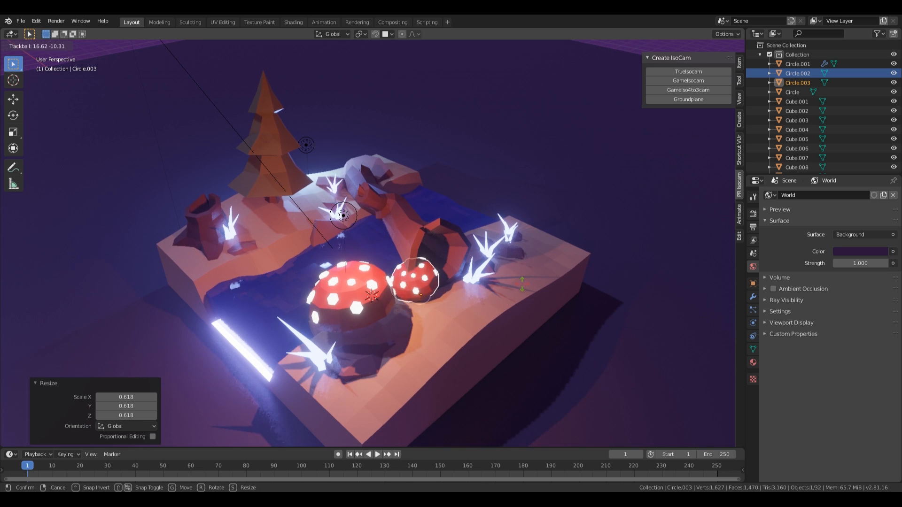
{"action": "left_click", "coordinate": [525, 294]}
{"action": "key", "text": "s"}
{"action": "left_click", "coordinate": [508, 288]}
{"action": "key", "text": "g"}
{"action": "key", "text": "shift+z"}
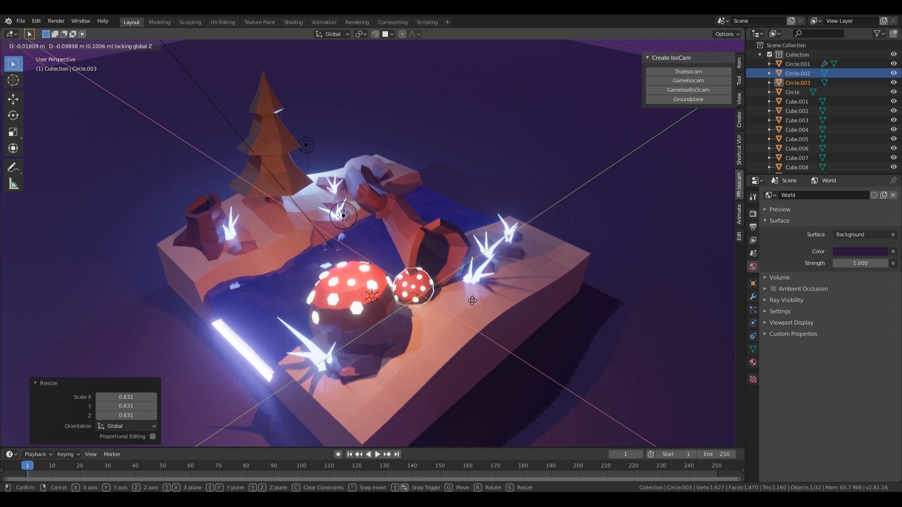
{"action": "left_click", "coordinate": [469, 306]}
Step: Turn on snapping and reposition the small mushroom copy on the ground
{"action": "middle_click_drag", "start_coordinate": [468, 307], "coordinate": [450, 296]}
{"action": "key", "text": "shift+Tab"}
{"action": "key", "text": "g"}
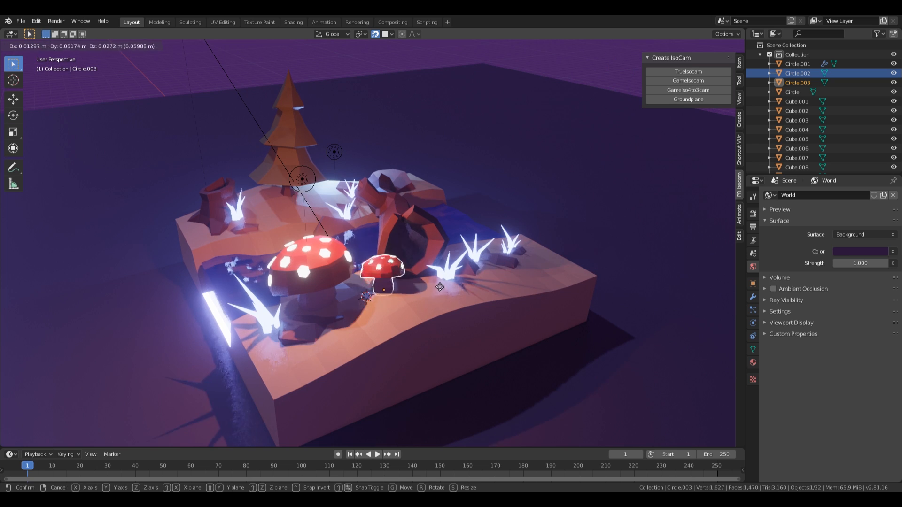
{"action": "left_click", "coordinate": [425, 280]}
Step: Duplicate the small mushroom at 0.7 size, place it in front, tilt, shrink to 0.615 and spin it
{"action": "key", "text": "shift+d"}
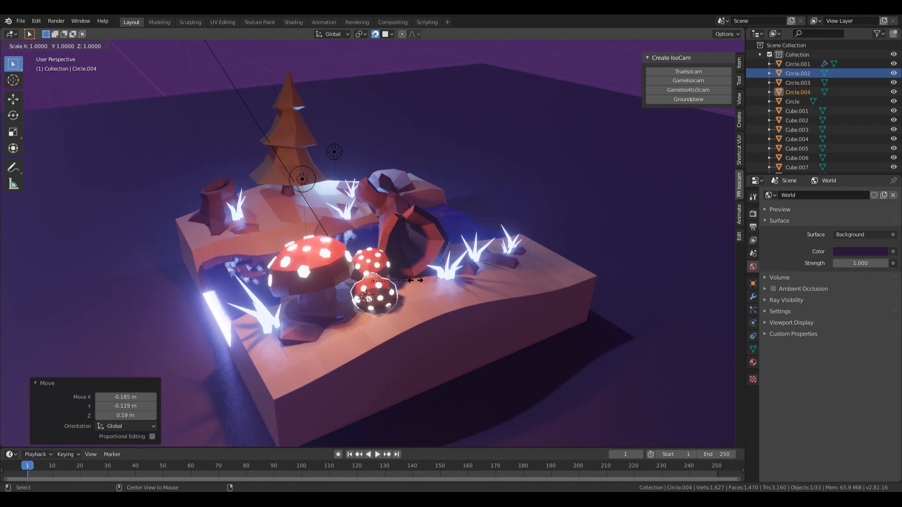
{"action": "key", "text": "s"}
{"action": "left_click", "coordinate": [402, 281]}
{"action": "key", "text": "g"}
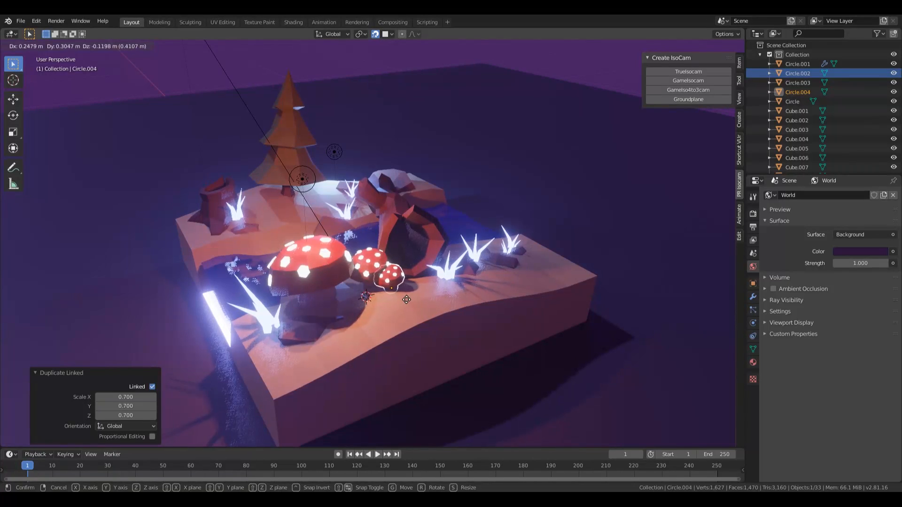
{"action": "left_click", "coordinate": [415, 276]}
{"action": "key", "text": "shift+Tab"}
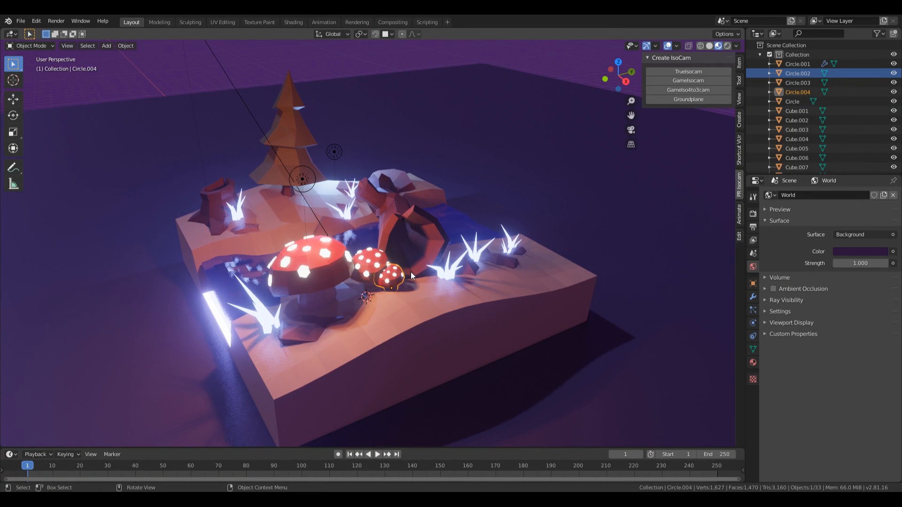
{"action": "key", "text": "r"}
{"action": "key", "text": "r"}
{"action": "left_click", "coordinate": [444, 284]}
{"action": "key", "text": "s"}
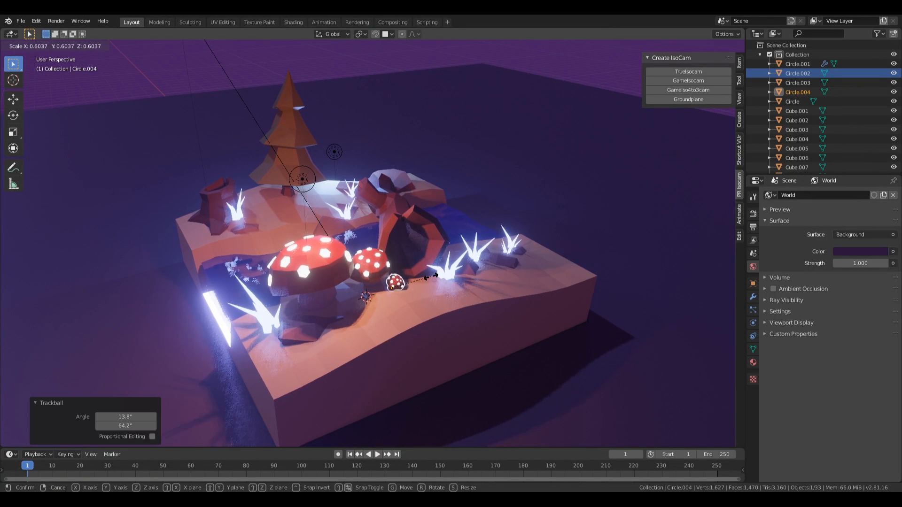
{"action": "left_click", "coordinate": [399, 282]}
{"action": "key", "text": "r"}
{"action": "key", "text": "z"}
{"action": "left_click", "coordinate": [433, 282]}
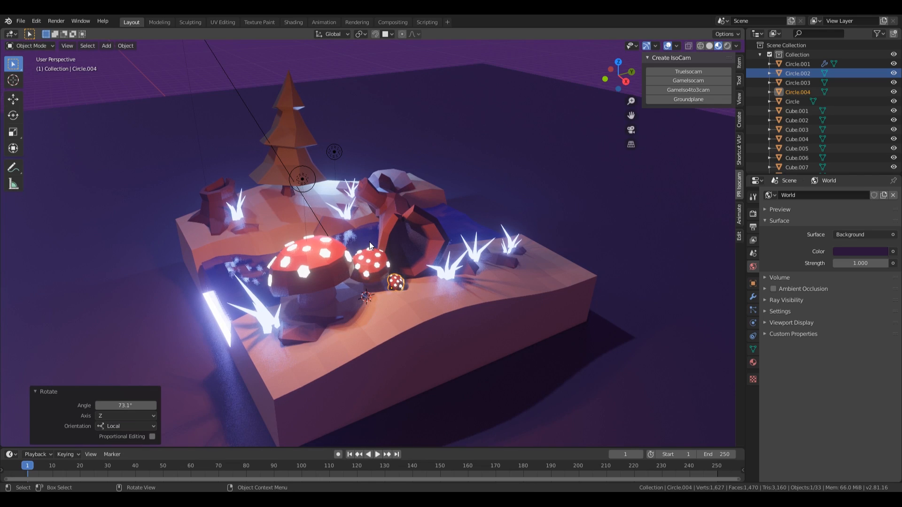
Step: Turn the medium mushroom -99.1° about Z, tilt it, and lower it 0.0845 m
{"action": "left_click", "coordinate": [371, 256]}
{"action": "key", "text": "r"}
{"action": "key", "text": "z"}
{"action": "key", "text": "z"}
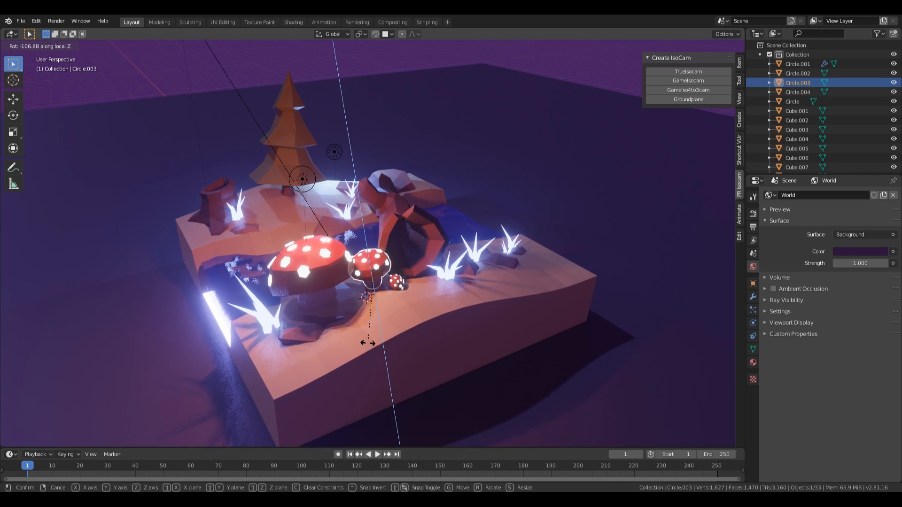
{"action": "left_click", "coordinate": [366, 342]}
{"action": "key", "text": "r"}
{"action": "key", "text": "r"}
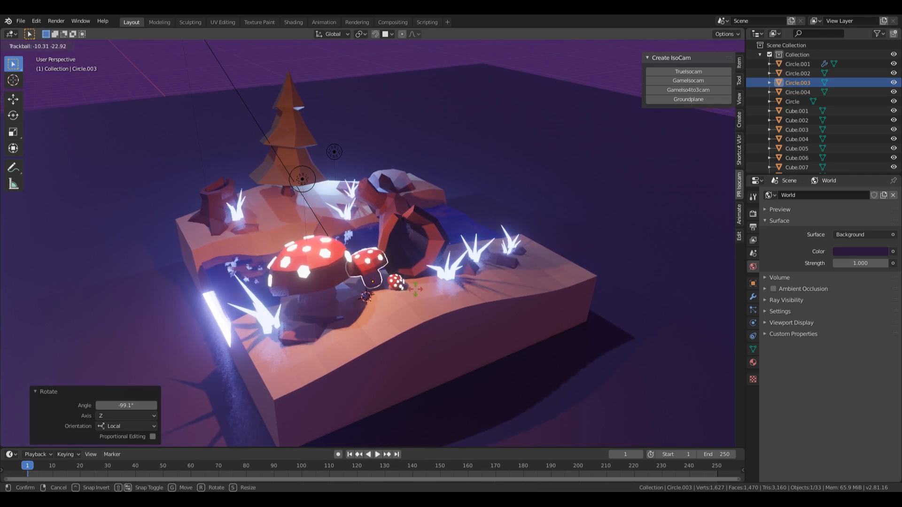
{"action": "left_click", "coordinate": [417, 297]}
{"action": "key", "text": "g"}
{"action": "key", "text": "z"}
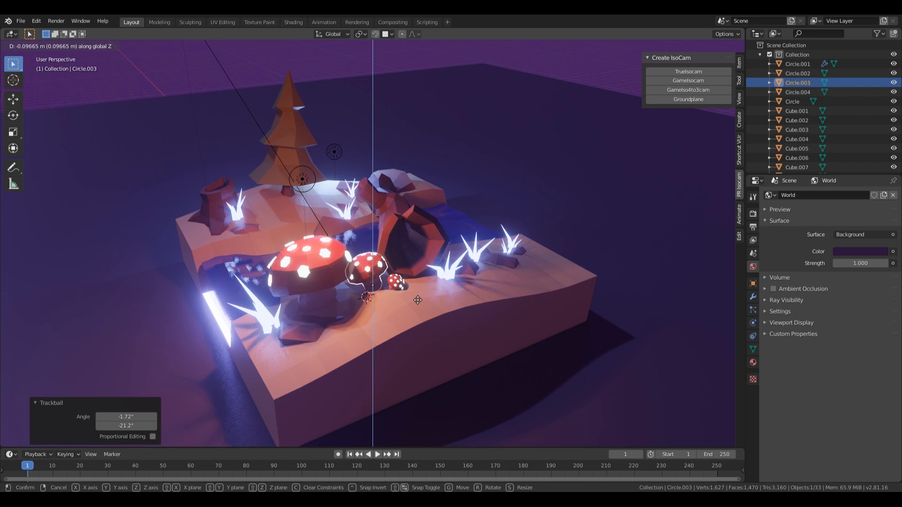
{"action": "left_click", "coordinate": [418, 300]}
{"action": "middle_click_drag", "start_coordinate": [419, 300], "coordinate": [467, 302]}
{"action": "scroll", "coordinate": [501, 284], "scroll_direction": "down", "scroll_amount": 3}
Step: In camera view, slide the medium mushroom to a new spot along the ground
{"action": "key", "text": "KP_0"}
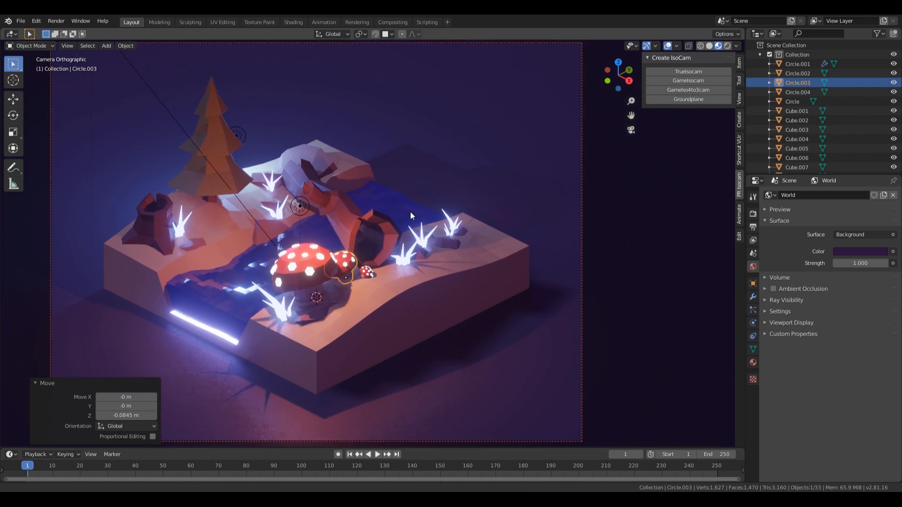
{"action": "middle_click_drag", "start_coordinate": [410, 211], "coordinate": [420, 228], "text": "shift"}
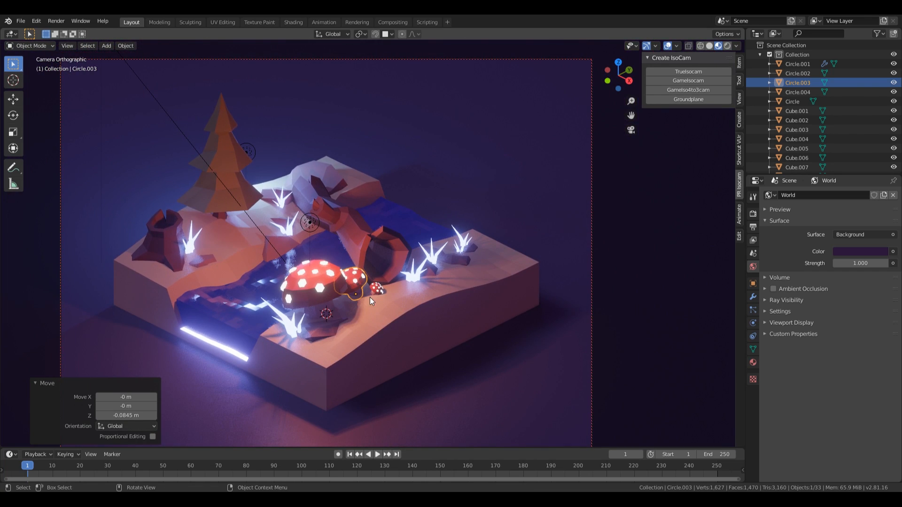
{"action": "key", "text": "g"}
{"action": "key", "text": "shift+z"}
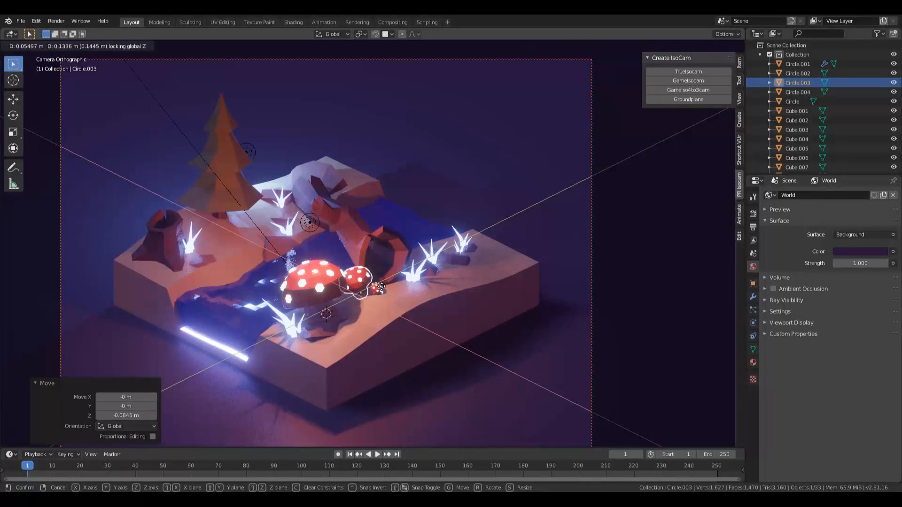
{"action": "left_click", "coordinate": [380, 287]}
Step: Nudge the smallest mushroom beside the others and enlarge it to 1.193
{"action": "left_click", "coordinate": [379, 289]}
{"action": "key", "text": "g"}
{"action": "key", "text": "shift+z"}
{"action": "left_click", "coordinate": [372, 291]}
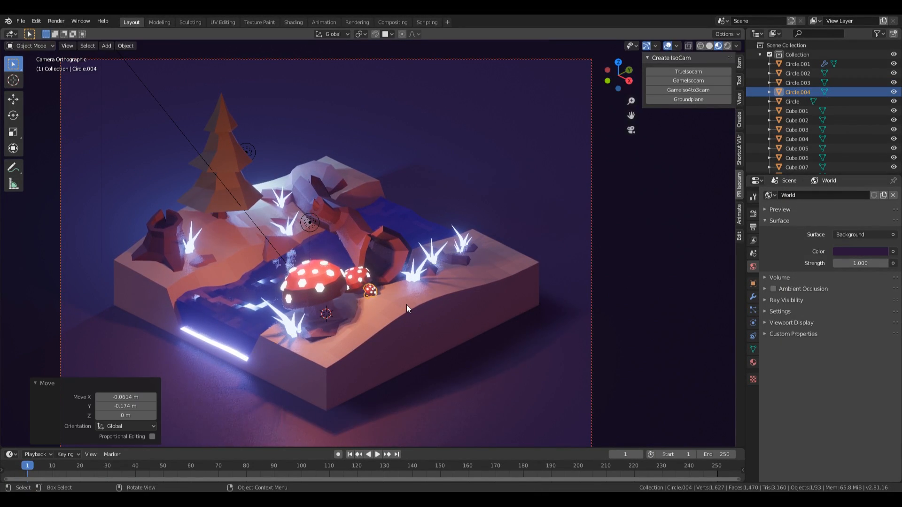
{"action": "key", "text": "s"}
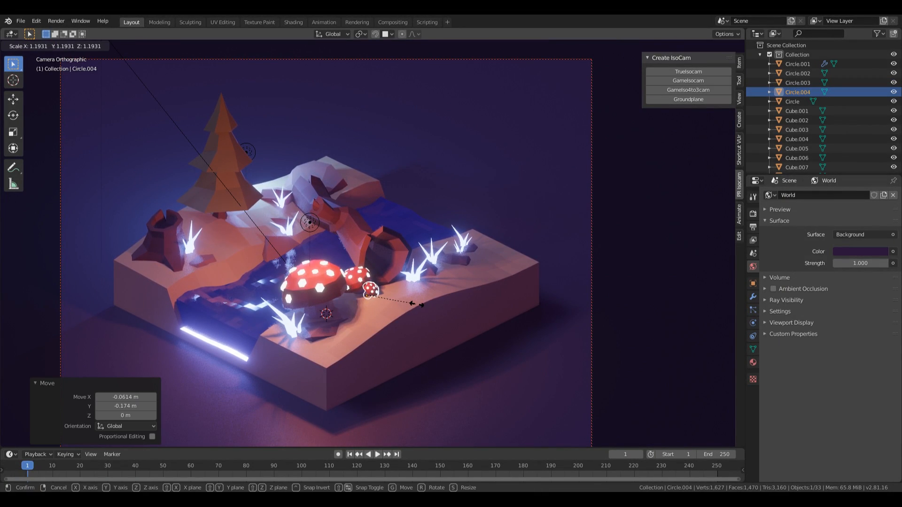
{"action": "left_click", "coordinate": [417, 304]}
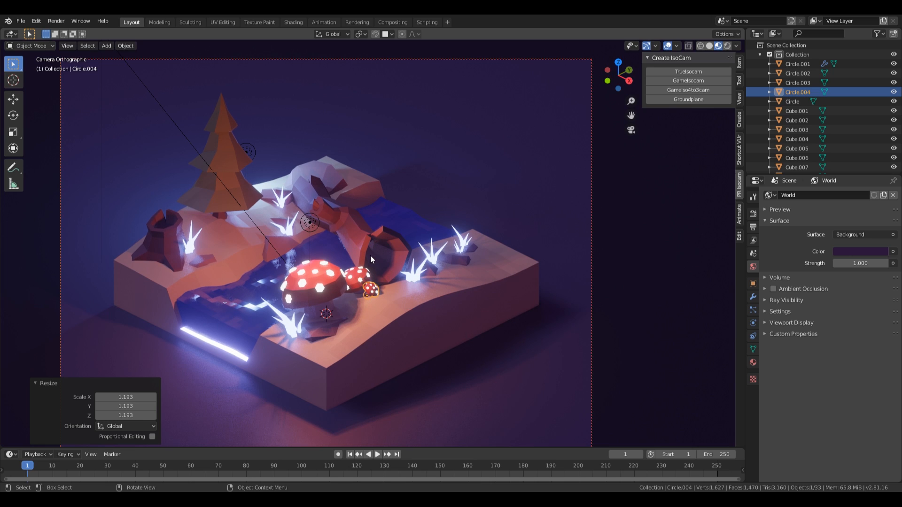
Step: Save as 002-enchanted-forest-fix.blend and place the 3D cursor on the ground before the mushrooms
{"action": "middle_click_drag", "start_coordinate": [520, 316], "coordinate": [401, 250]}
{"action": "scroll", "coordinate": [526, 310], "scroll_direction": "up", "scroll_amount": 10}
{"action": "key", "text": "ctrl+s"}
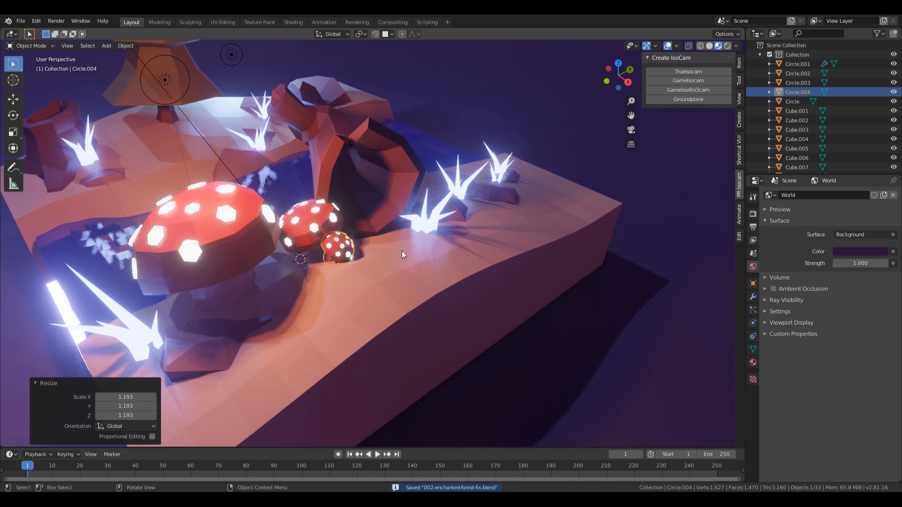
{"action": "right_click", "coordinate": [385, 284], "text": "shift"}
{"action": "middle_click_drag", "start_coordinate": [390, 283], "coordinate": [338, 311]}
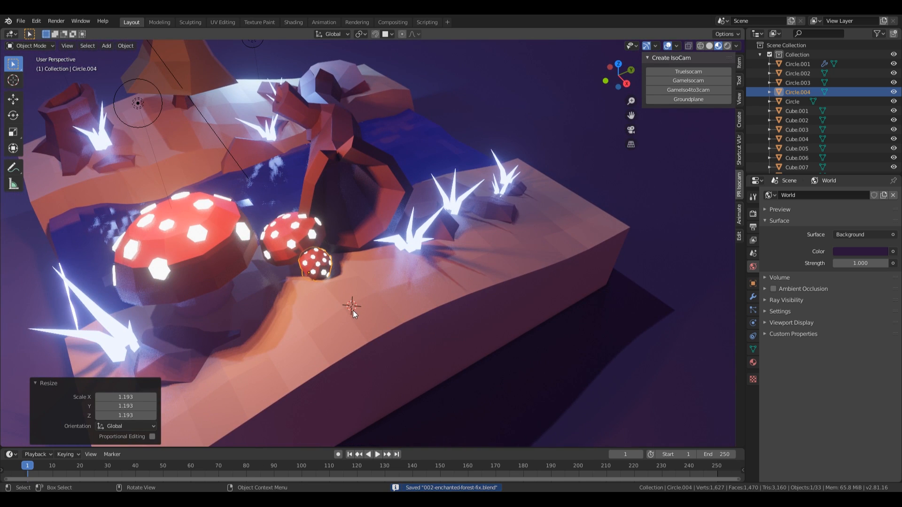
Step: Add a 12-vertex circle, shrink it to a small disc and fill it with a face
{"action": "key", "text": "shift+a"}
{"action": "mouse_move", "coordinate": [337, 205]}
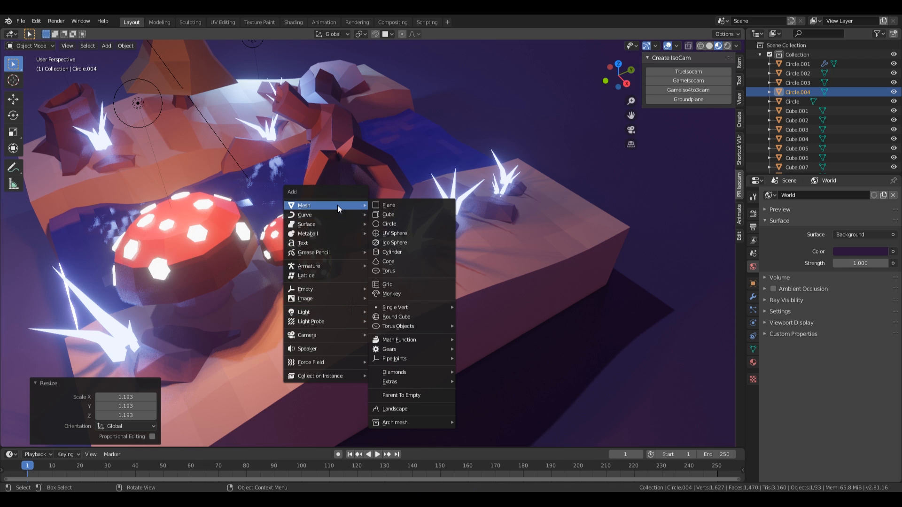
{"action": "left_click", "coordinate": [389, 224]}
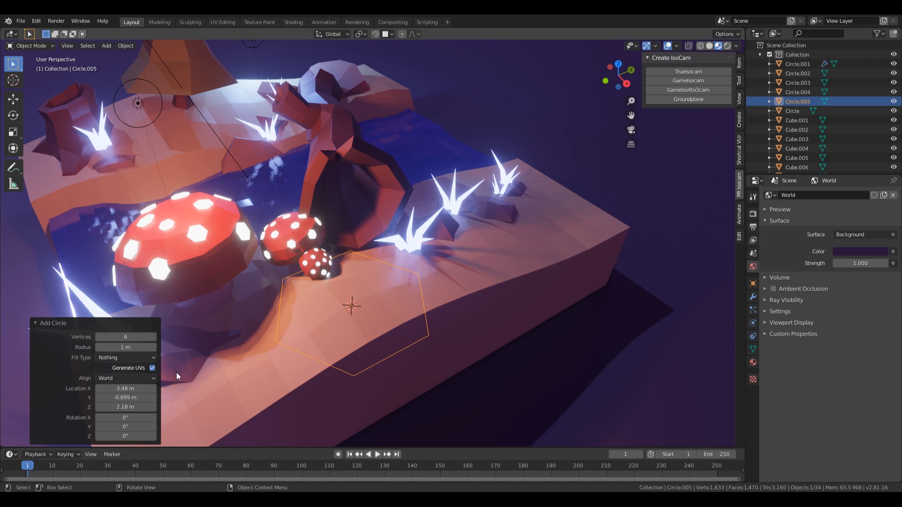
{"action": "type", "text": "12"}
{"action": "key", "text": "Return"}
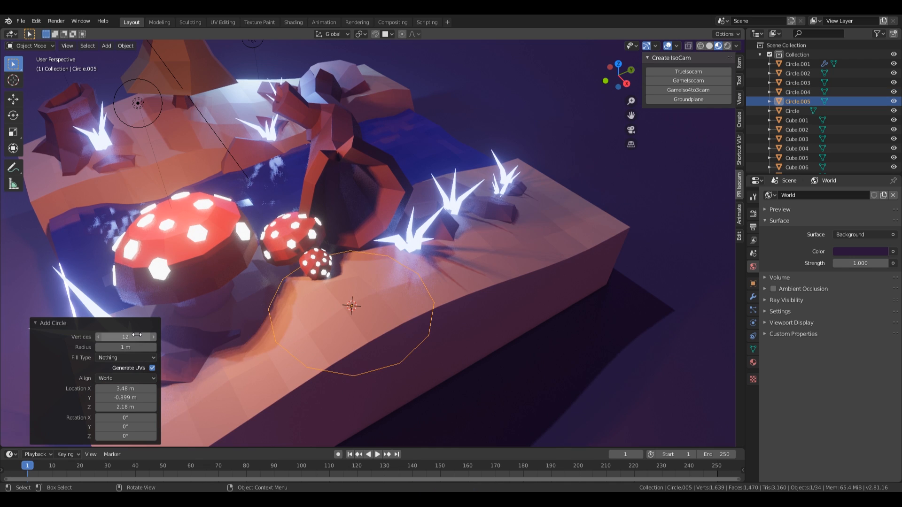
{"action": "key", "text": "Tab"}
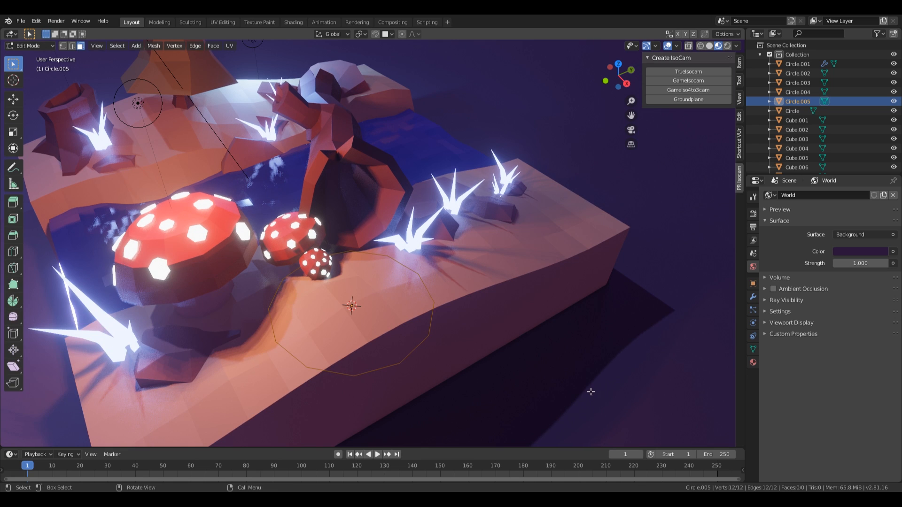
{"action": "key", "text": "s"}
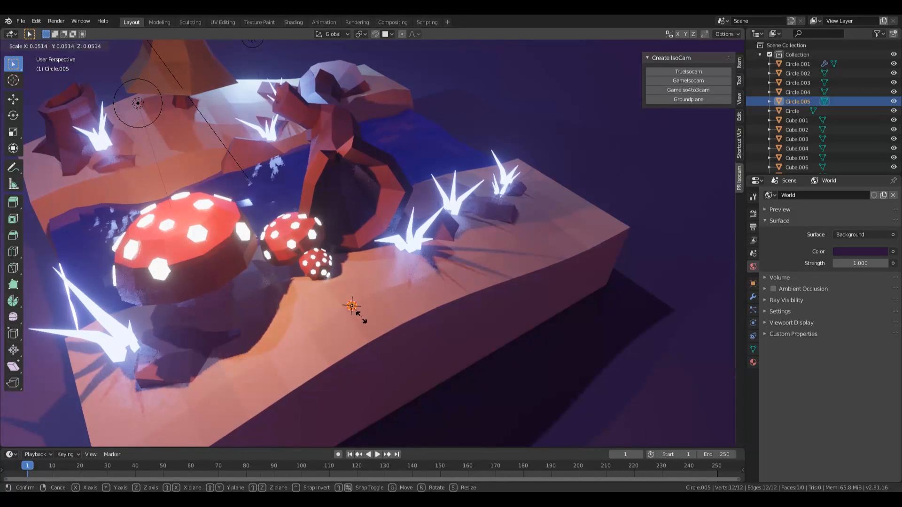
{"action": "left_click", "coordinate": [361, 317]}
{"action": "key", "text": "f"}
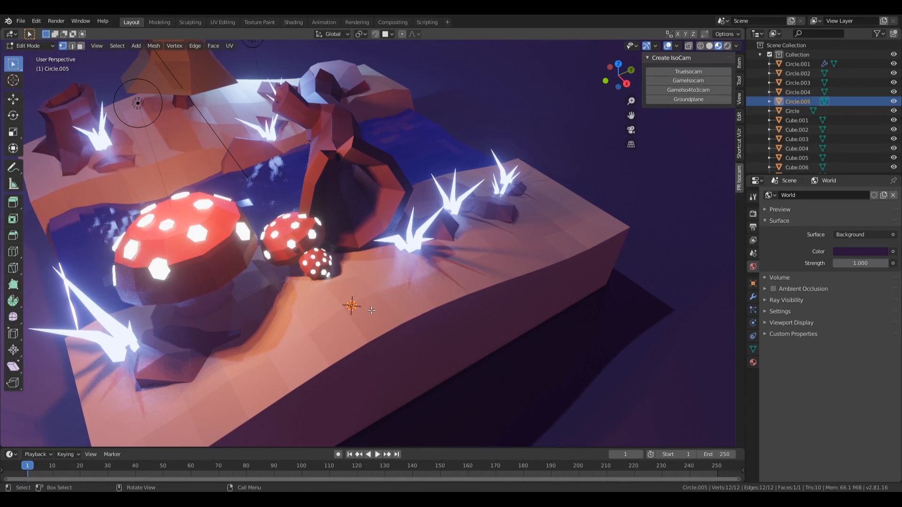
Step: From top view, offset the small disc along X to the left of centre
{"action": "key", "text": "KP_7"}
{"action": "middle_click_drag", "start_coordinate": [596, 389], "coordinate": [509, 312], "text": "shift"}
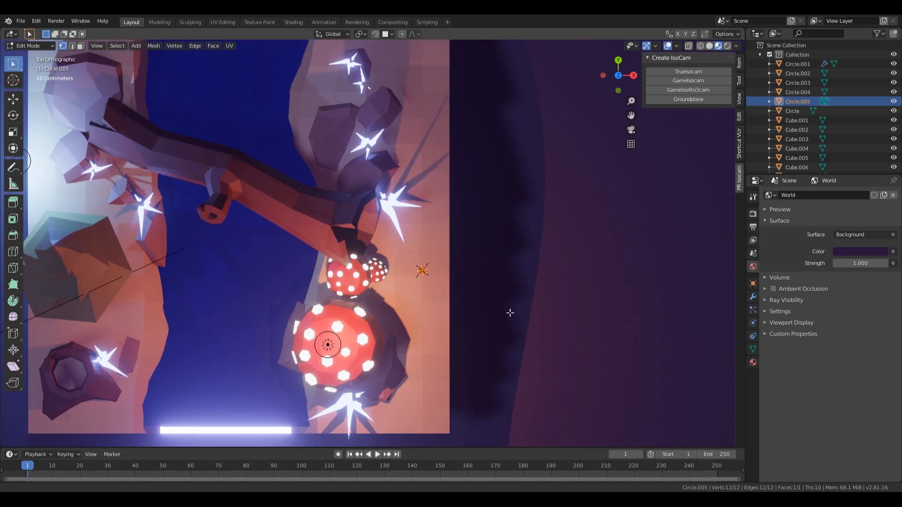
{"action": "scroll", "coordinate": [480, 302], "scroll_direction": "up", "scroll_amount": 7}
{"action": "scroll", "coordinate": [480, 301], "scroll_direction": "up", "scroll_amount": 1}
{"action": "middle_click_drag", "start_coordinate": [385, 248], "coordinate": [432, 256], "text": "shift"}
{"action": "key", "text": "g"}
{"action": "key", "text": "x"}
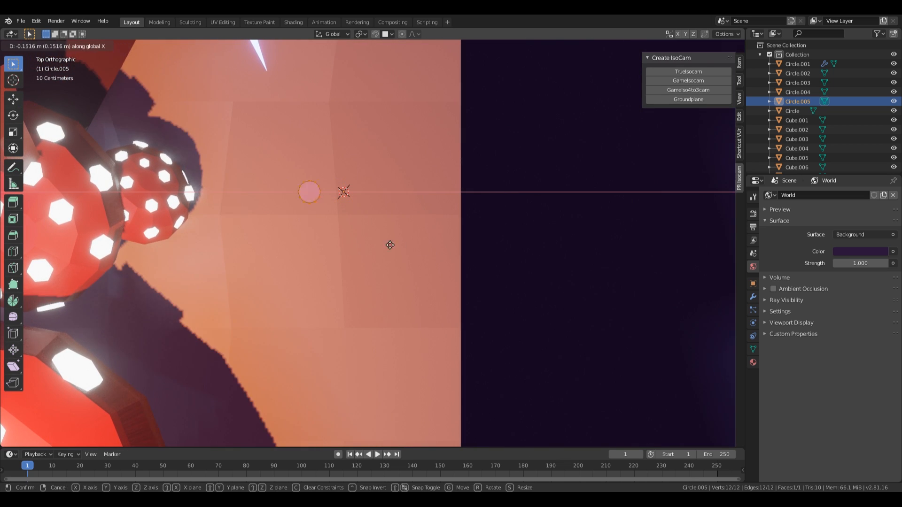
{"action": "left_click", "coordinate": [397, 243]}
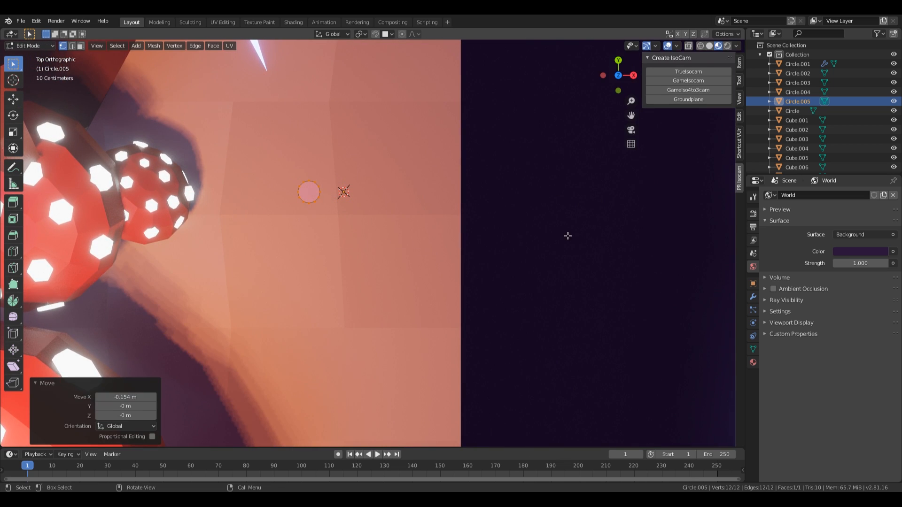
Step: Add a Mirror modifier so the disc is mirrored across X into a pair
{"action": "left_click", "coordinate": [752, 297]}
{"action": "left_click", "coordinate": [802, 194]}
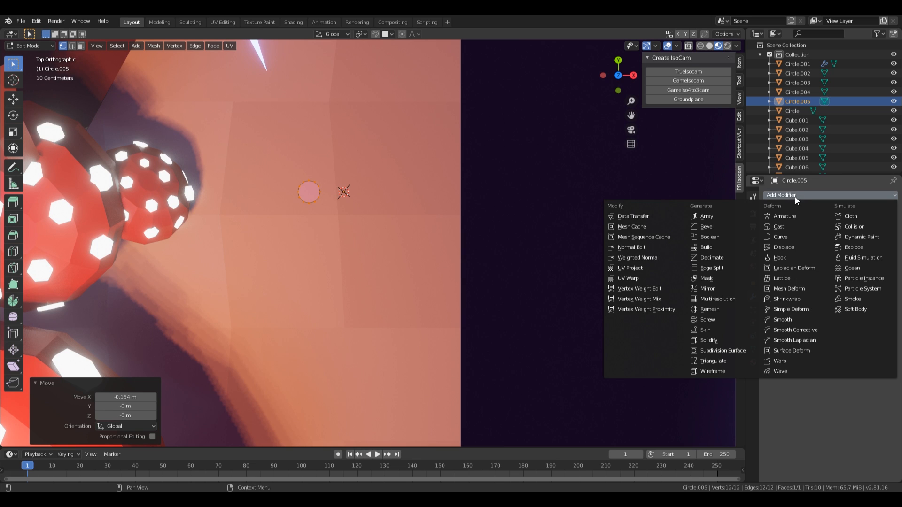
{"action": "left_click", "coordinate": [726, 291]}
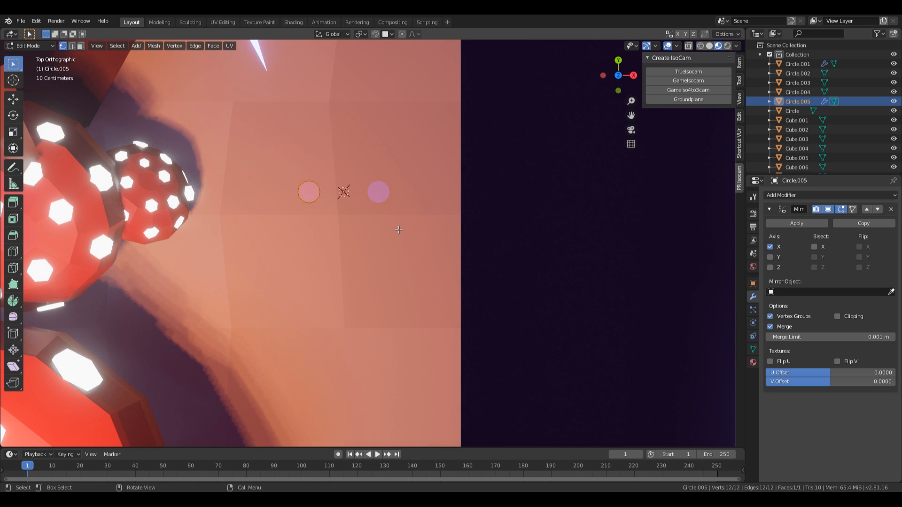
{"action": "key", "text": "s"}
{"action": "key", "text": "x"}
{"action": "right_click", "coordinate": [401, 229]}
Step: Inspect the disc pair on the ground and return to Object Mode
{"action": "scroll", "coordinate": [358, 206], "scroll_direction": "down", "scroll_amount": 1}
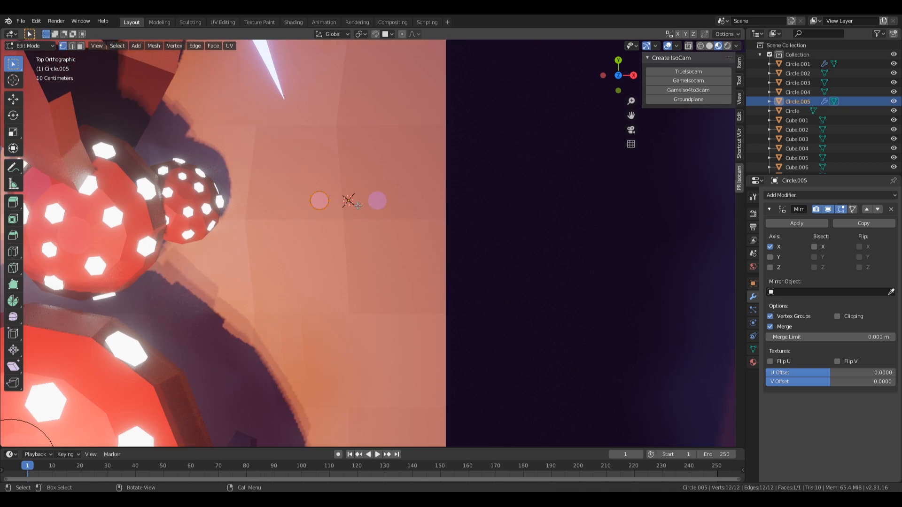
{"action": "scroll", "coordinate": [359, 207], "scroll_direction": "up", "scroll_amount": 3}
{"action": "middle_click_drag", "start_coordinate": [370, 215], "coordinate": [366, 185]}
{"action": "key", "text": "KP_Decimal"}
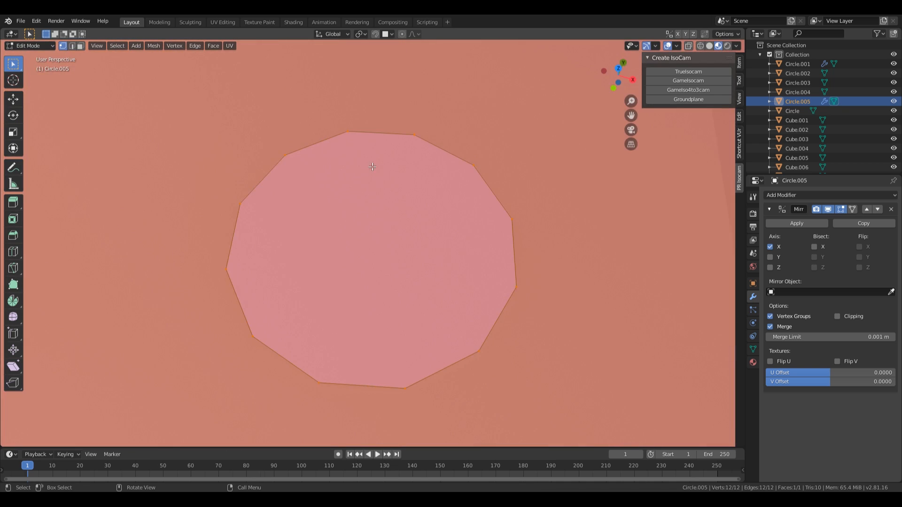
{"action": "scroll", "coordinate": [372, 166], "scroll_direction": "down", "scroll_amount": 10}
{"action": "middle_click_drag", "start_coordinate": [549, 296], "coordinate": [523, 272]}
{"action": "scroll", "coordinate": [507, 273], "scroll_direction": "down", "scroll_amount": 5}
{"action": "key", "text": "Tab"}
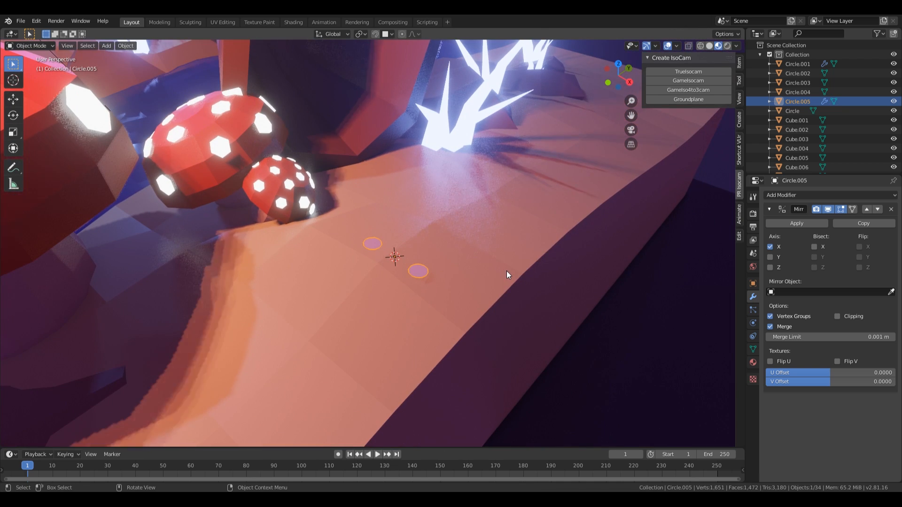
{"action": "left_click", "coordinate": [752, 363]}
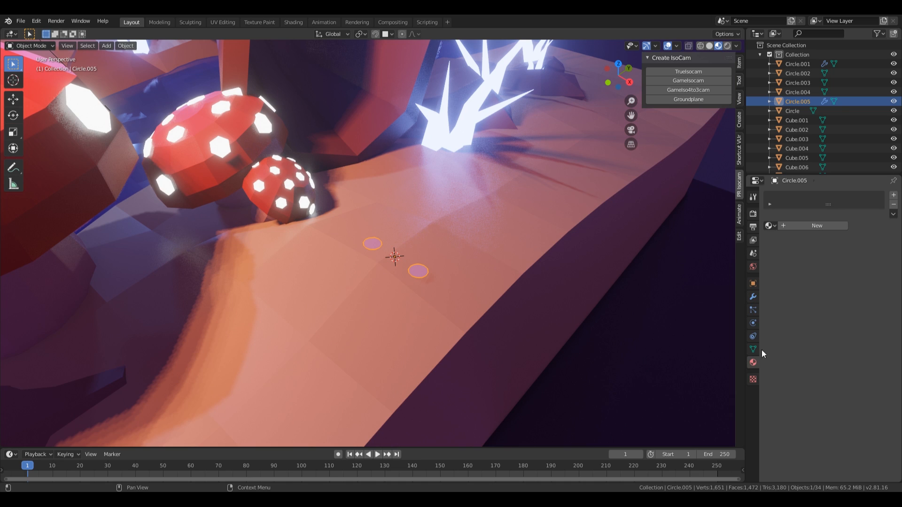
Step: Create a material named 'eyes' using Emission, with a cyan-blue colour at strength 5
{"action": "left_click", "coordinate": [800, 225]}
{"action": "double_click", "coordinate": [791, 196]}
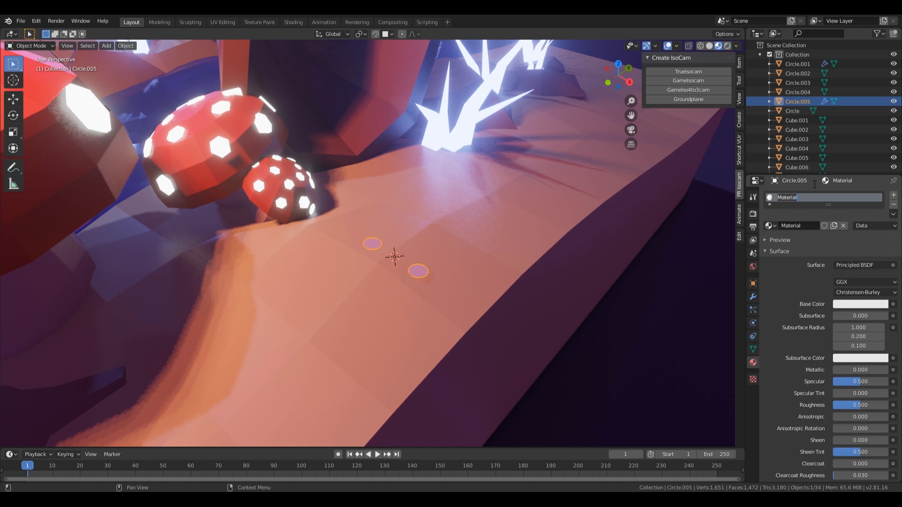
{"action": "type", "text": "eyes"}
{"action": "key", "text": "Return"}
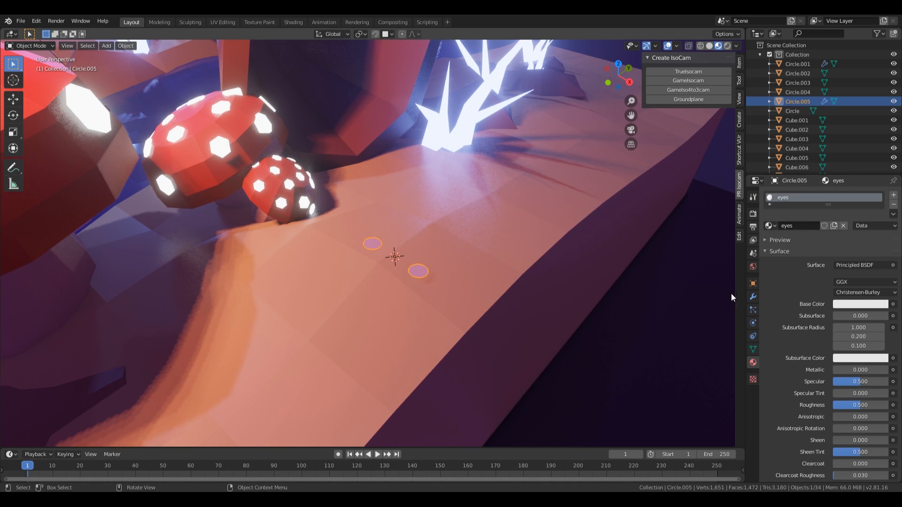
{"action": "left_click", "coordinate": [856, 266]}
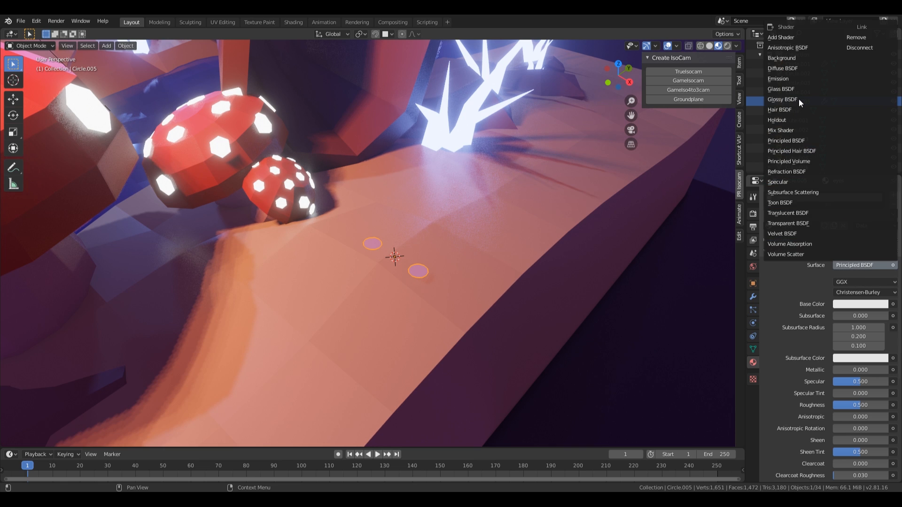
{"action": "left_click", "coordinate": [799, 80]}
{"action": "left_click", "coordinate": [855, 284]}
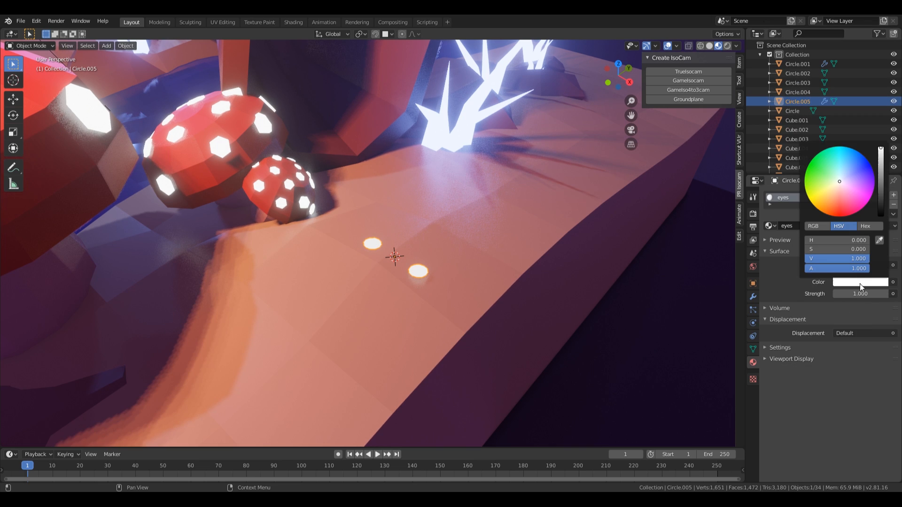
{"action": "left_click_drag", "start_coordinate": [842, 151], "coordinate": [851, 149]}
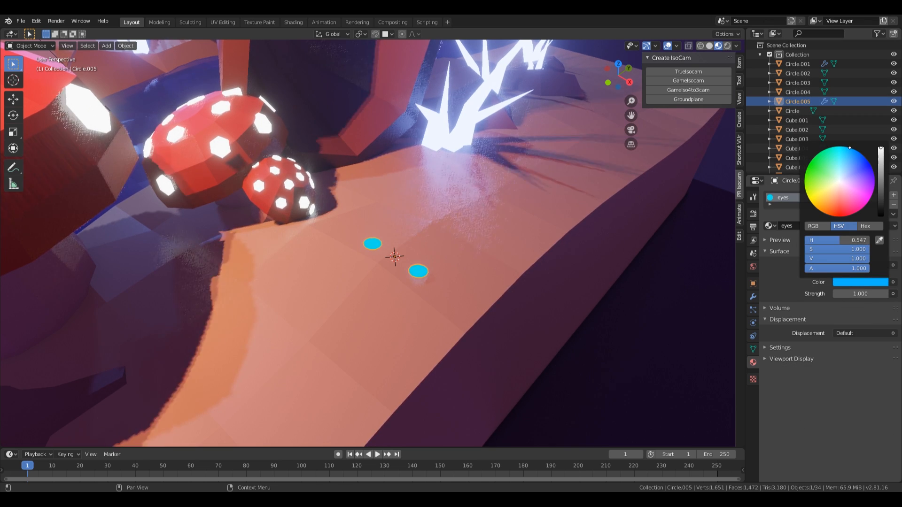
{"action": "left_click", "coordinate": [852, 294]}
{"action": "type", "text": "1.05"}
{"action": "key", "text": "Return"}
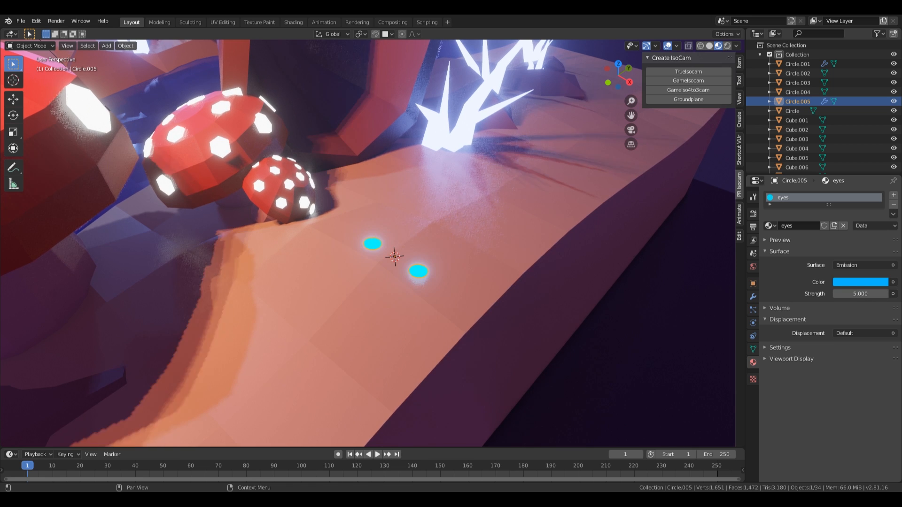
Step: Orbit close to the glowing eyes and rotate them twice into a new orientation
{"action": "scroll", "coordinate": [435, 263], "scroll_direction": "down", "scroll_amount": 5}
{"action": "middle_click_drag", "start_coordinate": [488, 261], "coordinate": [412, 256]}
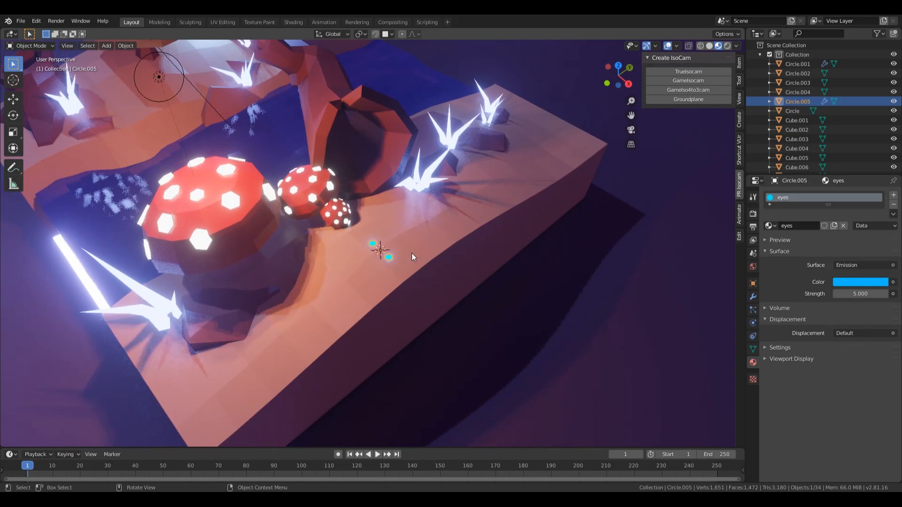
{"action": "scroll", "coordinate": [395, 294], "scroll_direction": "up", "scroll_amount": 6}
{"action": "scroll", "coordinate": [511, 313], "scroll_direction": "down", "scroll_amount": 2}
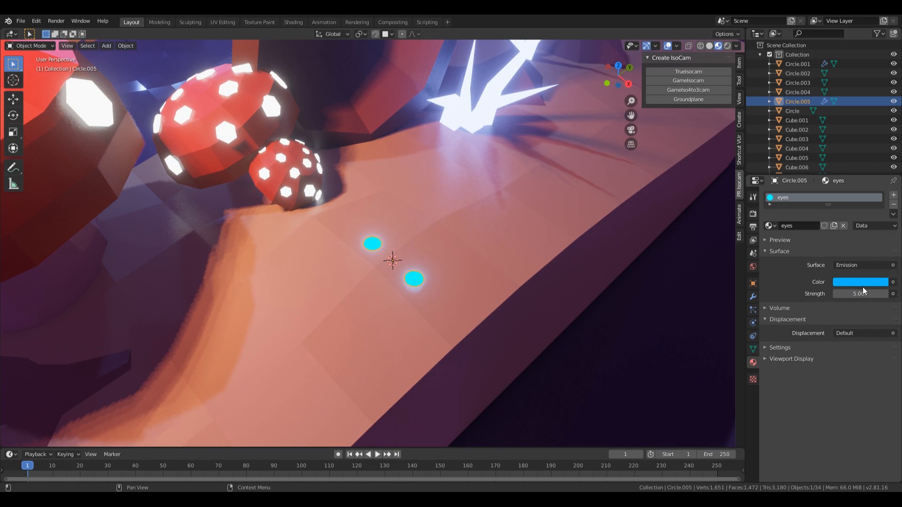
{"action": "scroll", "coordinate": [513, 235], "scroll_direction": "down", "scroll_amount": 6}
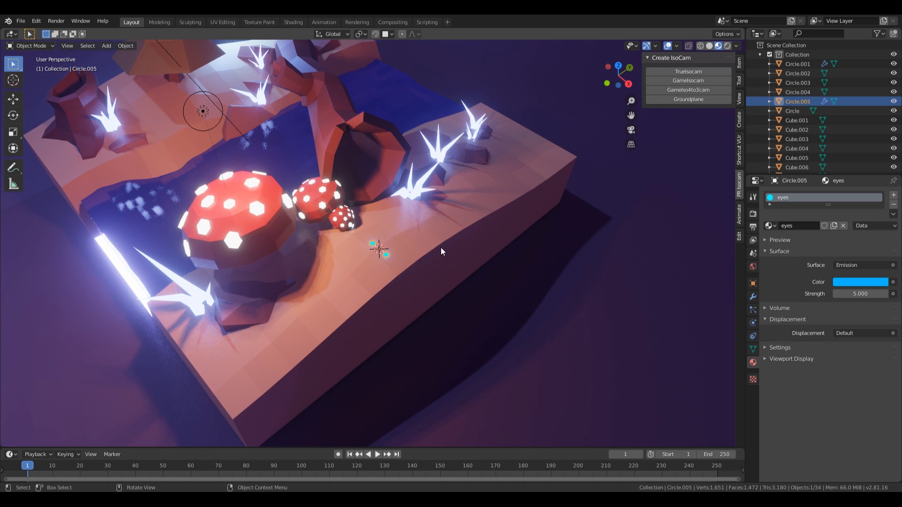
{"action": "scroll", "coordinate": [386, 270], "scroll_direction": "up", "scroll_amount": 3}
{"action": "middle_click_drag", "start_coordinate": [384, 272], "coordinate": [419, 256]}
{"action": "key", "text": "r"}
{"action": "key", "text": "r"}
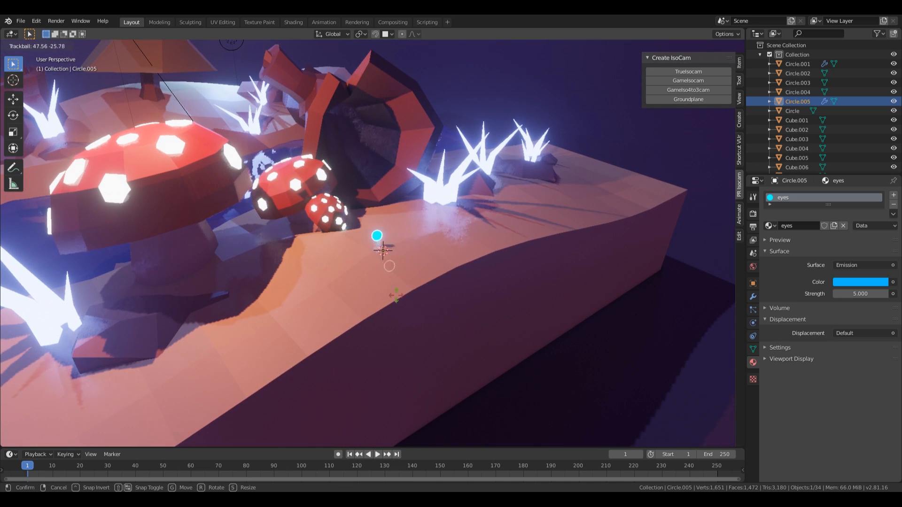
{"action": "left_click", "coordinate": [439, 307]}
{"action": "key", "text": "r"}
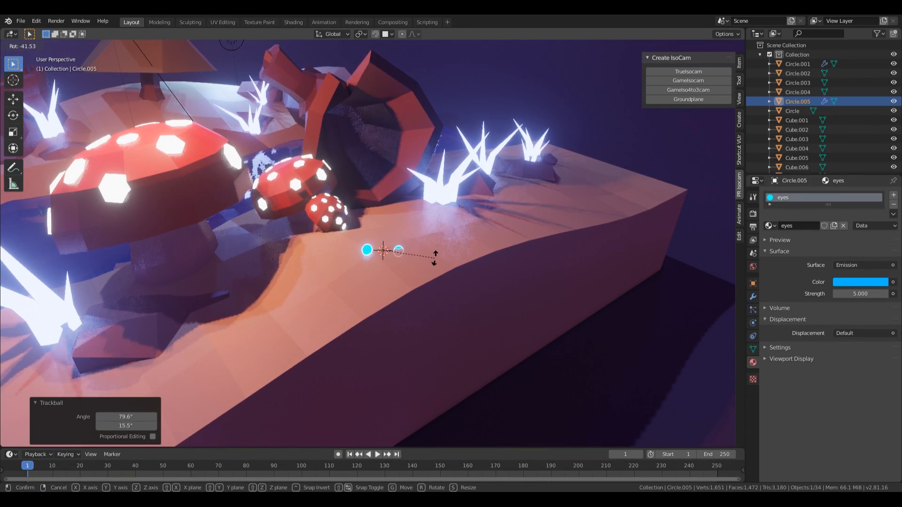
{"action": "left_click", "coordinate": [430, 253]}
Step: Raise the eyes by 0.447 m and tumble them to a new tilt
{"action": "key", "text": "g"}
{"action": "key", "text": "shift+z"}
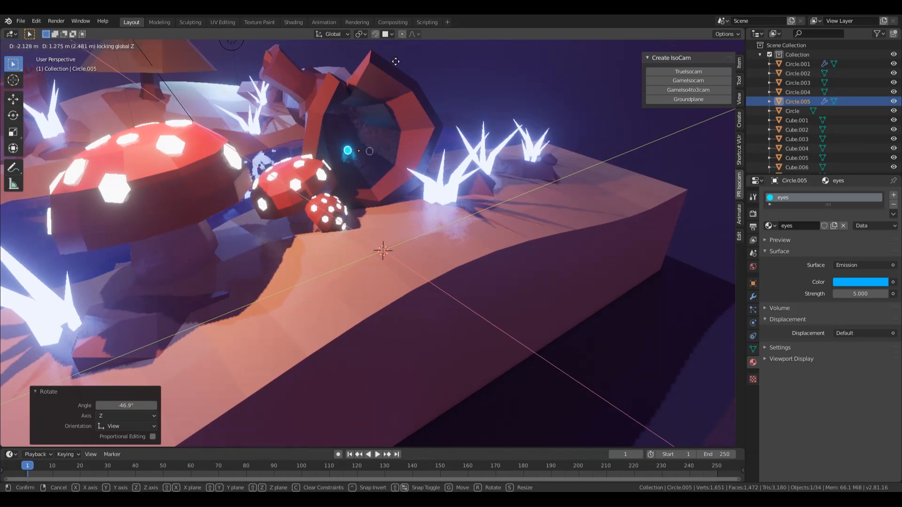
{"action": "left_click", "coordinate": [398, 123]}
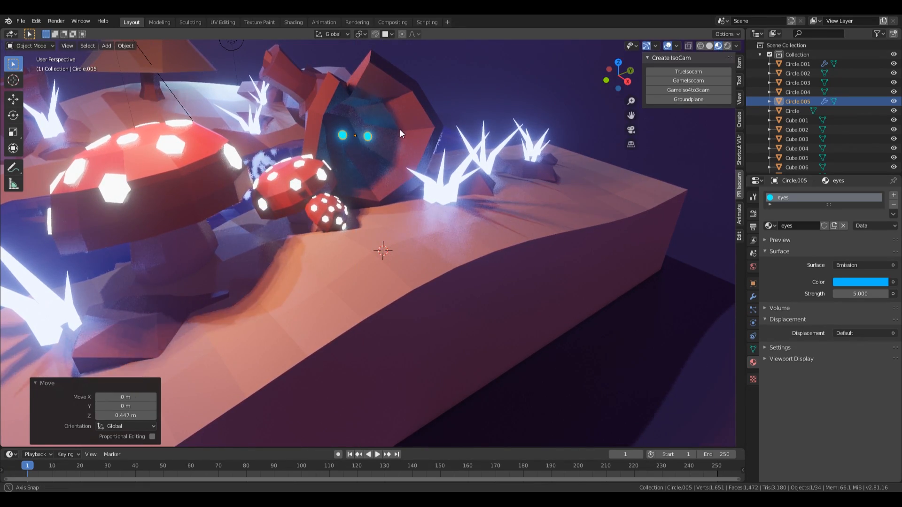
{"action": "mouse_move", "coordinate": [399, 129]}
{"action": "middle_mouse_down"}
{"action": "mouse_move", "coordinate": [444, 140]}
{"action": "mouse_move", "coordinate": [405, 128]}
{"action": "middle_mouse_up"}
{"action": "key", "text": "r"}
{"action": "key", "text": "r"}
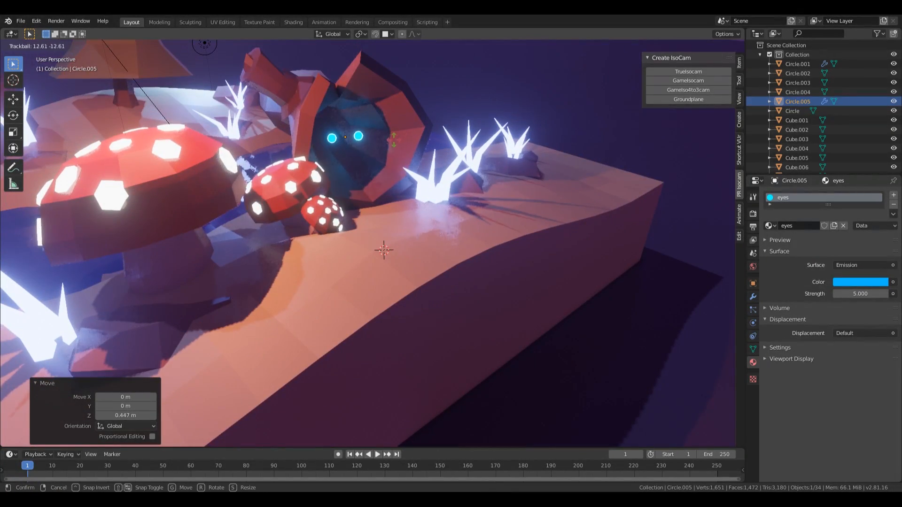
{"action": "left_click", "coordinate": [420, 143]}
Step: From the camera view, enlarge the eyes to 1.095 and settle them inside the hollow log
{"action": "key", "text": "KP_0"}
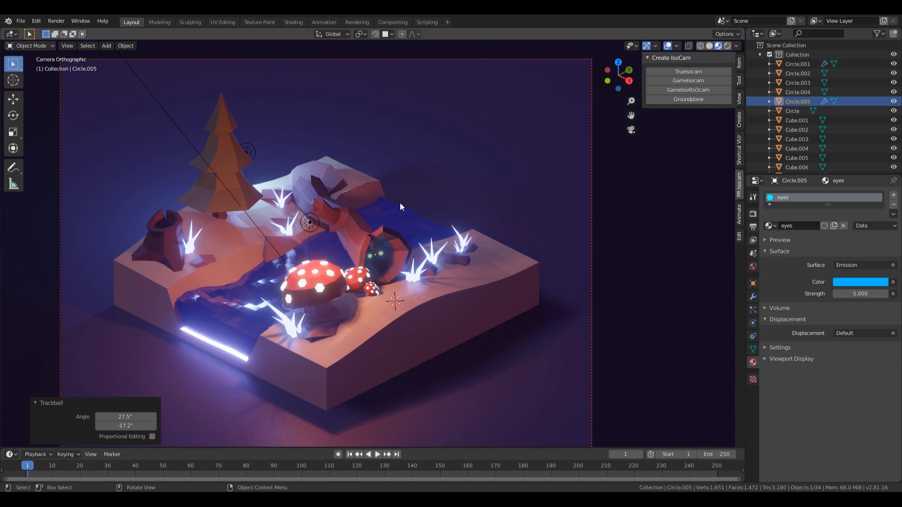
{"action": "key", "text": "s"}
{"action": "left_click", "coordinate": [447, 251]}
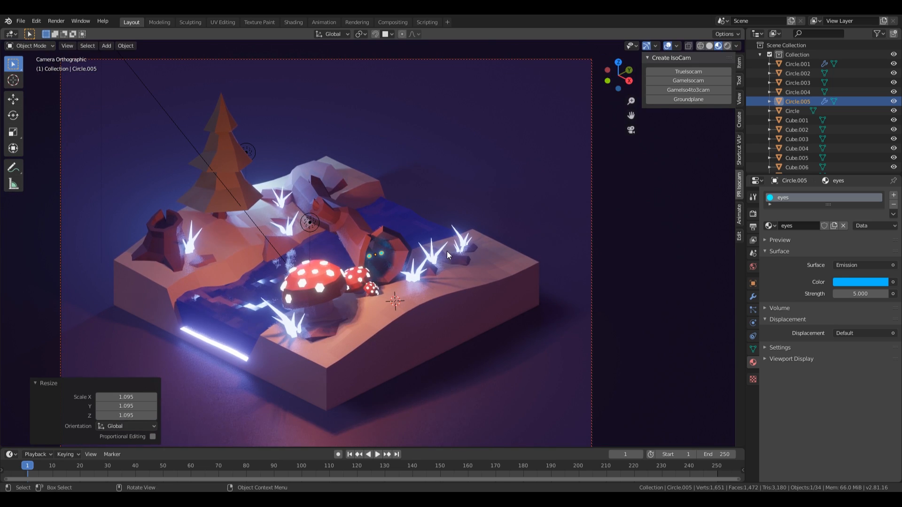
{"action": "key", "text": "g"}
{"action": "key", "text": "shift+z"}
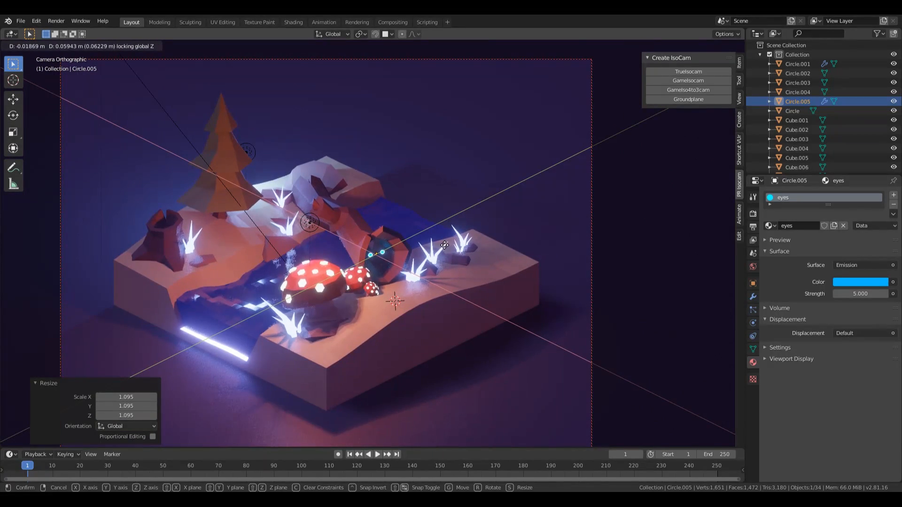
{"action": "left_click", "coordinate": [445, 245]}
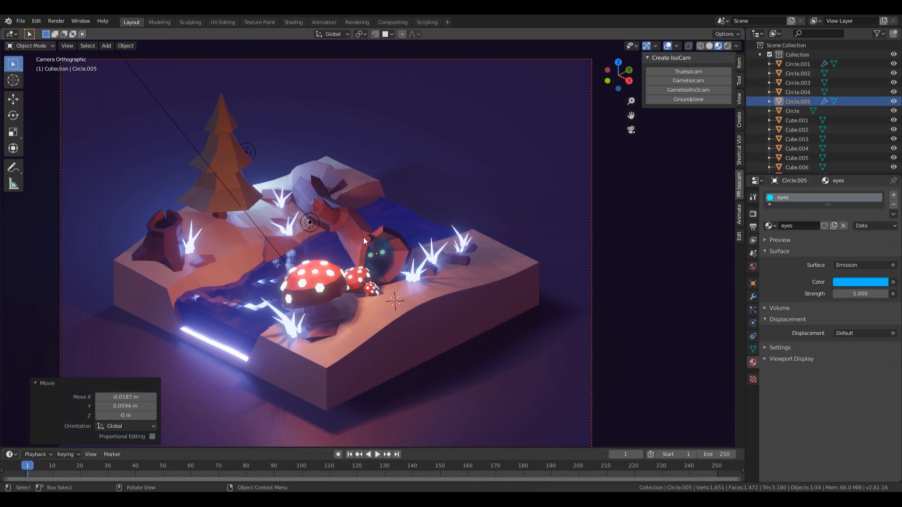
Step: Preview the scene in Rendered shading to check the glowing eyes
{"action": "key", "text": "z"}
{"action": "left_click", "coordinate": [499, 227]}
{"action": "scroll", "coordinate": [461, 253], "scroll_direction": "down", "scroll_amount": 3}
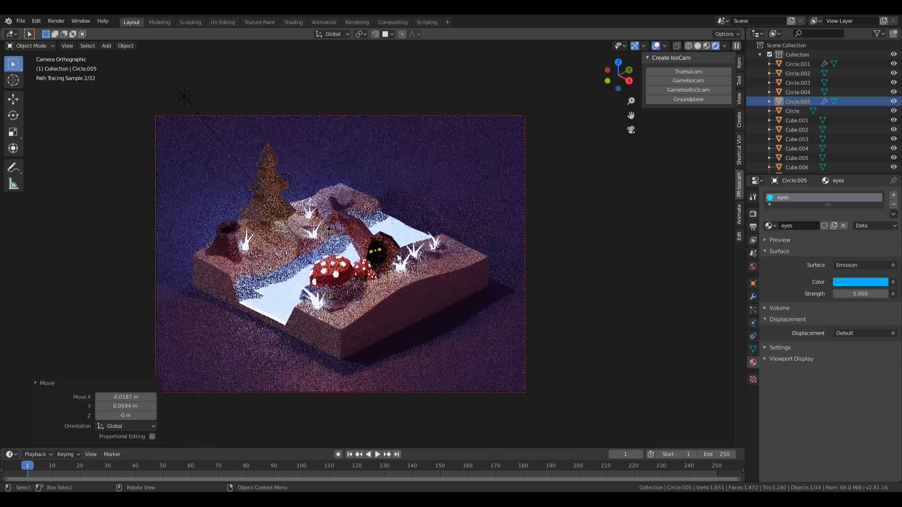
{"action": "scroll", "coordinate": [384, 253], "scroll_direction": "up", "scroll_amount": 2}
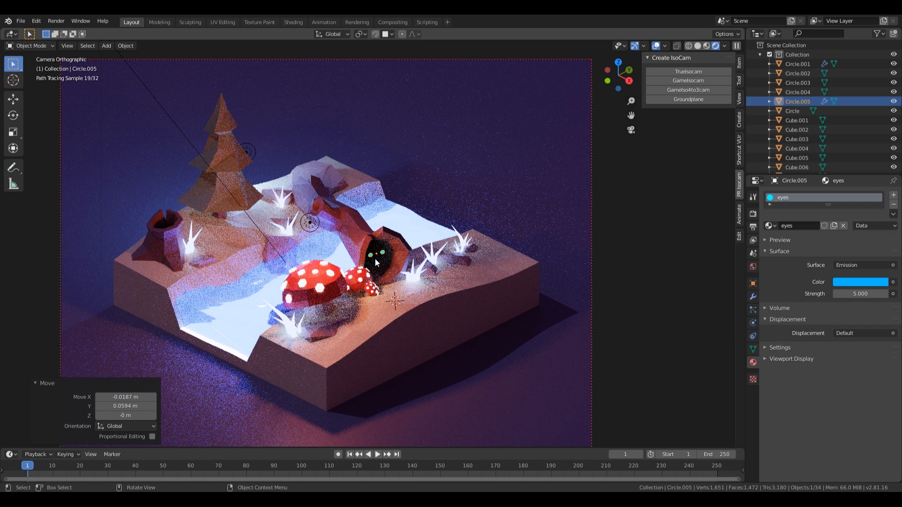
{"action": "left_click", "coordinate": [376, 263]}
{"action": "scroll", "coordinate": [377, 259], "scroll_direction": "down", "scroll_amount": 1}
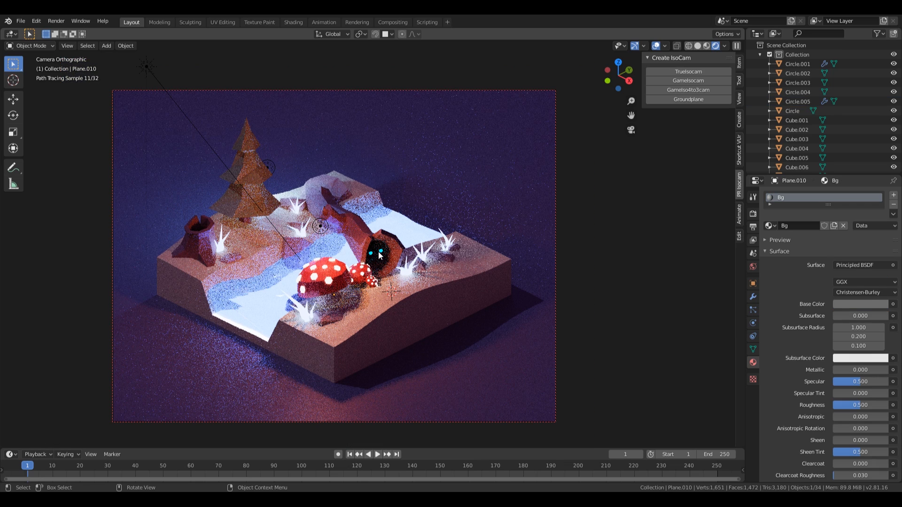
{"action": "scroll", "coordinate": [384, 255], "scroll_direction": "up", "scroll_amount": 2}
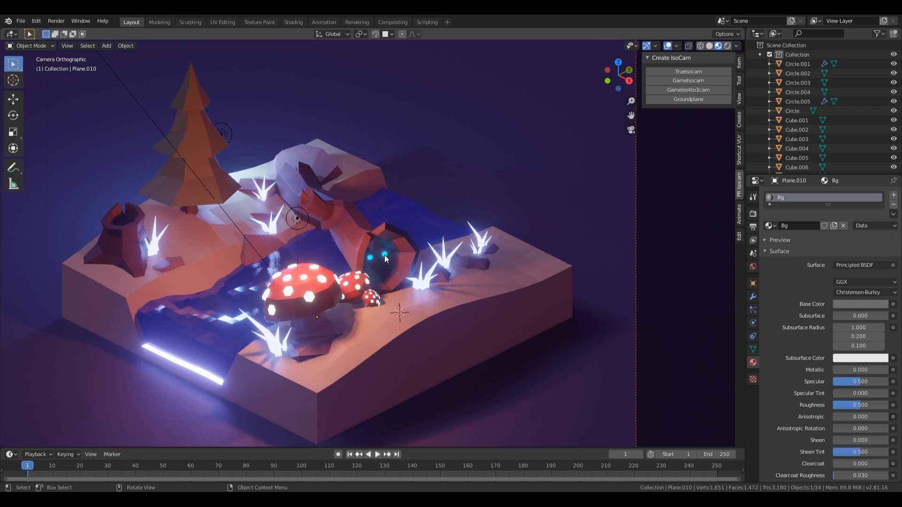
Step: Shrink the eyes to 0.901, then place a 0.735-scale copy lowered into the tree stump
{"action": "left_click", "coordinate": [385, 252]}
{"action": "key", "text": "s"}
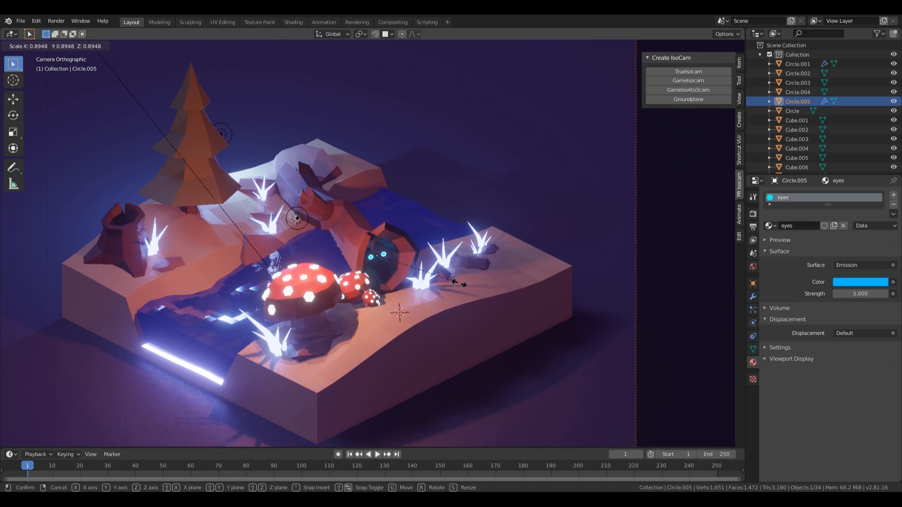
{"action": "left_click", "coordinate": [460, 283]}
{"action": "key", "text": "shift+d"}
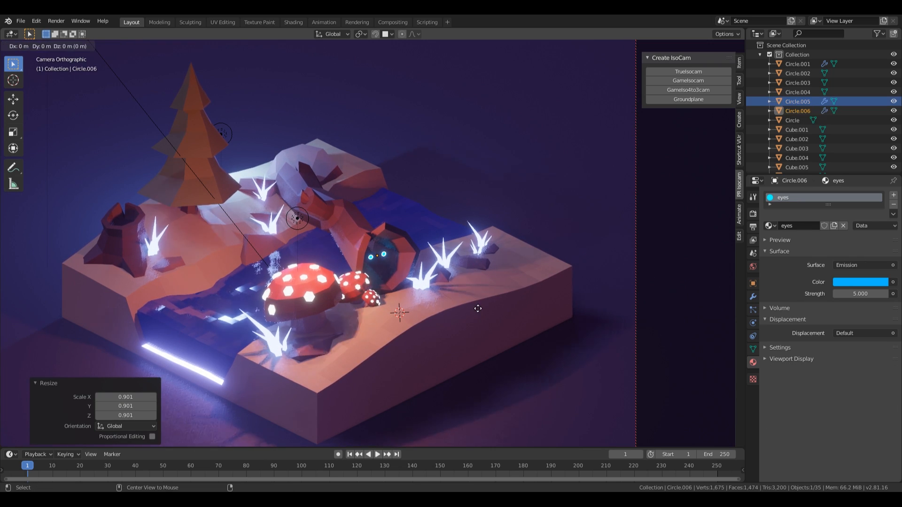
{"action": "key", "text": "shift+z"}
{"action": "left_click", "coordinate": [196, 274]}
{"action": "key", "text": "s"}
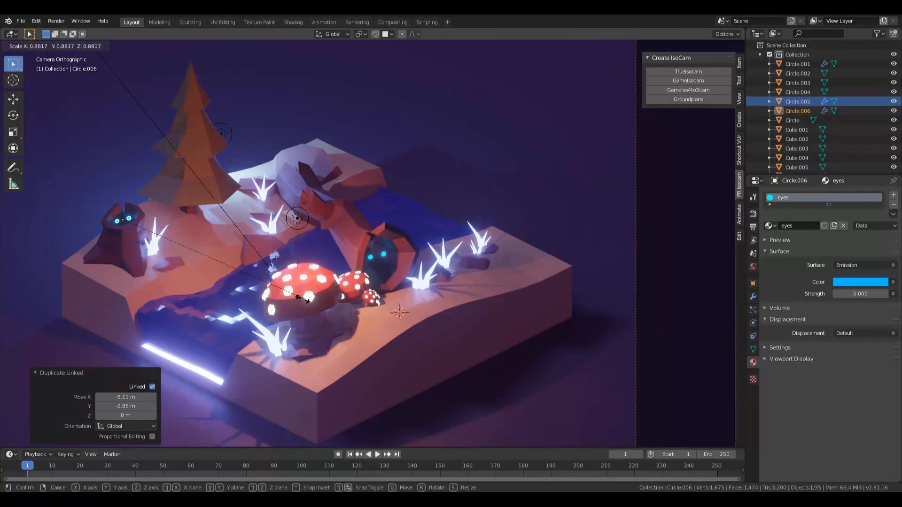
{"action": "left_click", "coordinate": [274, 288]}
{"action": "key", "text": "g"}
{"action": "key", "text": "z"}
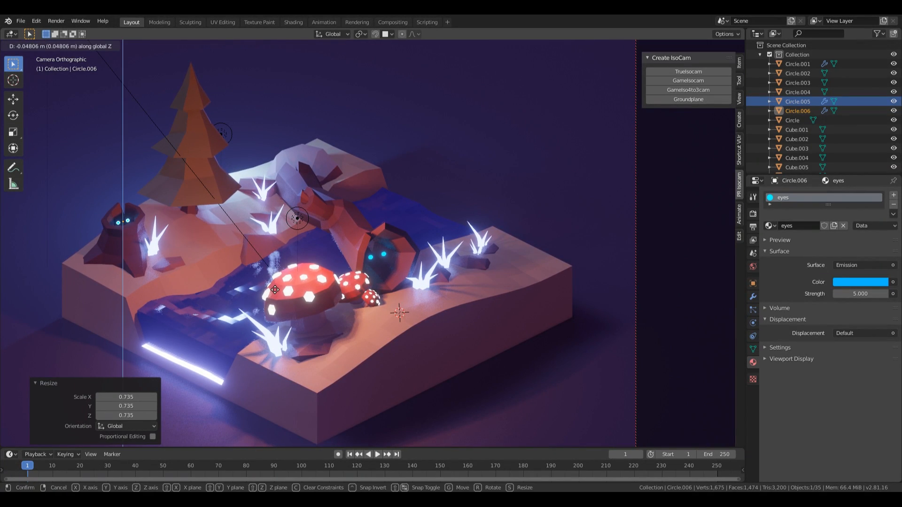
{"action": "left_click", "coordinate": [275, 289]}
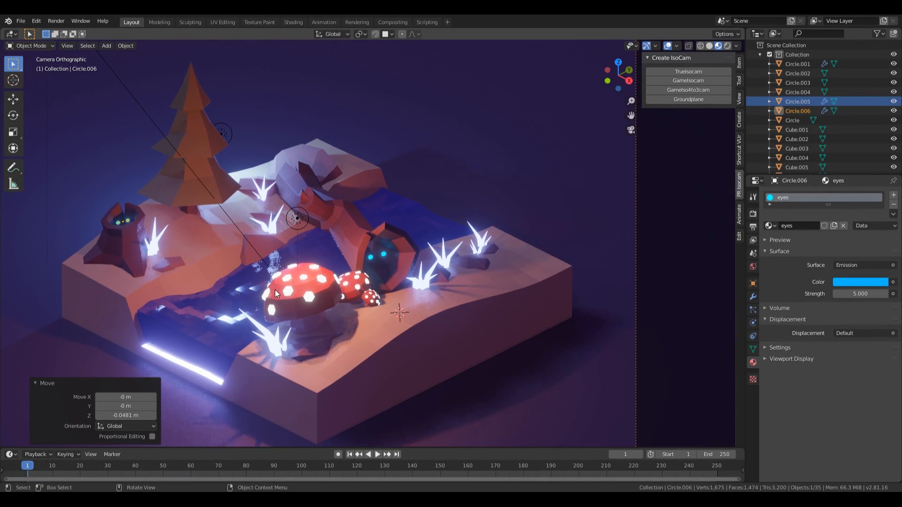
Step: Duplicate the rock near the right crystals, turn it 26.6° about Z and scale it to 0.798
{"action": "left_click", "coordinate": [312, 159]}
{"action": "key", "text": "shift+d"}
{"action": "key", "text": "shift+z"}
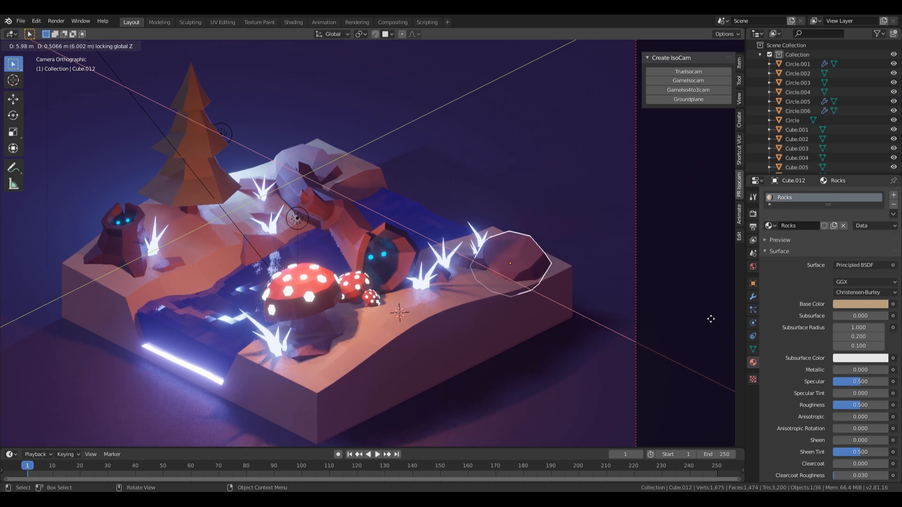
{"action": "key", "text": "r"}
{"action": "left_click", "coordinate": [702, 291]}
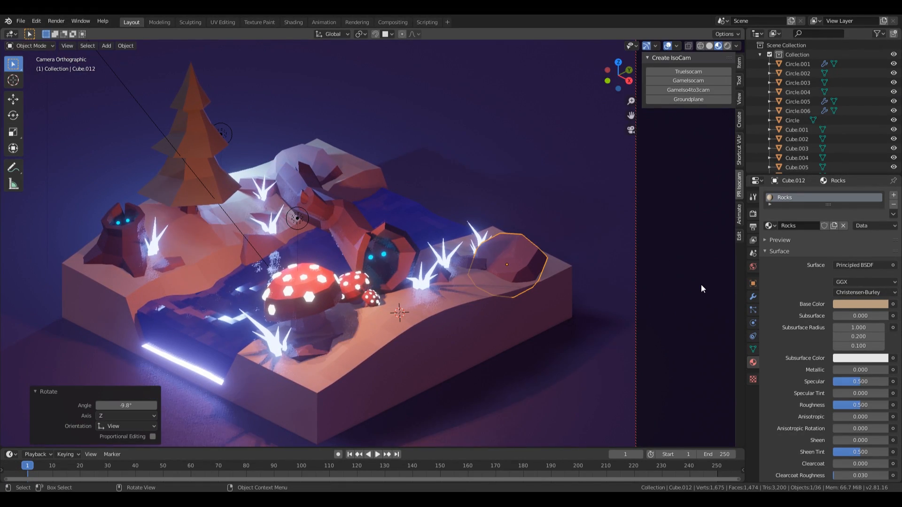
{"action": "key", "text": "r"}
{"action": "key", "text": "z"}
{"action": "left_click", "coordinate": [655, 301]}
{"action": "key", "text": "s"}
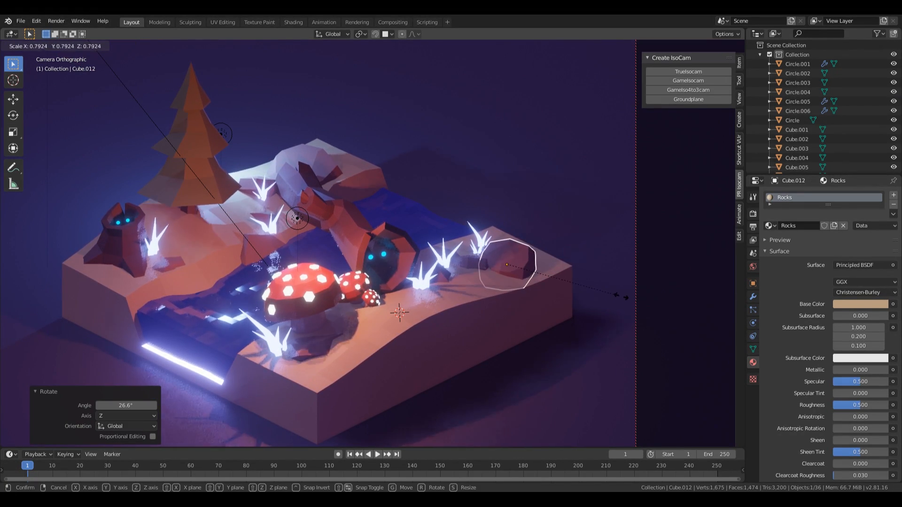
{"action": "left_click", "coordinate": [621, 296]}
{"action": "scroll", "coordinate": [385, 151], "scroll_direction": "down", "scroll_amount": 2}
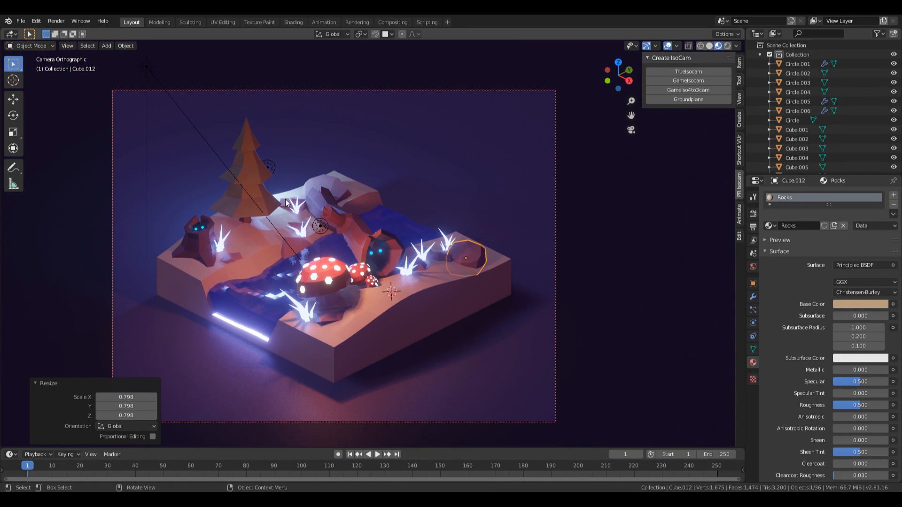
Step: Look around, return to the camera view and save 002-enchanted-forest-fix.blend
{"action": "left_click", "coordinate": [286, 203]}
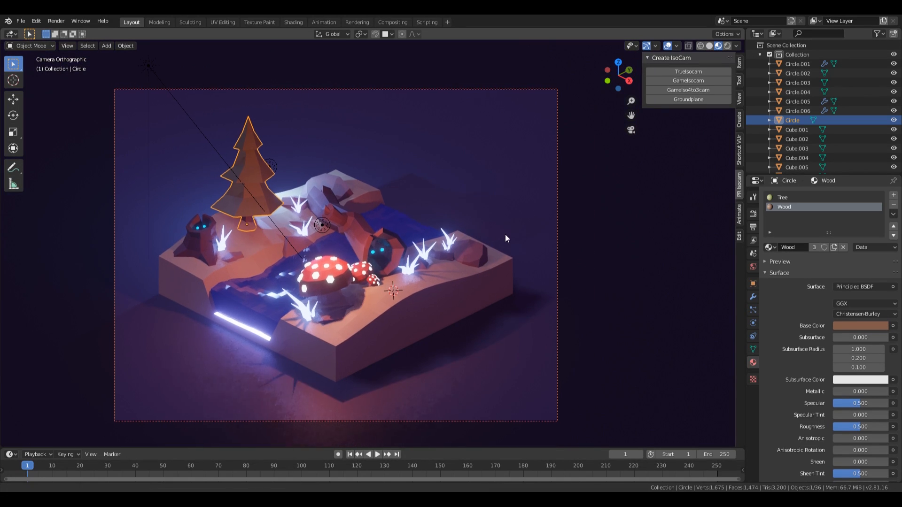
{"action": "middle_click_drag", "start_coordinate": [506, 234], "coordinate": [528, 217], "text": "shift"}
{"action": "key", "text": "KP_0"}
{"action": "scroll", "coordinate": [588, 242], "scroll_direction": "down", "scroll_amount": 8}
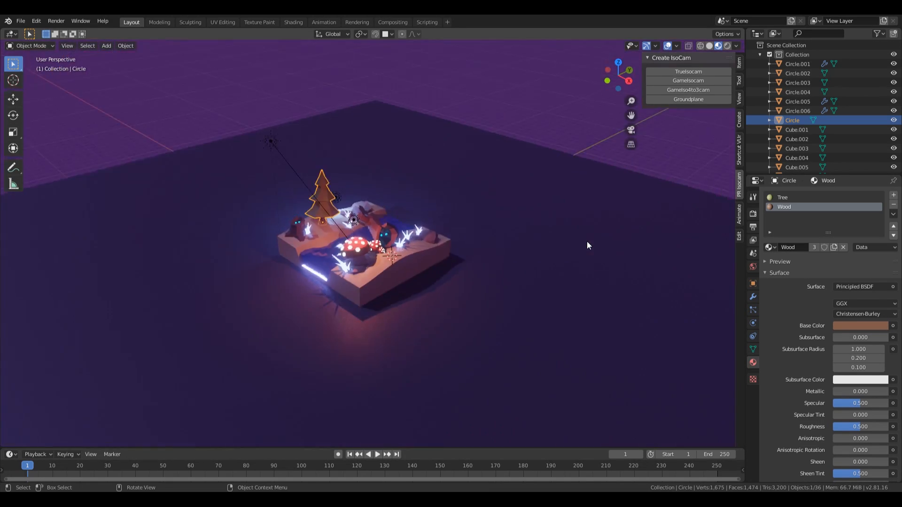
{"action": "key", "text": "KP_0"}
{"action": "left_click", "coordinate": [639, 288]}
{"action": "key", "text": "ctrl+s"}
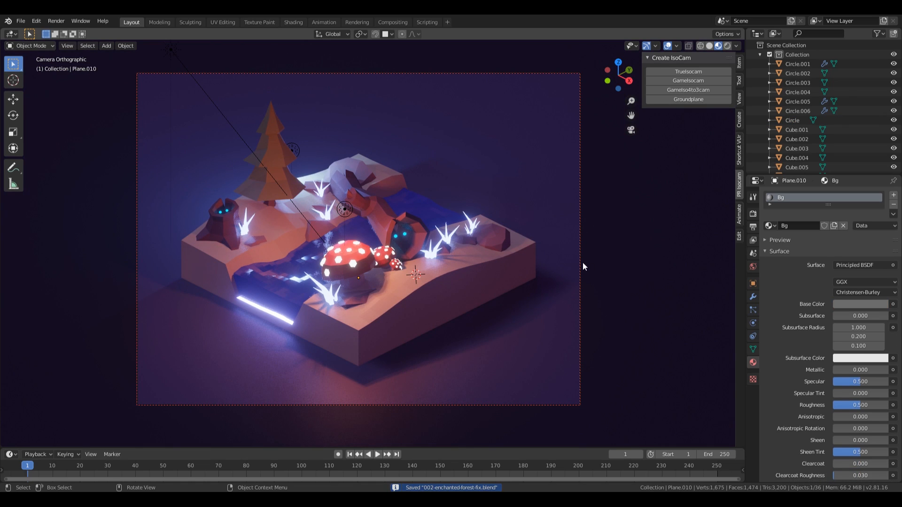
Step: Preview the diorama in Rendered shading, then switch back to Material Preview
{"action": "key", "text": "z"}
{"action": "left_click", "coordinate": [639, 219]}
{"action": "key", "text": "z"}
{"action": "left_click", "coordinate": [537, 46]}
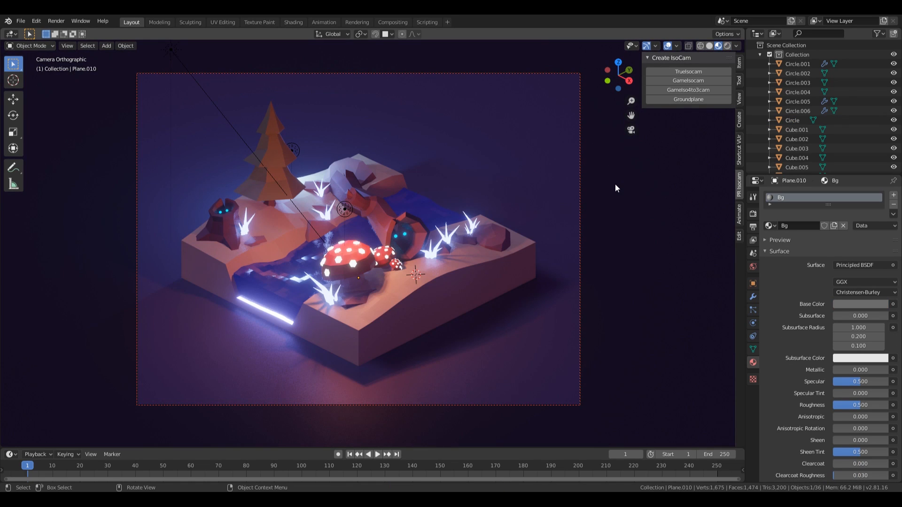